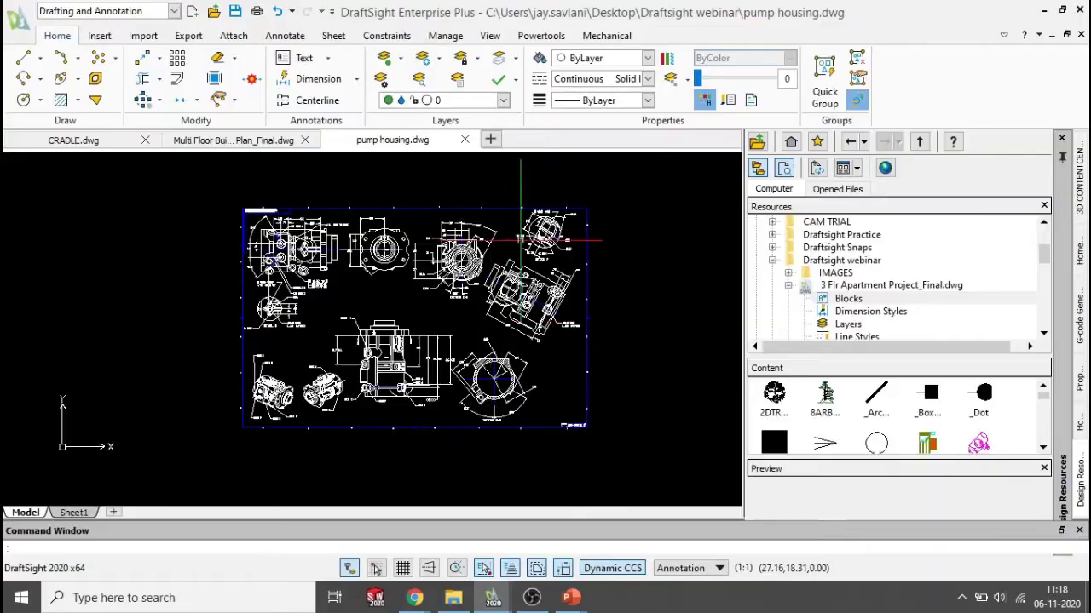
Step: Open the Mechanical Toolbox settings for the pump housing drawing at the predefined layering options
scroll(380, 241, up, 3)
scroll(380, 241, down, 5)
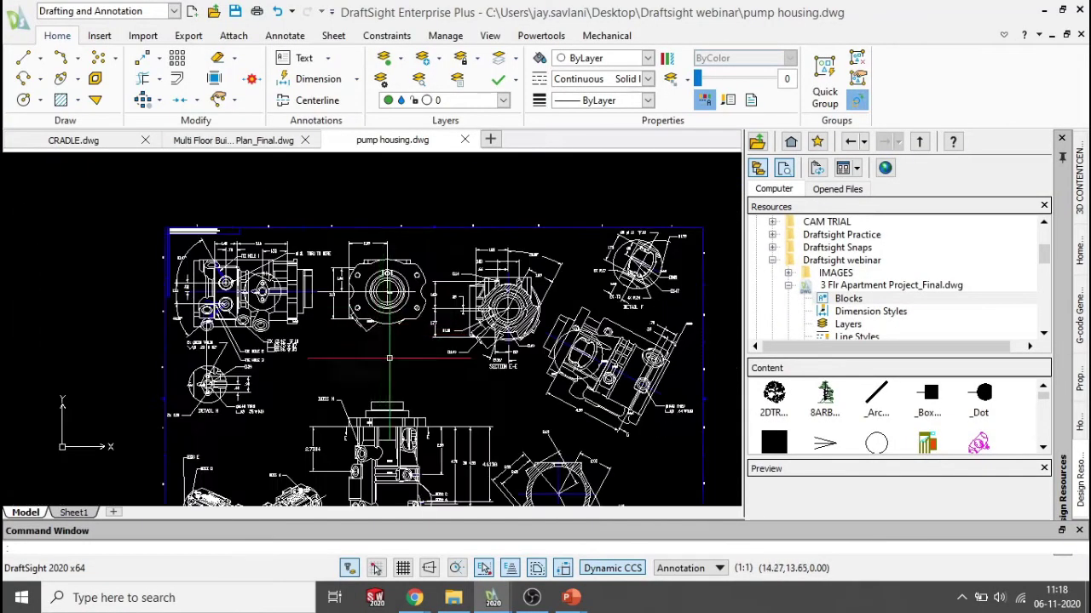
scroll(388, 332, up, 4)
scroll(388, 333, up, 2)
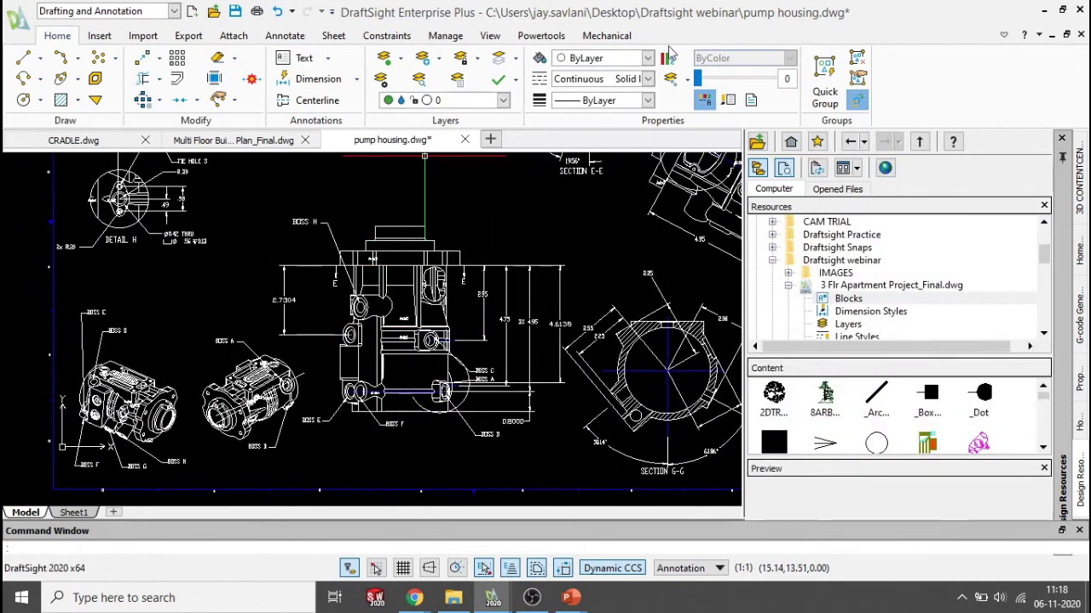
click(606, 35)
click(92, 81)
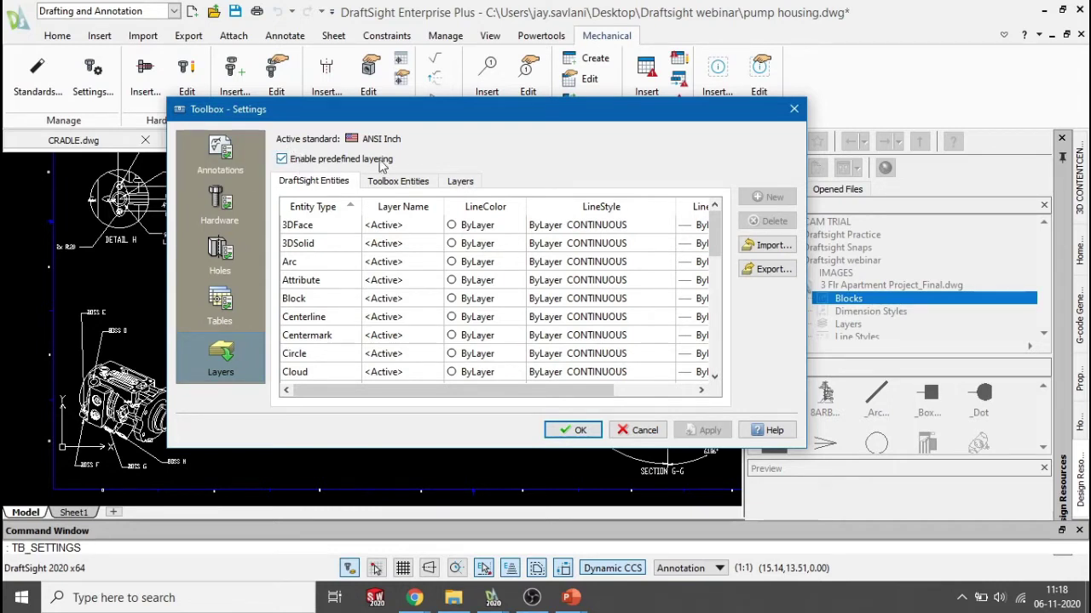
Step: Review the predefined layer assignments for DraftSight entities and Toolbox entities, and the list of layers
drag(715, 228, 714, 258)
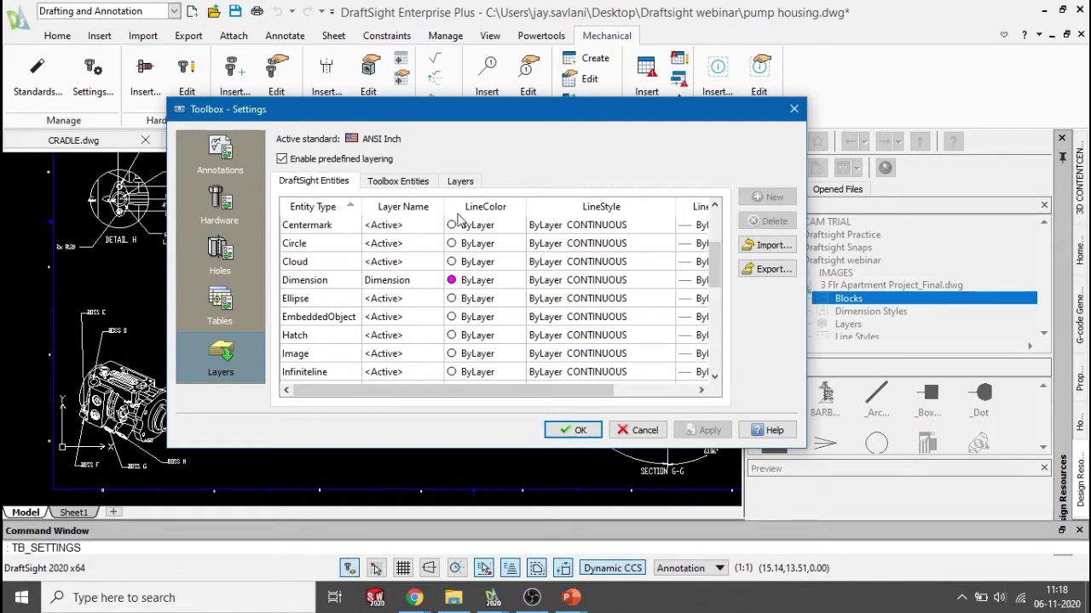
click(412, 183)
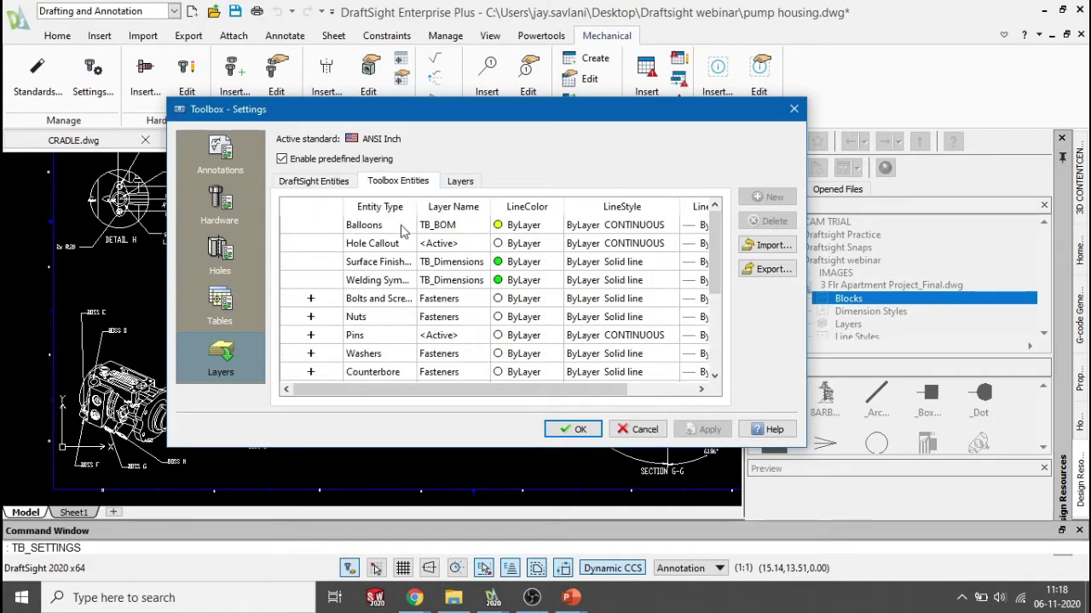
scroll(412, 300, down, 3)
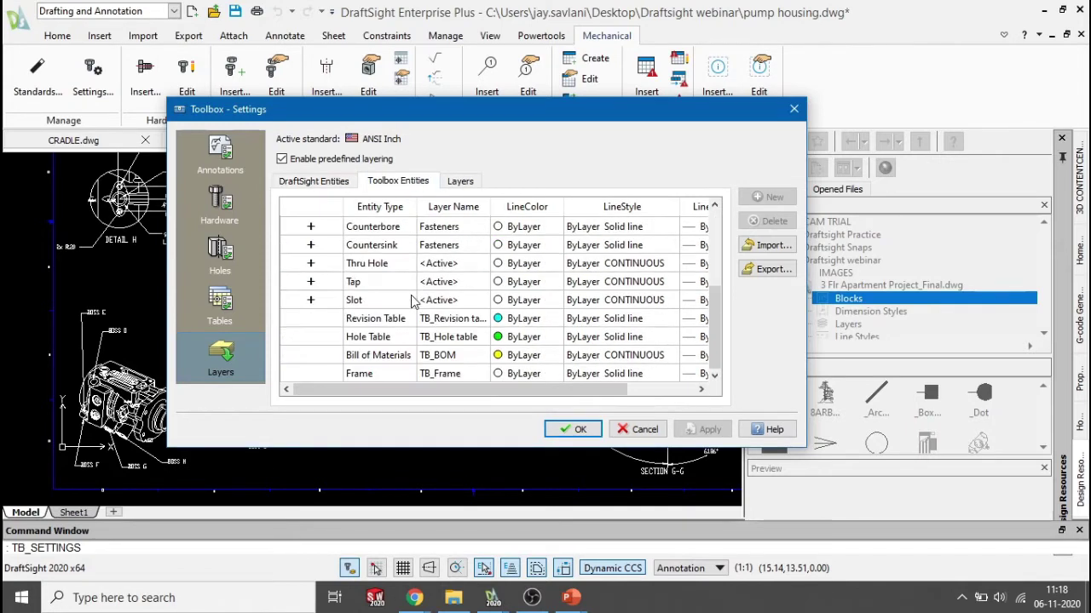
click(460, 182)
click(325, 182)
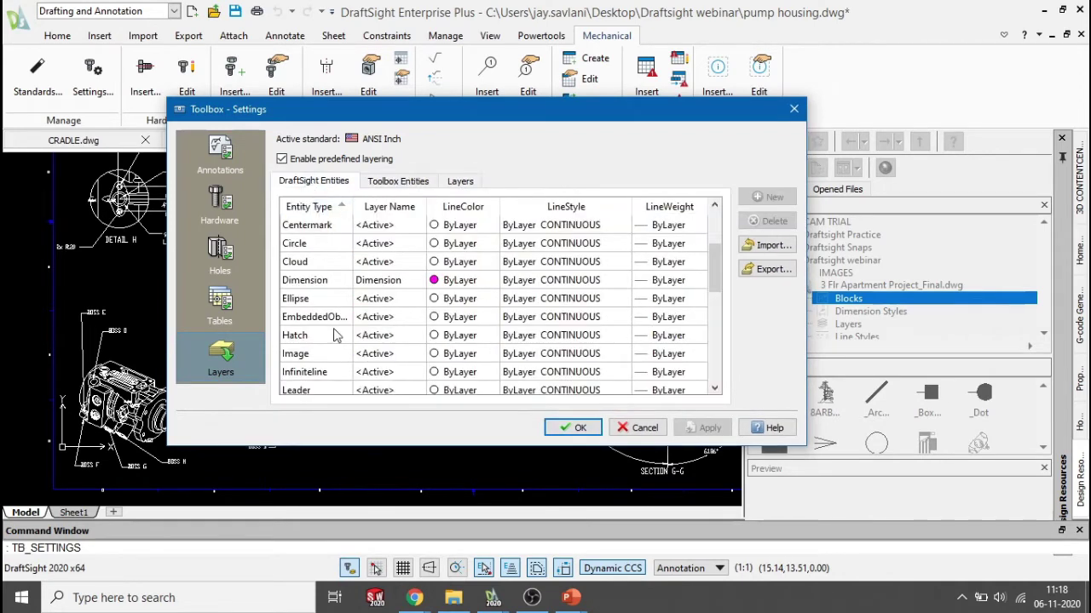
scroll(339, 338, down, 2)
scroll(338, 337, up, 3)
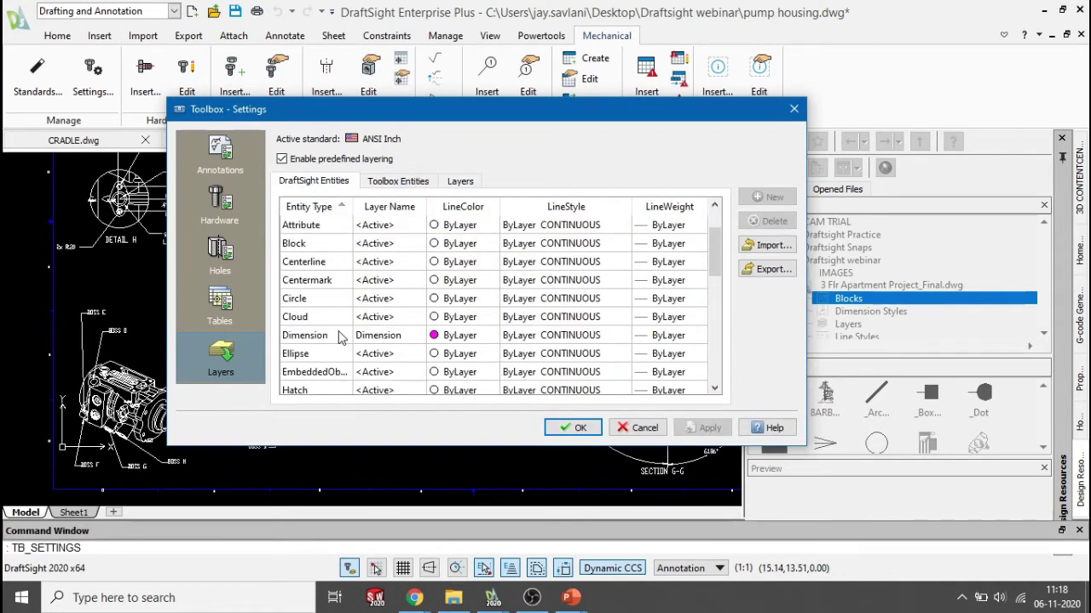
Step: Assign the Dimension entity type to the Dimension layer and accept the Toolbox settings
click(414, 335)
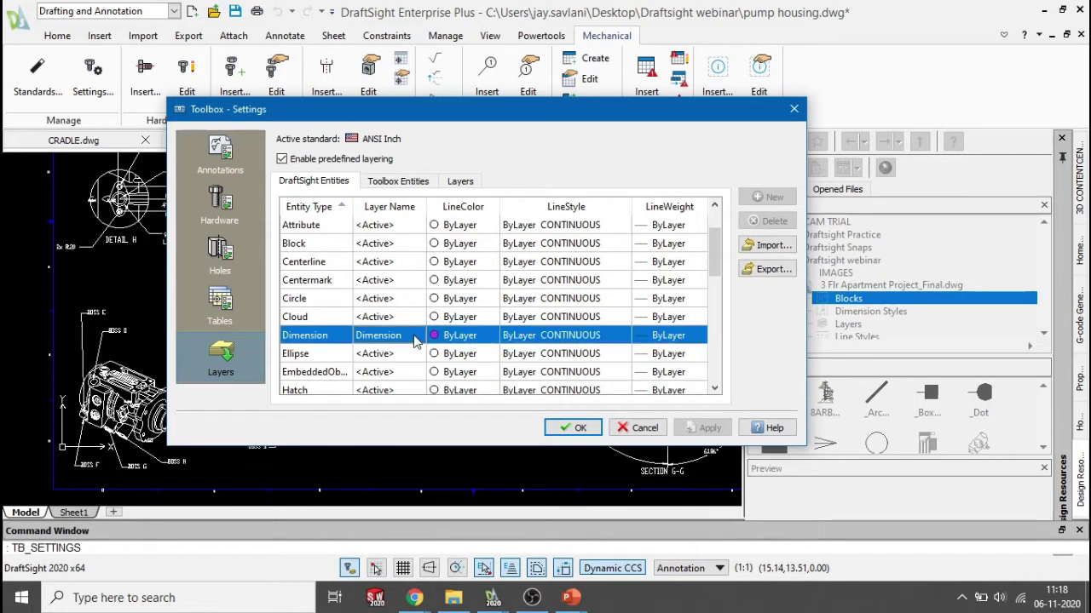
click(414, 339)
click(418, 337)
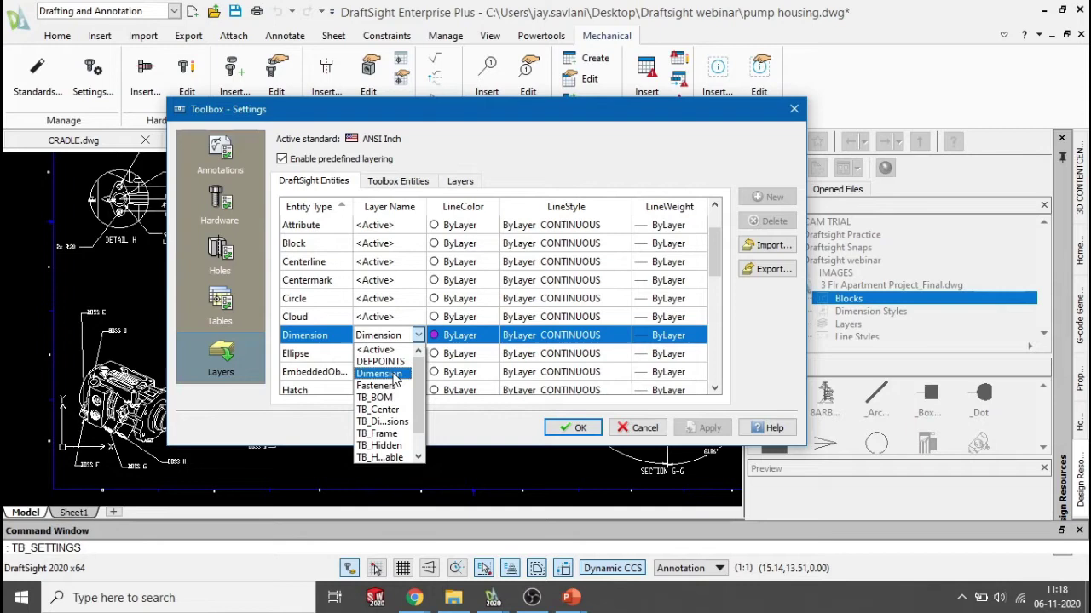
click(395, 375)
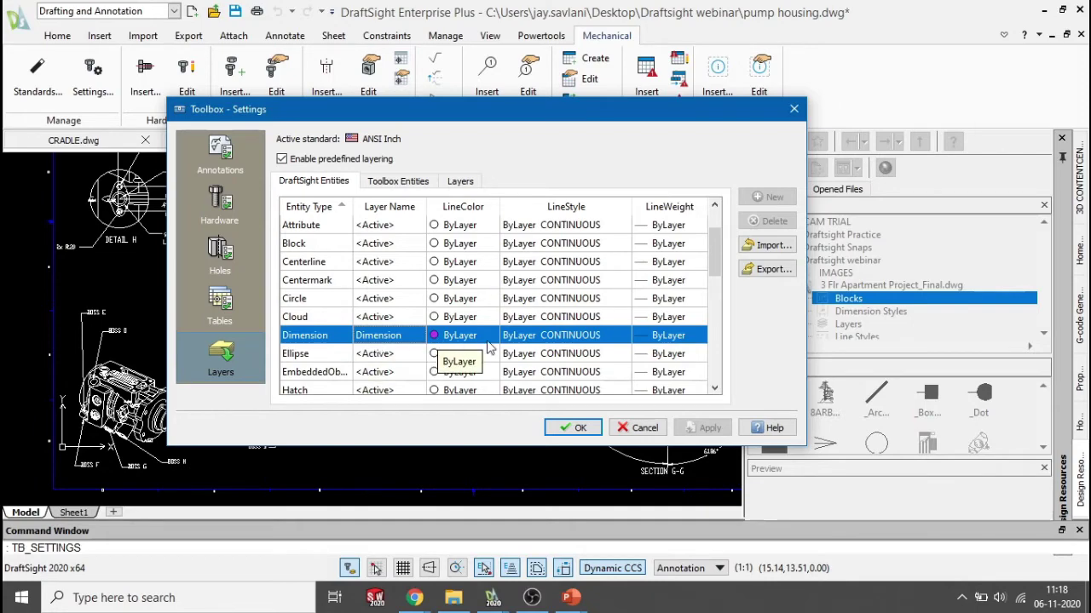
click(578, 428)
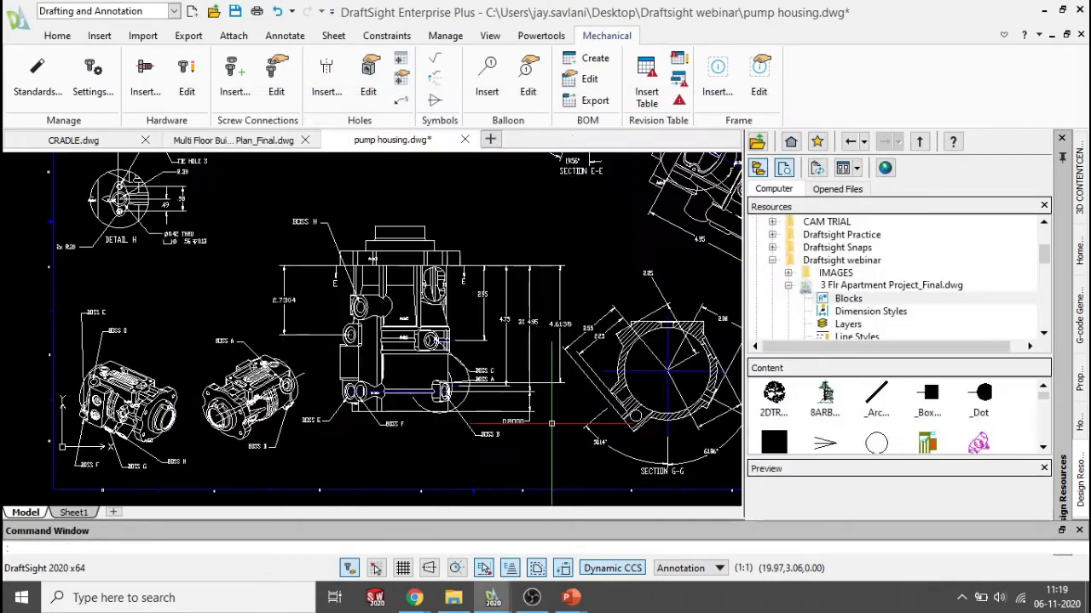
Step: Start a Smart dimension on the pump housing's front view from the horizontal line beneath the flange
scroll(387, 203, up, 2)
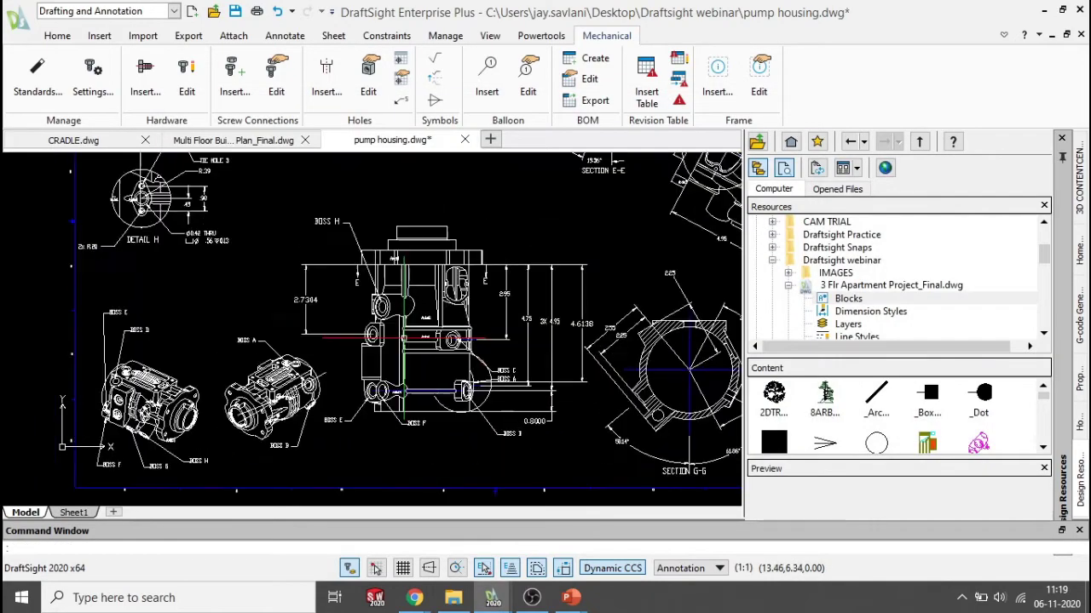
click(61, 37)
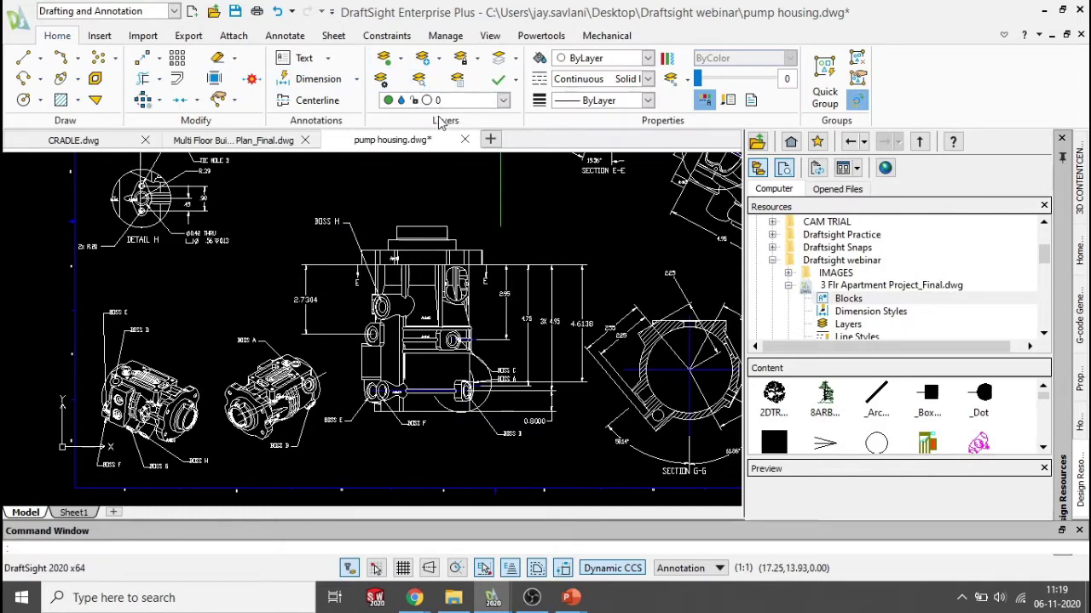
scroll(443, 235, up, 1)
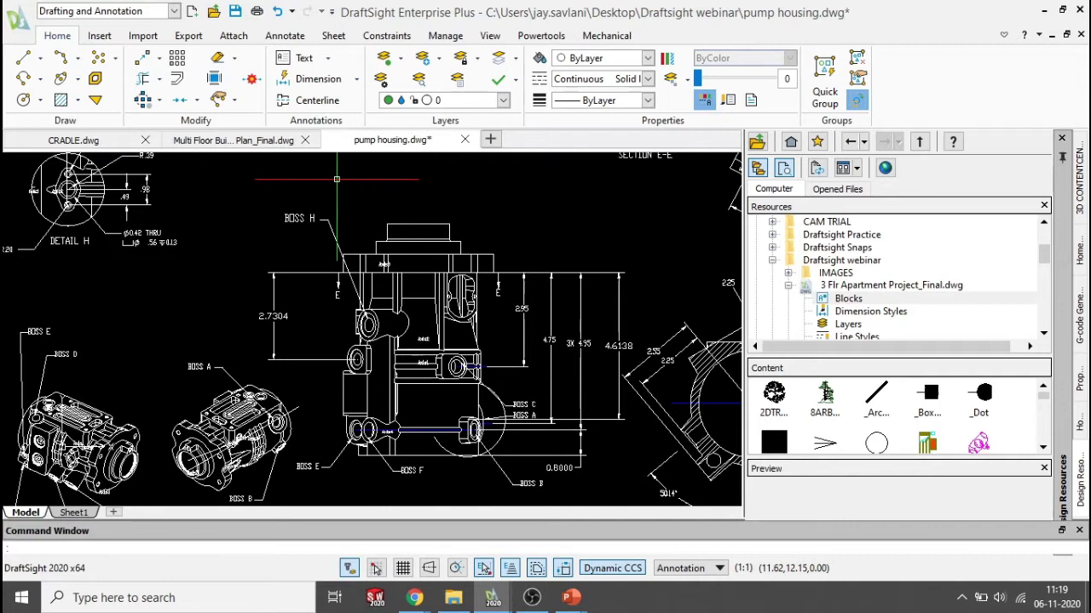
click(286, 37)
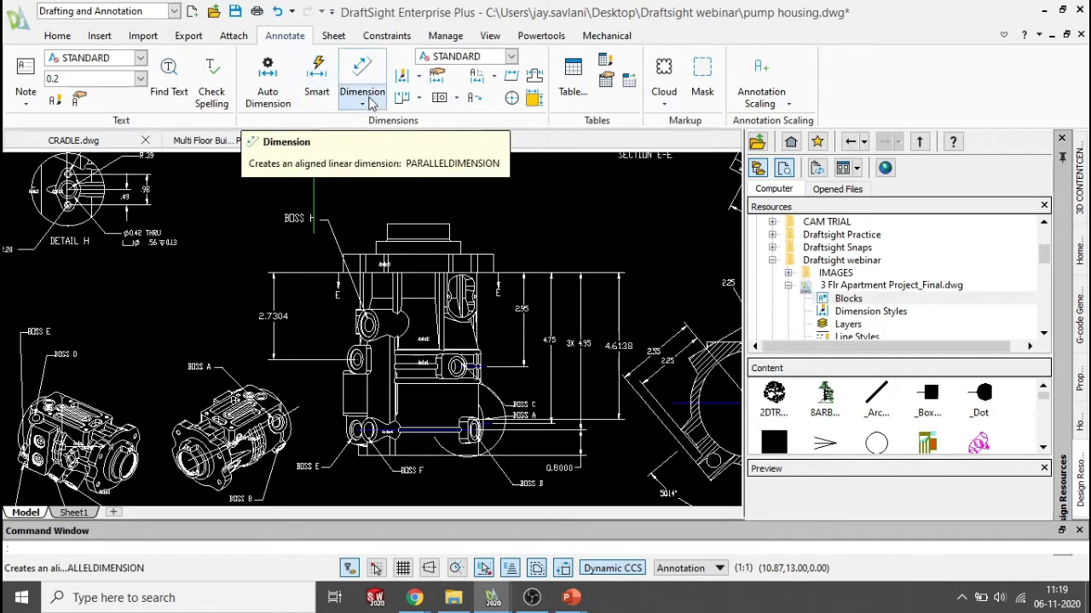
click(317, 85)
scroll(386, 304, up, 5)
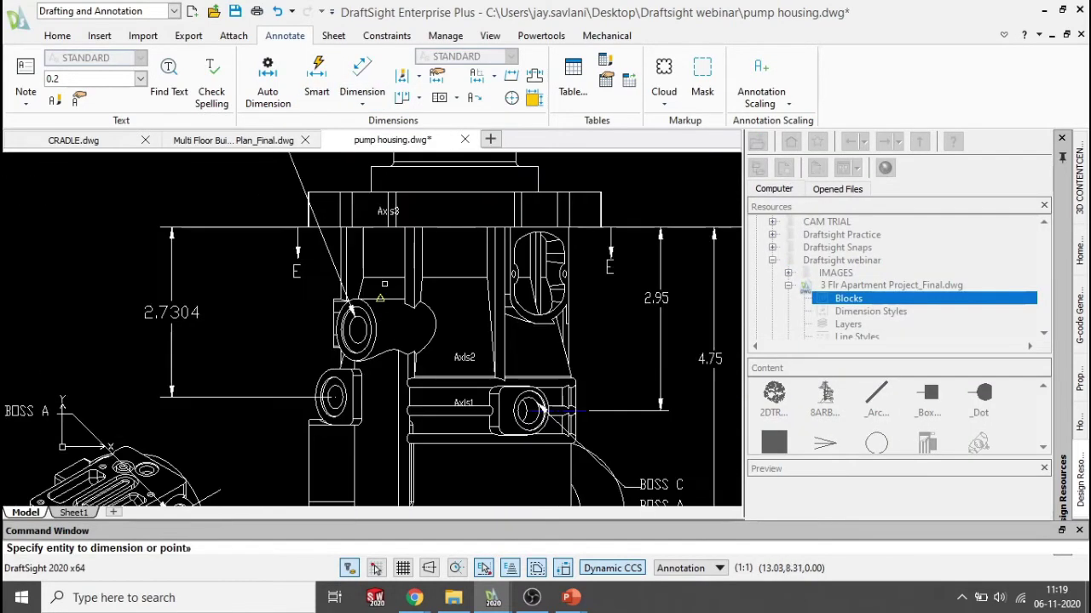
click(383, 209)
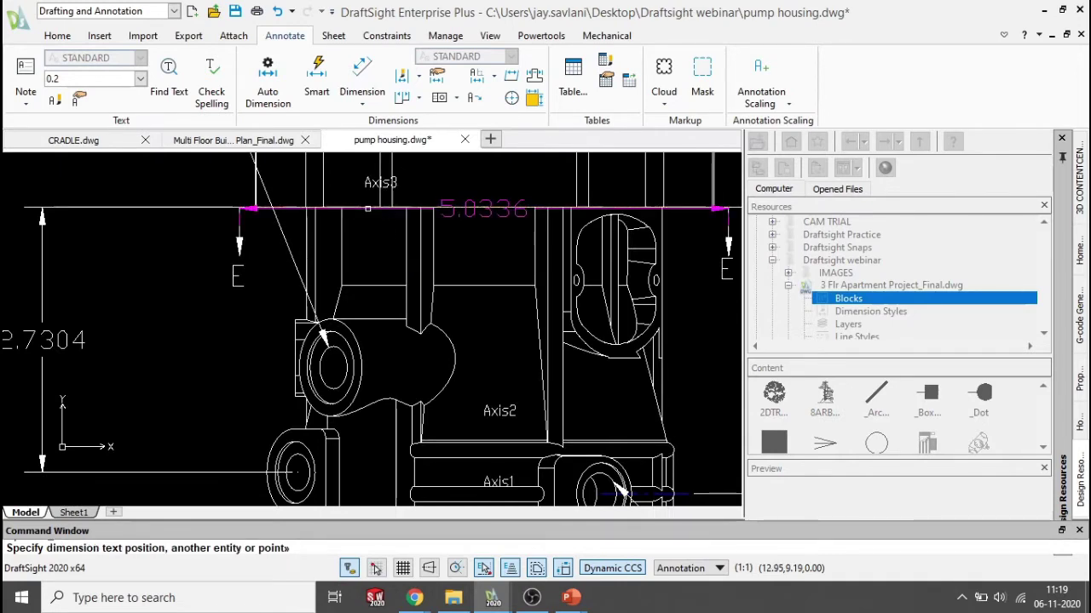
scroll(341, 284, down, 3)
middle_drag(341, 284, 391, 248)
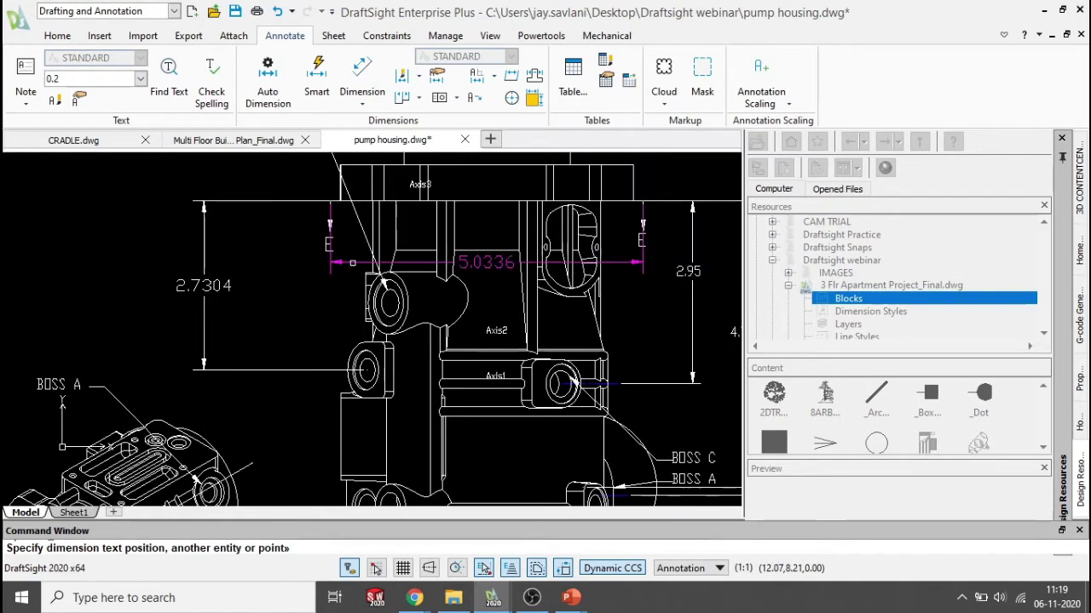
Step: Snap the dimension to the centre of the Boss H hole and place it vertically beside the 2.7304 dimension
shift+right_click(269, 255)
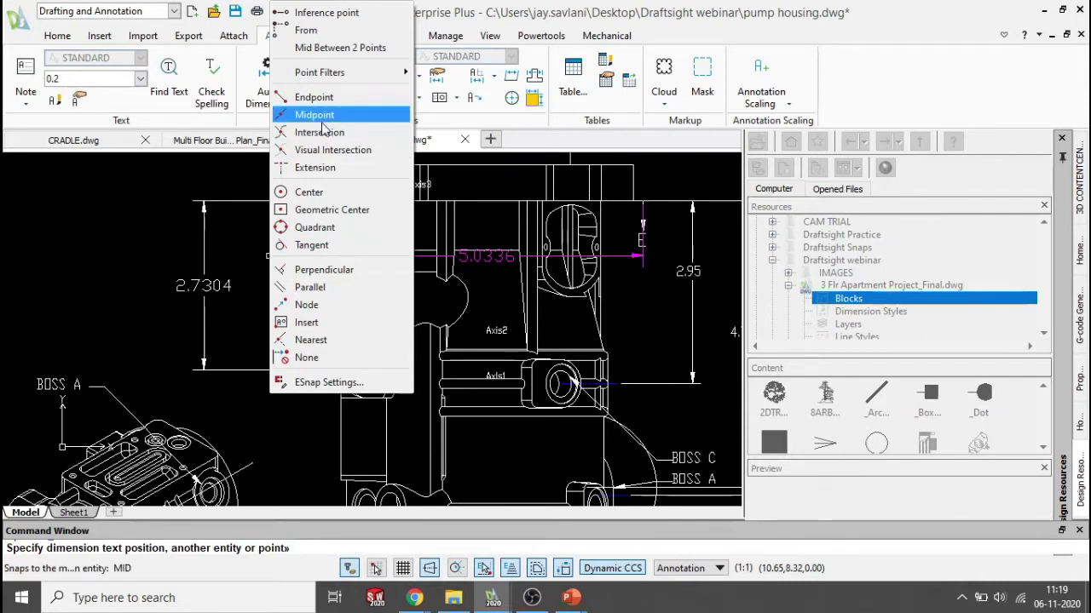
click(340, 190)
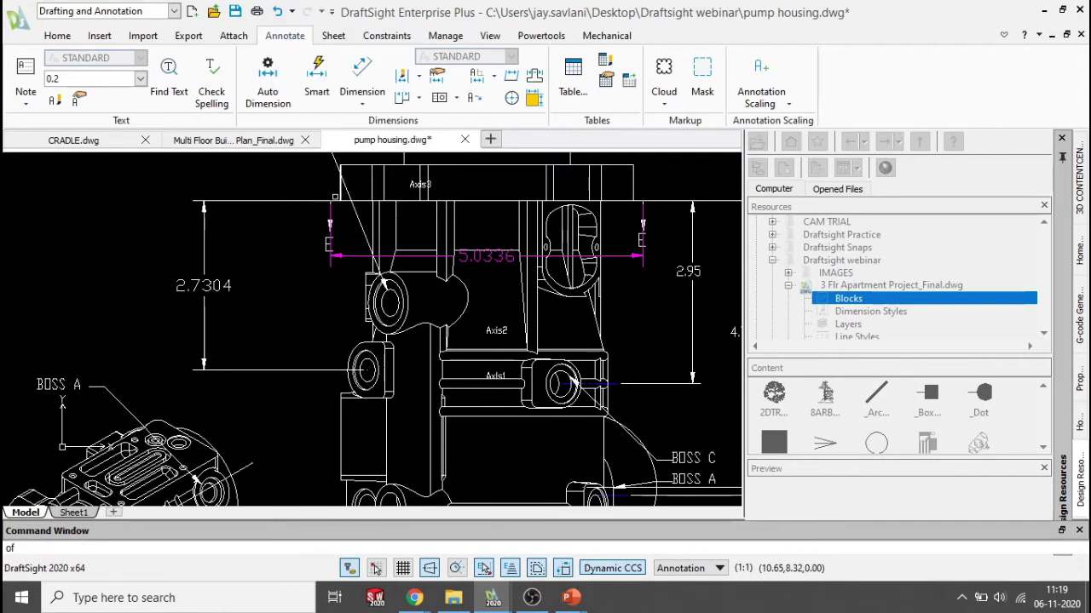
scroll(400, 305, up, 2)
scroll(375, 268, up, 2)
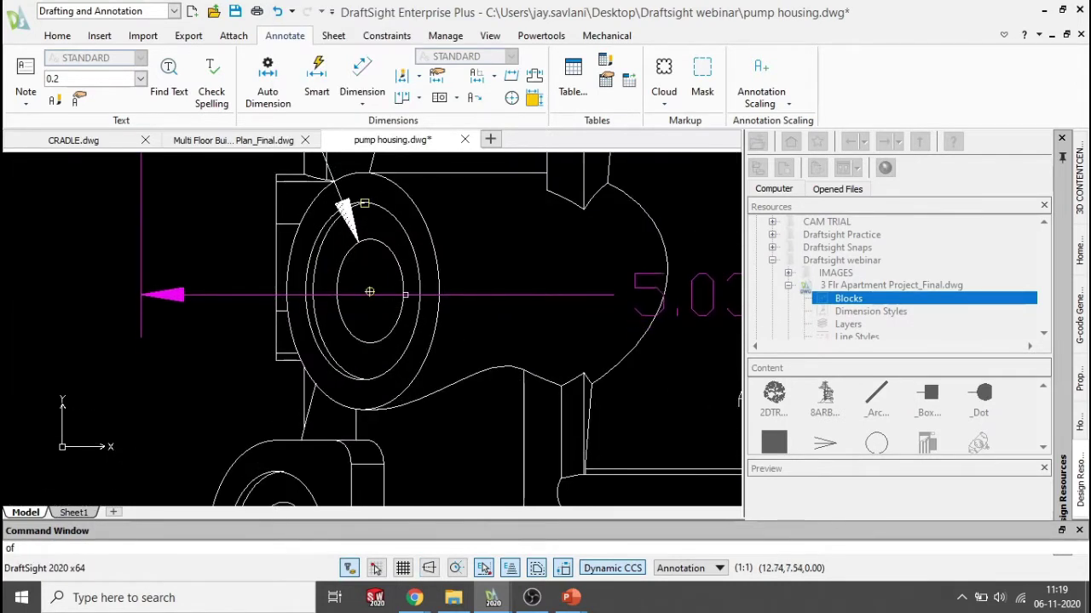
click(369, 292)
scroll(369, 293, down, 5)
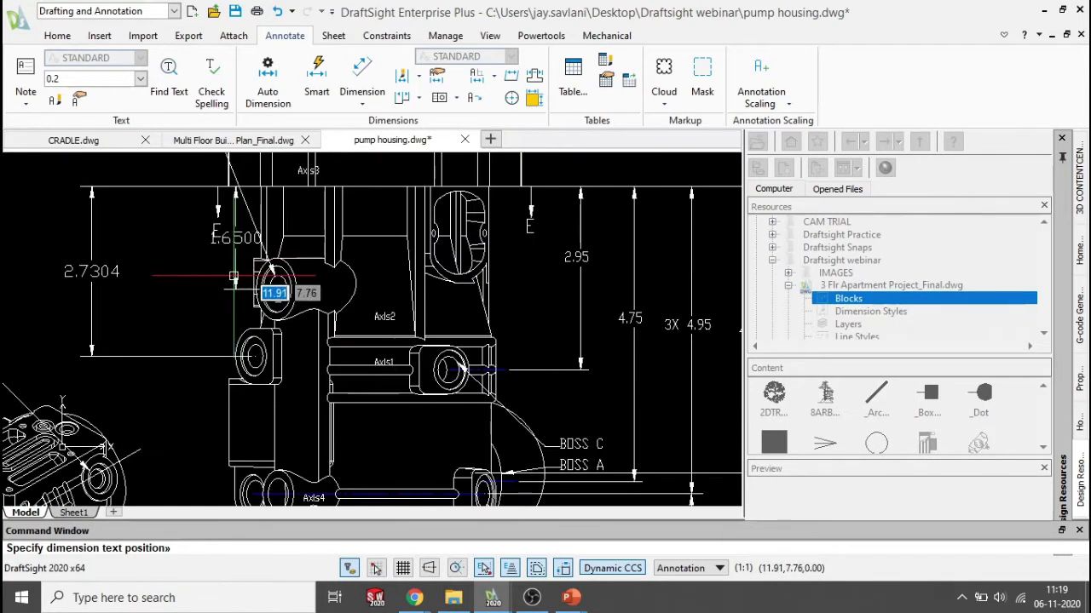
click(199, 264)
scroll(200, 256, up, 3)
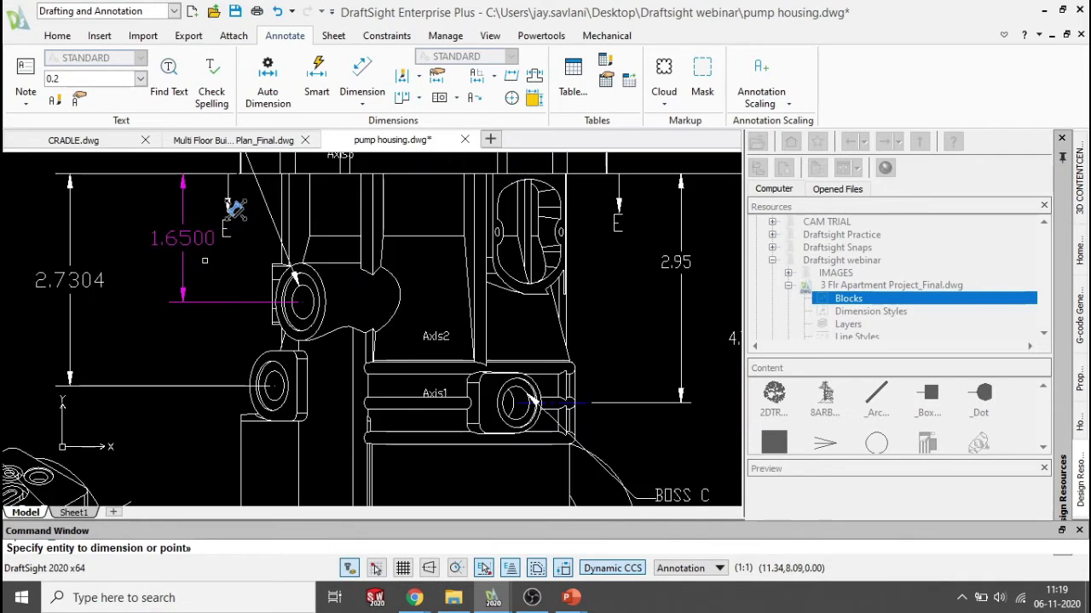
scroll(308, 260, up, 1)
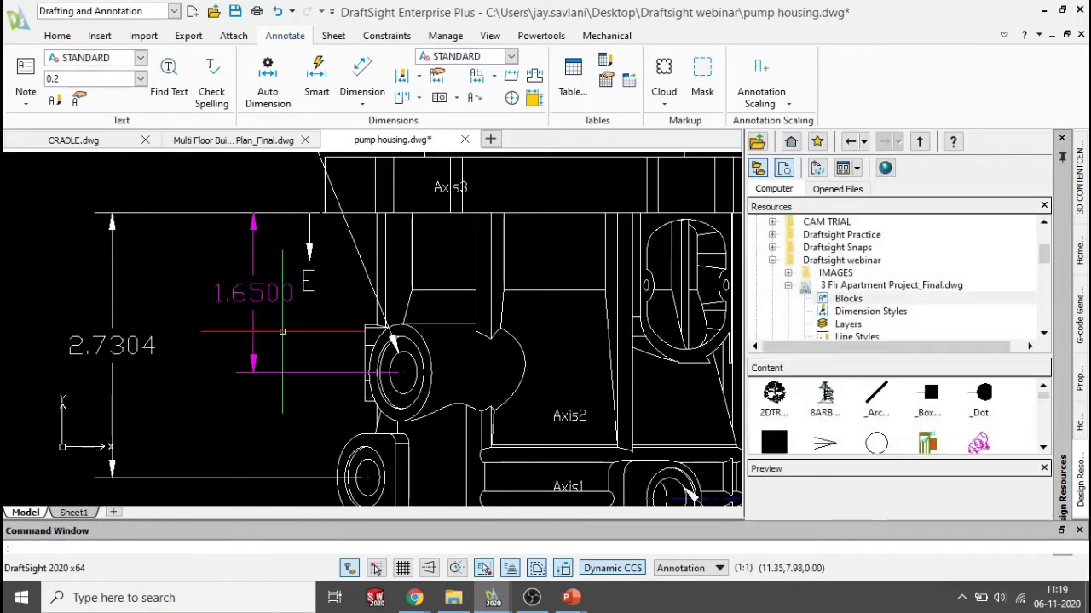
key(Escape)
Step: Select the new vertical dimension, check its layer assignment against the drawing's layer list, and clear the selection
click(281, 323)
click(240, 284)
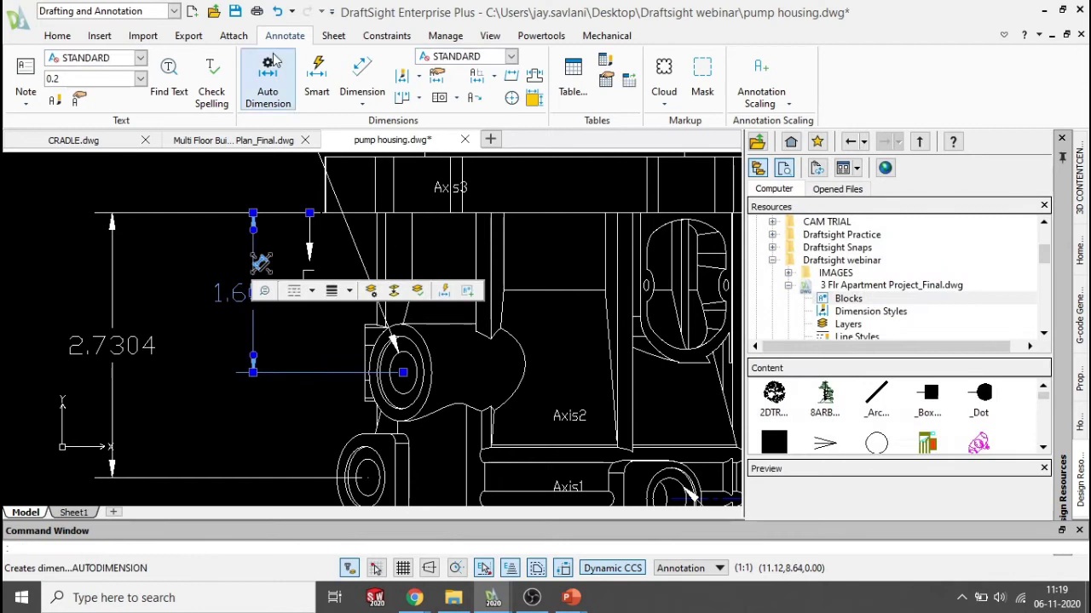
click(71, 40)
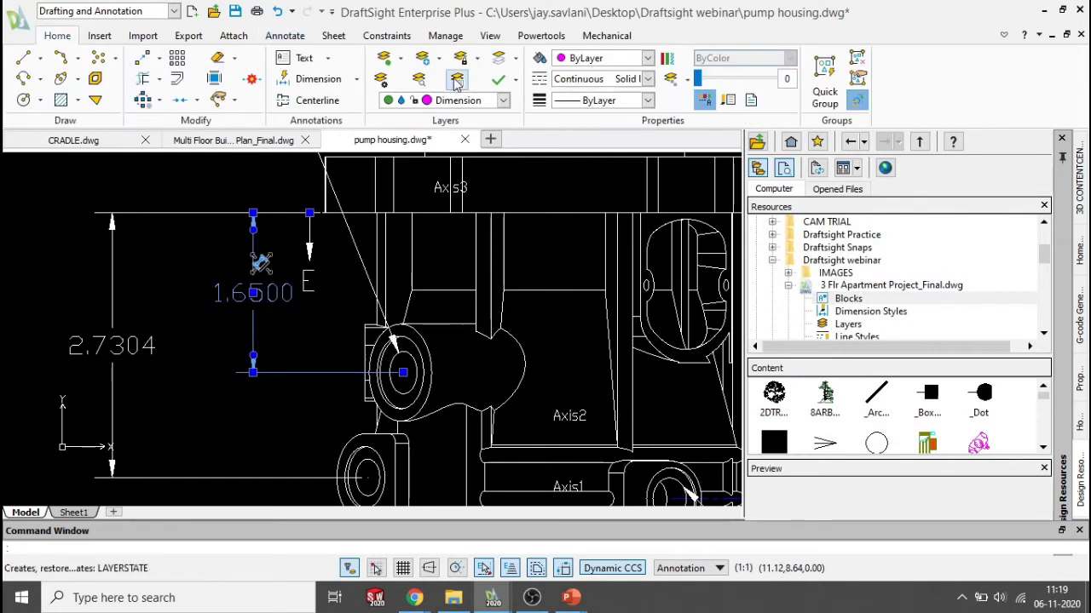
click(502, 100)
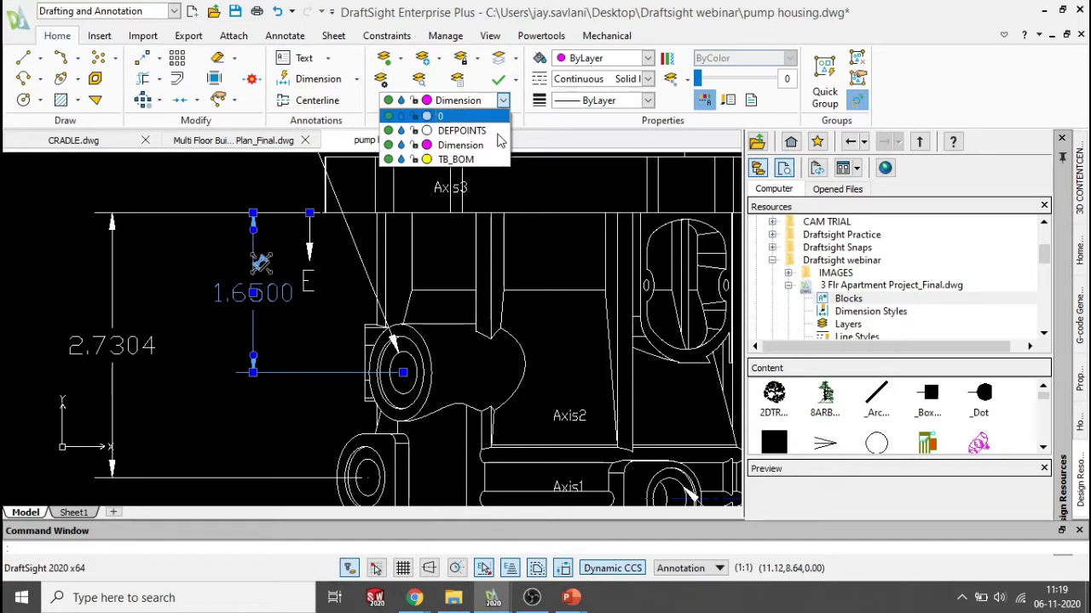
key(Escape)
key(Escape)
scroll(480, 301, down, 5)
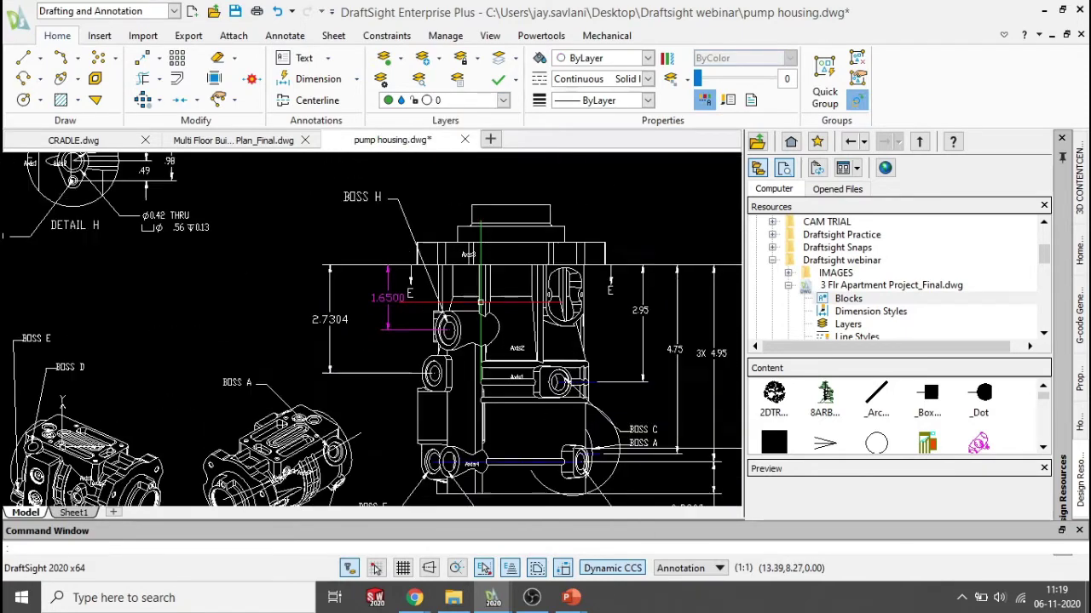
scroll(420, 292, up, 3)
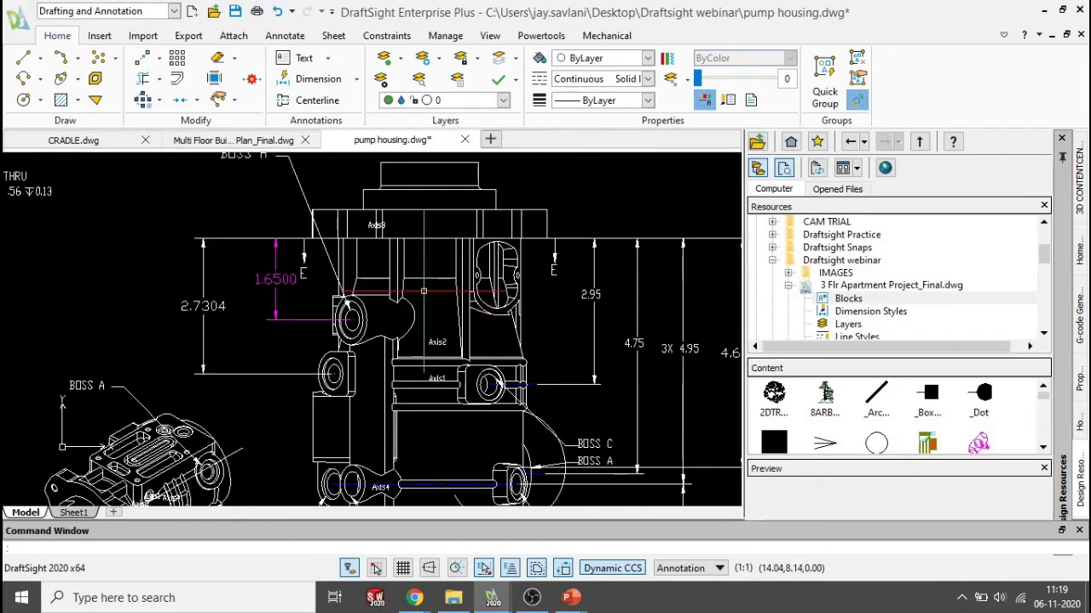
scroll(396, 295, down, 1)
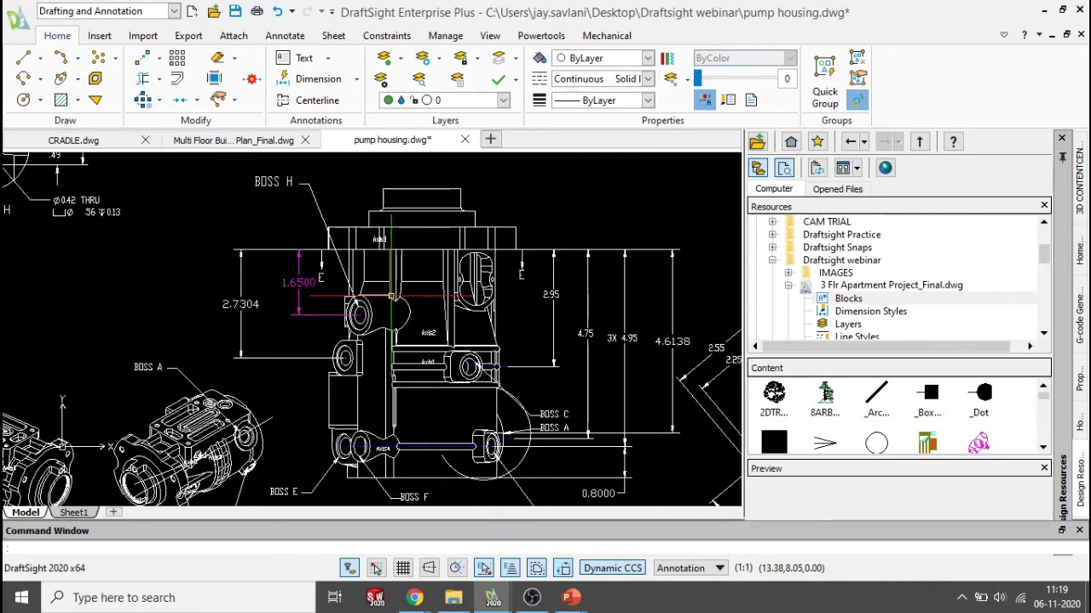
scroll(392, 296, down, 2)
scroll(419, 301, up, 1)
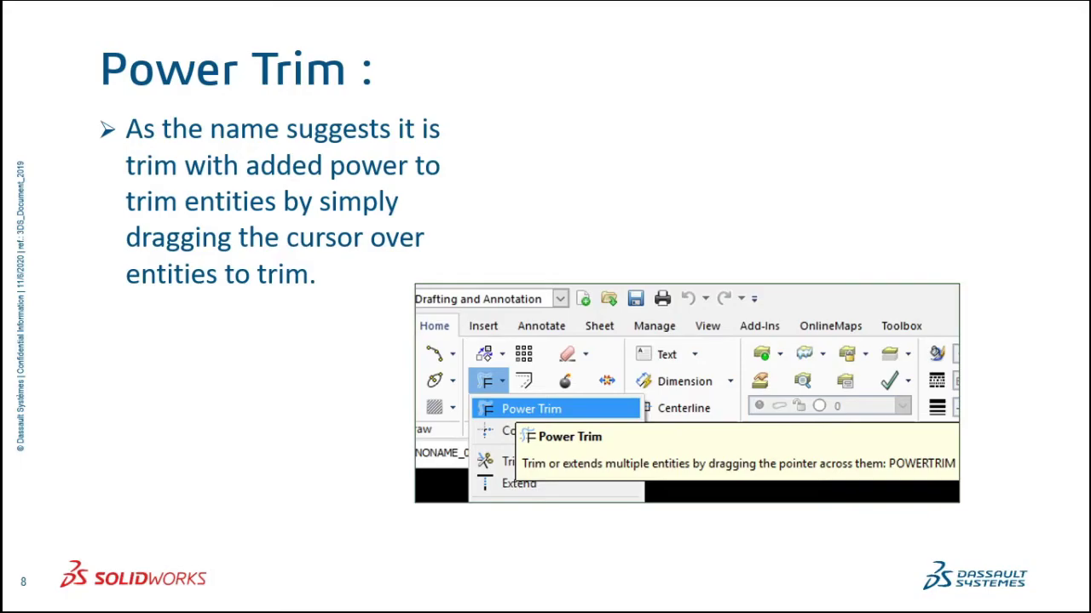
Step: Switch to the Google Meet window and admit the participant waiting to join the meeting
key(alt+Tab)
key(Tab)
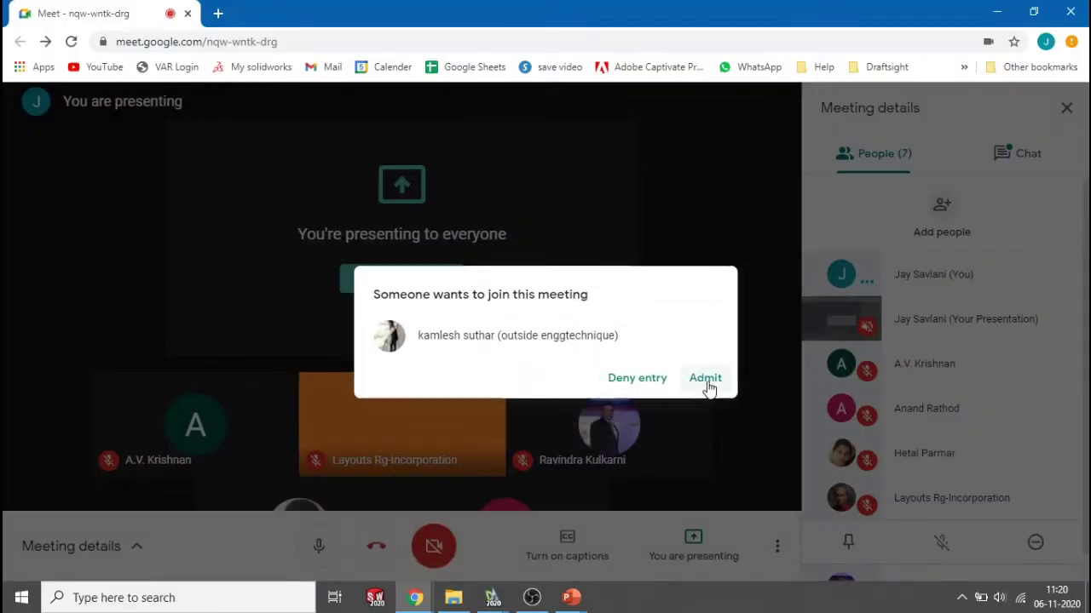
click(704, 379)
Step: Switch from the meeting window back to the pump housing drawing in DraftSight
key(alt+Tab)
key(Tab)
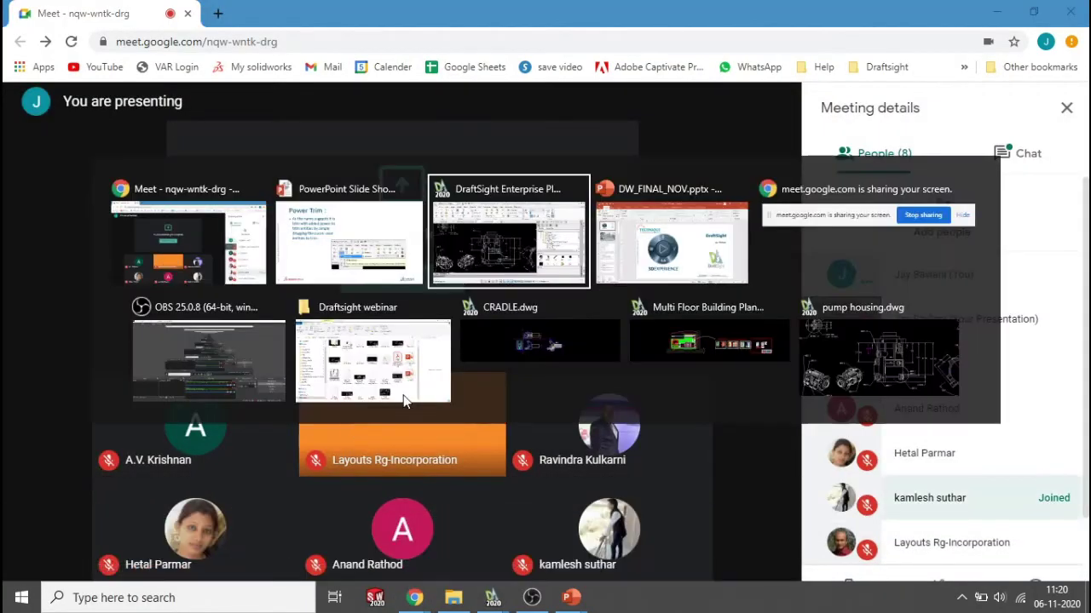
key(Tab)
key(Tab)
key(Tab)
key(Tab)
key(Tab)
key(Tab)
key(Tab)
key(Tab)
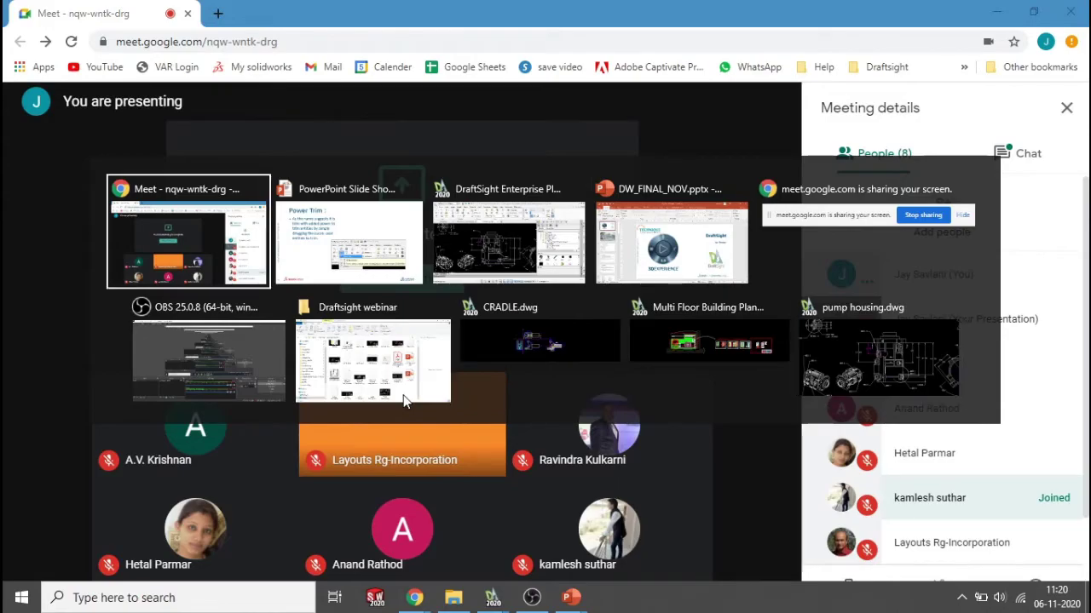
key(Tab)
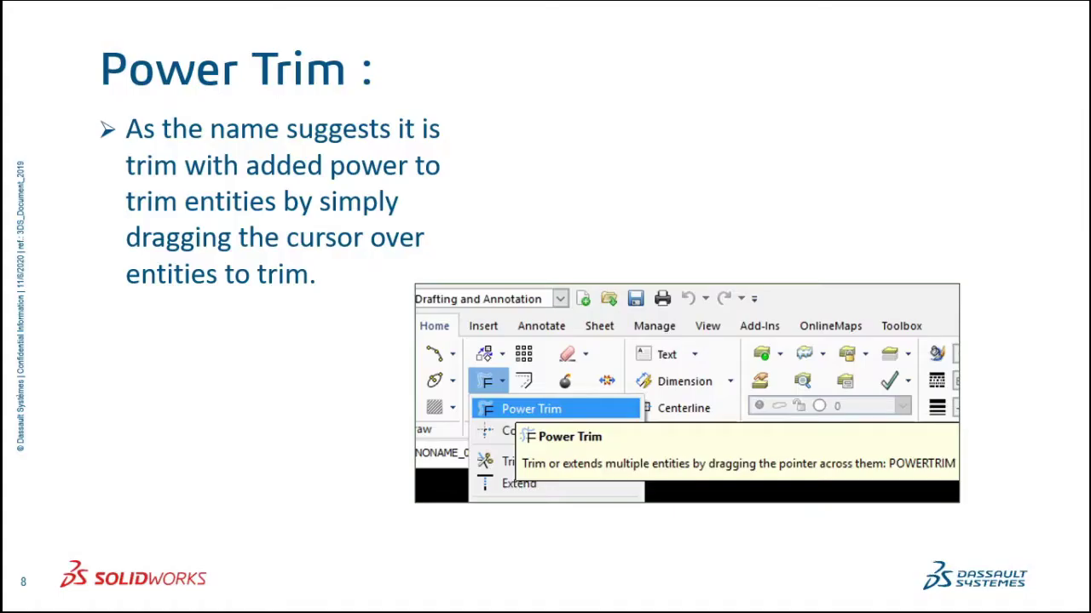
key(alt+Tab)
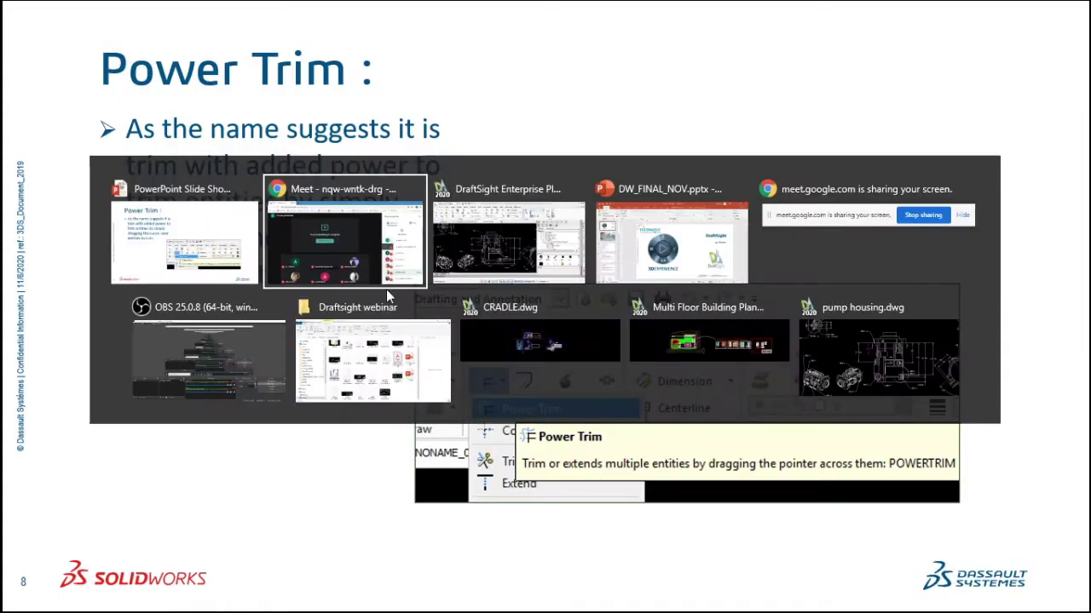
key(Tab)
Step: With Ortho on, draw a vertical line about 0.88 long crossing the flange's upper edge in the view dimensioned 2.35
scroll(443, 273, down, 2)
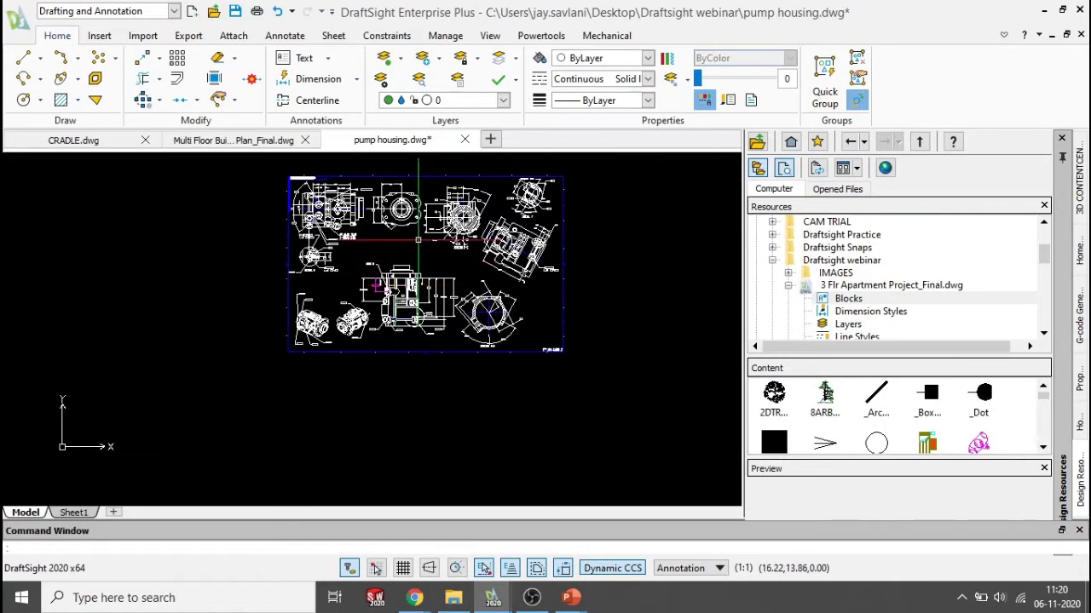
scroll(388, 273, up, 5)
scroll(380, 248, up, 3)
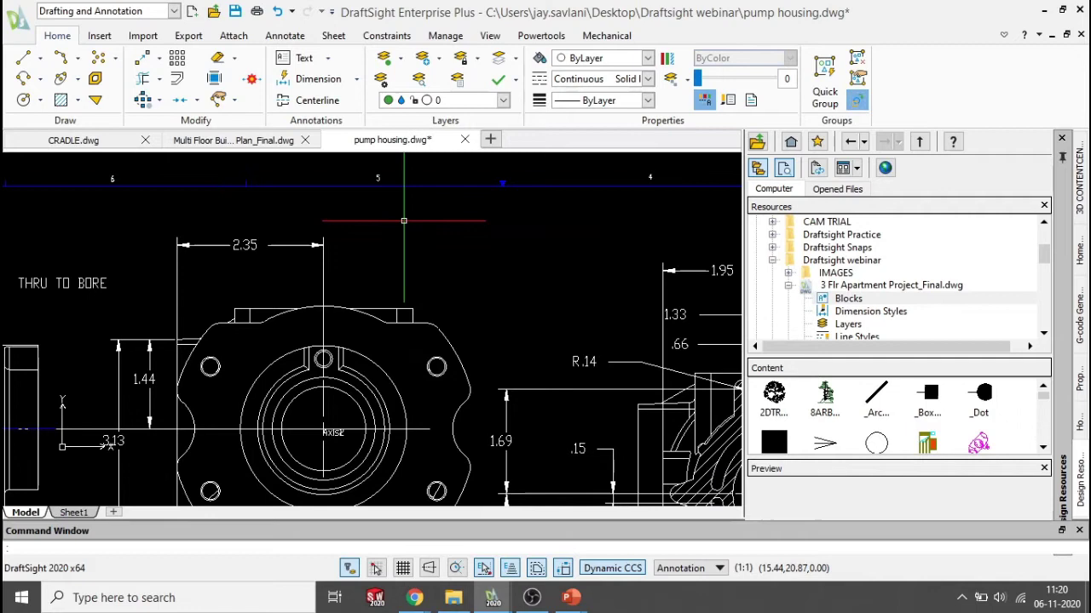
text(l)
key(Return)
scroll(390, 258, up, 3)
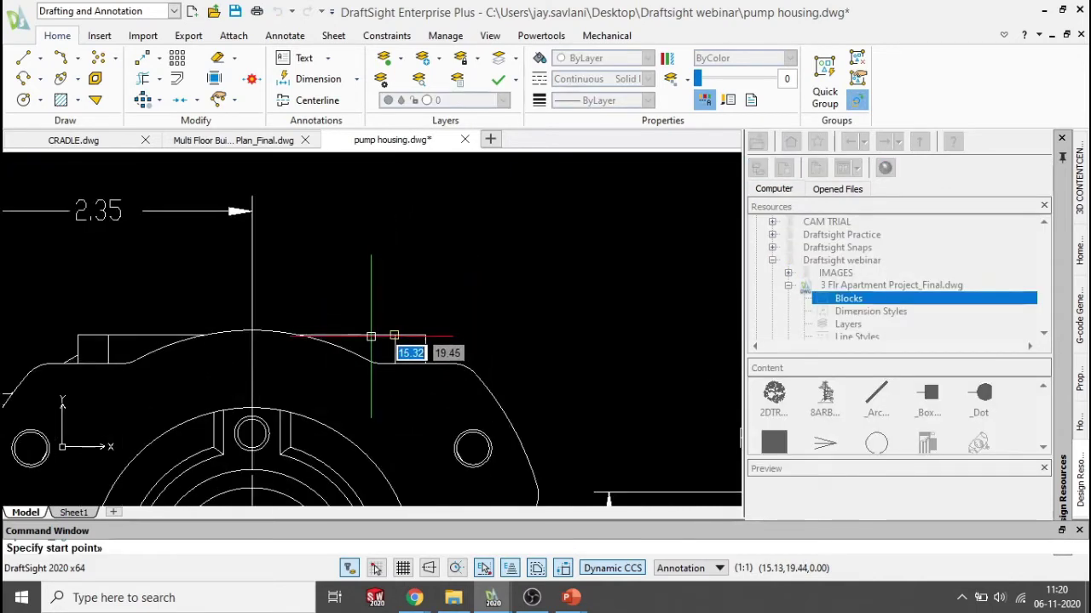
click(374, 242)
key(F8)
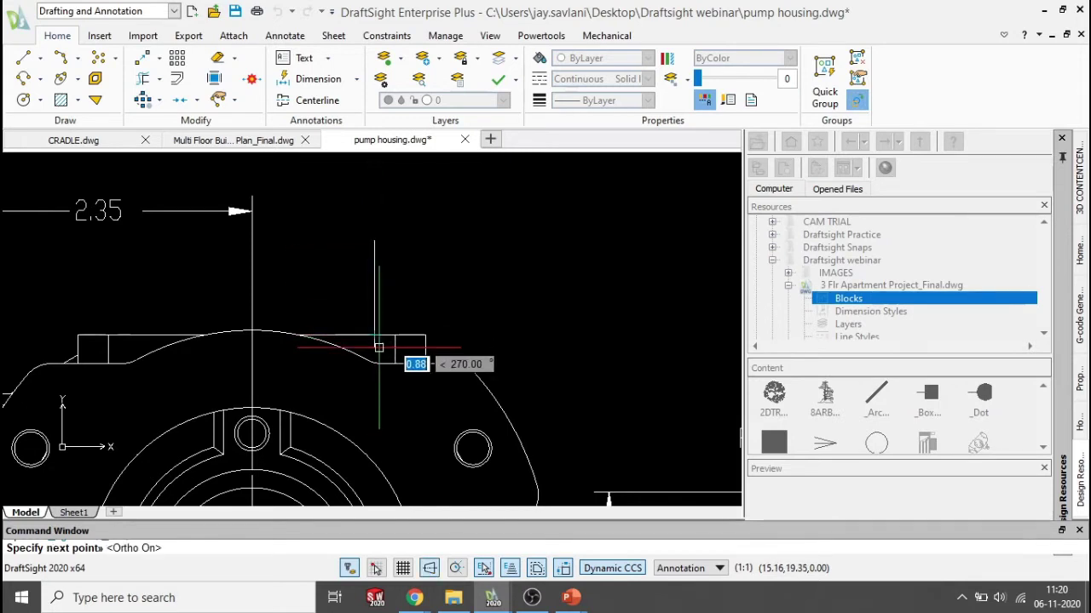
click(377, 347)
key(Escape)
Step: Draw a horizontal line above the flange that crosses the new vertical line
key(Return)
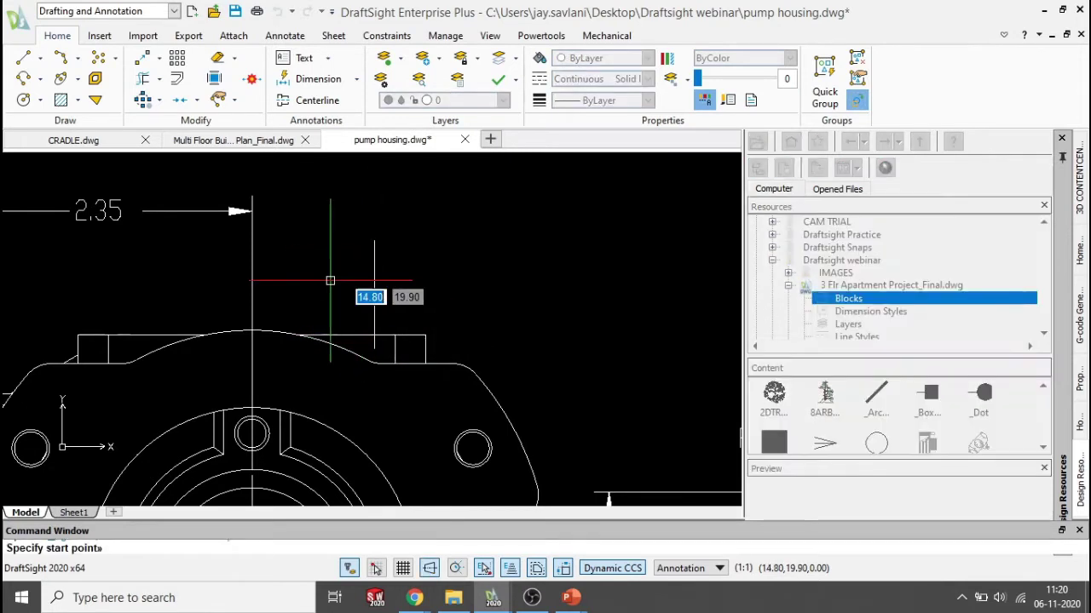
click(330, 281)
key(Escape)
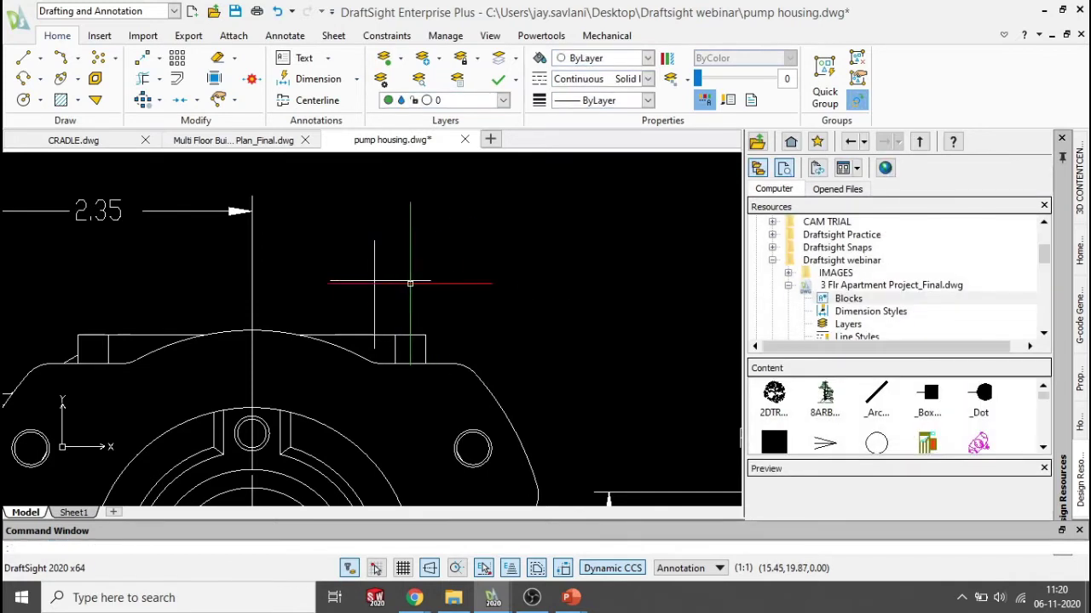
Step: Trim the horizontal line's right segment and the vertical line's upper segment one at a time, and undo both trims
scroll(410, 282, up, 2)
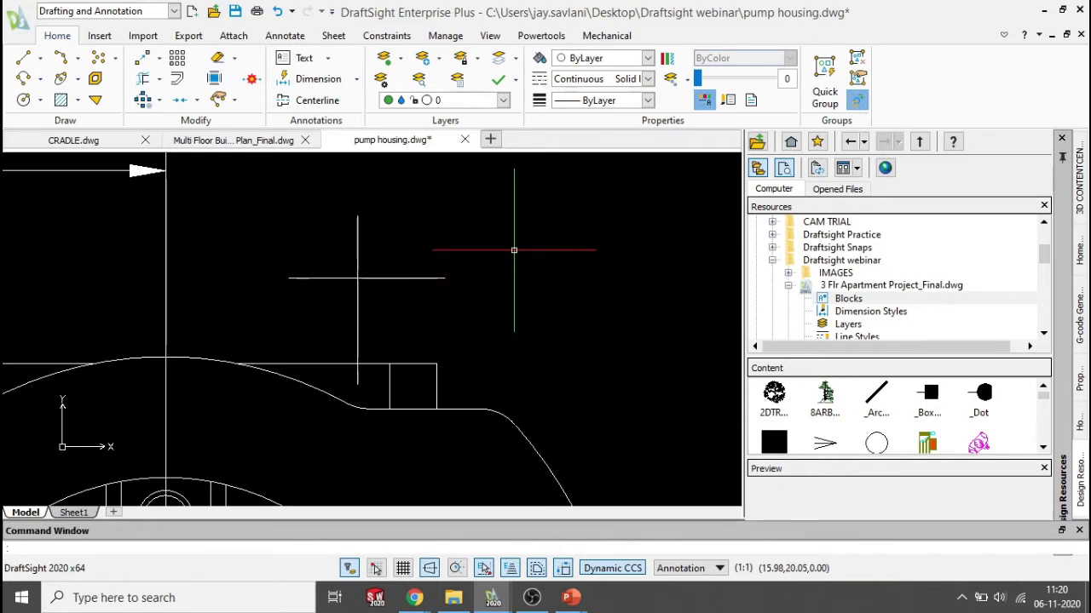
key(Return)
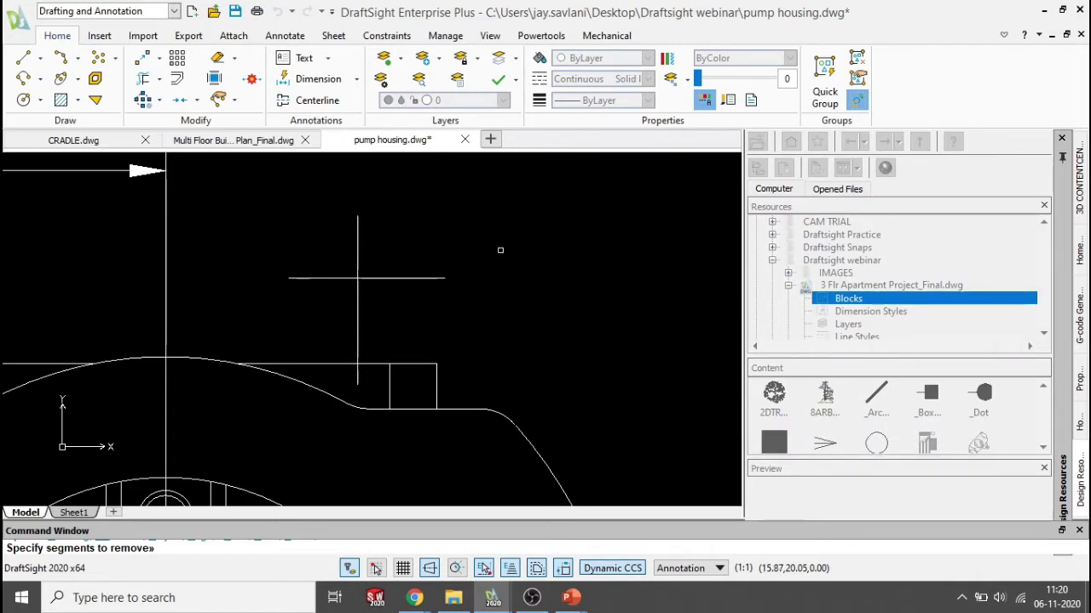
scroll(402, 251, up, 1)
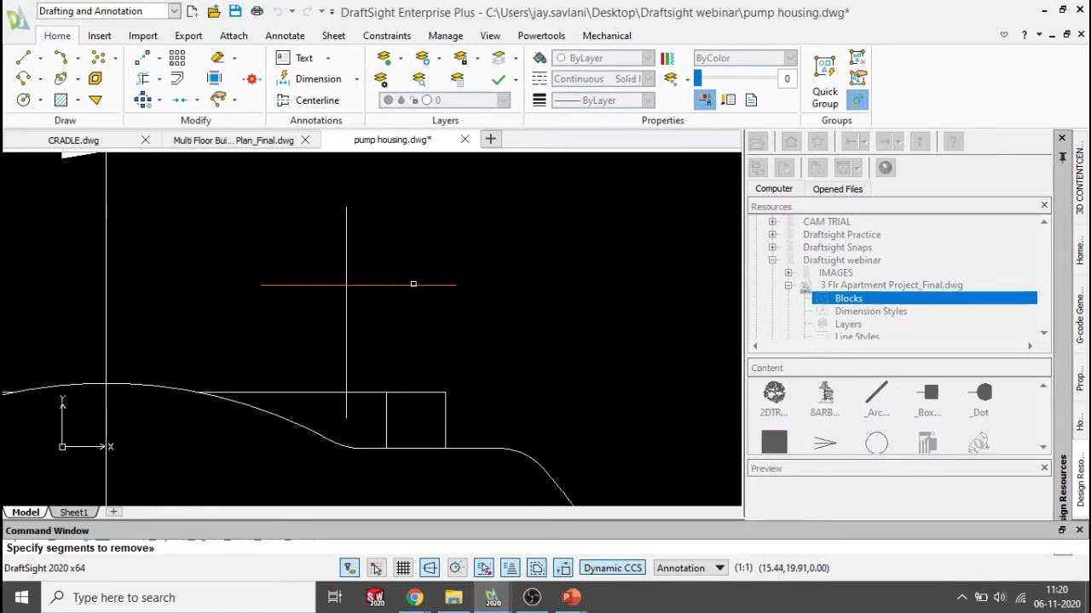
click(407, 286)
click(347, 263)
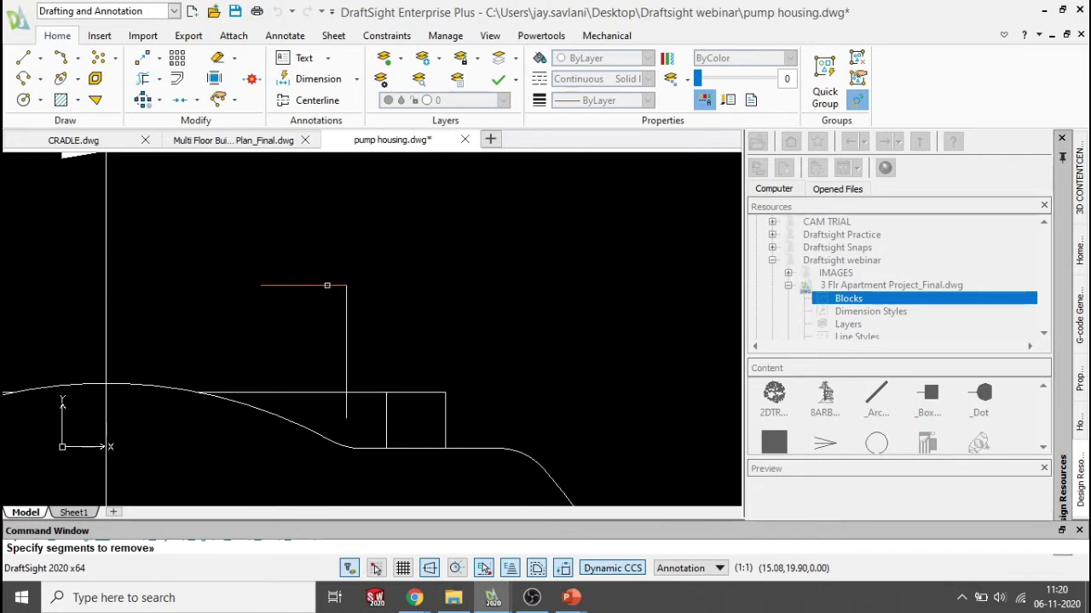
scroll(309, 288, up, 3)
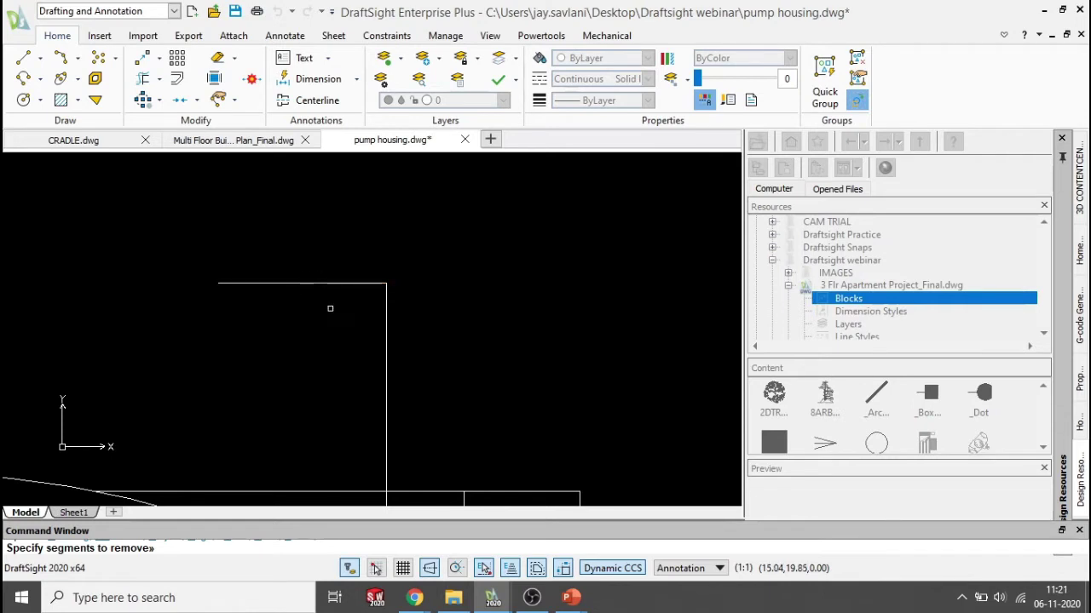
key(Escape)
scroll(335, 340, down, 4)
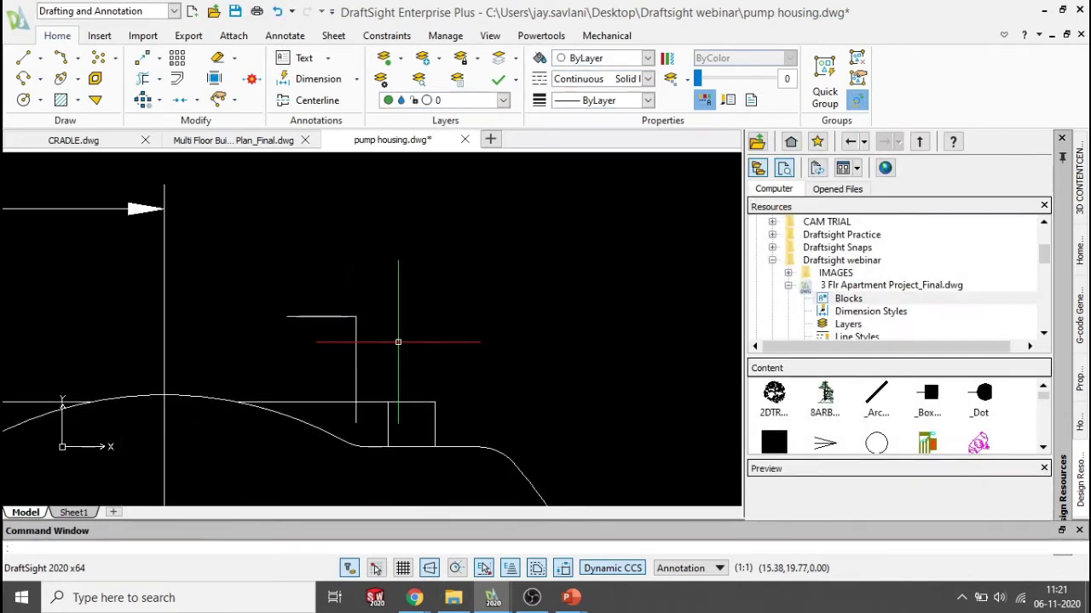
key(ctrl+z)
key(ctrl+z)
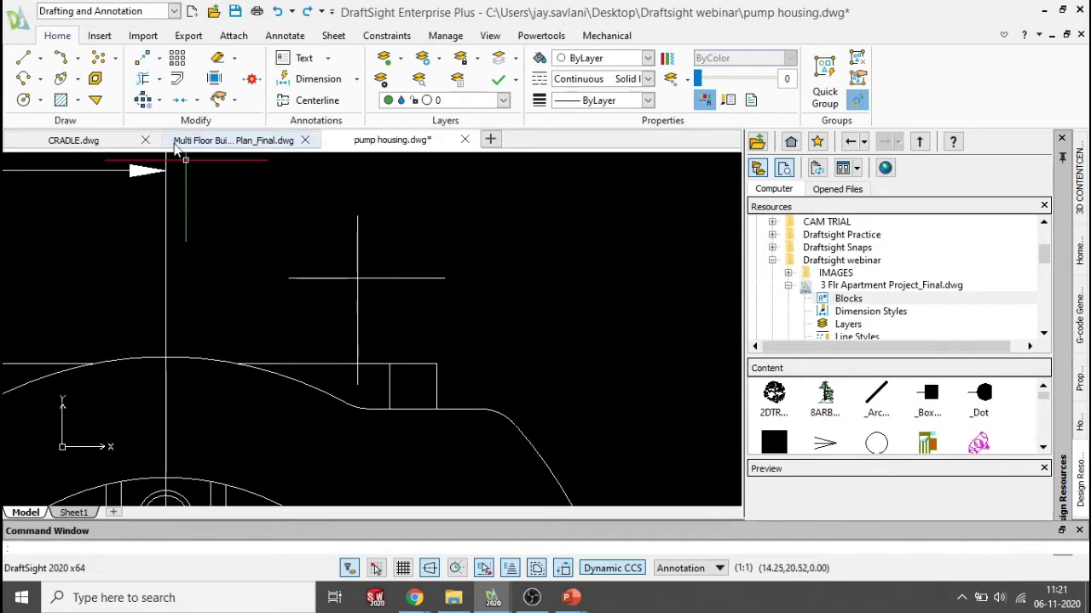
Step: Use Power Trim to remove the horizontal line's right segment and the vertical line's upper segment in one sweep
click(144, 81)
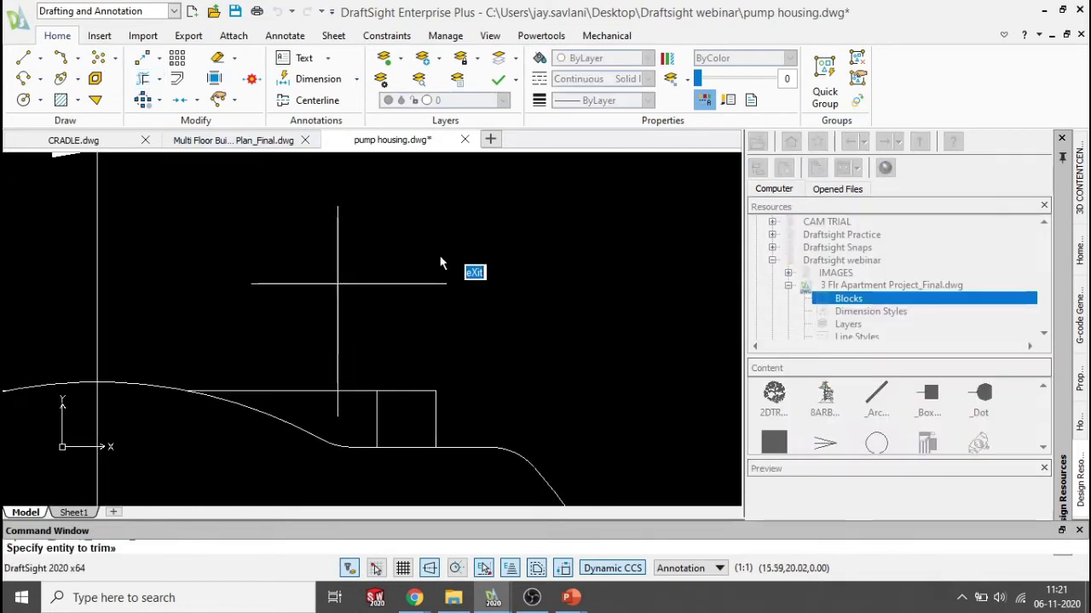
mouse_move(420, 300)
mouse_down()
mouse_move(420, 279)
mouse_move(383, 238)
mouse_move(328, 252)
mouse_up()
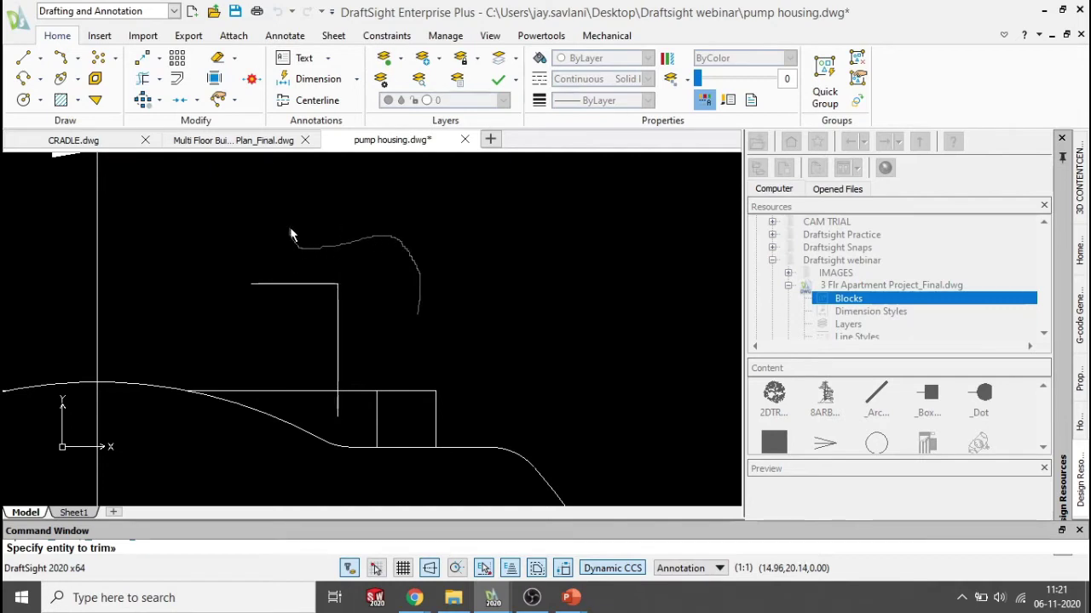
drag(320, 214, 319, 217)
scroll(311, 286, up, 2)
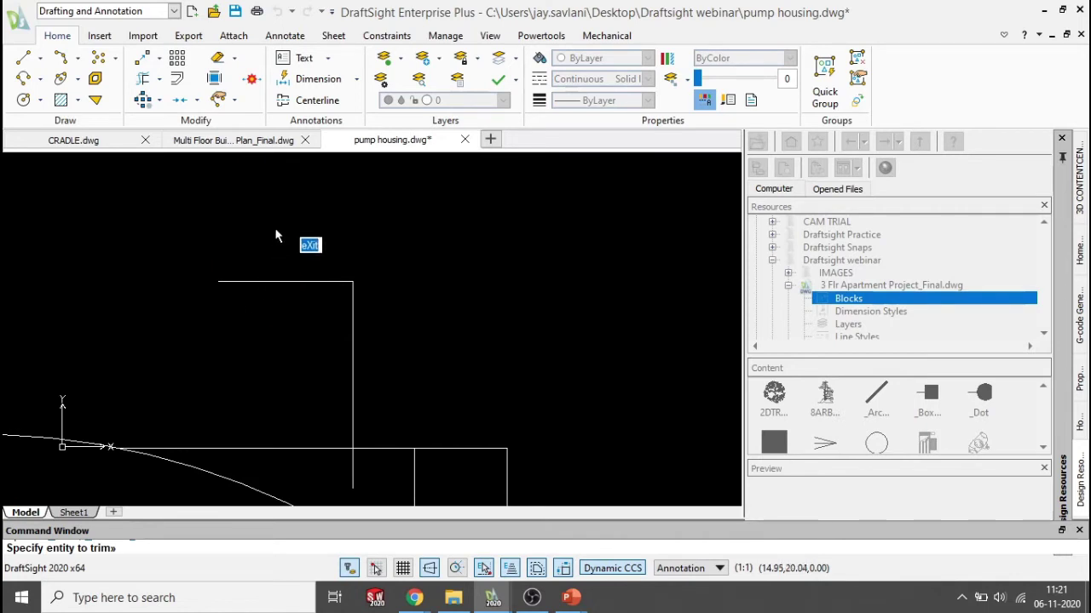
Step: Power Trim everything left of the two crossing lines, including the stub inside the flange, and end the command
drag(276, 230, 271, 261)
drag(309, 336, 460, 341)
scroll(377, 477, up, 3)
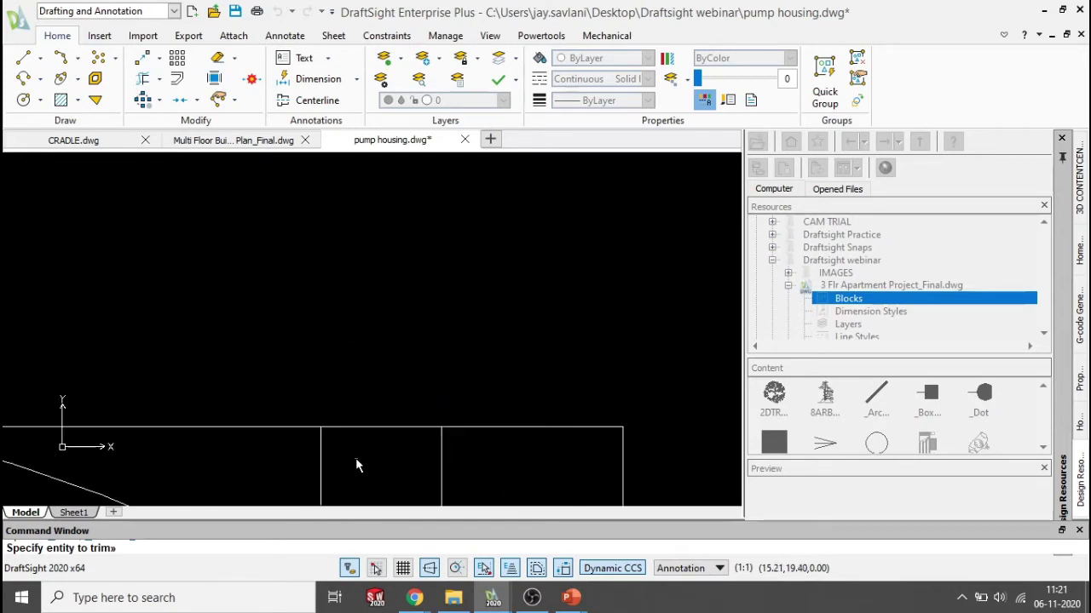
key(Escape)
scroll(317, 339, down, 2)
scroll(318, 339, down, 5)
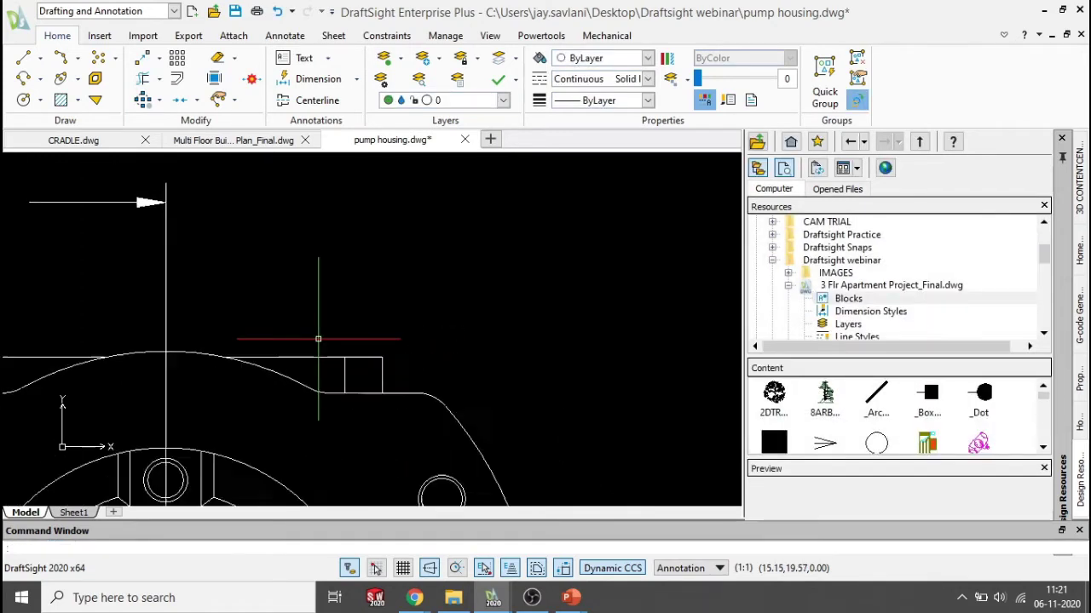
scroll(317, 340, up, 3)
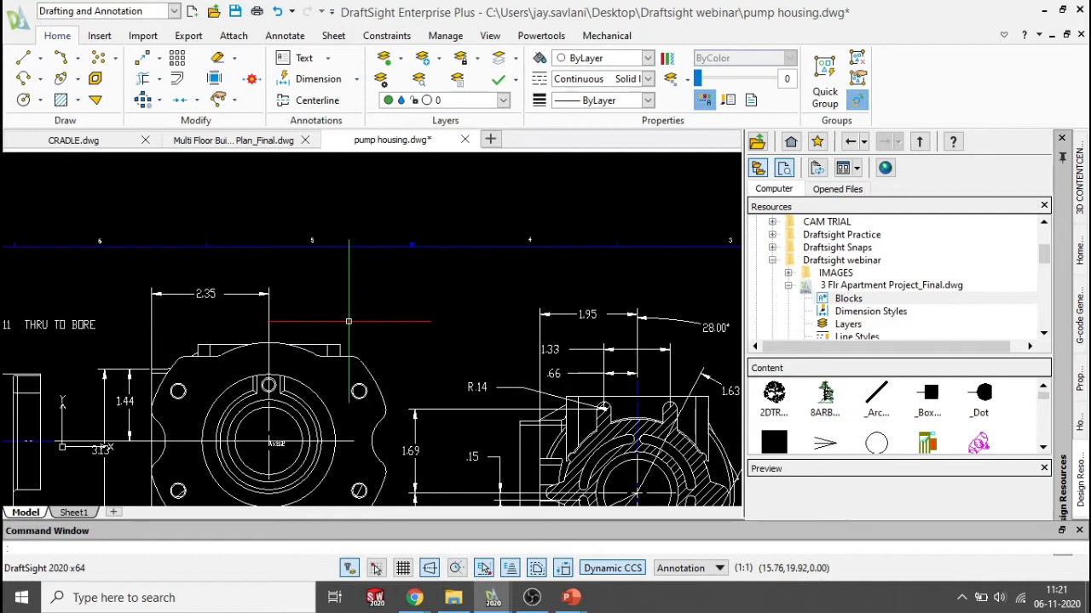
scroll(348, 321, down, 2)
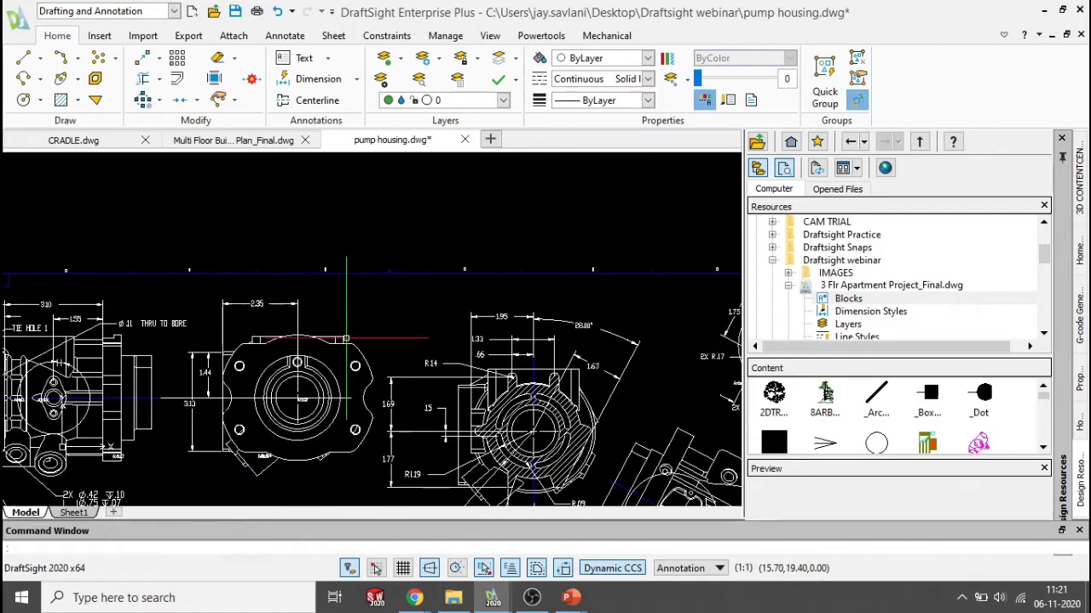
scroll(337, 326, up, 2)
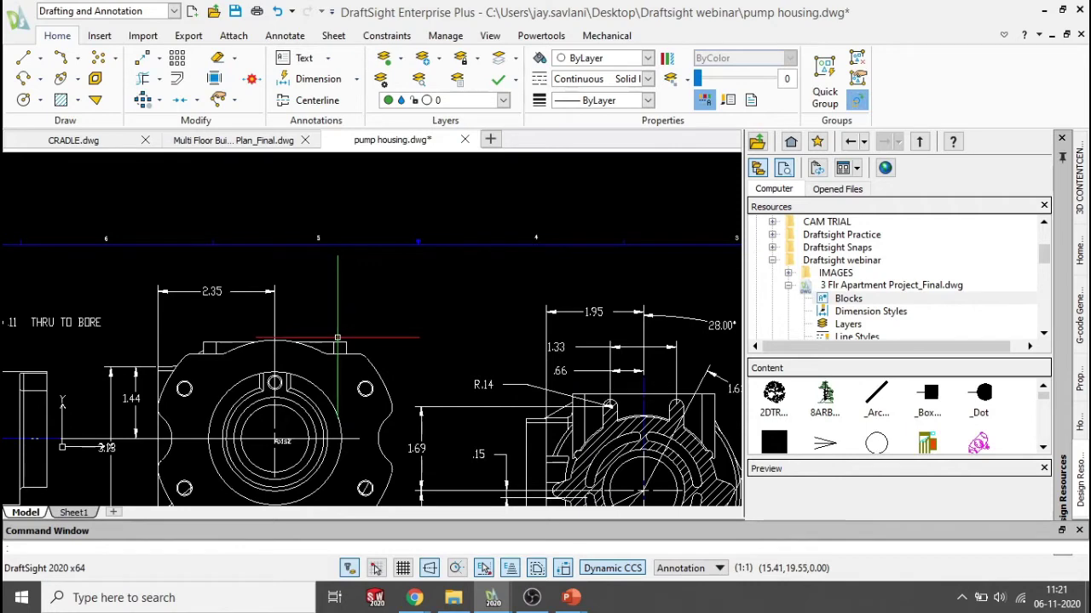
scroll(338, 338, up, 1)
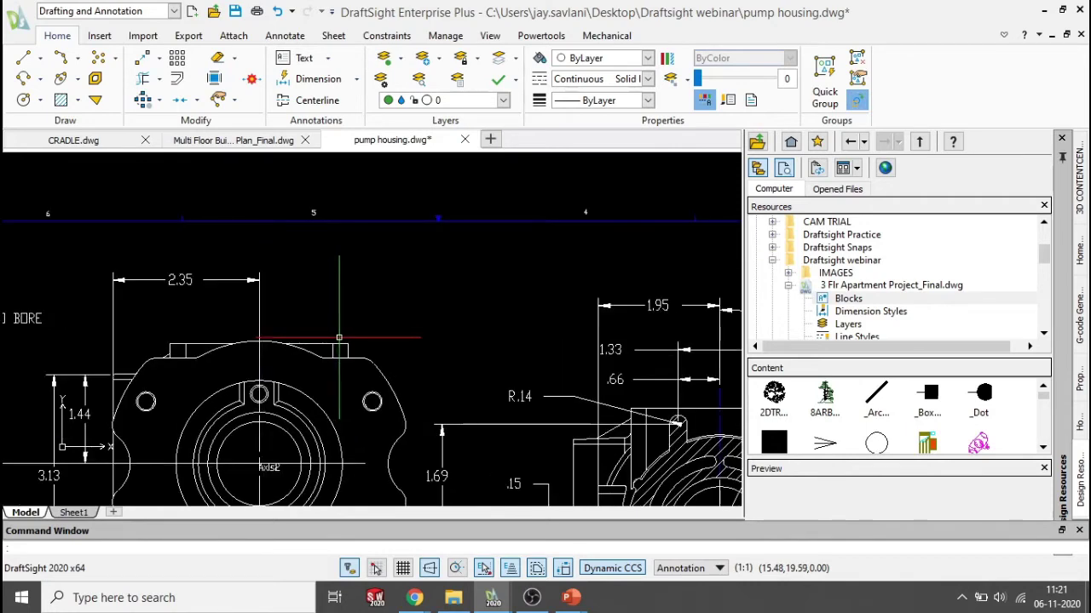
Step: Switch to the PowerPoint slide show and advance to the Layers slide
mouse_move(569, 597)
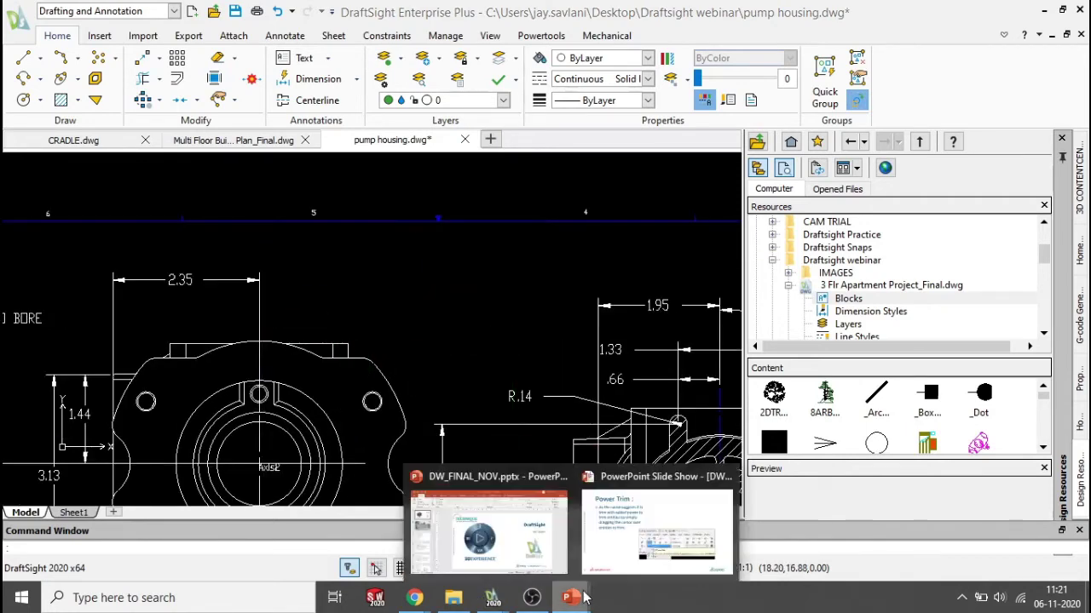
click(641, 545)
key(Right)
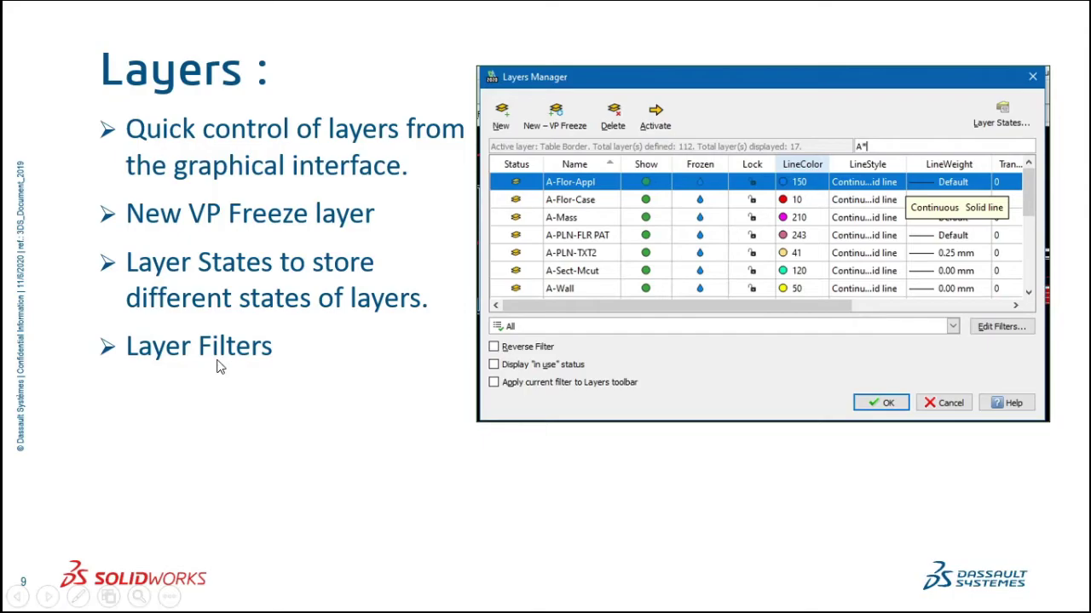
Step: Switch to the Multi Floor Building Plan_Final drawing in DraftSight and examine its floor plan, section and elevation sheets
key(alt+Tab)
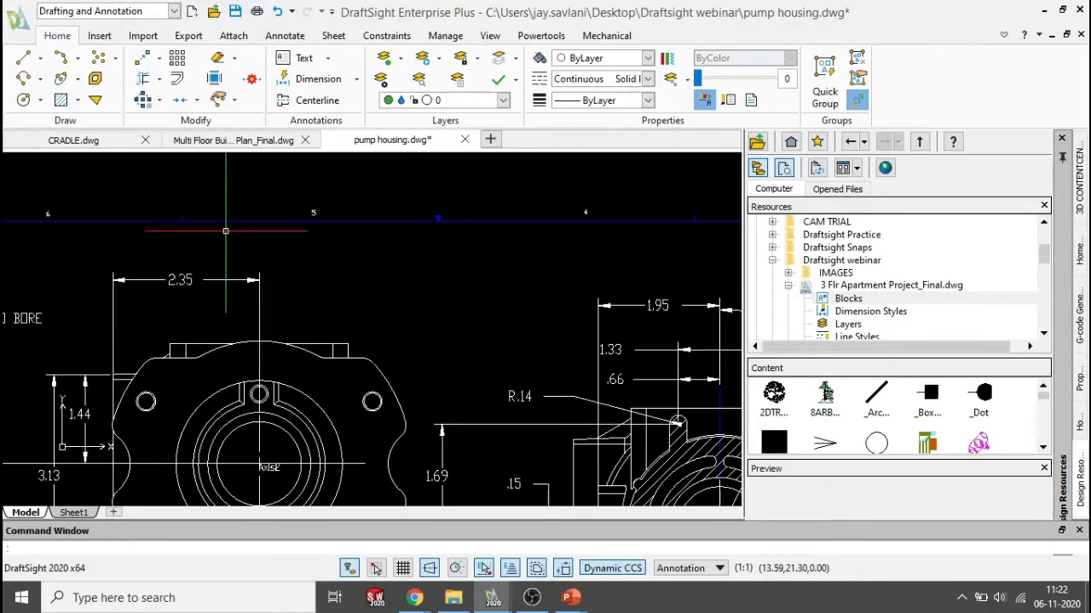
click(233, 140)
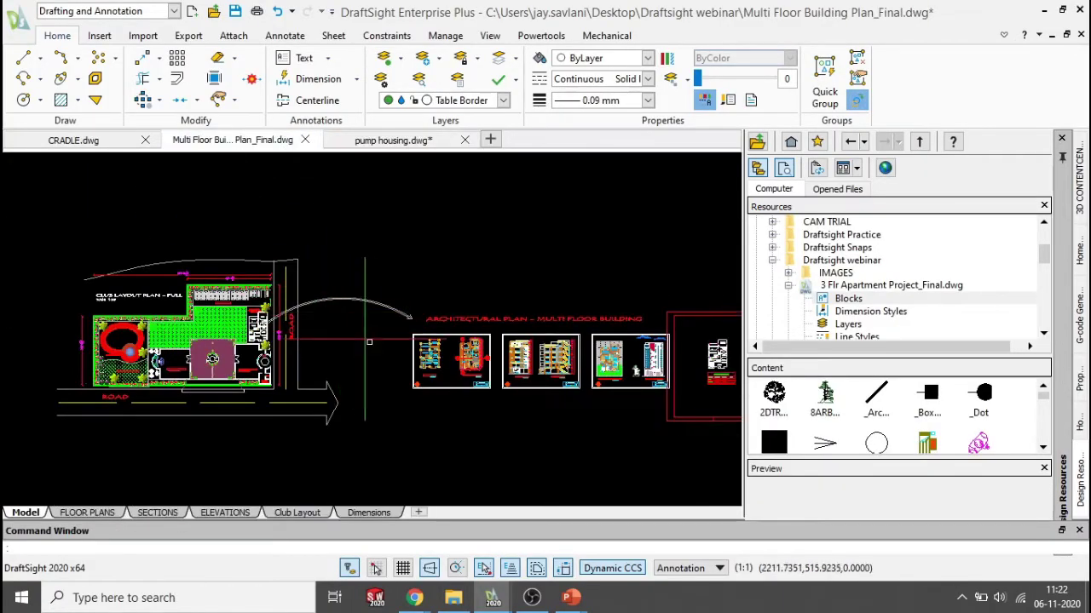
scroll(369, 341, down, 3)
scroll(479, 364, up, 2)
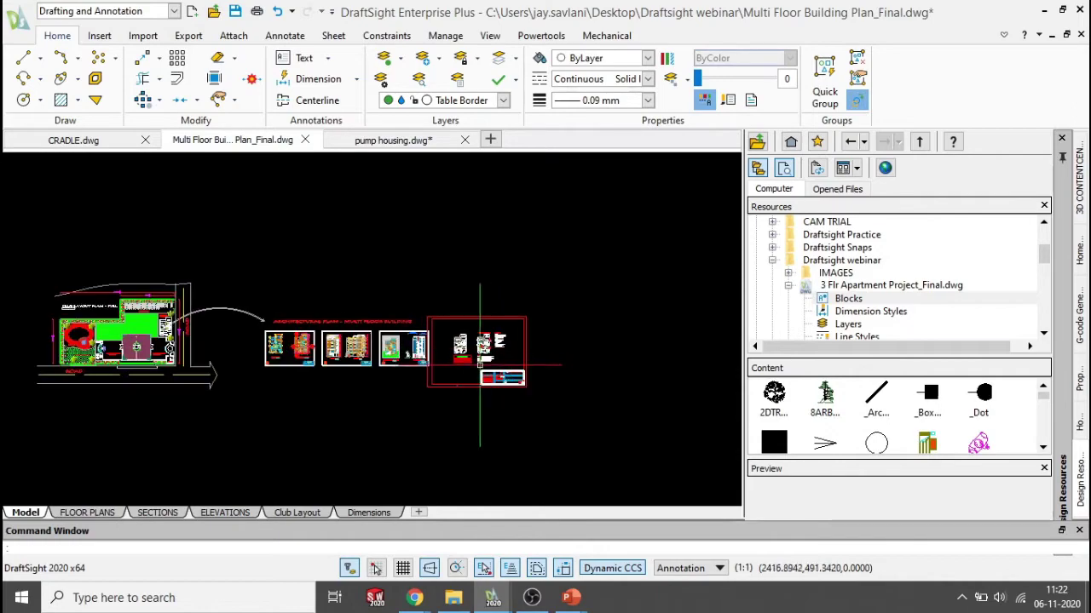
scroll(480, 364, up, 2)
scroll(277, 343, up, 3)
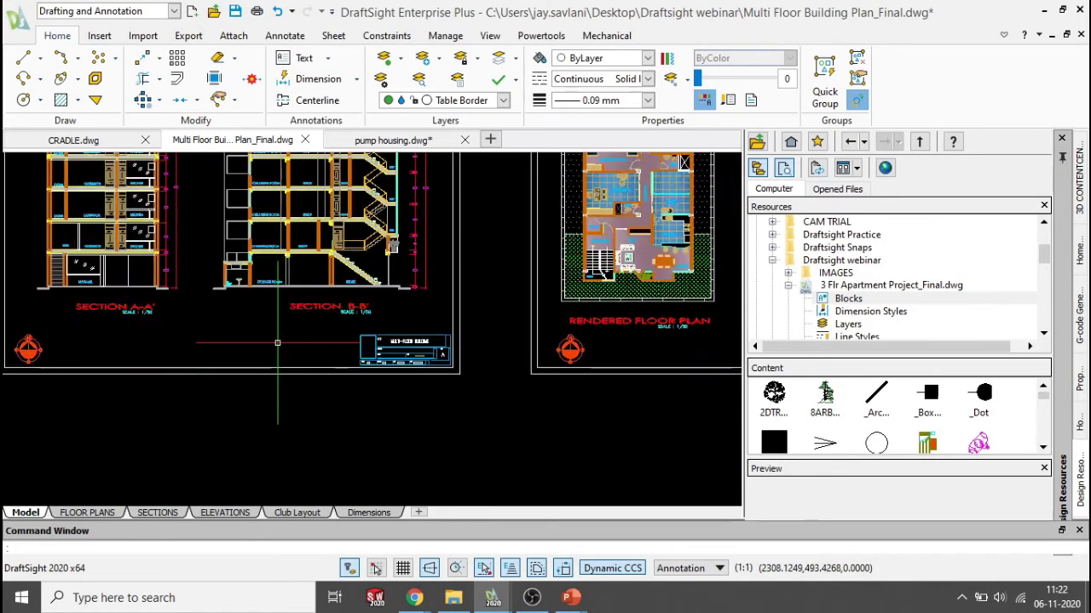
mouse_move(320, 339)
middle_down()
mouse_move(536, 343)
mouse_move(579, 359)
mouse_move(292, 353)
middle_up()
scroll(567, 359, down, 2)
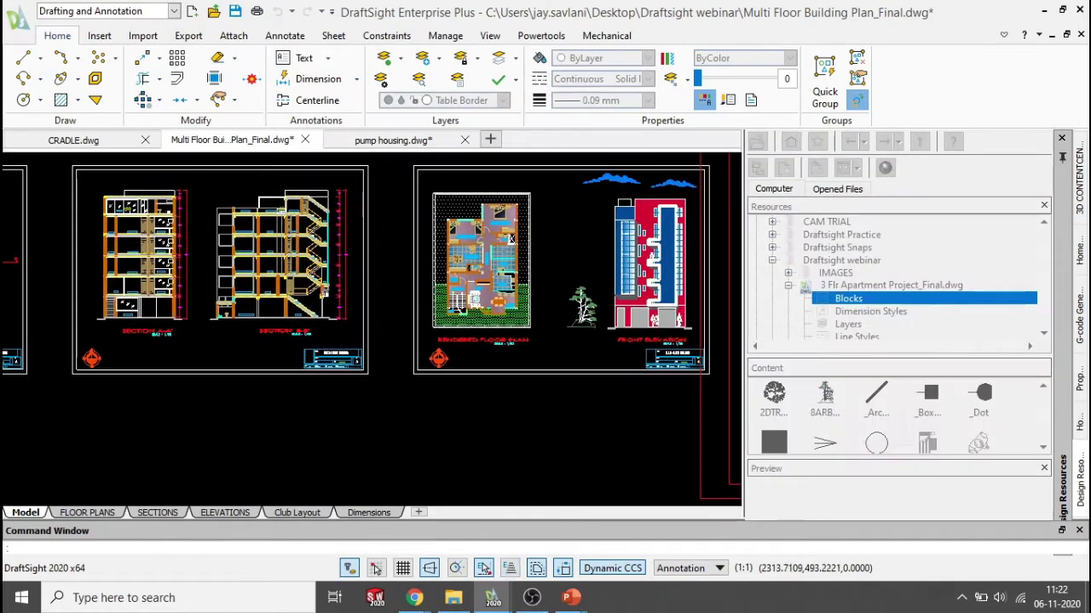
scroll(320, 345, down, 4)
middle_drag(166, 336, 339, 360)
scroll(372, 356, up, 4)
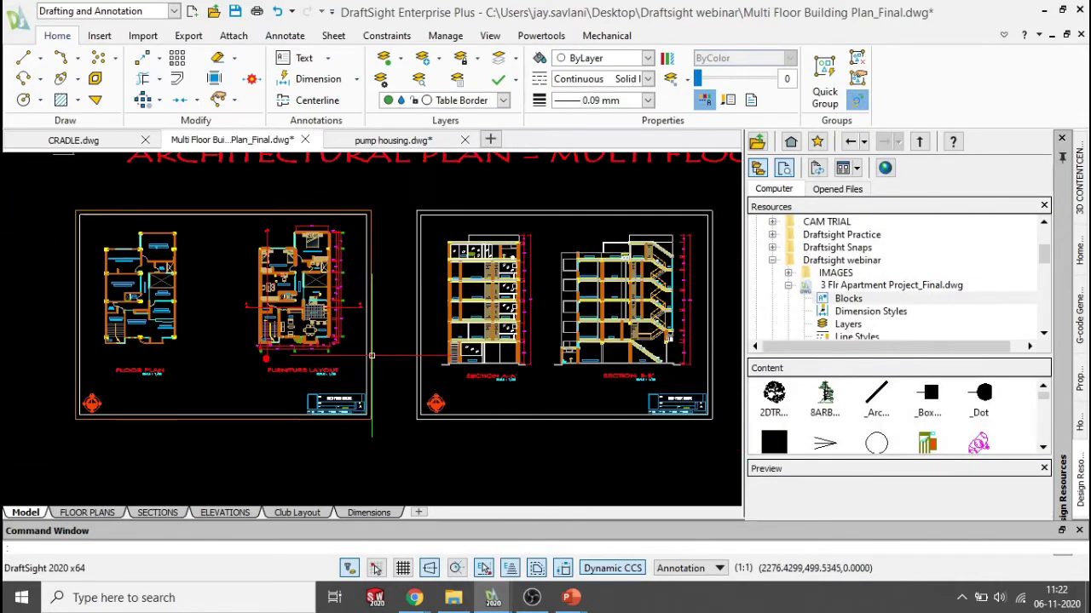
scroll(374, 358, down, 4)
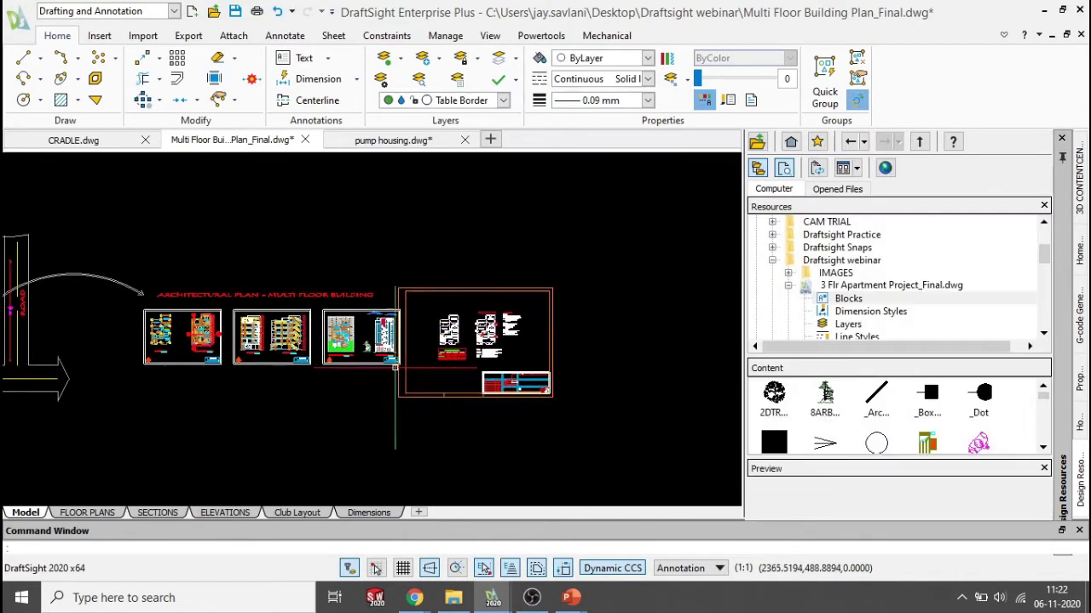
Step: Look through the building plan's full list of layers in the active-layer selector, keeping the active layer
scroll(290, 316, up, 1)
click(504, 100)
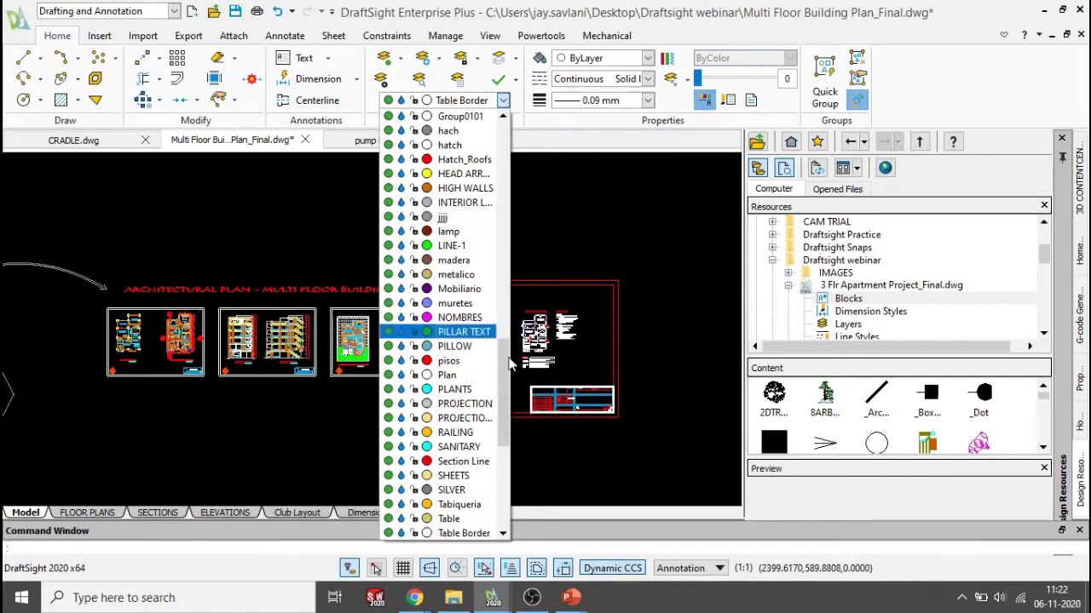
drag(512, 366, 499, 149)
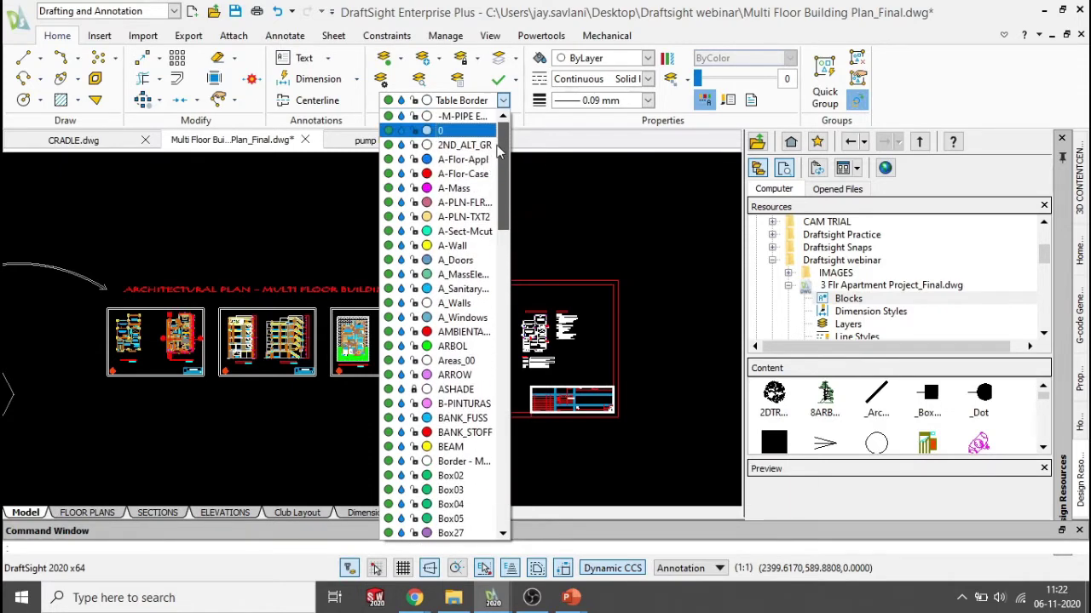
click(557, 213)
Step: Open the Layers Manager, review its layer list, and inspect the Layer States Manager before closing the layer states
click(382, 83)
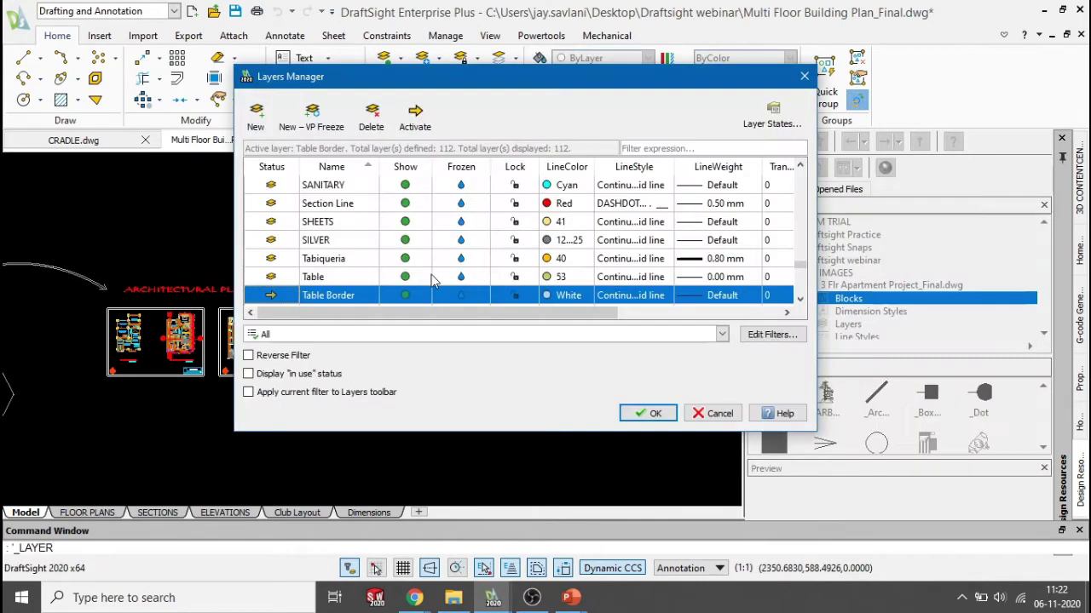
drag(802, 270, 805, 170)
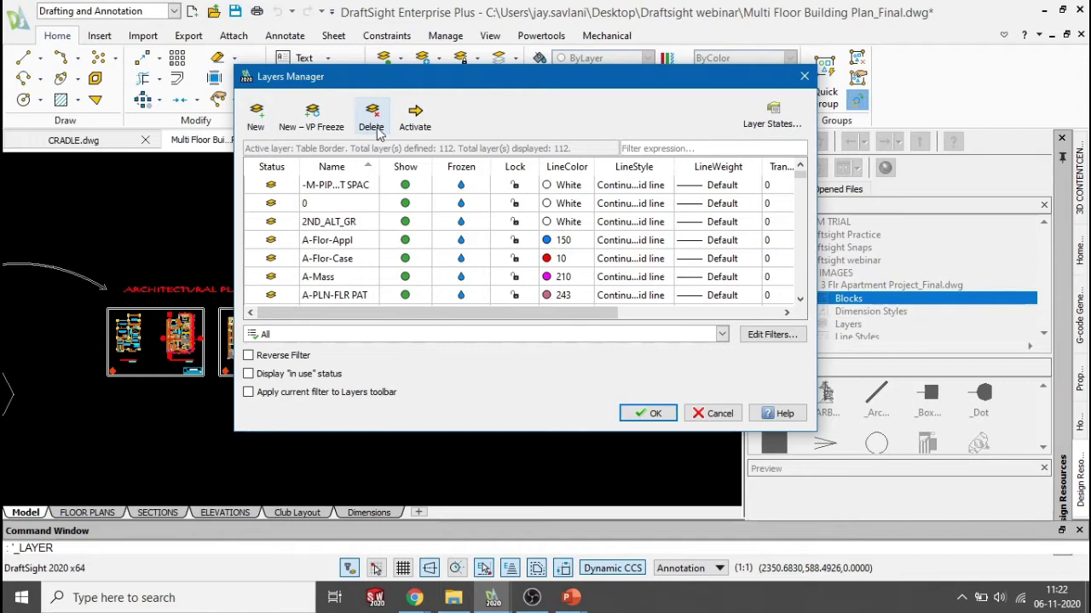
click(784, 124)
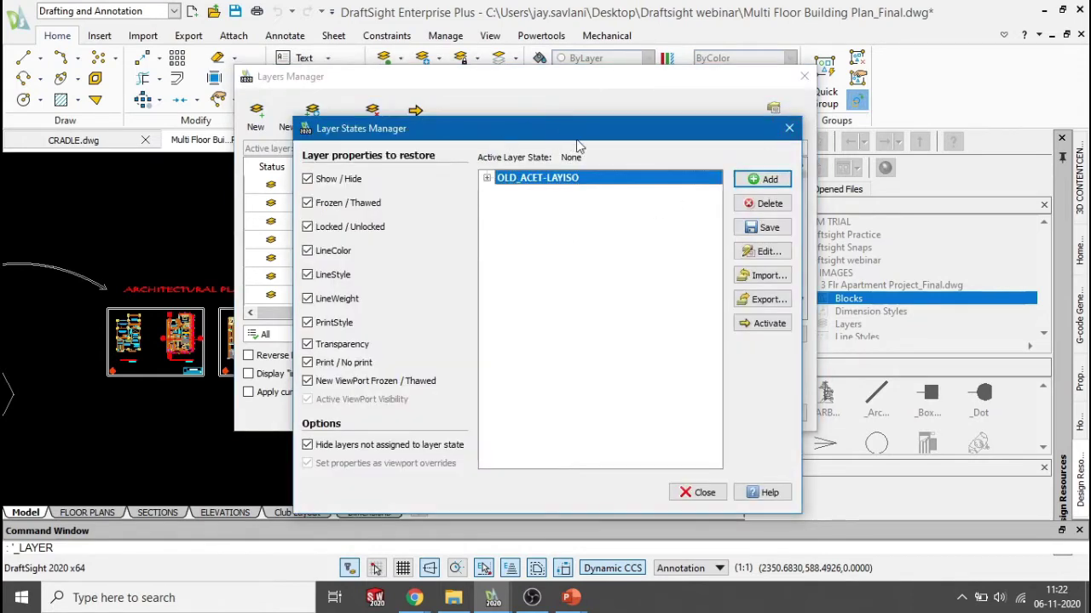
drag(583, 132, 563, 110)
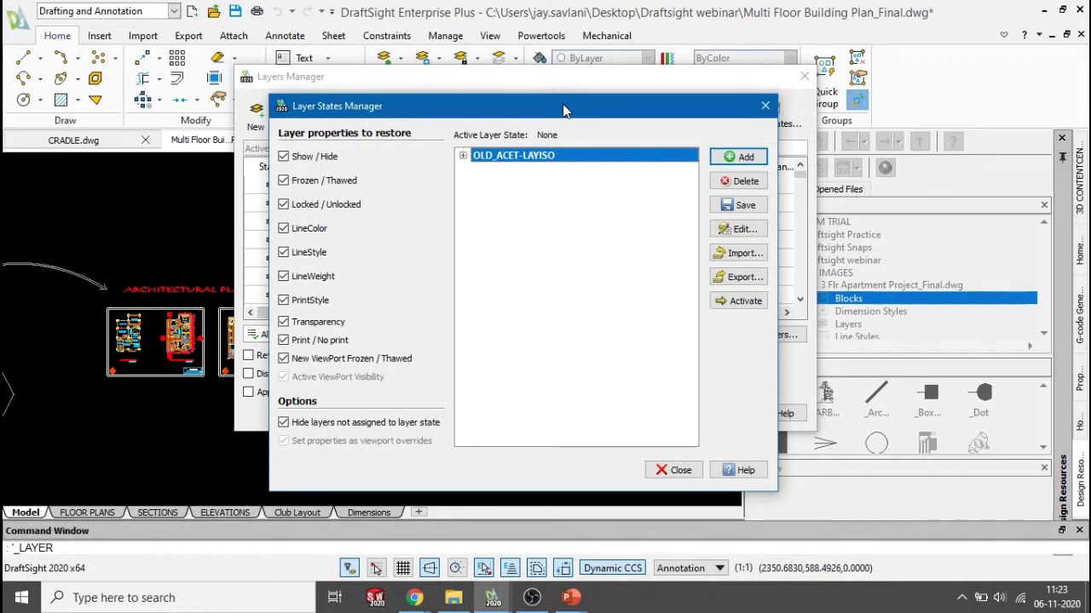
drag(562, 110, 540, 121)
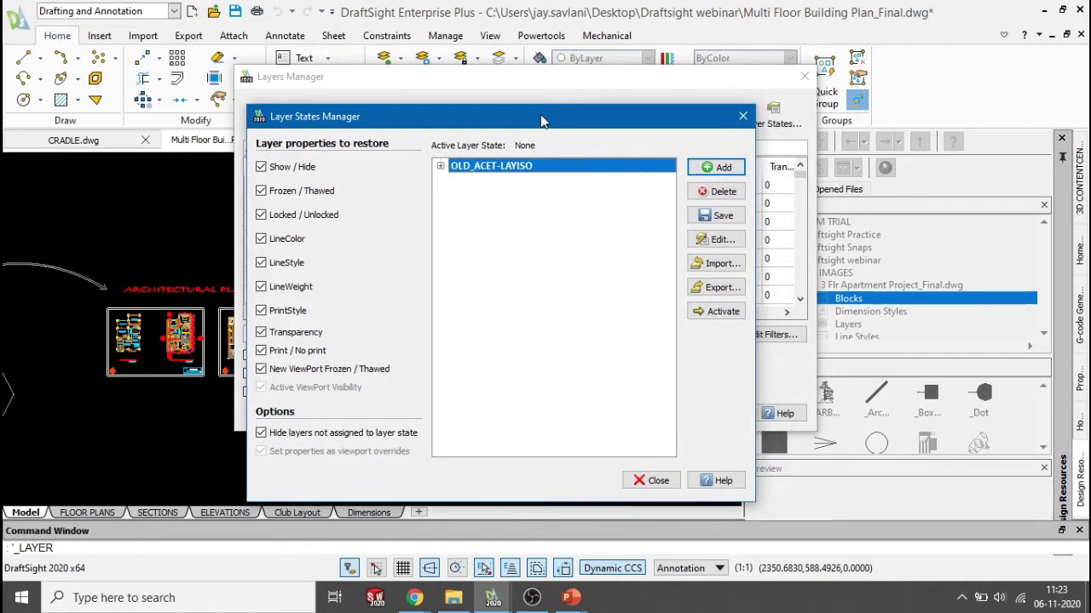
click(743, 116)
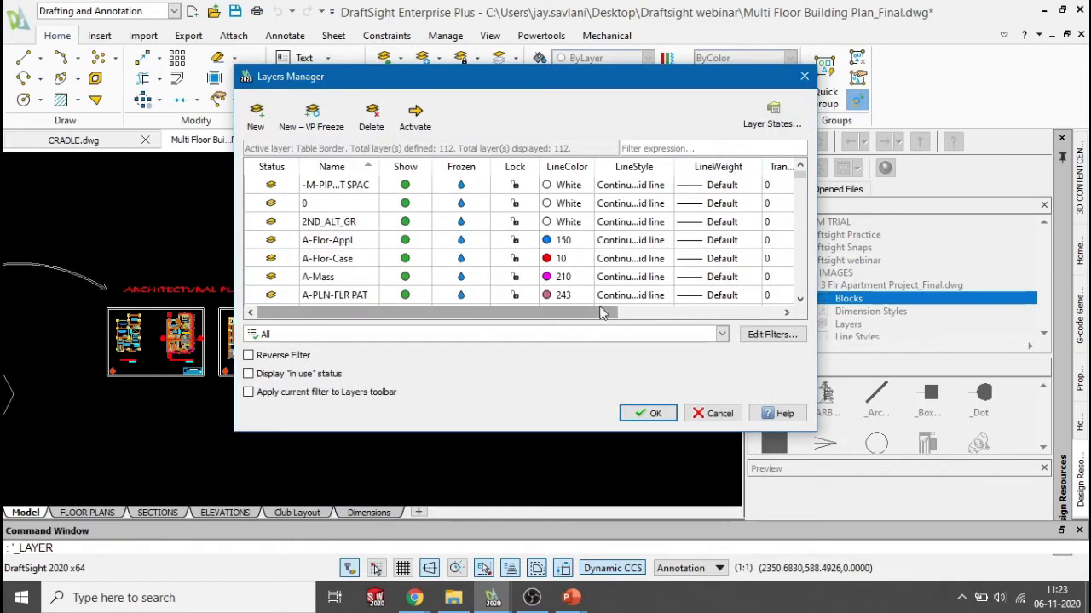
Step: Check the available layer filters, filter the layers by the expression A*, review the matches and close the Layers Manager
click(722, 334)
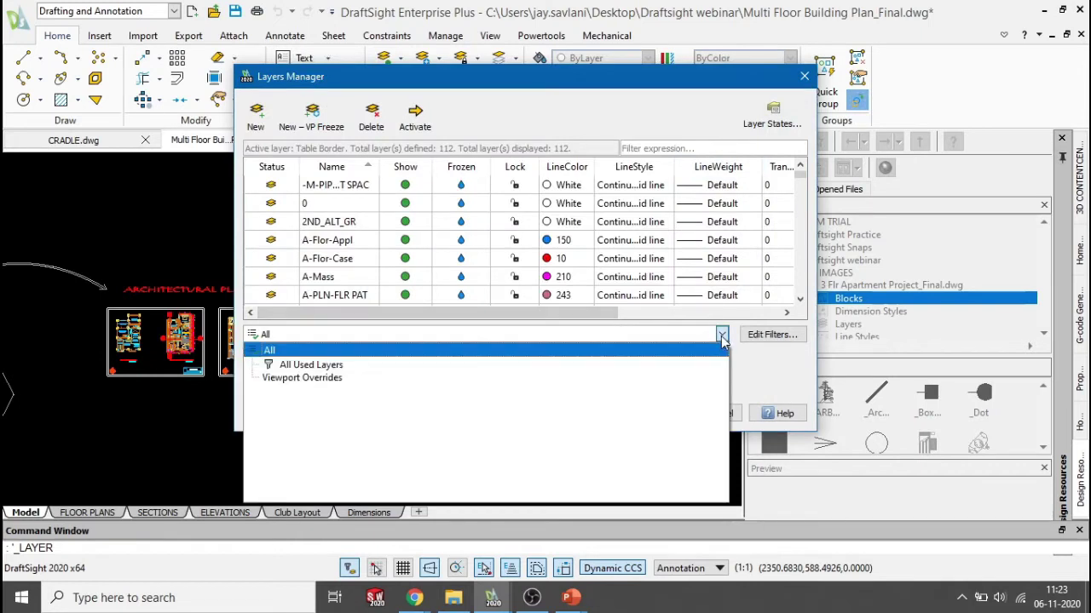
click(722, 338)
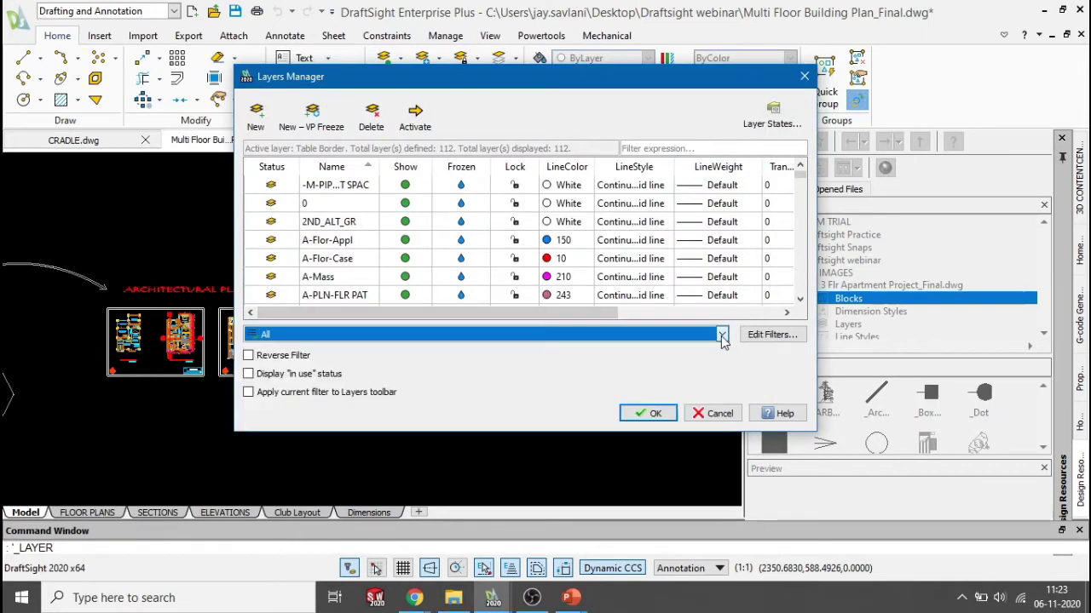
click(667, 148)
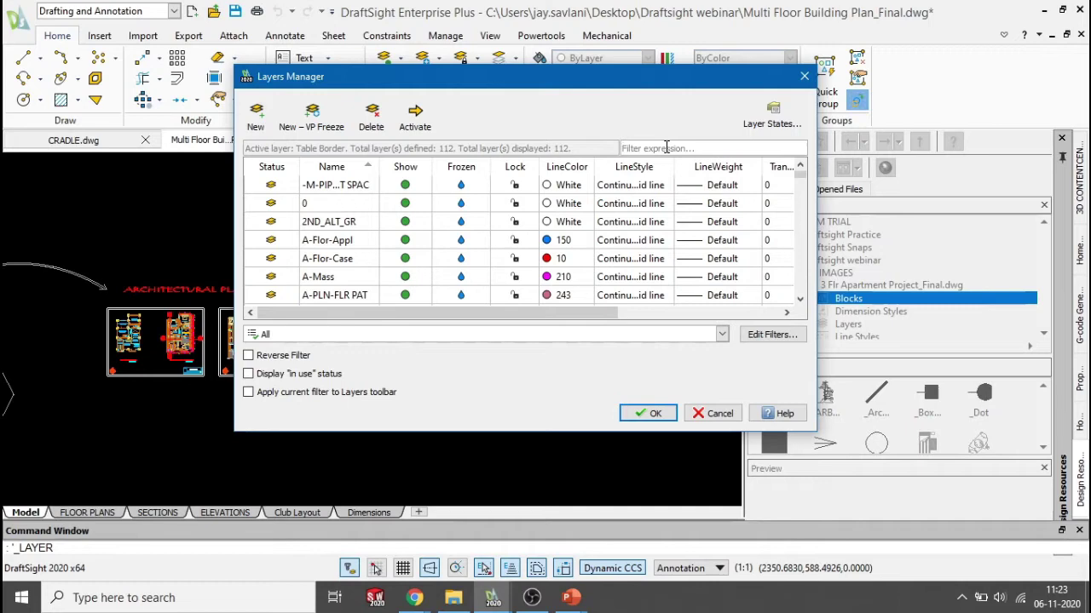
text(A*)
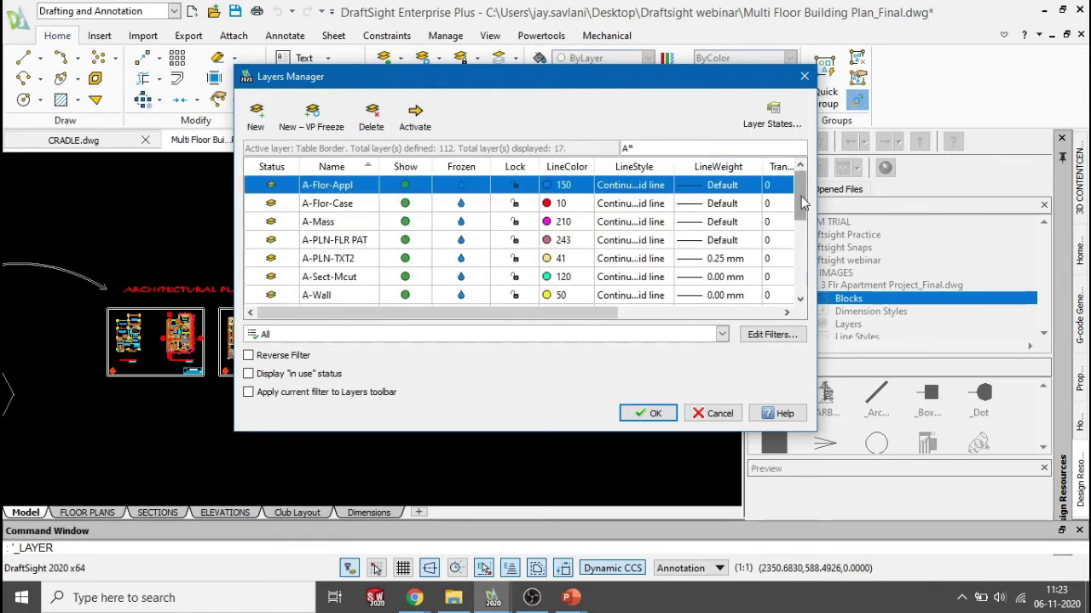
mouse_move(801, 196)
mouse_down()
mouse_move(796, 256)
mouse_move(799, 197)
mouse_up()
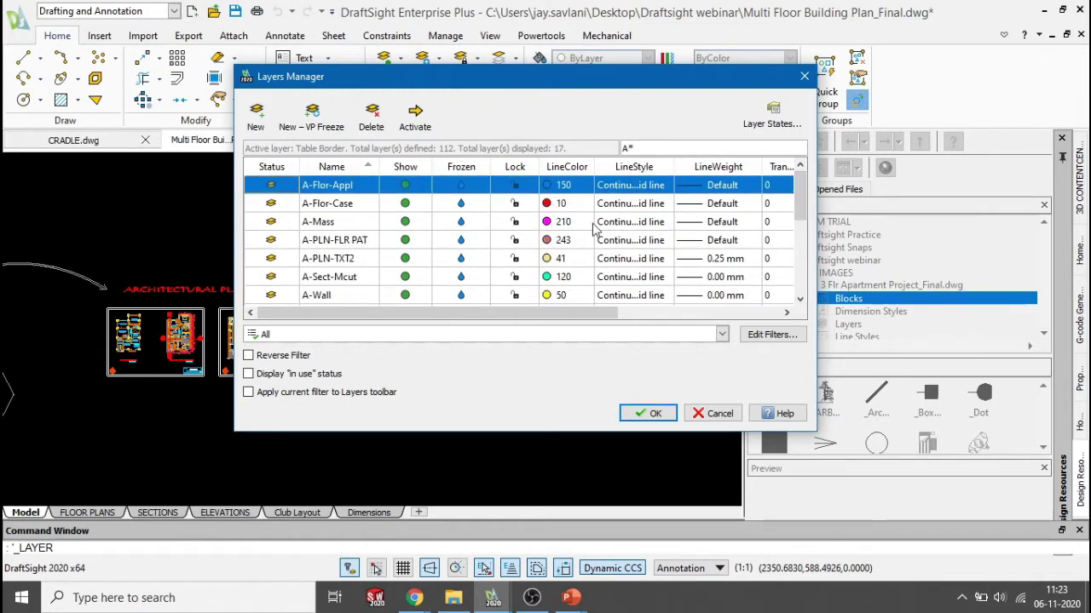
scroll(364, 240, down, 3)
scroll(364, 240, up, 5)
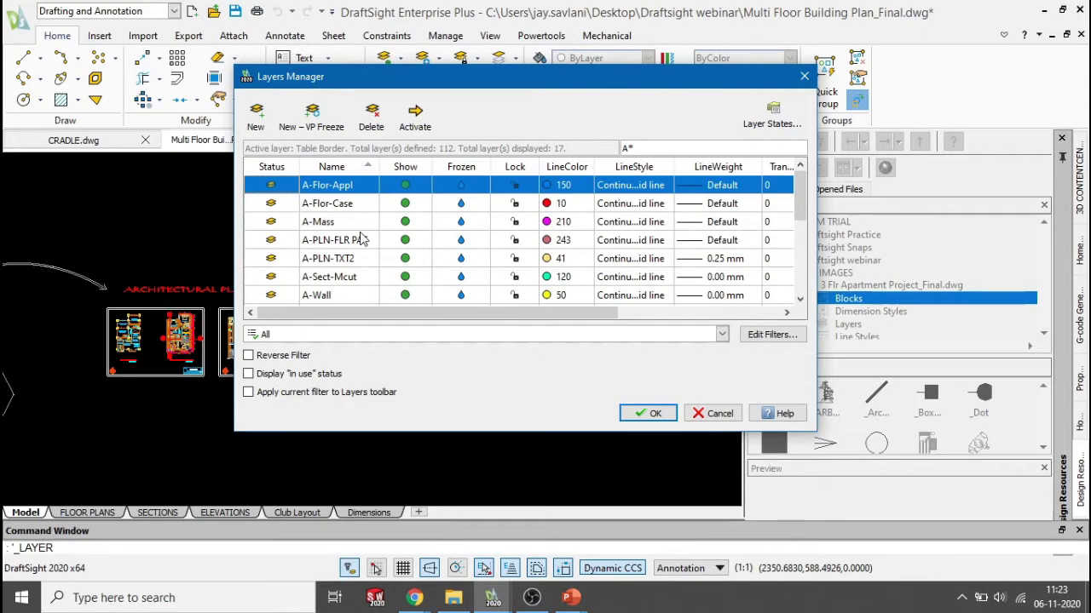
click(803, 78)
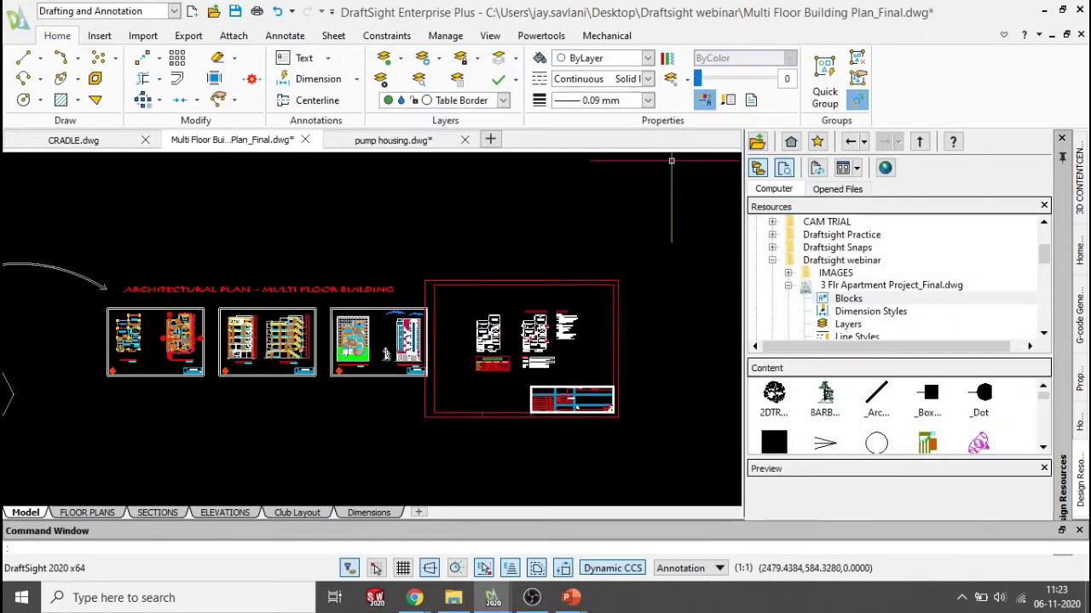
Step: Switch to the PowerPoint slide show and advance to the Block, External References slide
key(alt+Tab)
key(alt+Tab)
key(alt+Tab)
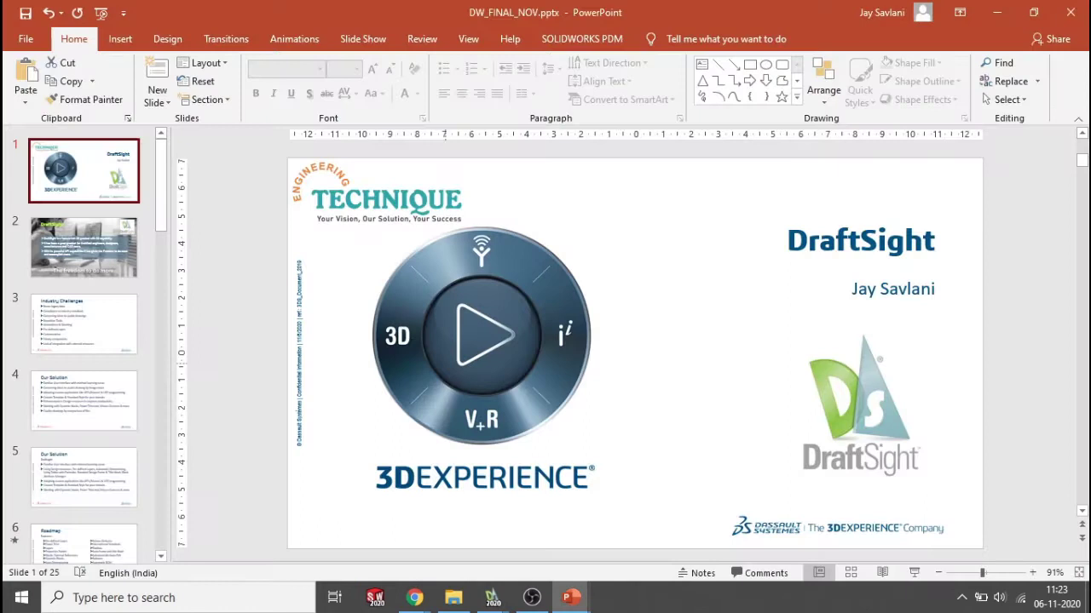
key(alt+Tab)
key(alt+Tab)
key(alt+Tab)
key(alt+Tab)
key(alt+Tab)
key(alt+Tab)
key(alt+Tab)
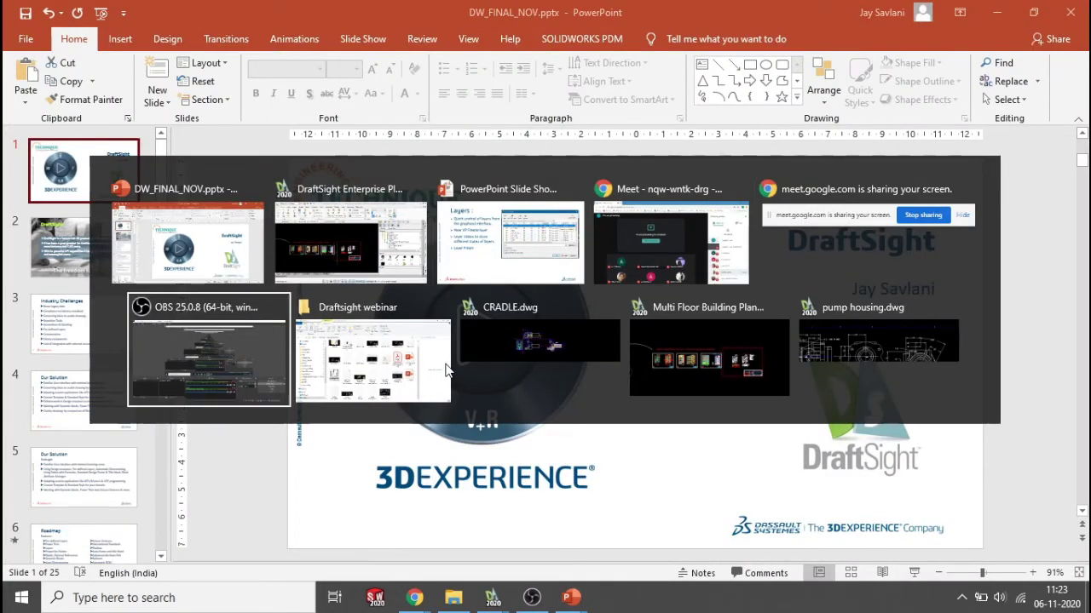
key(alt+Tab)
key(alt+Tab)
key(alt+Tab)
key(alt+Tab)
key(alt+Tab)
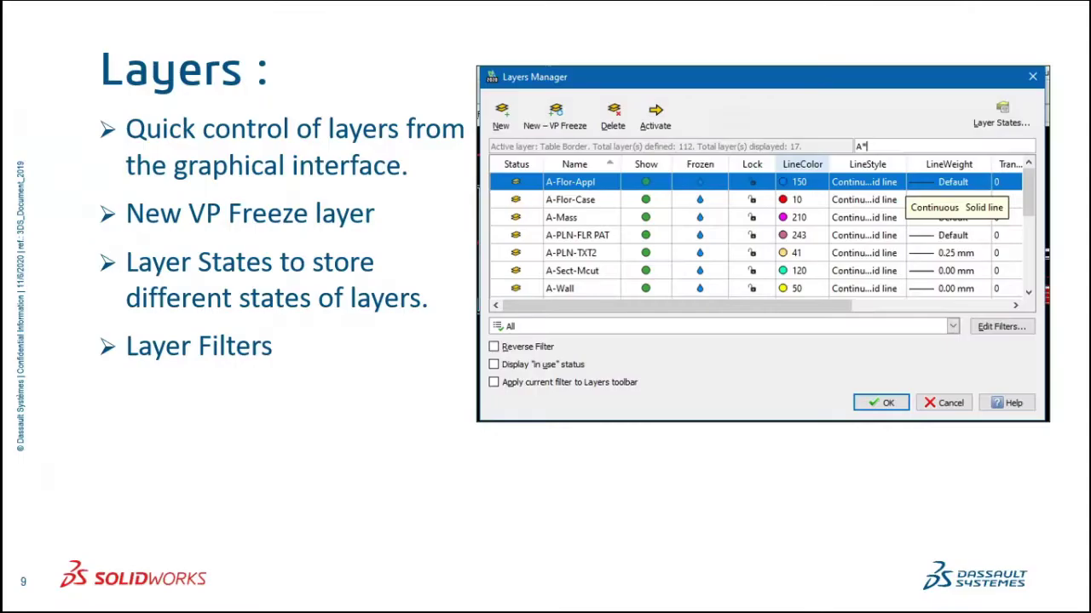
key(Right)
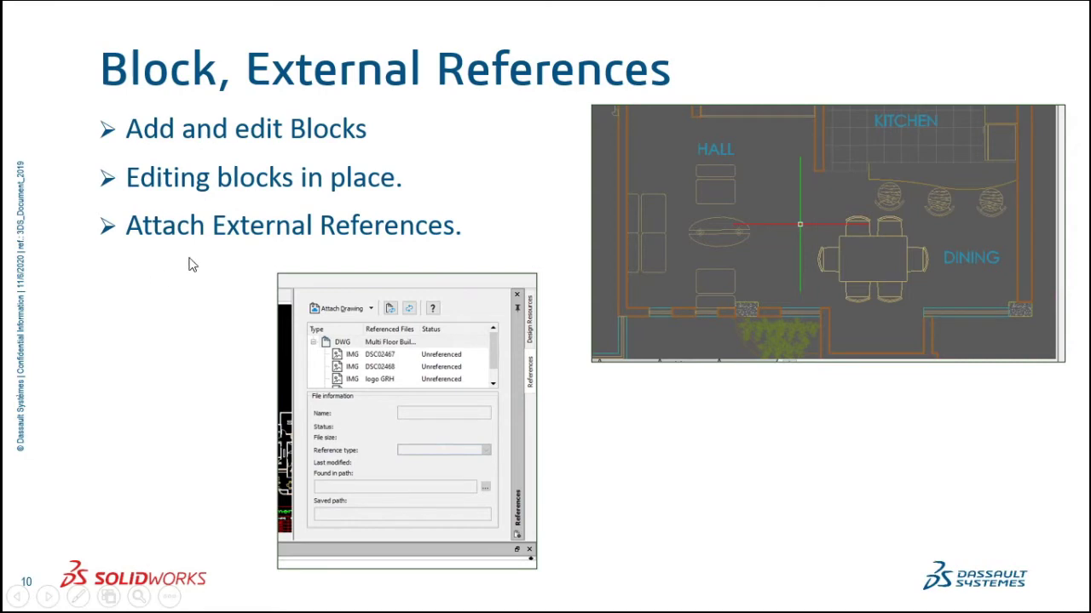
Step: Switch back to DraftSight and examine the hall and dining furniture in the furniture layout plan
key(alt+Tab)
key(alt+Tab)
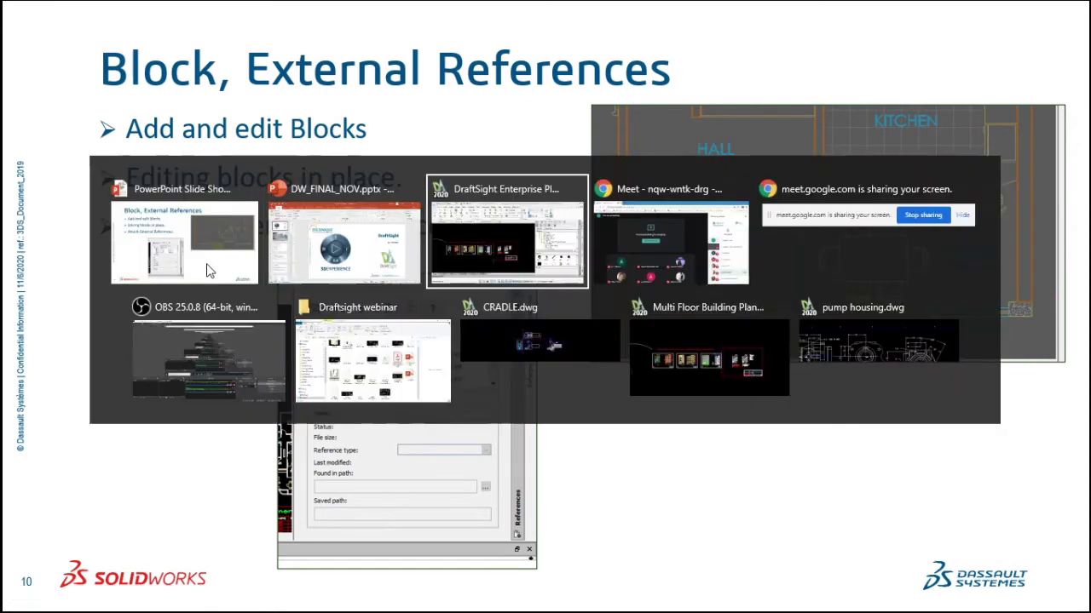
scroll(259, 331, down, 2)
scroll(241, 363, up, 6)
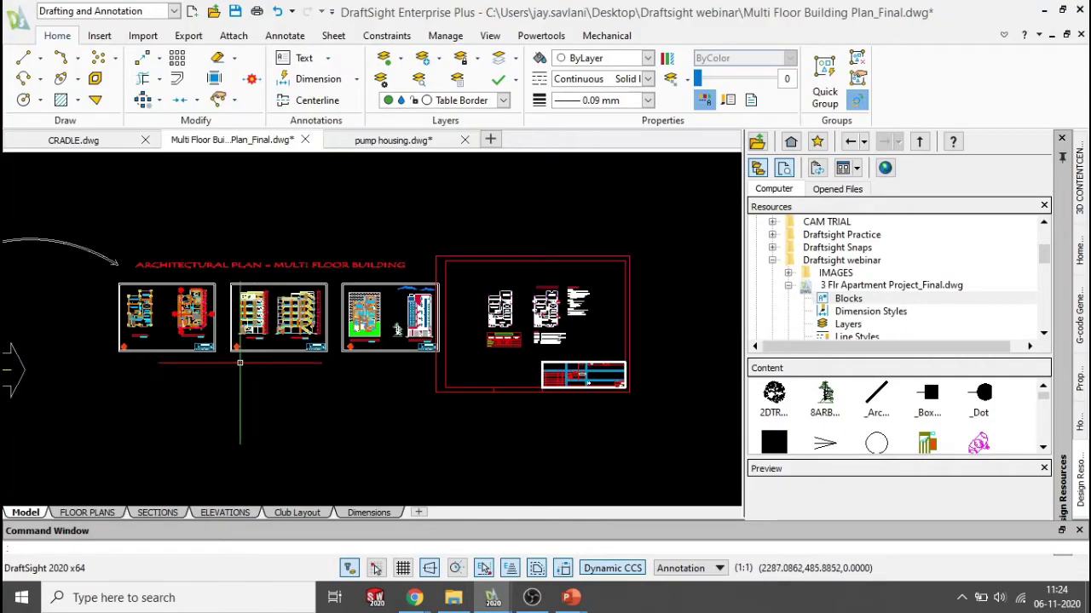
scroll(185, 304, up, 1)
middle_drag(181, 294, 373, 301)
scroll(293, 280, up, 7)
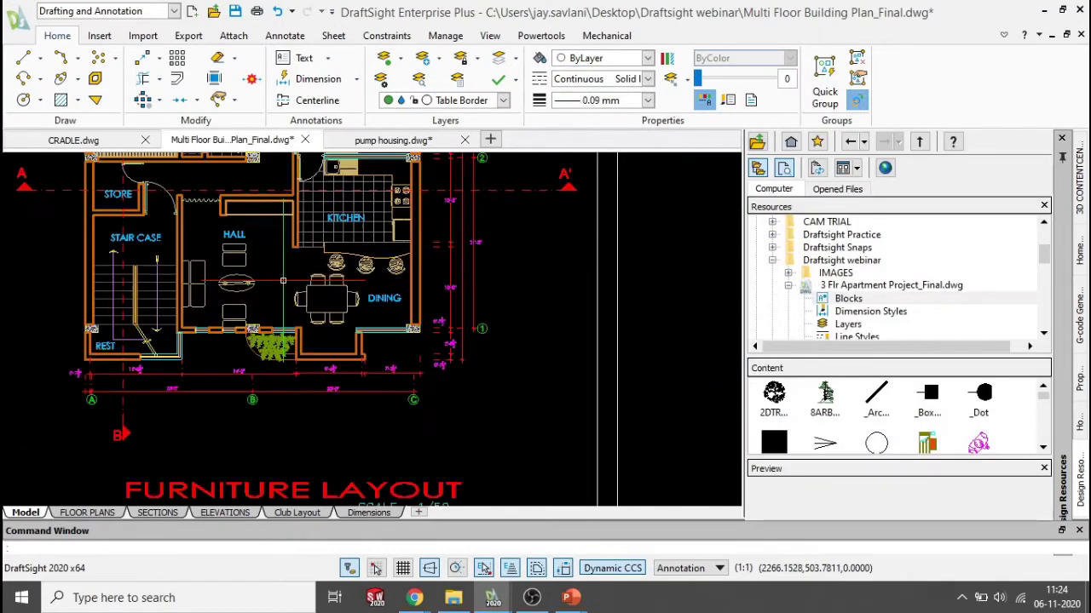
middle_drag(294, 282, 341, 301)
scroll(341, 301, up, 2)
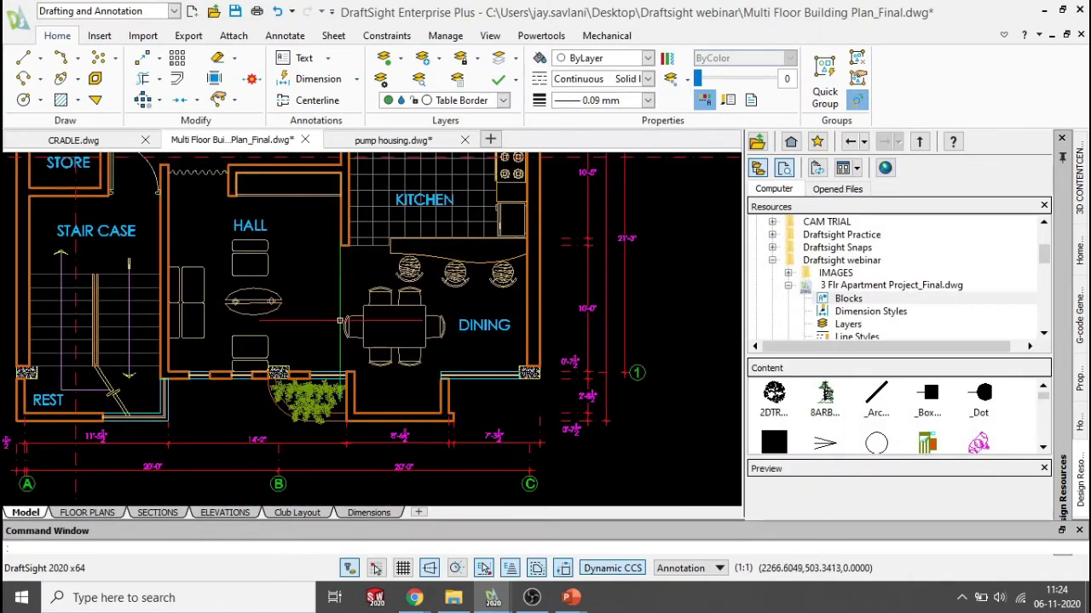
scroll(380, 321, up, 1)
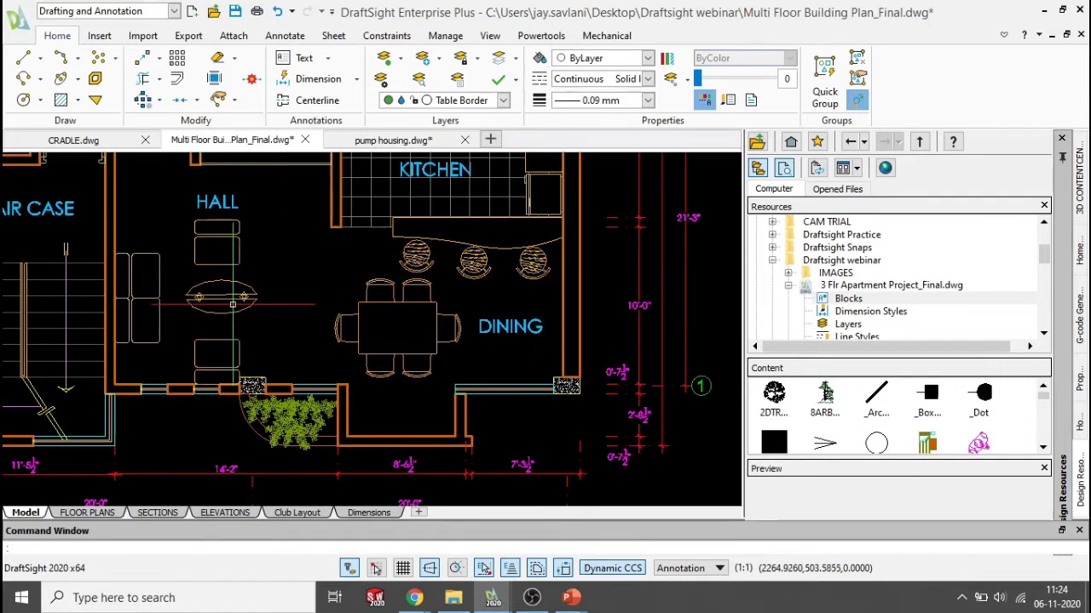
scroll(232, 304, up, 1)
middle_drag(236, 244, 256, 244)
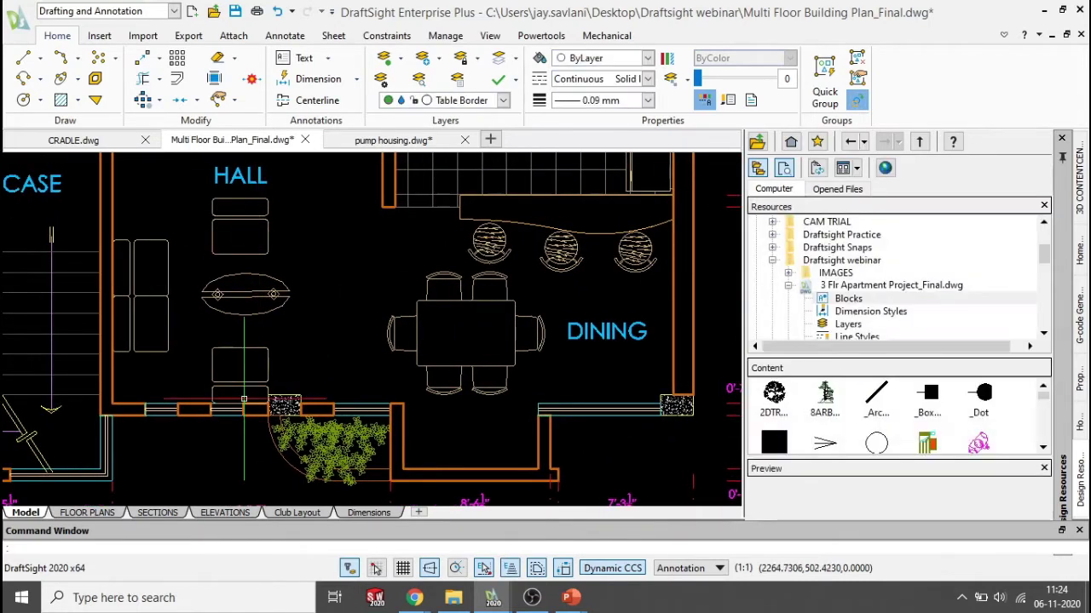
scroll(498, 356, down, 1)
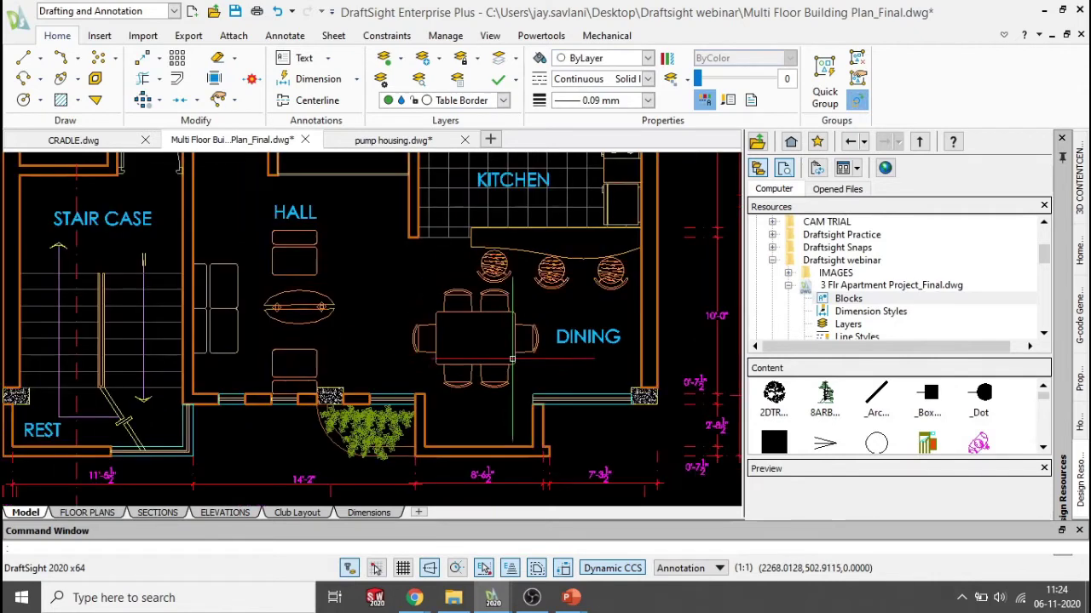
click(542, 378)
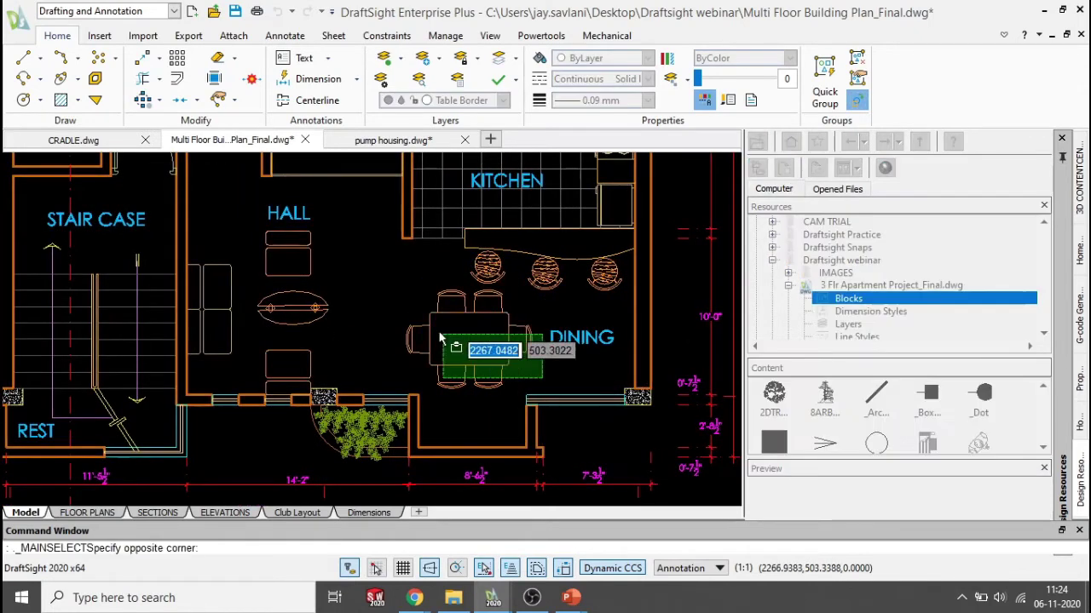
click(372, 300)
key(Escape)
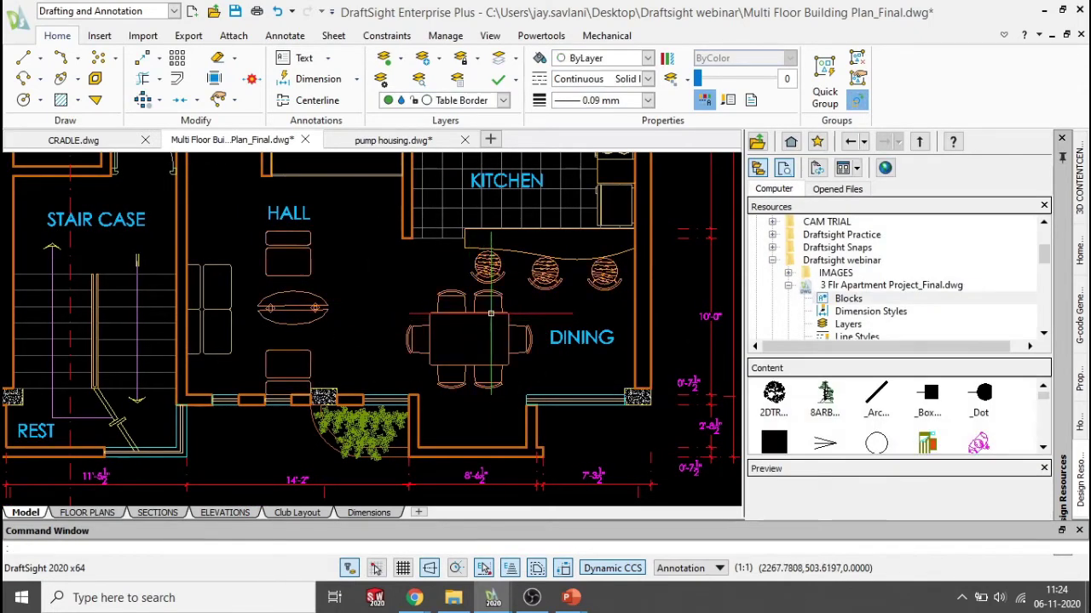
Step: Open the Living Room Furniture block for in-place editing from the dining table and inspect its dining set
double_click(490, 313)
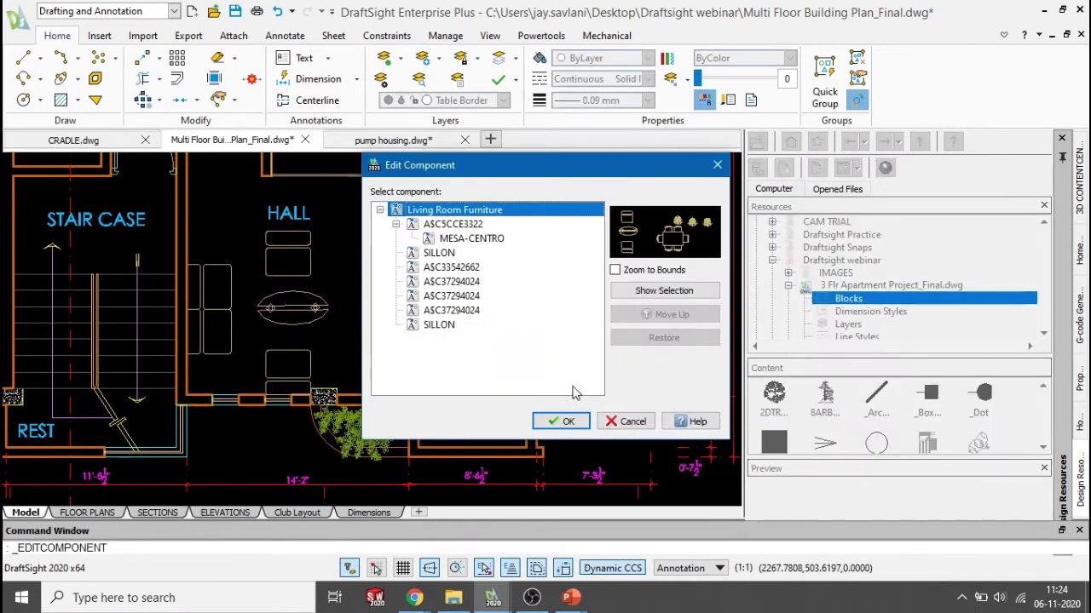
click(565, 421)
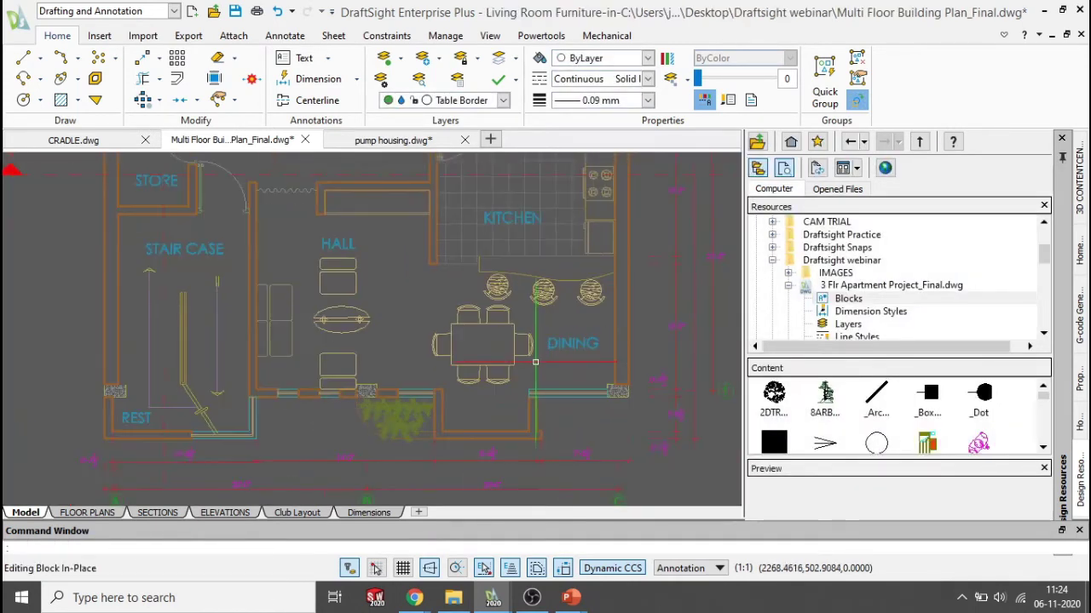
scroll(535, 362, up, 3)
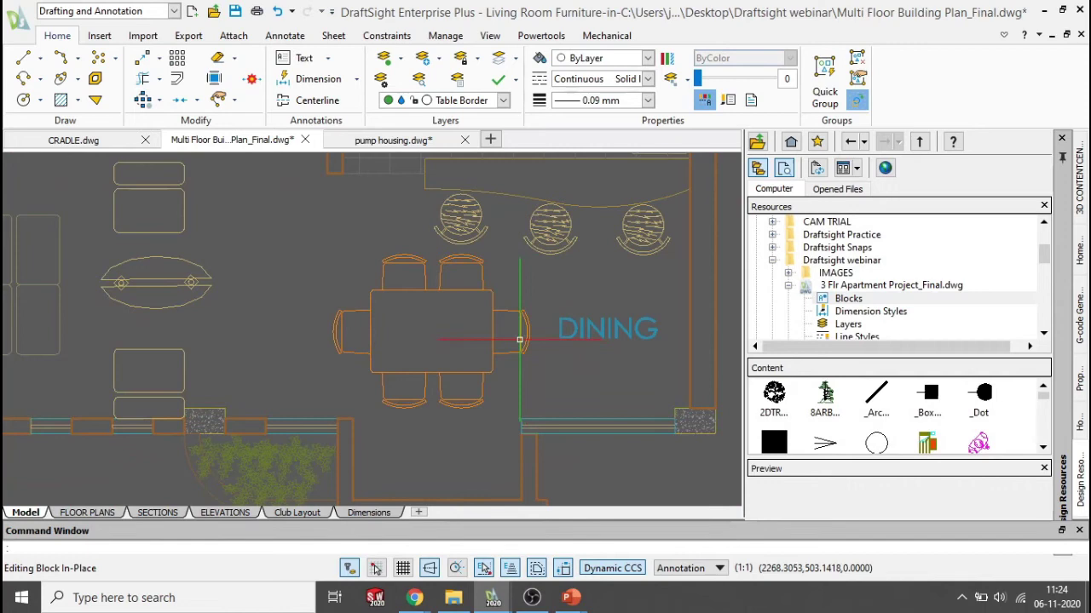
scroll(519, 340, down, 3)
scroll(499, 321, up, 4)
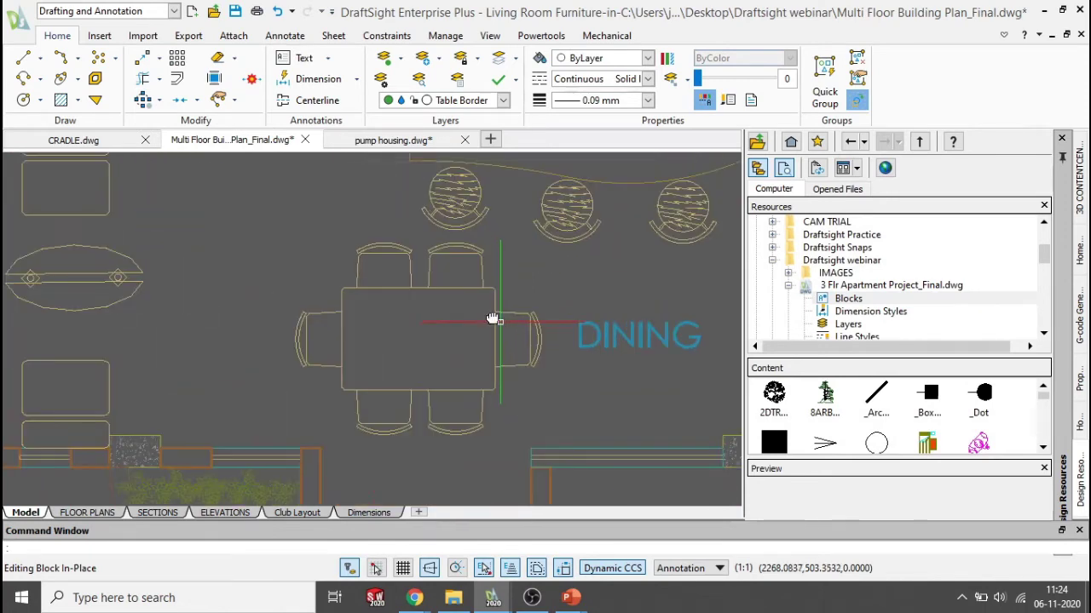
Step: Close the in-place editing session and save the changes to the Living Room Furniture block
click(99, 36)
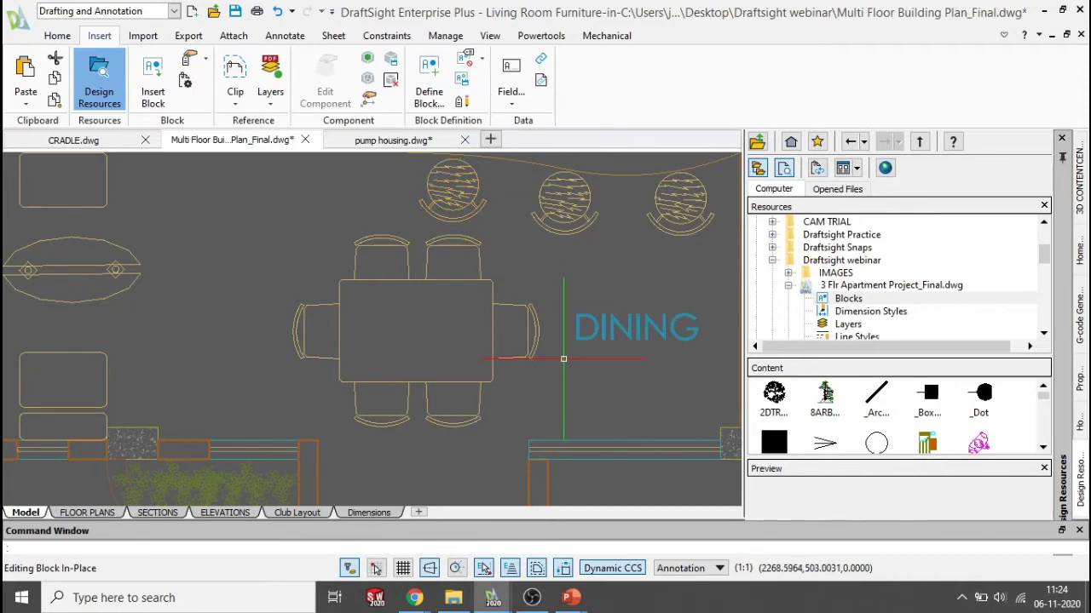
scroll(564, 333, down, 2)
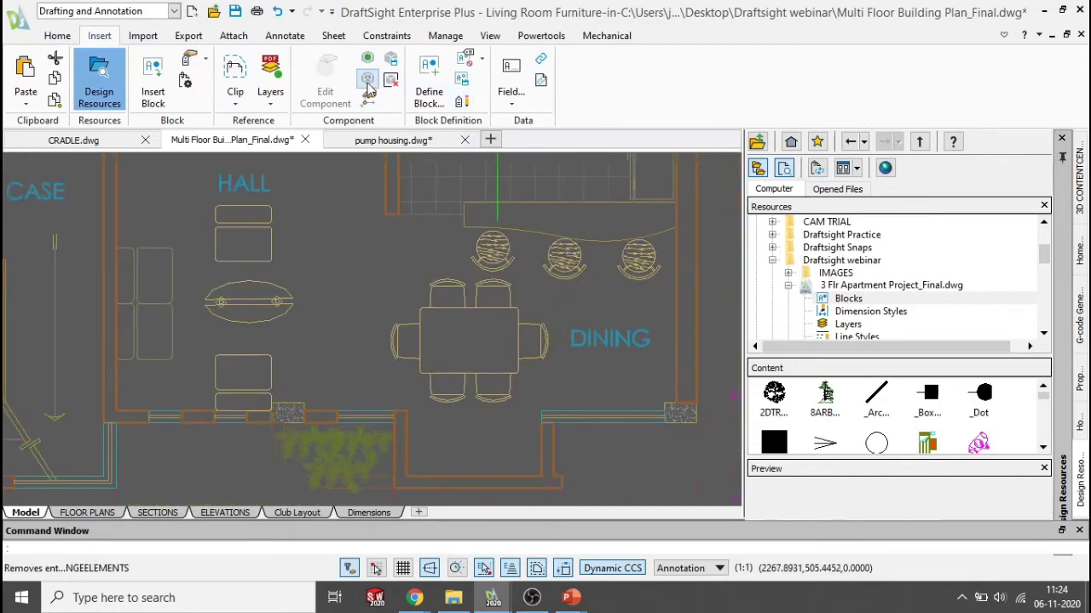
click(386, 80)
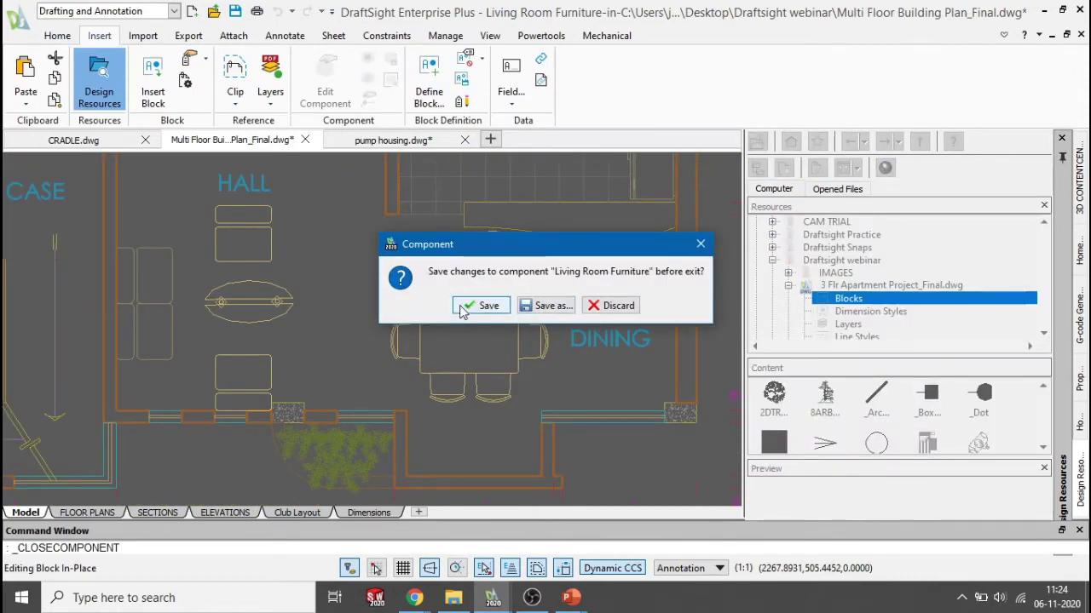
click(481, 305)
scroll(445, 365, down, 3)
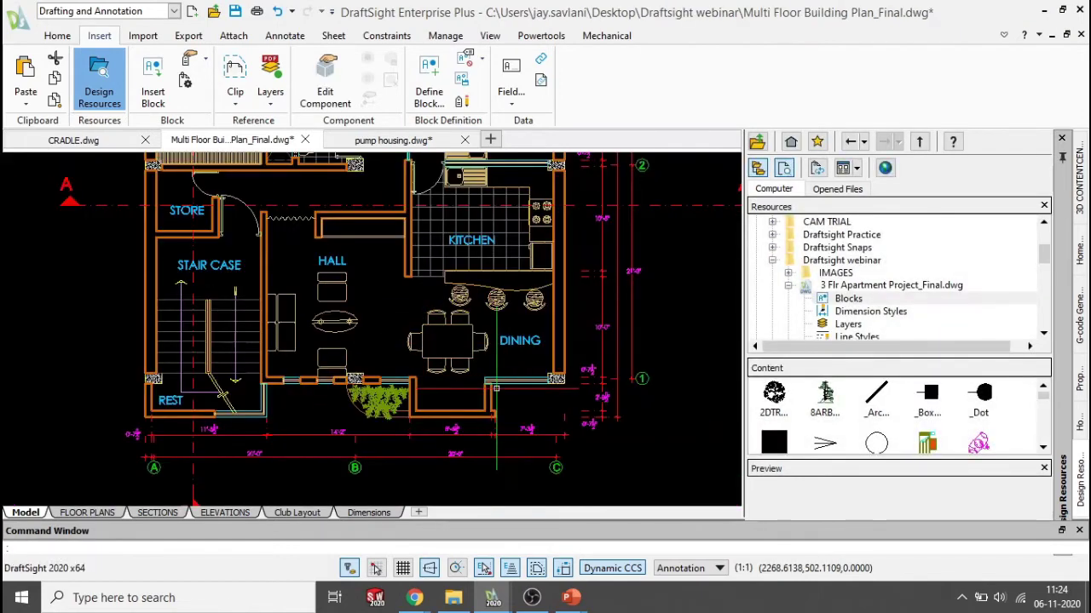
Step: Examine the hall, kitchen and dining areas of the furniture layout, and view the overall architectural plan sheets
scroll(445, 365, up, 1)
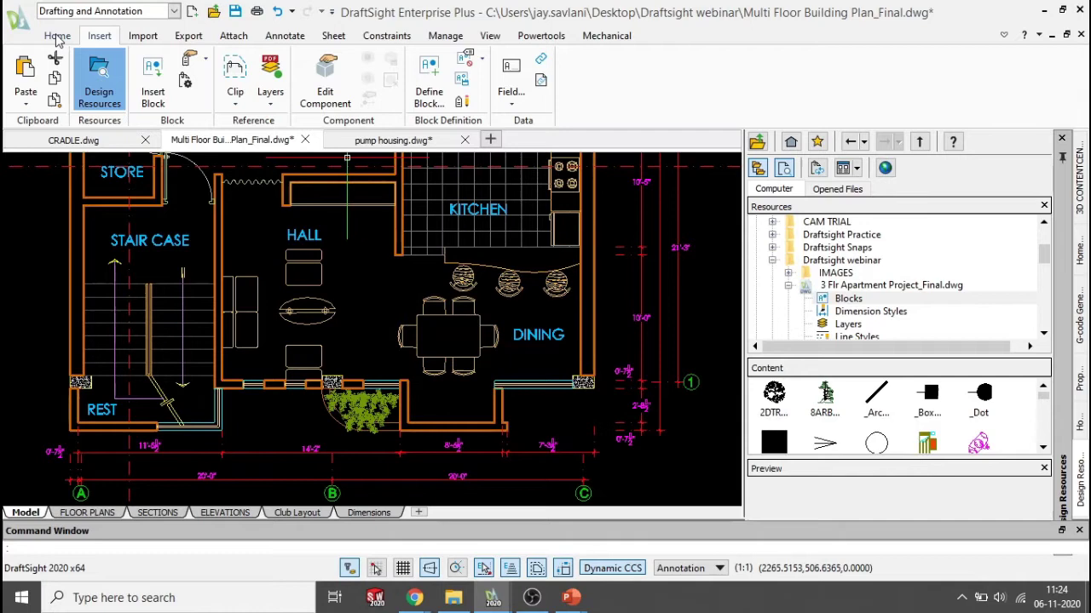
click(57, 36)
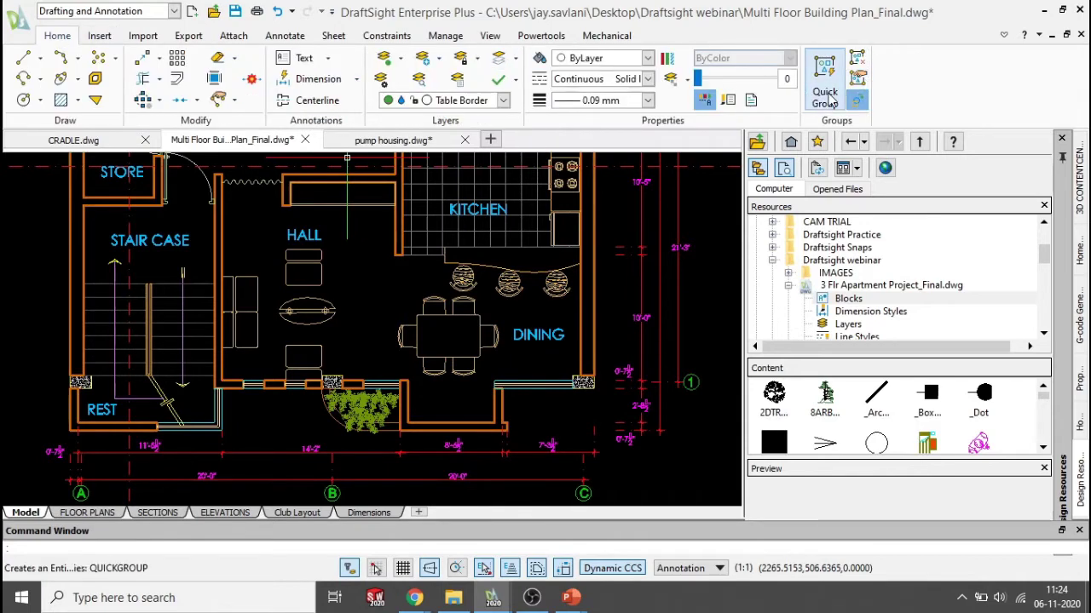
scroll(547, 321, up, 2)
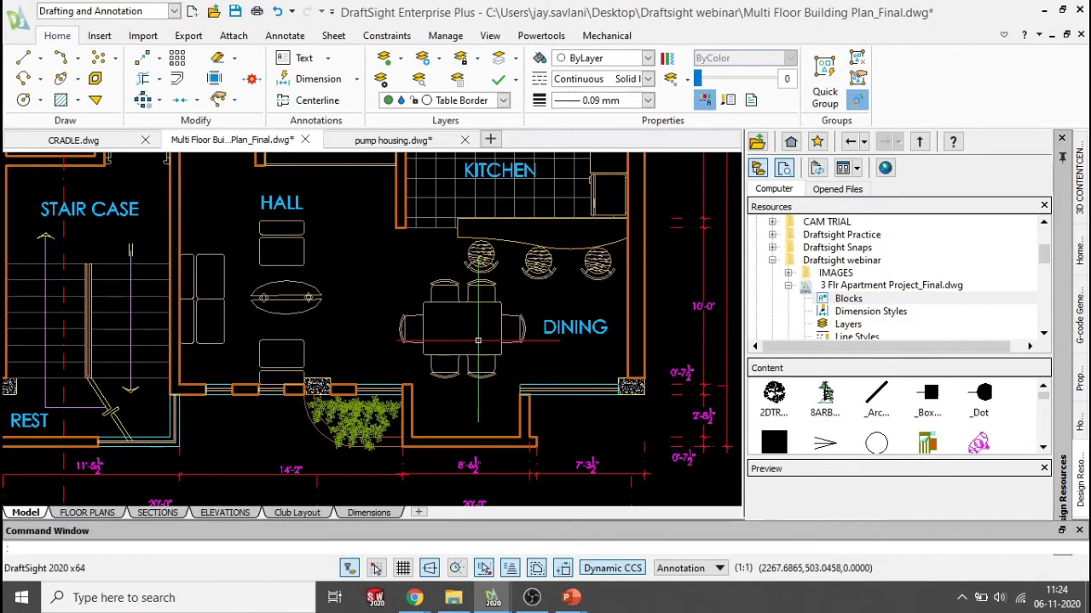
scroll(478, 341, down, 2)
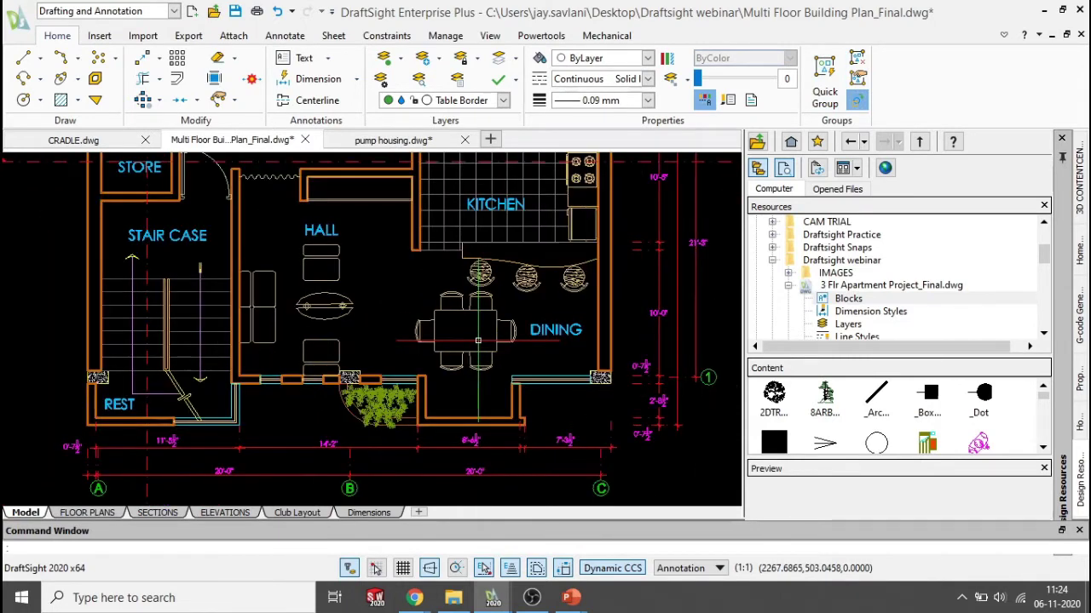
scroll(524, 347, down, 1)
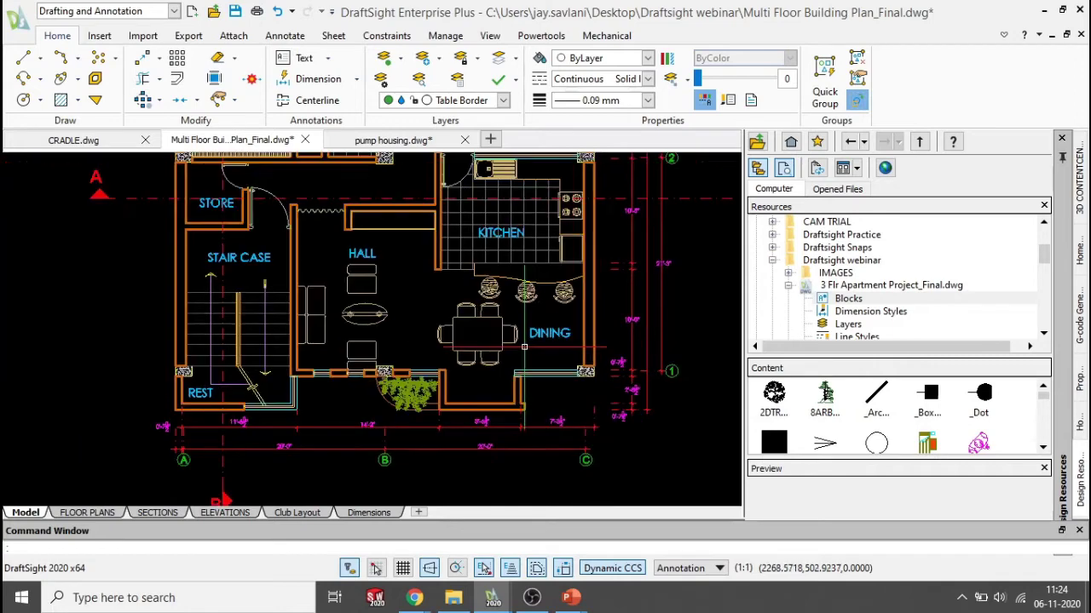
scroll(524, 347, up, 1)
scroll(426, 349, down, 3)
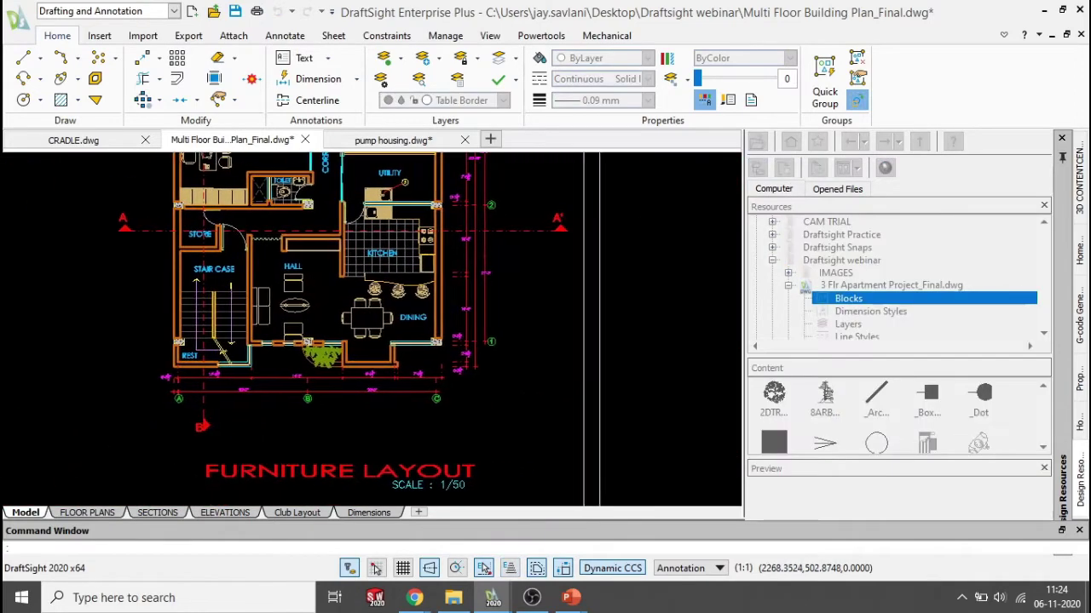
scroll(416, 350, down, 5)
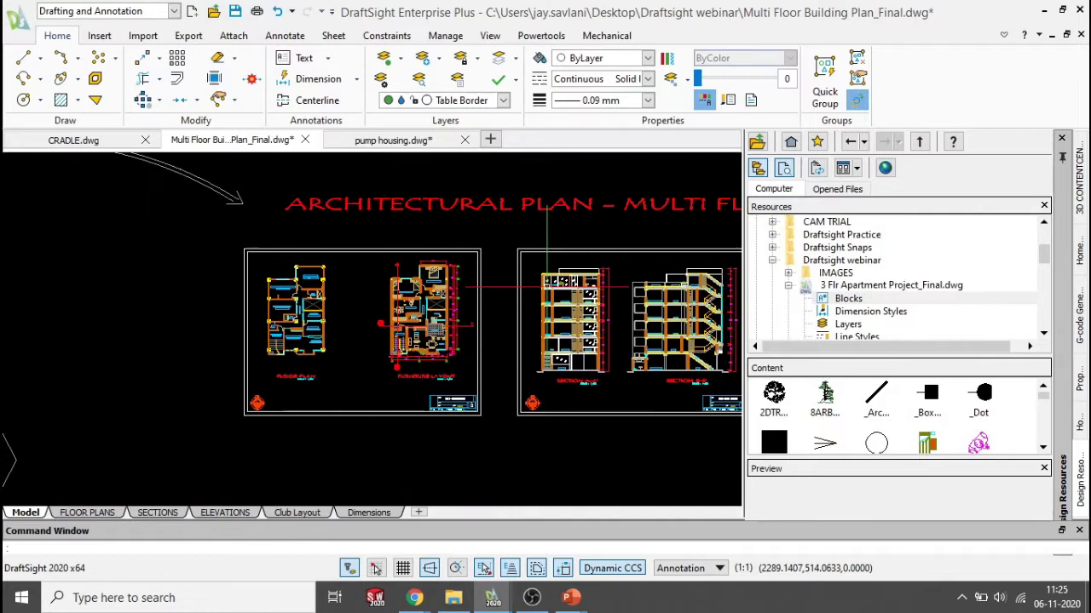
Step: Display the References palette and inspect the file information of the DSC02467 image reference
right_click(961, 97)
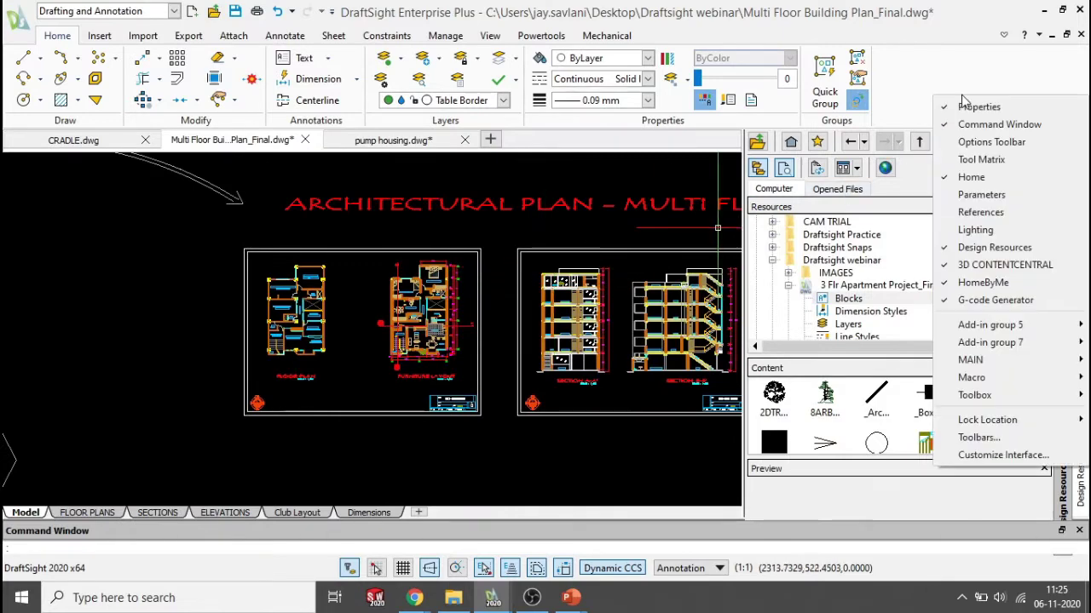
click(980, 212)
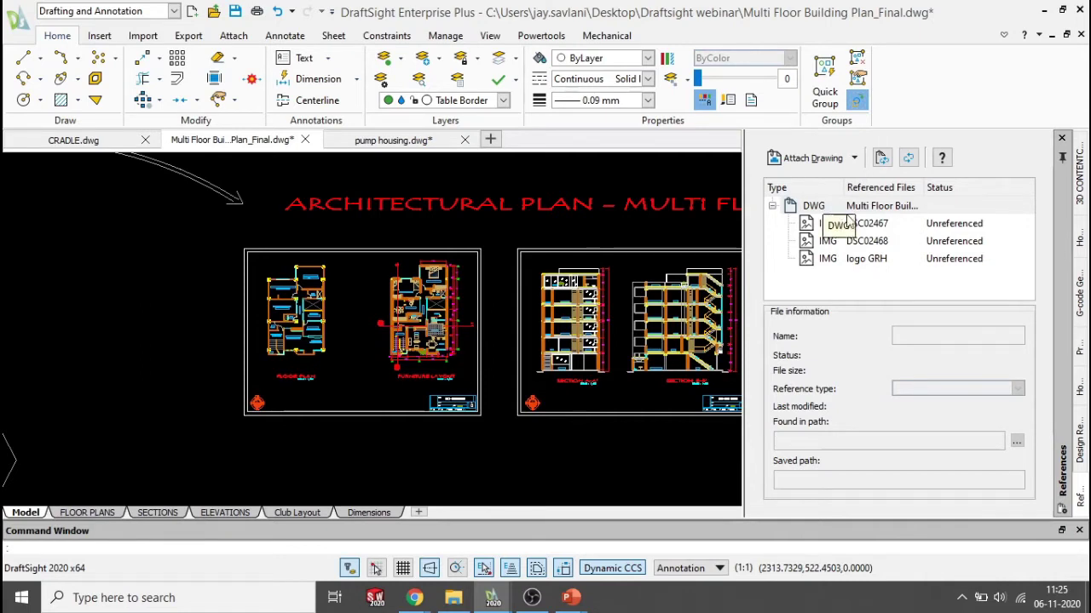
click(852, 223)
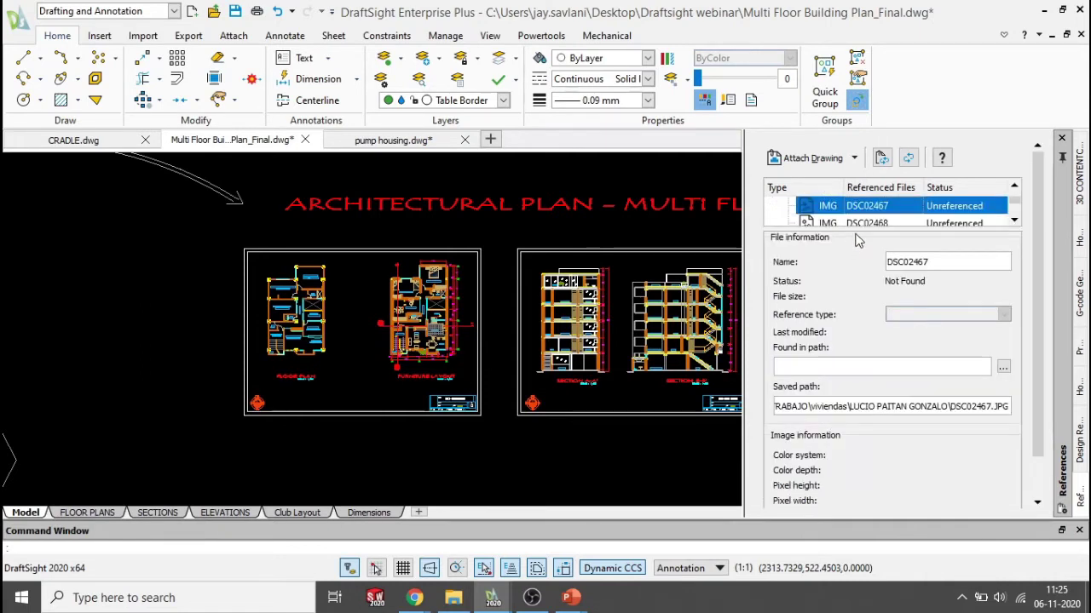
drag(855, 231, 870, 320)
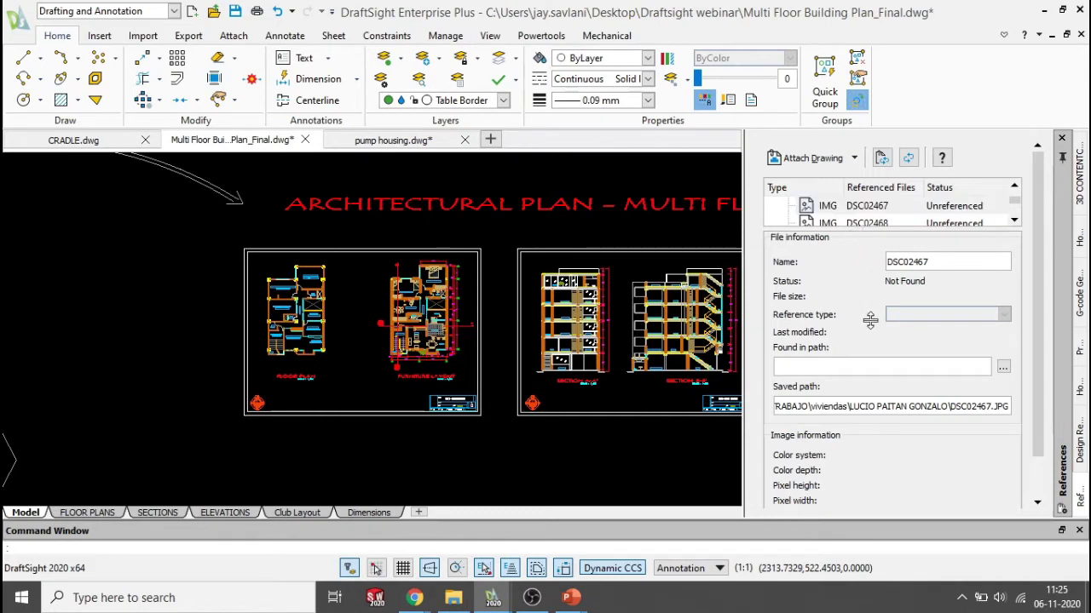
drag(866, 227, 871, 308)
Step: Switch to the PowerPoint slide show and advance to the Dynamic Blocks slide
mouse_move(571, 597)
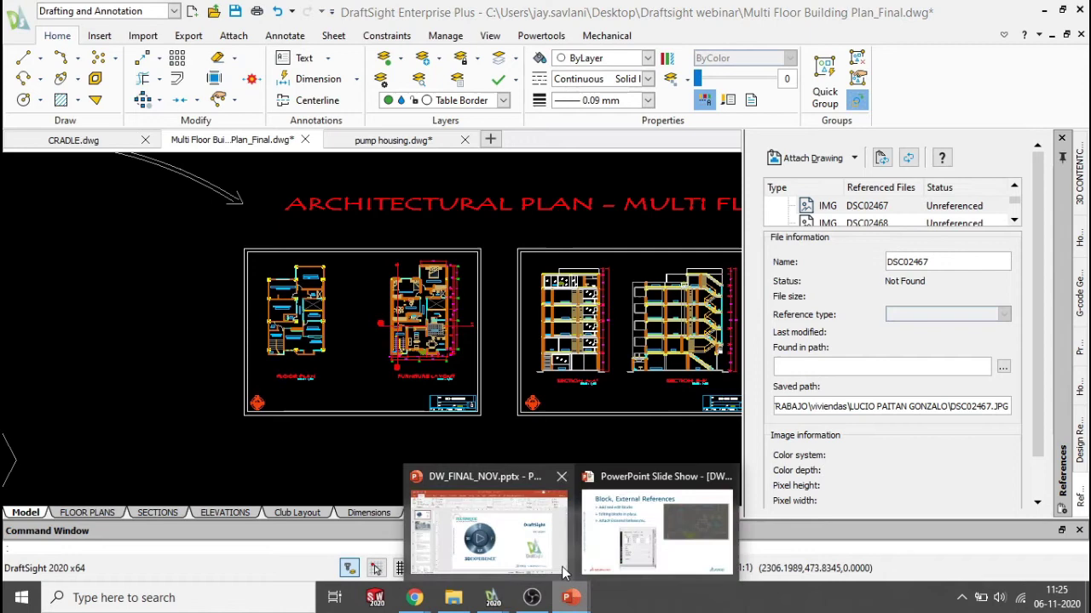
click(652, 552)
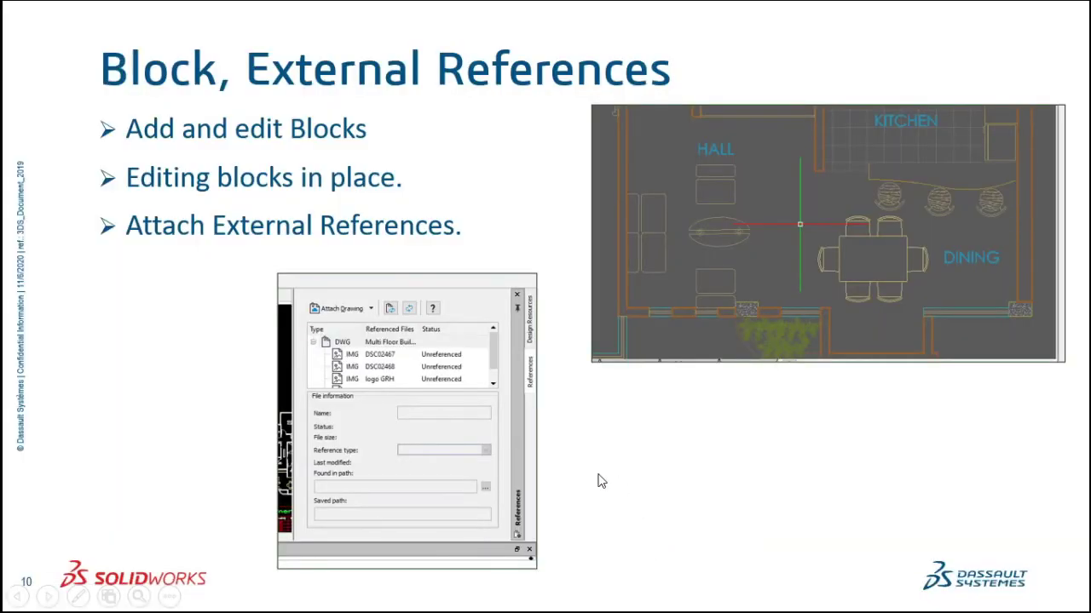
click(600, 481)
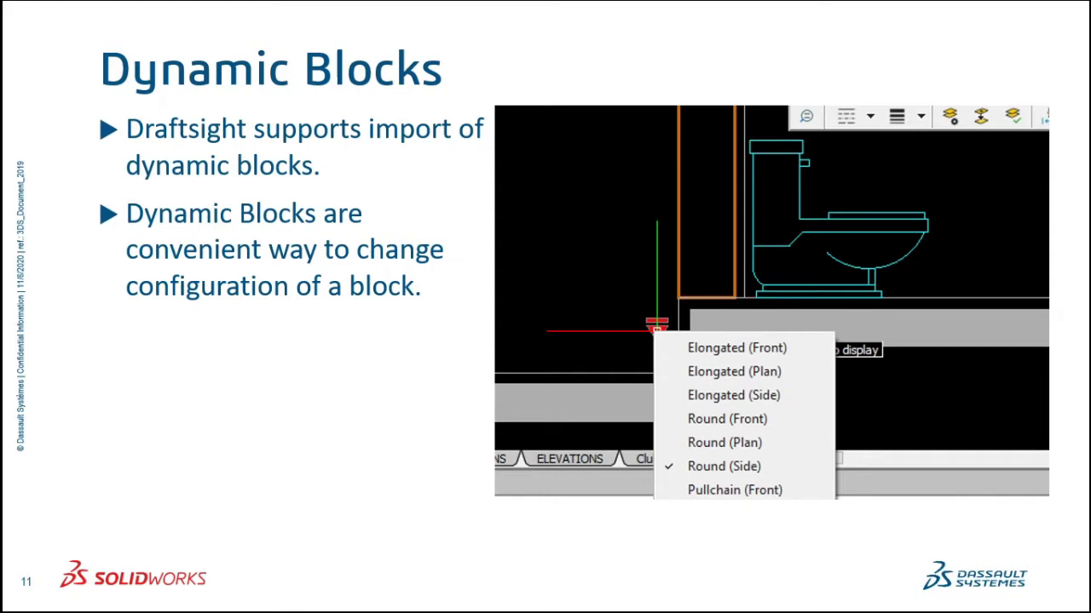
Step: Switch back to the DraftSight window with the multi-floor building plan and maximize it
key(alt+Tab)
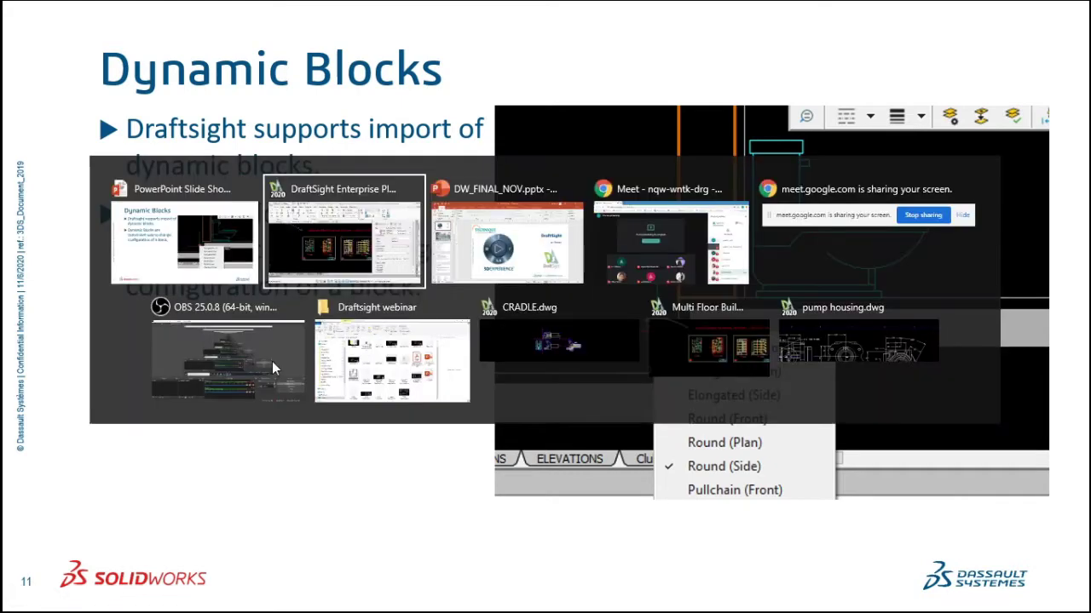
key(alt+Tab)
key(alt+Tab)
key(alt+Tab)
key(alt+Tab)
key(alt+Tab)
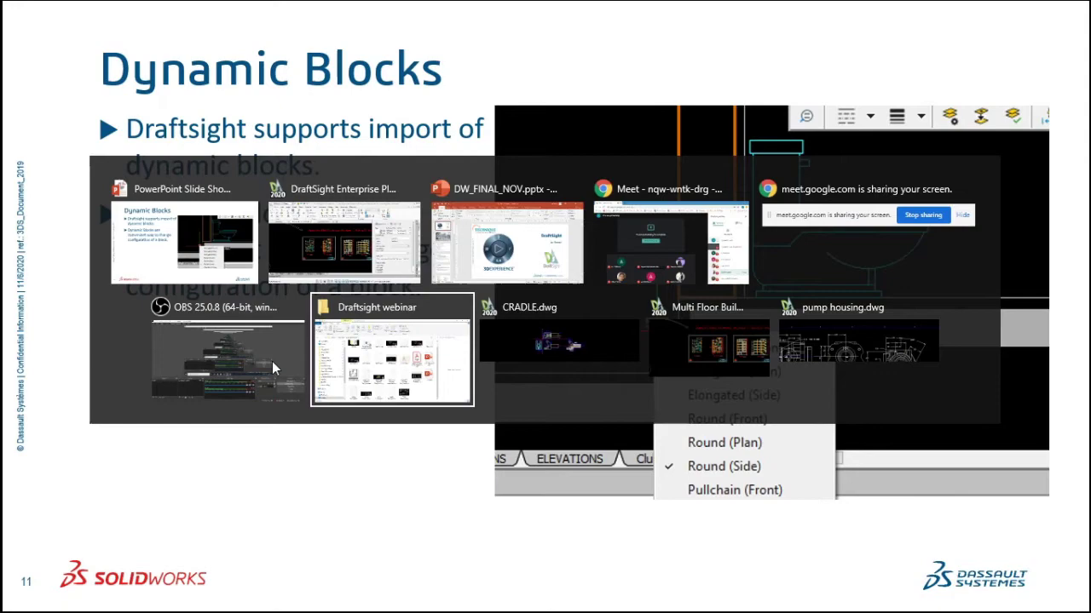
key(alt+Tab)
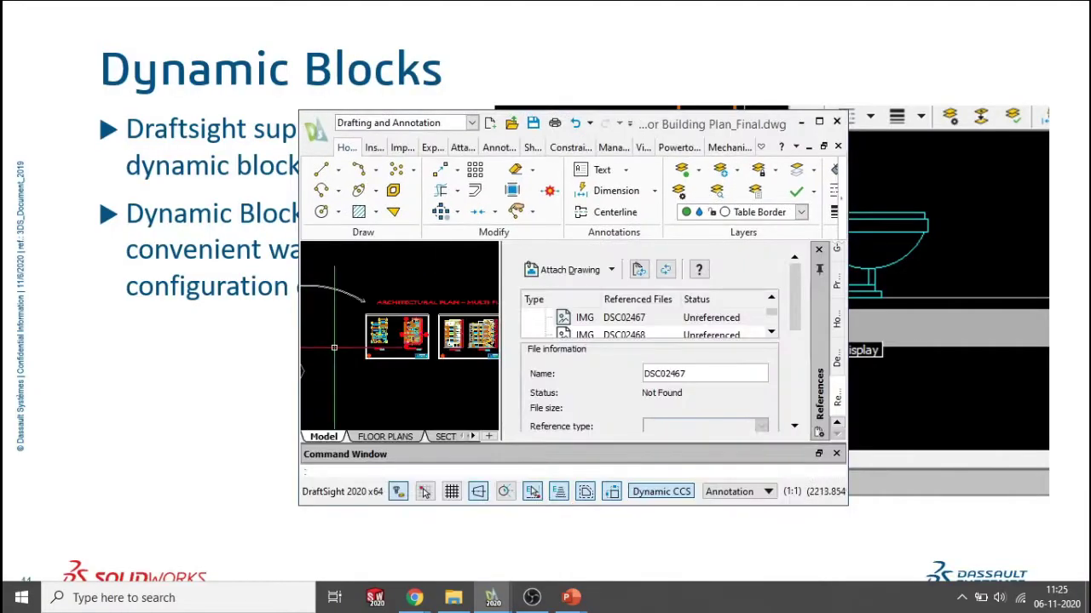
click(819, 121)
Step: Restore the named model view Door Dynamic
scroll(290, 375, down, 4)
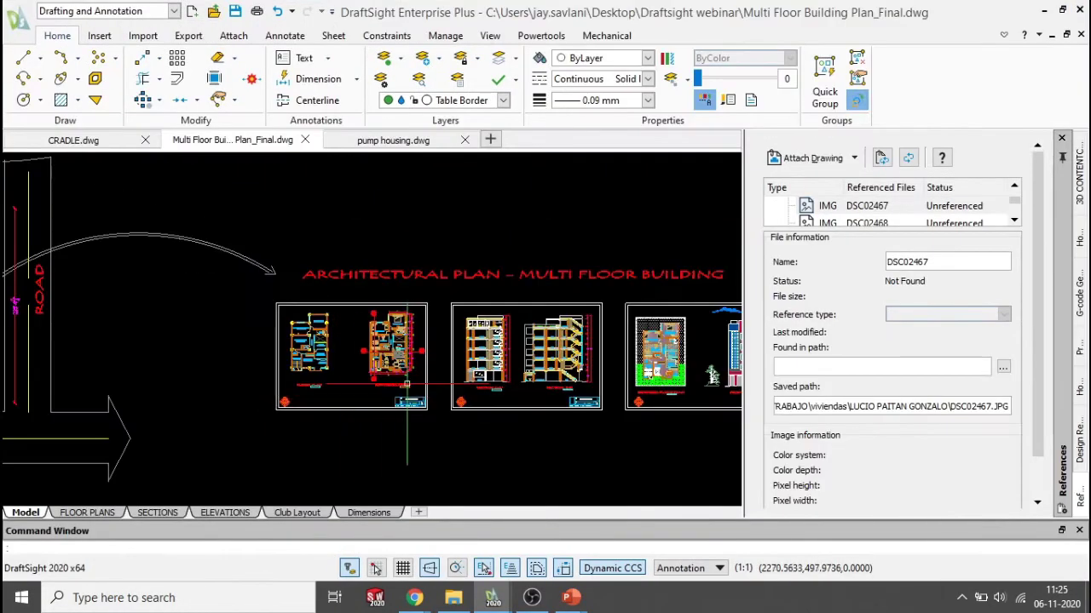
middle_drag(351, 378, 439, 311)
scroll(448, 283, up, 2)
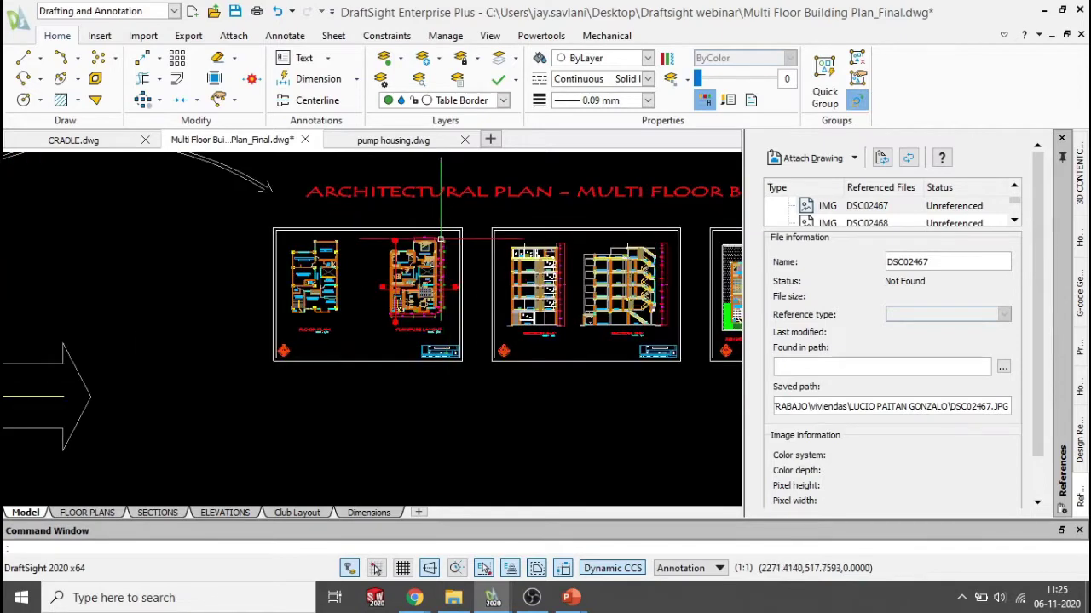
click(490, 35)
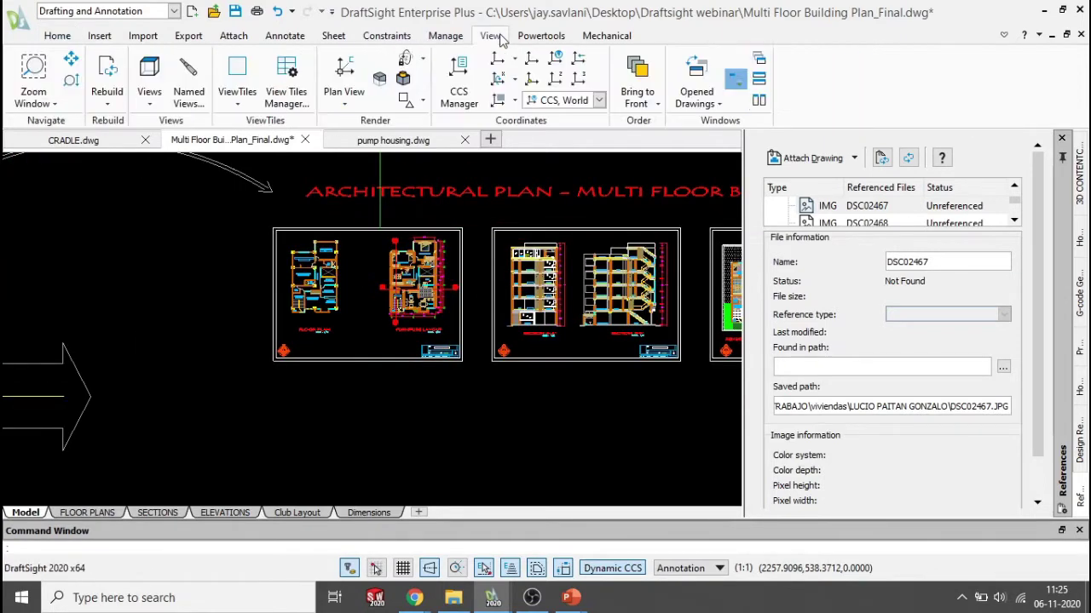
click(188, 79)
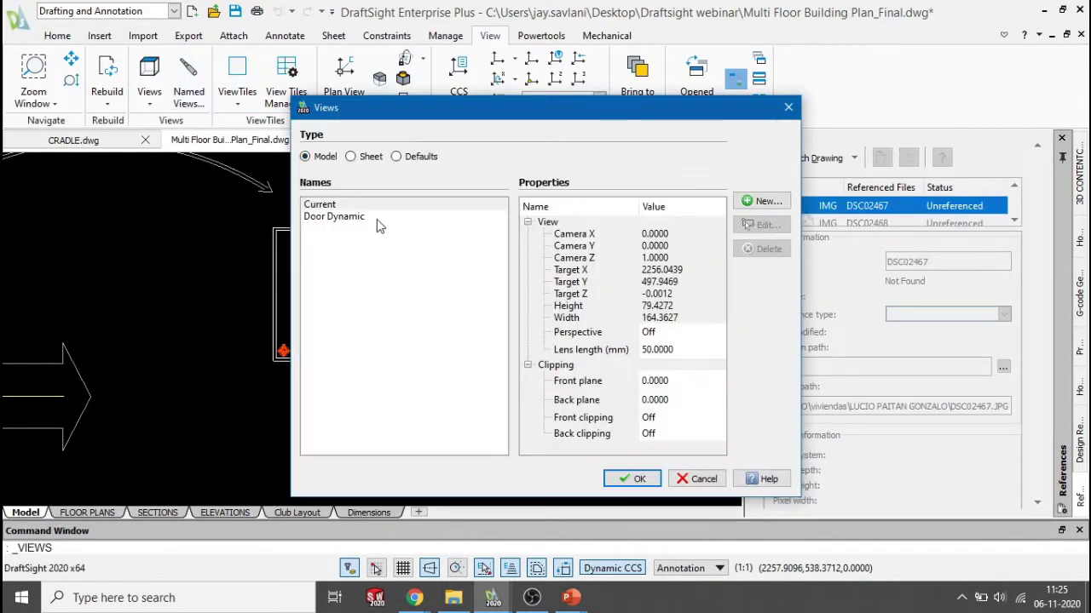
click(329, 217)
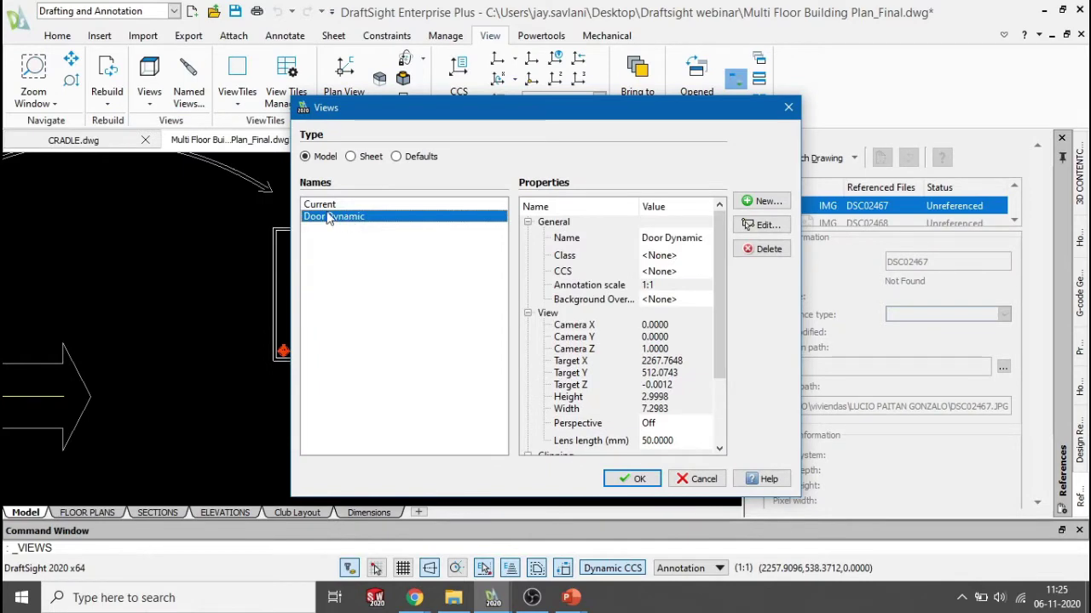
click(630, 479)
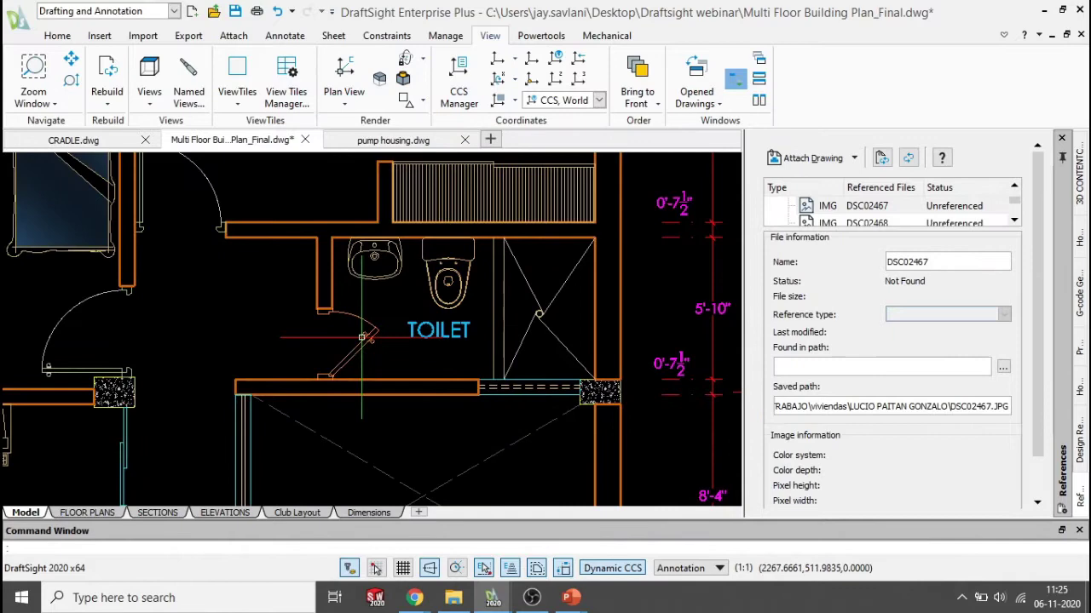
Step: Select the dynamic door block at the toilet entrance and flip its hinge side to the opposite jamb and back
mouse_move(306, 403)
middle_down()
mouse_move(383, 333)
mouse_move(444, 324)
middle_up()
scroll(414, 342, up, 1)
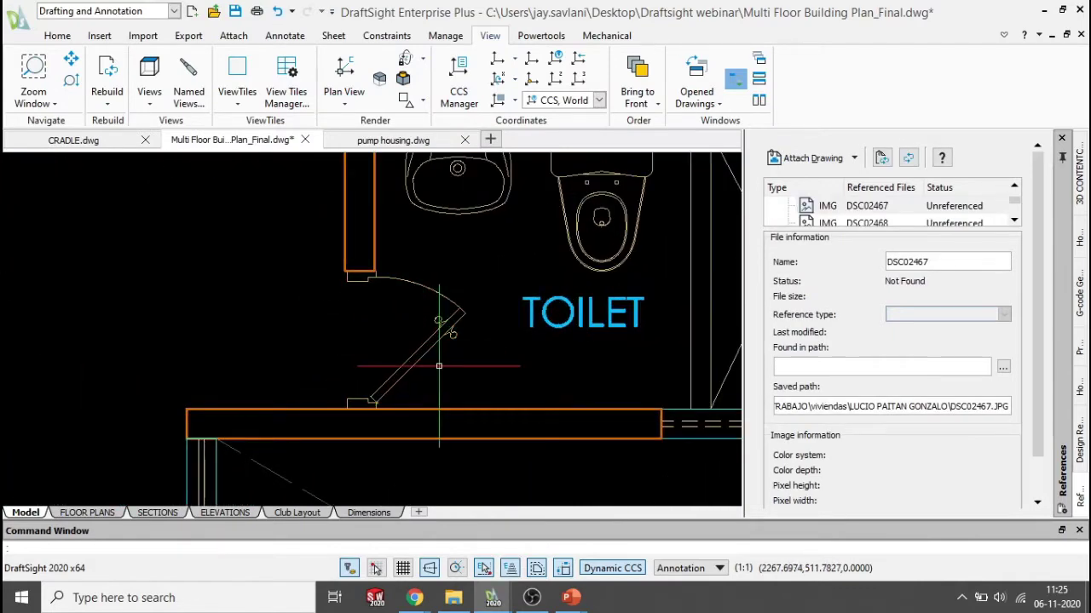
click(438, 366)
click(416, 359)
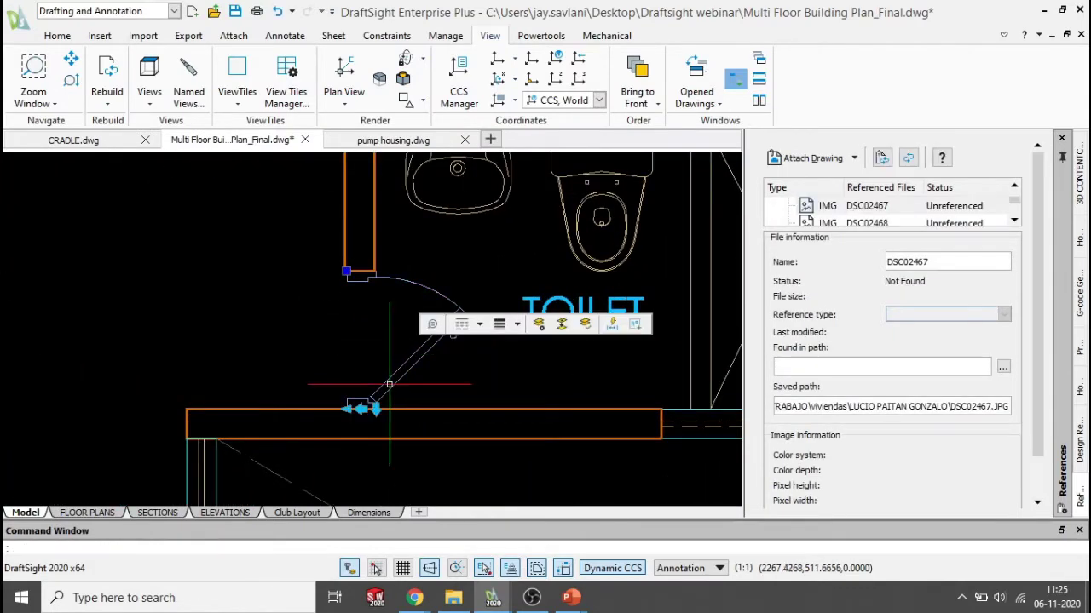
scroll(374, 364, up, 1)
middle_drag(375, 365, 375, 347)
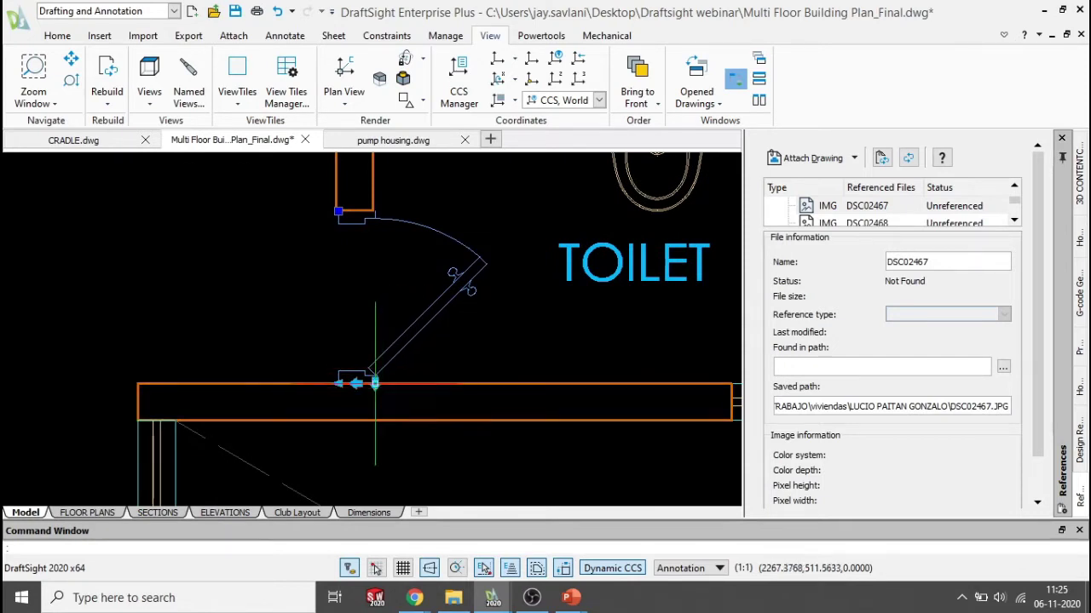
click(375, 384)
click(375, 385)
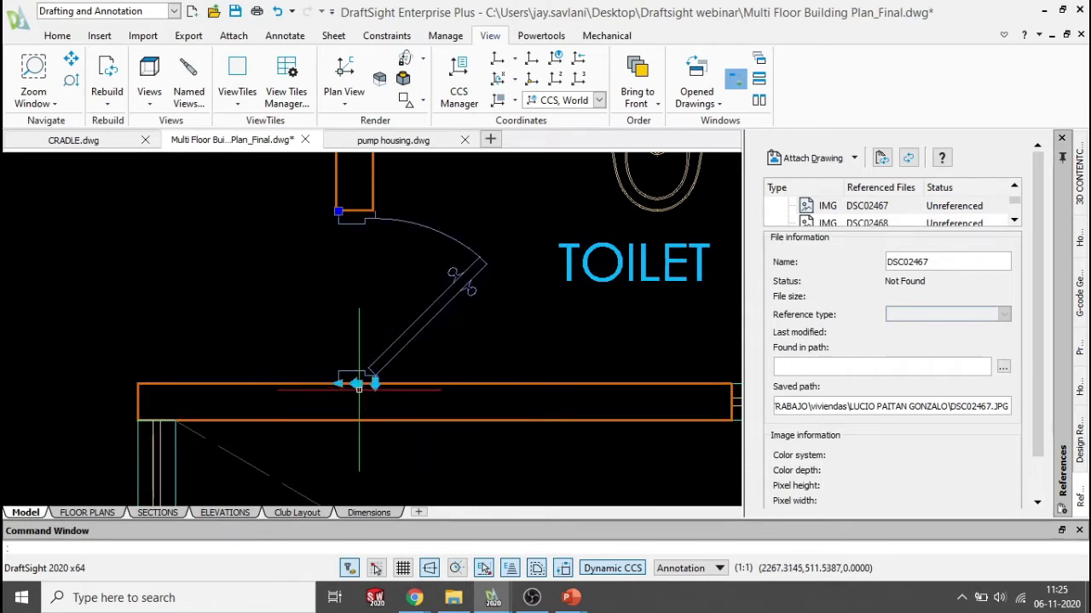
Step: Flip the toilet door's opening direction repeatedly between the two sides of the wall, ending with it opening into the toilet
click(356, 384)
click(356, 384)
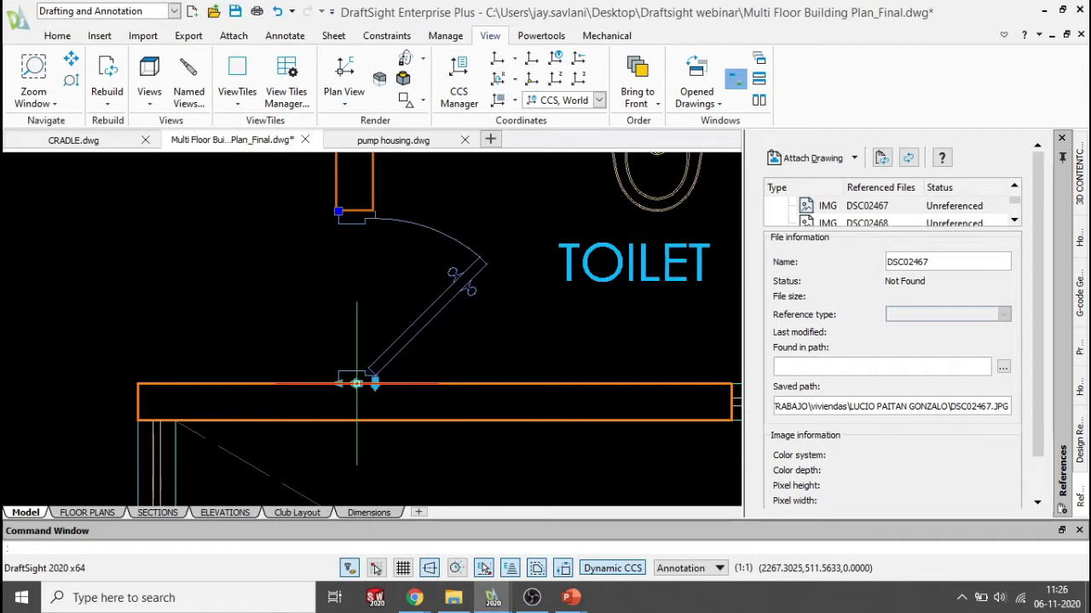
click(356, 385)
click(356, 384)
click(356, 384)
click(358, 384)
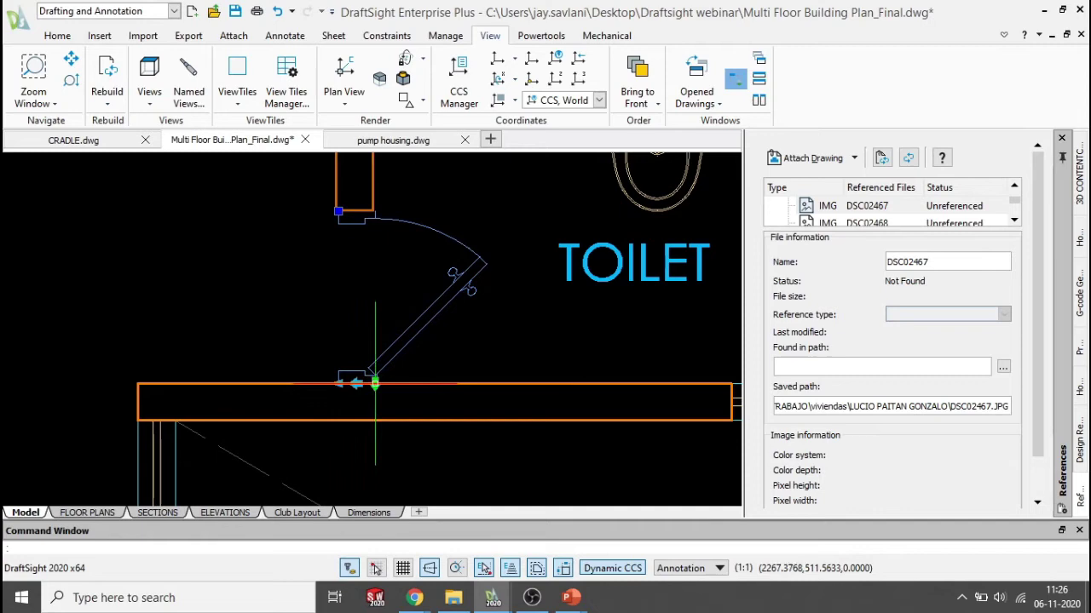
click(356, 384)
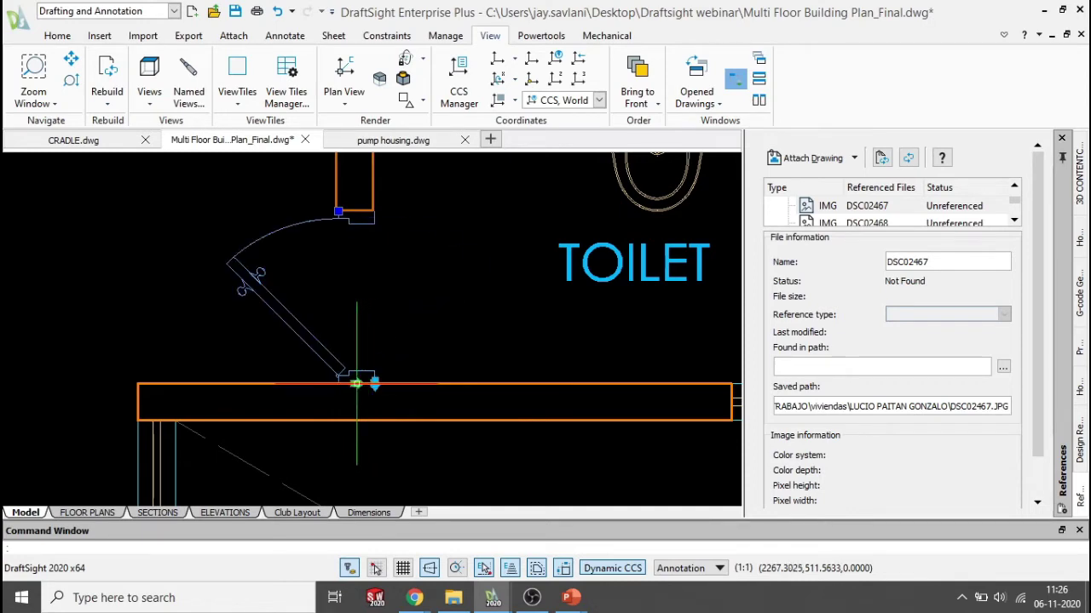
click(356, 385)
scroll(406, 324, down, 5)
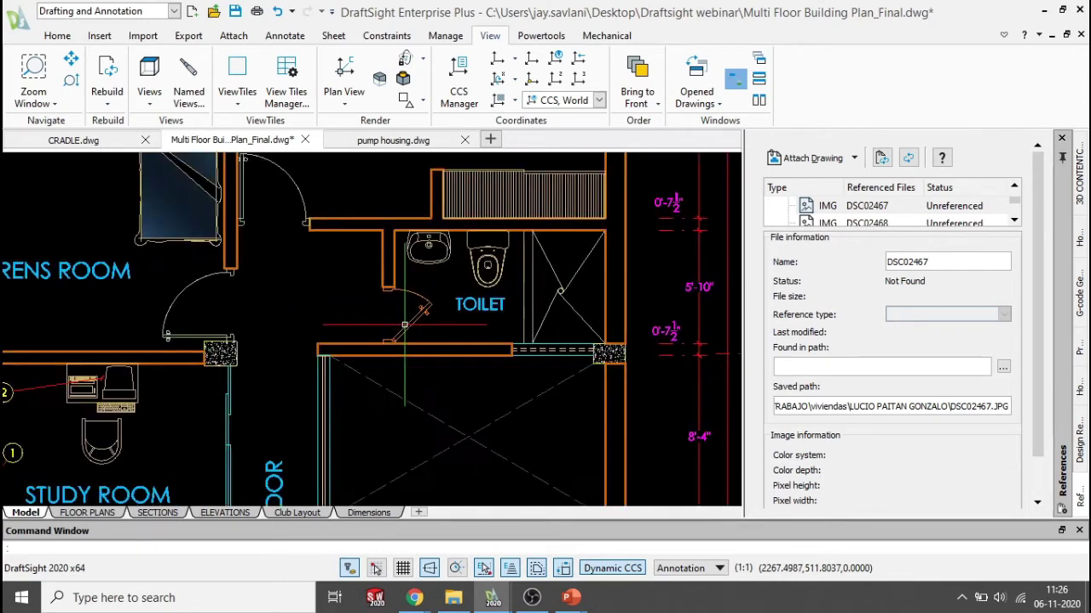
Step: Select the toilet block on the ground floor of the building section and change its display to Pullchain (Side)
scroll(405, 324, down, 4)
scroll(486, 313, up, 2)
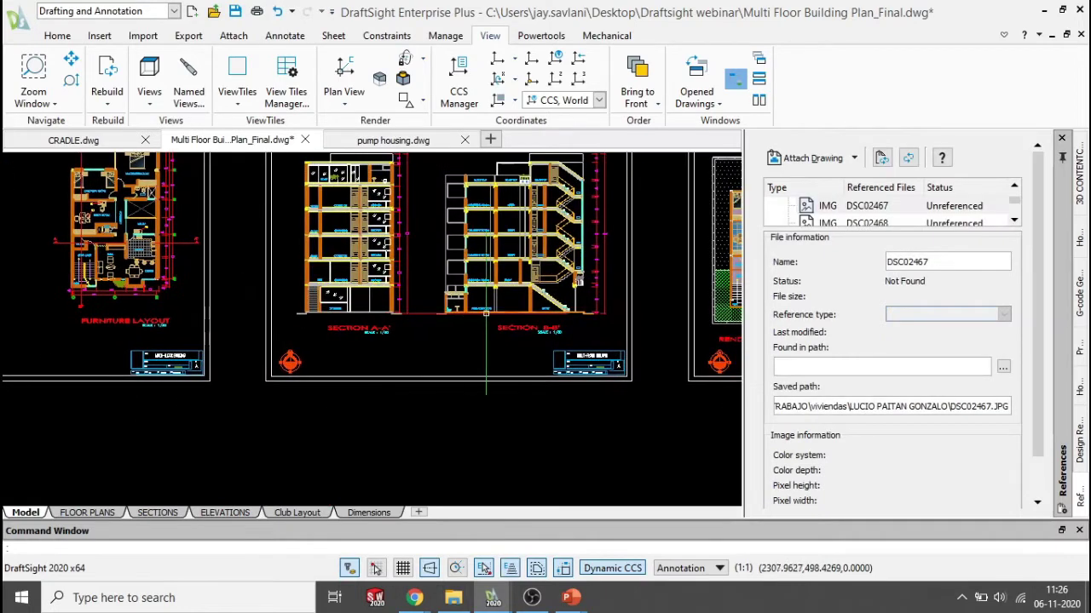
scroll(441, 302, up, 4)
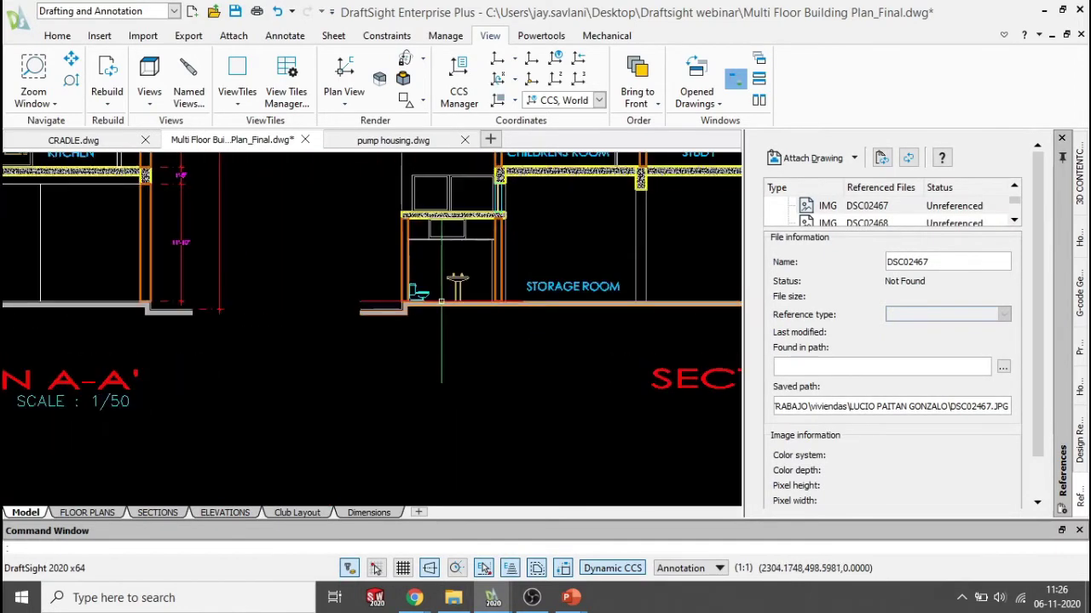
scroll(439, 305, up, 7)
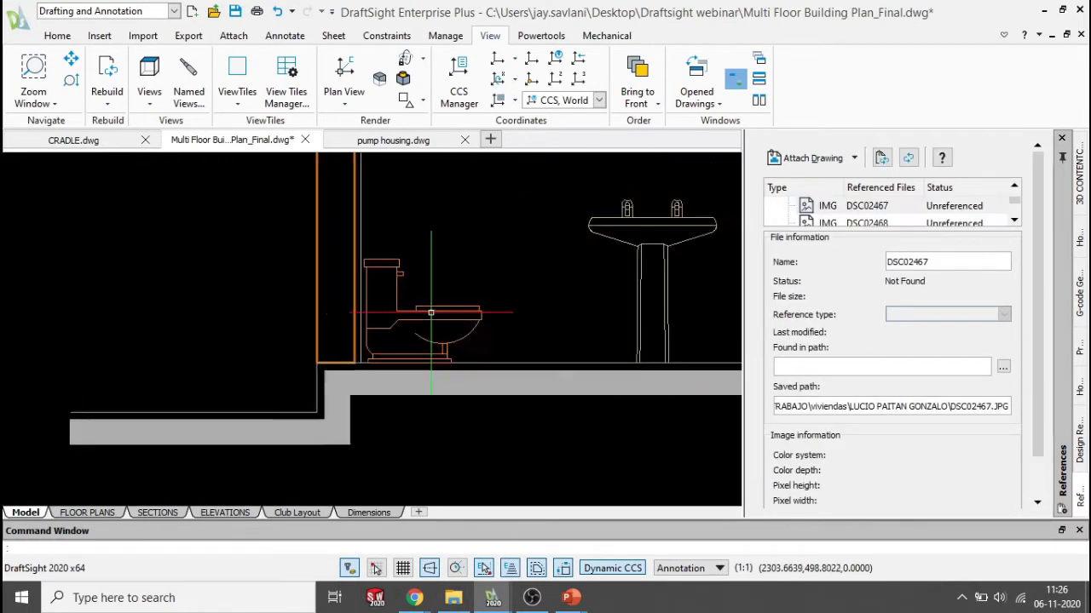
scroll(431, 311, down, 2)
scroll(417, 290, up, 2)
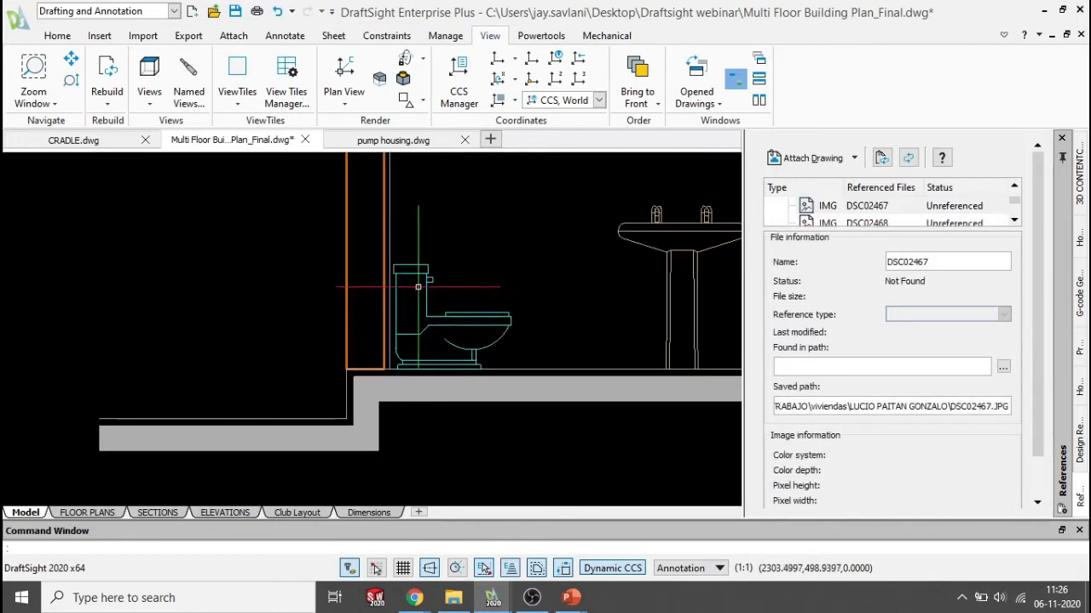
click(416, 288)
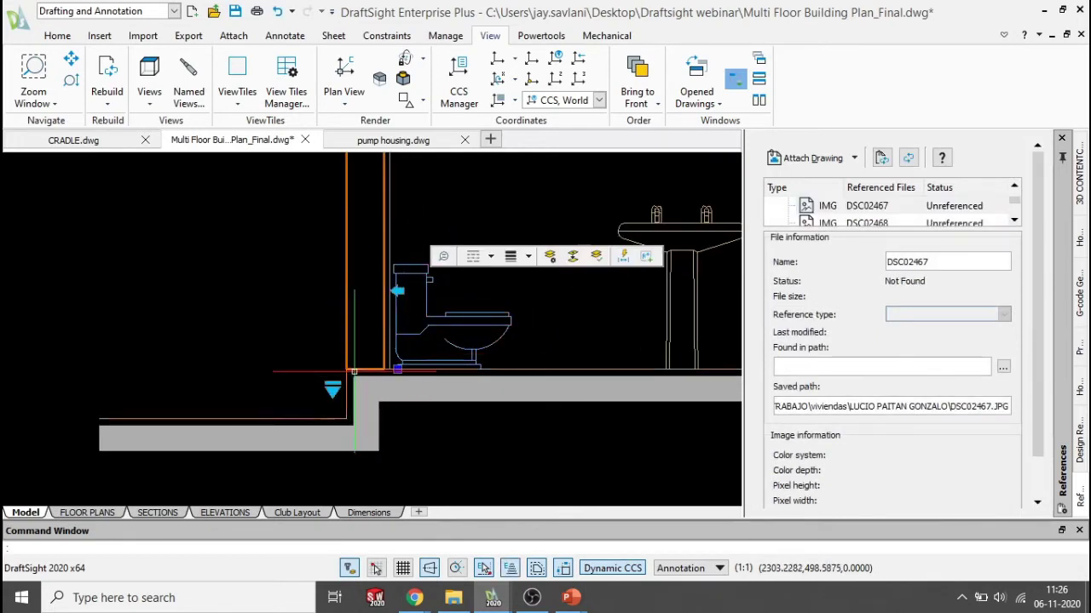
click(332, 390)
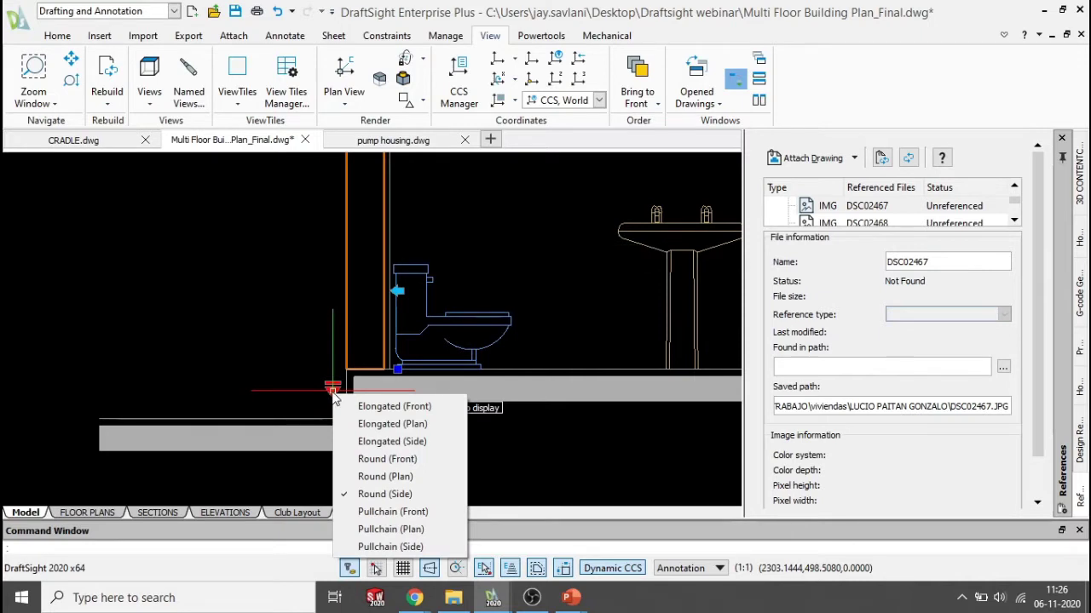
click(390, 547)
scroll(350, 434, down, 1)
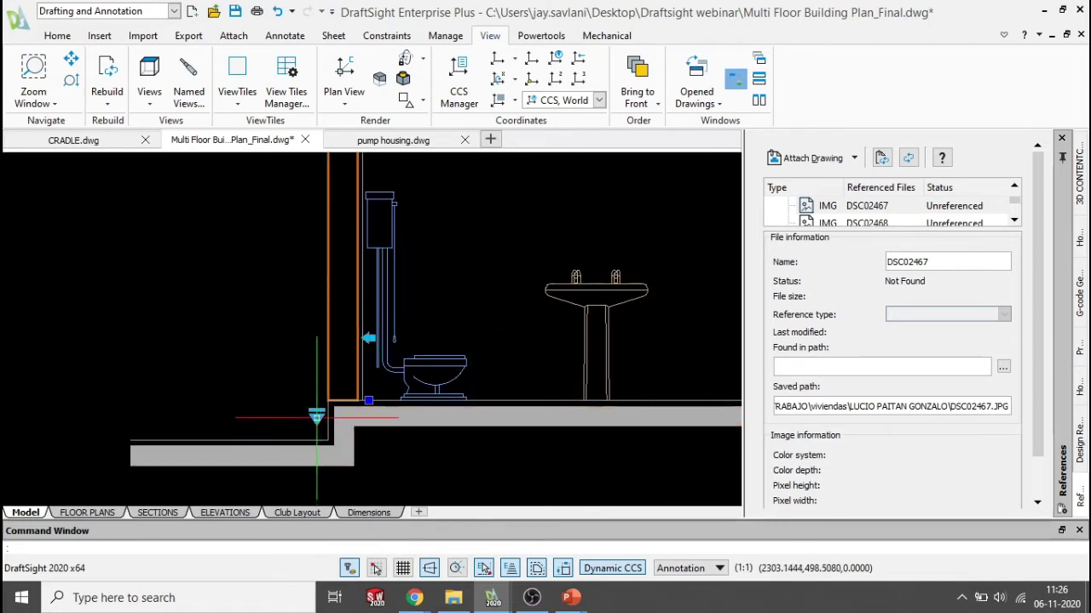
Step: Change the section's toilet block to the Round (Front) display and flip its view
click(317, 417)
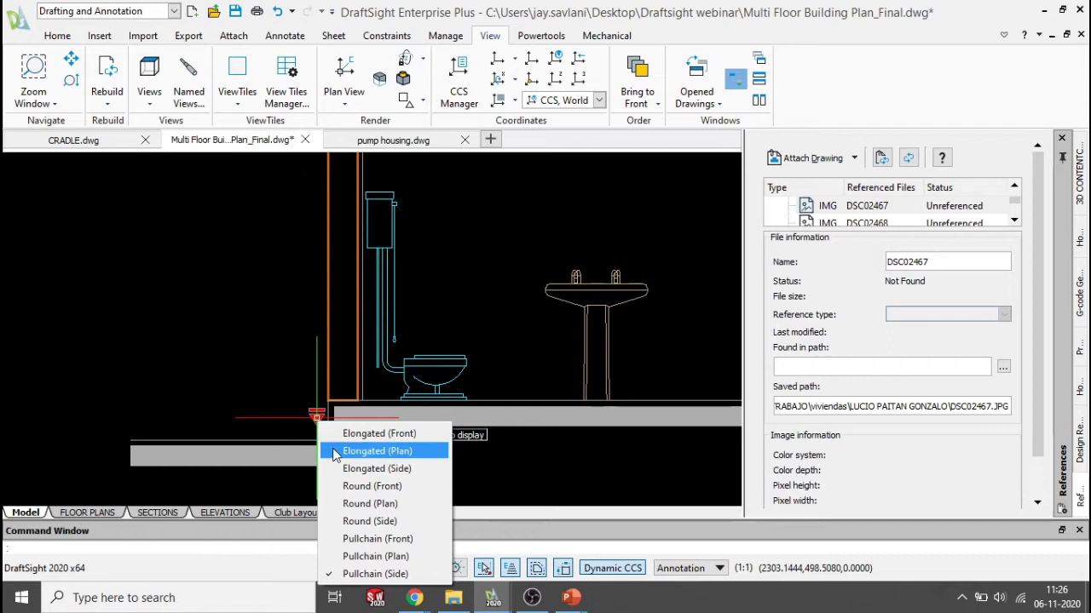
click(358, 487)
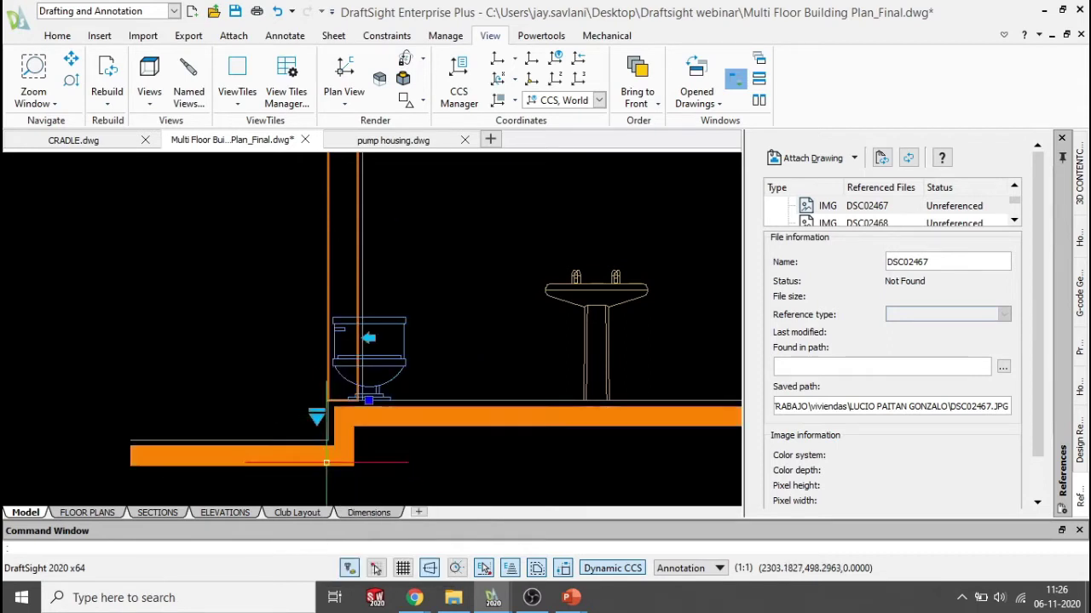
click(316, 415)
click(336, 409)
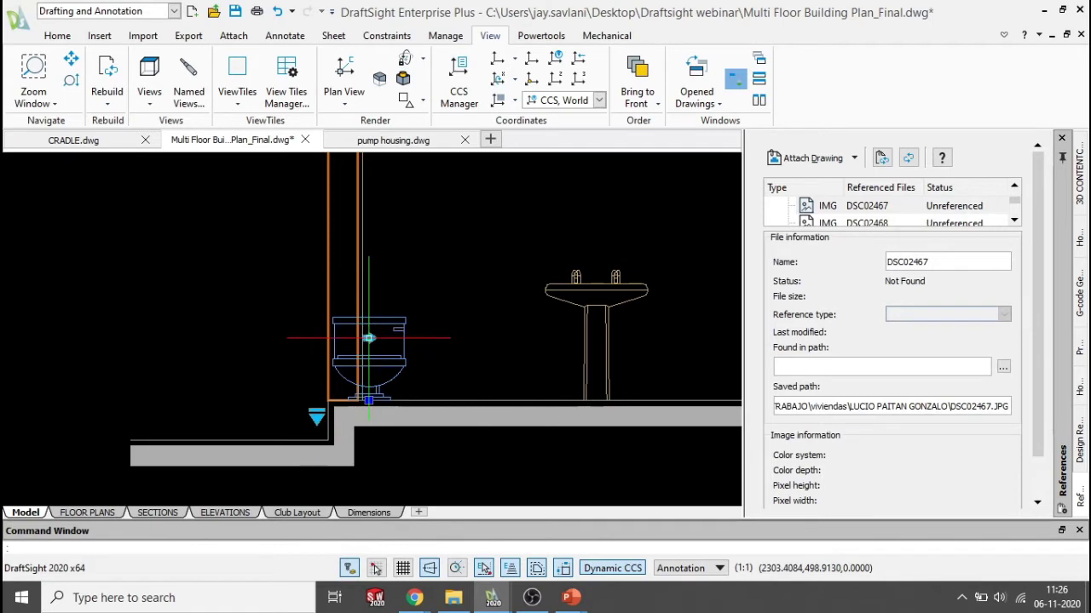
double_click(369, 339)
key(Escape)
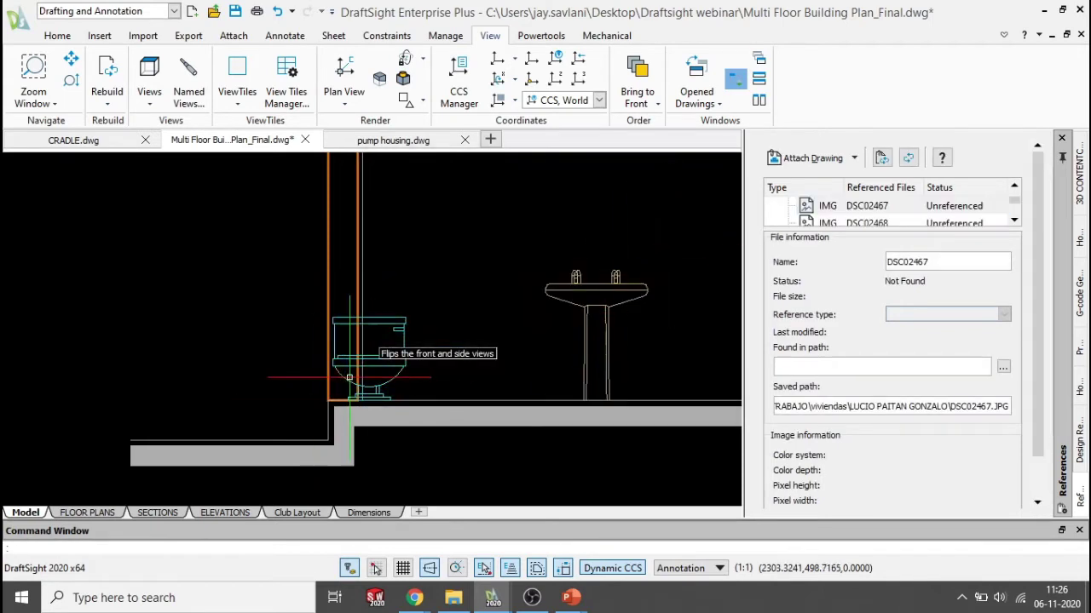
Step: Set the section's toilet block to Round (Side) and flip it repeatedly, ending with the bowl facing the washbasin
click(349, 378)
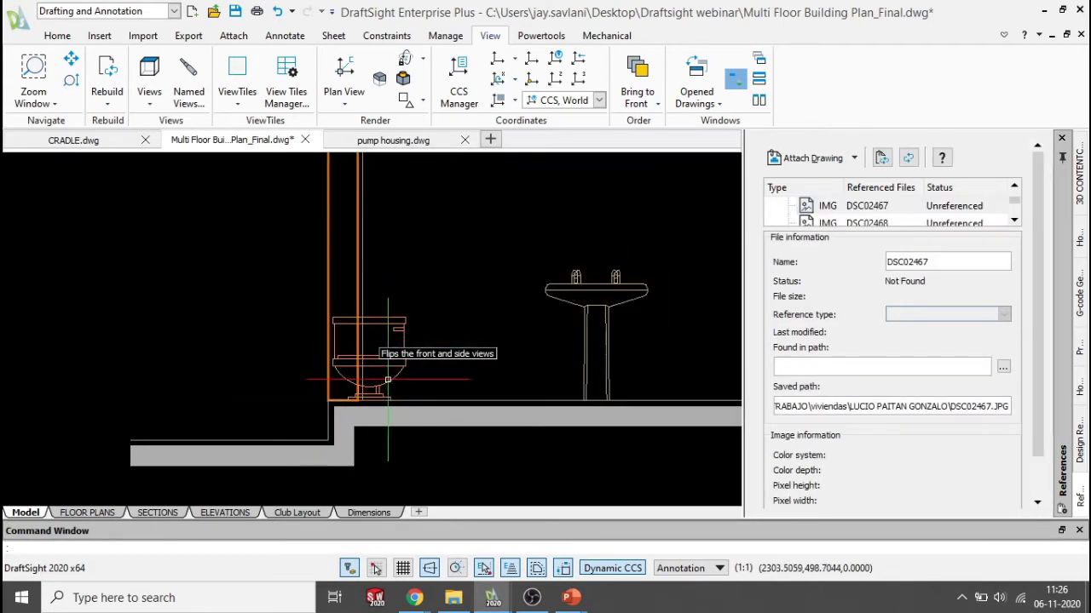
click(316, 418)
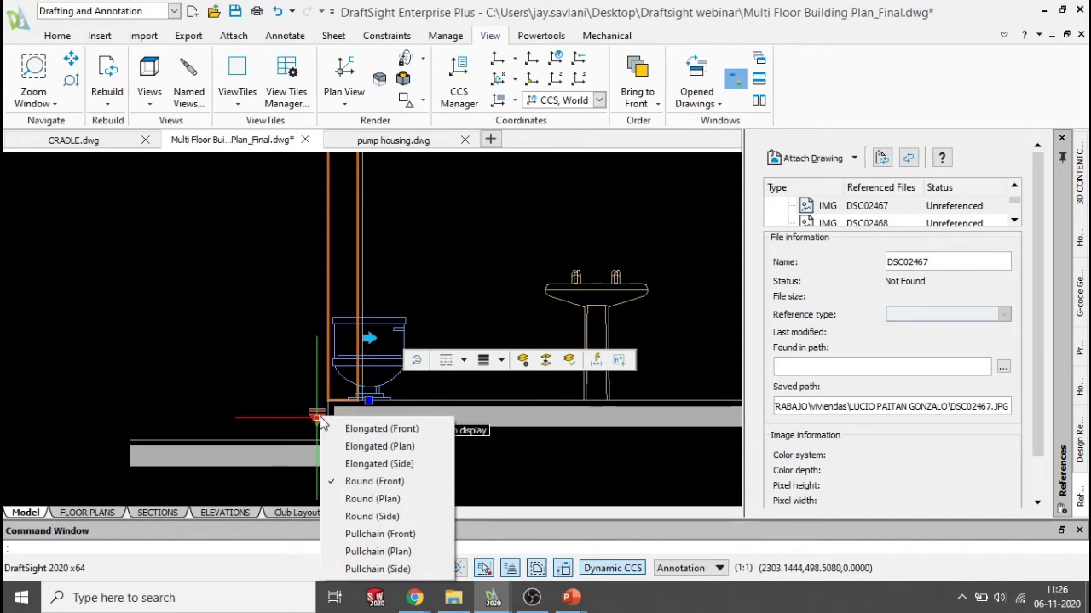
click(385, 517)
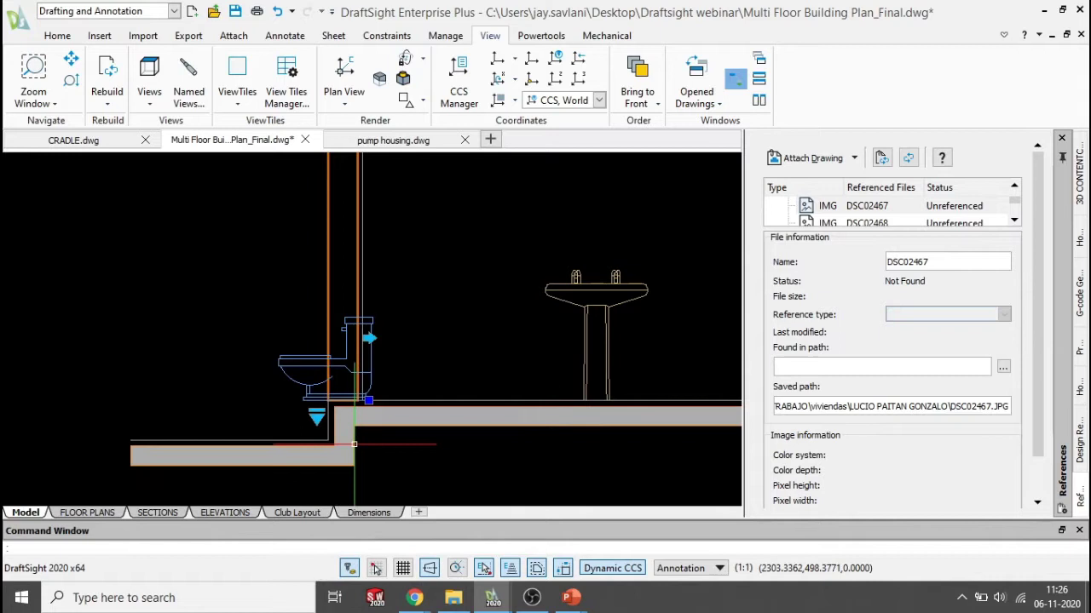
click(368, 338)
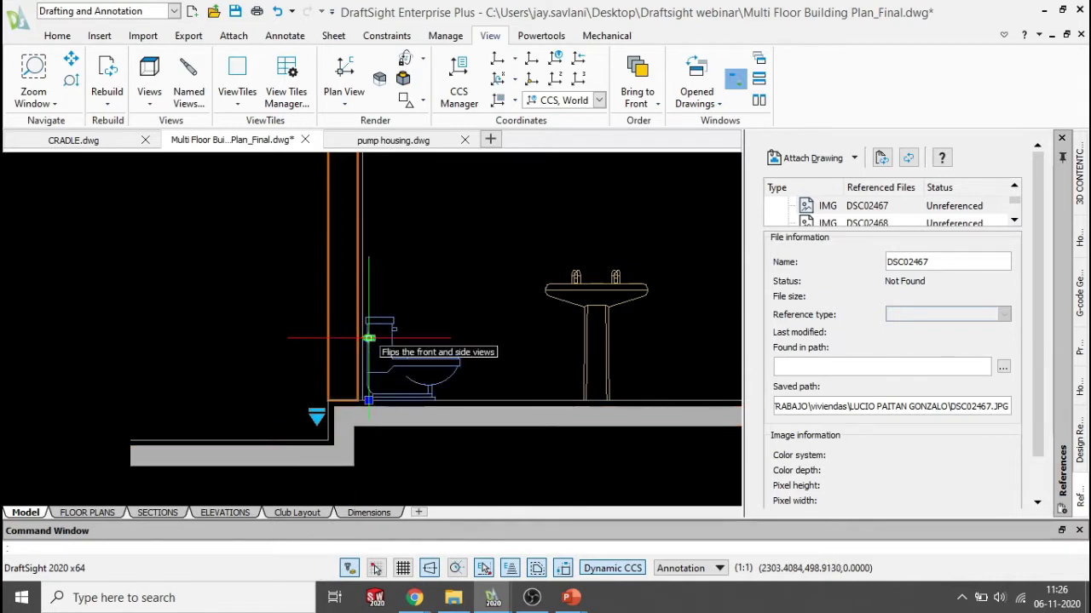
click(368, 338)
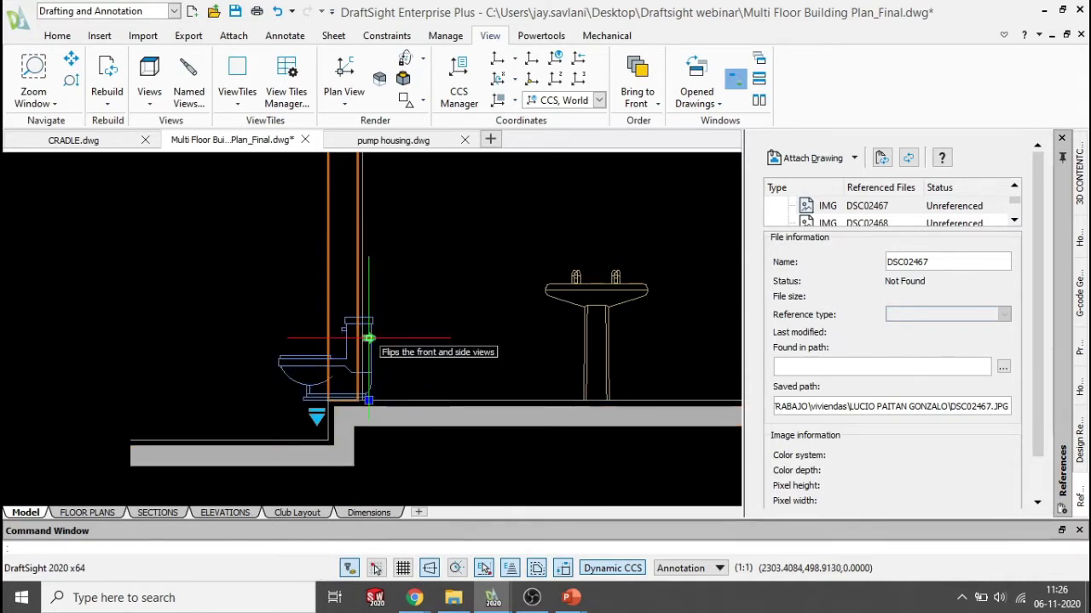
click(368, 338)
Step: Switch to the PowerPoint editing window of the DW_FINAL_NOV.pptx presentation
key(alt+Tab)
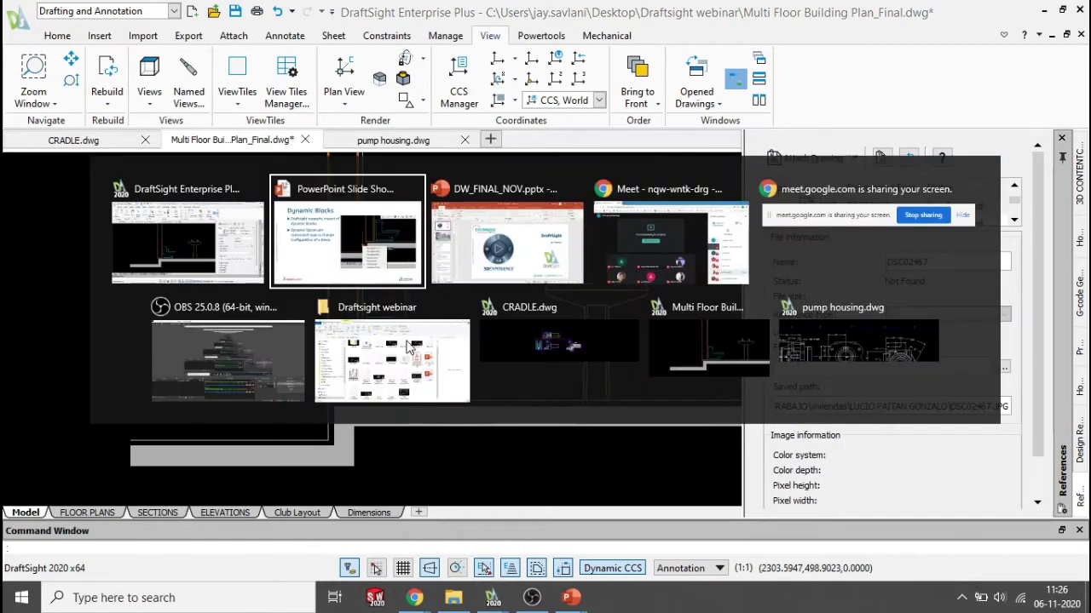
key(alt+Tab)
key(alt+Tab)
key(alt+Tab)
key(alt+Tab)
key(alt+Tab)
key(alt+Tab)
key(alt+Tab)
key(alt+Tab)
key(alt+Tab)
key(alt+Tab)
key(alt+Tab)
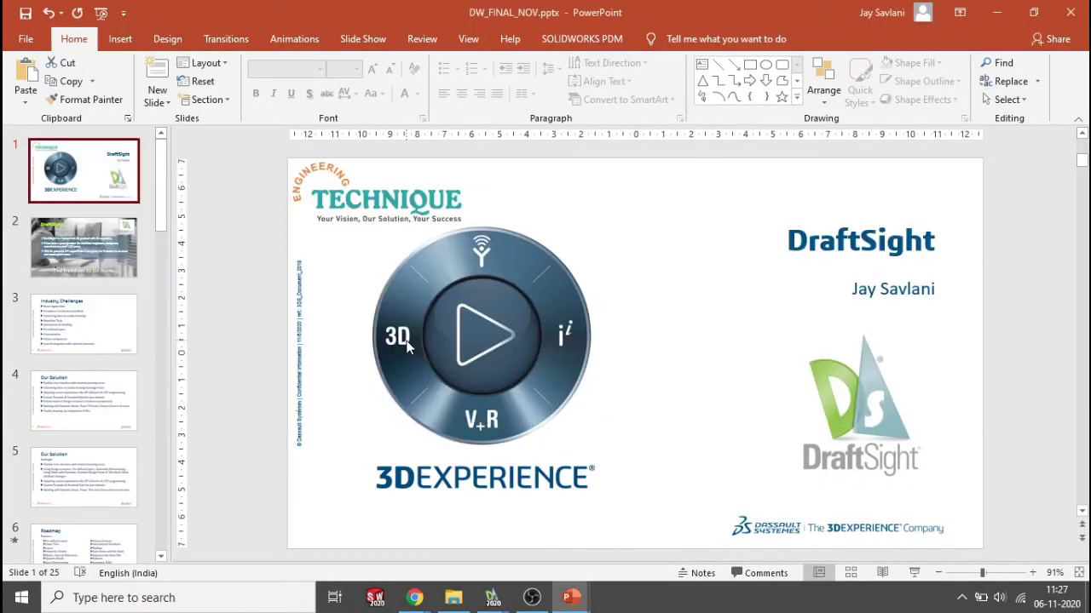
Step: Start the slide show from the Dynamic Blocks slide and advance to the Auto Dimensioning slide
scroll(119, 431, down, 6)
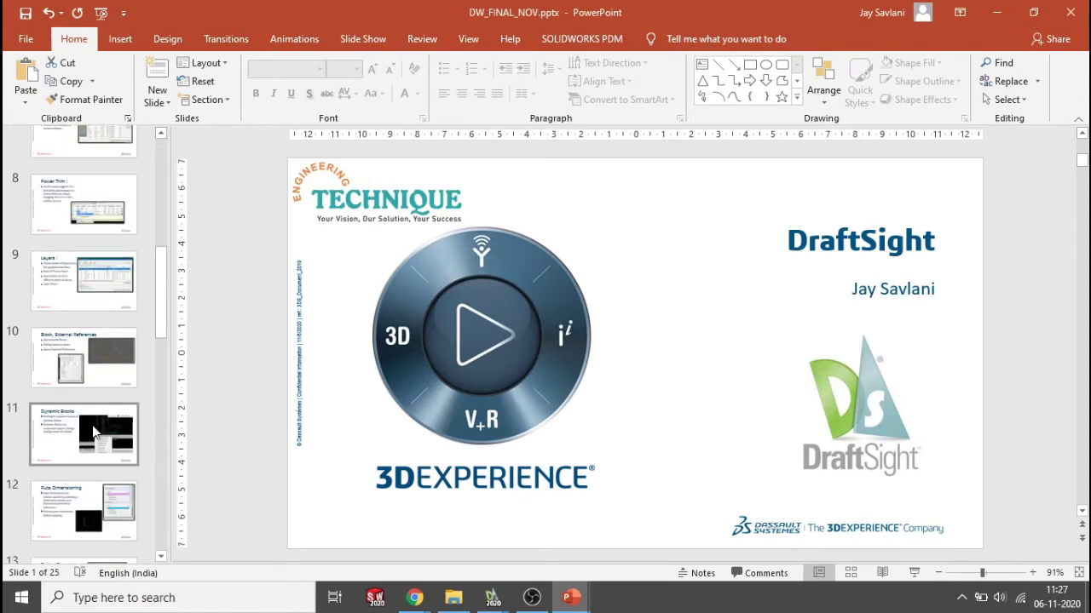
click(95, 433)
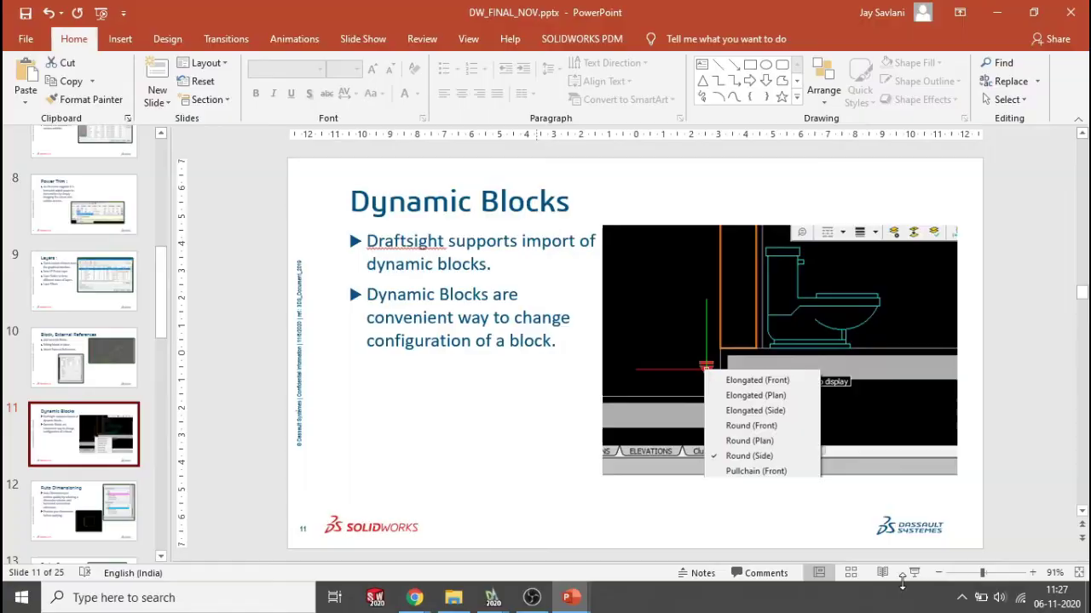
click(914, 573)
key(Right)
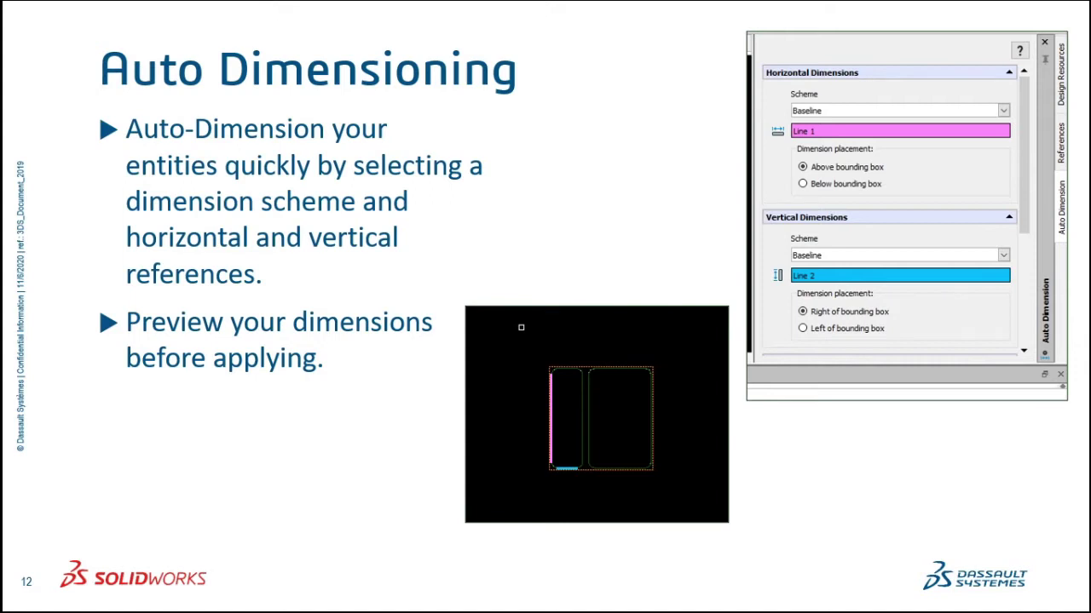
Step: Switch back to the DraftSight window with the multi-floor building plan and maximize it
key(alt+Tab)
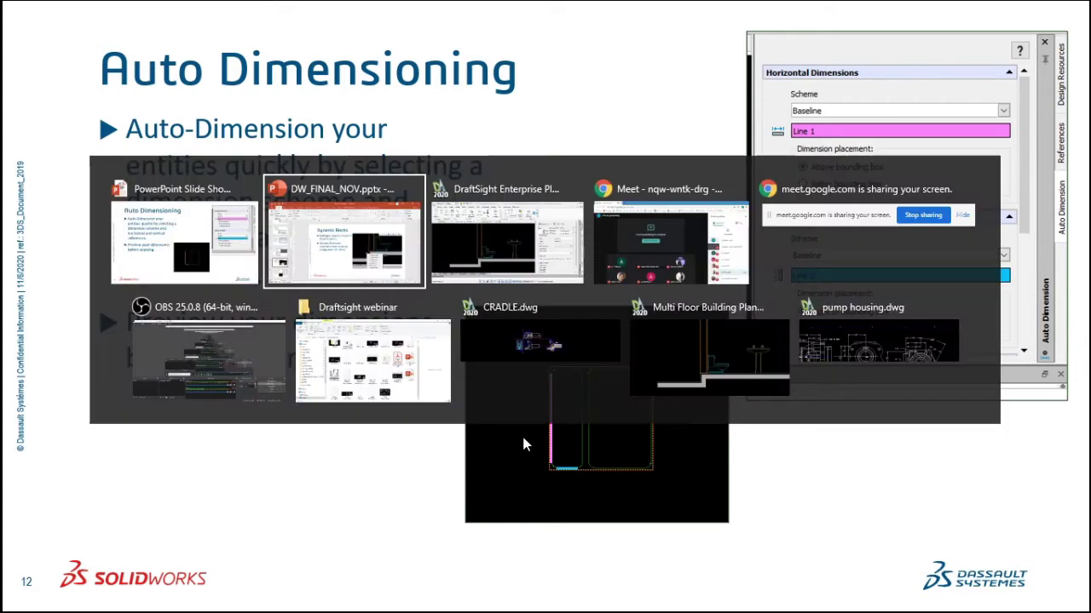
key(alt+Tab)
key(alt+Tab)
key(alt+Tab)
key(alt+Tab)
key(alt+Tab)
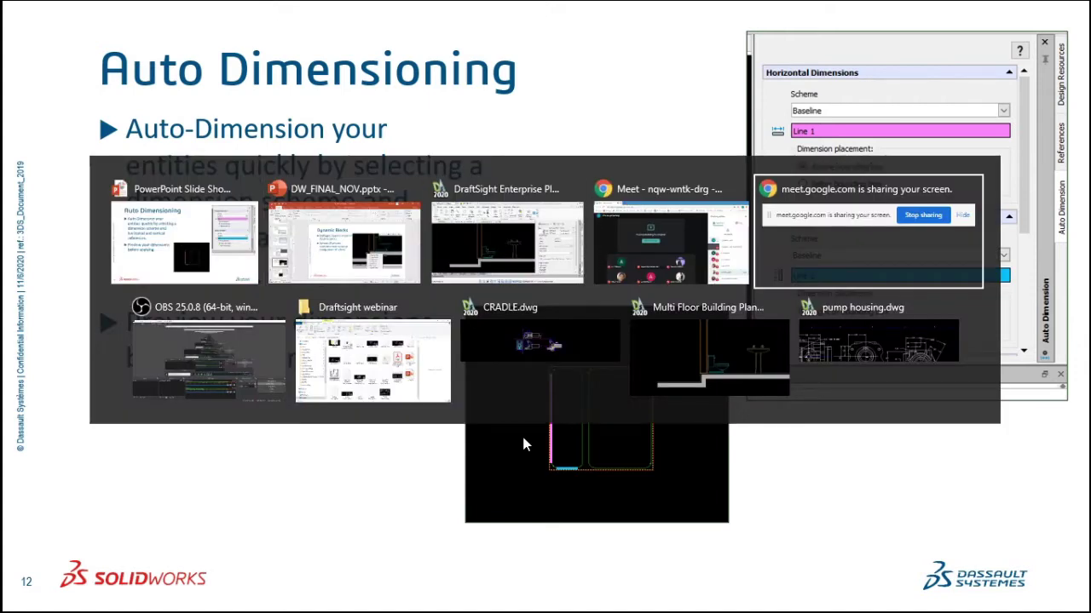
key(alt+Tab)
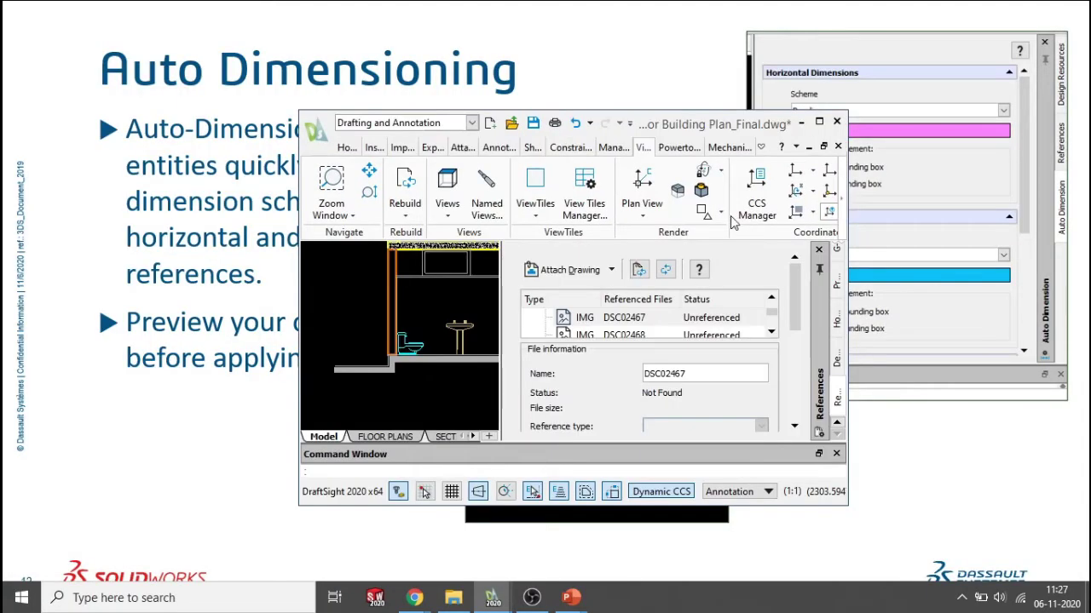
key(alt+space)
key(x)
Step: Copy the upper seat block of the hall's two-seat sofa about 9.06 units at 180° into the empty area outside the plan
scroll(345, 332, down, 5)
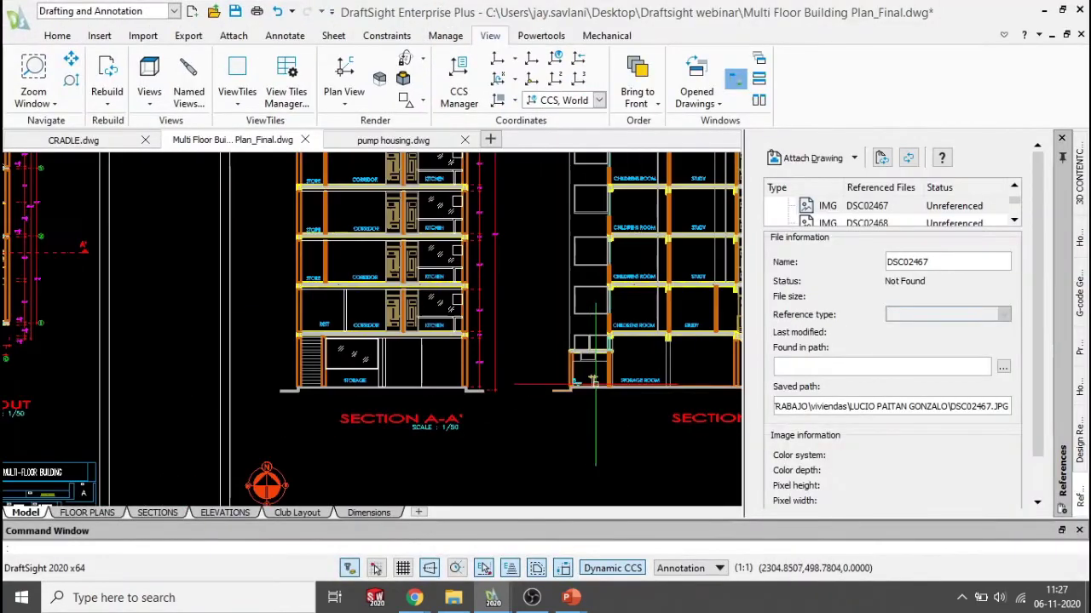
middle_drag(345, 333, 216, 317)
scroll(554, 336, down, 7)
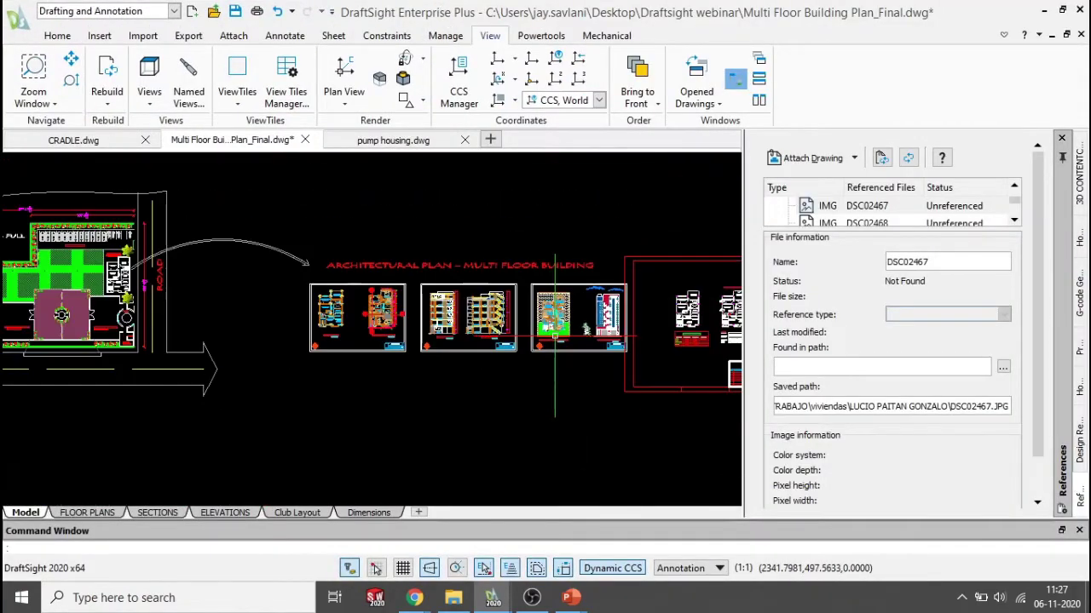
scroll(311, 331, up, 6)
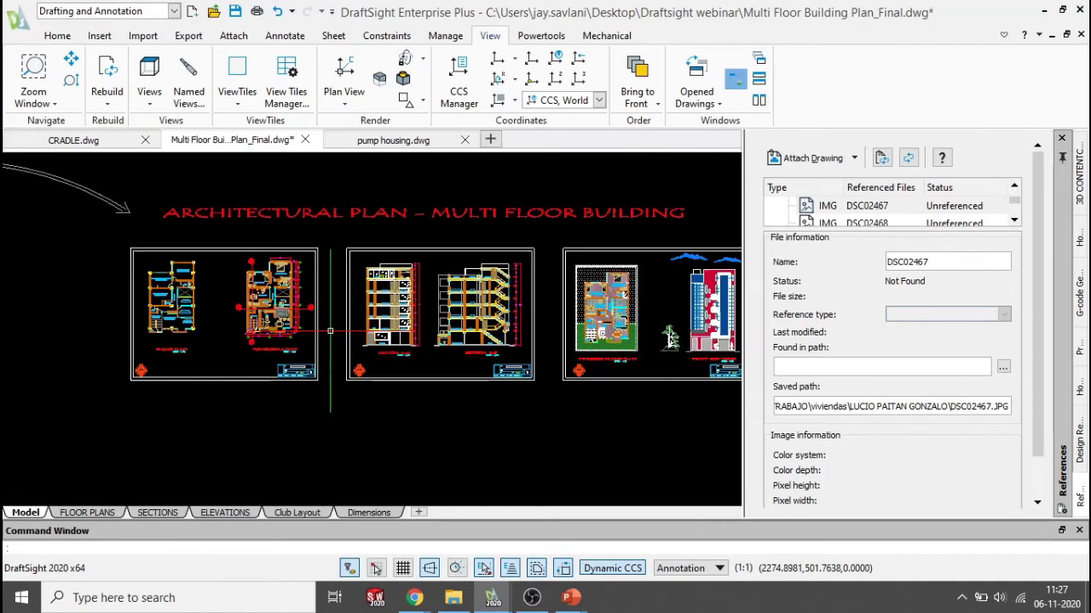
scroll(252, 287, up, 6)
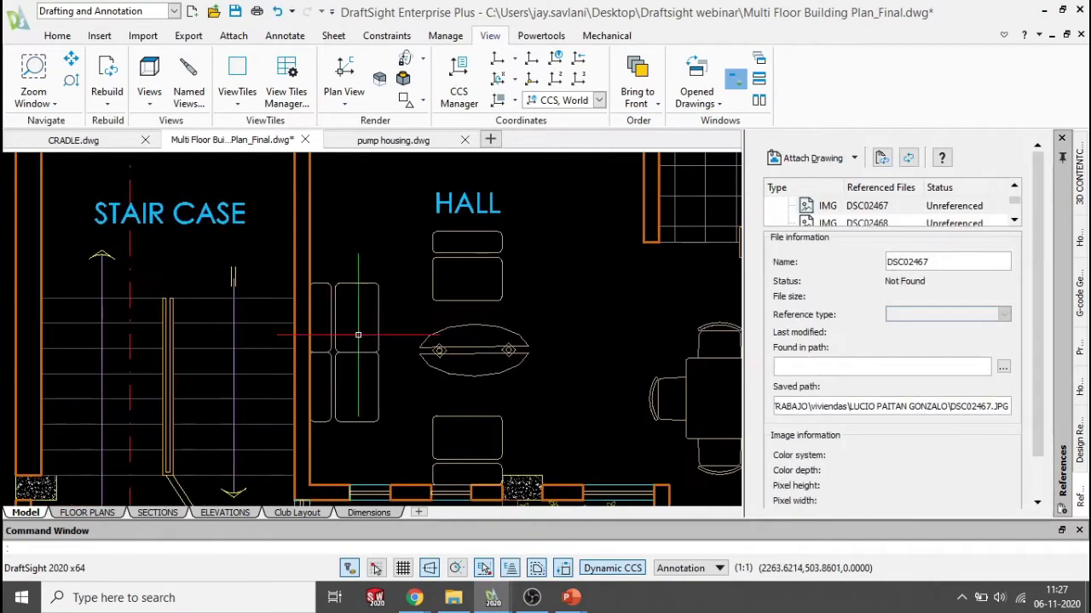
click(390, 321)
click(348, 305)
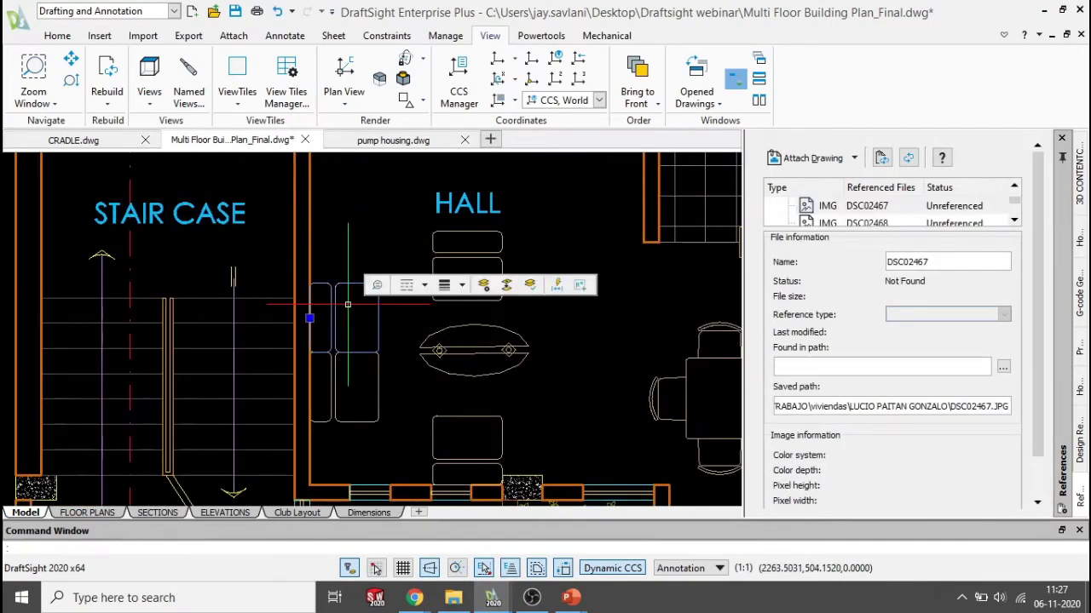
text(CO)
key(Return)
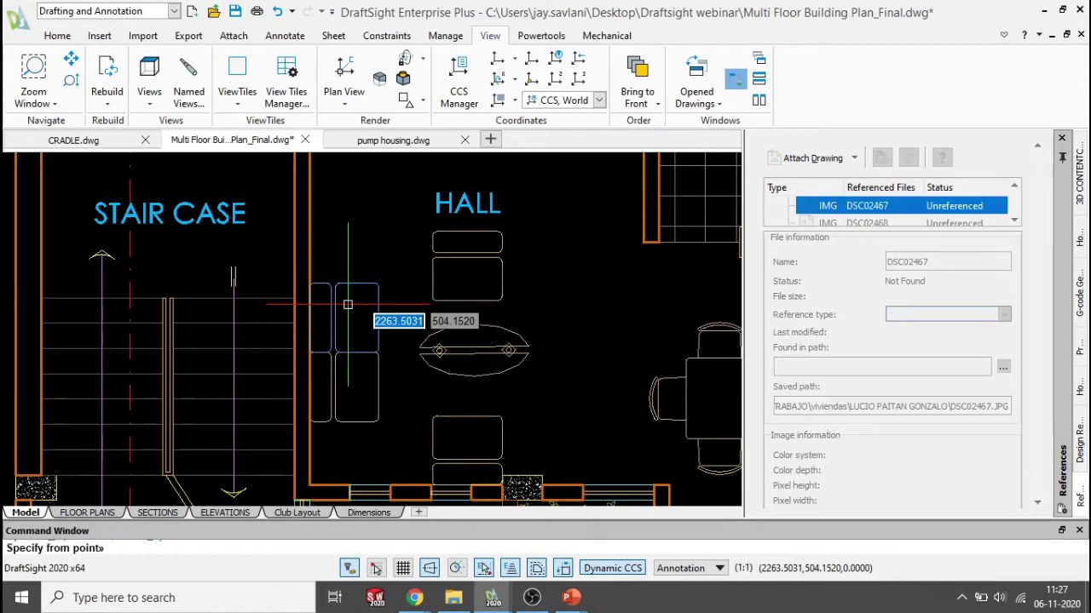
click(349, 264)
scroll(349, 264, down, 7)
middle_drag(253, 262, 329, 260)
scroll(247, 271, up, 4)
scroll(255, 270, up, 4)
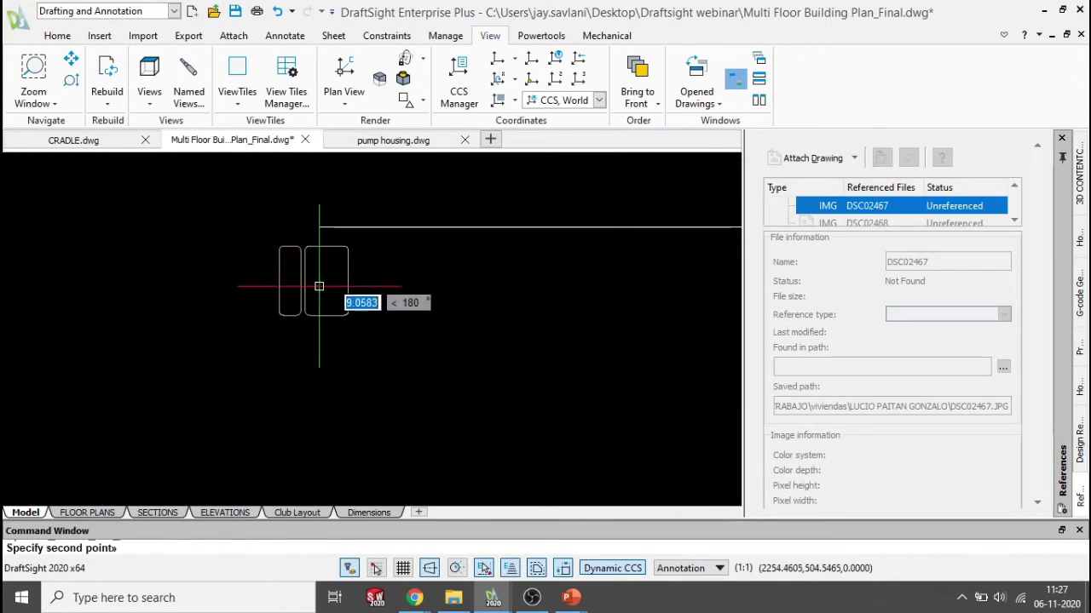
click(319, 287)
key(Escape)
scroll(378, 262, down, 1)
scroll(378, 263, up, 1)
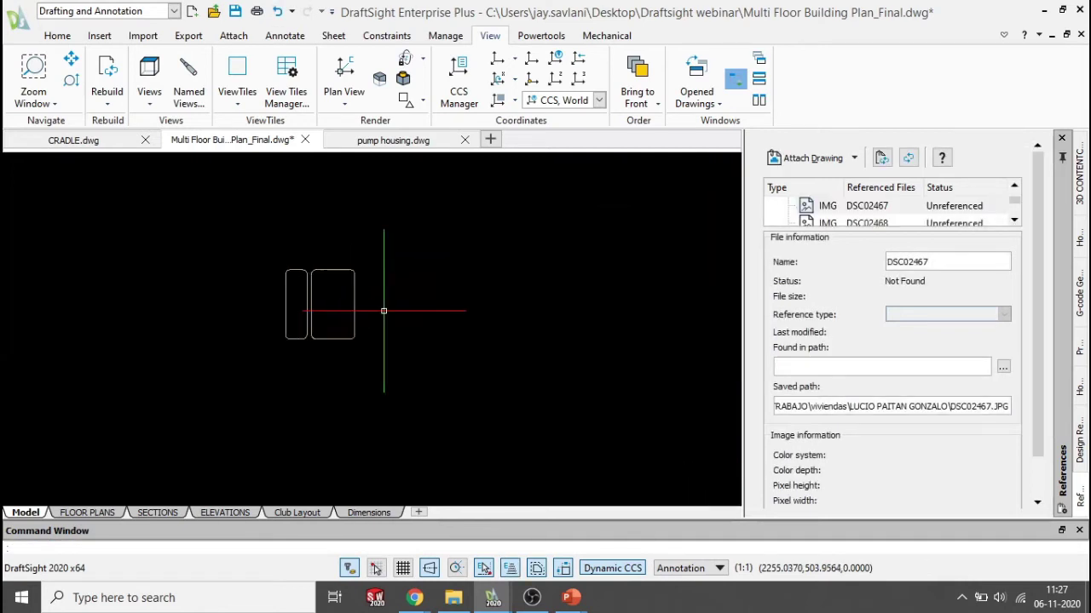
Step: Select the copied sofa seat block and create a dimension bounding box around it
click(246, 242)
click(429, 406)
right_click(400, 298)
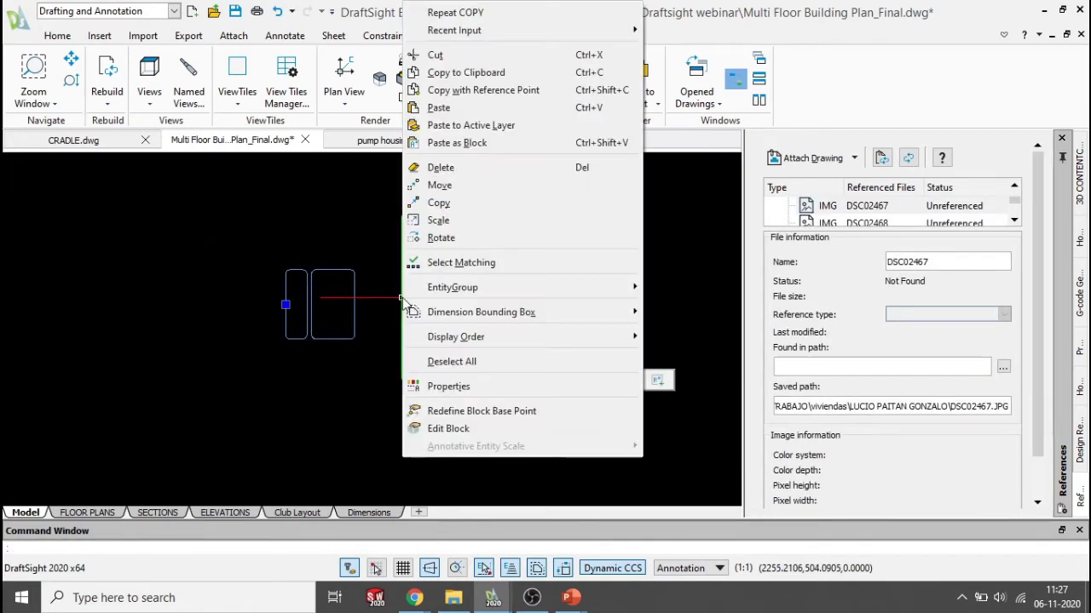
mouse_move(481, 317)
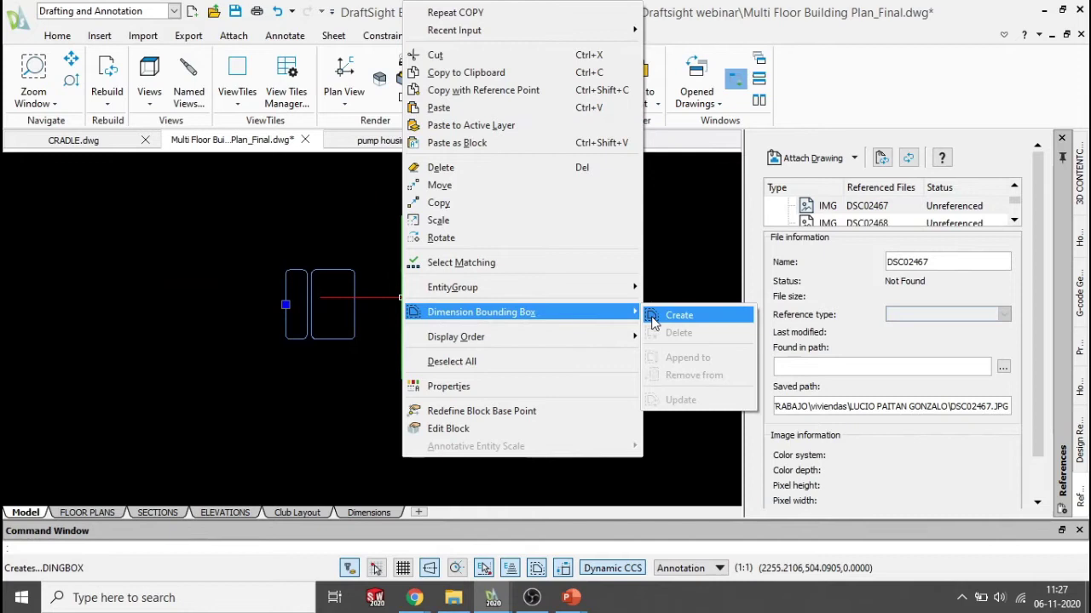
click(652, 317)
scroll(316, 304, up, 3)
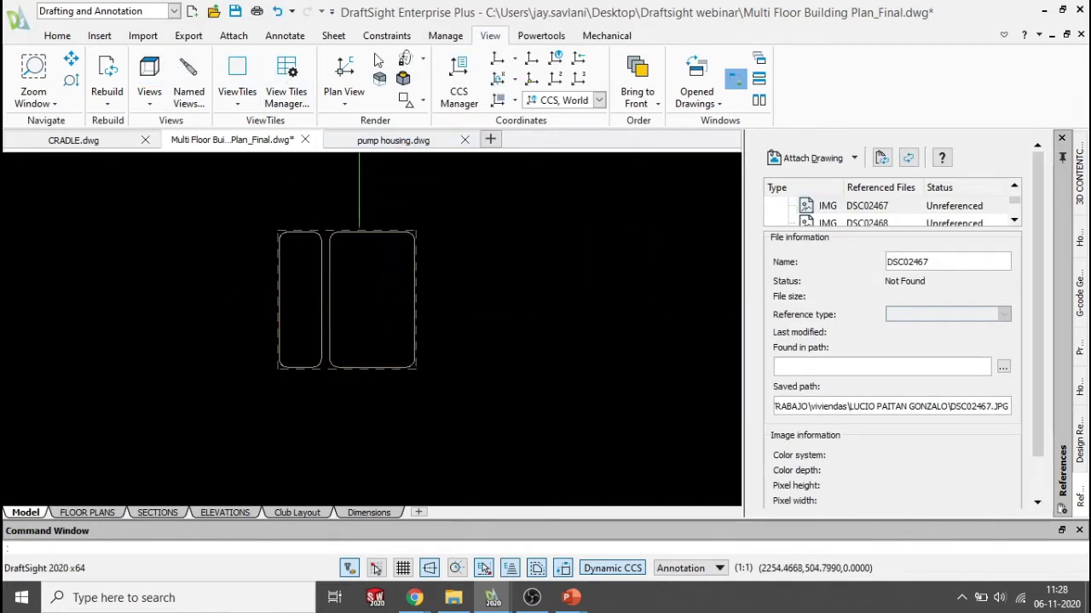
Step: Start Auto Dimension on the copied seat block and review the horizontal and vertical scheme options, keeping Baseline for both
click(288, 38)
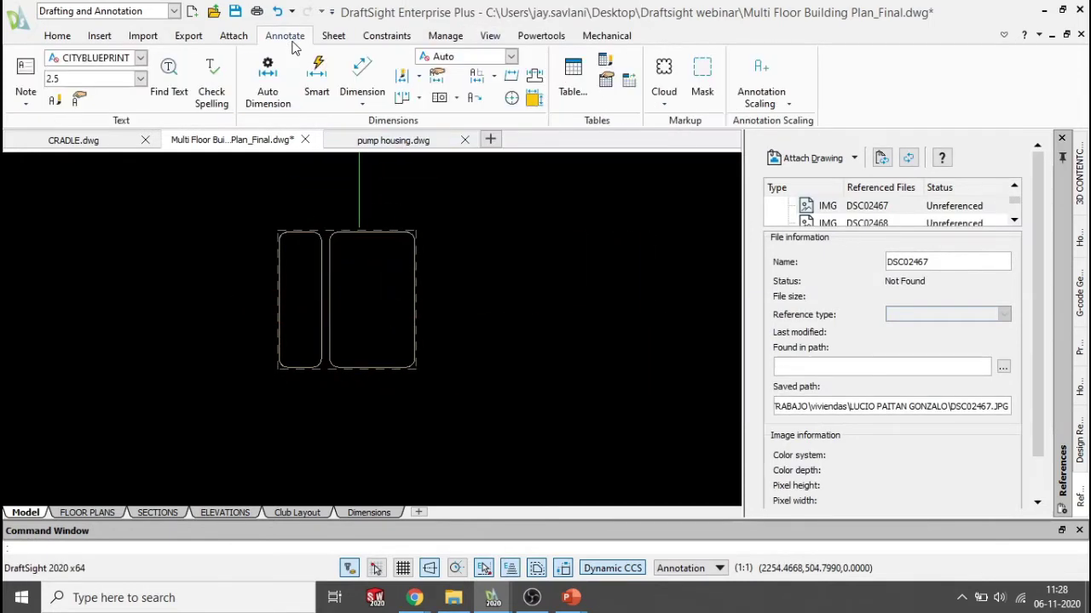
click(274, 92)
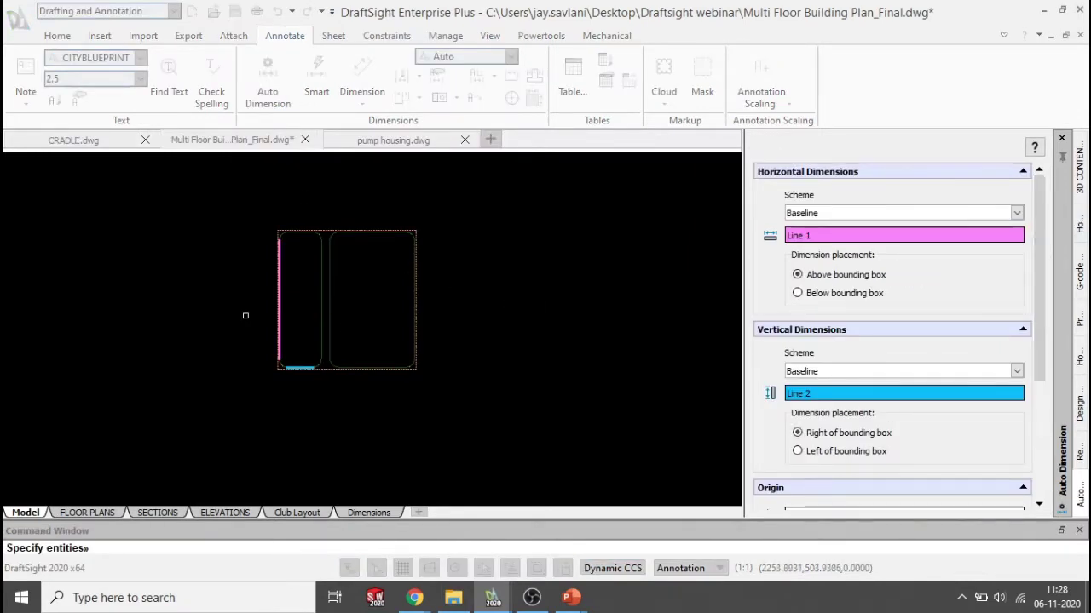
scroll(245, 315, up, 2)
scroll(367, 288, down, 2)
middle_drag(367, 288, 368, 330)
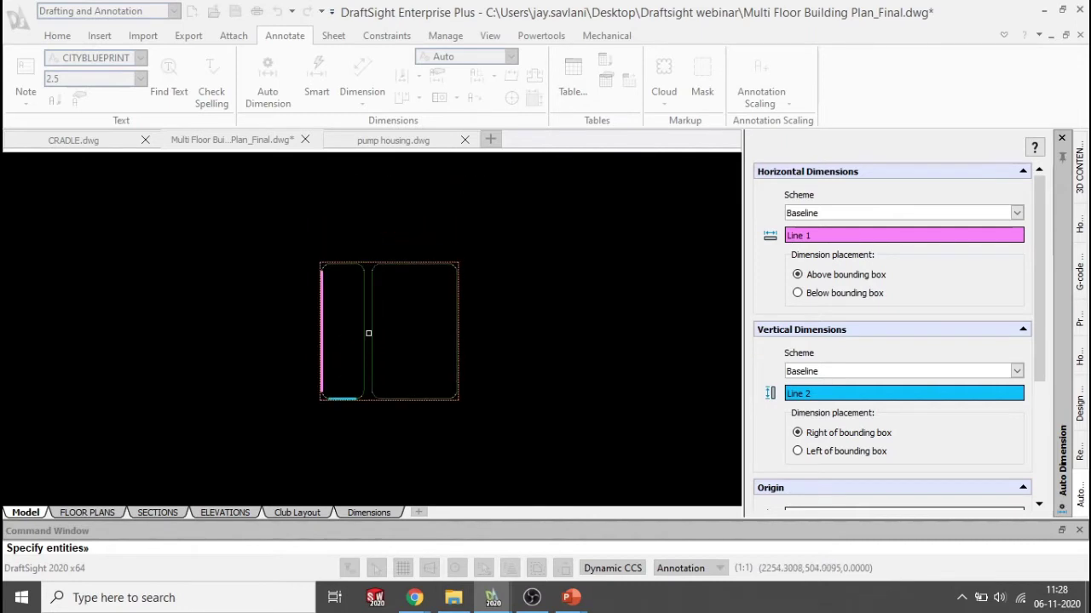
scroll(368, 333, up, 1)
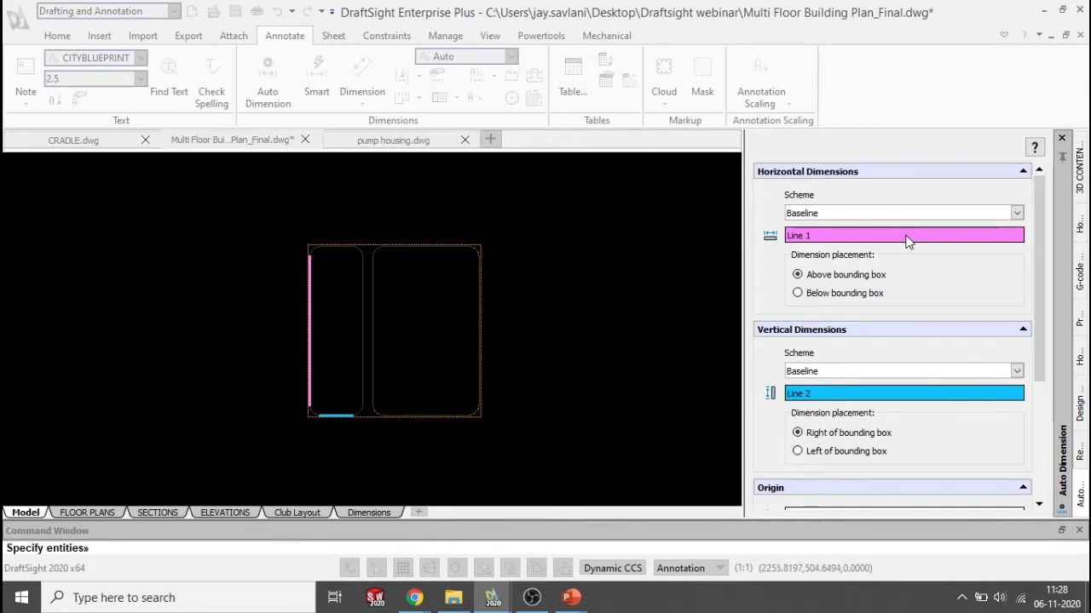
click(1016, 215)
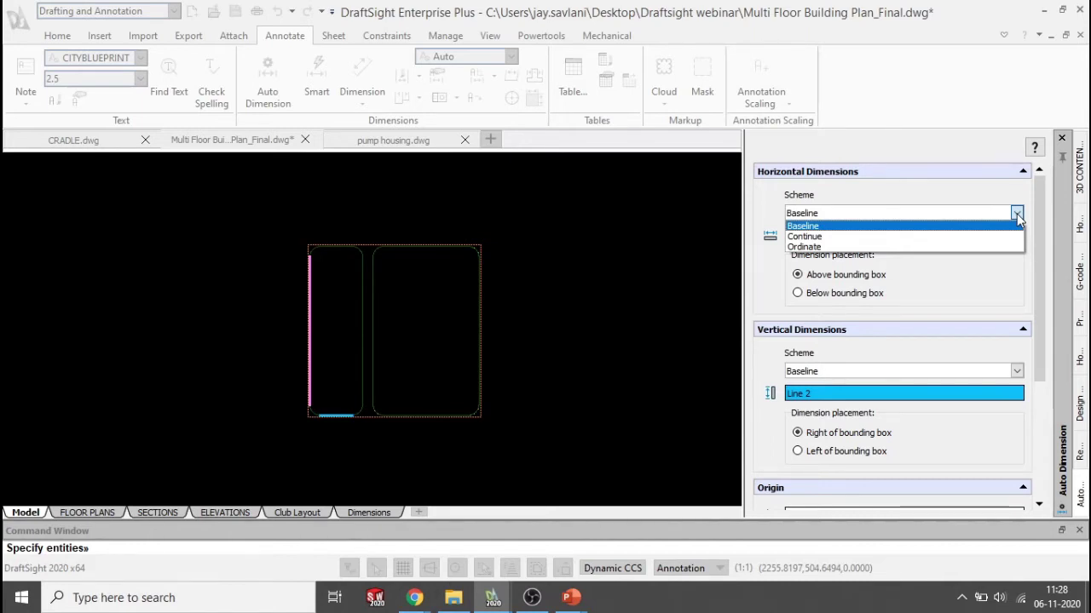
click(1016, 214)
drag(1038, 221, 1044, 272)
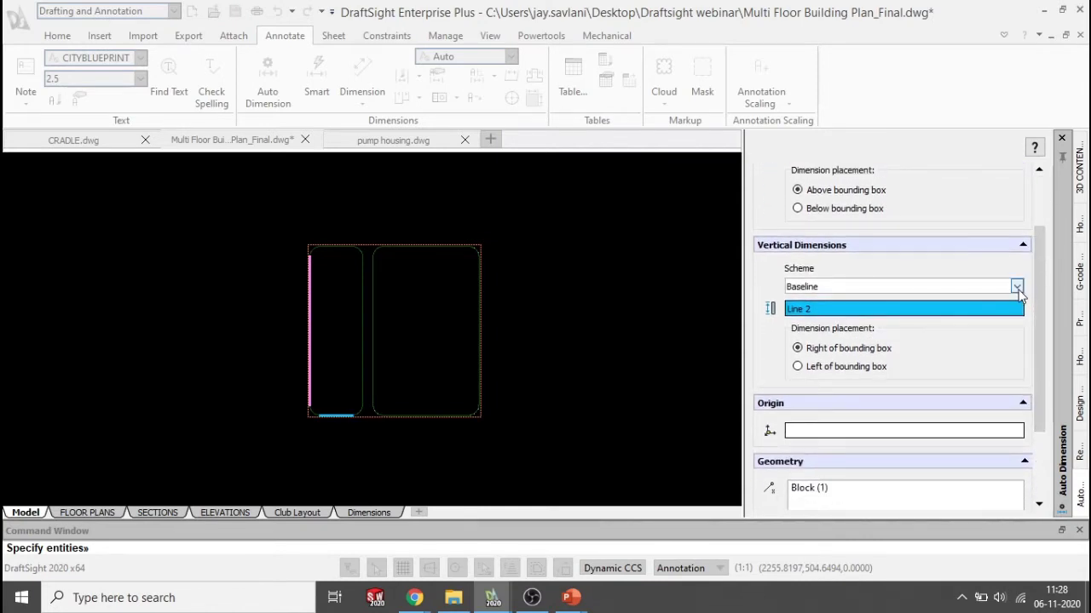
click(1016, 287)
click(1016, 288)
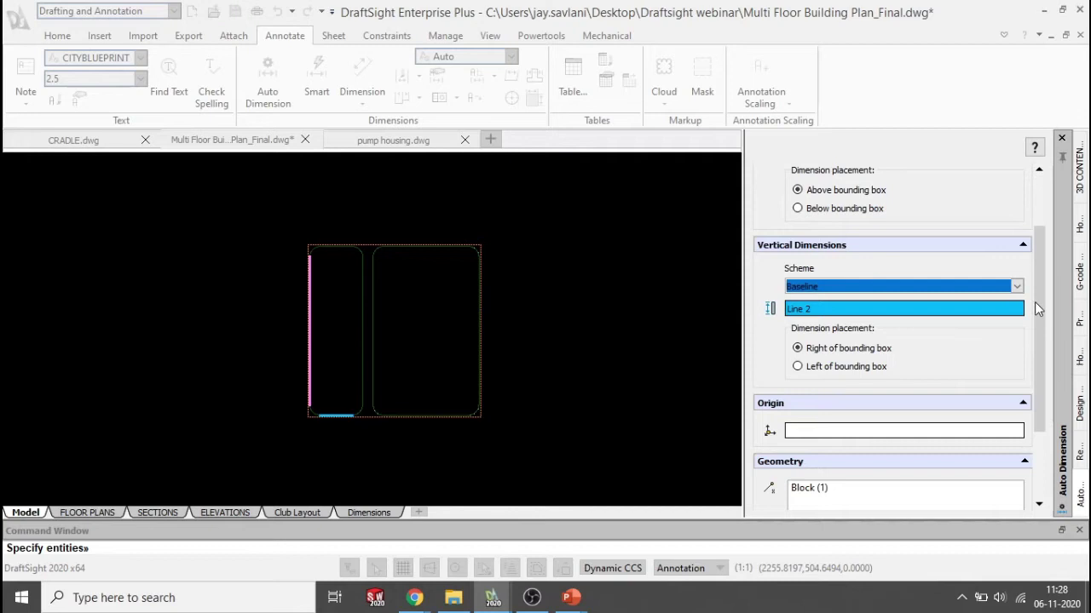
drag(1035, 302, 974, 267)
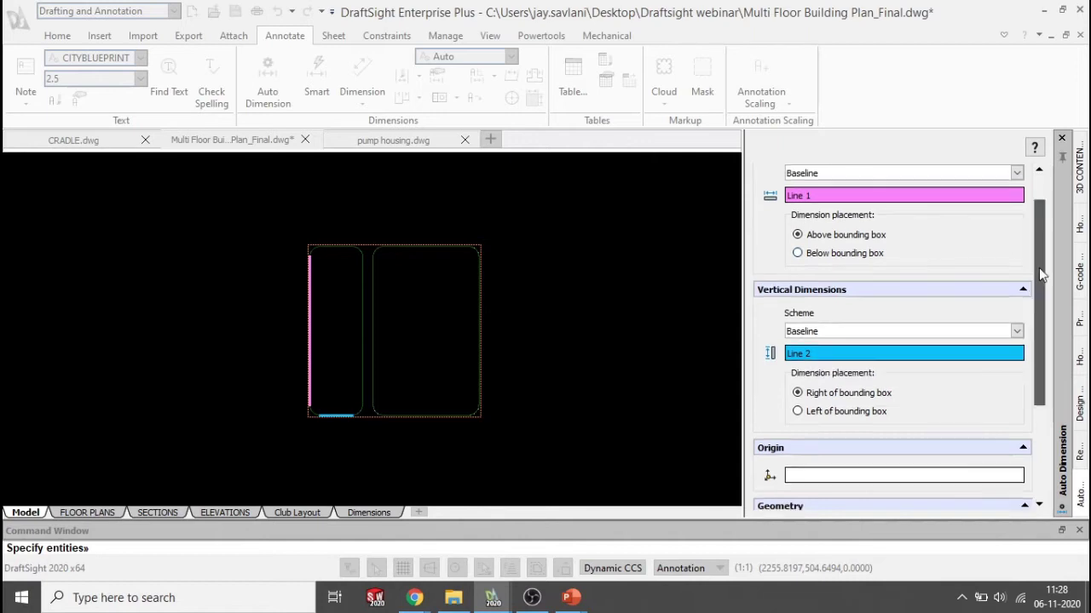
Step: Preview and apply the Baseline auto dimensions above and to the right of the seat's bounding box, and close Auto Dimension
scroll(980, 358, down, 3)
click(800, 500)
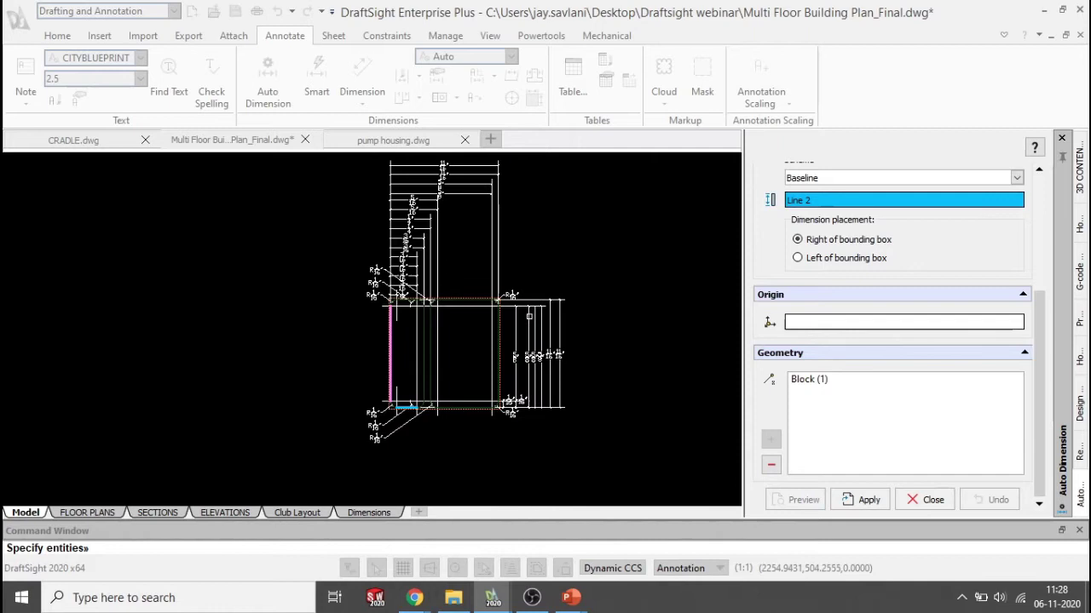
scroll(529, 316, down, 1)
middle_drag(524, 319, 474, 323)
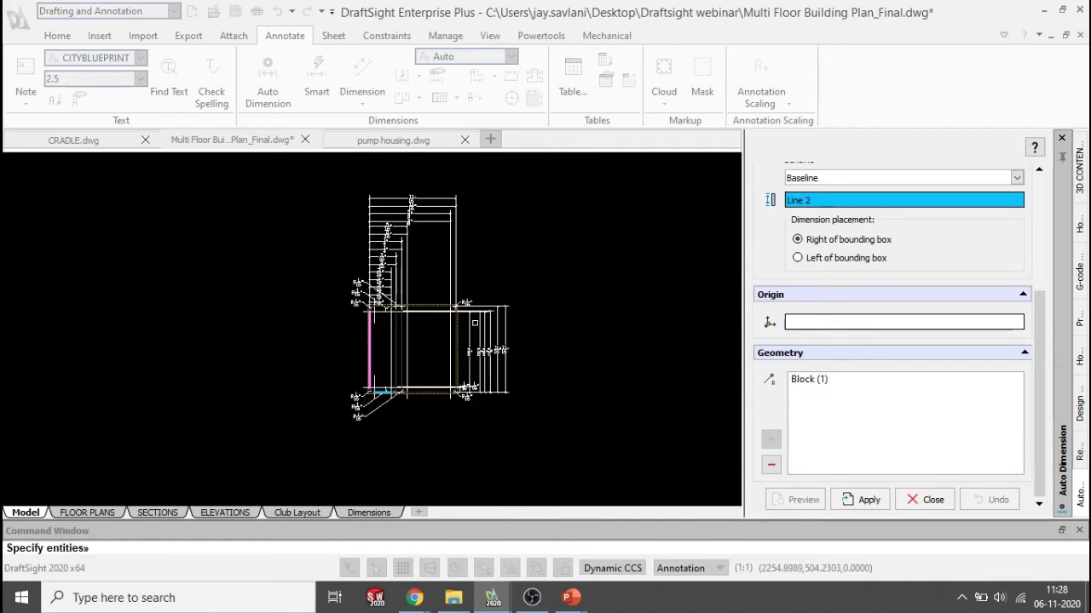
click(864, 500)
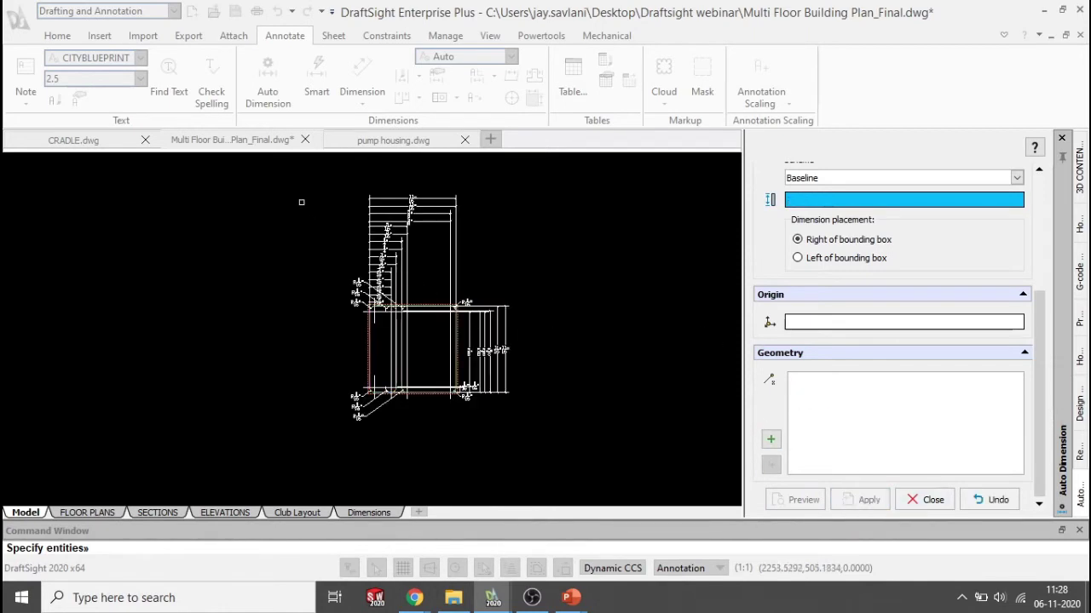
click(930, 500)
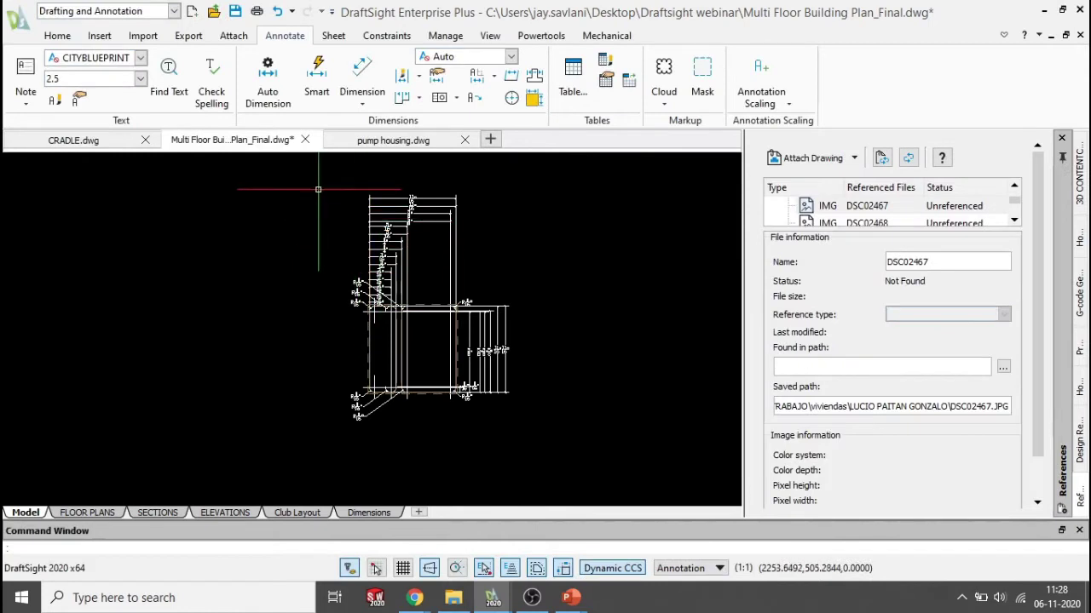
Step: Select the seat block with all its auto dimensions to examine them and their dimension palette, and clear the selection
click(291, 175)
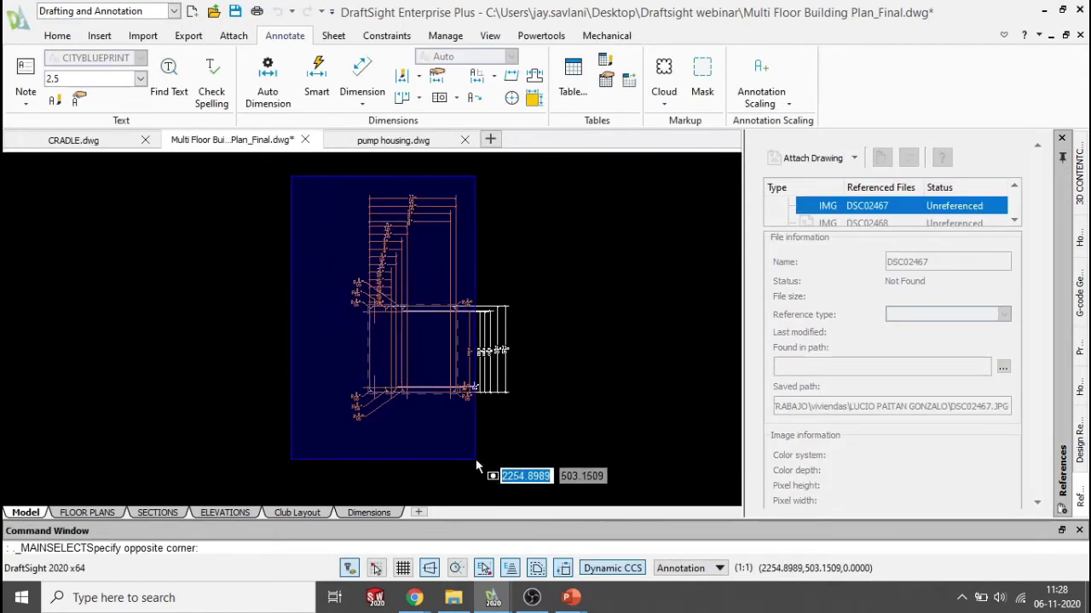
click(529, 454)
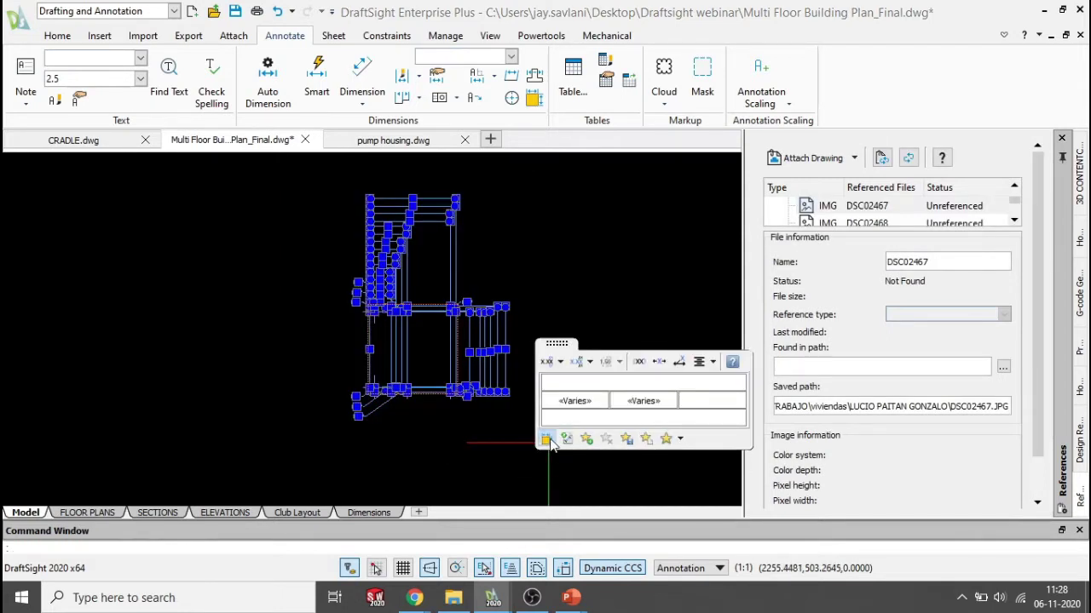
key(Escape)
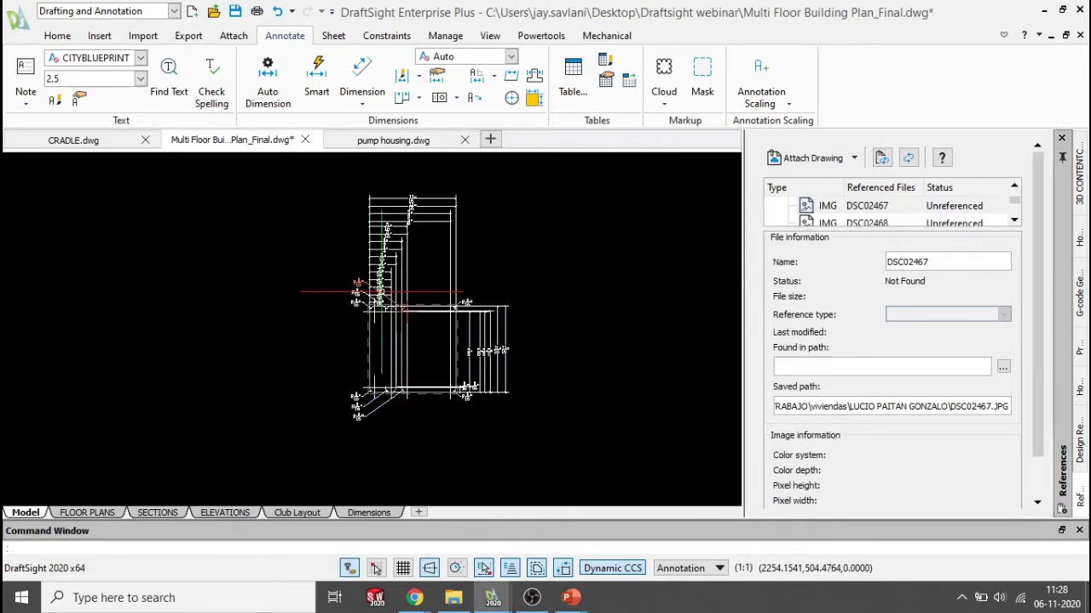
click(326, 170)
click(575, 464)
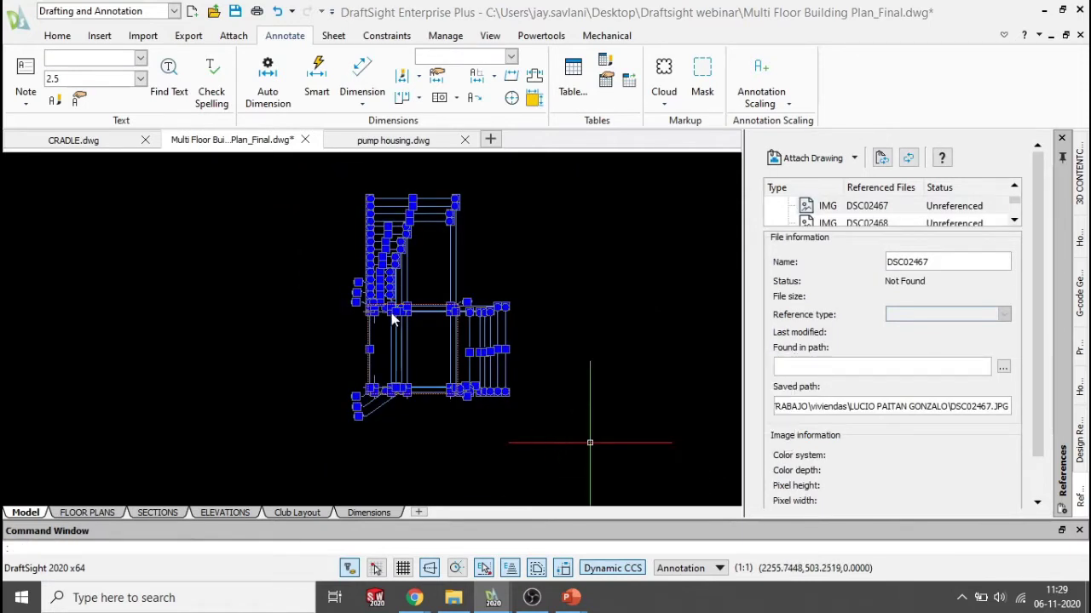
key(Escape)
click(284, 169)
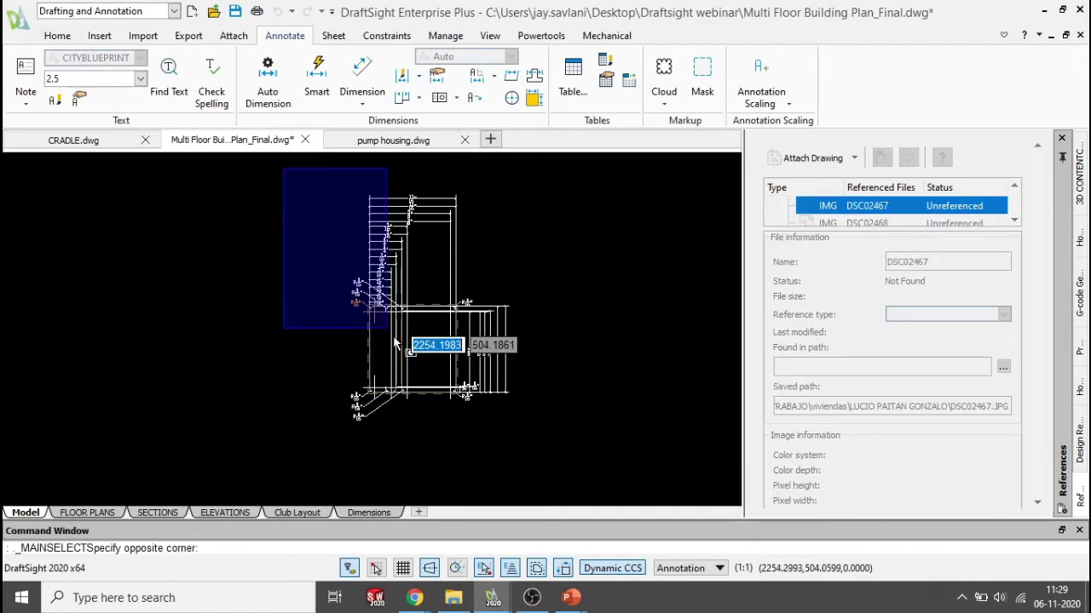
click(537, 462)
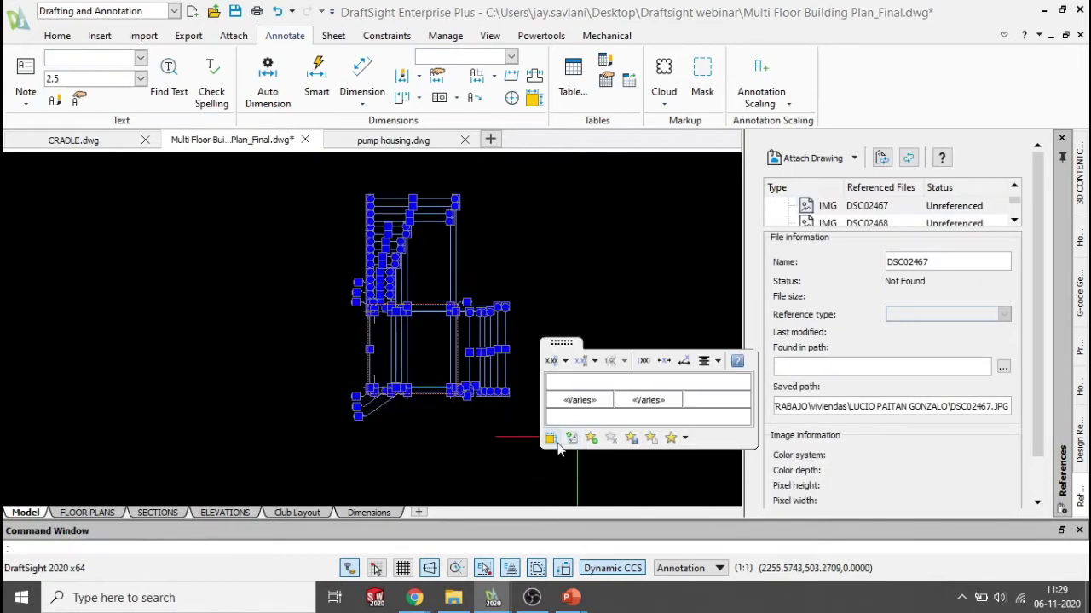
key(Escape)
Step: Examine the vertical dimensions beside the seat block by selecting them as a group, and clear the selection
scroll(446, 223, up, 6)
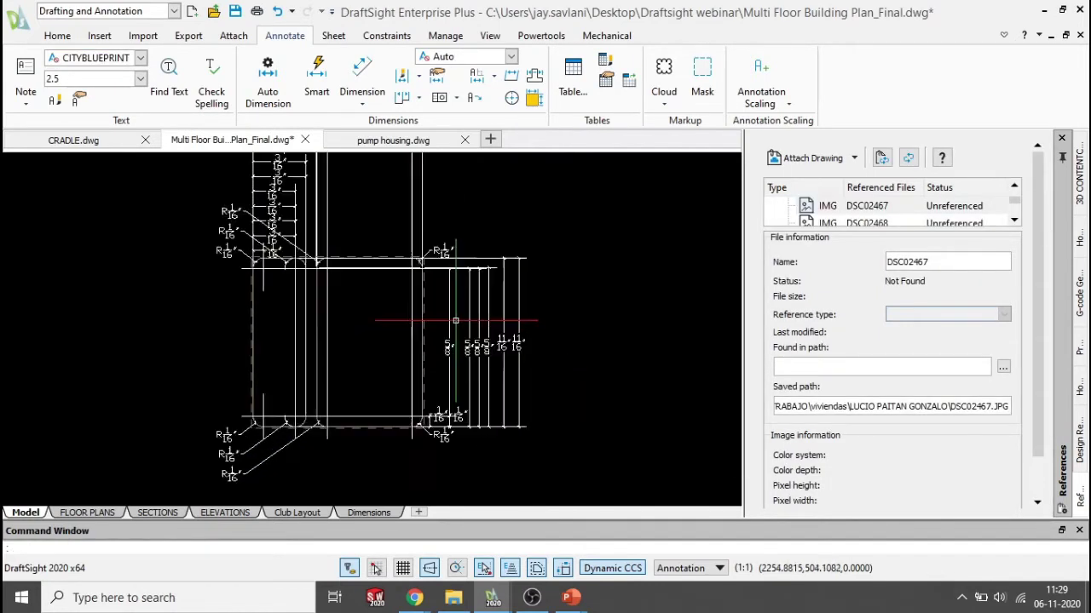
click(438, 205)
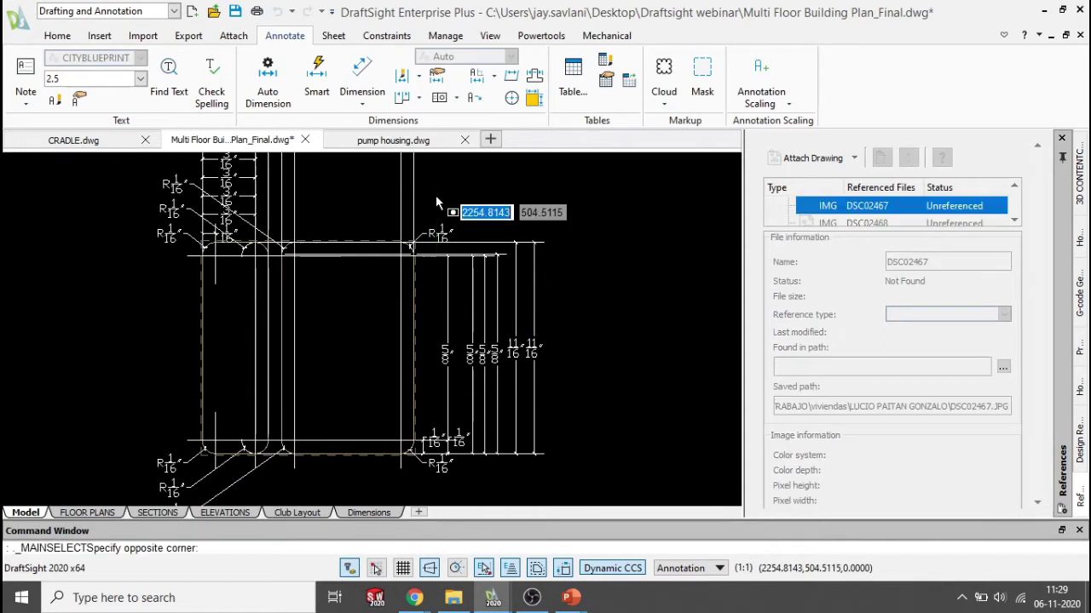
click(556, 490)
click(596, 426)
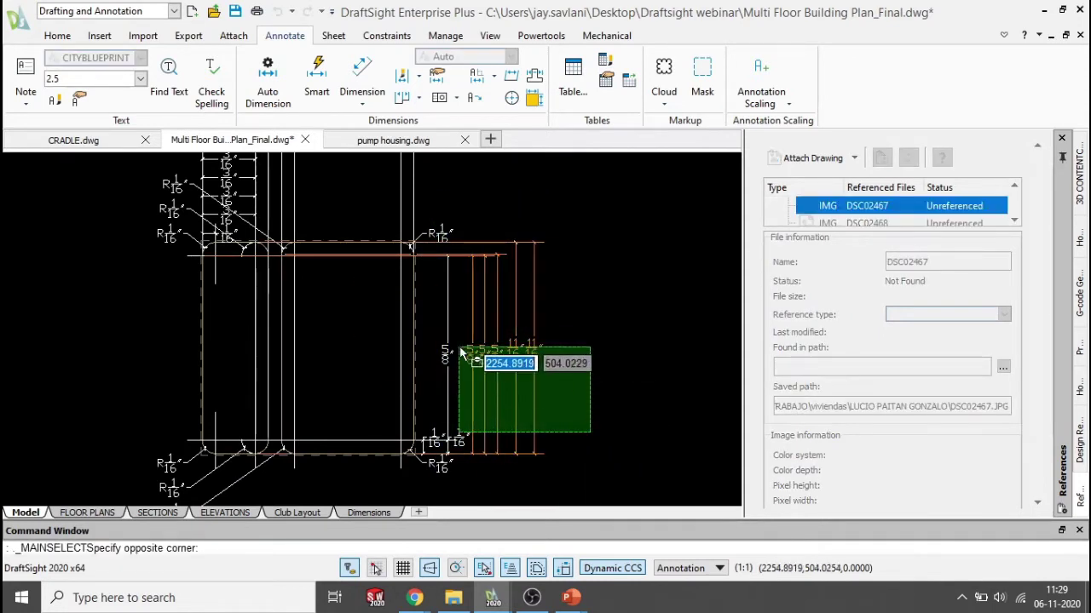
click(437, 329)
key(Escape)
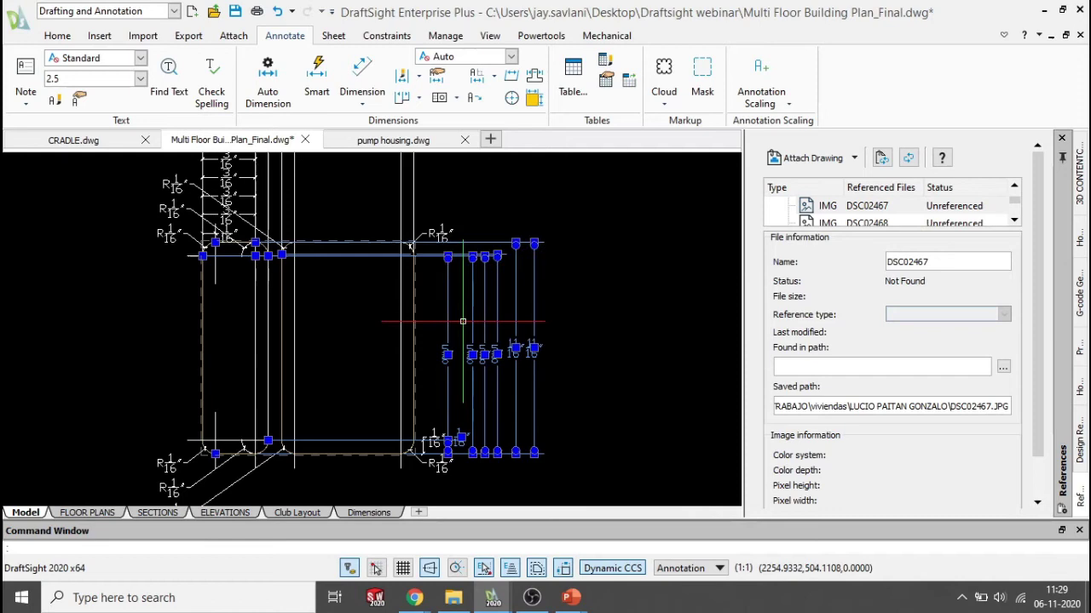
scroll(600, 391, down, 3)
scroll(600, 391, down, 4)
mouse_move(597, 390)
middle_down()
mouse_move(584, 374)
mouse_move(438, 367)
middle_up()
scroll(437, 368, up, 2)
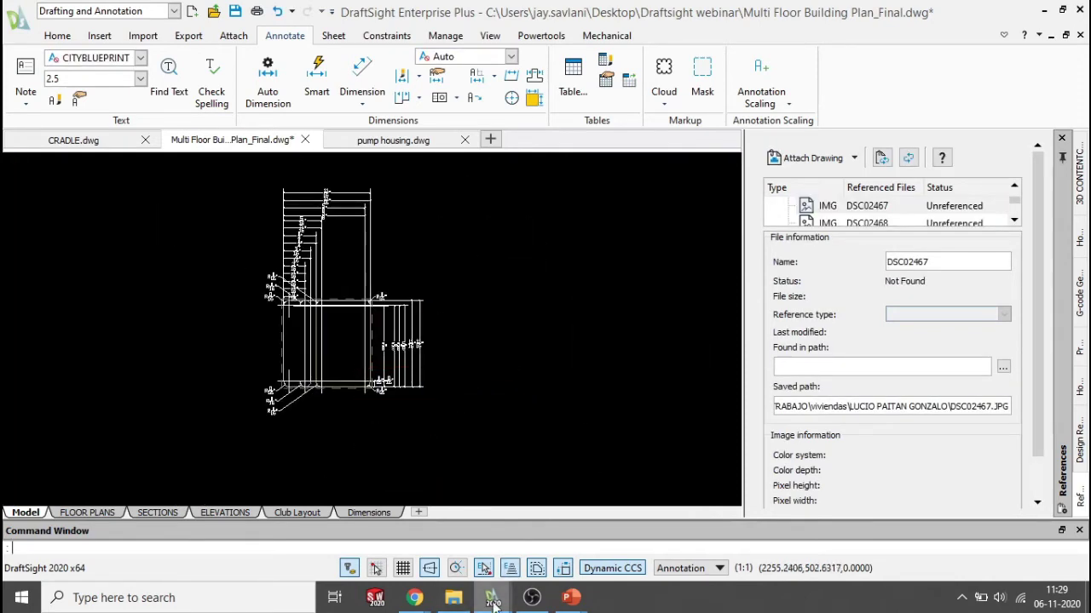
Step: Switch to the PowerPoint slide show and advance from Auto Dimensioning to the Design Resources slide
mouse_move(571, 599)
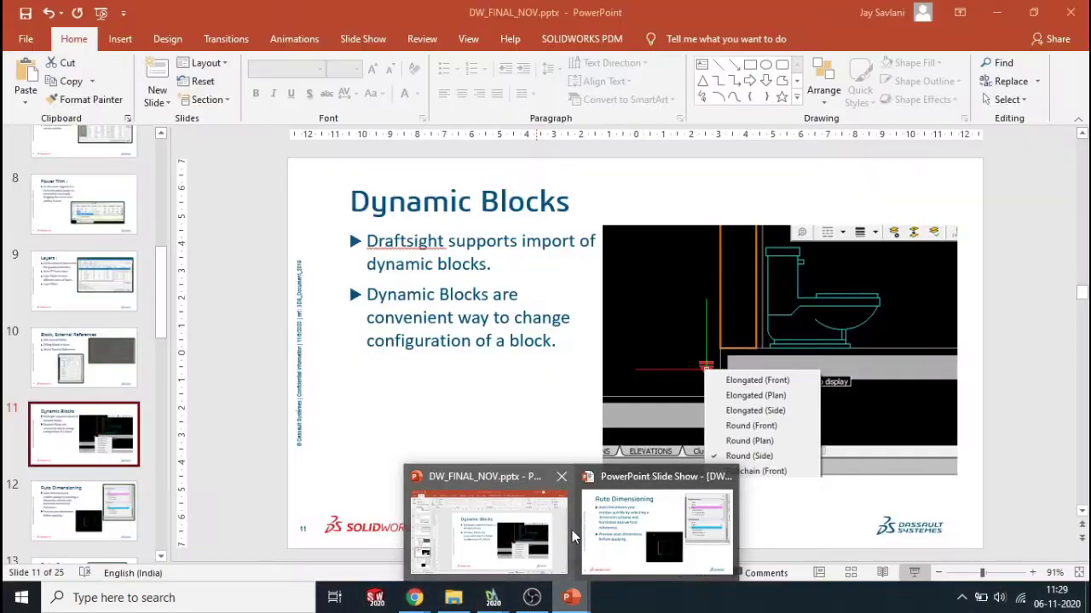
click(613, 528)
key(Right)
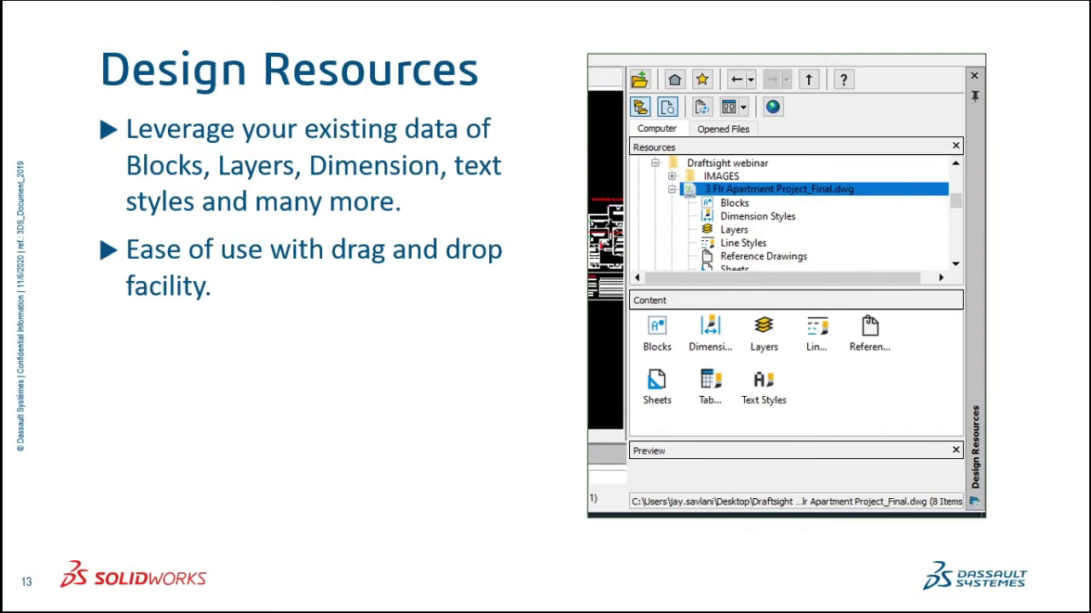
key(alt+Tab)
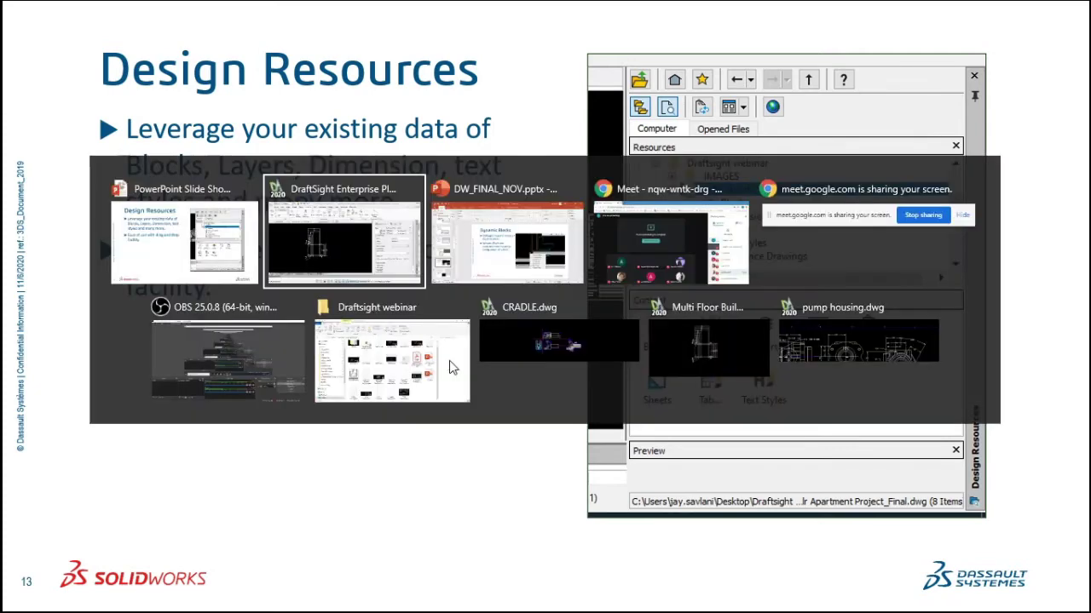
key(alt+Tab)
key(alt+Tab)
key(alt+Tab)
key(alt+Tab)
key(alt+Tab)
key(alt+Tab)
key(alt+Tab)
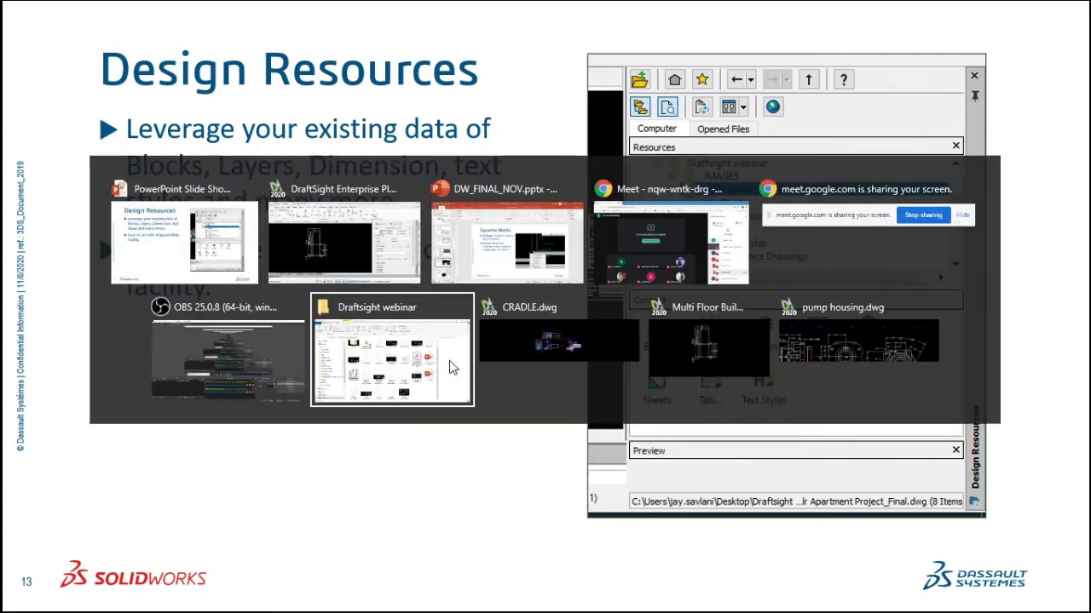
key(alt+Tab)
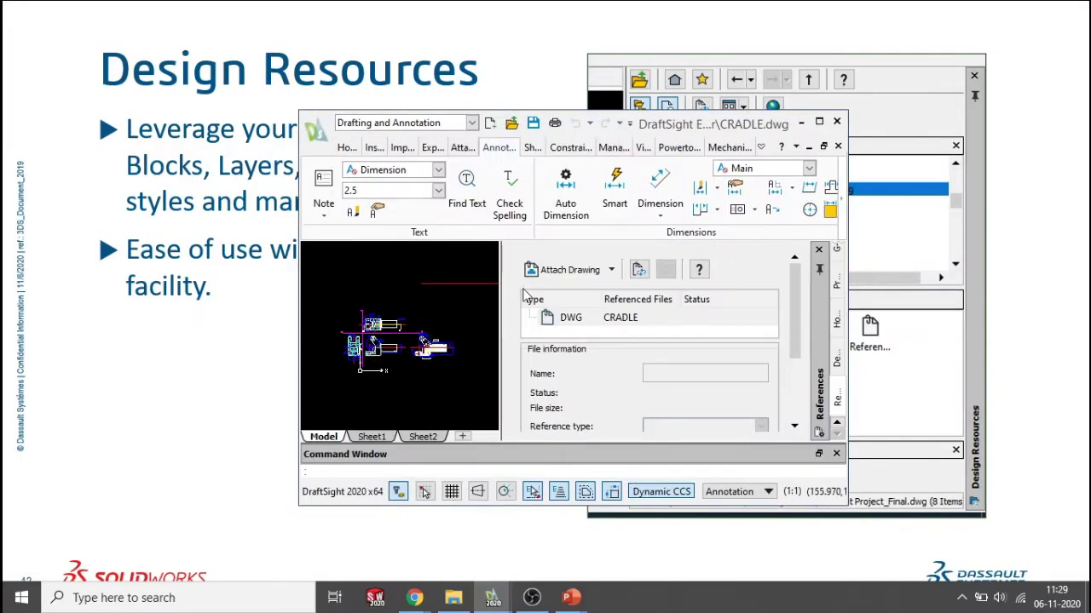
key(alt+space)
key(x)
Step: Switch to the Multi Floor Building Plan_Final.dwg window in DraftSight and maximize it
key(alt+Tab)
key(alt+Tab)
key(alt+Tab)
key(alt+Tab)
key(alt+Tab)
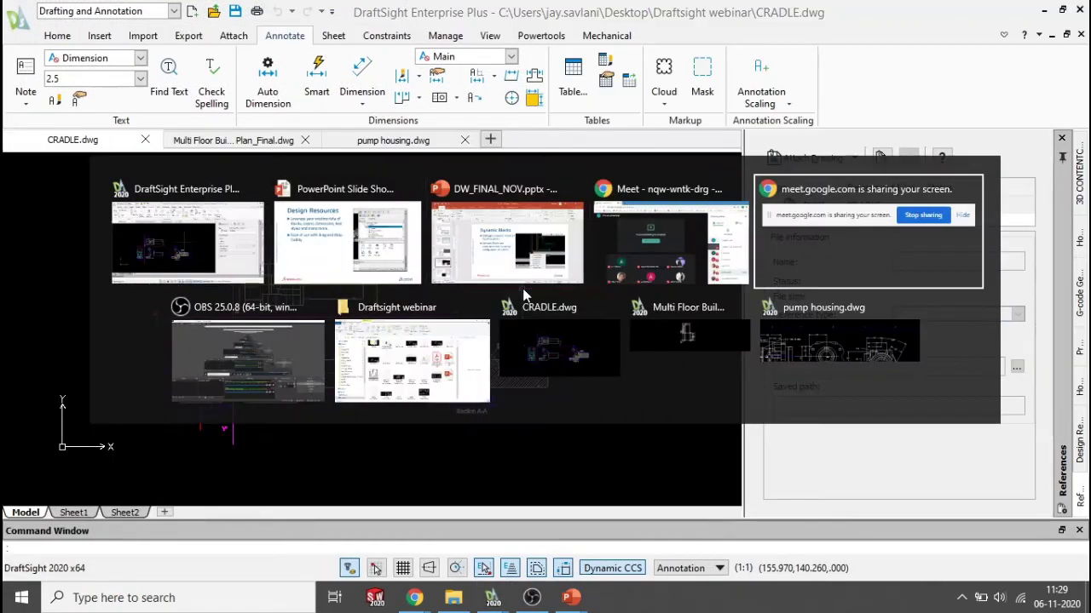
key(alt+Tab)
key(alt+Tab)
key(alt+Tab)
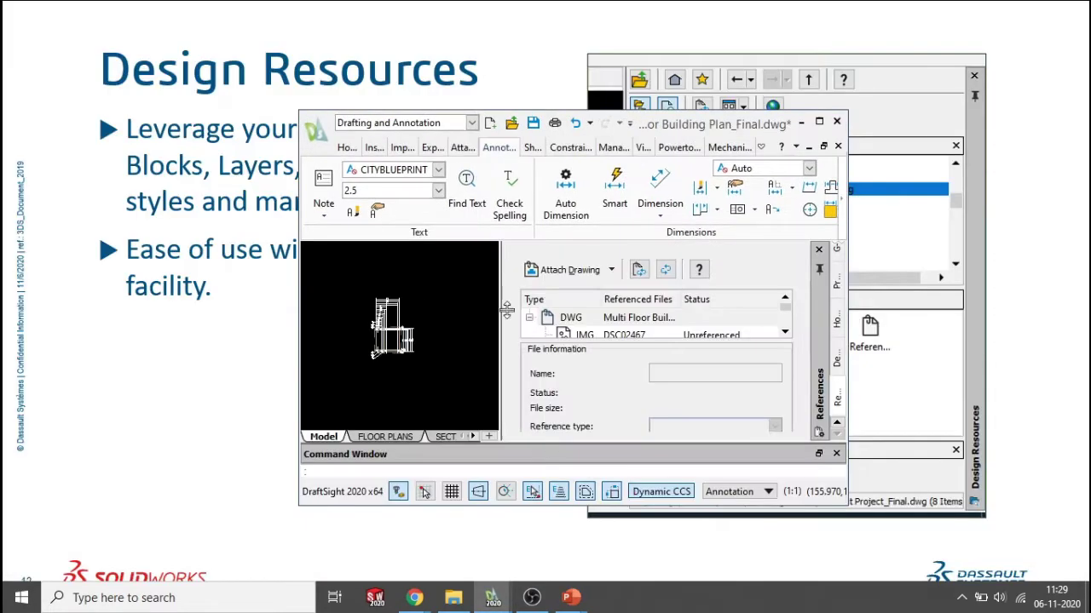
key(alt+space)
key(x)
Step: Show the Design Resources palette and select 3 Flr Apartment Project_Final.dwg in the Draftsight webinar folder
scroll(609, 326, down, 9)
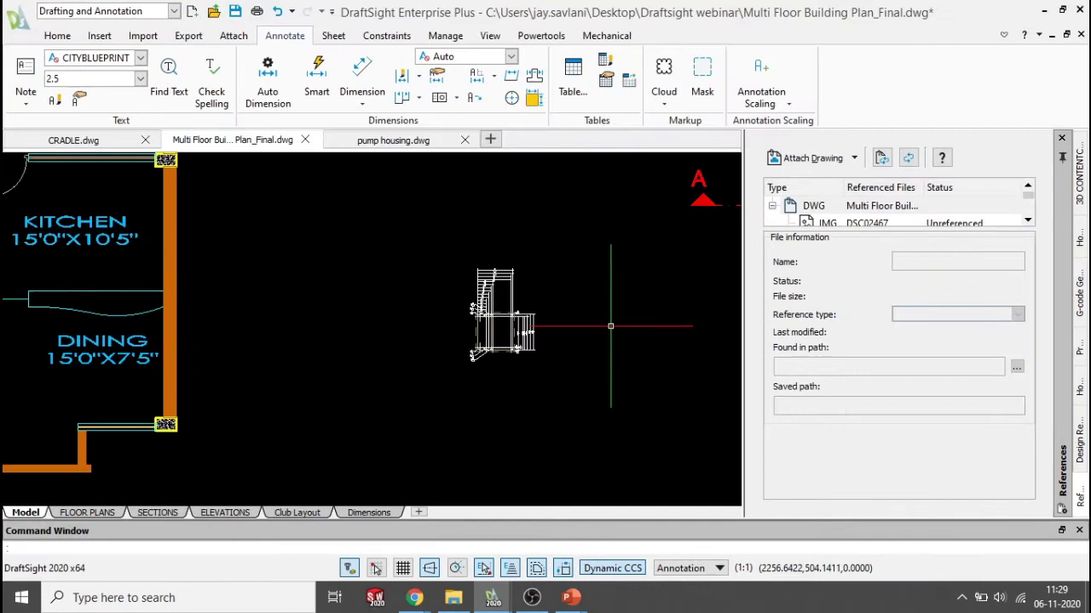
middle_drag(602, 326, 259, 326)
scroll(453, 328, down, 4)
middle_drag(612, 333, 332, 311)
scroll(434, 316, up, 2)
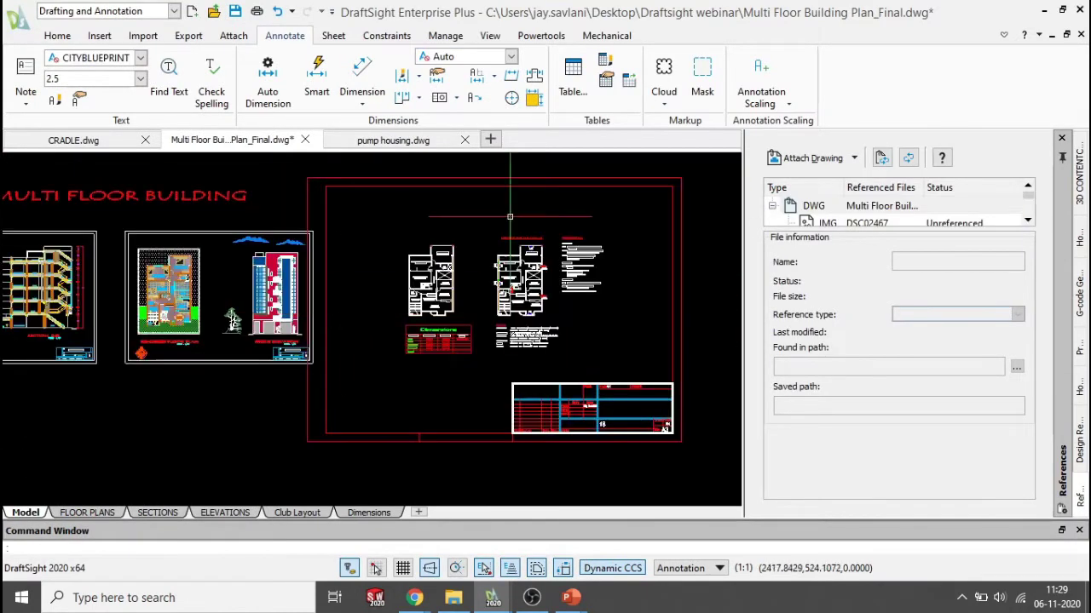
right_click(970, 102)
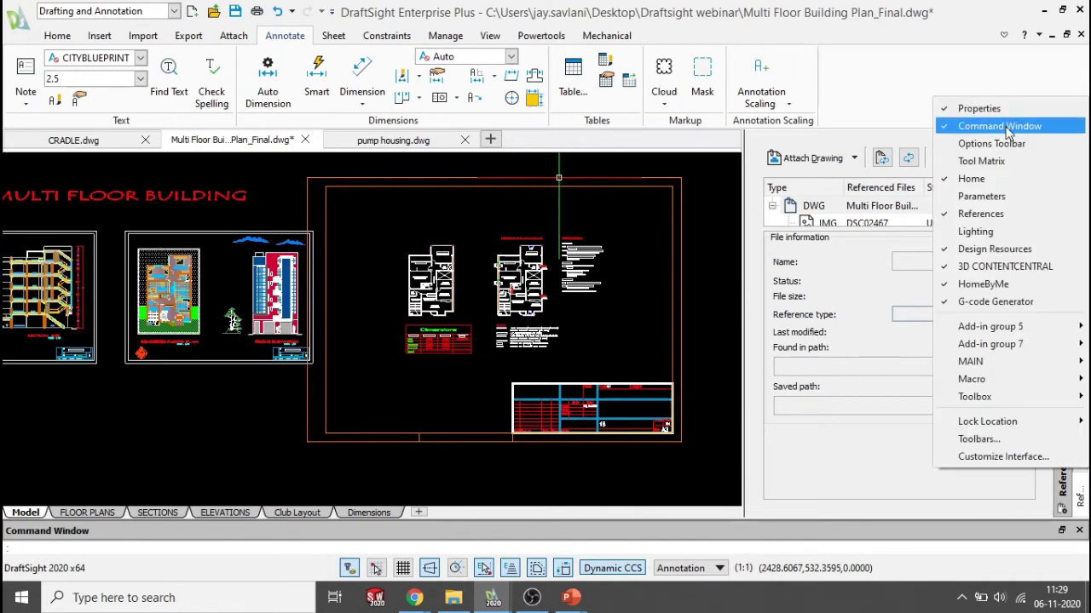
click(1011, 248)
right_click(965, 66)
click(1014, 215)
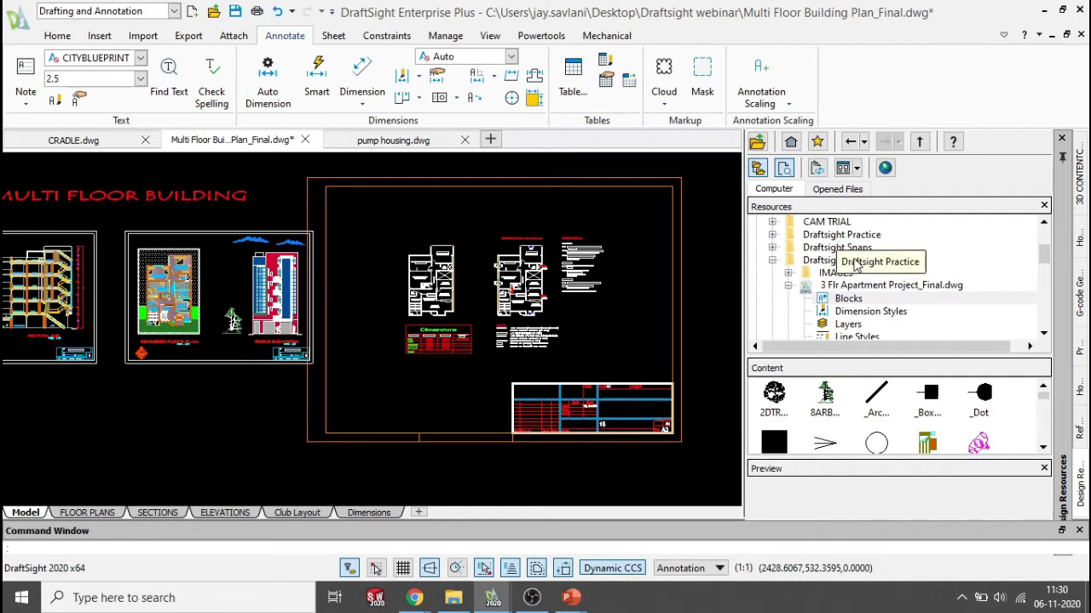
click(865, 287)
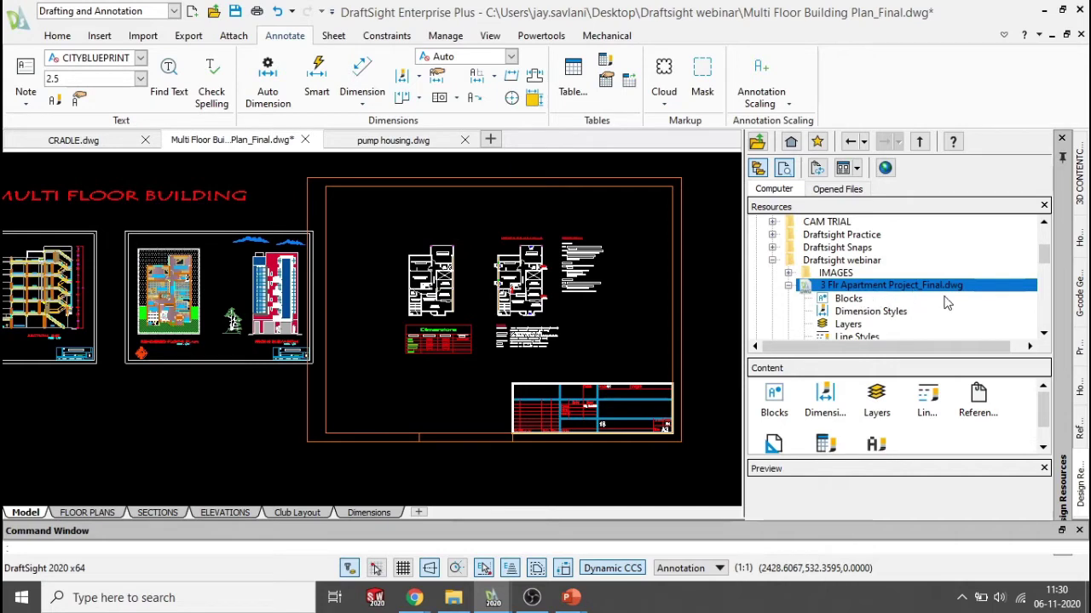
Step: Collapse 3 Flr Apartment Project_Final.dwg in the resource tree and enlarge the Content area to fit all its resource categories
drag(918, 462, 901, 397)
drag(901, 287, 873, 322)
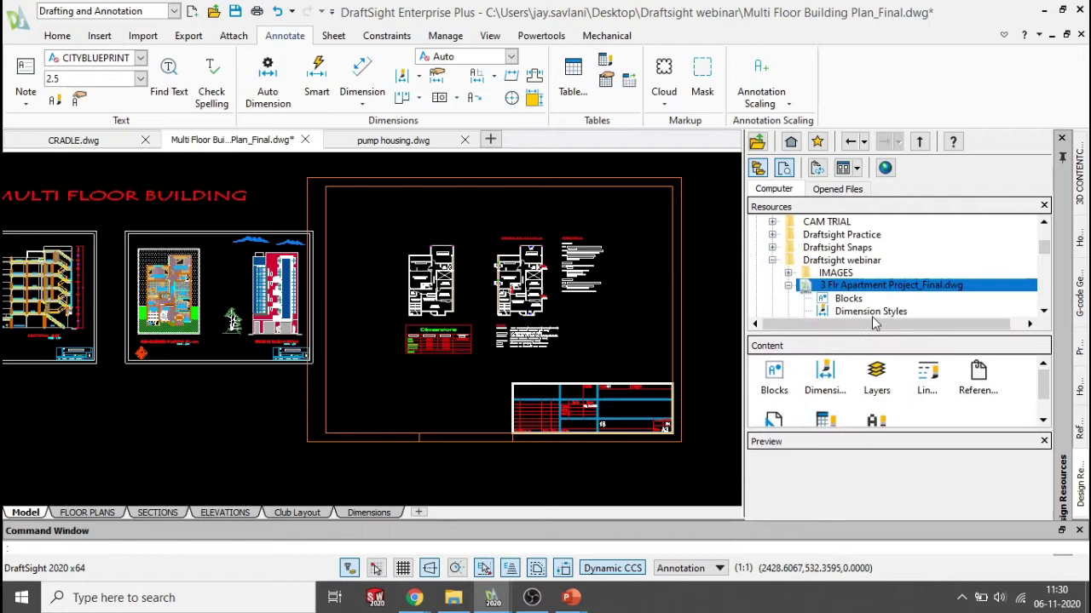
double_click(852, 287)
scroll(851, 295, down, 1)
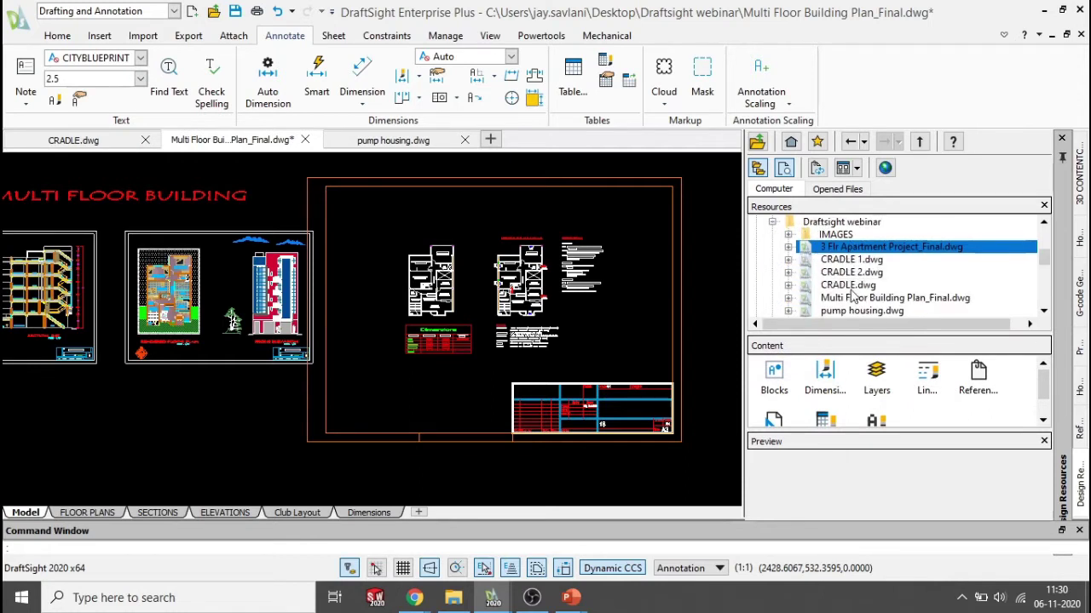
drag(956, 431, 954, 462)
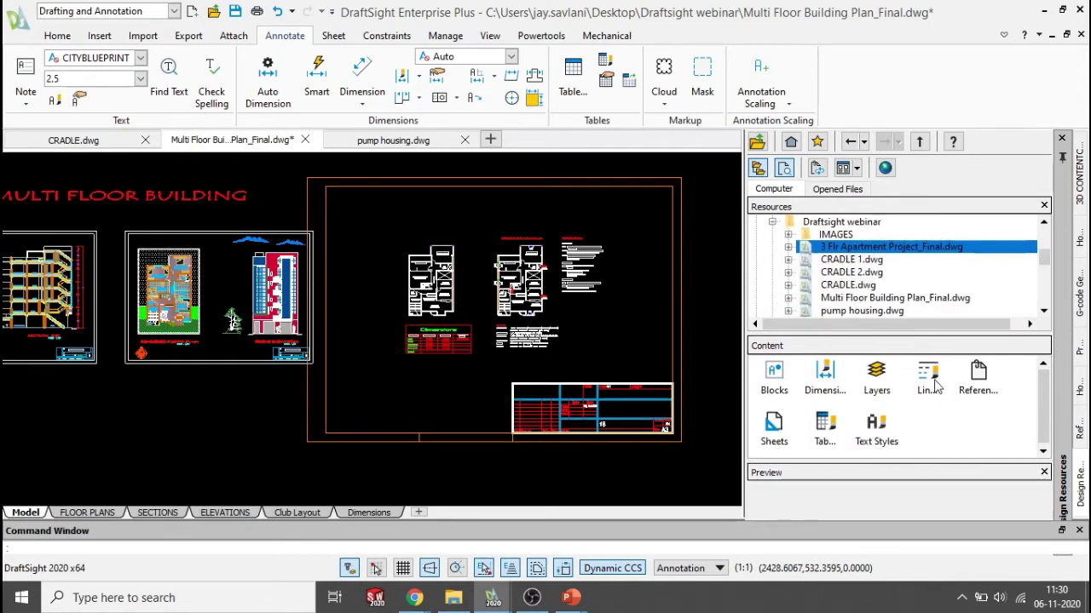
drag(931, 337, 927, 300)
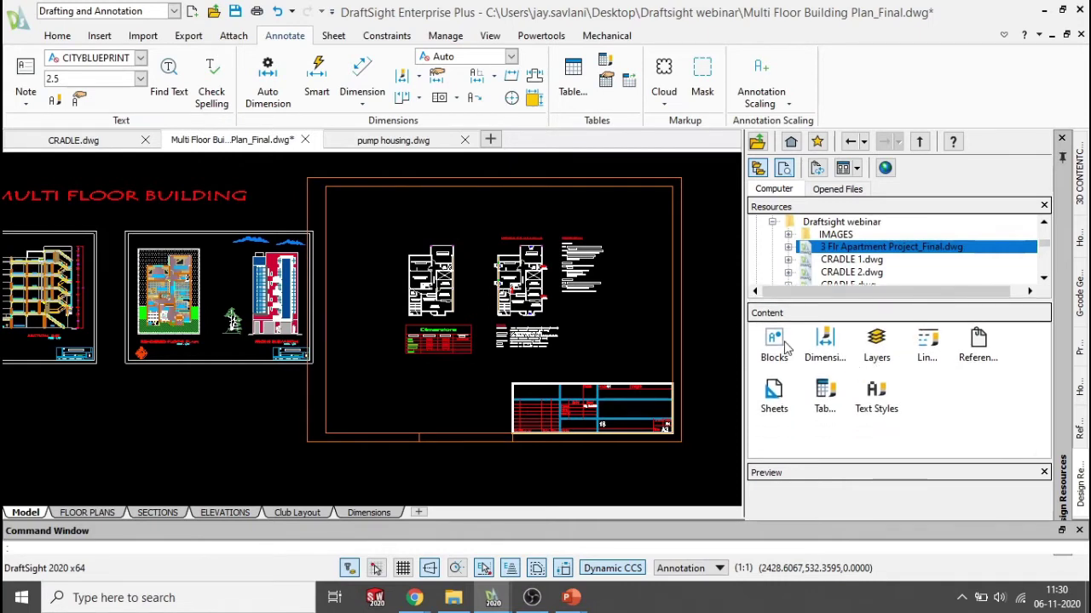
Step: Point out the dimension style, layer, line style, text style and table style categories of 3 Flr Apartment Project_Final.dwg one by one
click(824, 343)
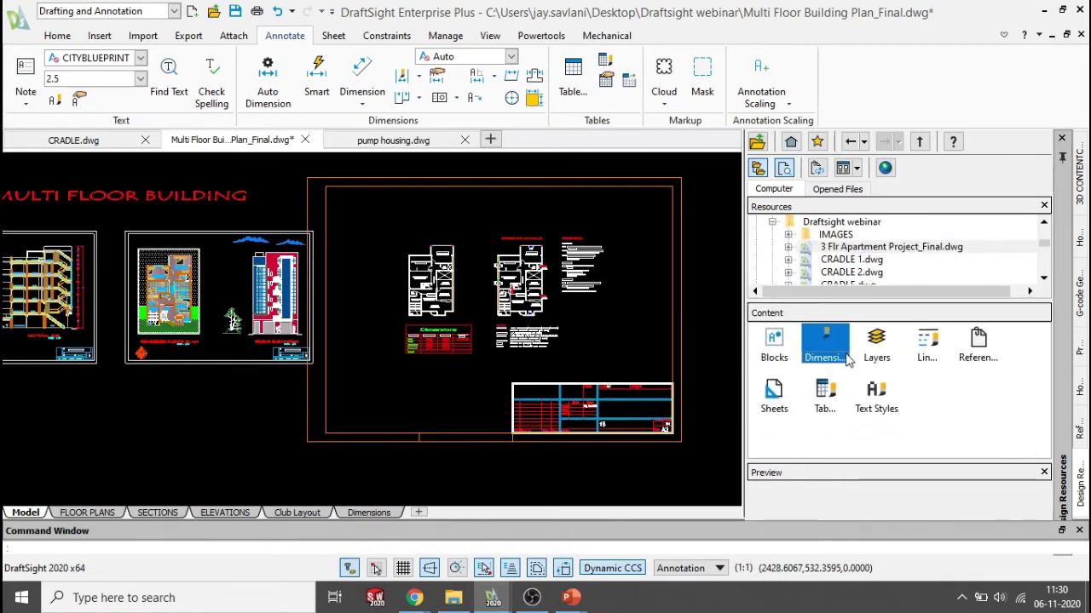
click(885, 359)
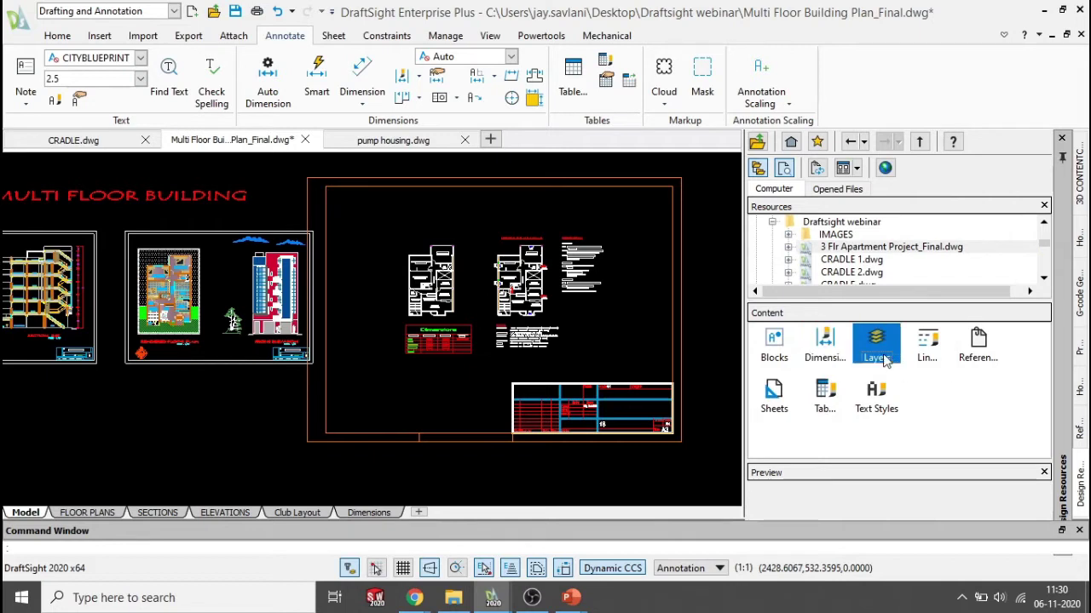
click(930, 361)
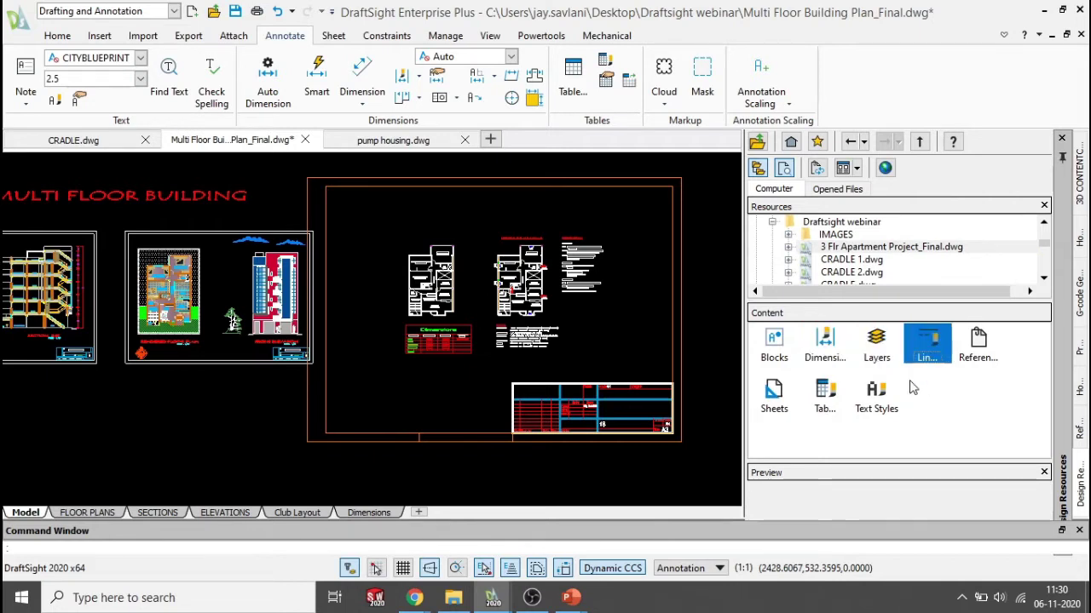
click(890, 406)
click(835, 403)
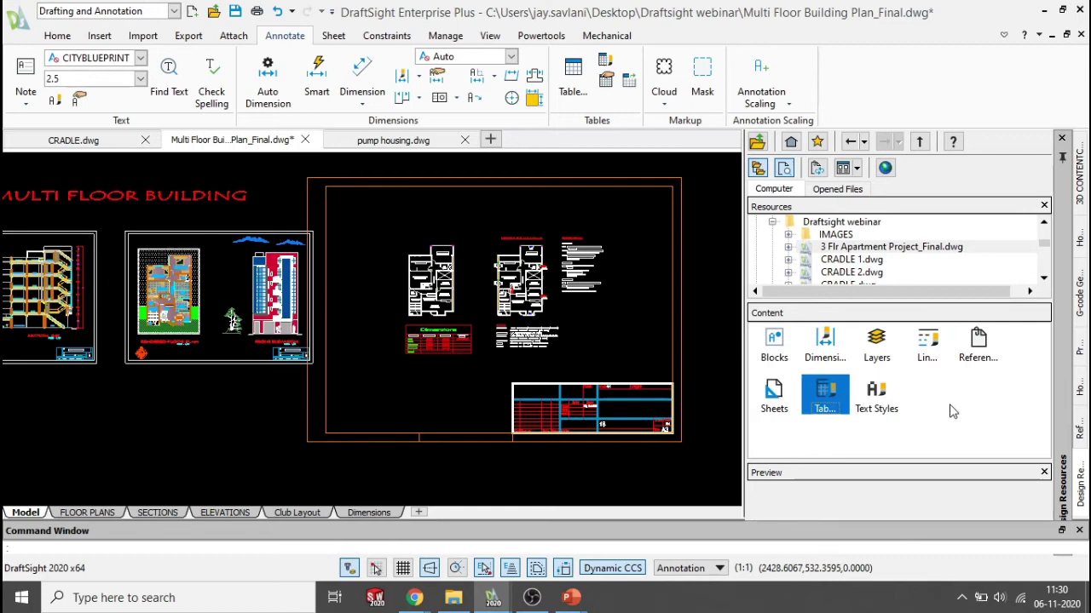
Step: Open the Blocks category of 3 Flr Apartment Project_Final.dwg and look through its block thumbnails
double_click(775, 339)
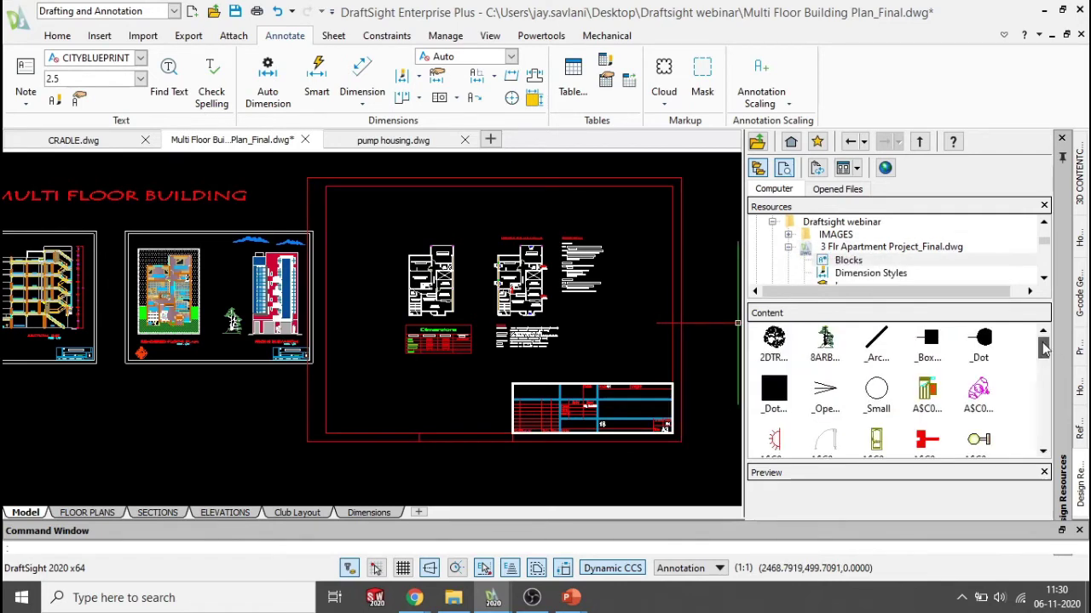
drag(1044, 349, 1045, 382)
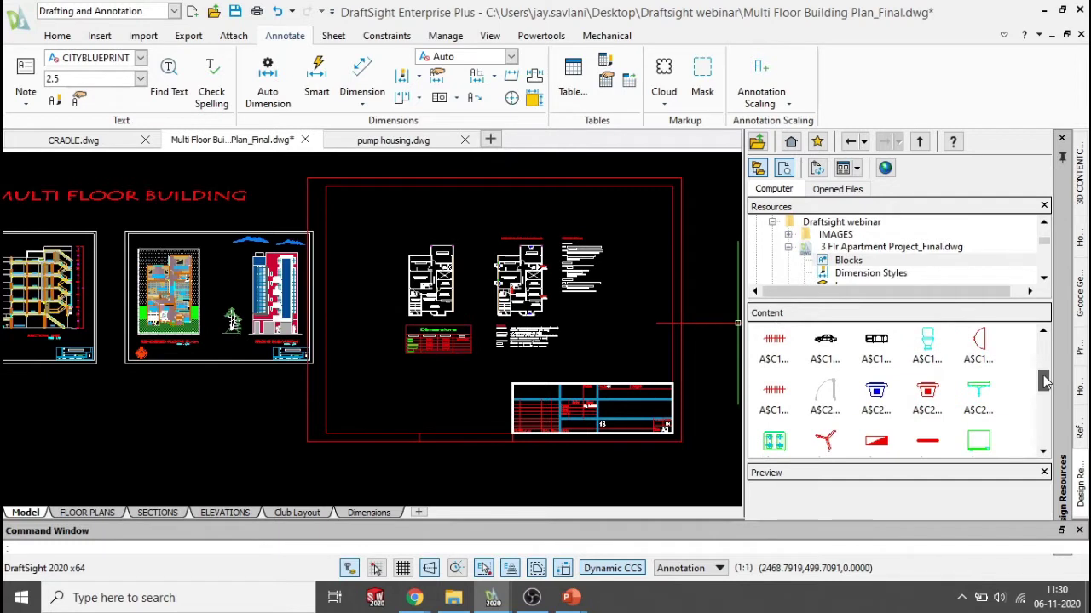
drag(1045, 383, 1038, 330)
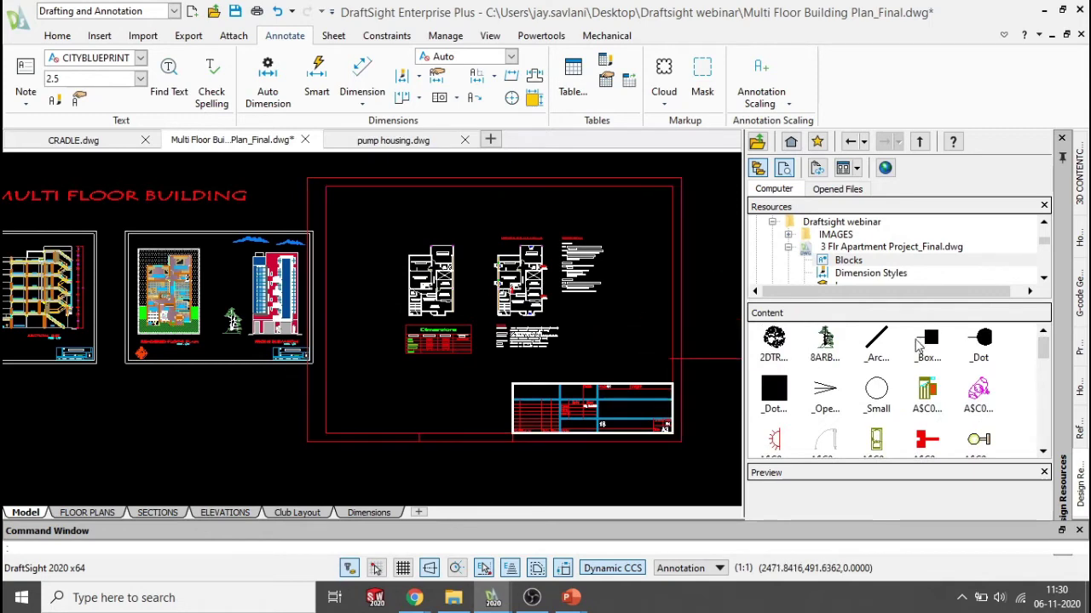
drag(935, 390, 629, 333)
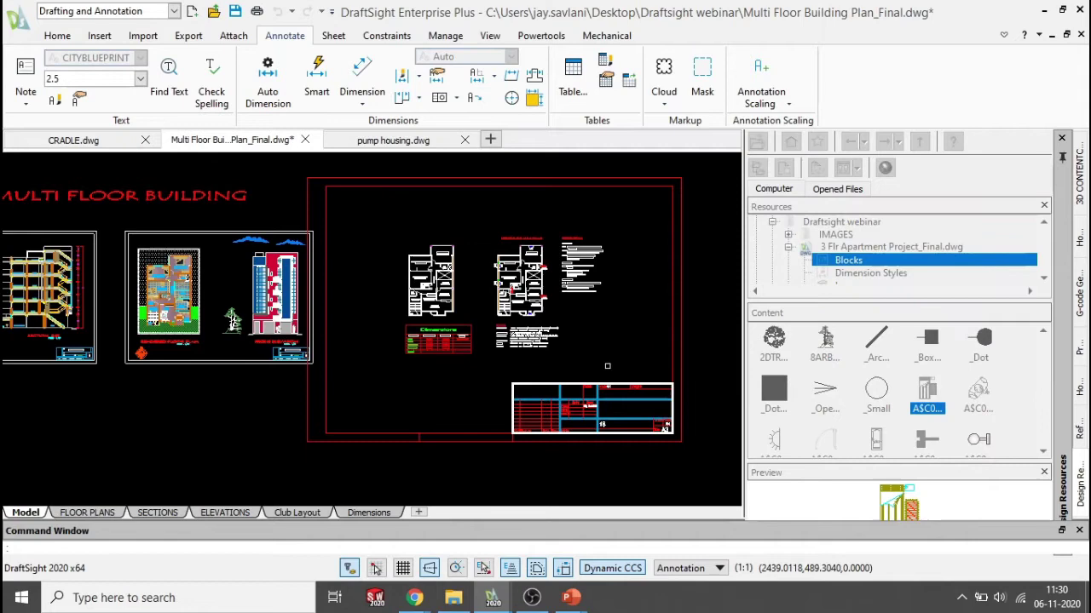
scroll(607, 375, down, 3)
middle_drag(606, 375, 562, 363)
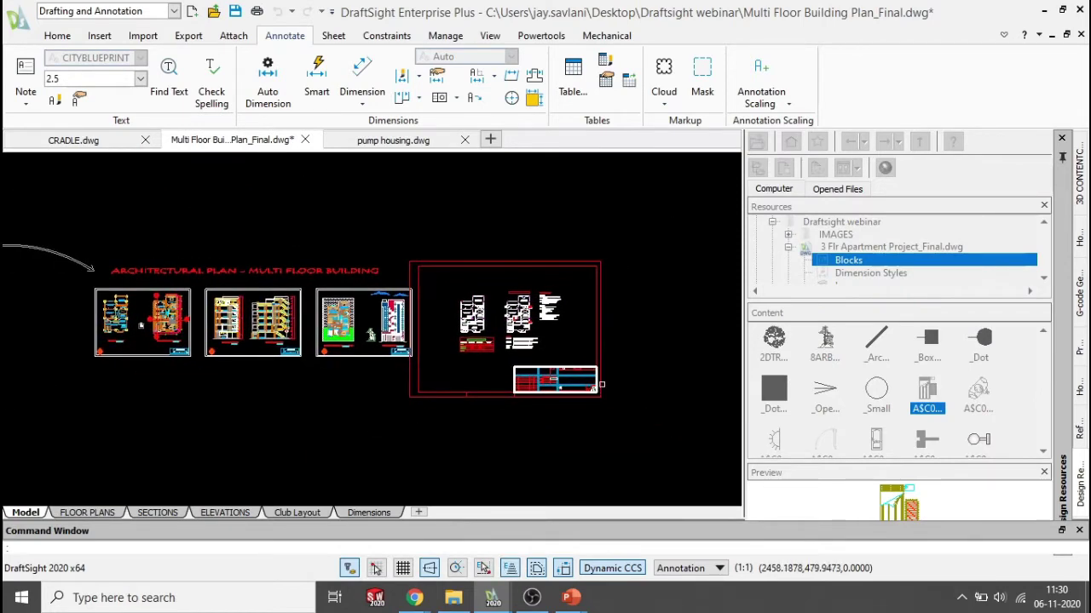
key(Escape)
Step: List the line styles stored in 3 Flr Apartment Project_Final.dwg
scroll(914, 274, down, 1)
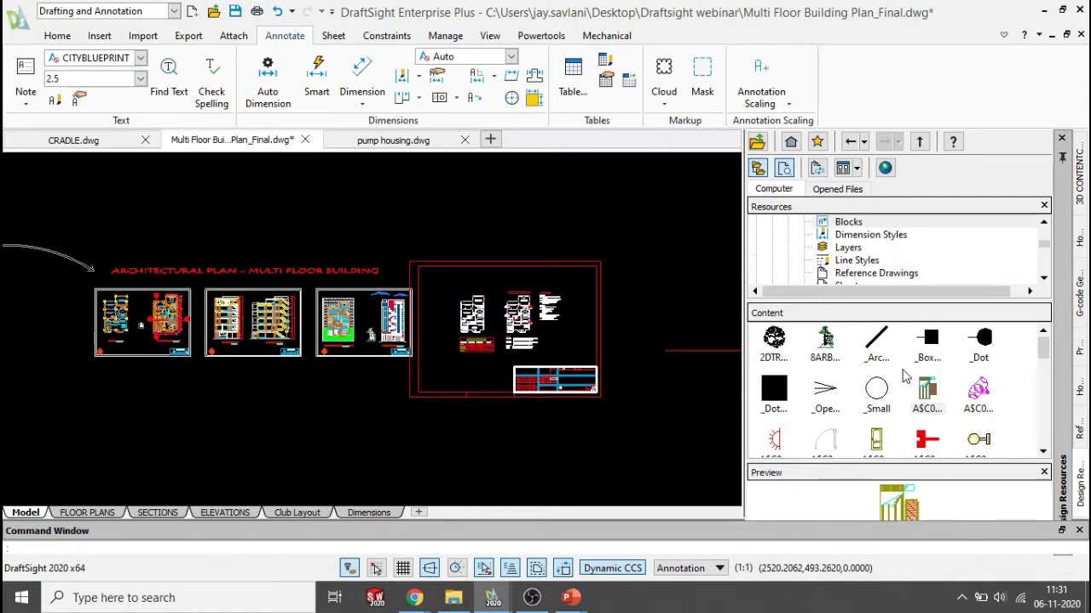
click(869, 265)
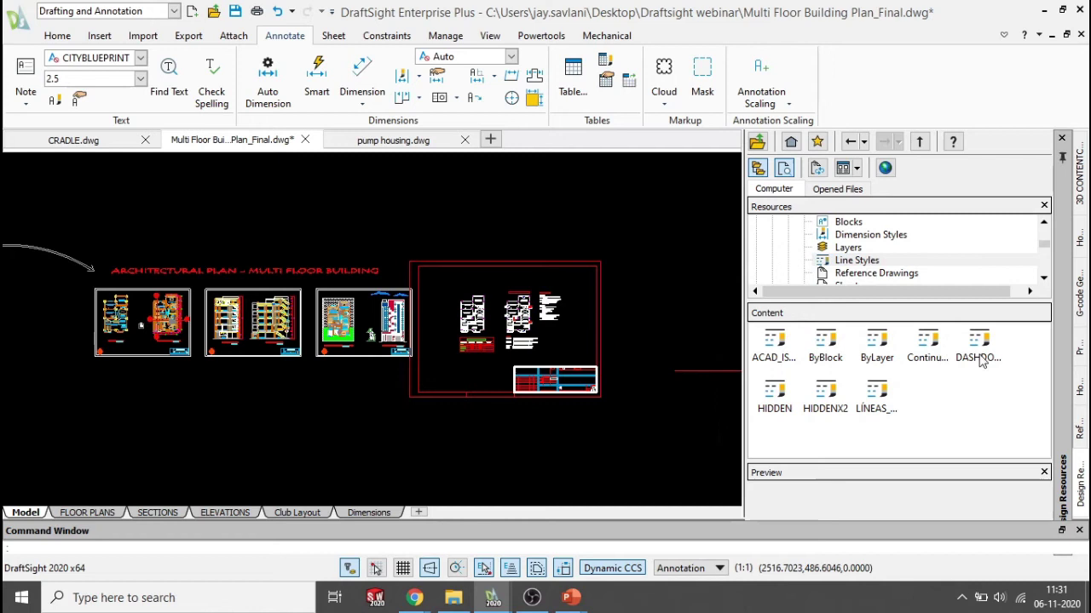
scroll(568, 356, up, 2)
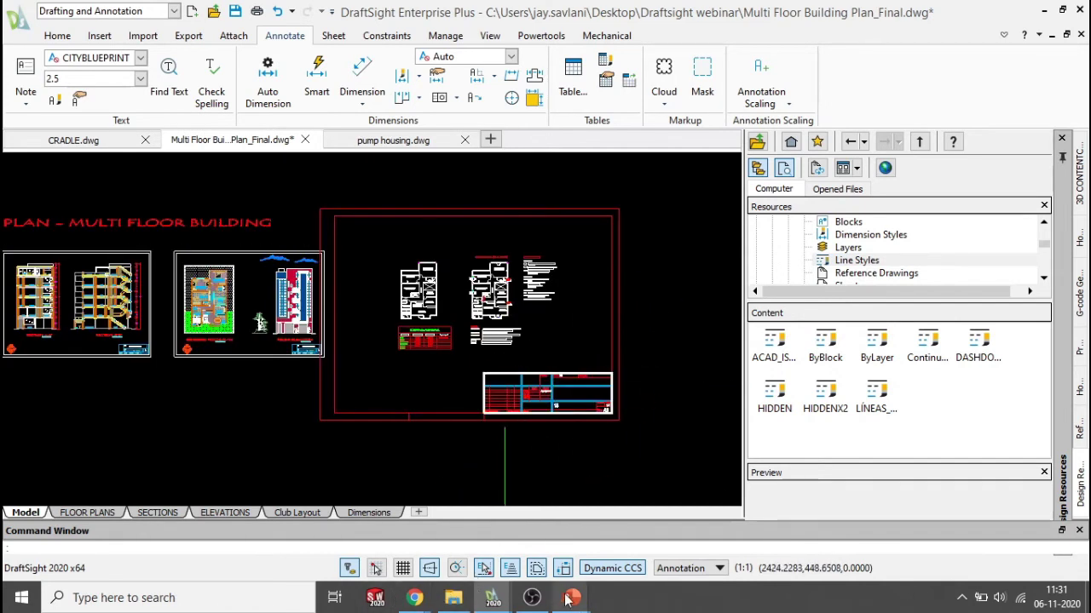
Step: Switch to the PowerPoint slide show and advance from the Design Resources slide to the Image Tracer slide
mouse_move(570, 599)
click(656, 524)
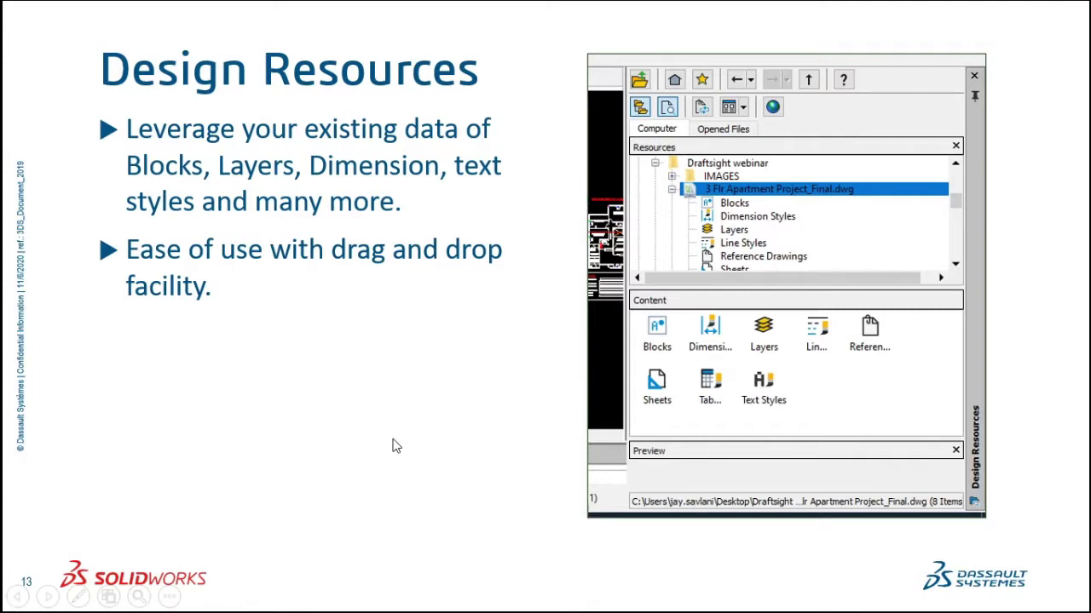
click(394, 445)
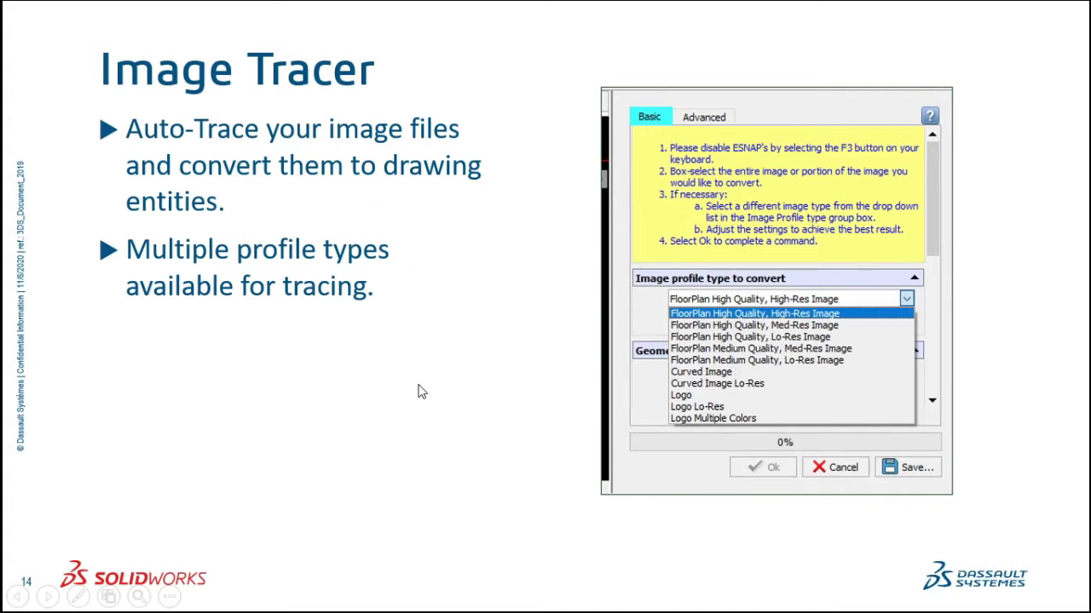
Step: Switch from the slide show back to the Multi Floor Building Plan_Final.dwg window in DraftSight
key(alt+Tab)
key(alt+Tab)
key(alt+Tab)
key(alt+Tab)
key(alt+Tab)
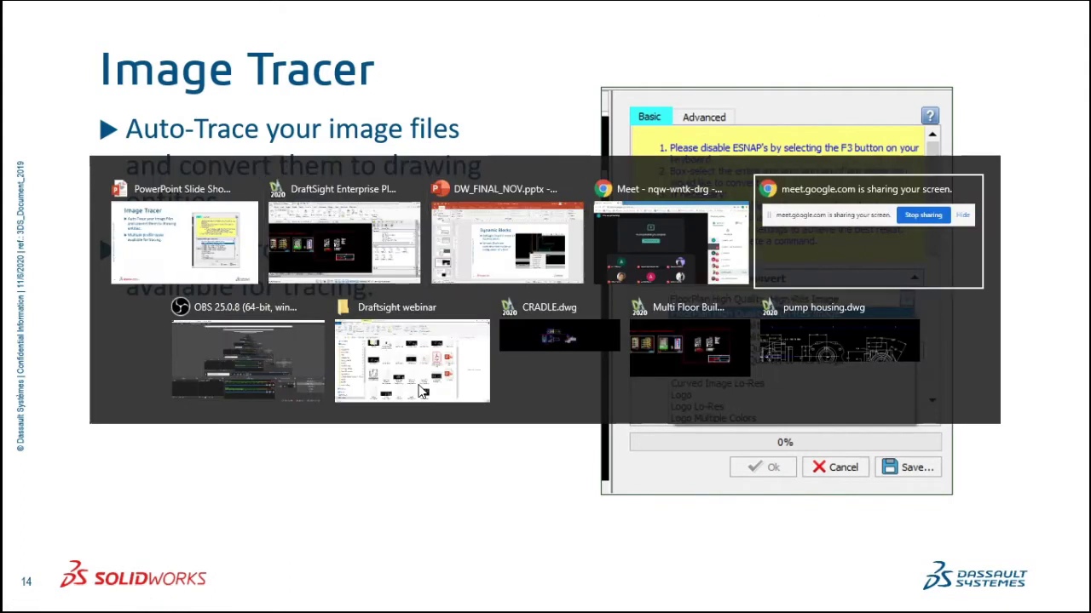
key(alt+Tab)
key(alt+Tab)
key(alt+Tab)
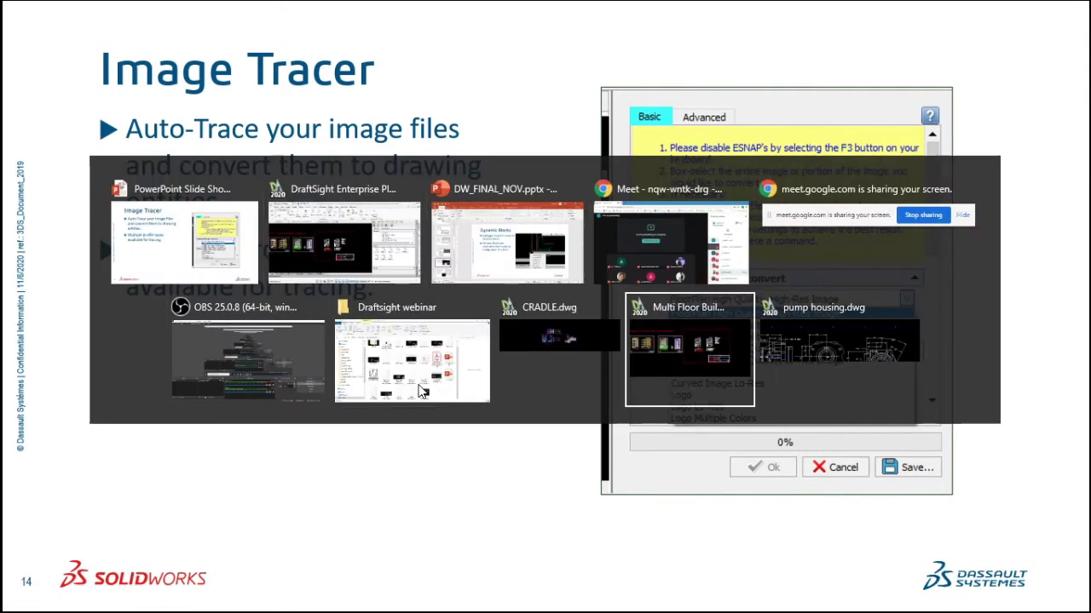
Step: Start attaching an image and choose Floor plan 2.jpg from the Draftsight webinar folder, accepting the attachment options
scroll(635, 438, up, 3)
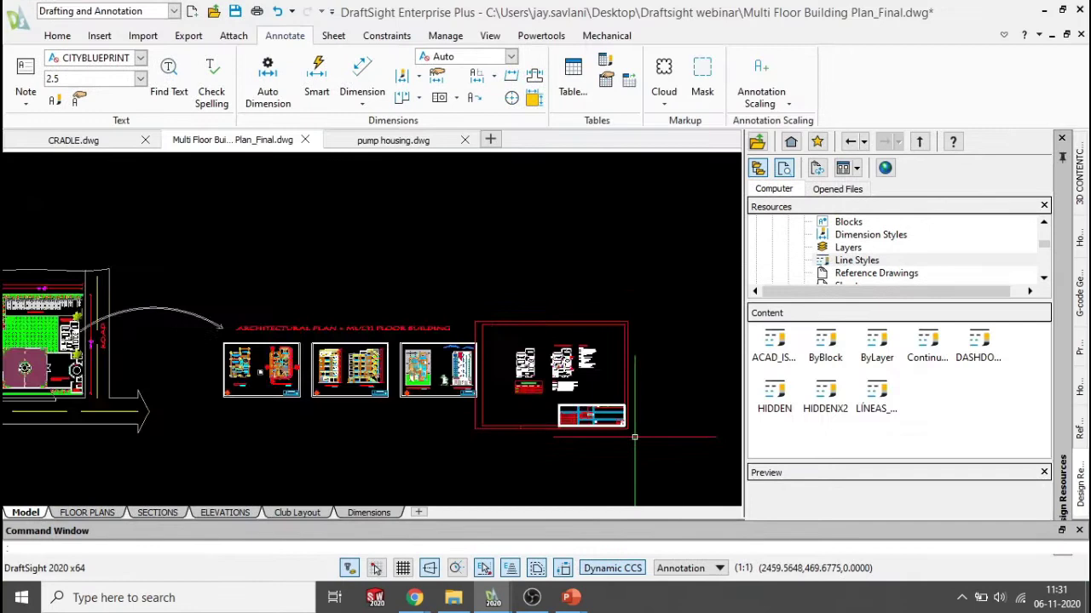
scroll(623, 392, down, 4)
mouse_move(624, 392)
middle_down()
mouse_move(341, 329)
mouse_move(397, 328)
middle_up()
scroll(342, 328, up, 6)
scroll(344, 323, up, 1)
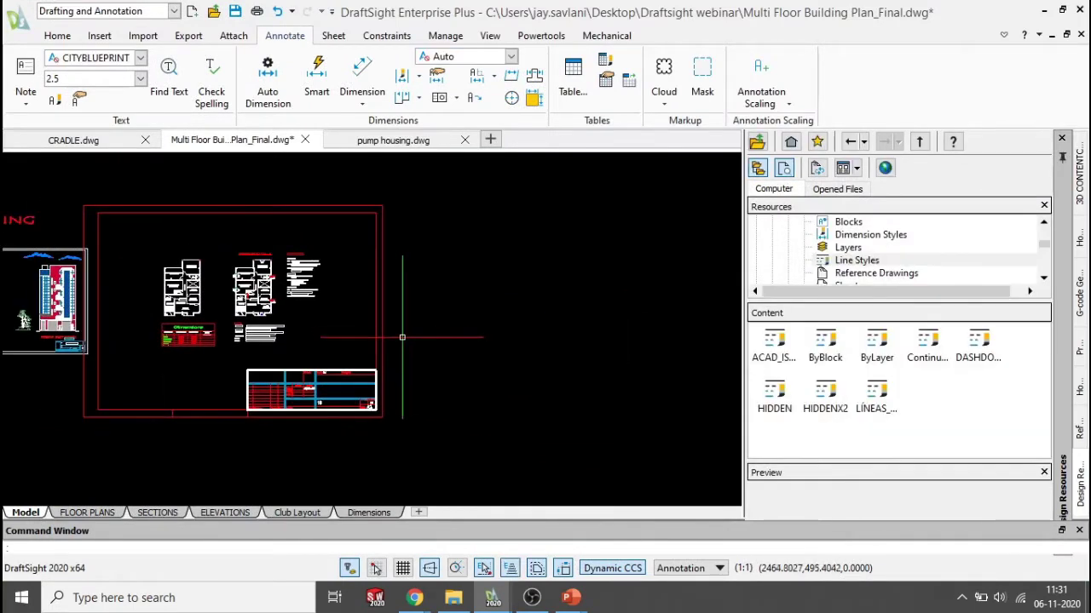
click(233, 35)
click(155, 81)
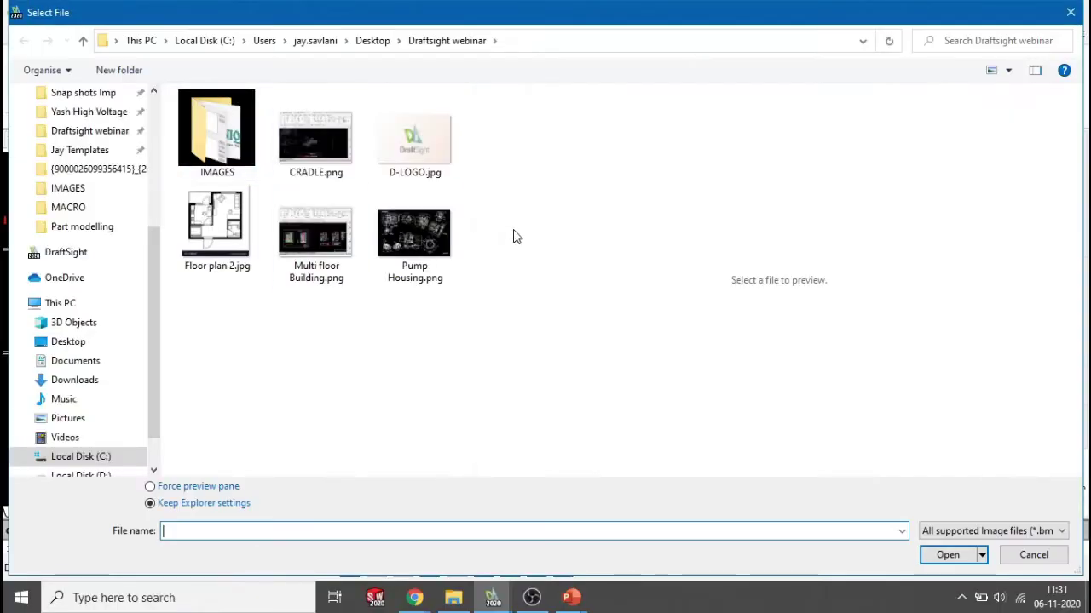
click(216, 223)
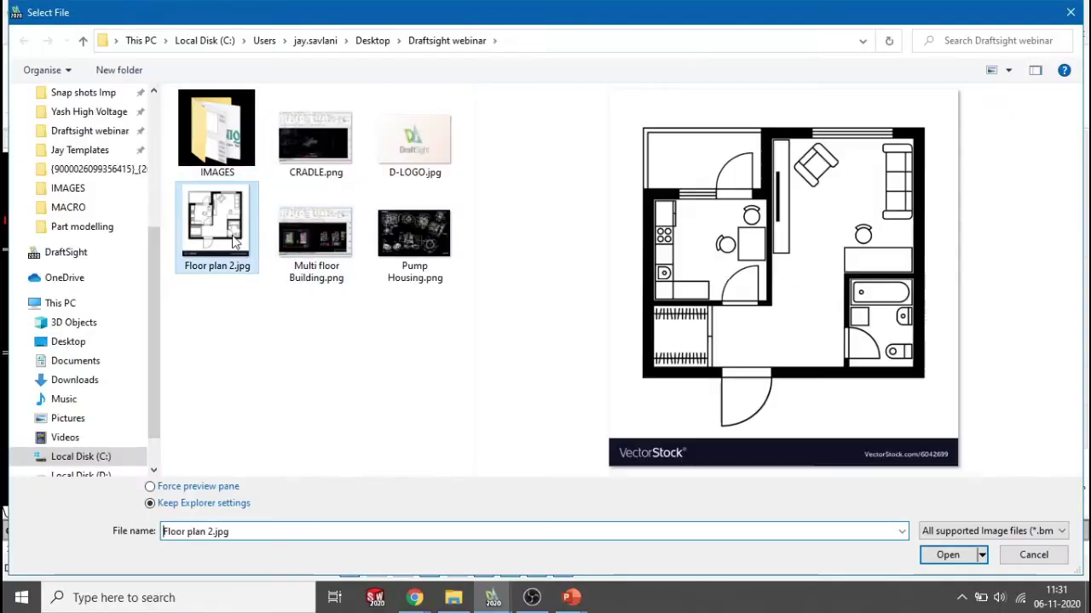
click(947, 555)
click(577, 434)
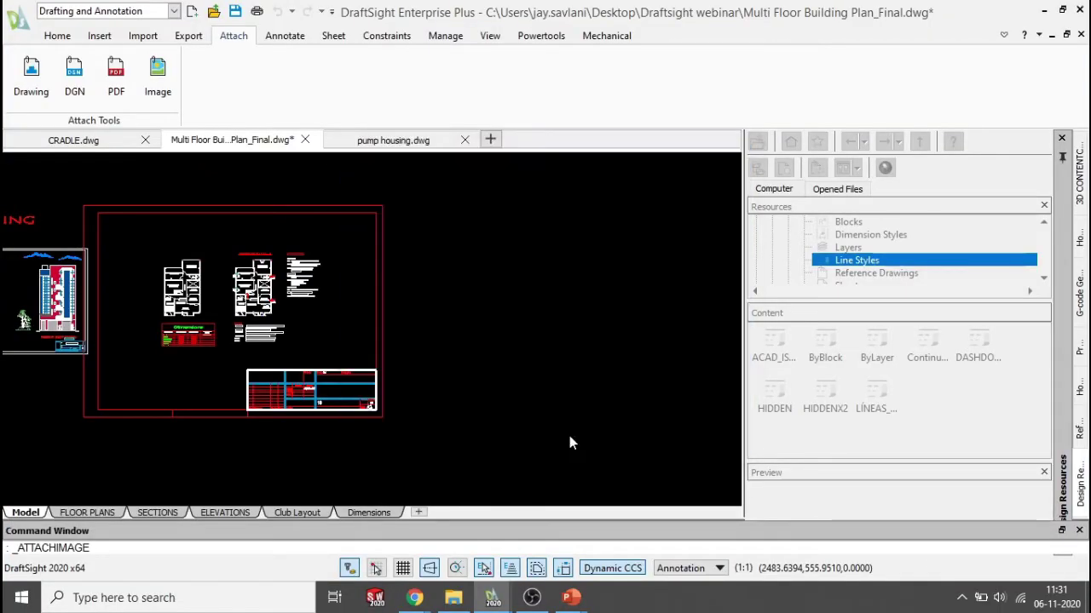
Step: Place the floor plan image in the empty area just beyond the last drawing sheet at a scale of 0.2
click(397, 418)
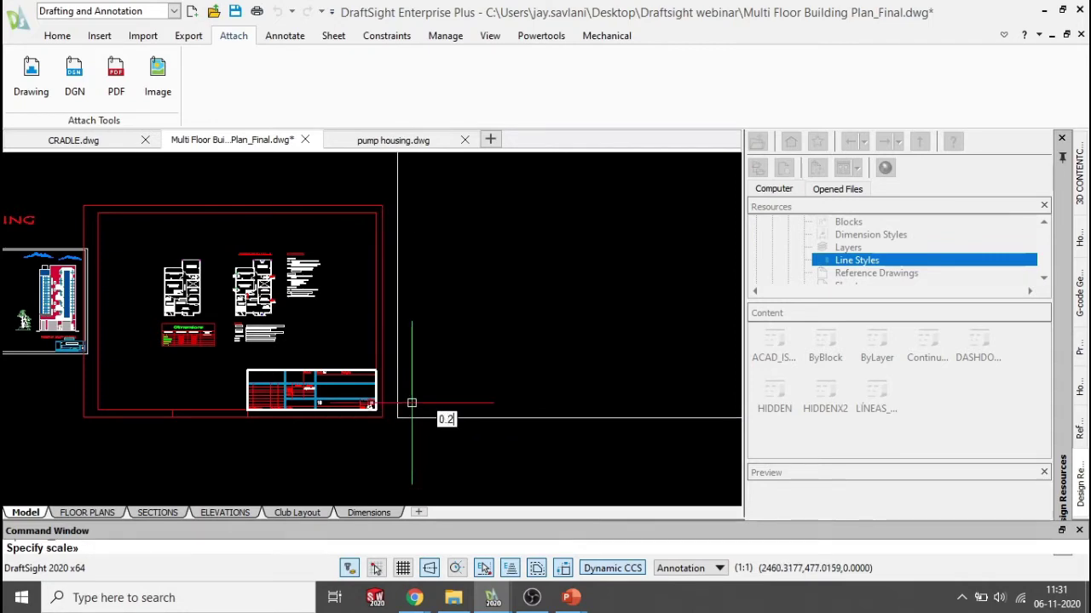
key(Return)
scroll(511, 330, down, 3)
middle_drag(524, 328, 451, 350)
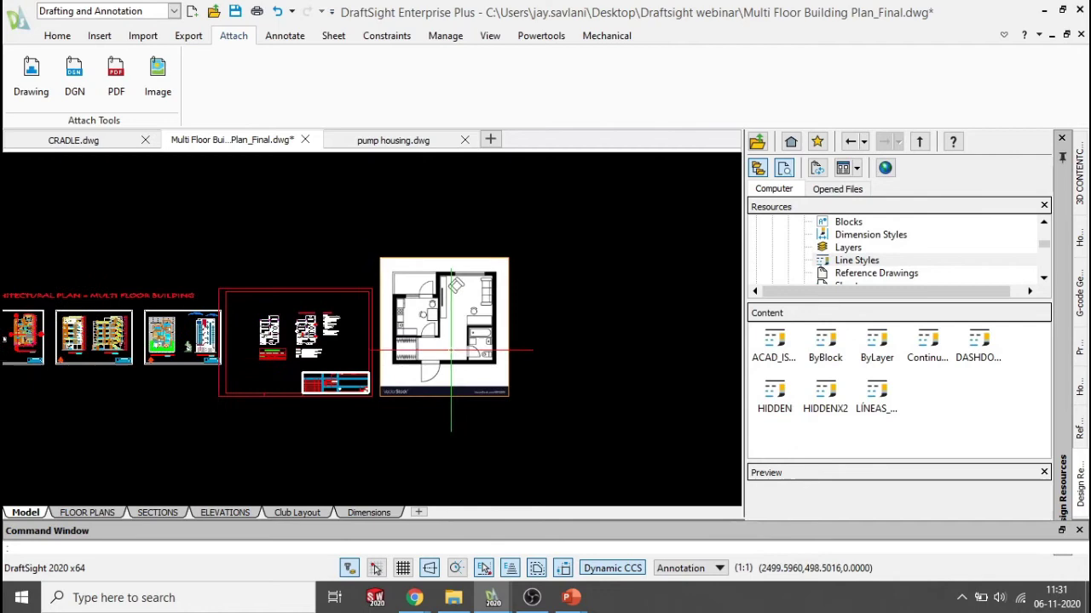
scroll(451, 350, up, 3)
scroll(451, 350, down, 2)
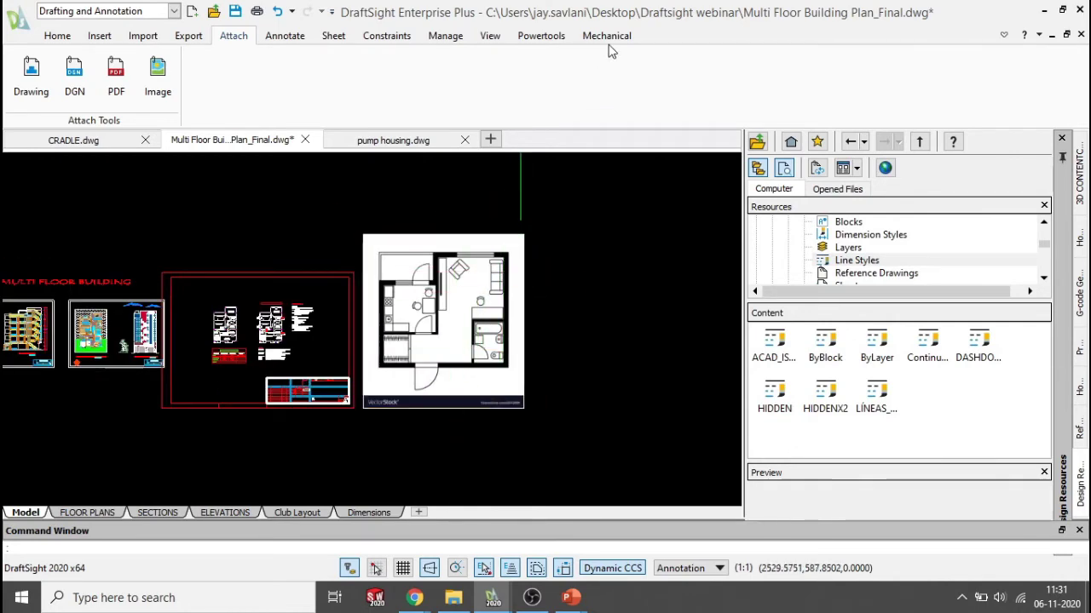
Step: Start ImageTracer and set the image profile type to Curved Image
click(542, 40)
click(155, 75)
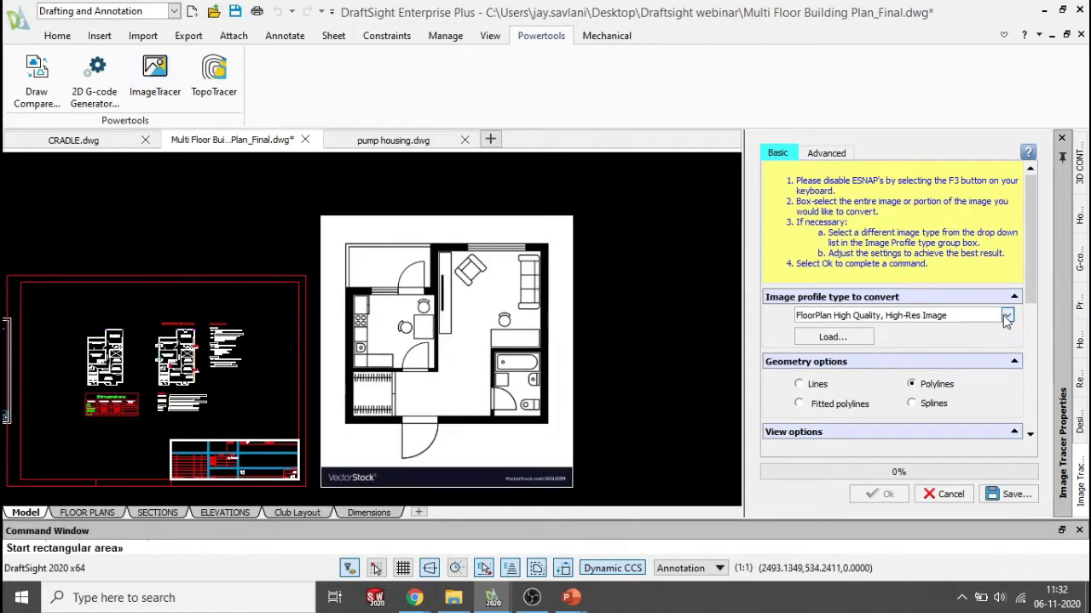
click(1006, 316)
click(981, 389)
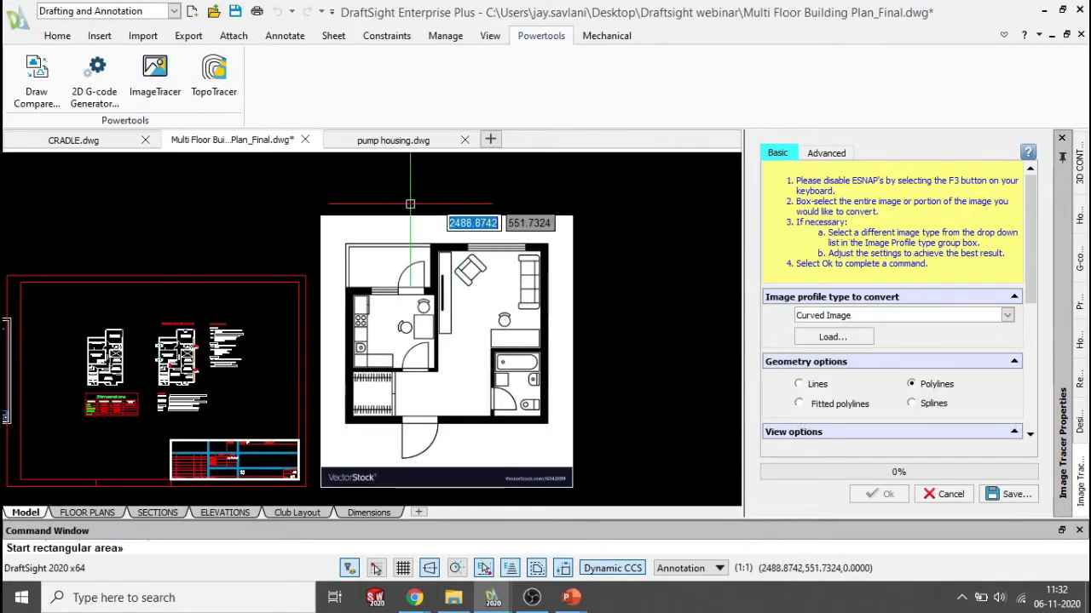
Step: Enclose the entire floor plan image in the tracing area and accept the conversion to polylines
click(313, 217)
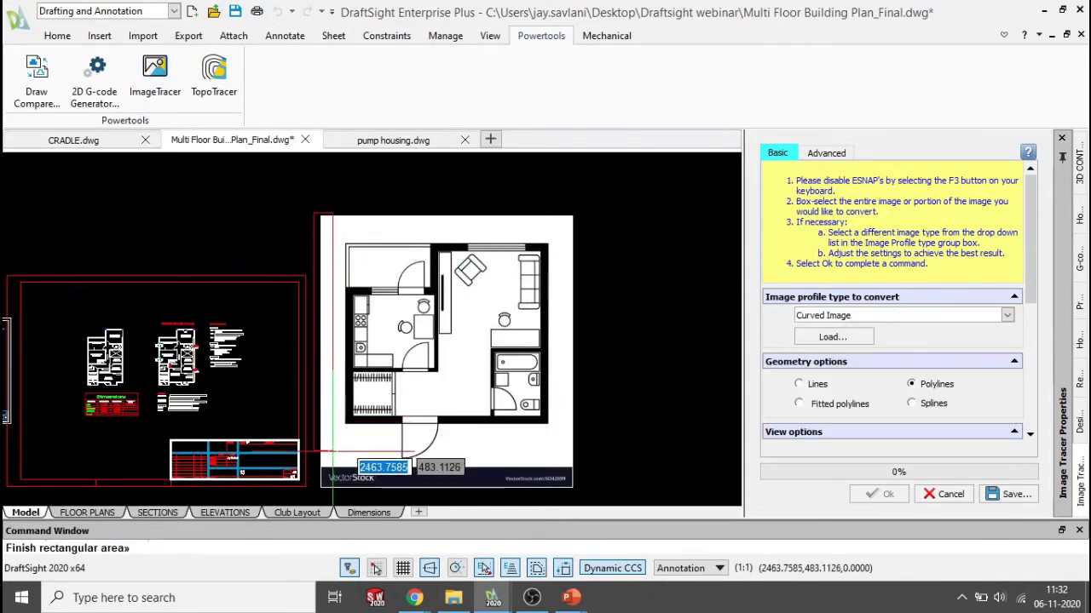
click(578, 494)
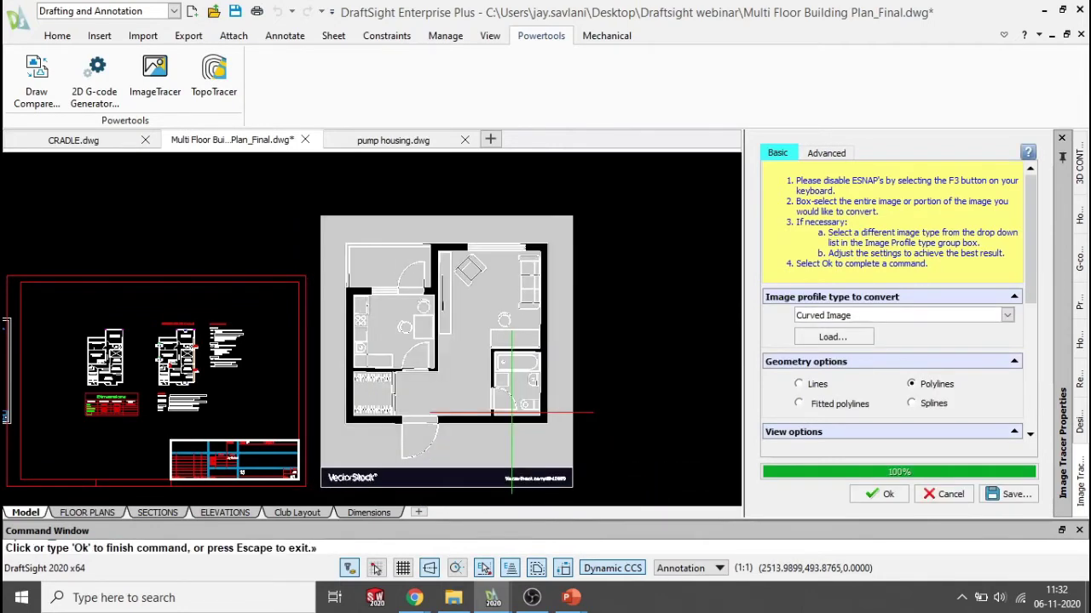
scroll(610, 378, down, 1)
scroll(610, 377, down, 1)
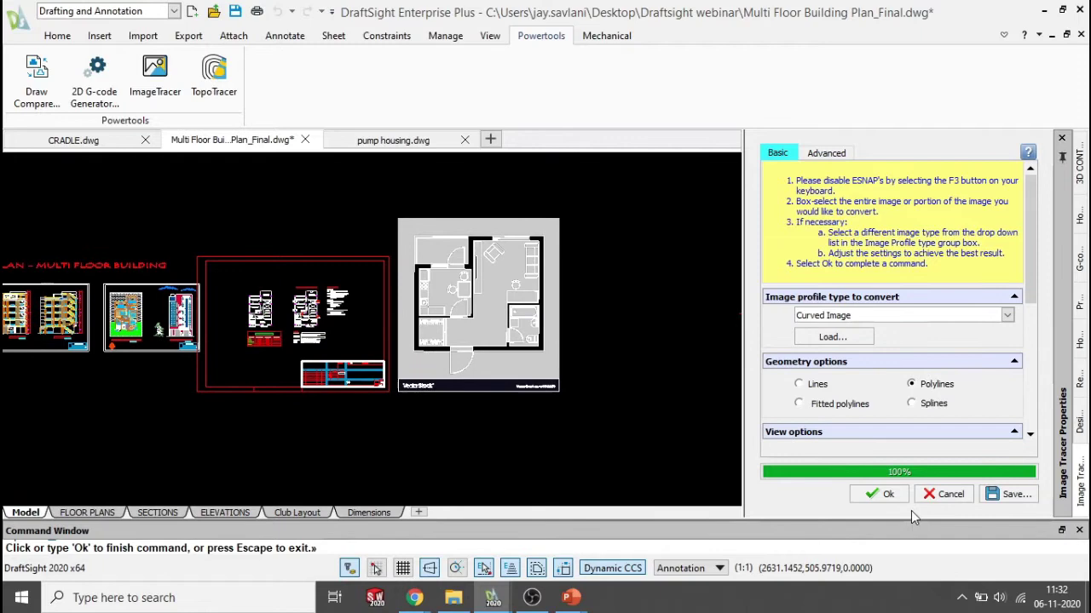
click(886, 494)
scroll(563, 298, up, 1)
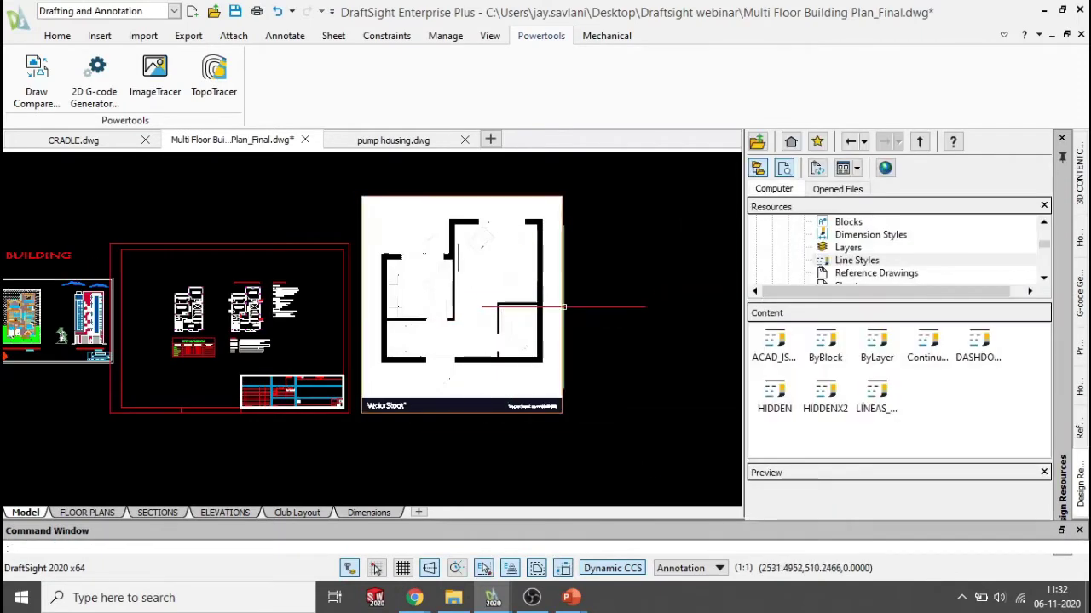
scroll(562, 311, down, 2)
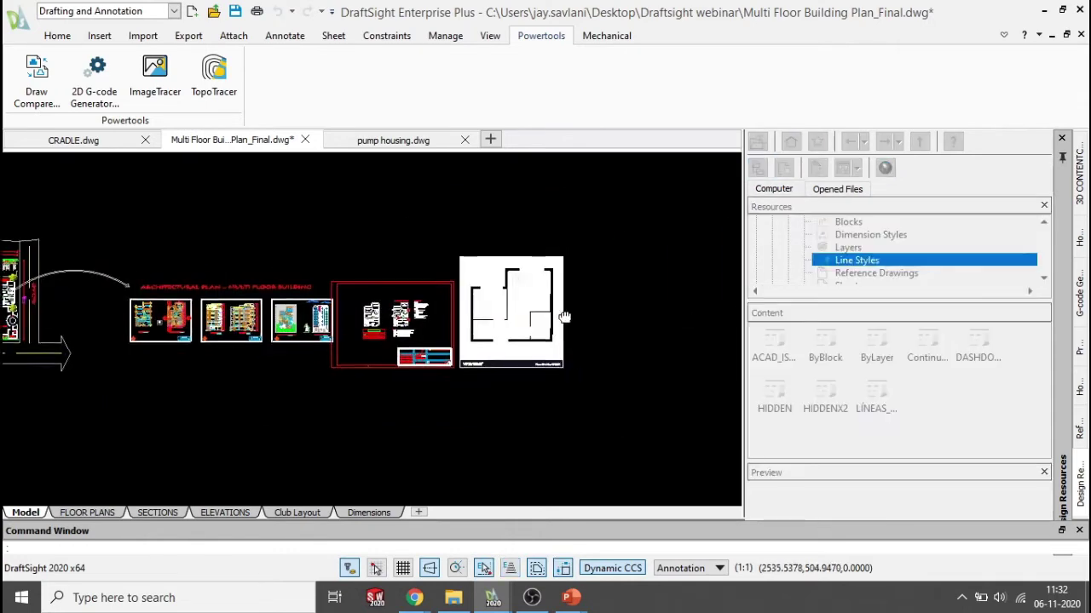
Step: Move the floor plan image off the traced polylines into the empty area beside them
middle_drag(564, 316, 406, 291)
scroll(336, 271, up, 2)
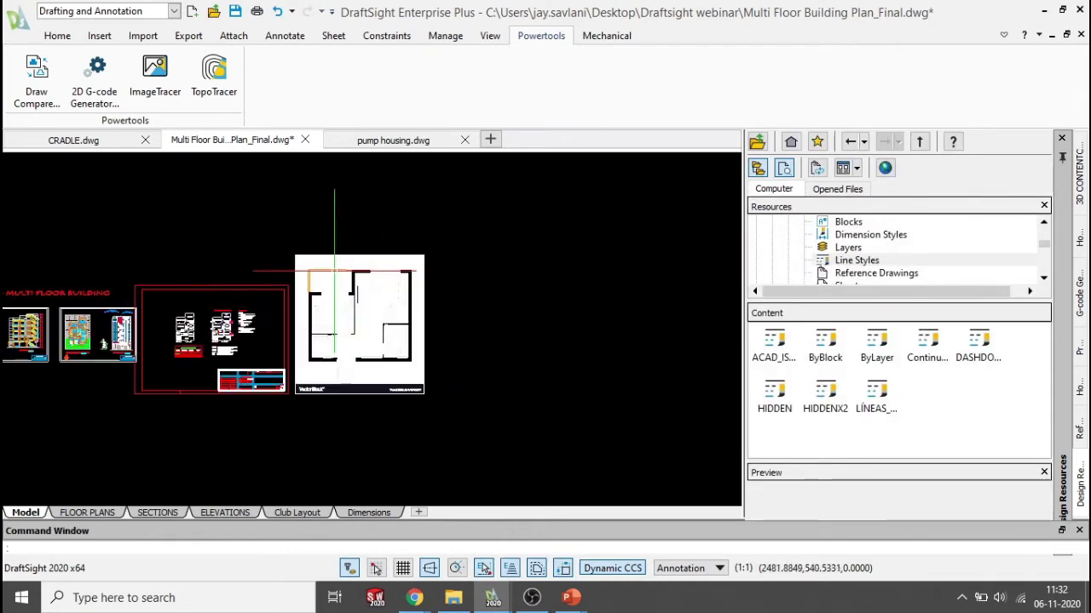
click(309, 263)
drag(309, 265, 531, 294)
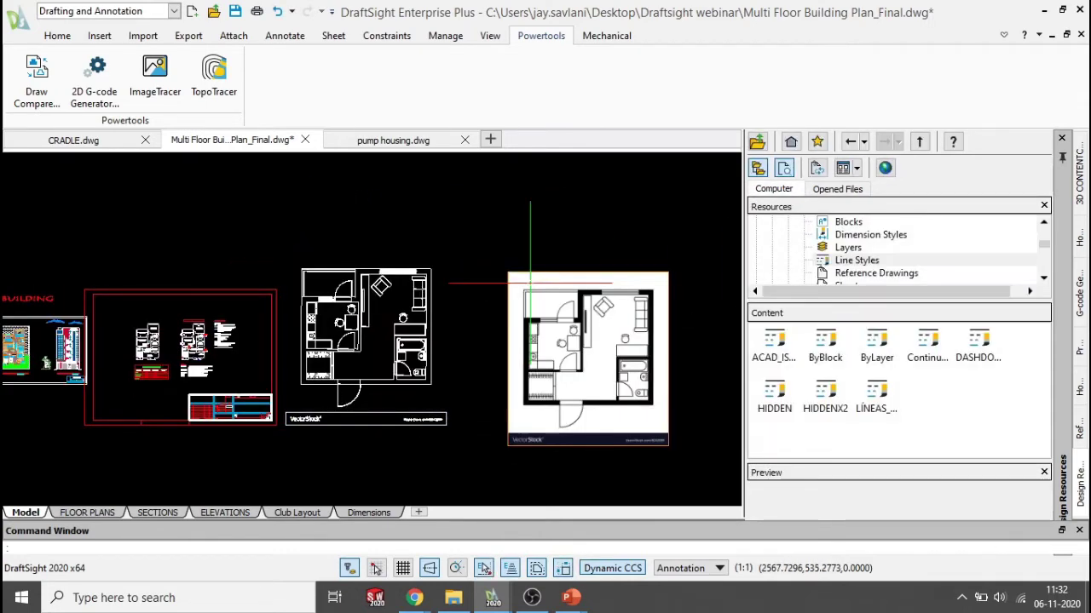
Step: Examine the traced walls, doors, furniture and bathroom fixtures in comparison with the source floor plan image
scroll(388, 356, up, 4)
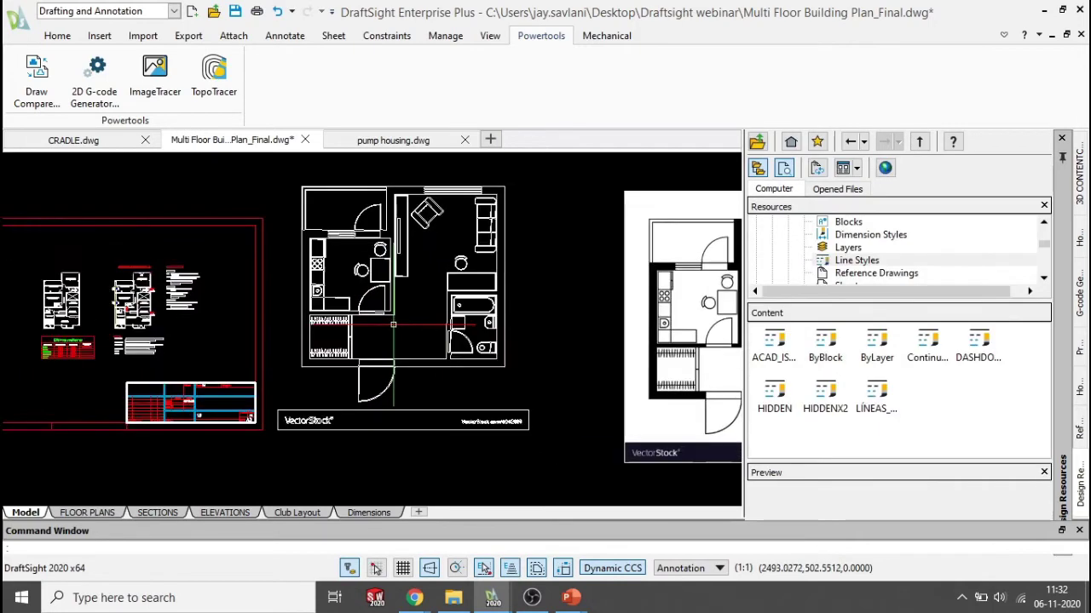
scroll(393, 324, down, 2)
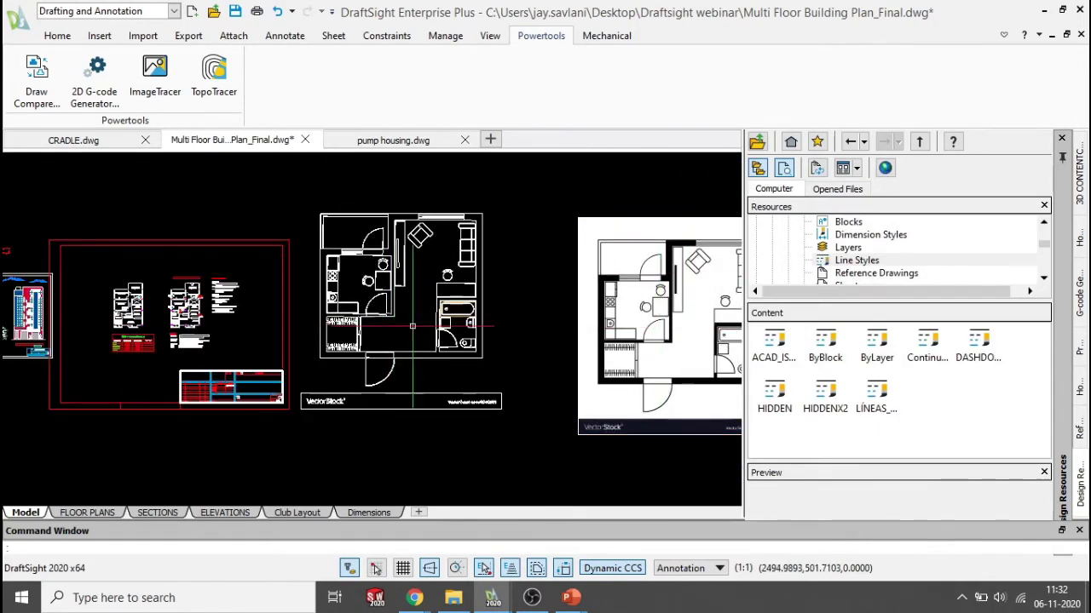
scroll(432, 277, up, 3)
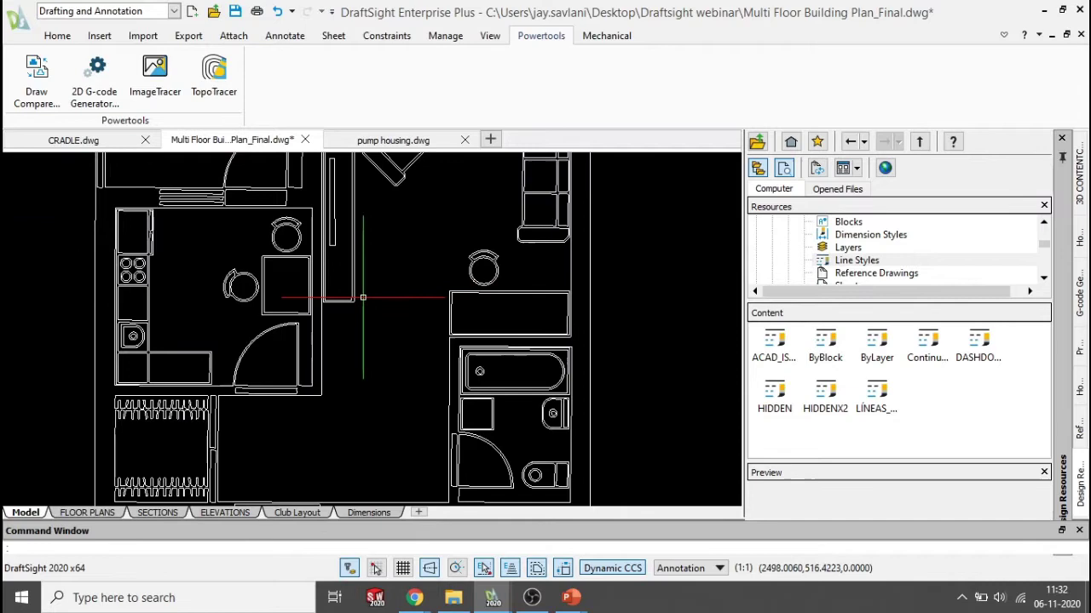
scroll(365, 327, down, 2)
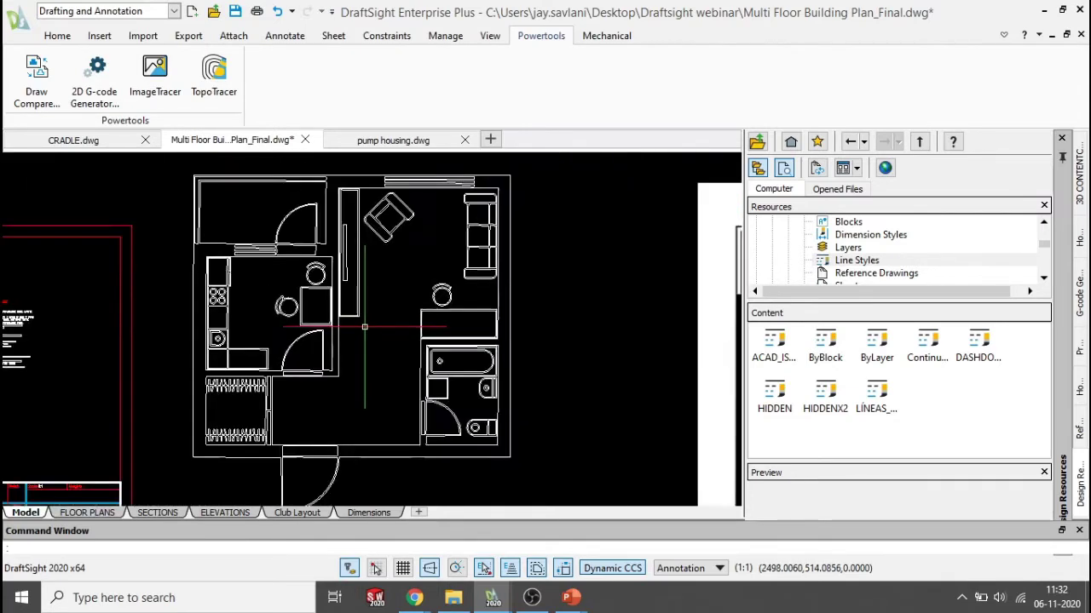
scroll(364, 327, down, 3)
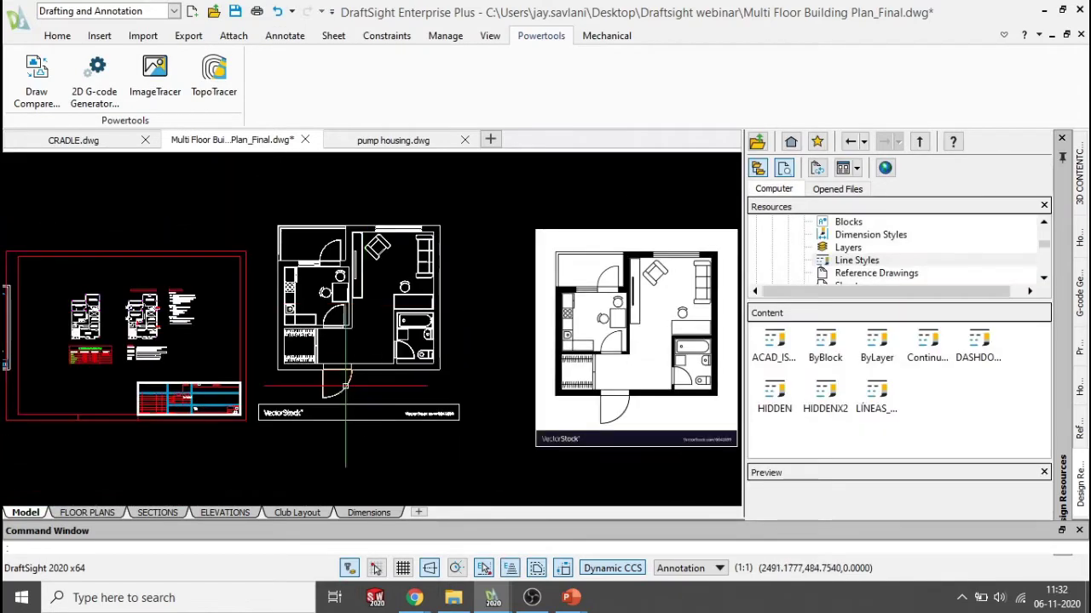
scroll(316, 398, up, 3)
scroll(452, 344, down, 3)
middle_drag(451, 326, 404, 338)
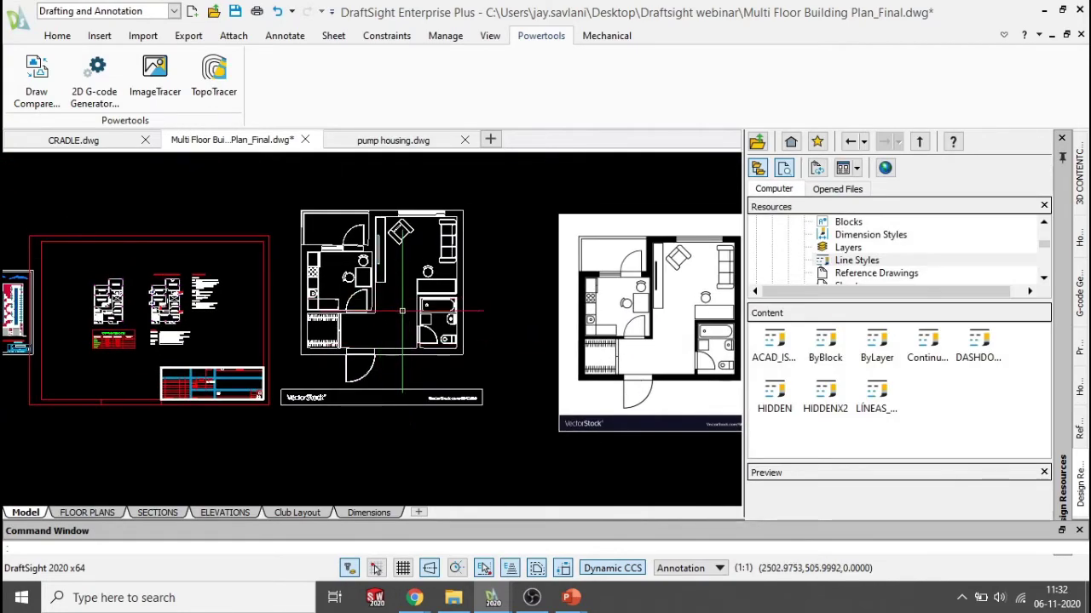
scroll(429, 278, up, 3)
scroll(430, 278, down, 3)
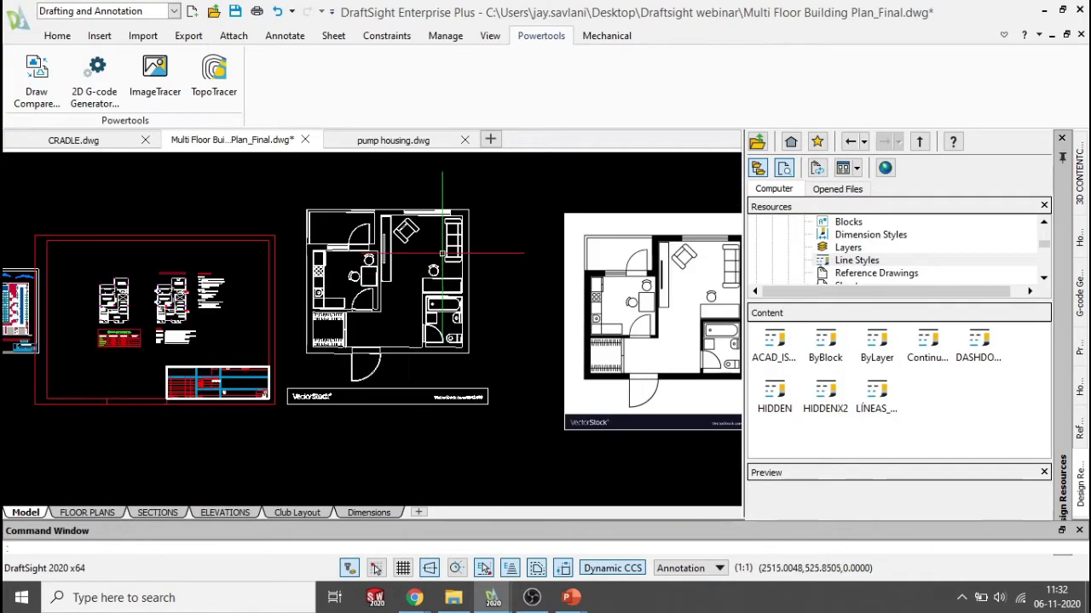
middle_drag(435, 251, 418, 298)
scroll(415, 313, up, 2)
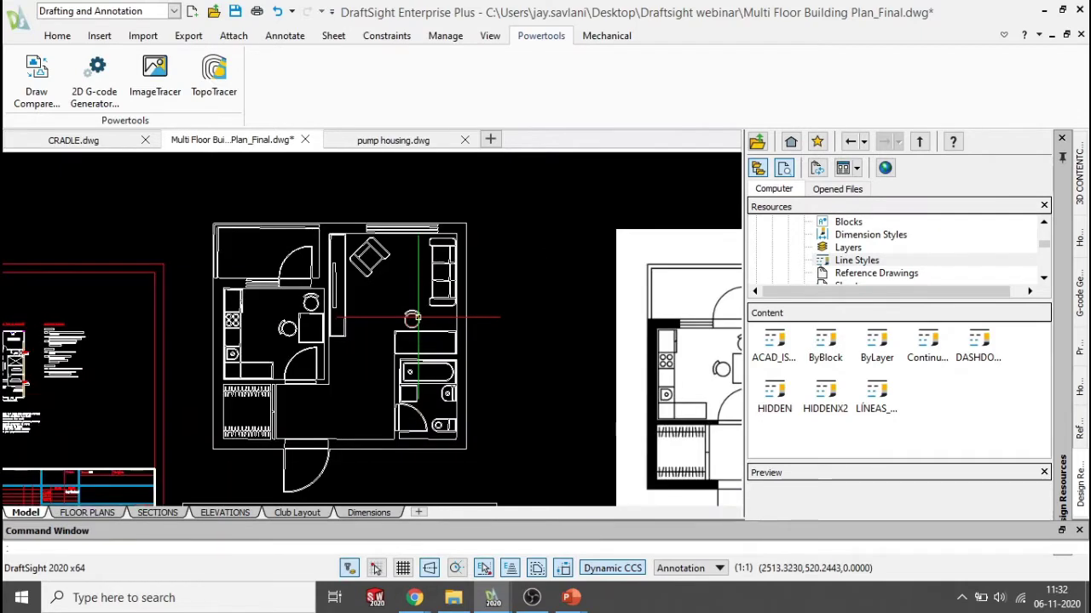
scroll(456, 303, up, 2)
scroll(407, 336, up, 2)
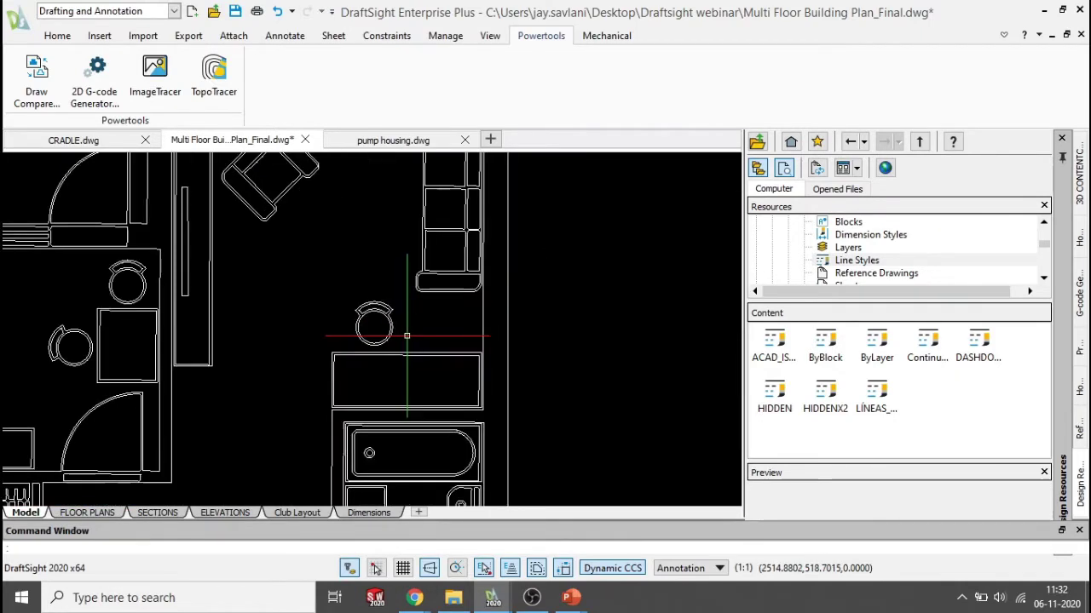
scroll(401, 262, down, 5)
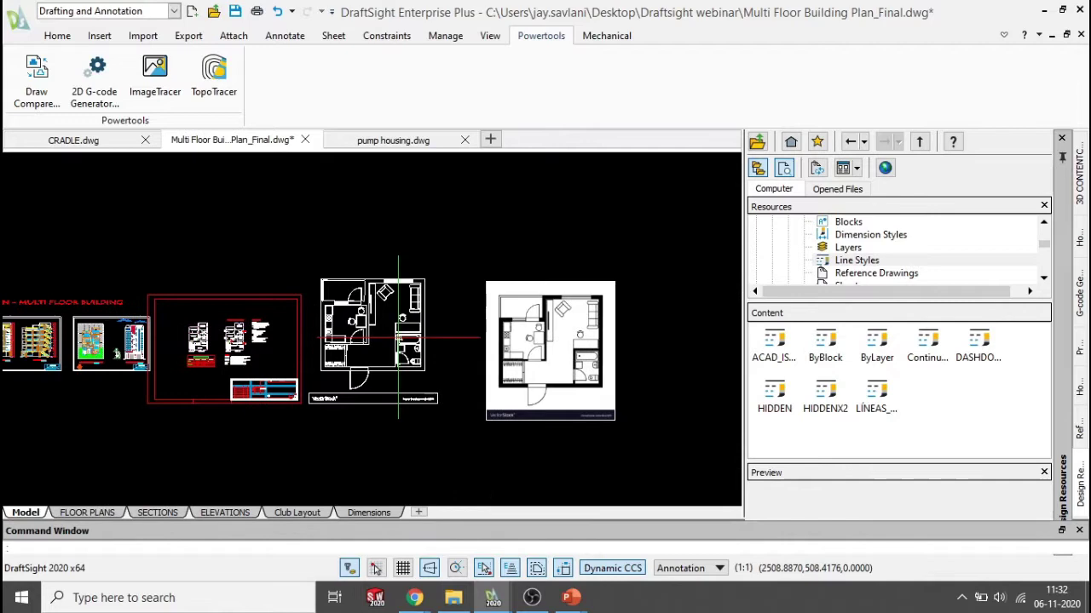
Step: Examine the traced wardrobe, entrance door and VectorStock caption strip below the floor plan
scroll(377, 368, up, 9)
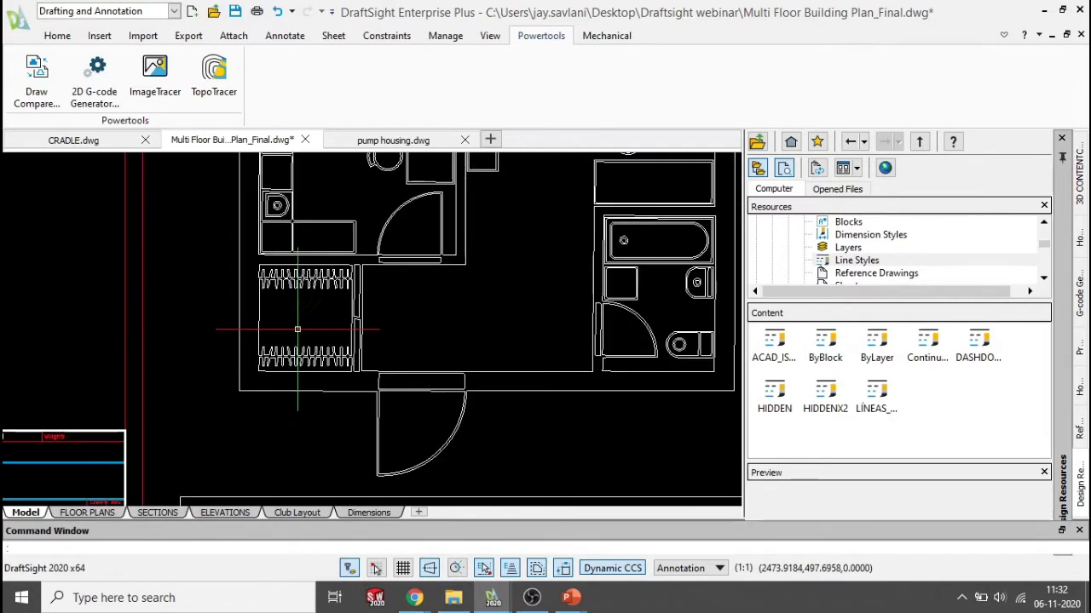
scroll(305, 299, down, 6)
scroll(373, 374, up, 4)
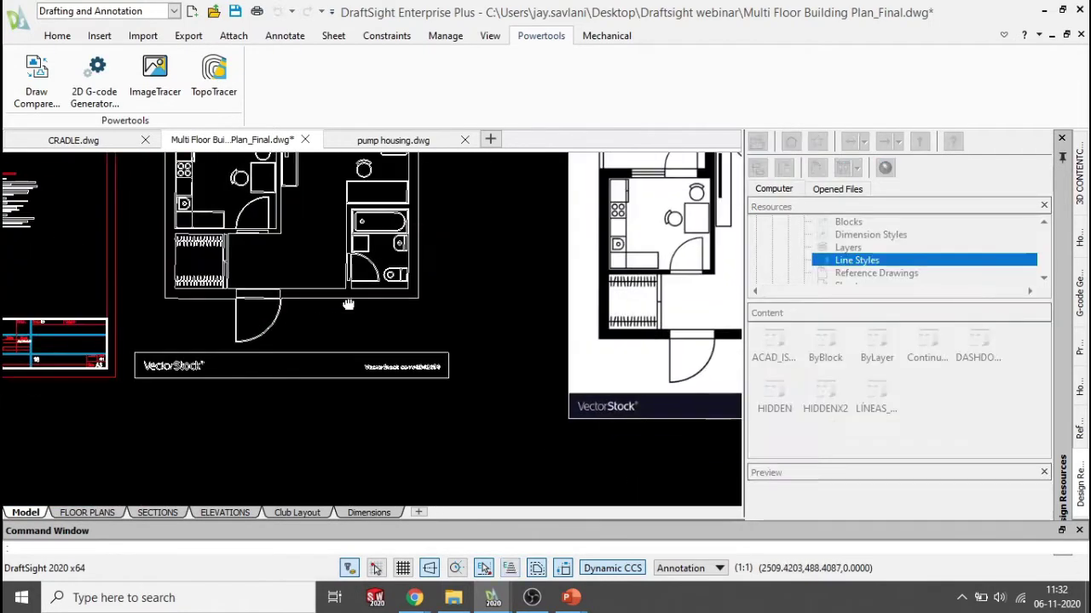
scroll(374, 374, up, 3)
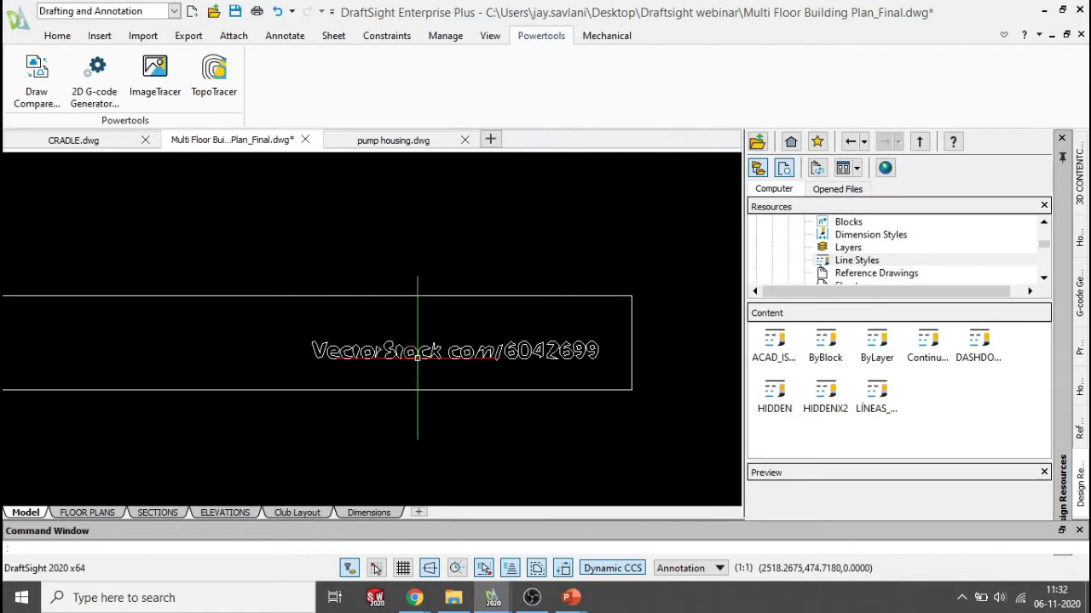
scroll(463, 324, down, 3)
scroll(463, 324, down, 4)
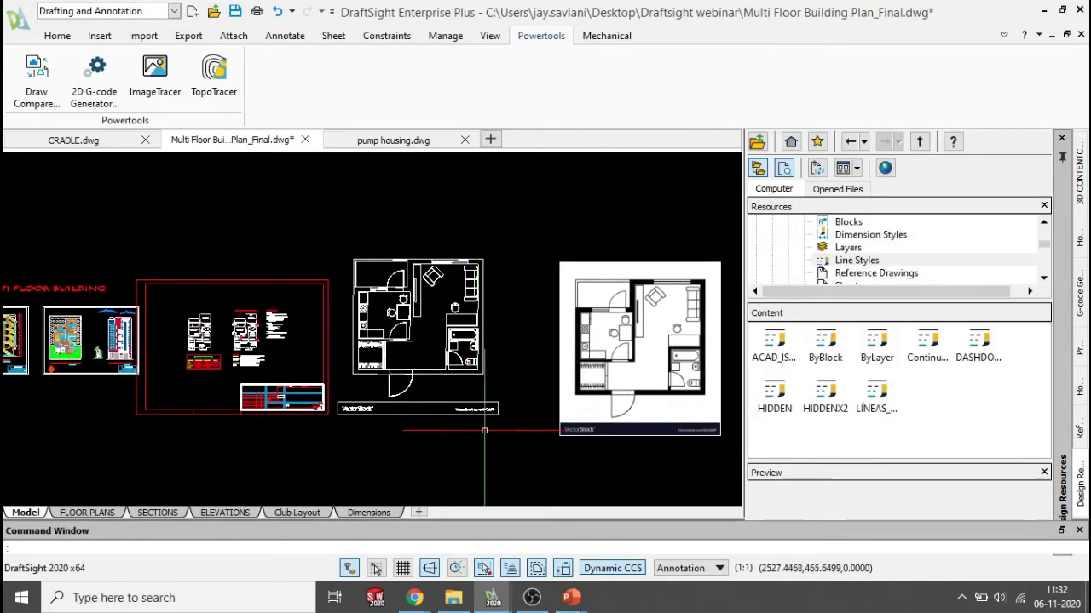
scroll(75, 379, down, 2)
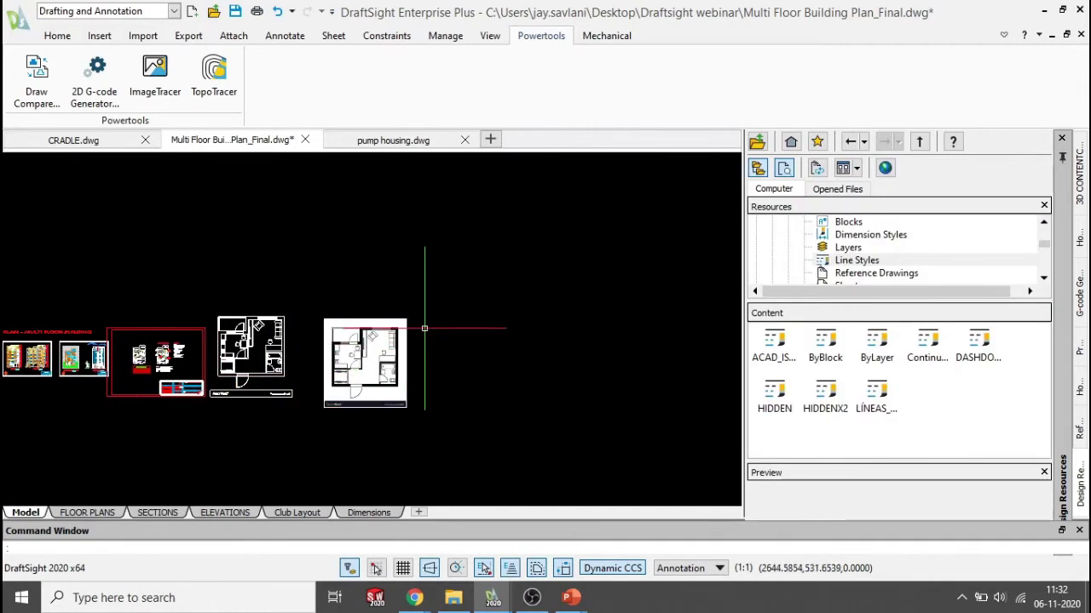
Step: Start attaching a PDF underlay and choose DraftSight_System_Requirements.pdf from the Draftsight webinar folder
click(606, 36)
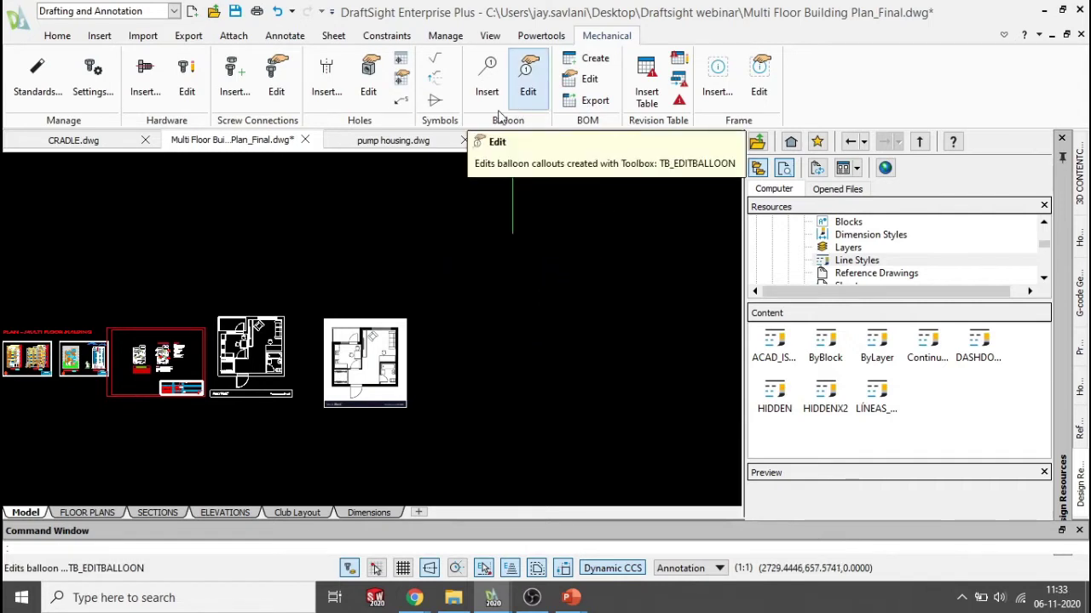
click(233, 36)
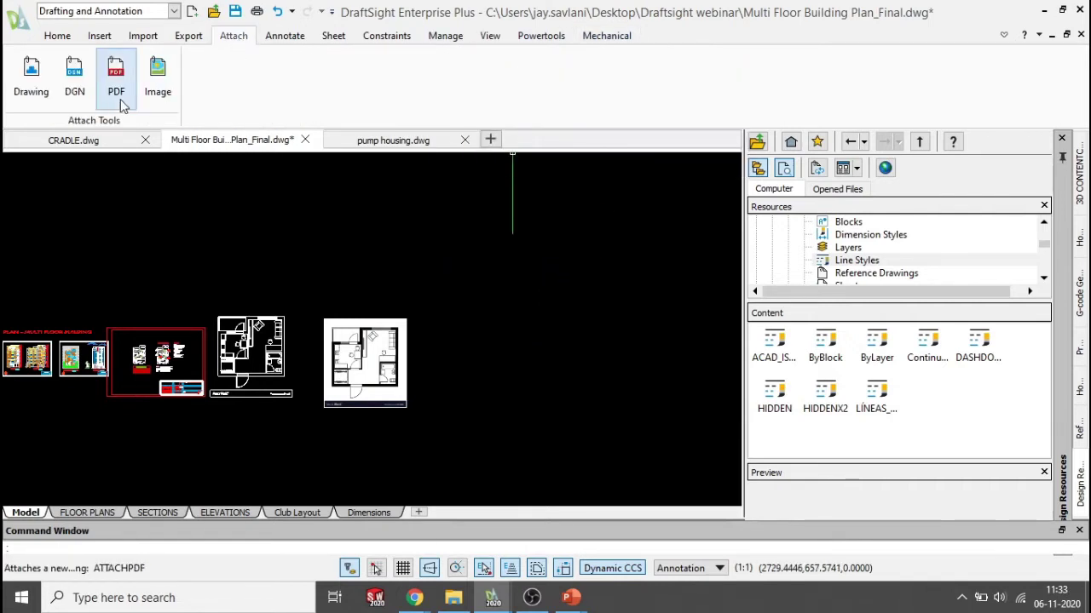
click(116, 99)
click(318, 183)
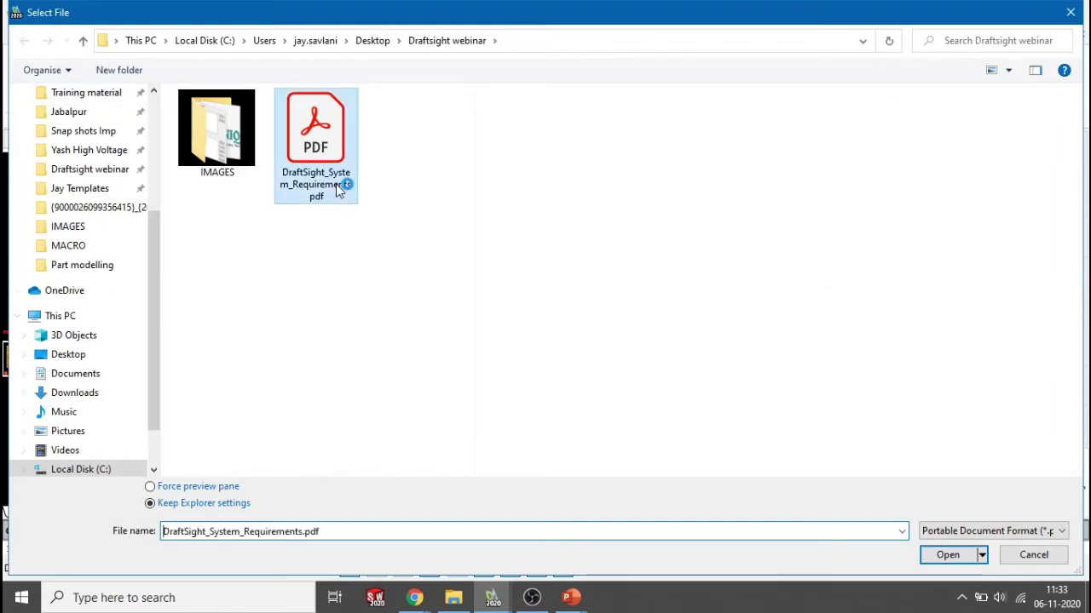
click(947, 558)
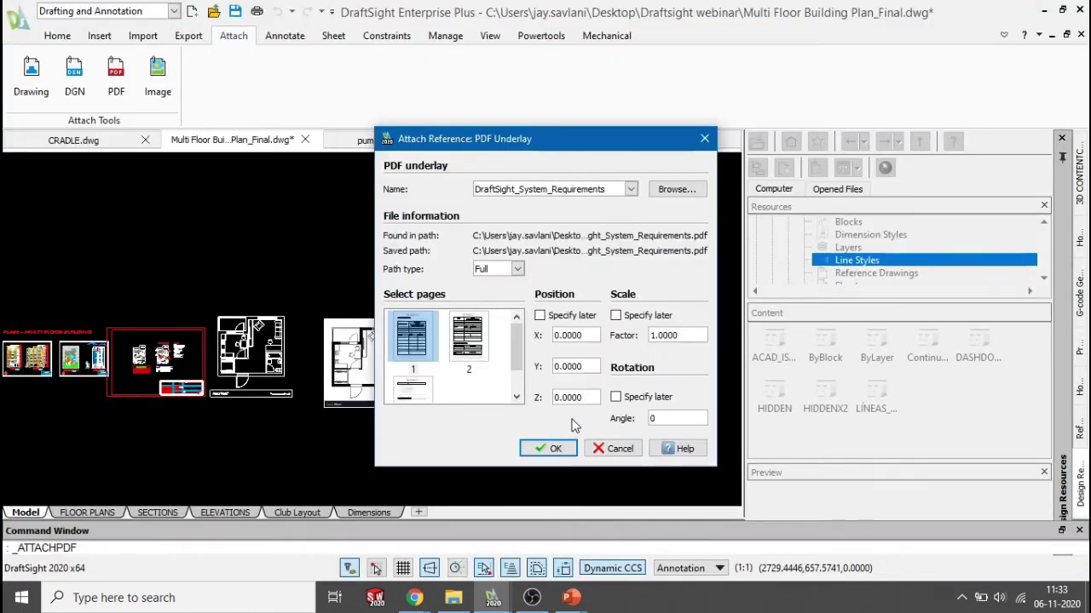
Step: Choose to specify the position and scale in the drawing, and place page 1 of the PDF beside the floor plan image
click(541, 316)
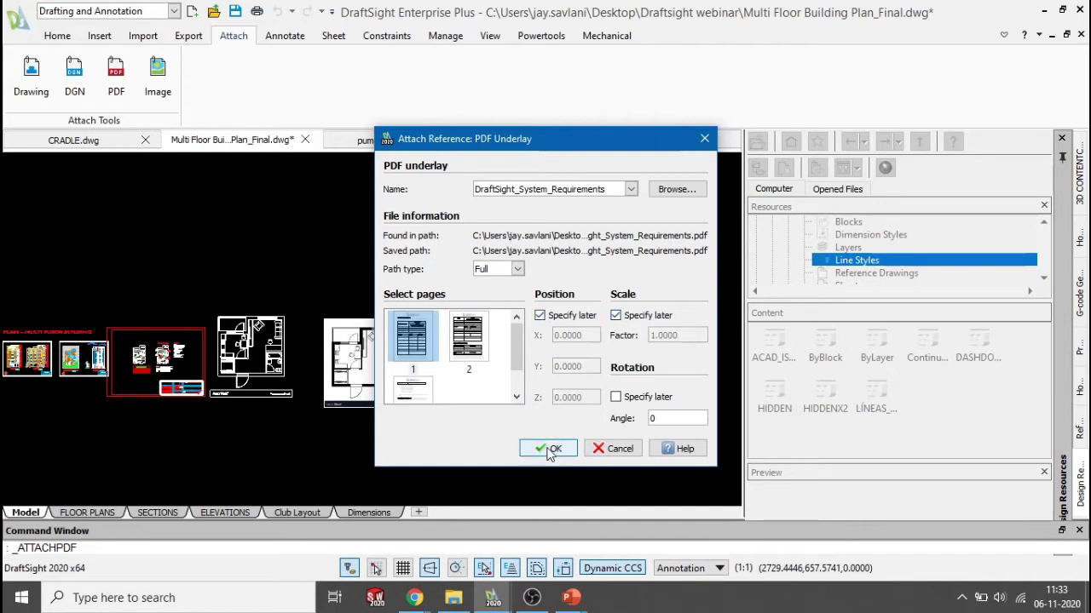
click(550, 449)
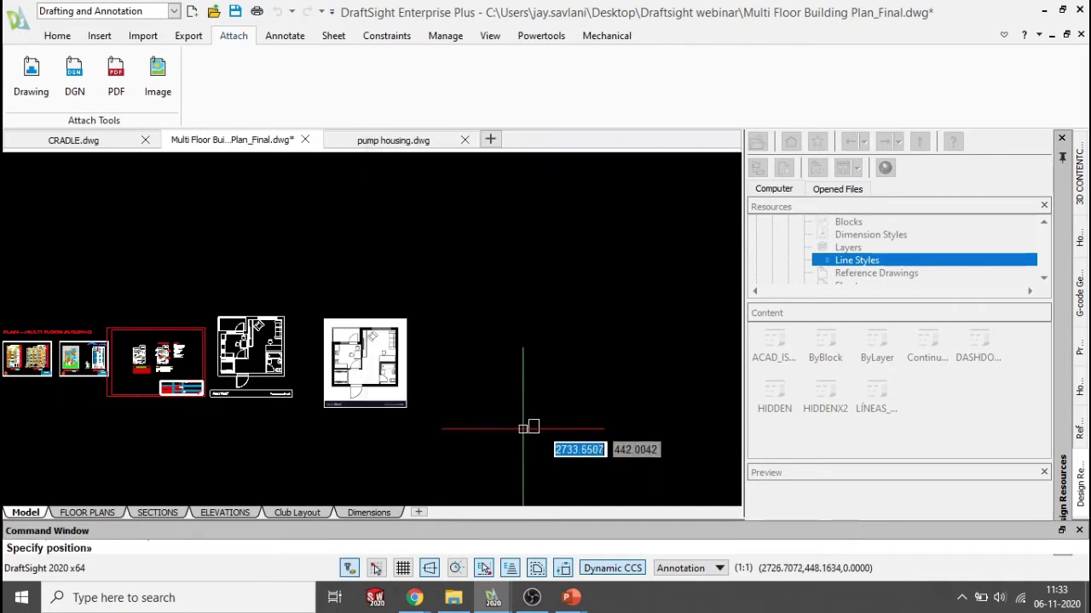
click(421, 406)
click(432, 397)
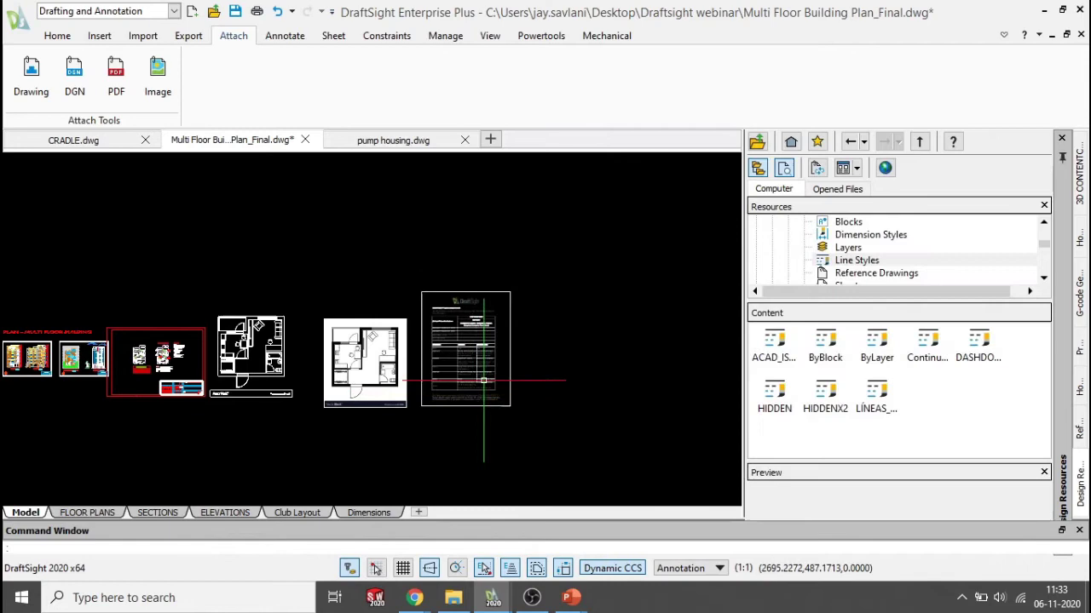
Step: Examine the logo, heading and supported Windows operating systems in the attached system requirements PDF
scroll(483, 381, up, 8)
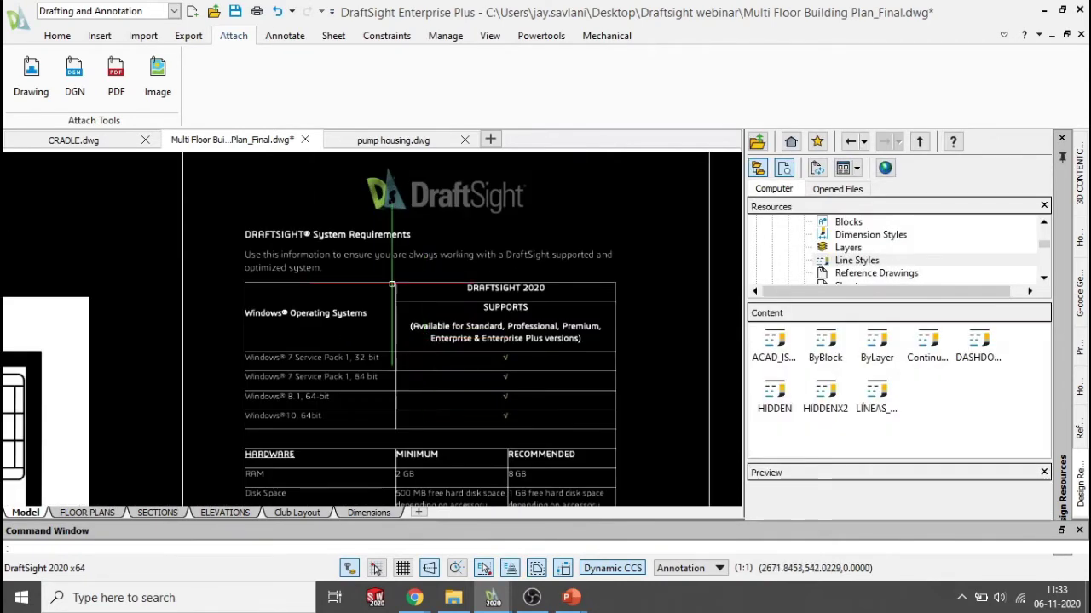
scroll(392, 284, up, 3)
scroll(348, 429, down, 4)
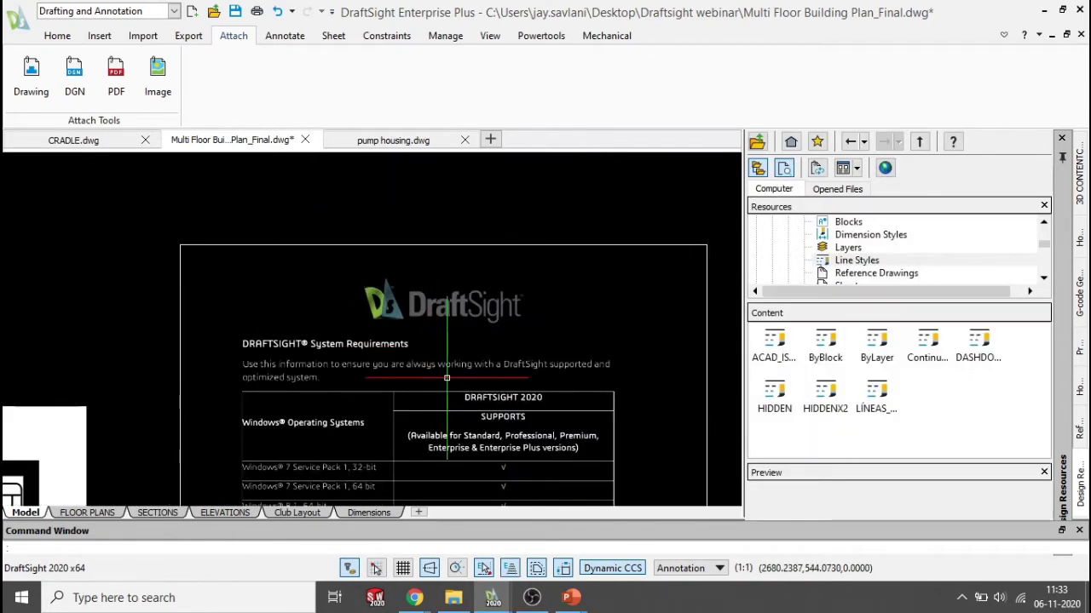
scroll(447, 377, up, 1)
scroll(462, 361, down, 2)
middle_drag(456, 352, 435, 329)
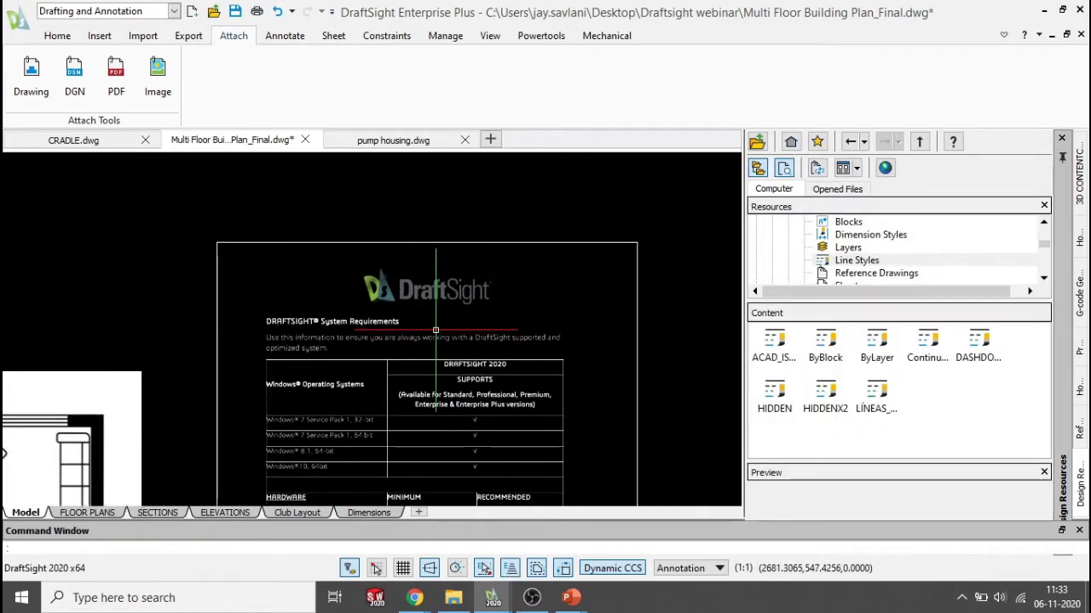
scroll(435, 330, up, 1)
scroll(436, 329, up, 1)
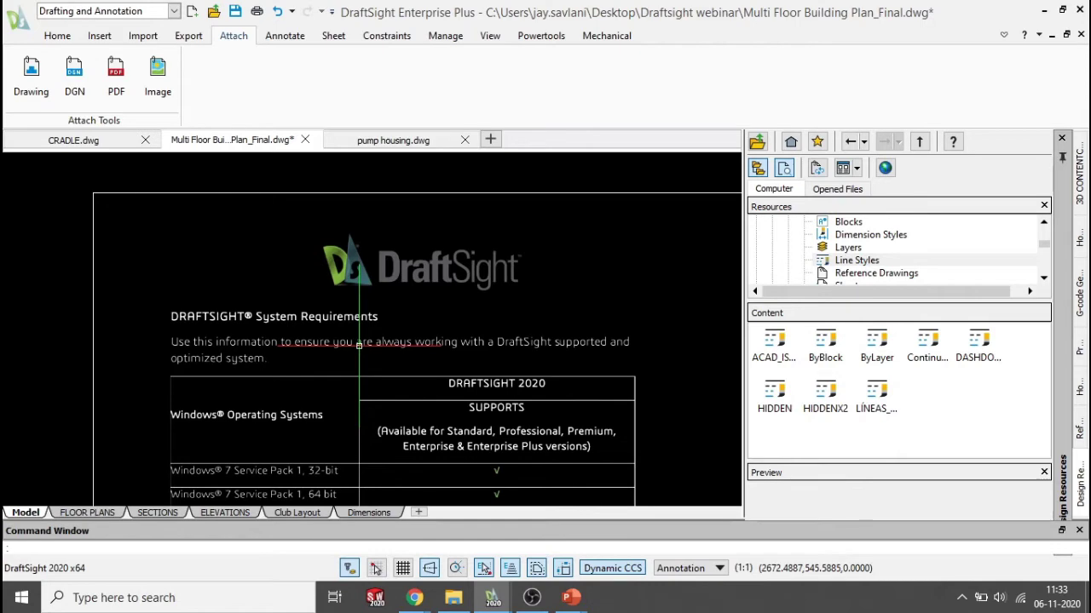
scroll(440, 354, down, 1)
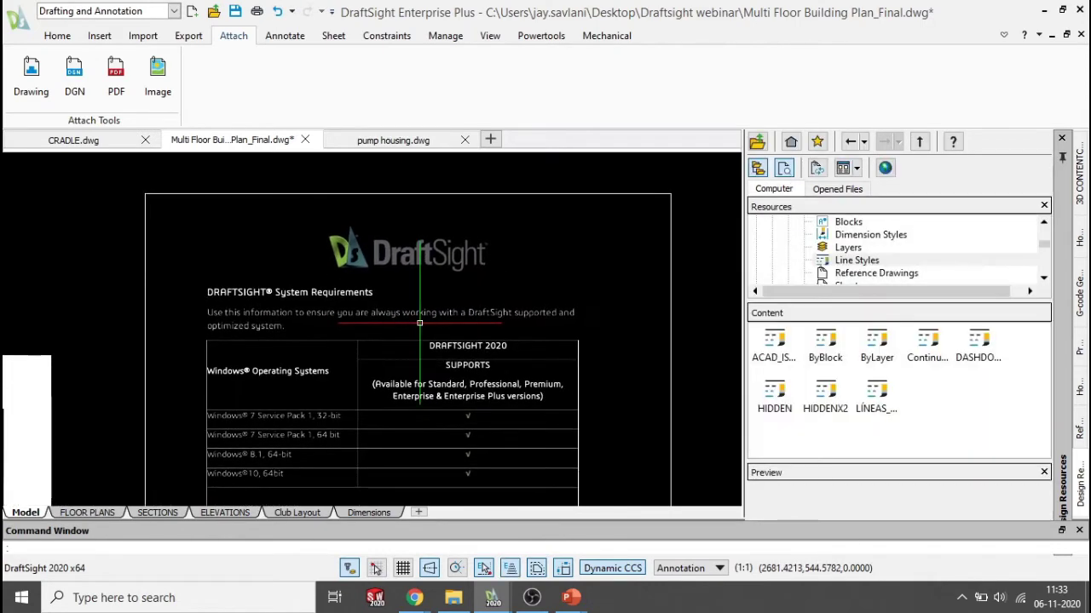
Step: Read through the minimum and recommended hardware table in the attached PDF down to the end of the page
scroll(462, 407, up, 2)
middle_drag(463, 407, 560, 283)
scroll(562, 394, down, 2)
middle_drag(530, 351, 416, 215)
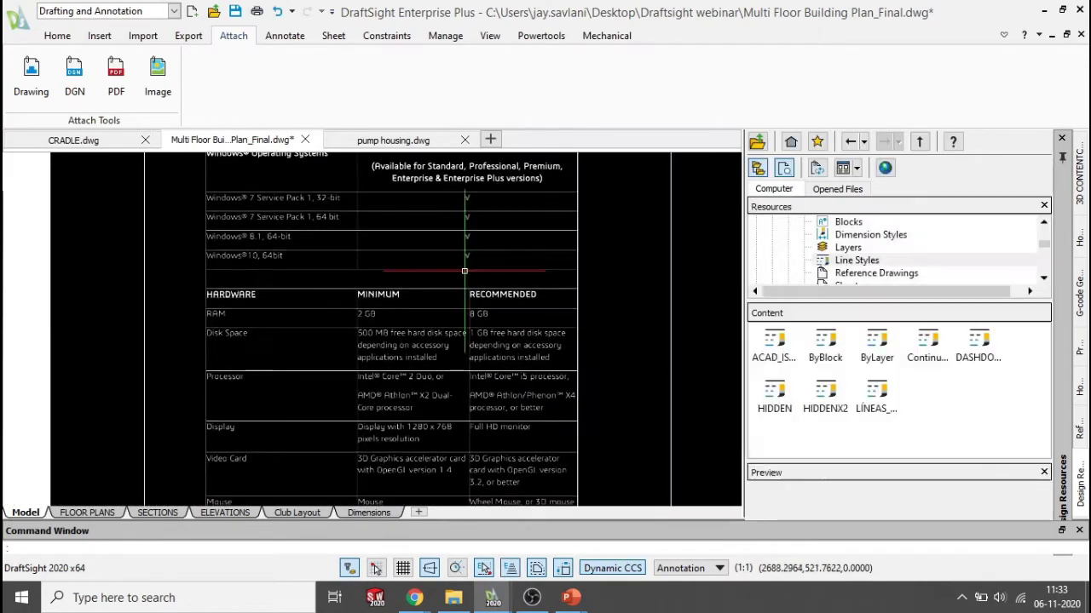
scroll(462, 369, up, 2)
middle_drag(381, 367, 443, 229)
scroll(470, 344, down, 2)
middle_drag(481, 412, 588, 368)
scroll(483, 334, up, 2)
scroll(588, 368, down, 4)
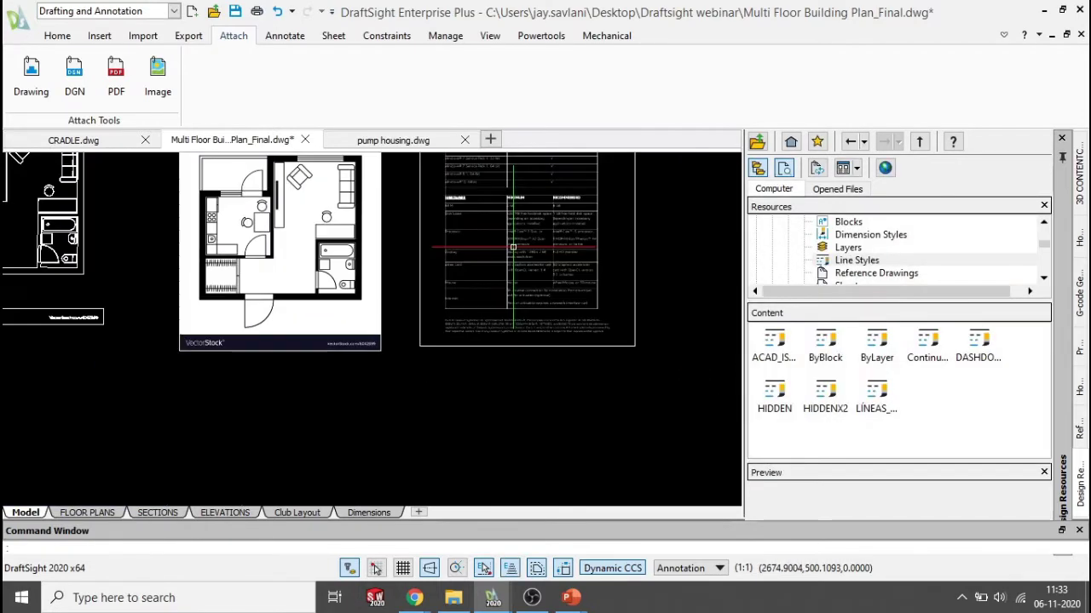
middle_drag(508, 352, 435, 425)
scroll(435, 425, up, 2)
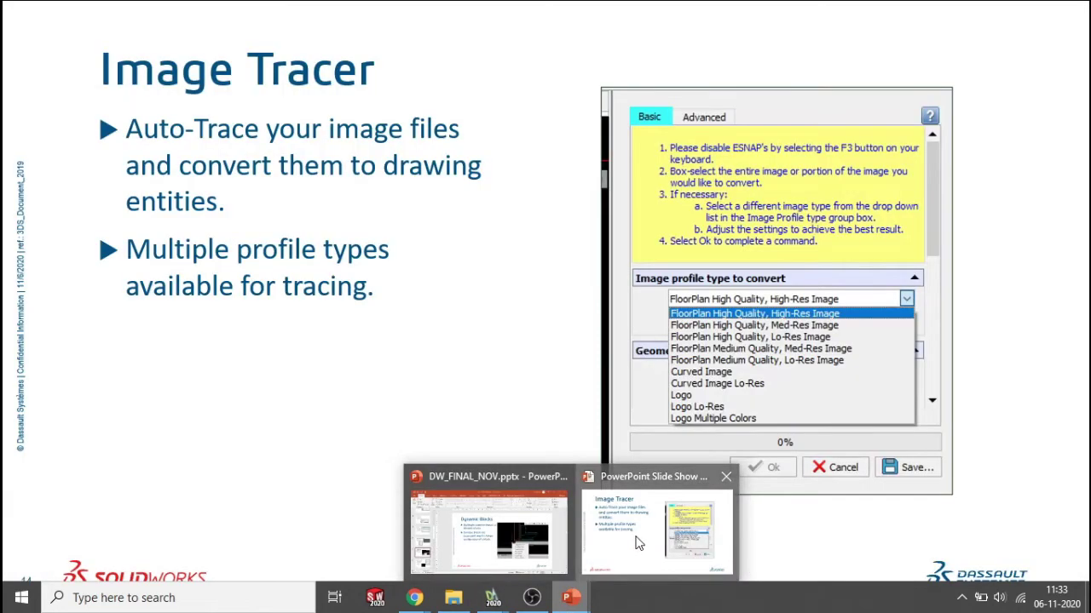
Step: Switch to the PowerPoint slide show, present the Formulas in Table slide, and return to DraftSight
click(639, 545)
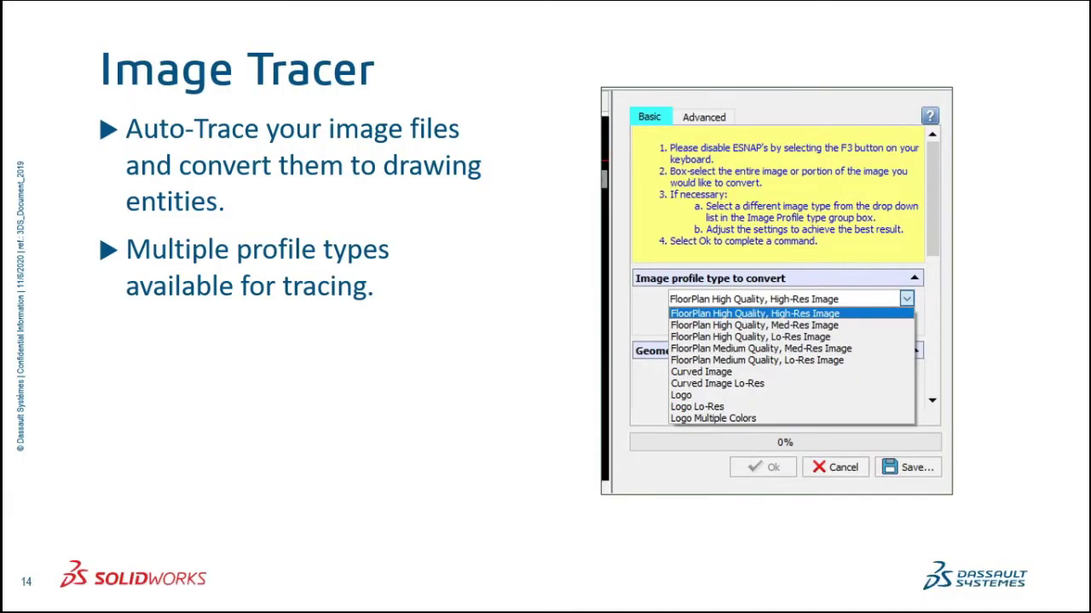
key(Right)
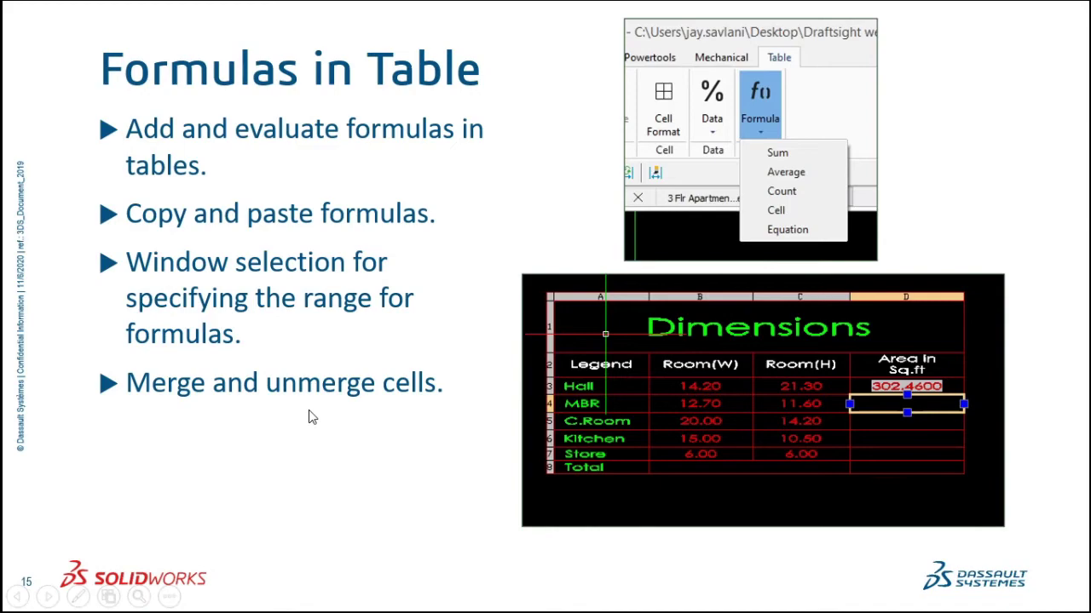
key(alt+Tab)
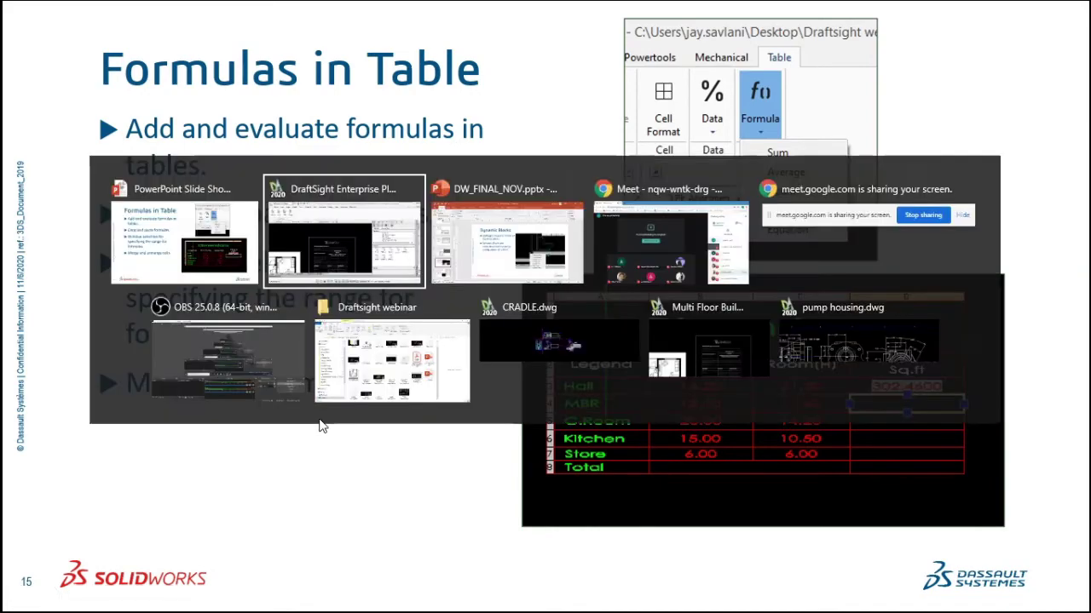
Step: Switch from the slide show to the Multi Floor Building Plan drawing in DraftSight
key(alt+Tab)
key(alt+Tab)
key(alt+Tab)
key(alt+Tab)
key(alt+Tab)
key(alt+Tab)
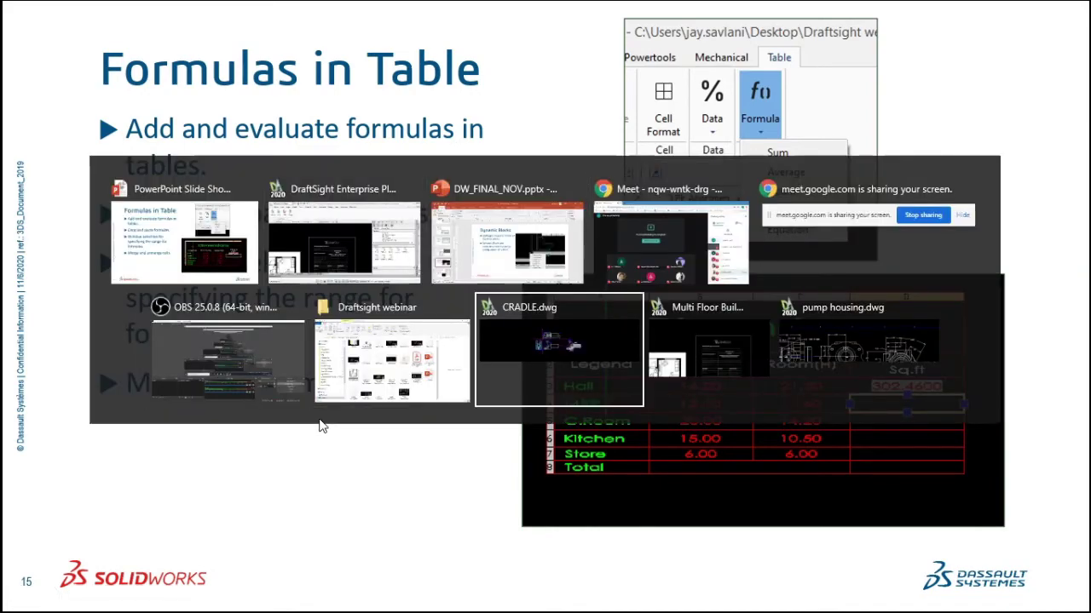
key(alt+Tab)
Step: Locate the Dimensions table in the building plan and examine its room widths, heights and area column
scroll(478, 456, down, 7)
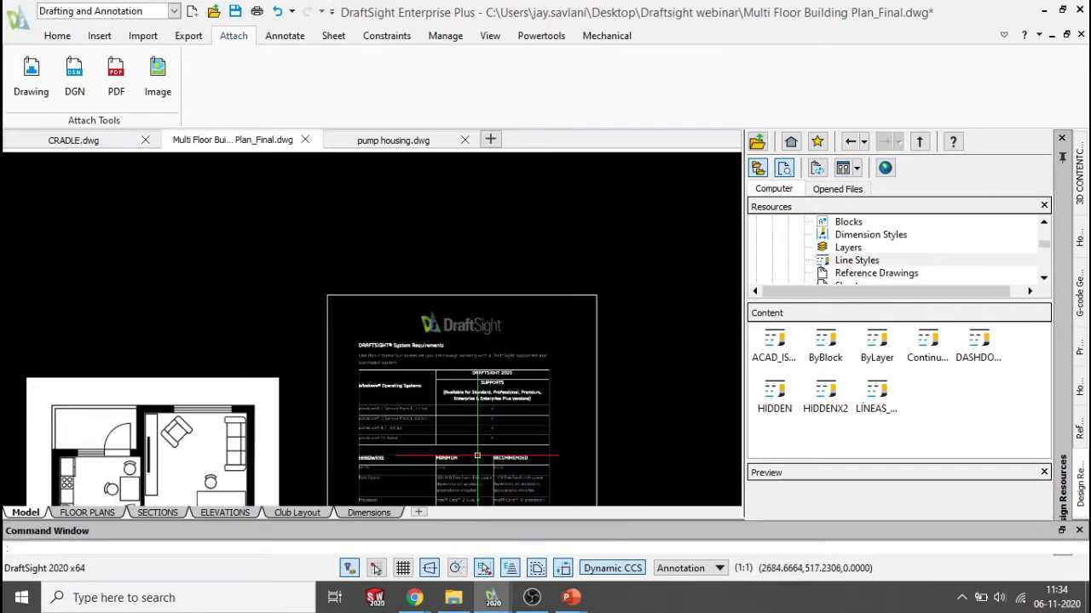
middle_drag(456, 443, 434, 398)
scroll(433, 397, up, 6)
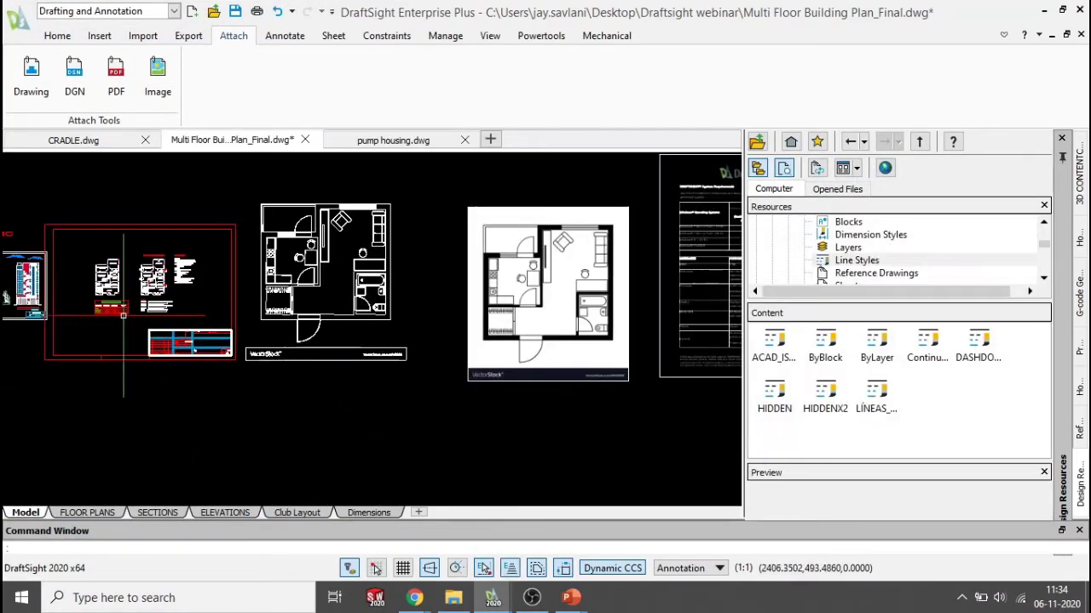
scroll(381, 350, up, 6)
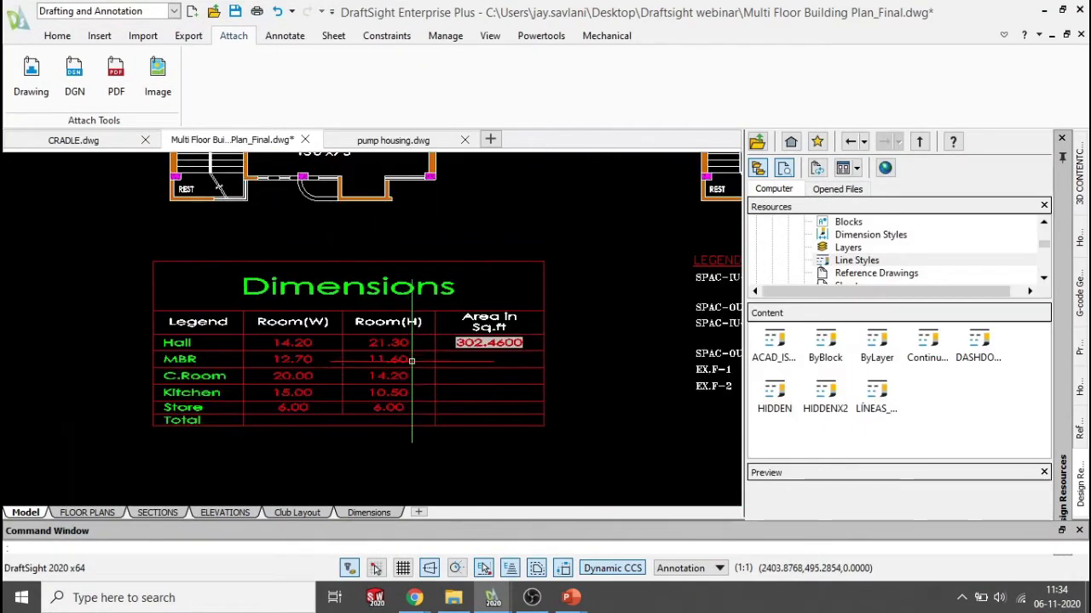
middle_drag(383, 384, 401, 366)
scroll(335, 369, up, 1)
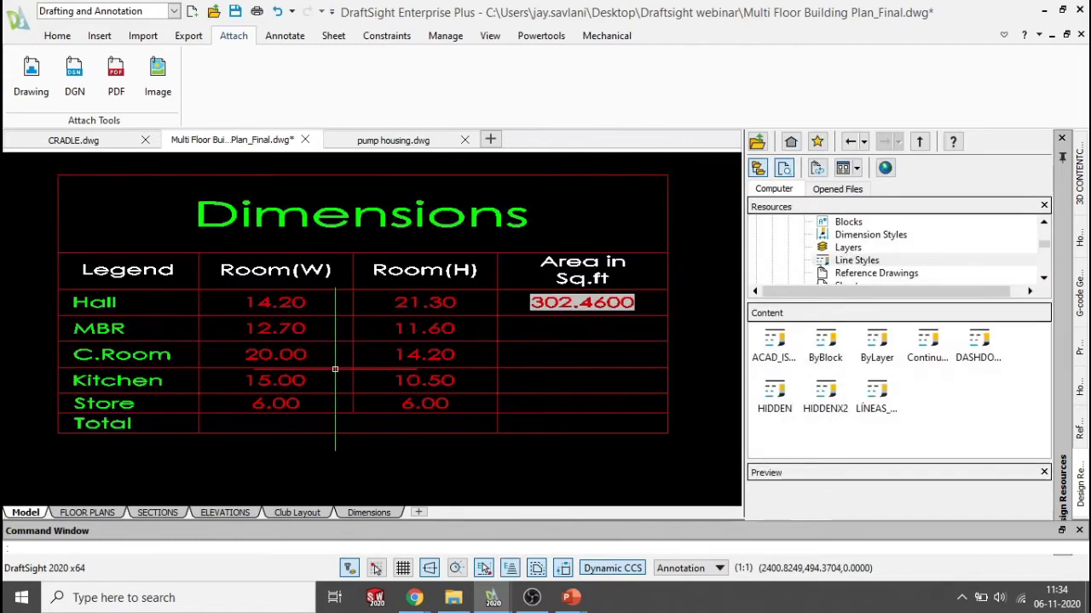
scroll(335, 369, down, 1)
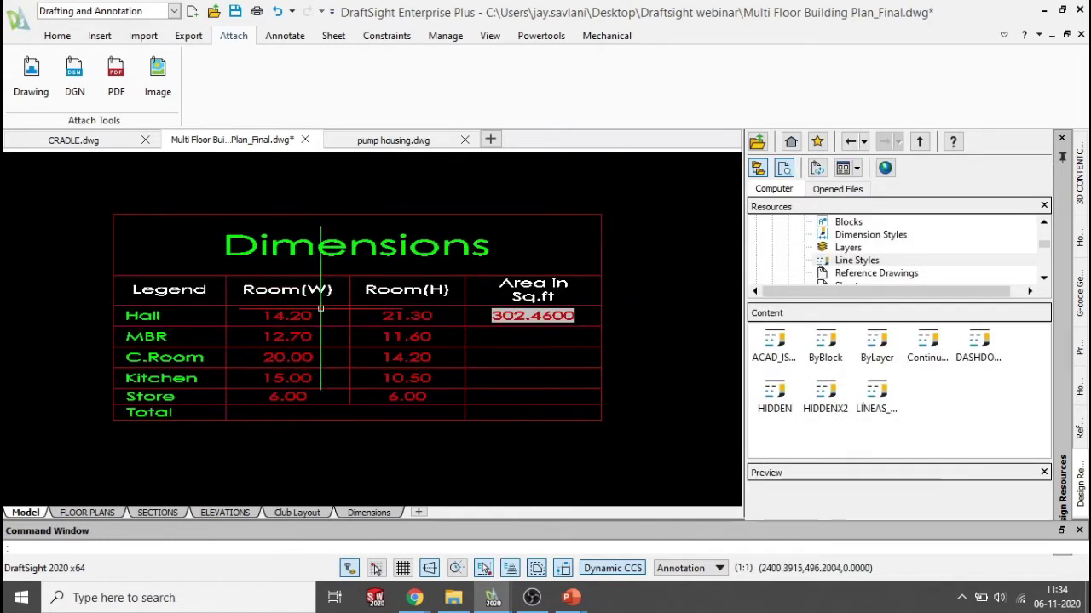
scroll(526, 328, up, 1)
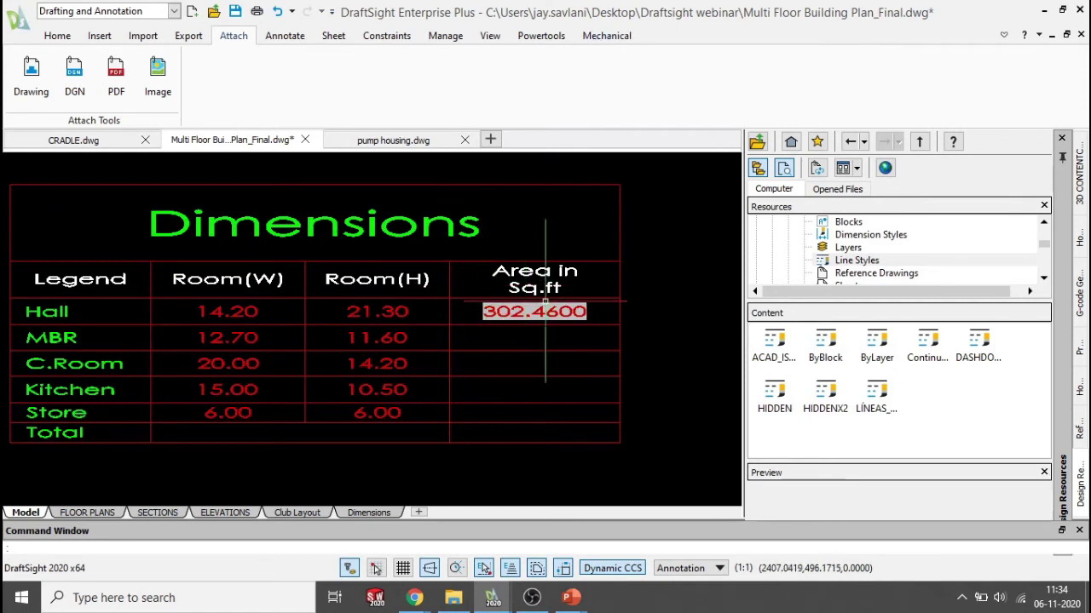
Step: Enter the formula =B4*C4 in the MBR row's area cell to multiply the room's width by its height
click(534, 338)
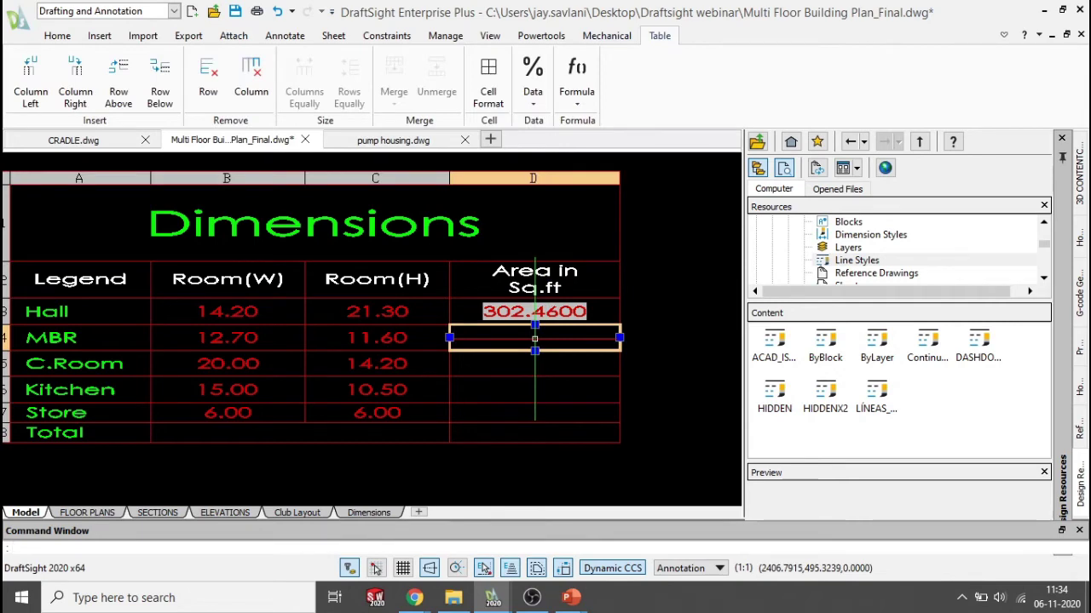
double_click(534, 338)
scroll(535, 338, down, 2)
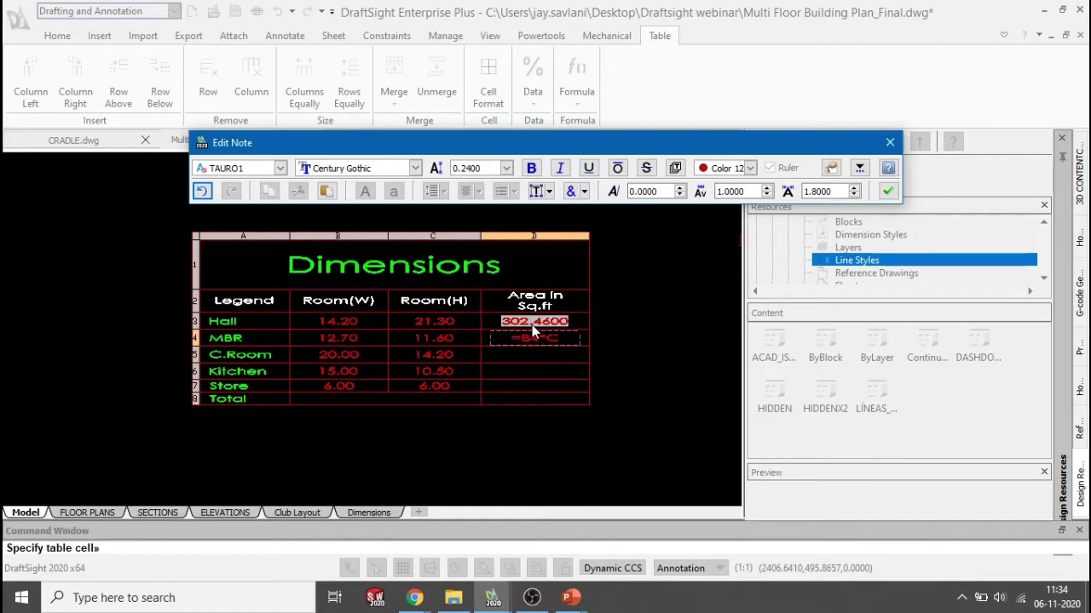
key(Return)
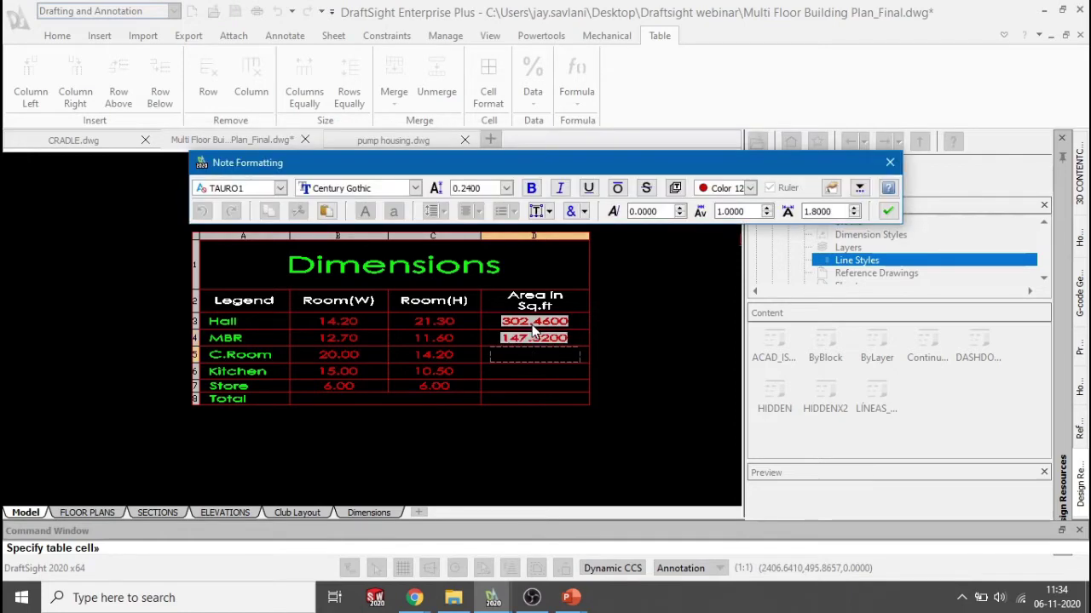
scroll(545, 345, up, 3)
scroll(541, 349, down, 1)
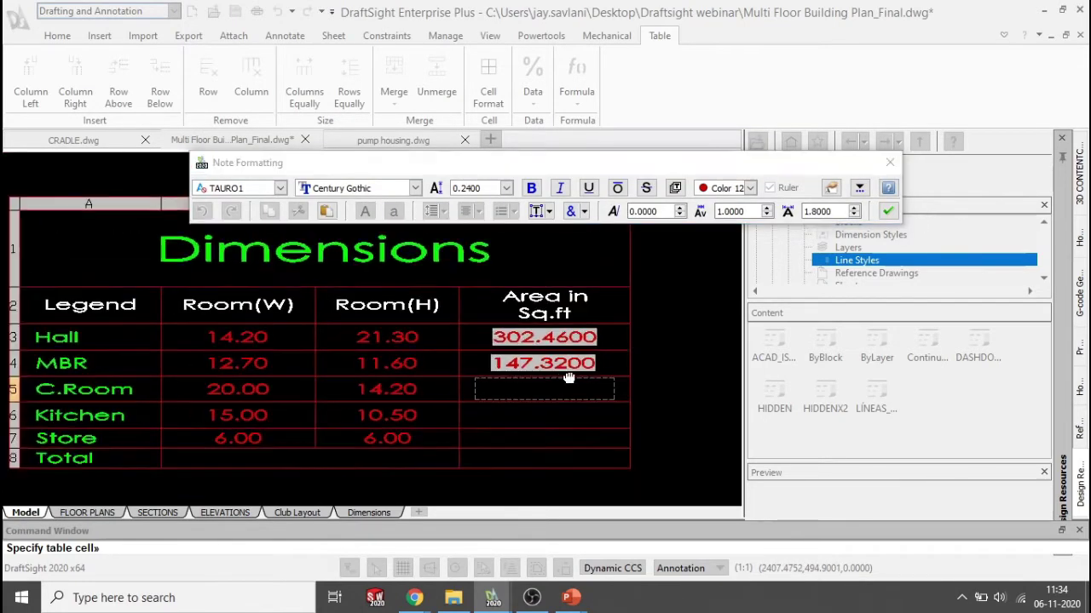
scroll(539, 356, up, 1)
scroll(495, 346, up, 1)
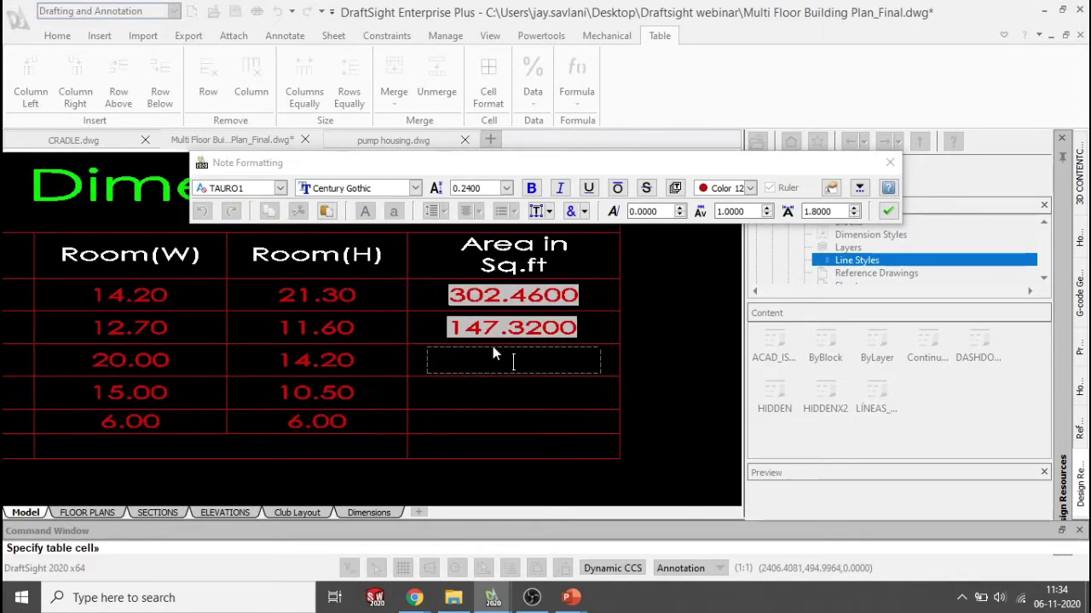
scroll(492, 346, down, 1)
middle_drag(492, 343, 528, 348)
key(Escape)
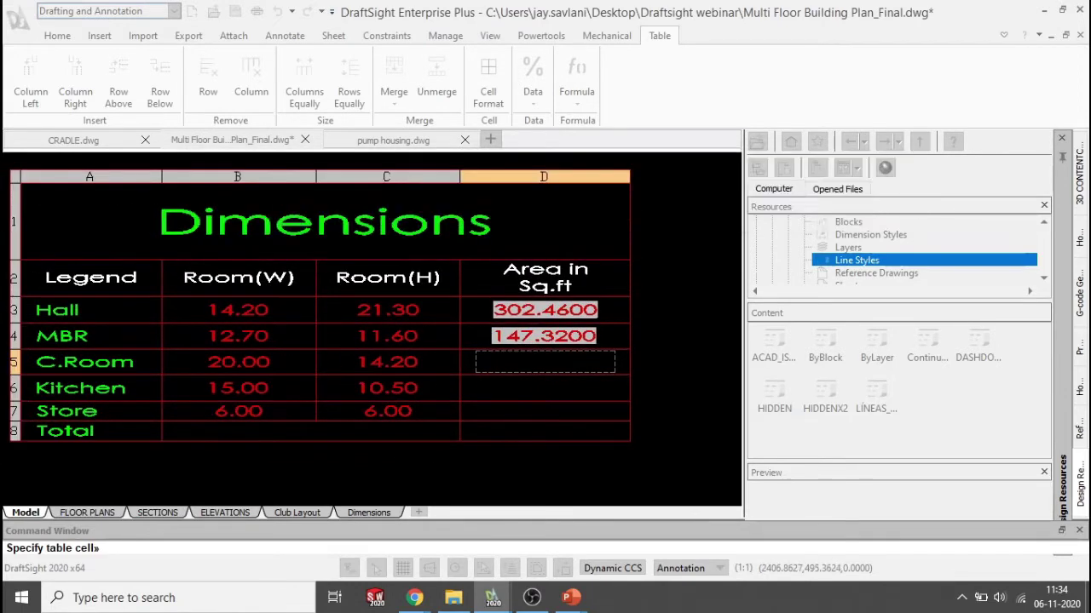
Step: Copy the MBR area formula into the area cells of the C.Room, Kitchen and Store rows
click(547, 337)
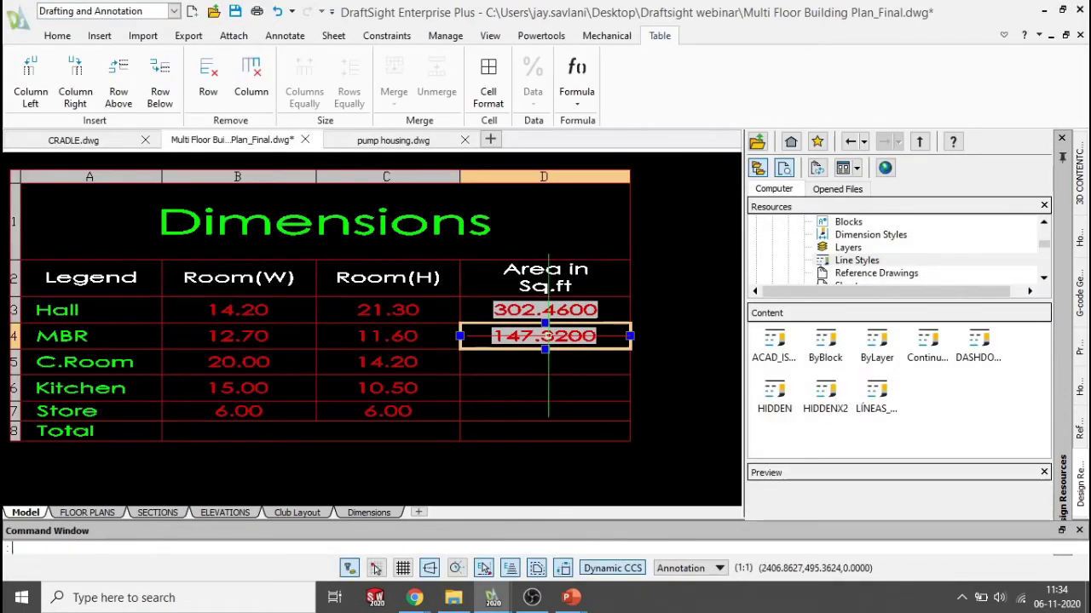
click(539, 366)
text(284.0000)
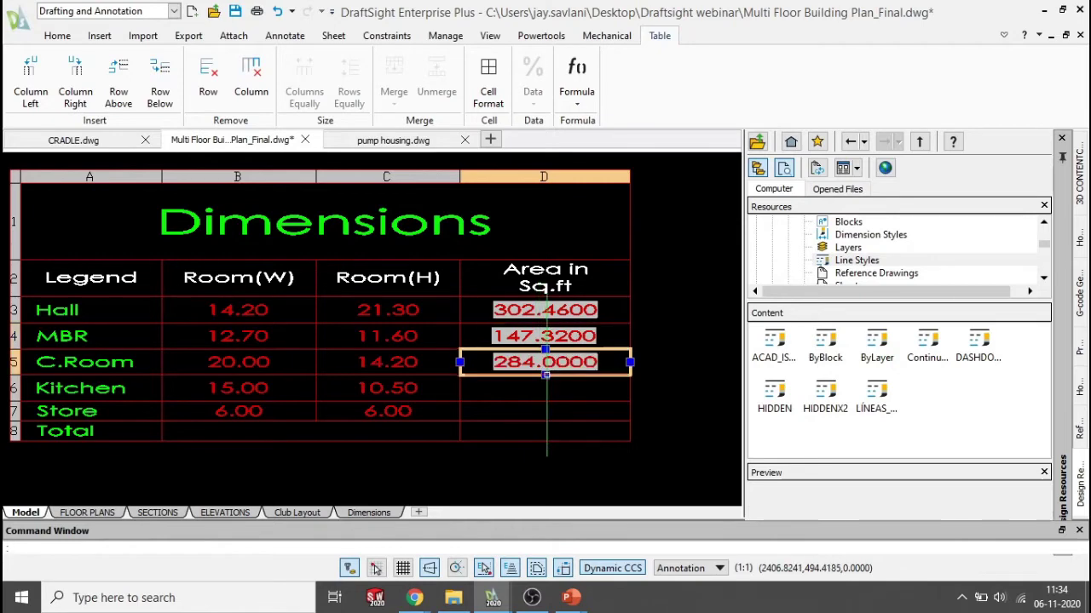
click(545, 400)
click(495, 396)
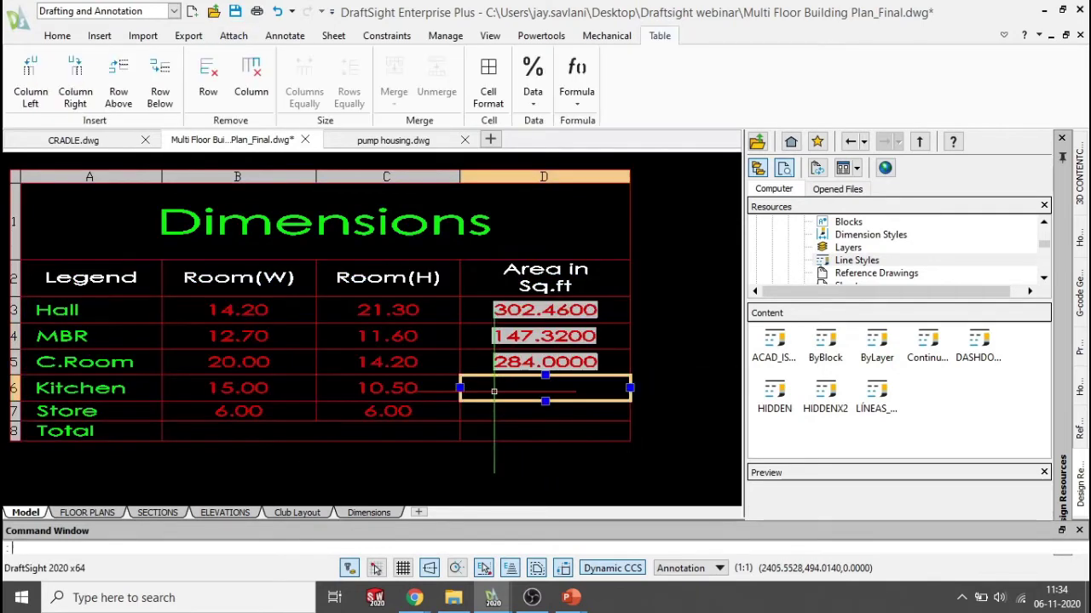
click(515, 414)
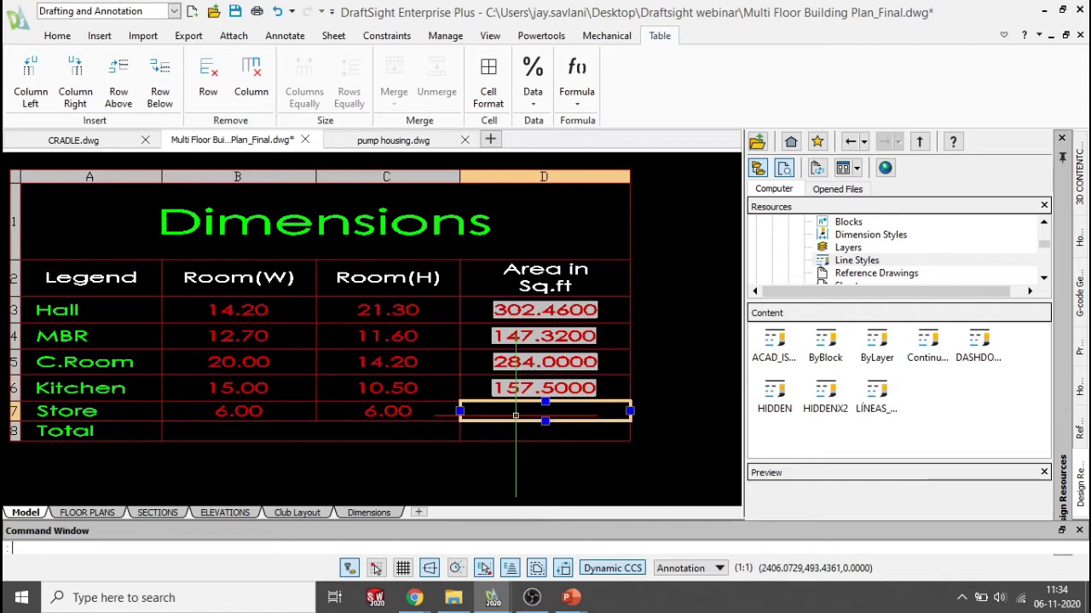
text(36.0000)
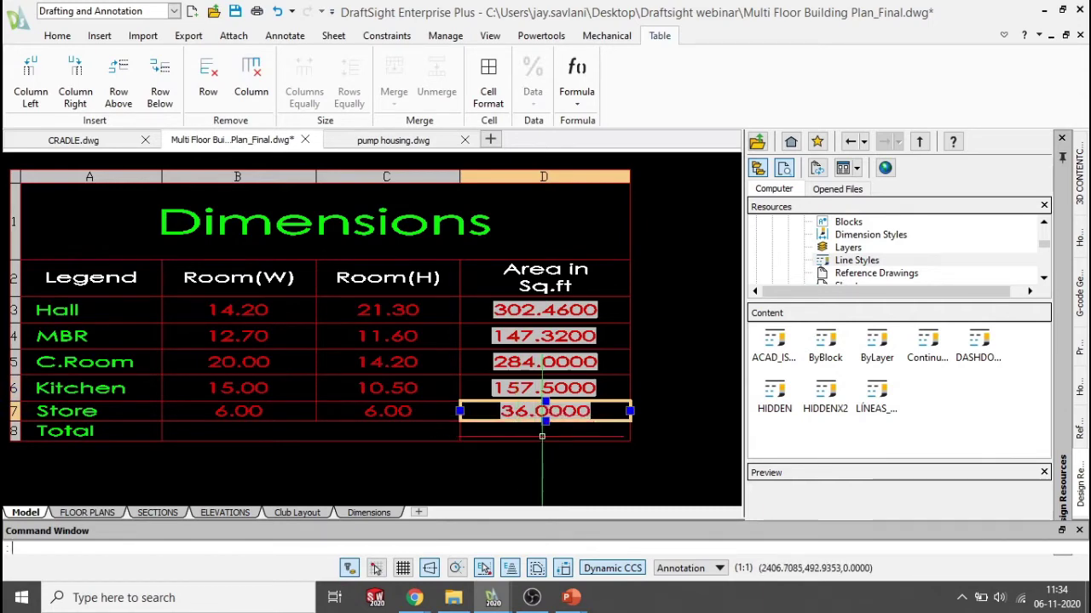
key(Escape)
Step: Start a Sum formula in the area cell of the Total row
click(530, 433)
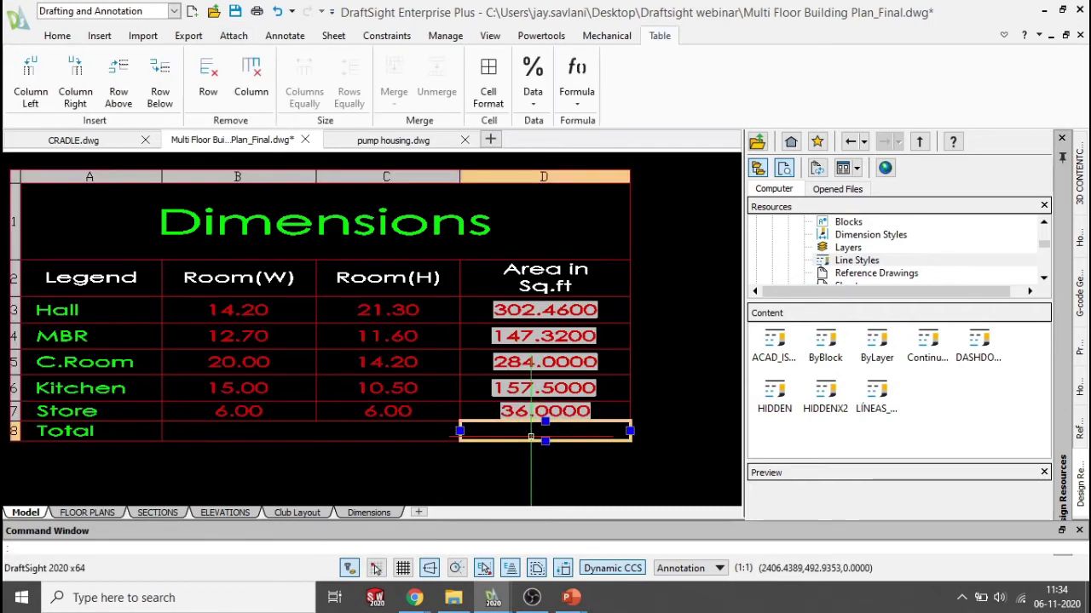
click(577, 94)
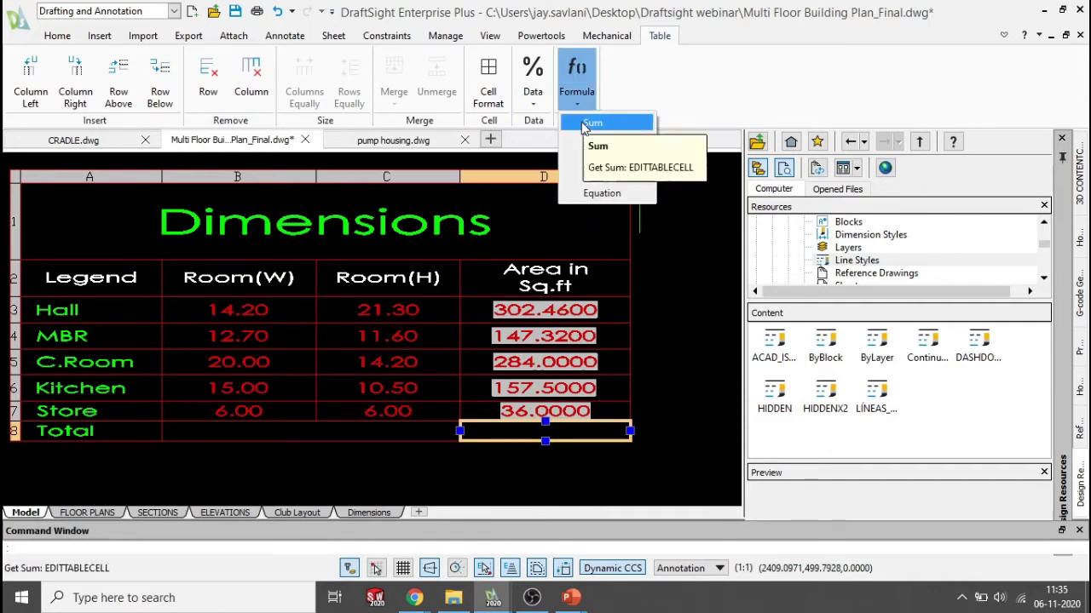
click(584, 125)
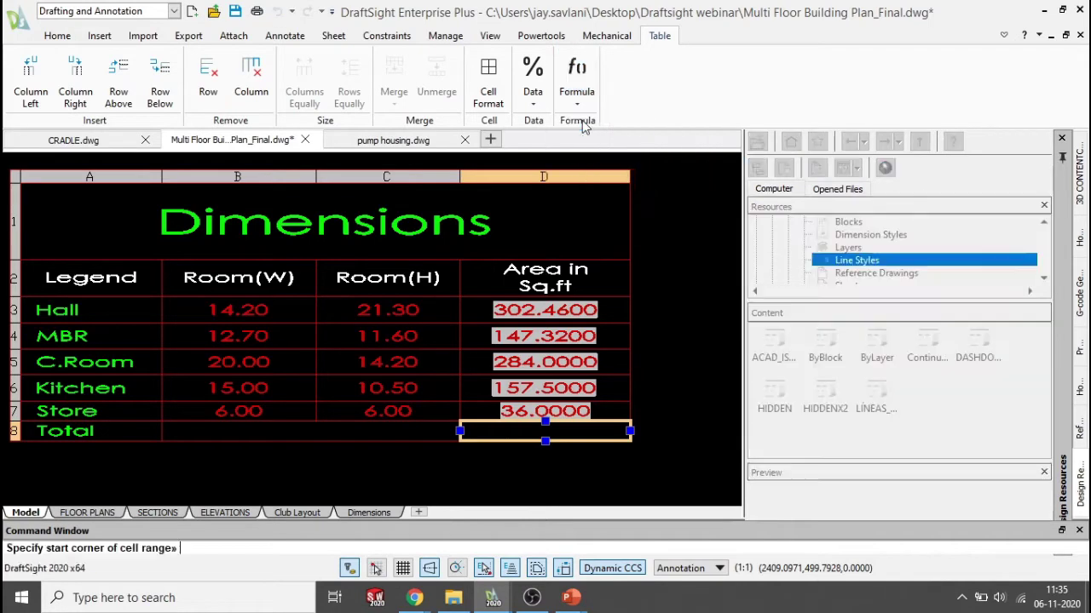
Step: Sum cells D3 to D7 of the area column in the Dimensions table's Total row and apply the formula
scroll(569, 415, up, 1)
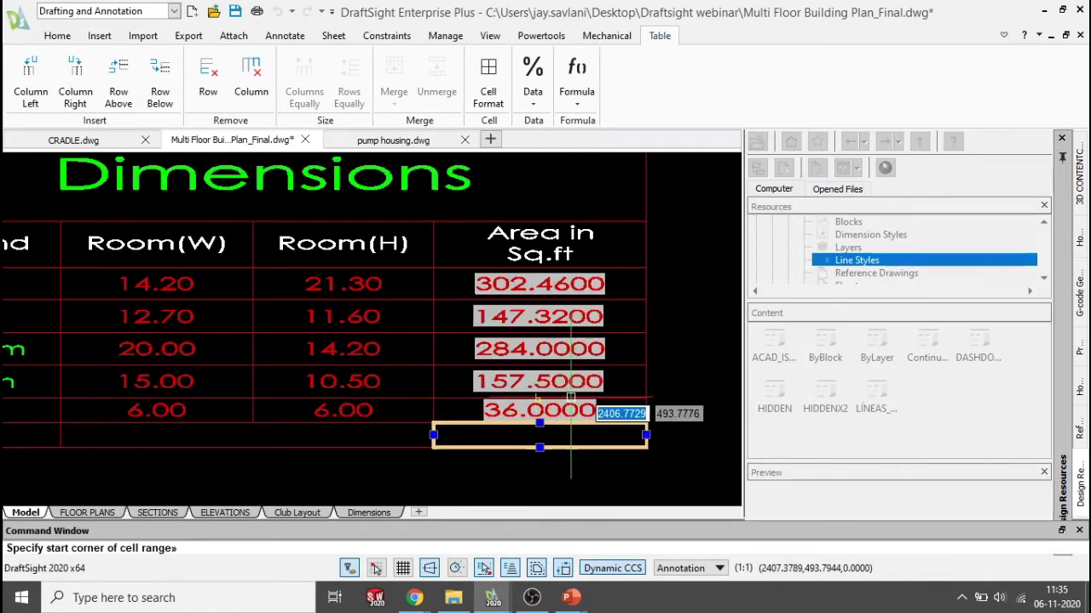
click(458, 280)
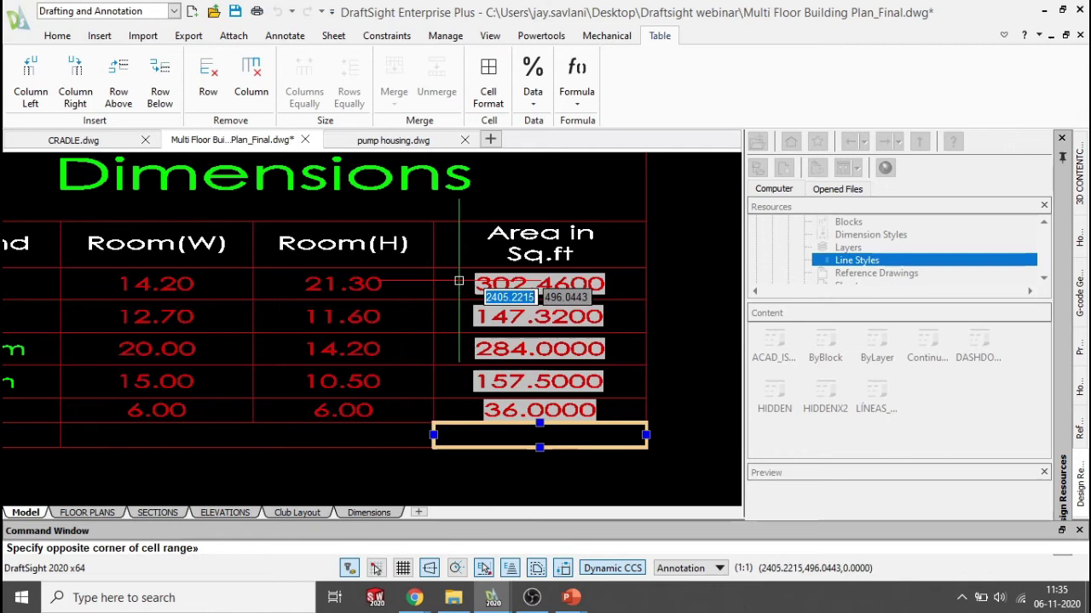
click(613, 414)
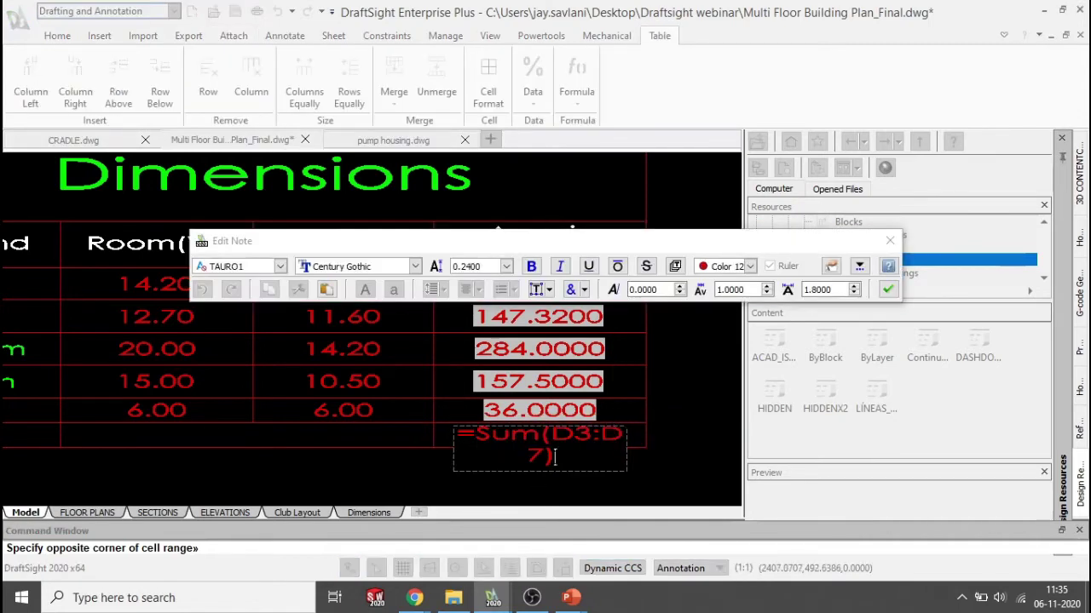
key(Return)
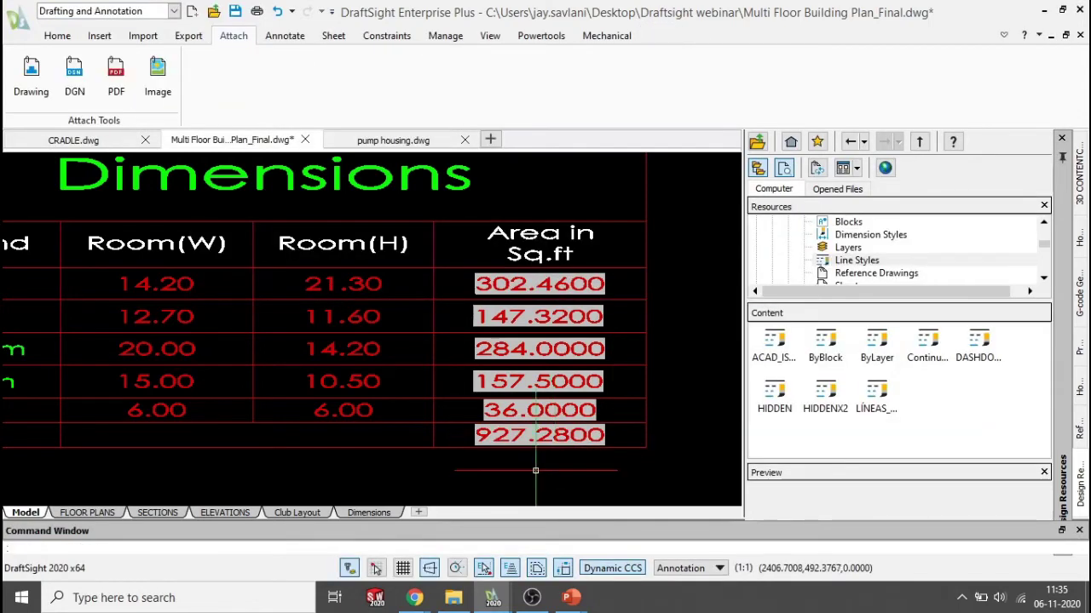
scroll(555, 452, down, 2)
scroll(550, 439, up, 2)
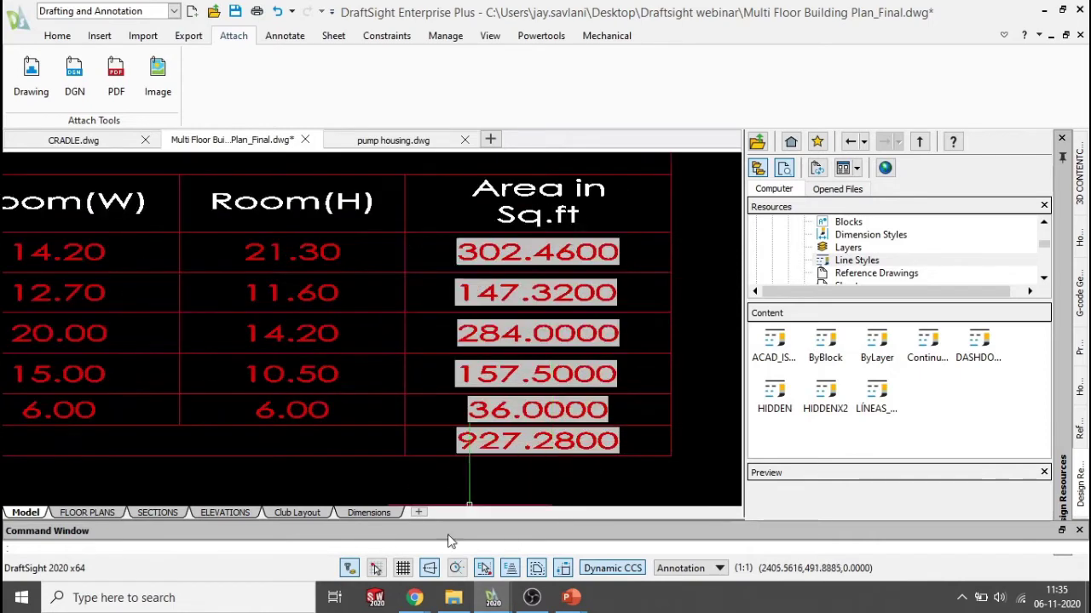
Step: Switch to the Google Meet window, admit the waiting participant, and bring up the PowerPoint slide show
mouse_move(414, 597)
click(366, 528)
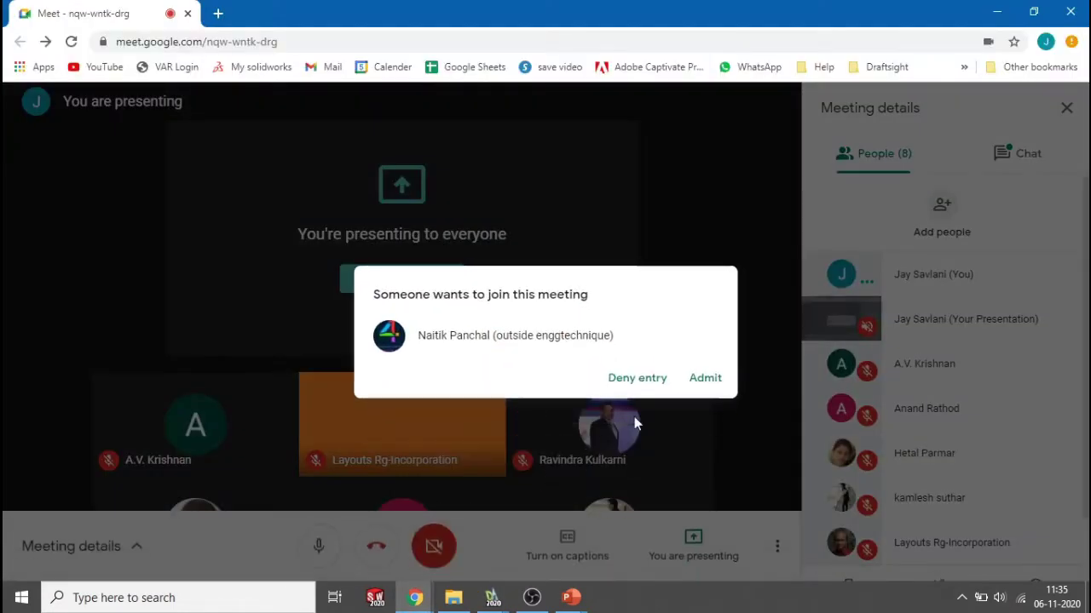
click(704, 380)
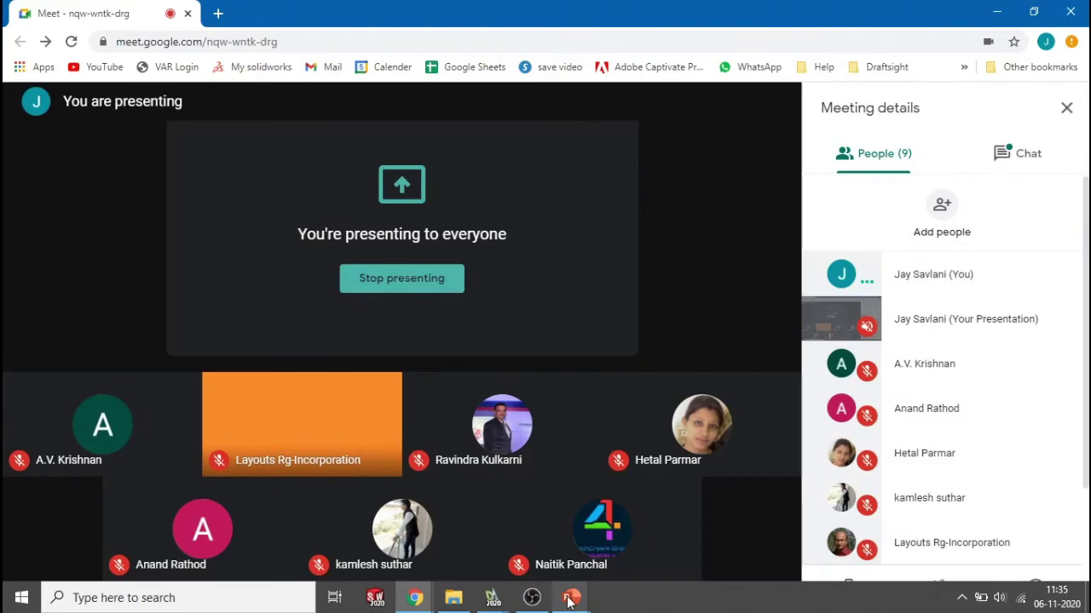
mouse_move(571, 597)
click(695, 524)
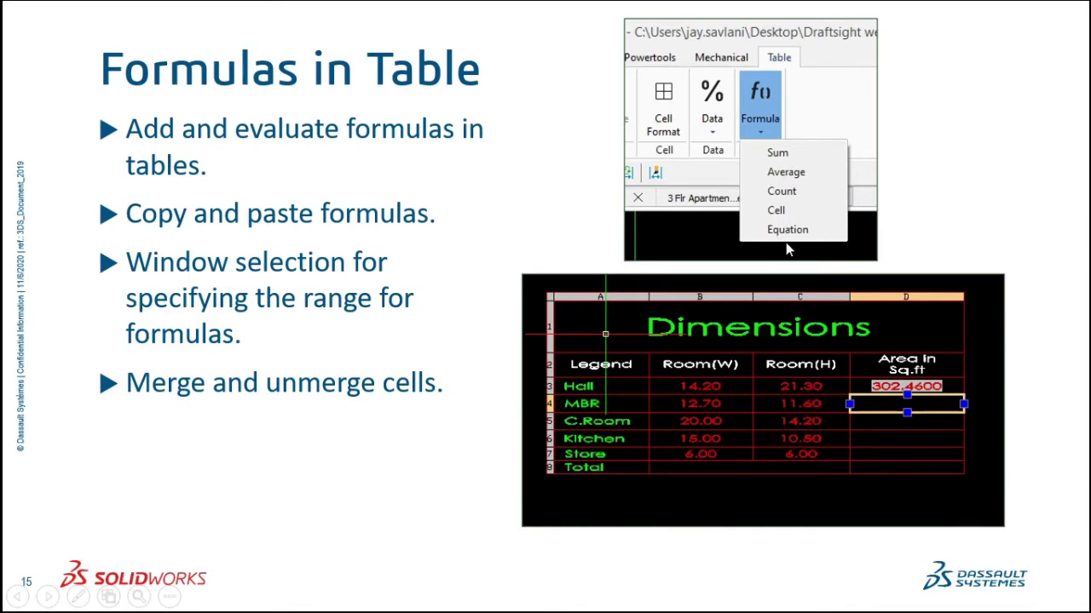
Step: Switch from the slide show to the Multi Floor Building Plan drawing in DraftSight and maximize its window
key(alt+Tab)
key(alt+Tab)
key(alt+Tab)
key(alt+Tab)
key(alt+Tab)
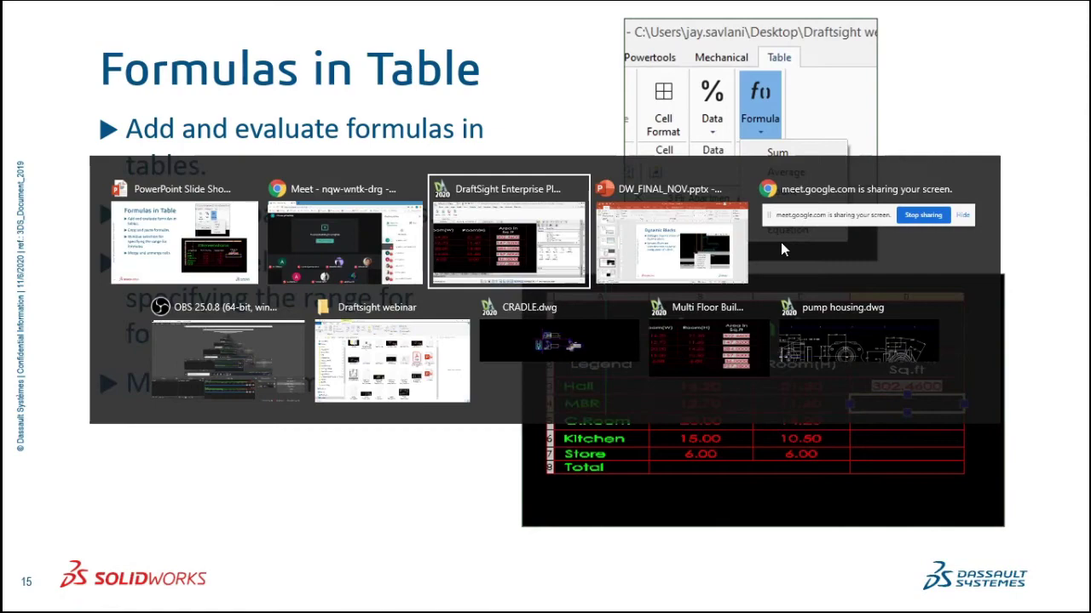
key(alt+Tab)
key(alt+Tab)
key(alt+Tab)
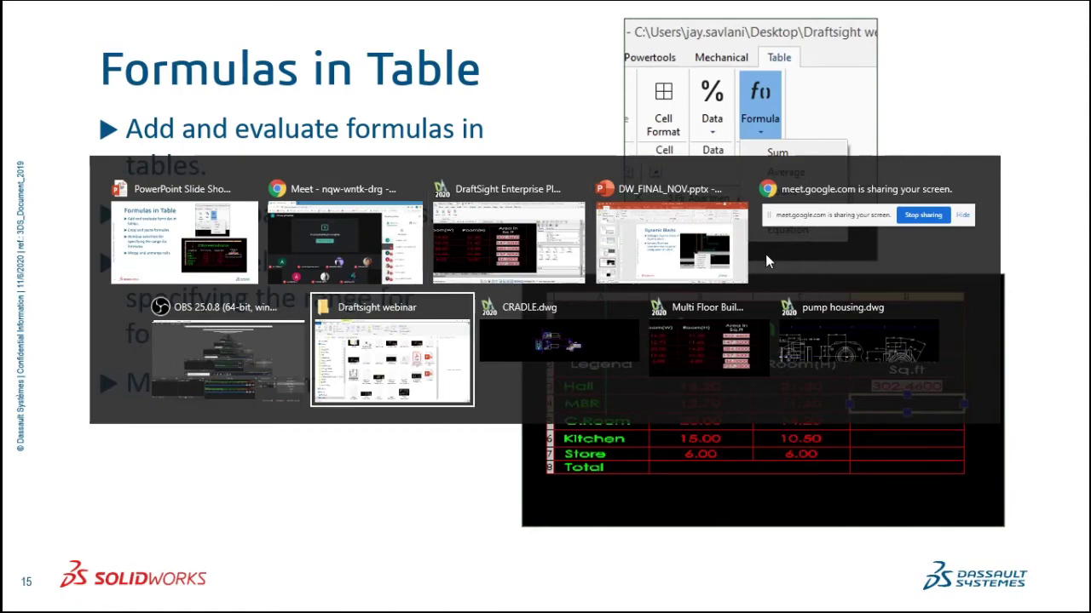
key(alt+space)
key(x)
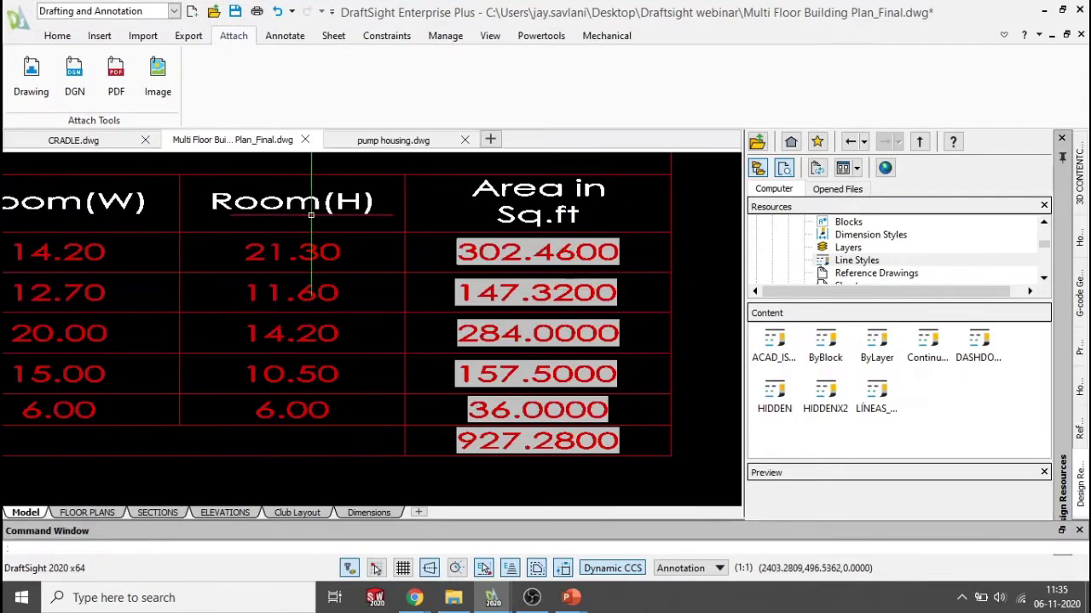
Step: Select the title cell of the Dimensions table and examine the table editing commands available for it
scroll(316, 252, down, 4)
middle_drag(319, 264, 472, 350)
click(226, 254)
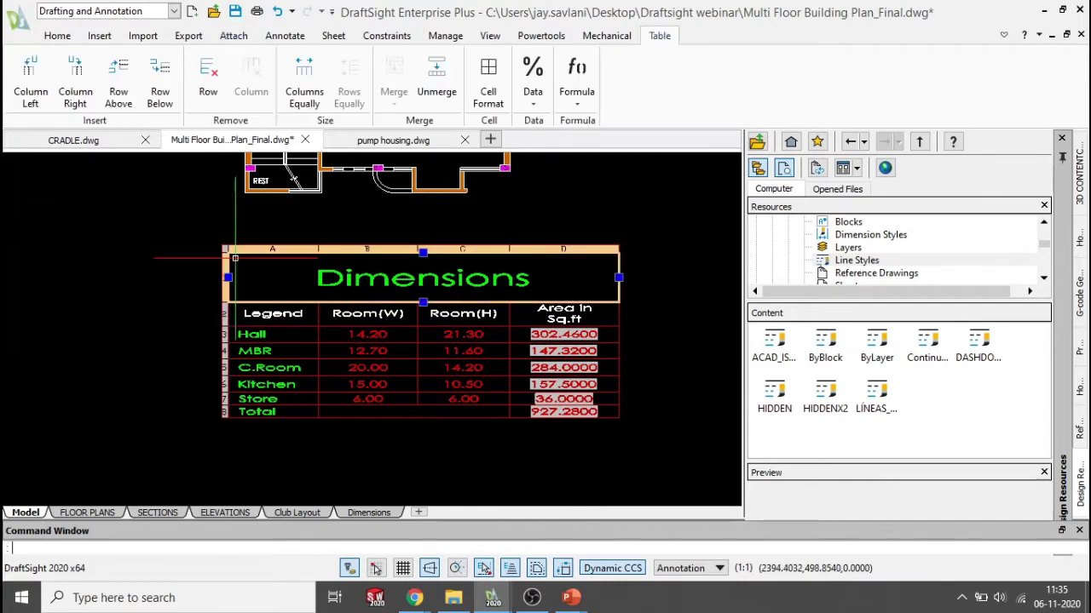
click(605, 37)
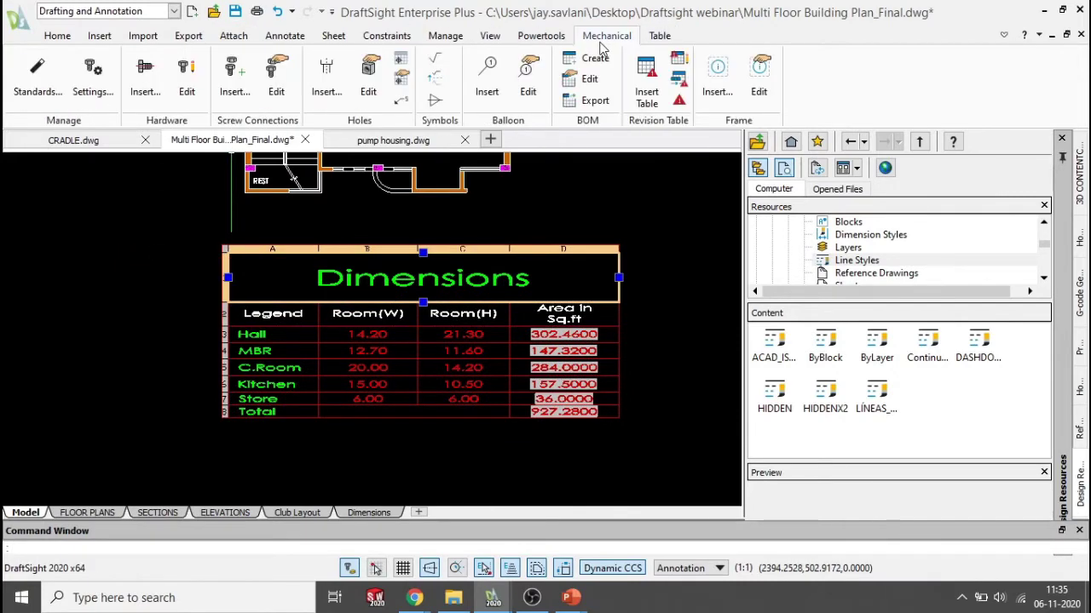
click(99, 38)
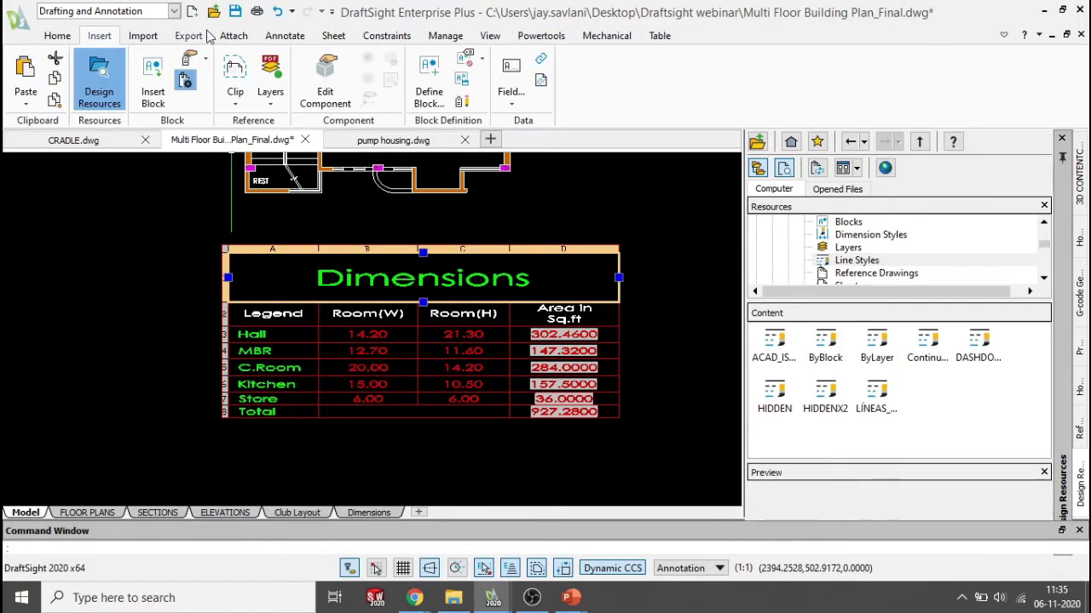
click(233, 36)
click(601, 38)
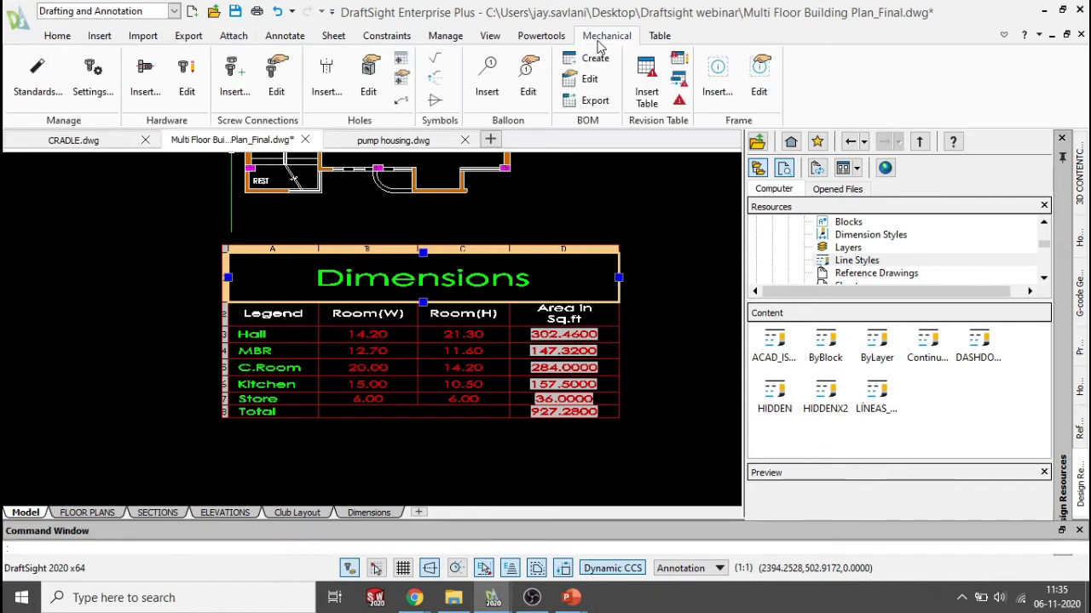
click(558, 39)
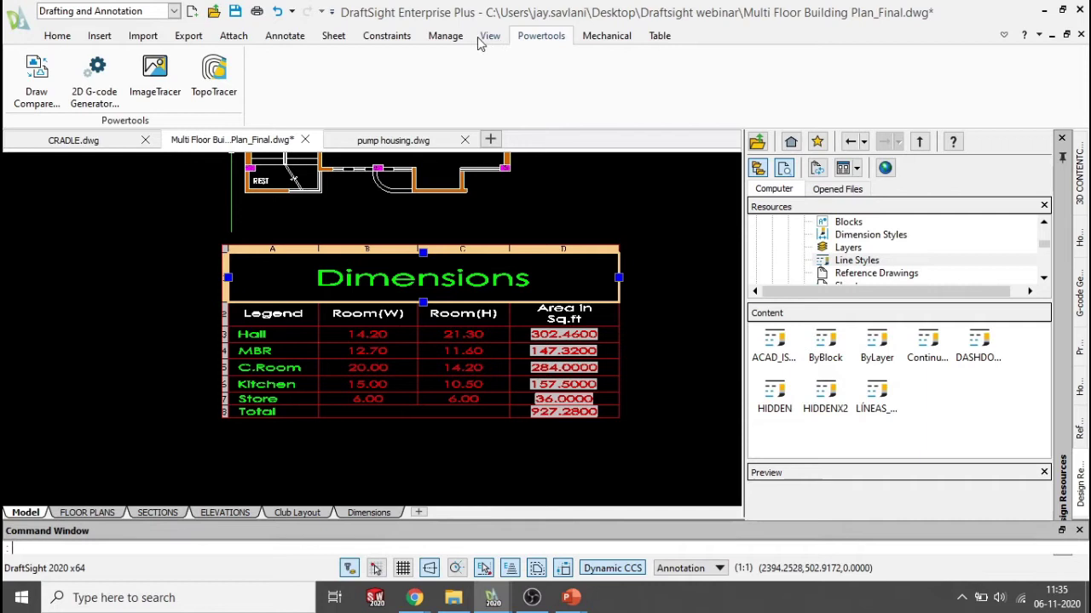
click(657, 38)
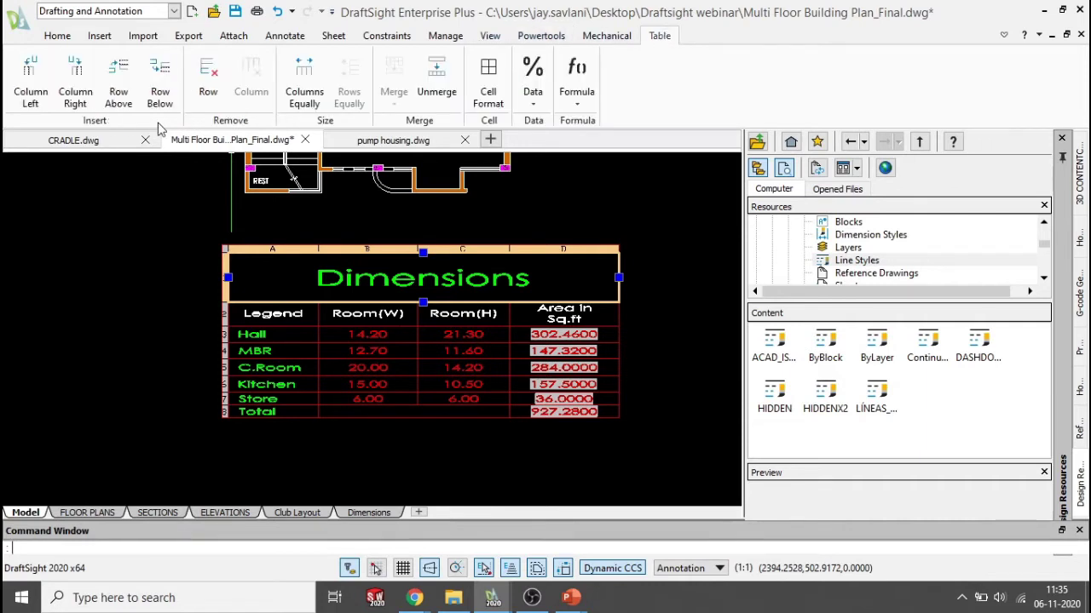
scroll(340, 248, up, 1)
key(Escape)
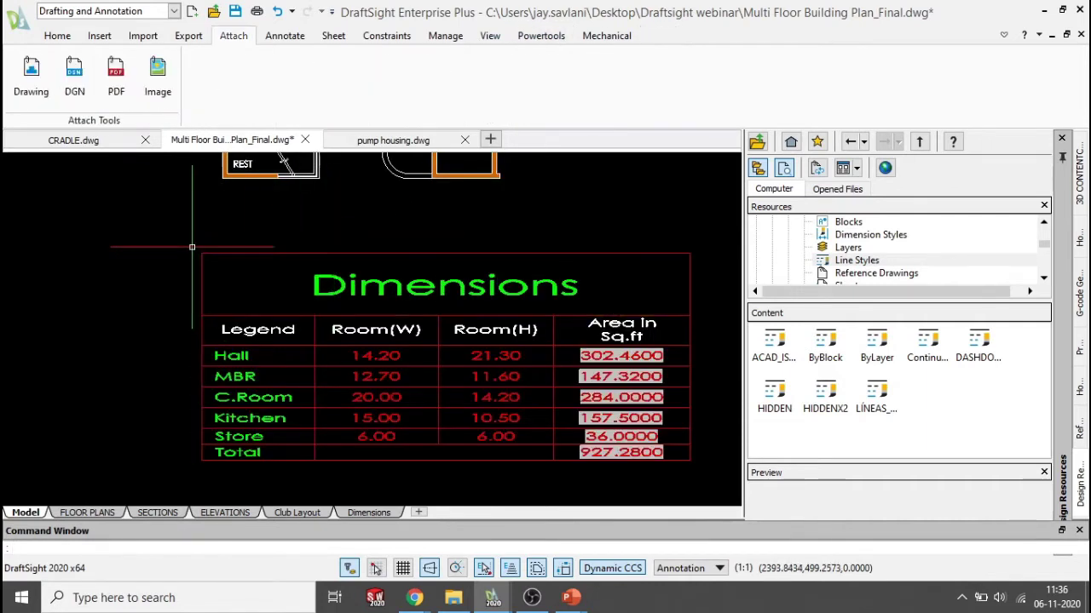
Step: Examine the title cell's insert, remove and size options, and review its cell, border, text and content properties
click(199, 250)
right_click(200, 253)
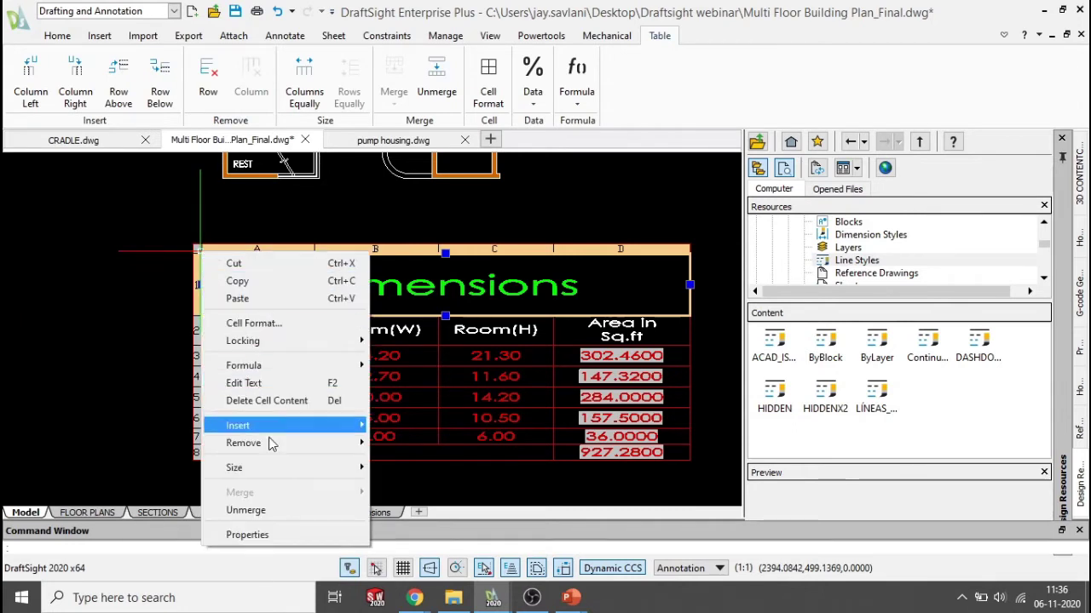
mouse_move(298, 464)
mouse_move(316, 435)
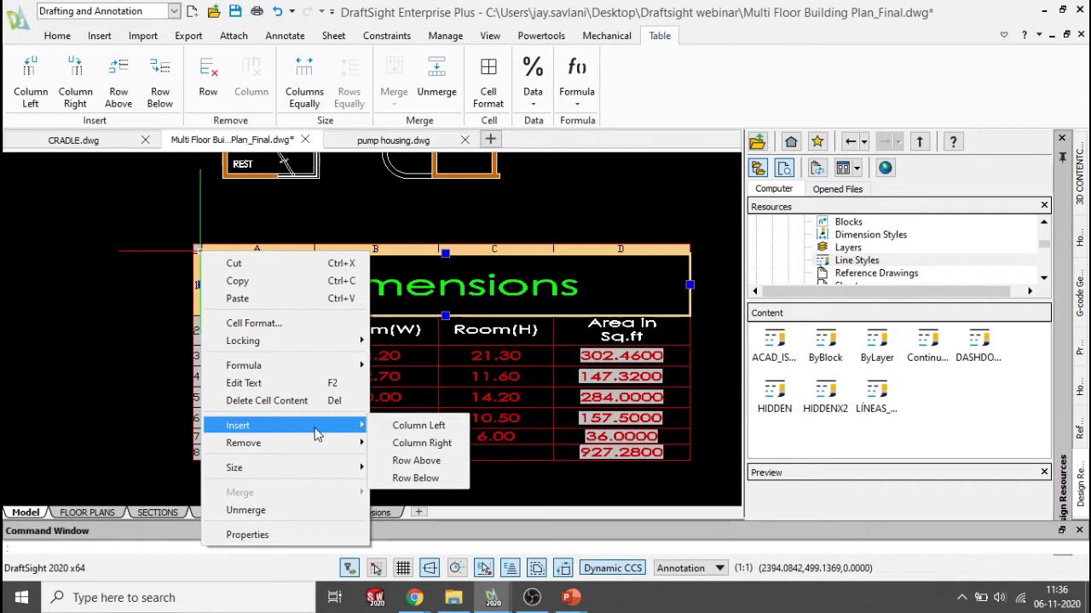
click(290, 535)
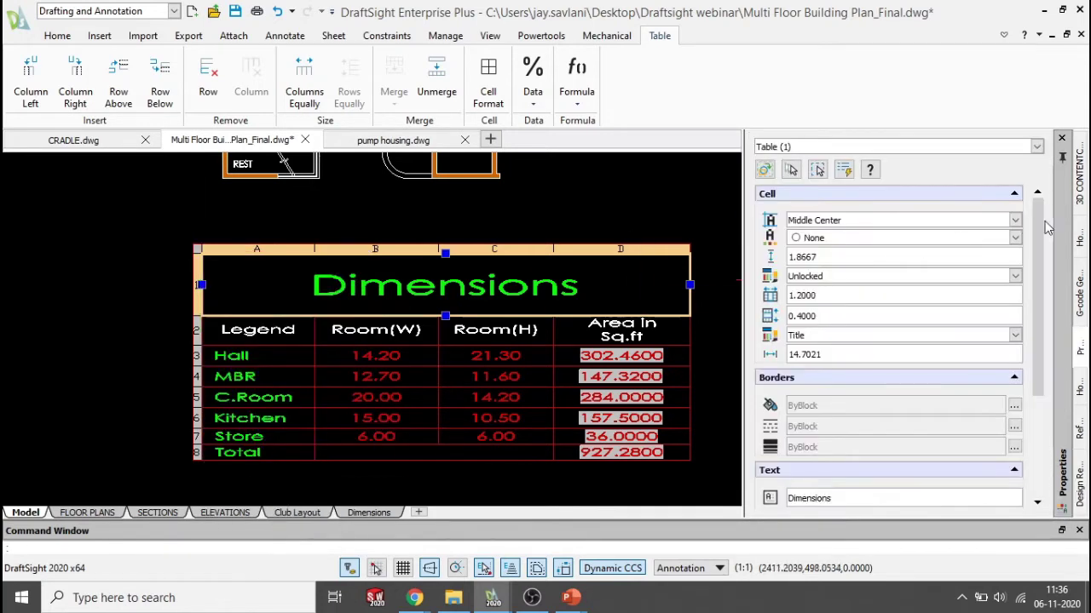
drag(1045, 220, 1047, 355)
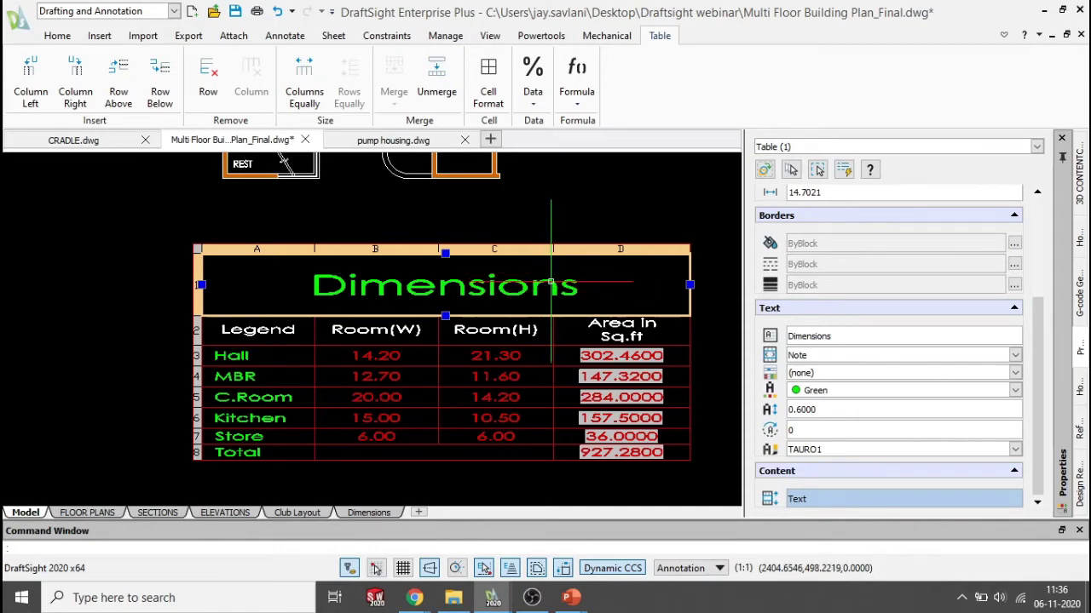
key(Escape)
Step: Return to the PowerPoint slide show and advance it to the Mouse Gestures slide
mouse_move(573, 596)
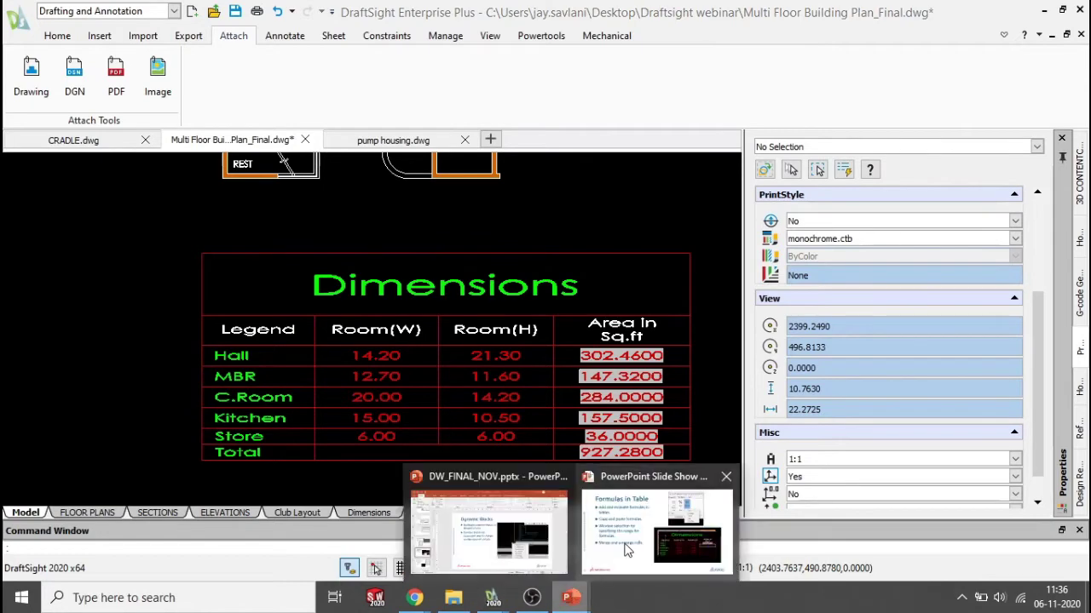
click(653, 535)
key(Right)
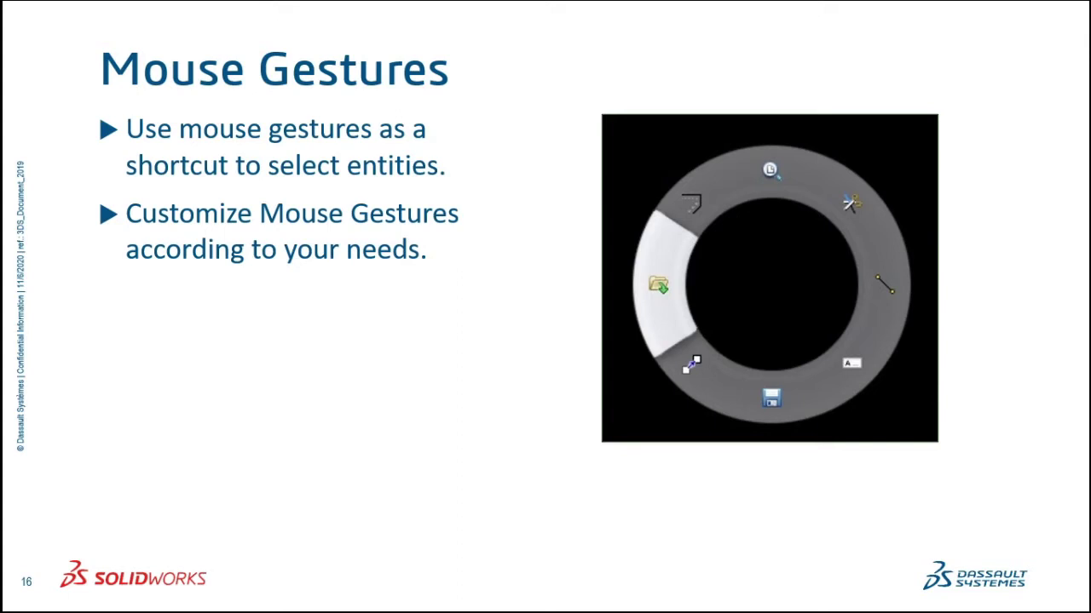
Step: Switch from the Mouse Gestures slide back to the DraftSight window
key(alt+Tab)
key(alt+Tab)
key(alt+Tab)
key(alt+Tab)
key(alt+Tab)
key(alt+Tab)
key(alt+Tab)
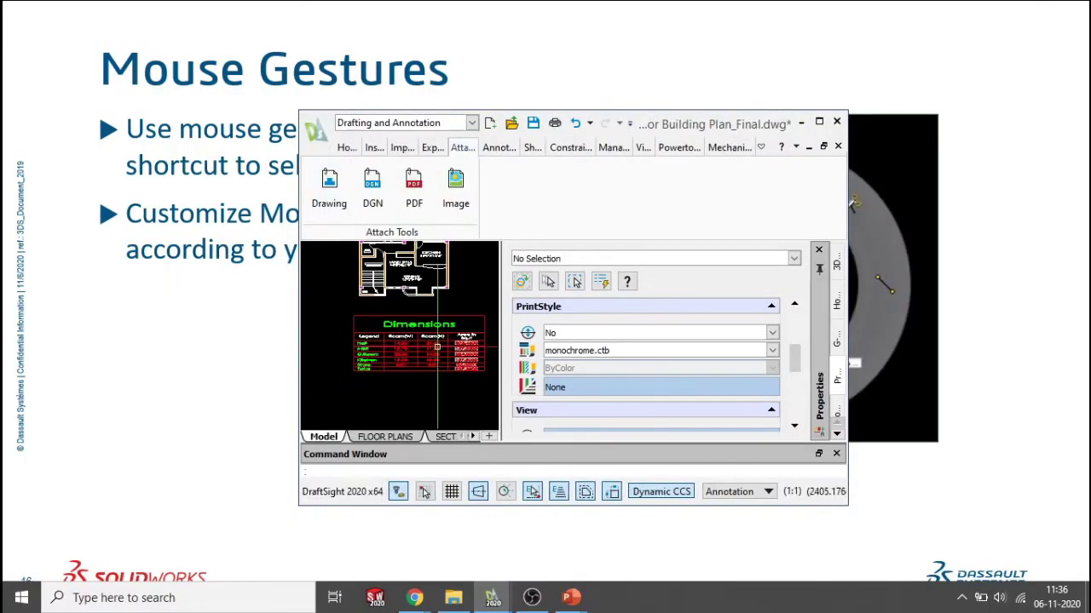
Step: Switch to the Google Meet window and admit the participant asking to join the meeting
mouse_move(414, 597)
click(377, 548)
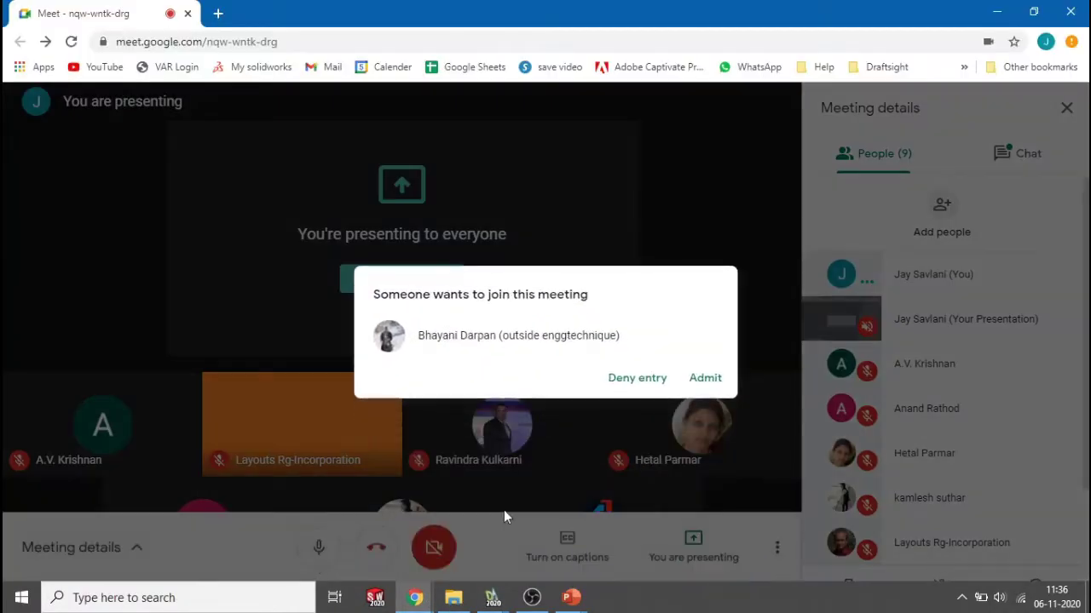
click(699, 385)
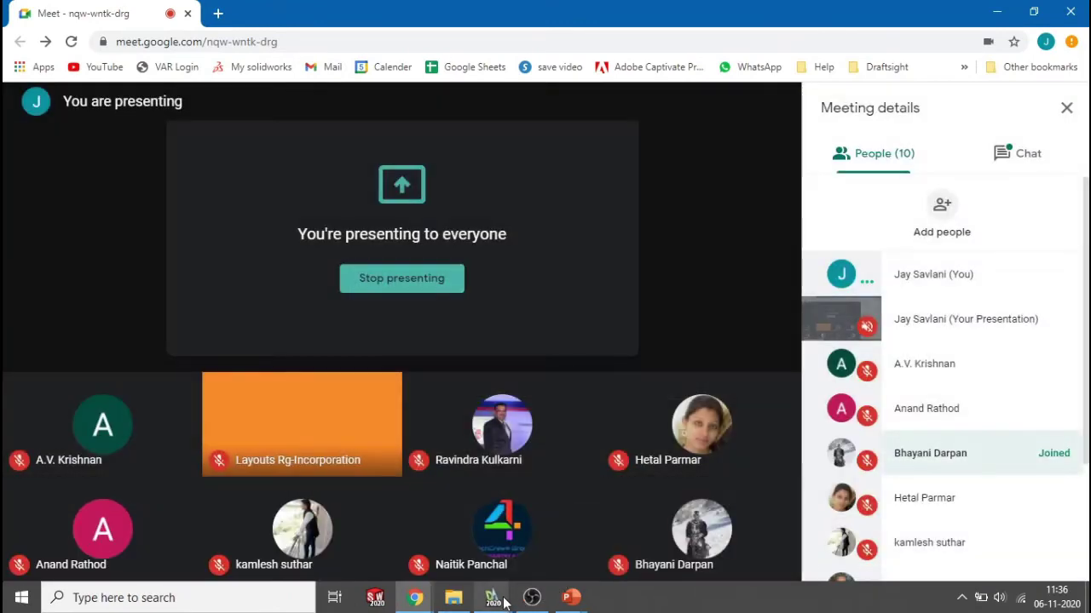
Step: Switch from Google Meet to the DraftSight building plan drawing and maximize its window
mouse_move(492, 597)
click(468, 538)
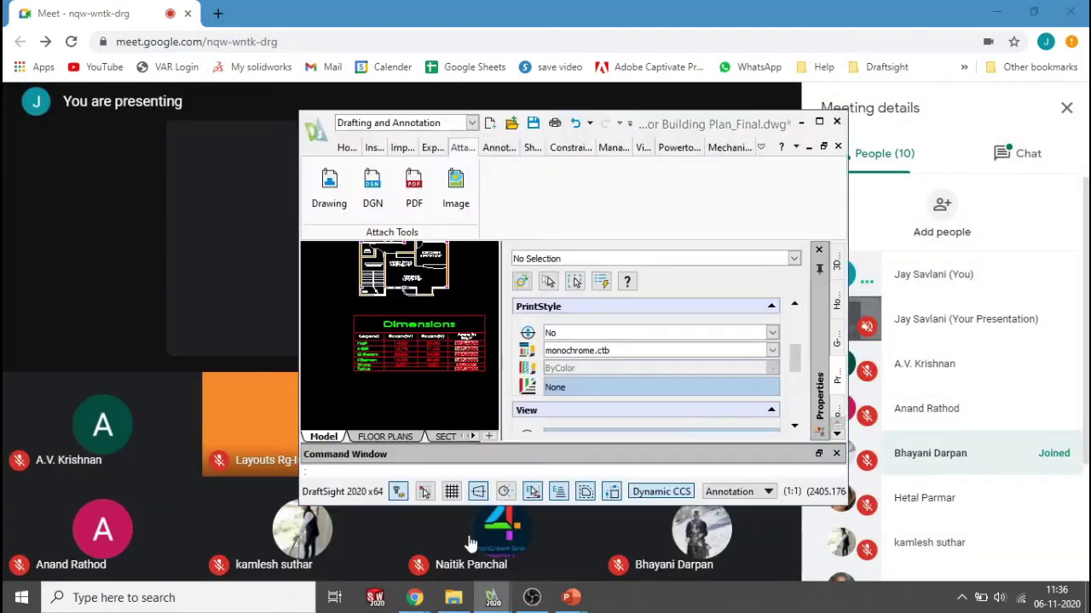
key(alt+space)
key(x)
Step: Bring up the dialog for opening a drawing with a mouse gesture near the LEGEND notes, and dismiss it without choosing a file
scroll(535, 398, down, 6)
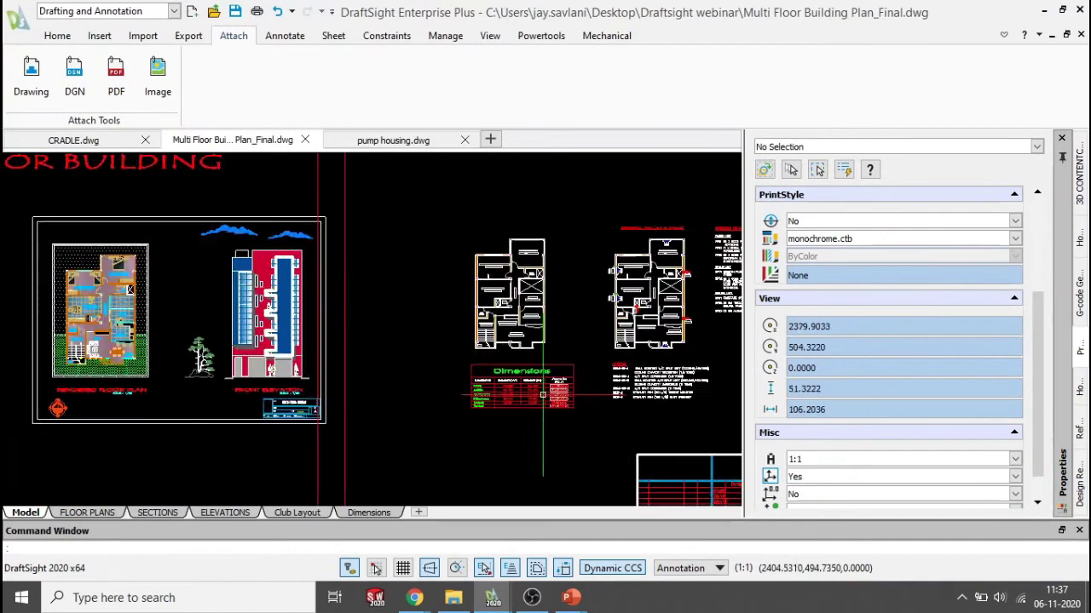
scroll(494, 303, up, 4)
scroll(494, 305, up, 2)
scroll(503, 306, down, 2)
mouse_move(512, 307)
middle_down()
mouse_move(526, 310)
mouse_move(421, 316)
mouse_move(517, 303)
middle_up()
scroll(491, 302, up, 1)
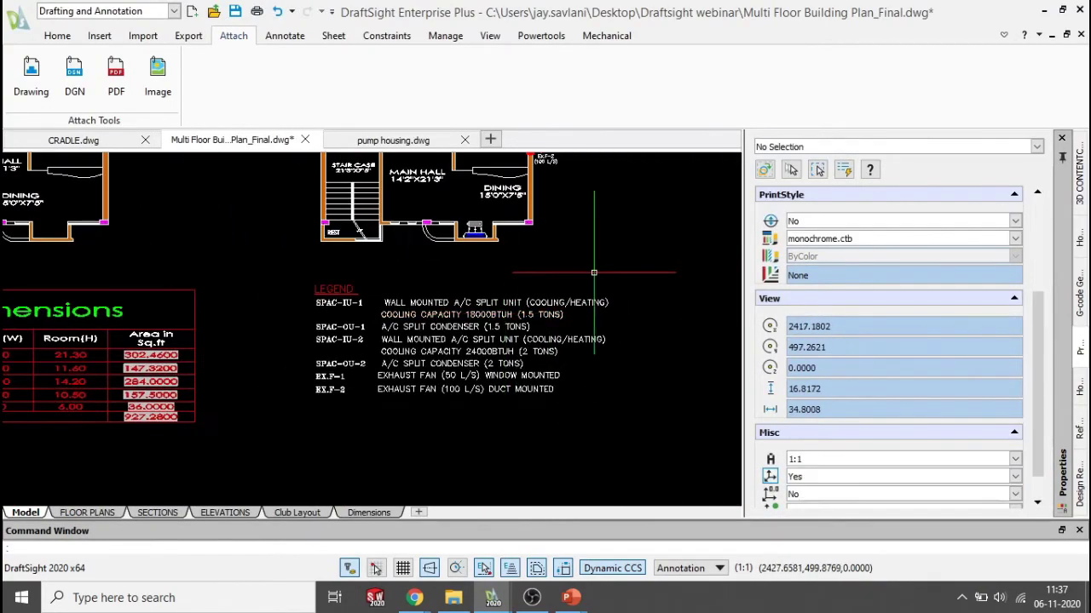
right_drag(578, 258, 525, 268)
right_click(559, 305)
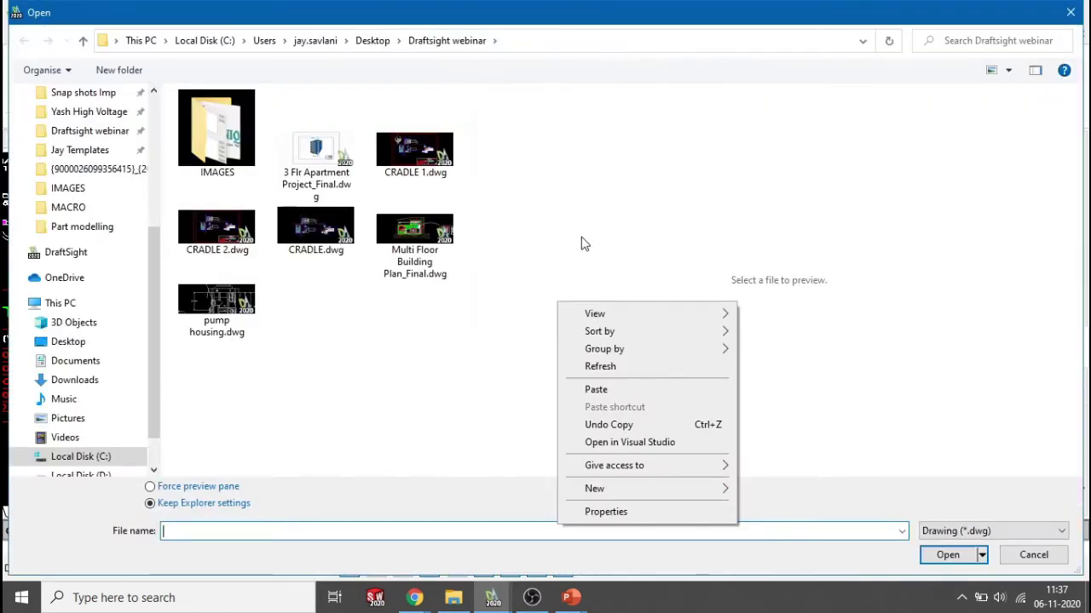
click(414, 354)
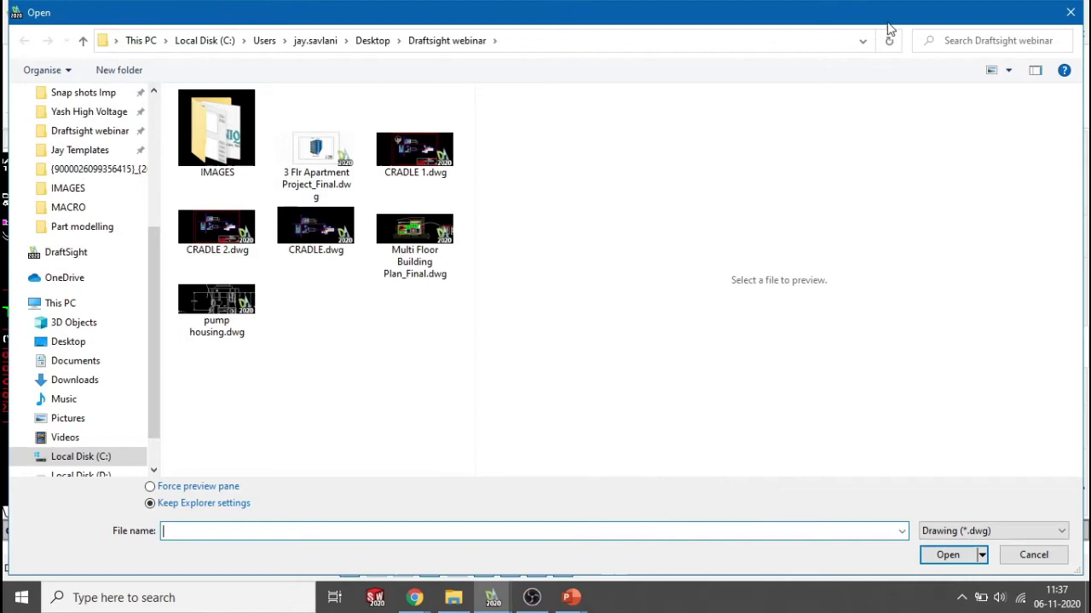
click(1071, 24)
Step: Start the Line command with a mouse gesture and draw a closed rectangular border around the LEGEND notes
mouse_move(522, 266)
right_down()
mouse_move(572, 287)
mouse_move(601, 281)
right_up()
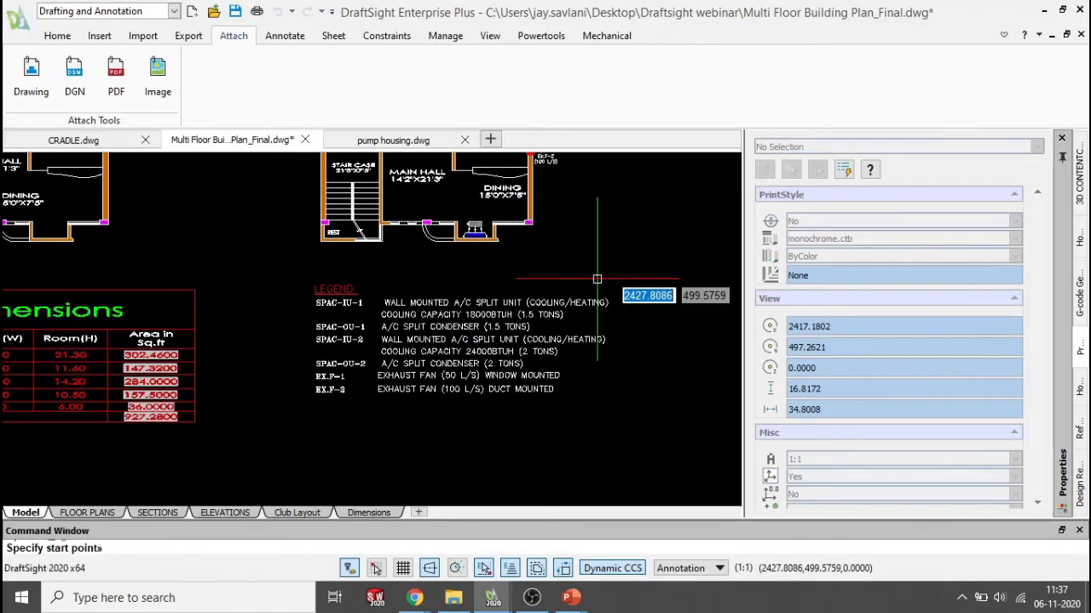
click(305, 272)
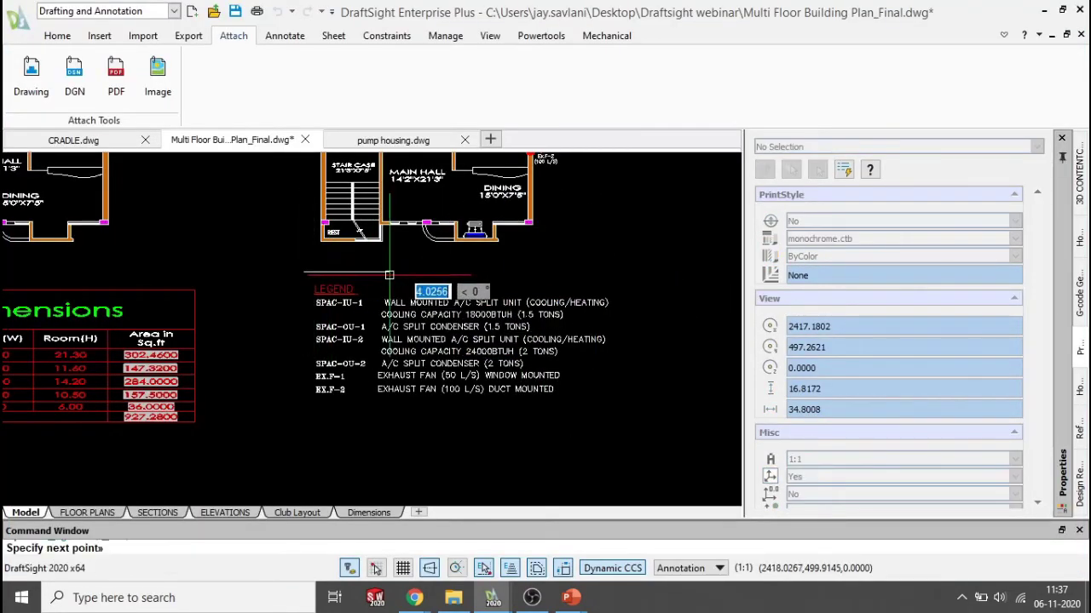
click(614, 278)
click(614, 414)
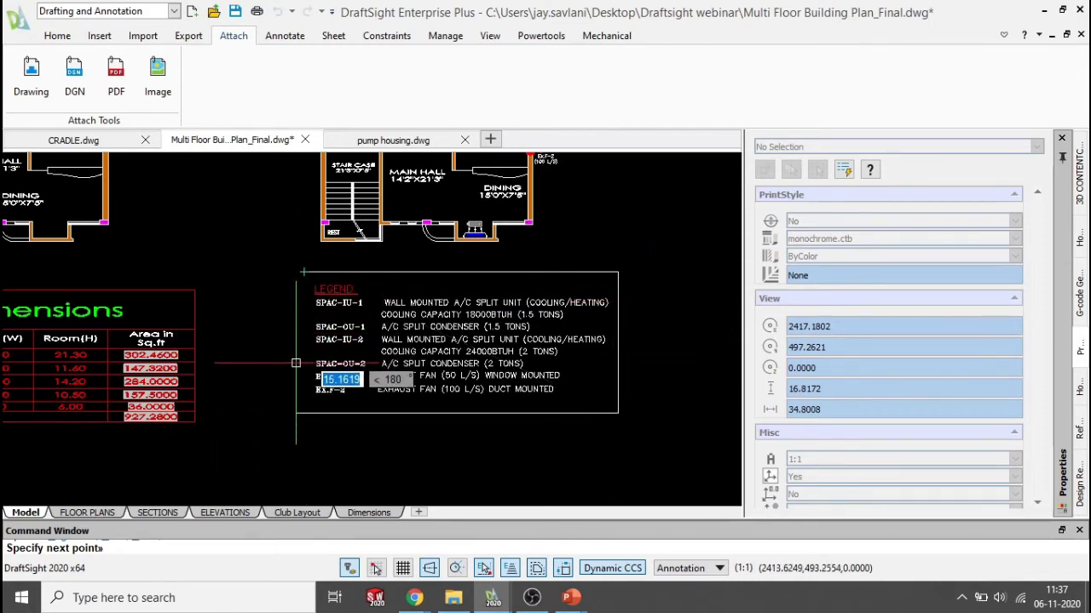
click(304, 413)
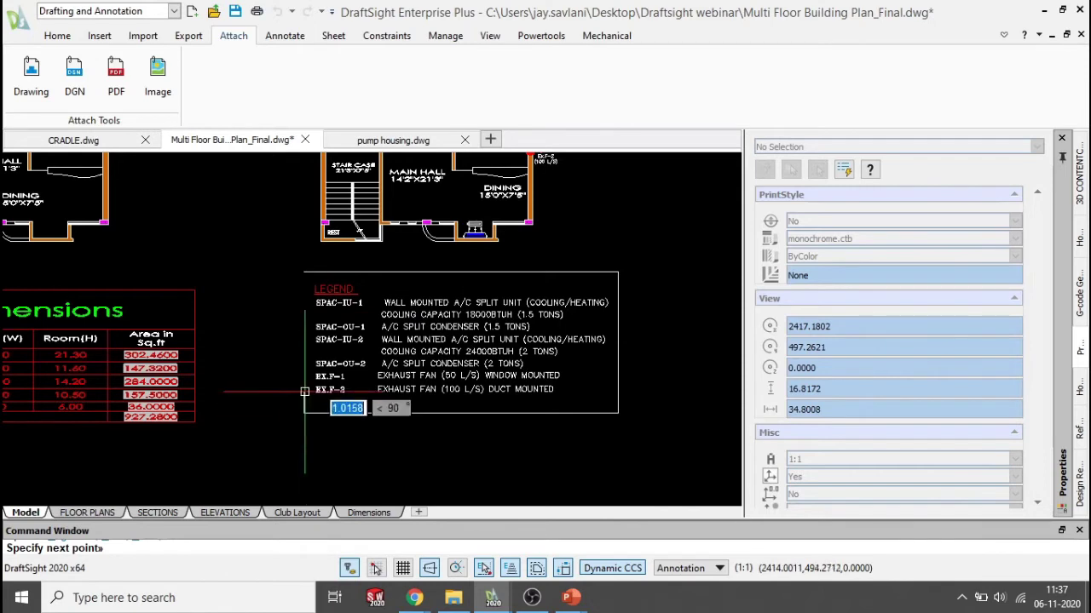
click(304, 272)
key(Return)
Step: Open the Mouse Gestures customization and inspect the gesture directions available for the Perpendicular constraint without assigning one
click(607, 35)
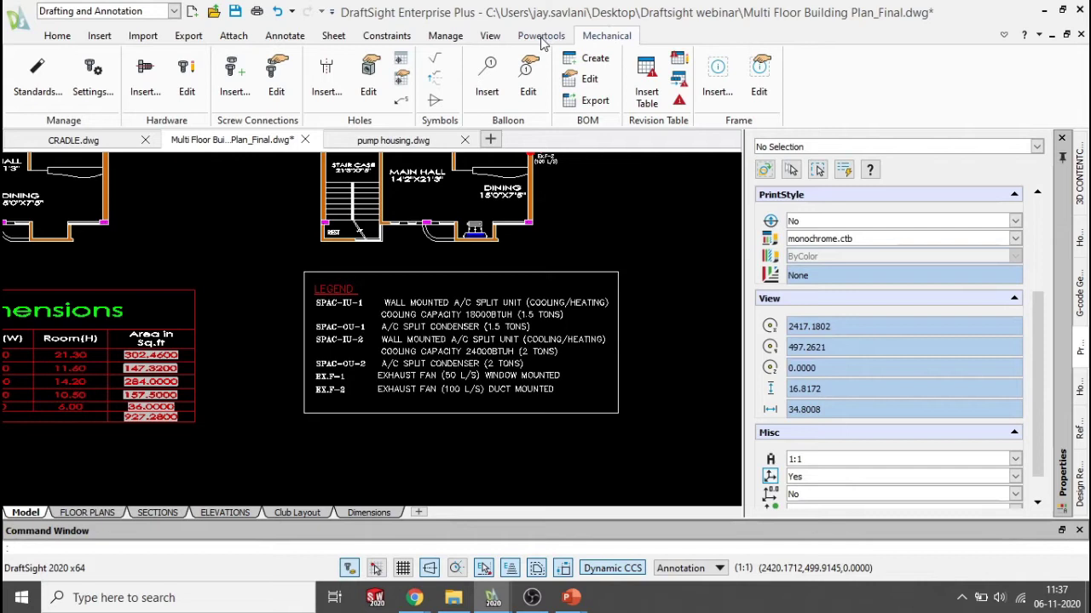
click(447, 39)
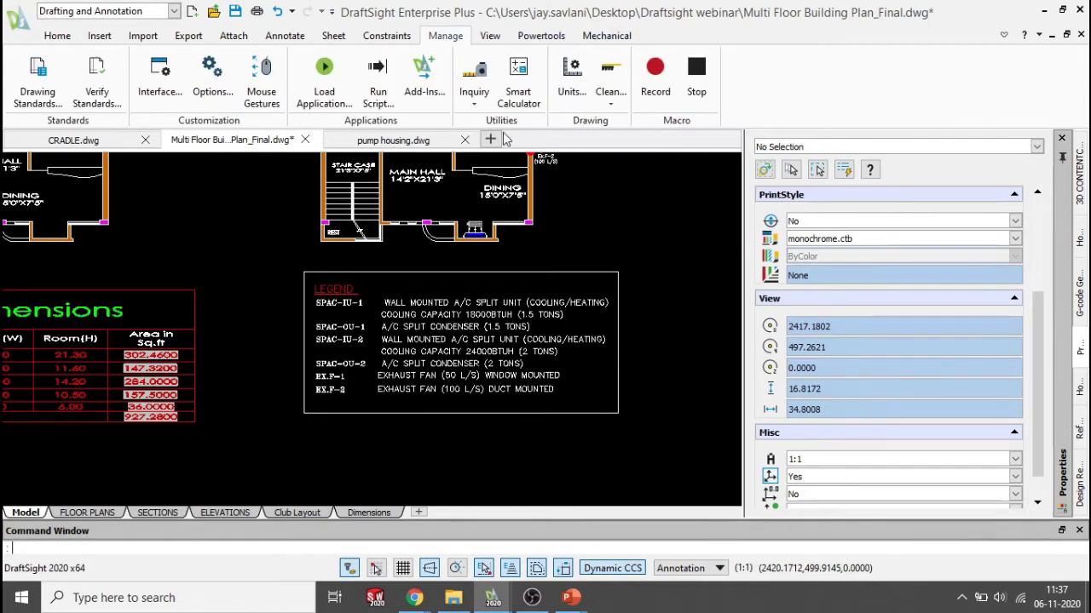
click(261, 81)
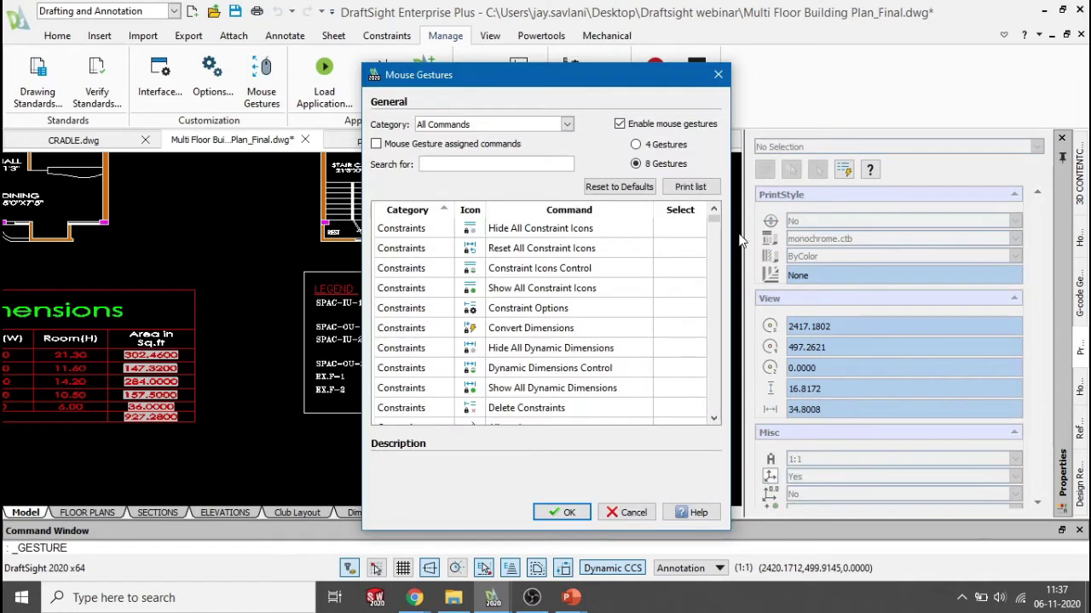
mouse_move(715, 218)
mouse_down()
mouse_move(716, 407)
mouse_move(716, 233)
mouse_up()
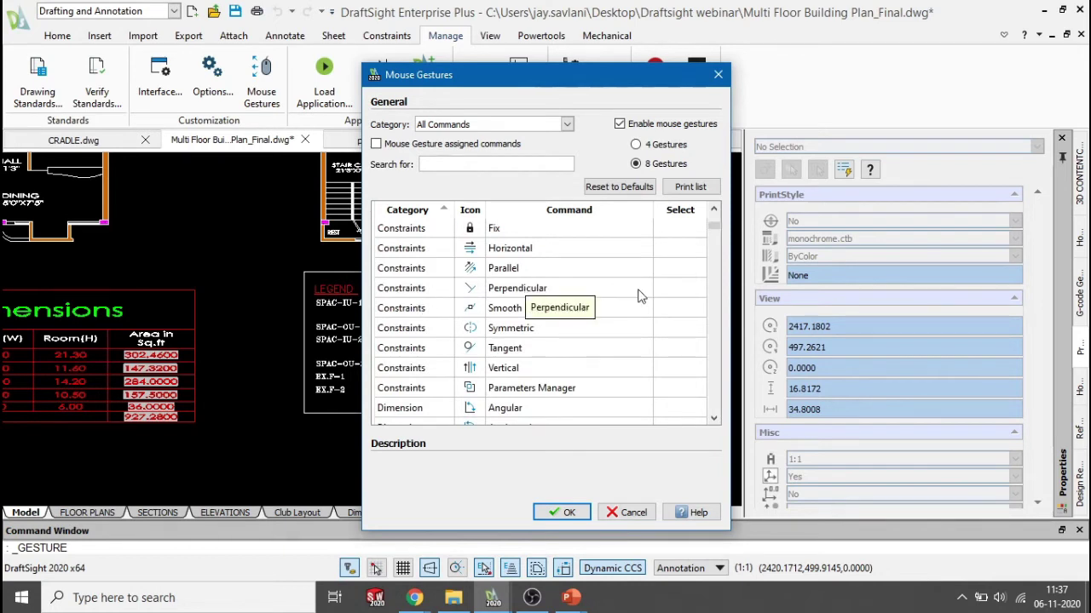
click(689, 290)
click(698, 289)
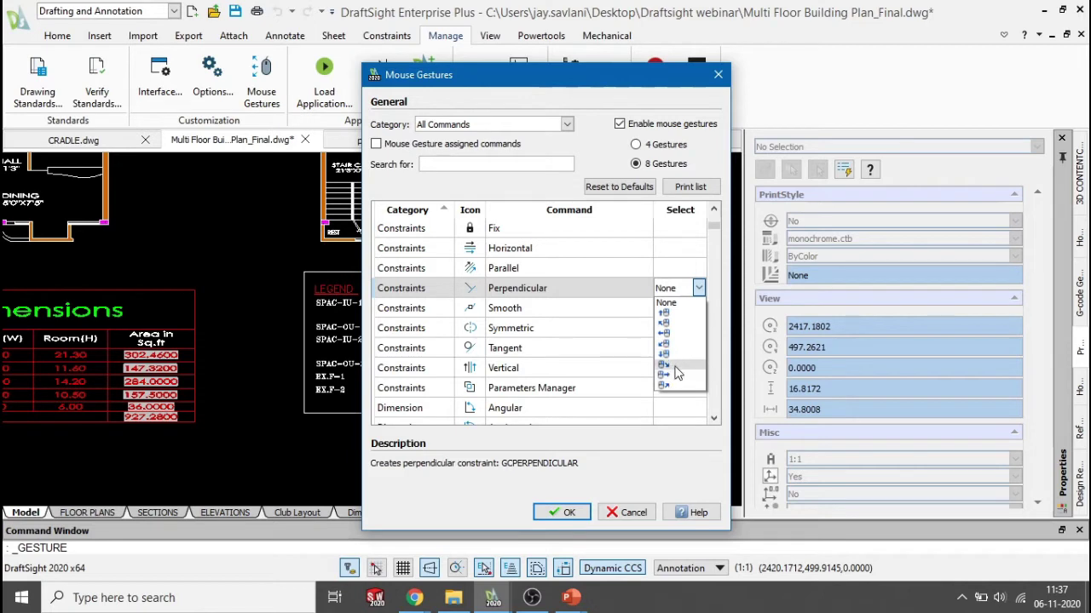
key(Escape)
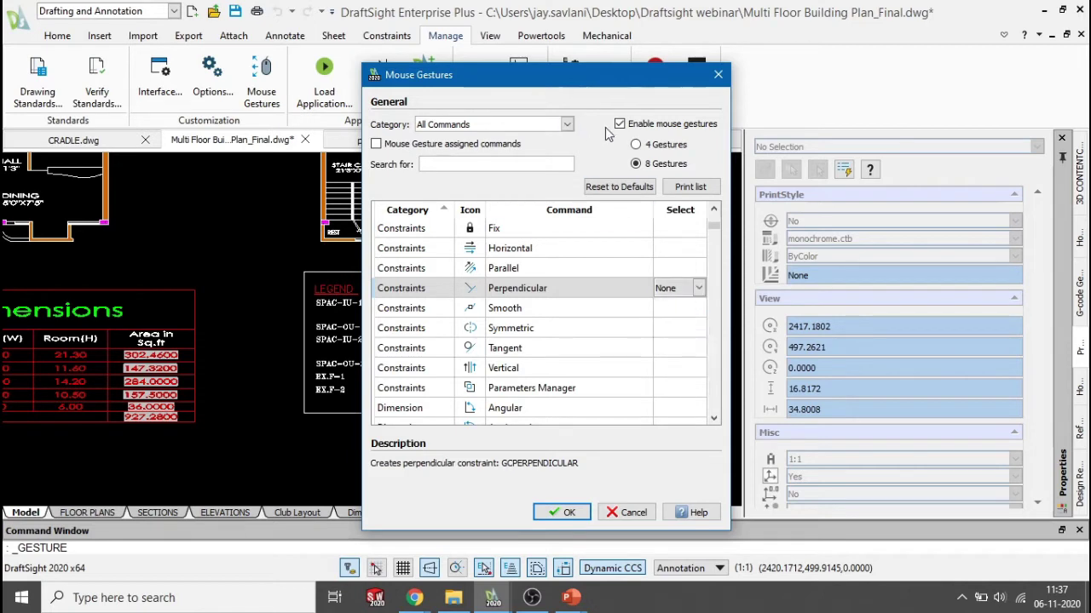
Step: Browse the gesture commands by the Help, Constraints and Attach categories, return to All Commands, and dismiss the Mouse Gestures dialog
click(567, 125)
drag(567, 154, 569, 220)
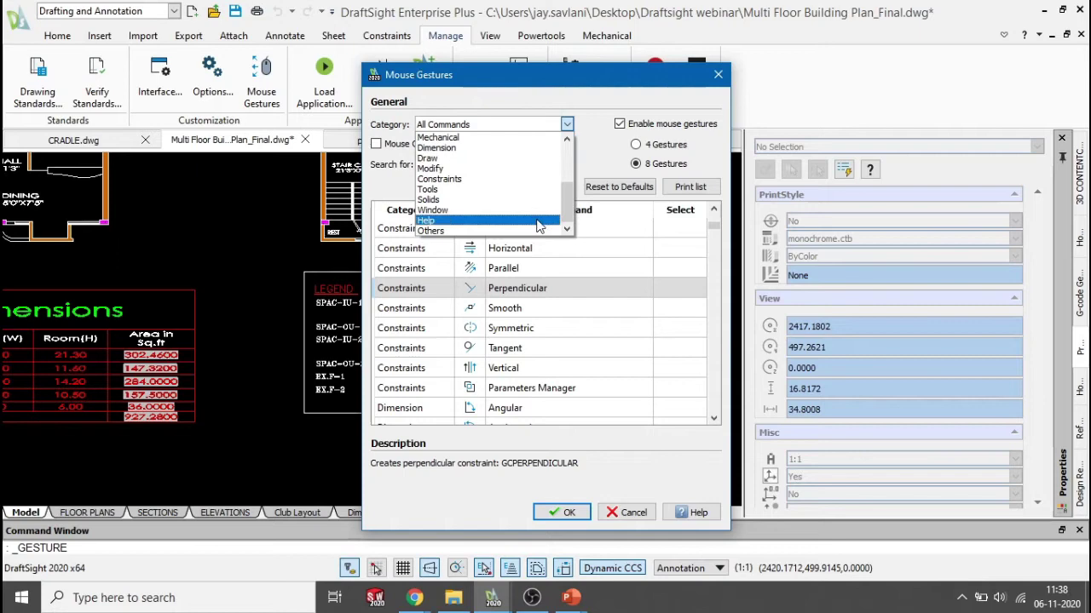
click(545, 228)
click(567, 124)
scroll(511, 192, up, 1)
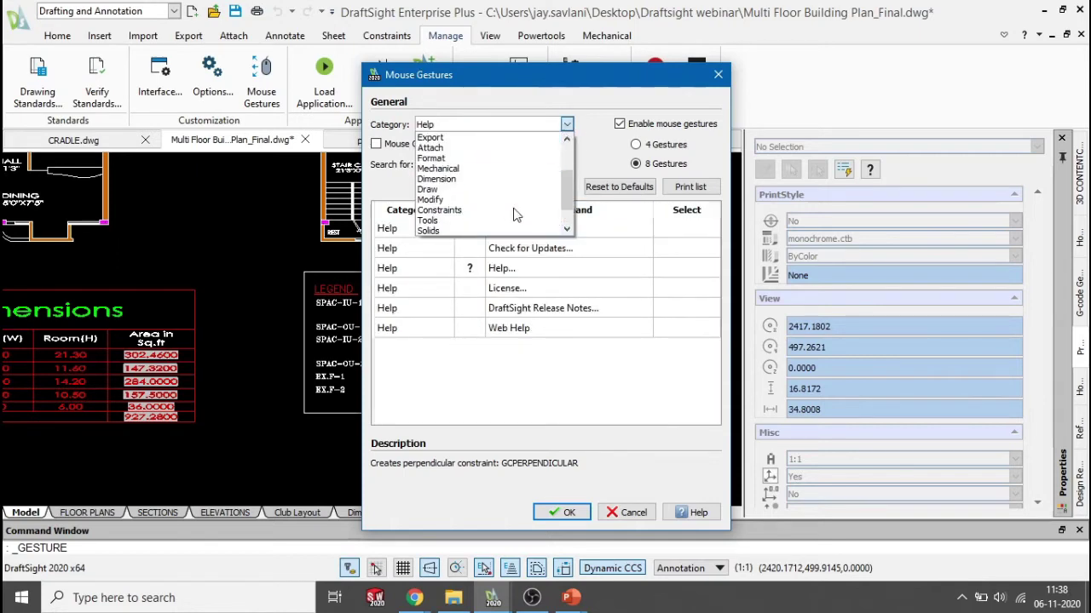
click(507, 212)
click(567, 125)
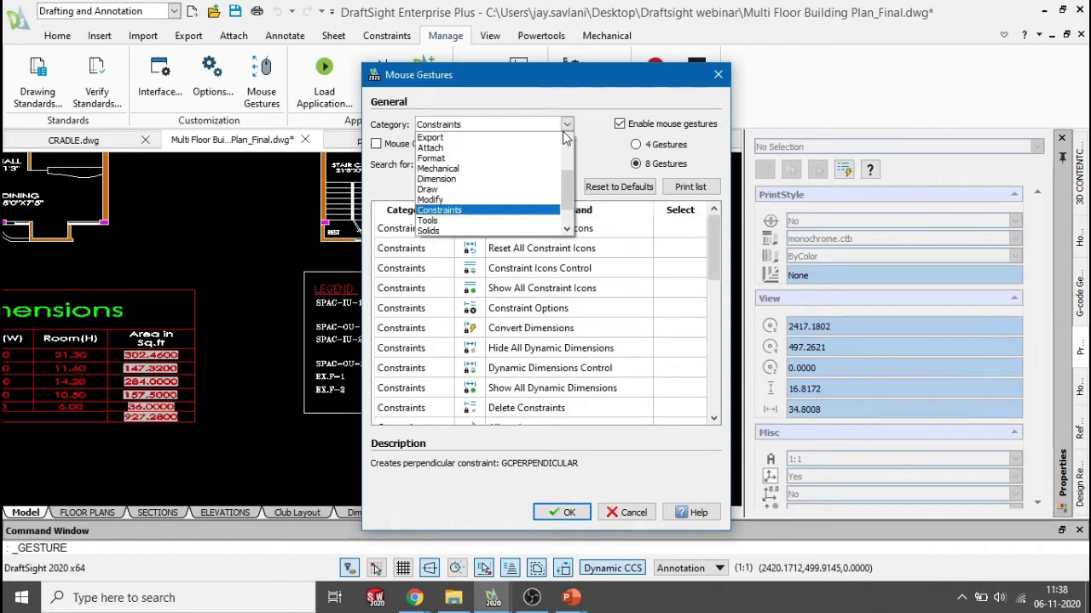
scroll(523, 191, up, 3)
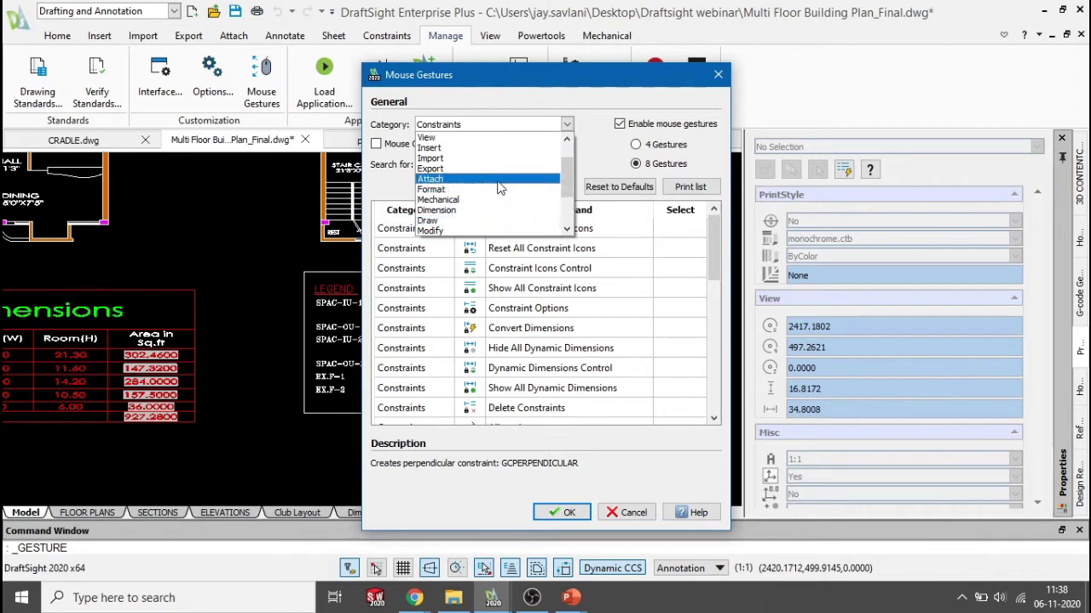
click(501, 179)
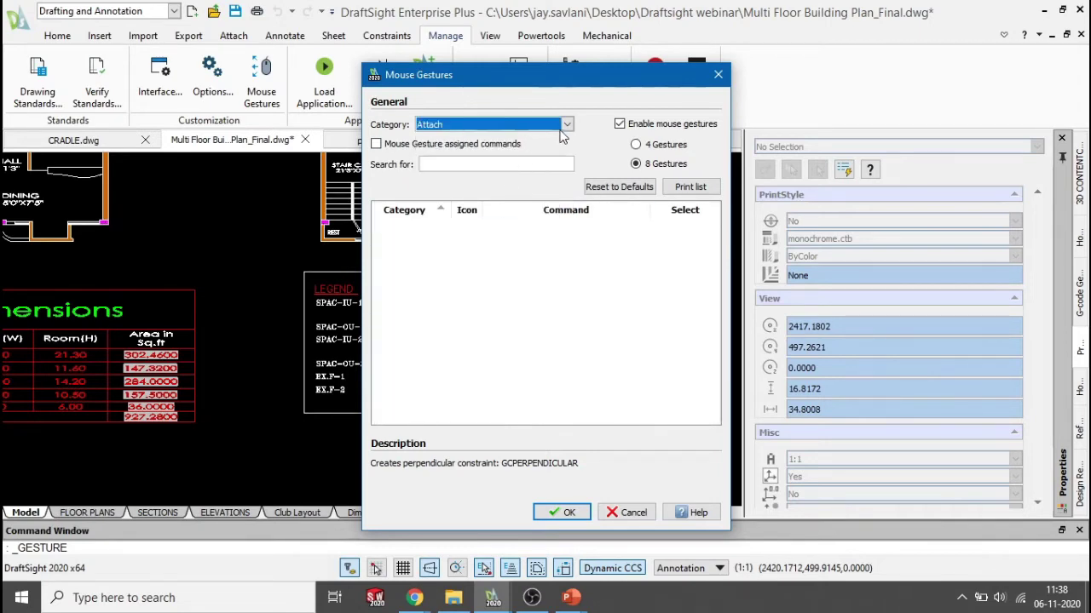
click(567, 125)
scroll(524, 174, up, 1)
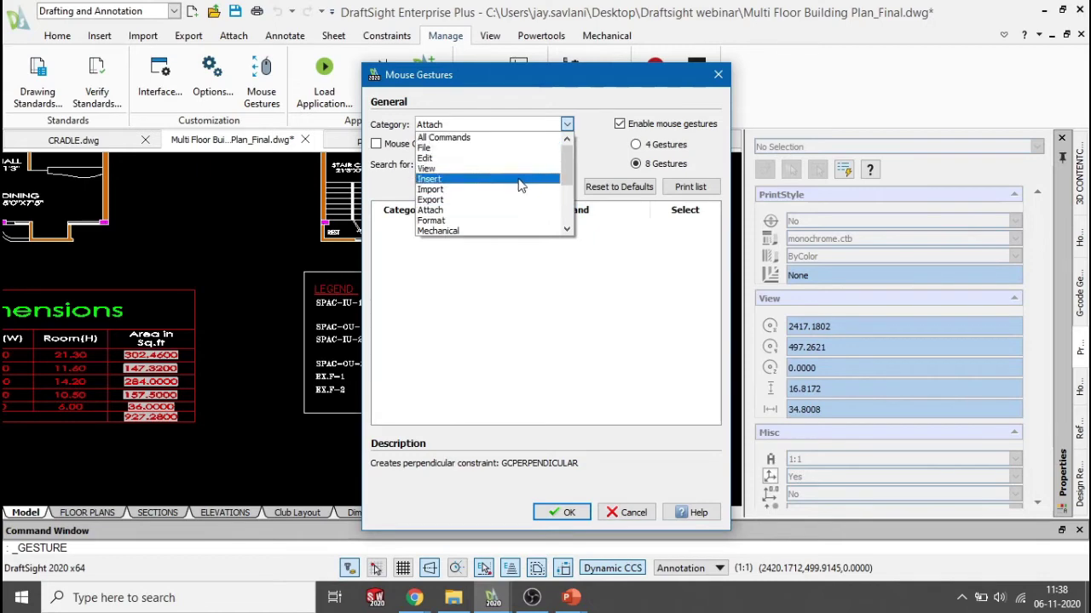
click(526, 138)
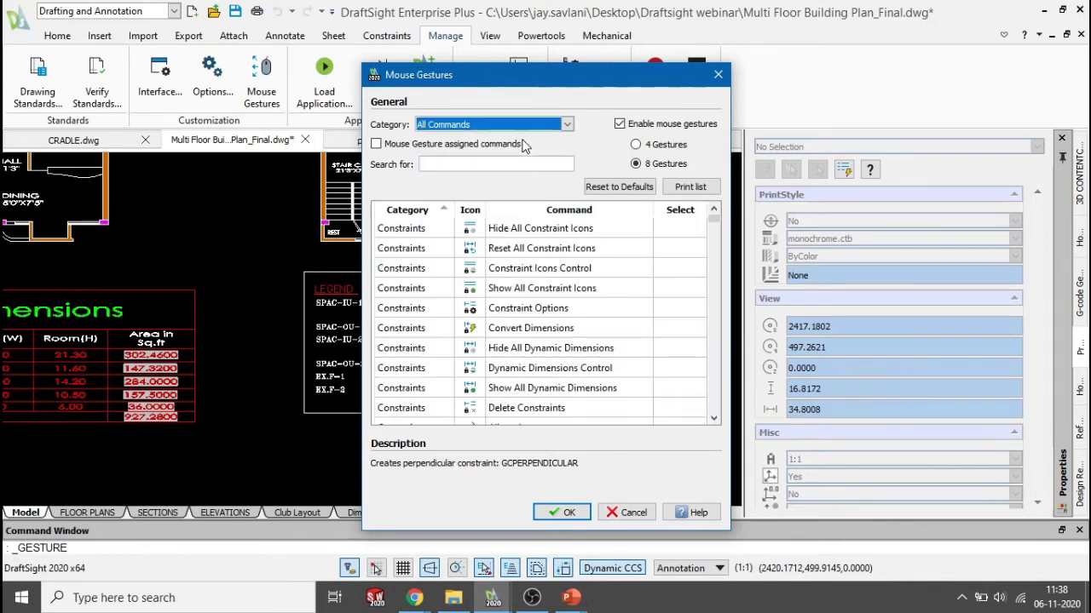
mouse_move(713, 220)
mouse_down()
mouse_move(711, 273)
mouse_move(714, 222)
mouse_up()
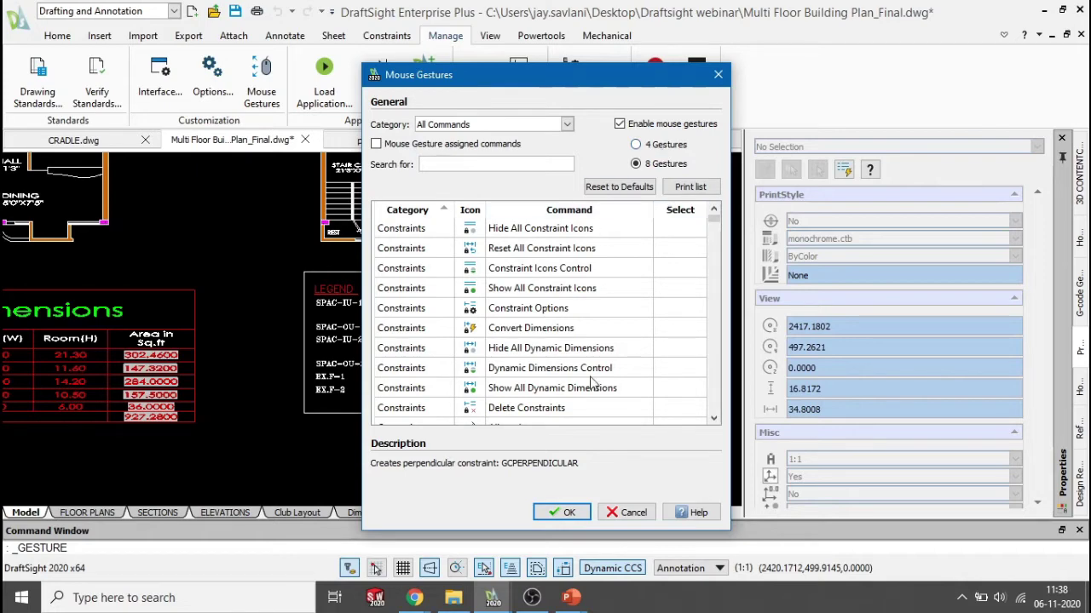
click(628, 513)
Step: Switch to the PowerPoint slide show and advance to the International Standards and Toolbox slide
mouse_move(572, 598)
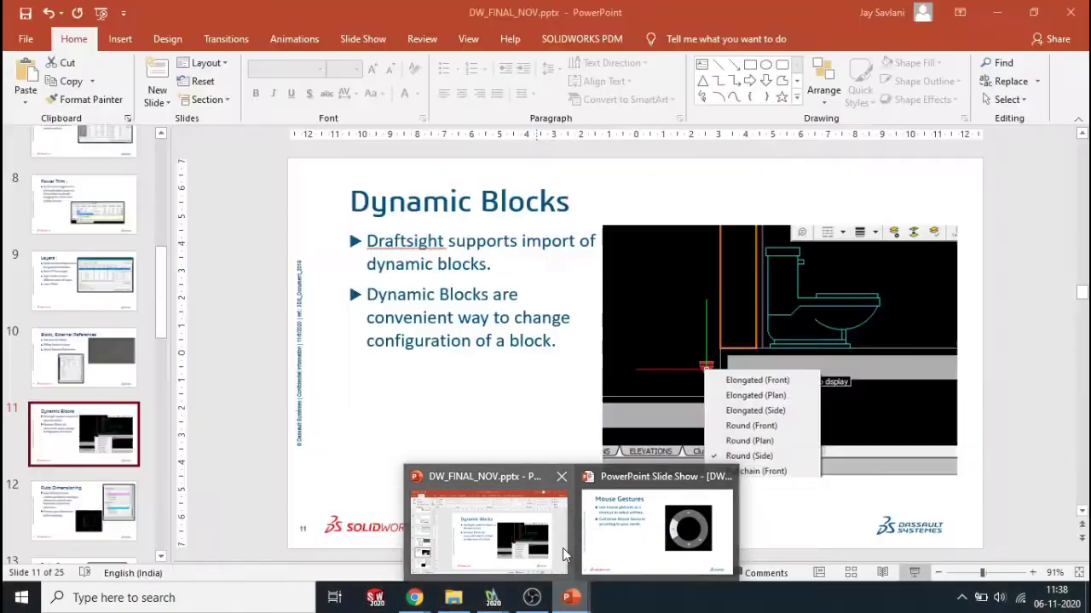
click(588, 529)
click(572, 469)
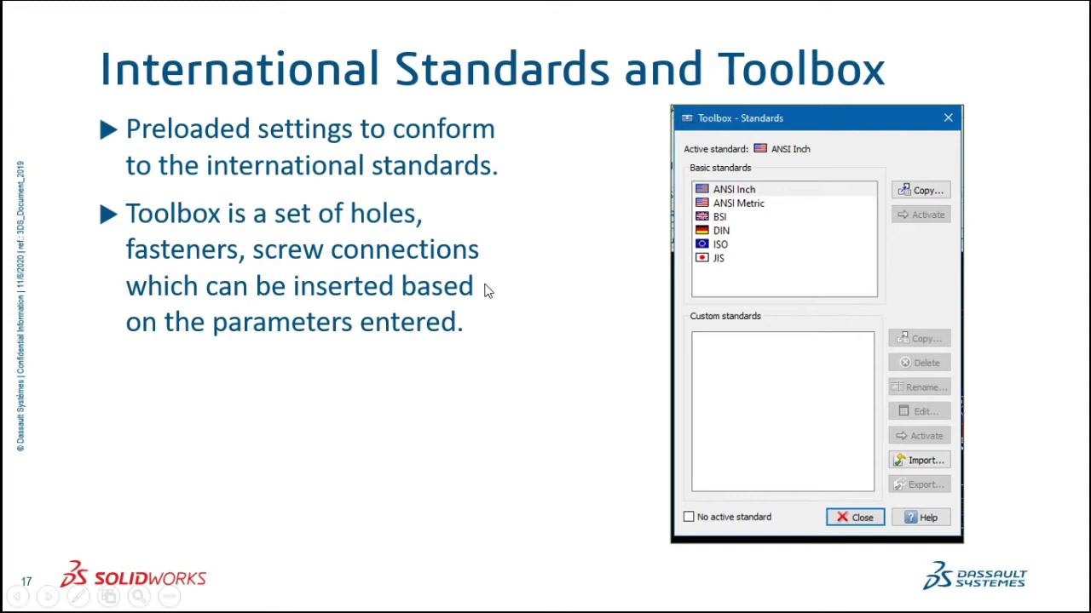
Step: Switch from the slide show to the CRADLE.dwg drawing in DraftSight
key(alt+Tab)
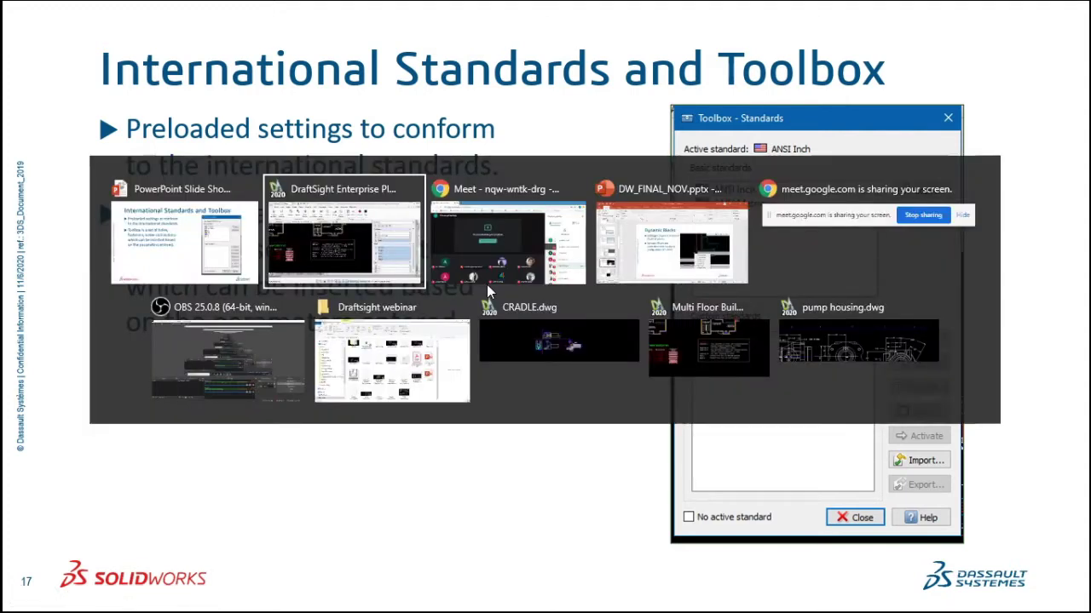
key(alt+Tab)
key(alt+Tab)
key(alt+Tab)
key(alt+Tab)
key(alt+Tab)
key(alt+Tab)
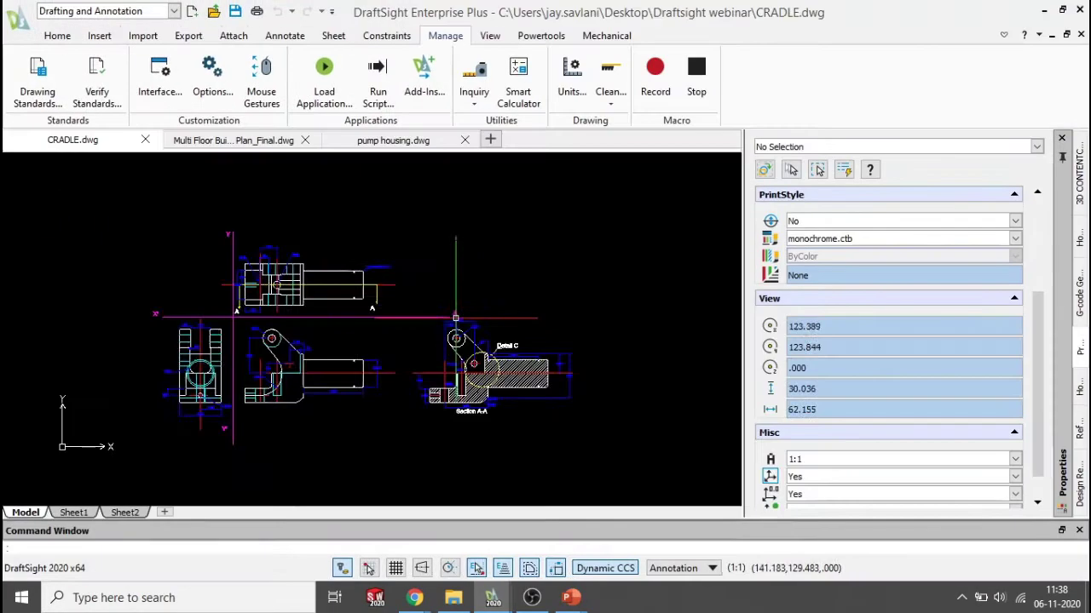
Step: Examine the cradle's orthographic views and Section A-A in the drawing
scroll(464, 316, down, 4)
middle_drag(513, 339, 480, 306)
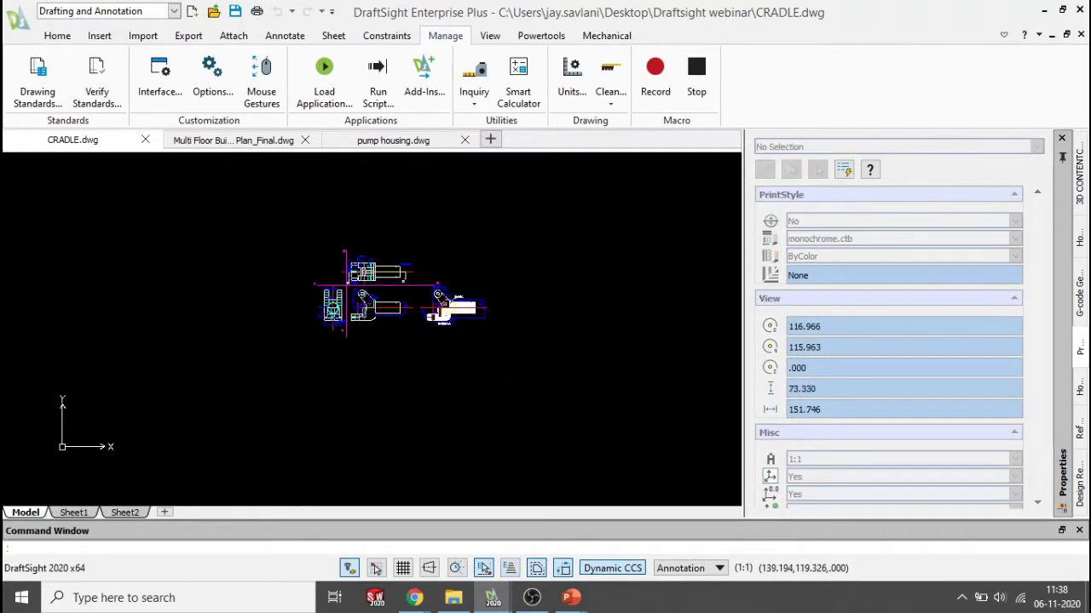
scroll(403, 296, up, 4)
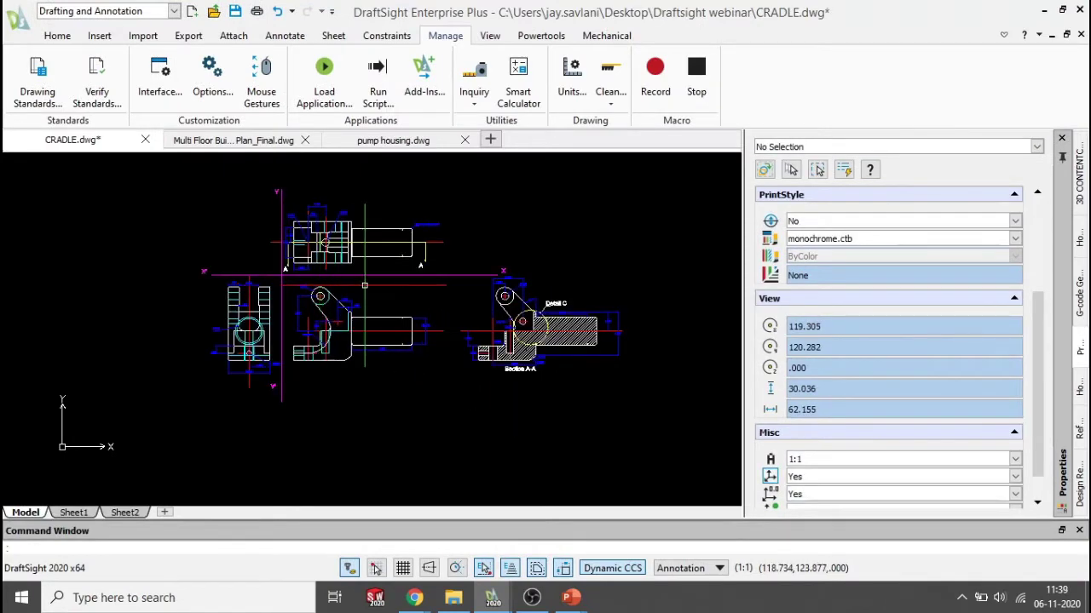
scroll(366, 290, down, 3)
scroll(349, 308, up, 3)
scroll(350, 308, up, 3)
scroll(346, 282, down, 3)
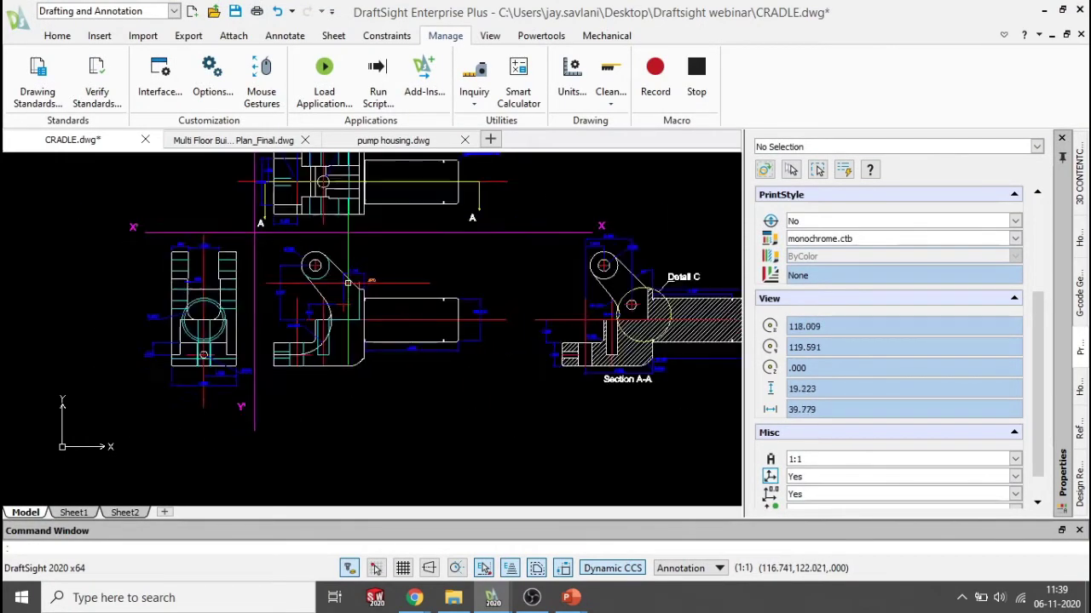
middle_drag(347, 230, 340, 286)
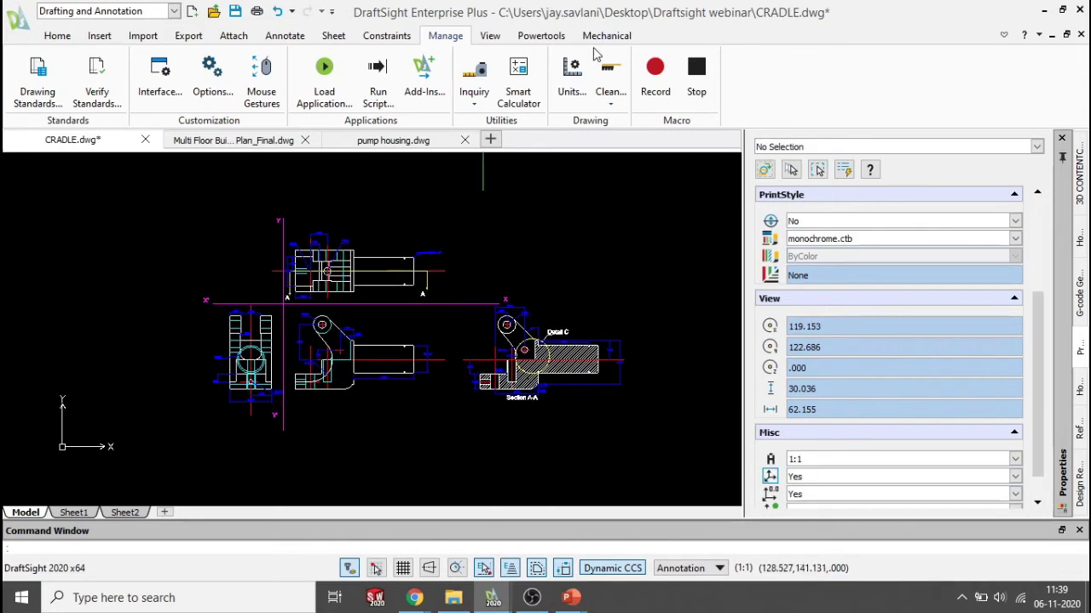
Step: Review the Toolbox basic standards ANSI Metric, DIN, ISO and JIS, reselect ANSI Inch, and close the standards dialog
click(588, 38)
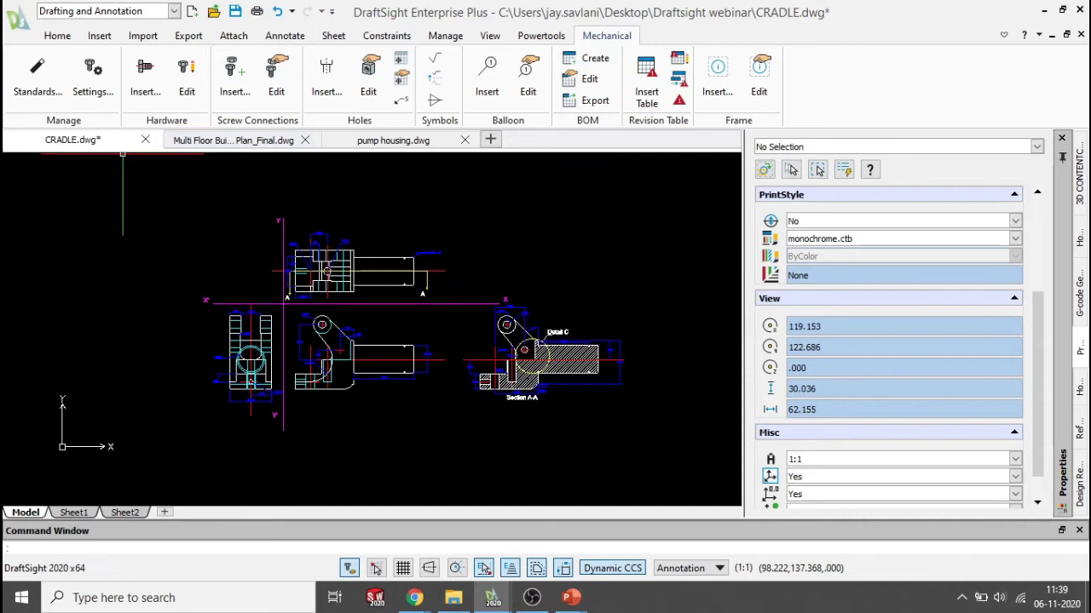
click(39, 81)
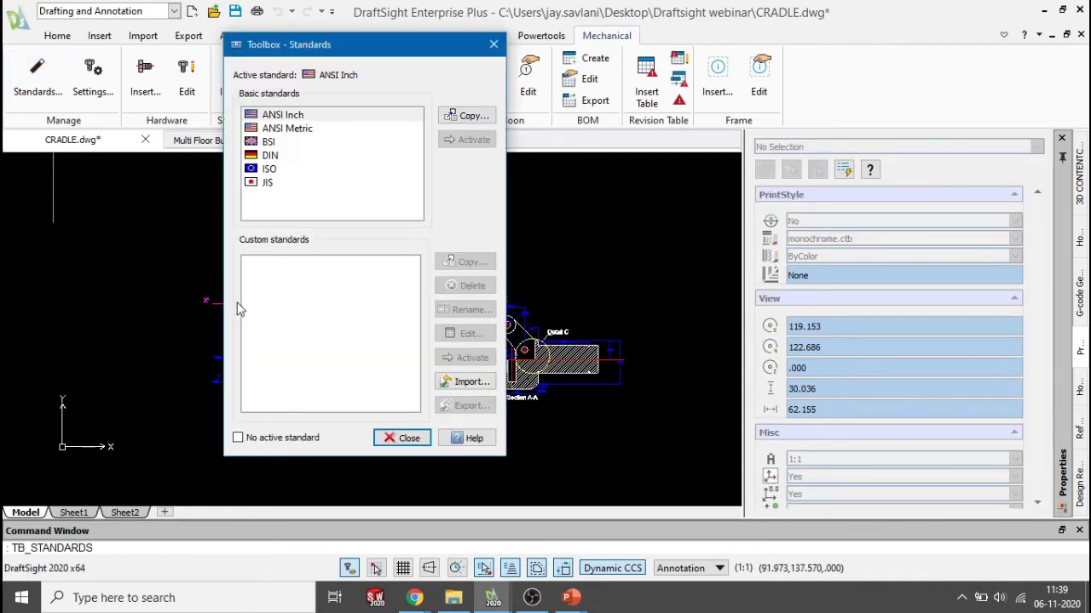
click(302, 135)
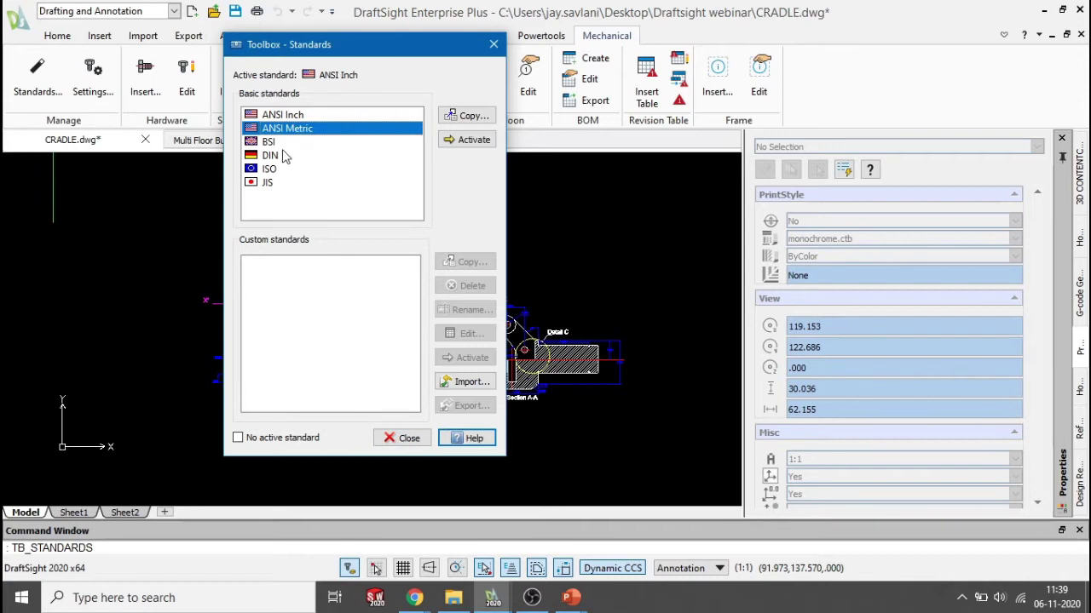
click(280, 157)
click(278, 170)
click(278, 184)
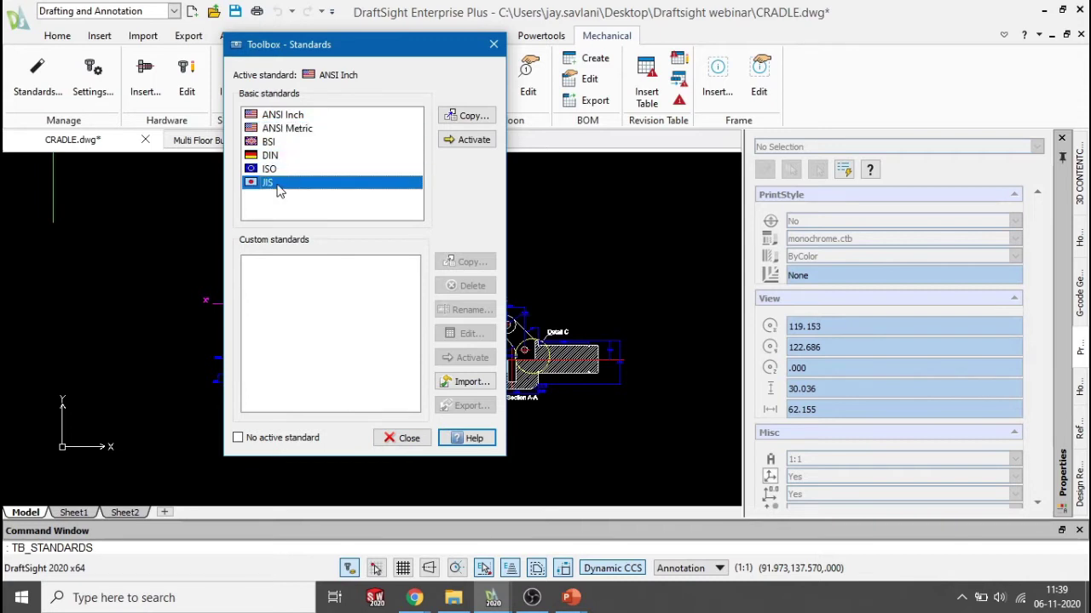
click(289, 118)
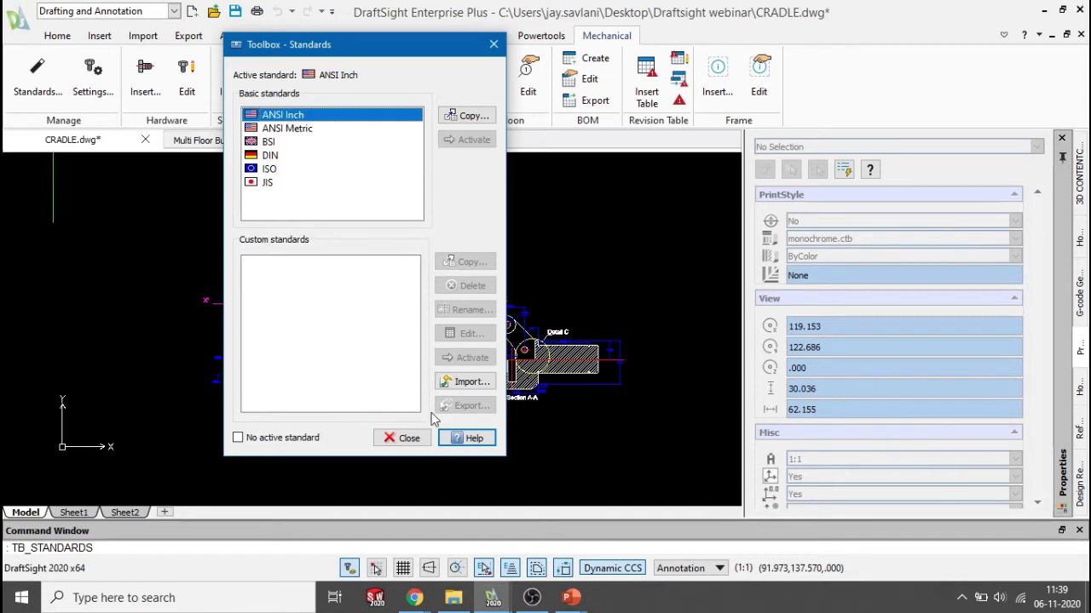
click(407, 440)
Step: Start a Toolbox counterbore hole for an ANSI Inch Socket Cap Screw and set its size to 1/4
scroll(151, 199, down, 1)
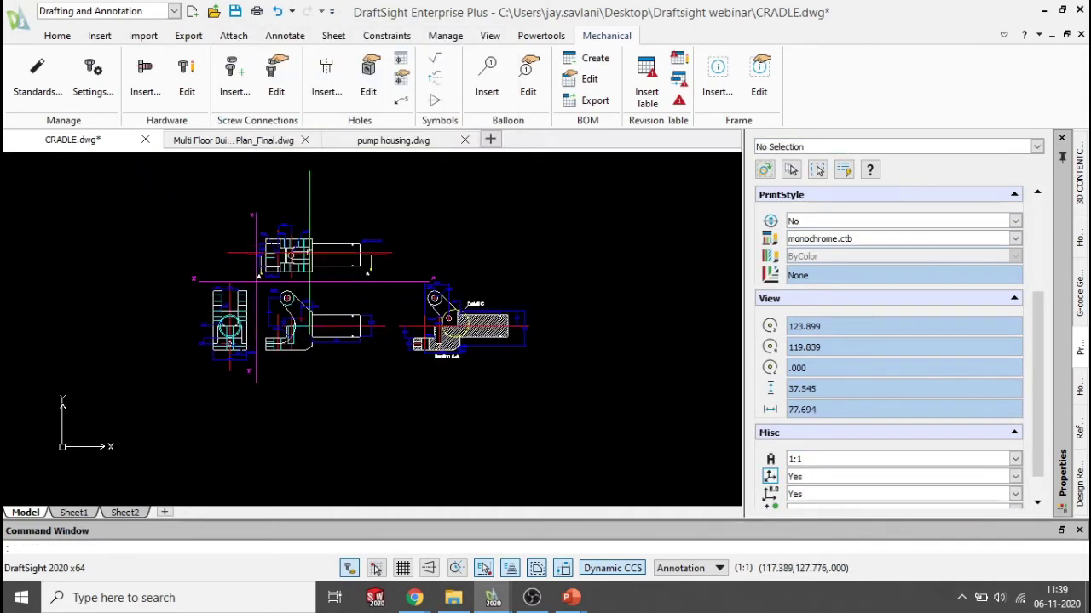
scroll(321, 256, up, 1)
middle_drag(322, 257, 399, 265)
scroll(385, 318, up, 2)
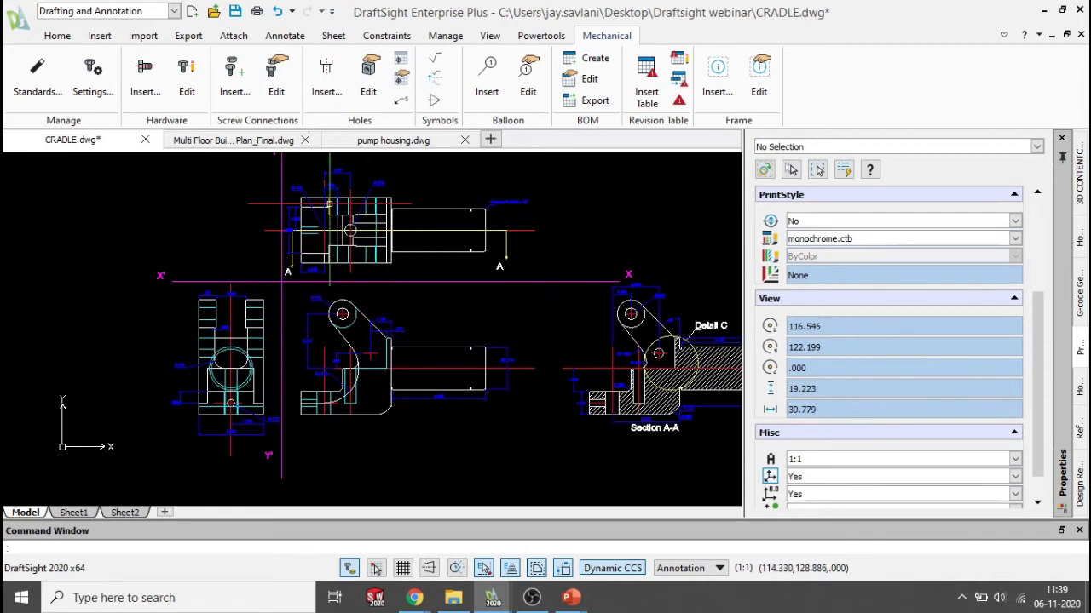
click(326, 75)
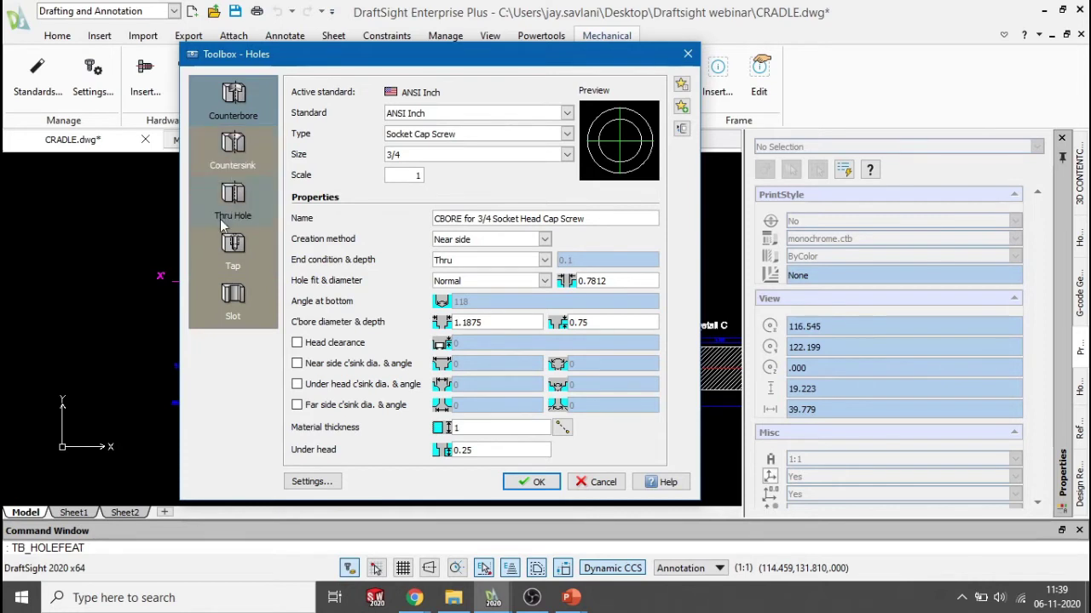
click(567, 113)
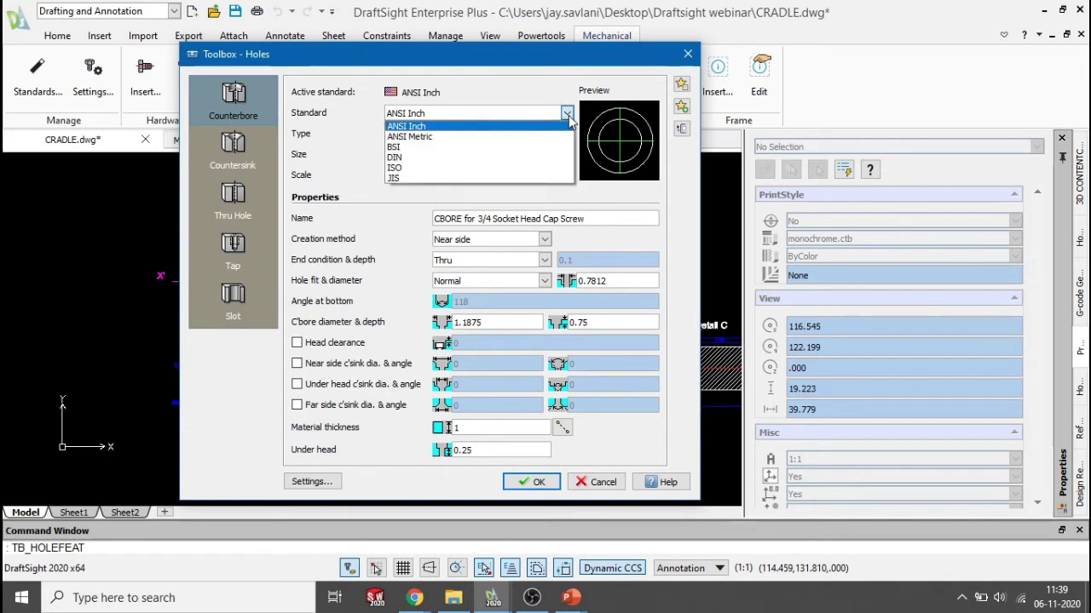
click(568, 115)
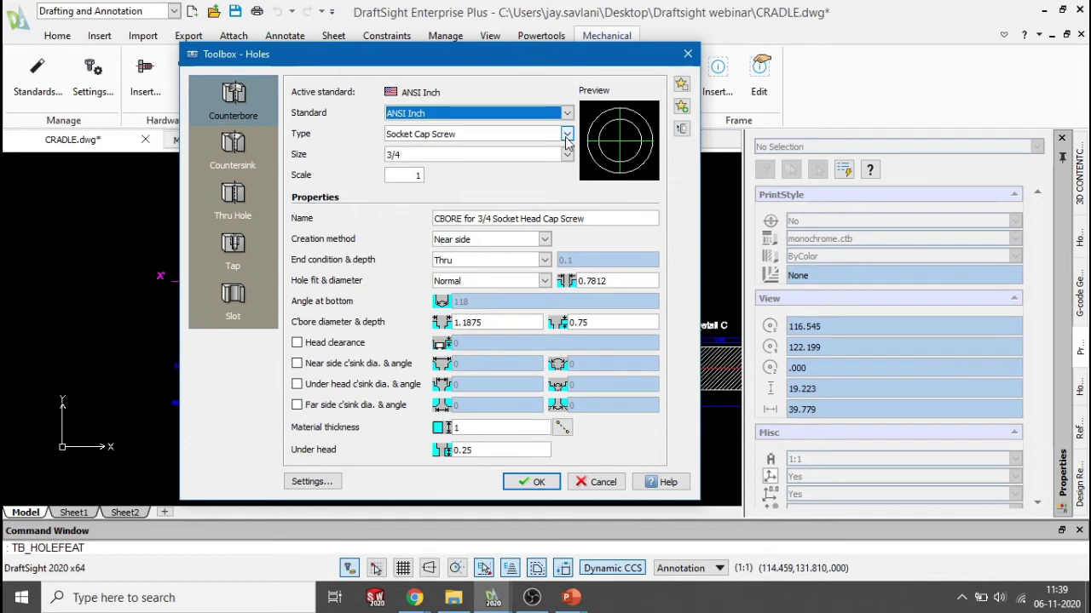
click(566, 136)
click(566, 136)
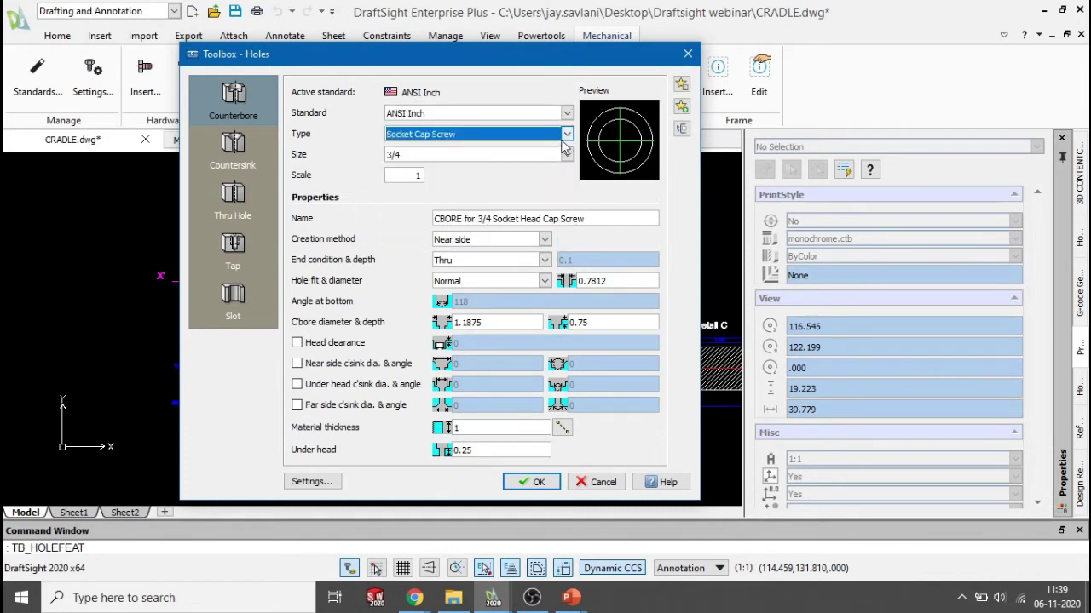
click(567, 155)
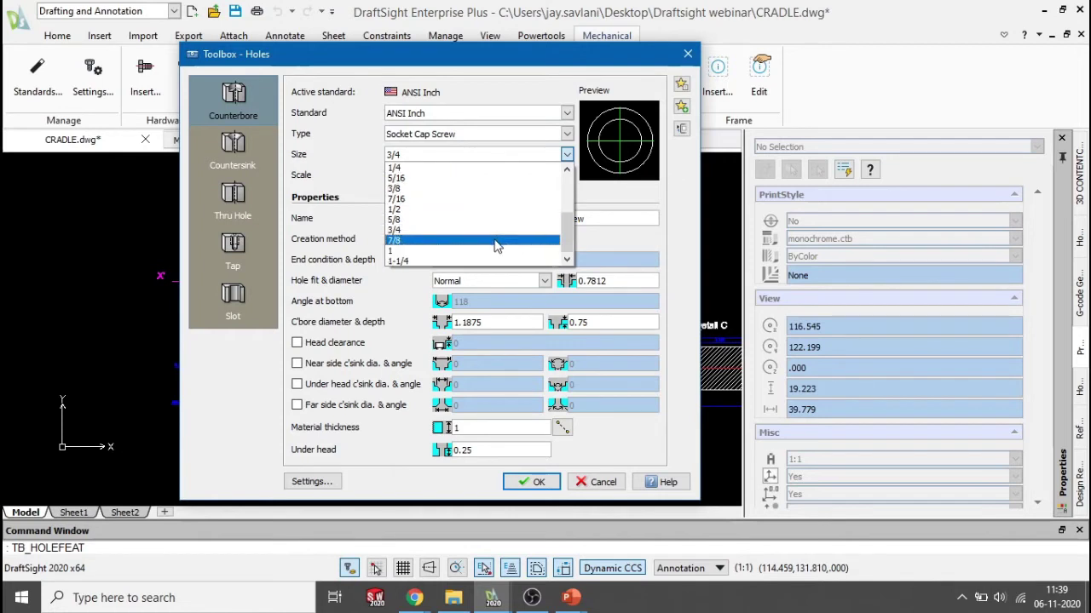
scroll(499, 243, up, 1)
click(475, 199)
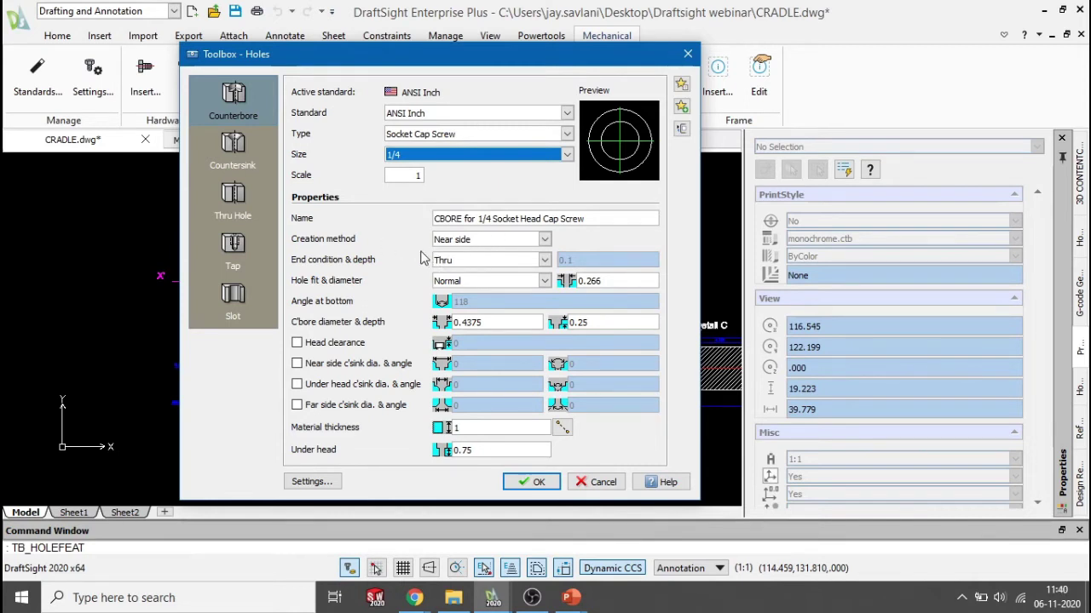
Step: Preview the counterbore's Far side, Hidden and Section creation methods and reselect Near side, leaving Head clearance off
click(296, 344)
click(296, 344)
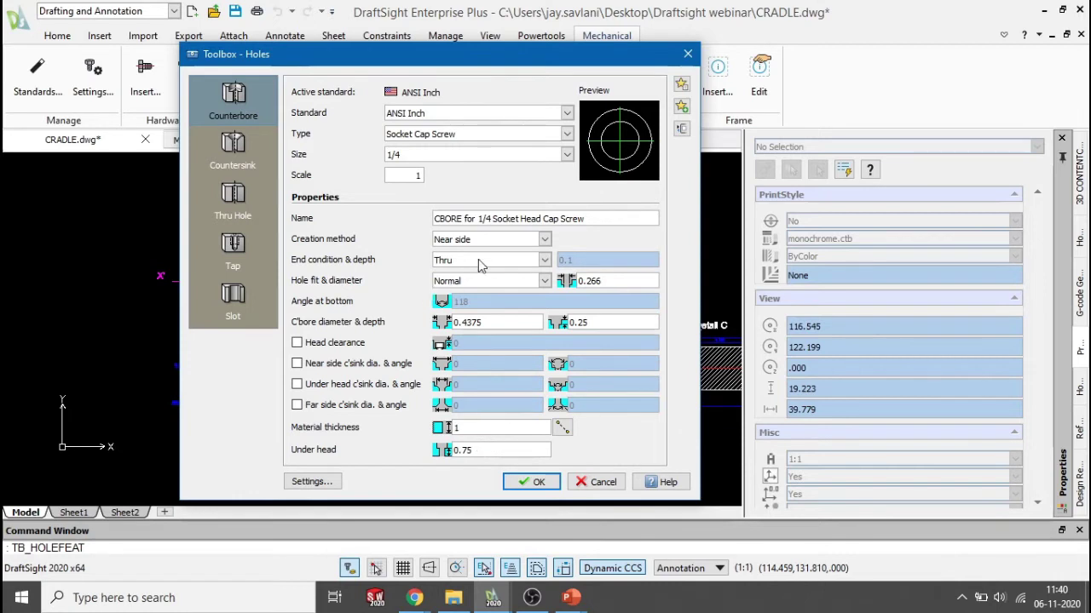
click(544, 240)
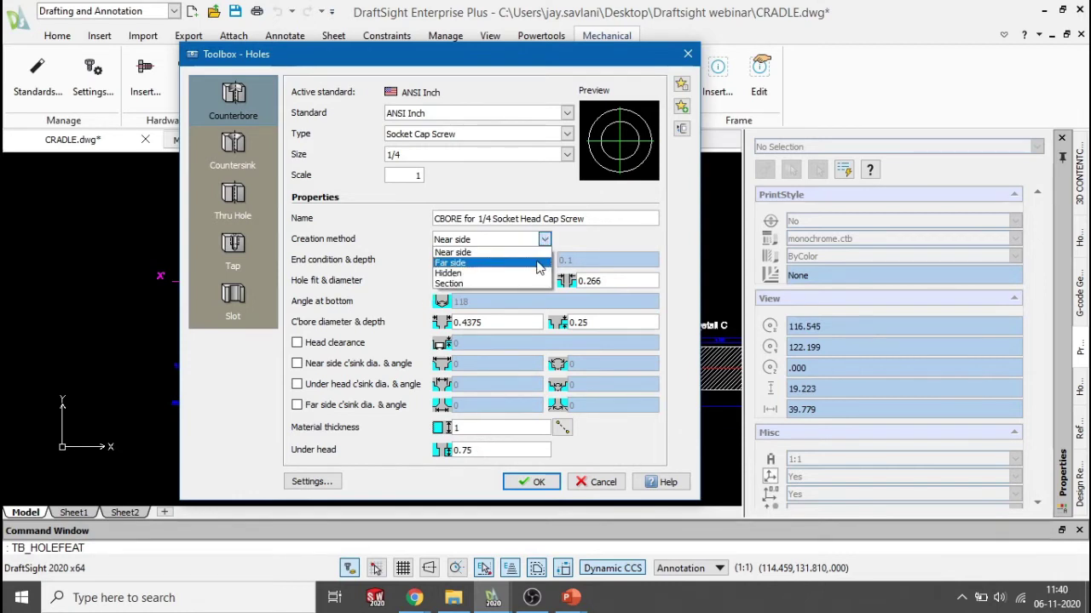
click(536, 264)
click(544, 240)
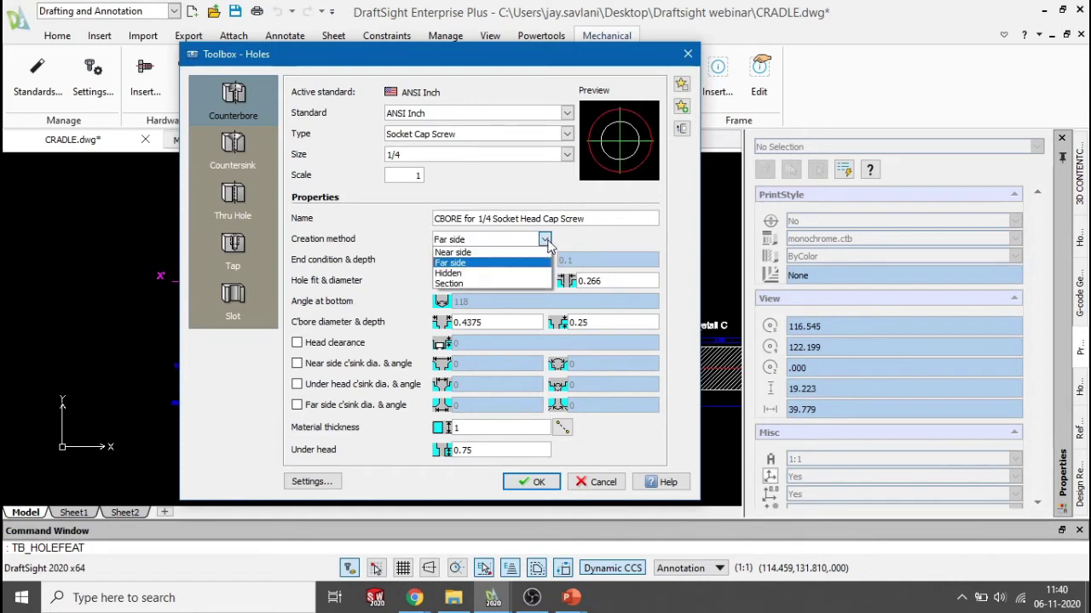
click(536, 272)
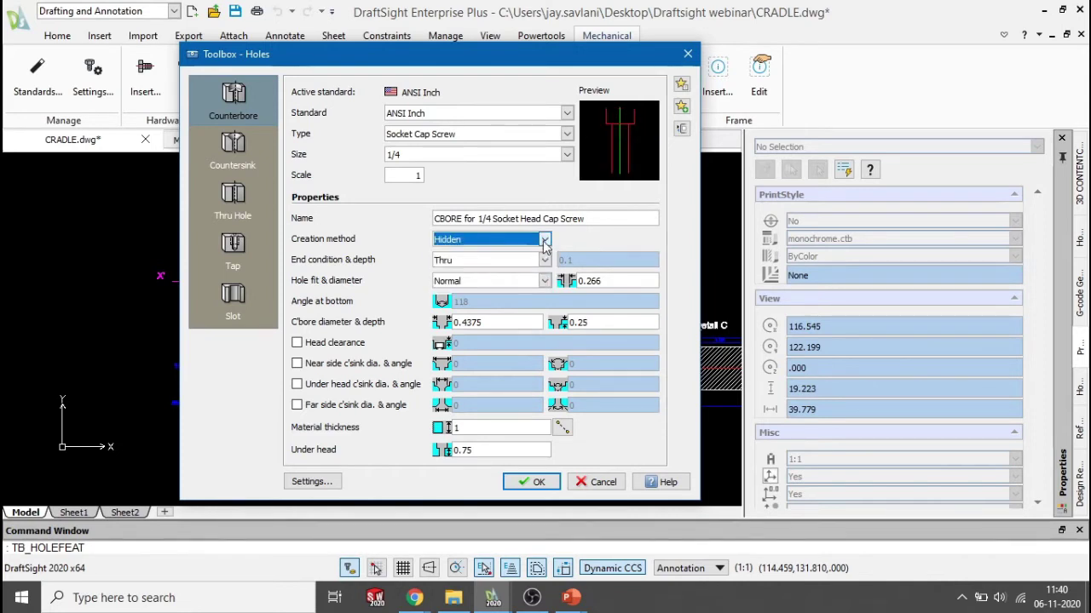
click(545, 241)
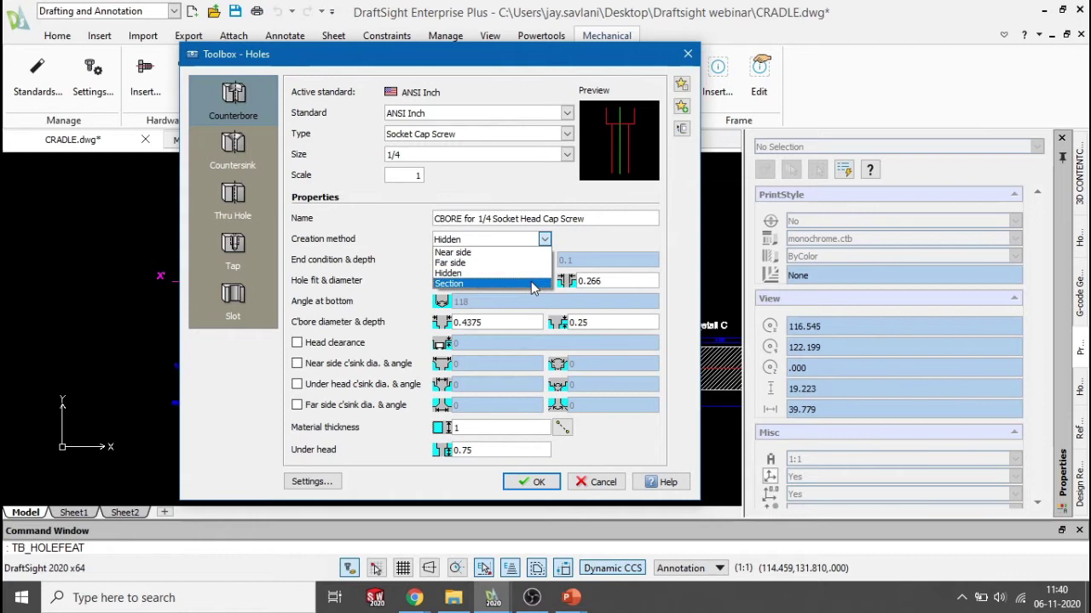
click(534, 284)
click(544, 240)
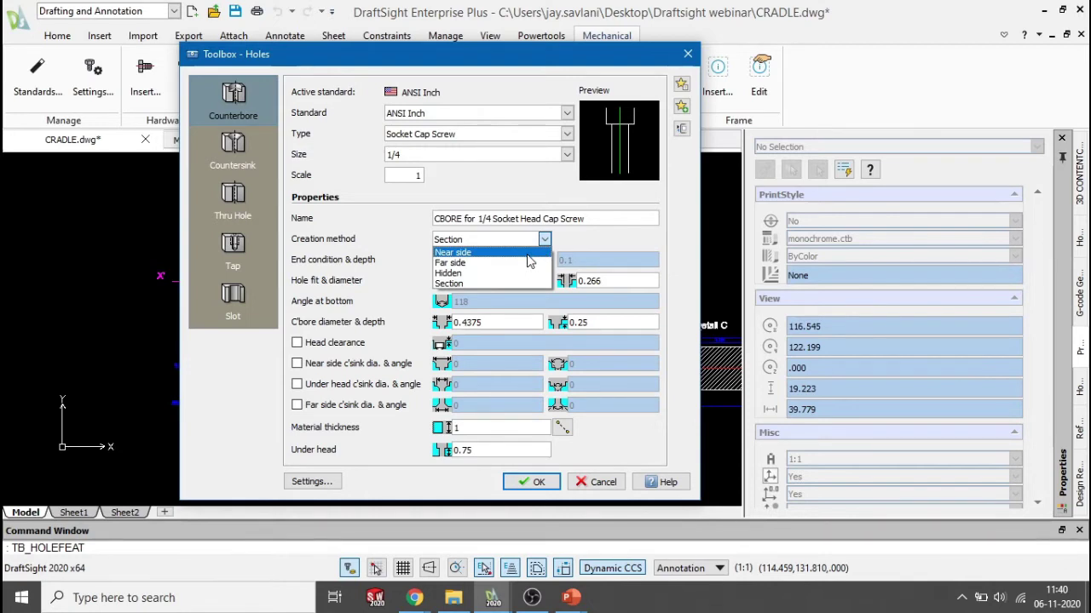
click(527, 263)
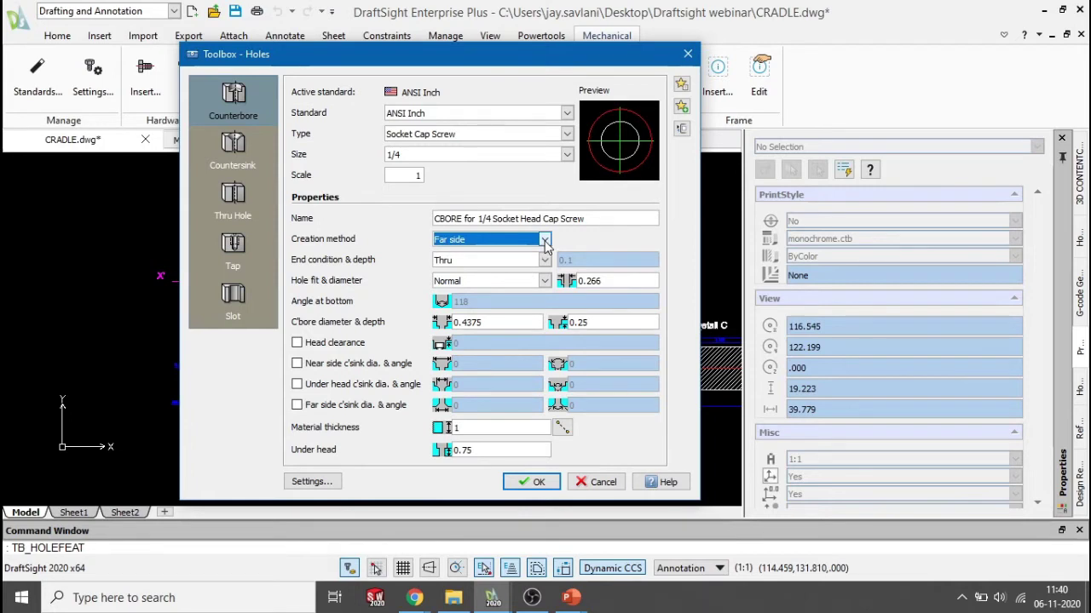
click(544, 241)
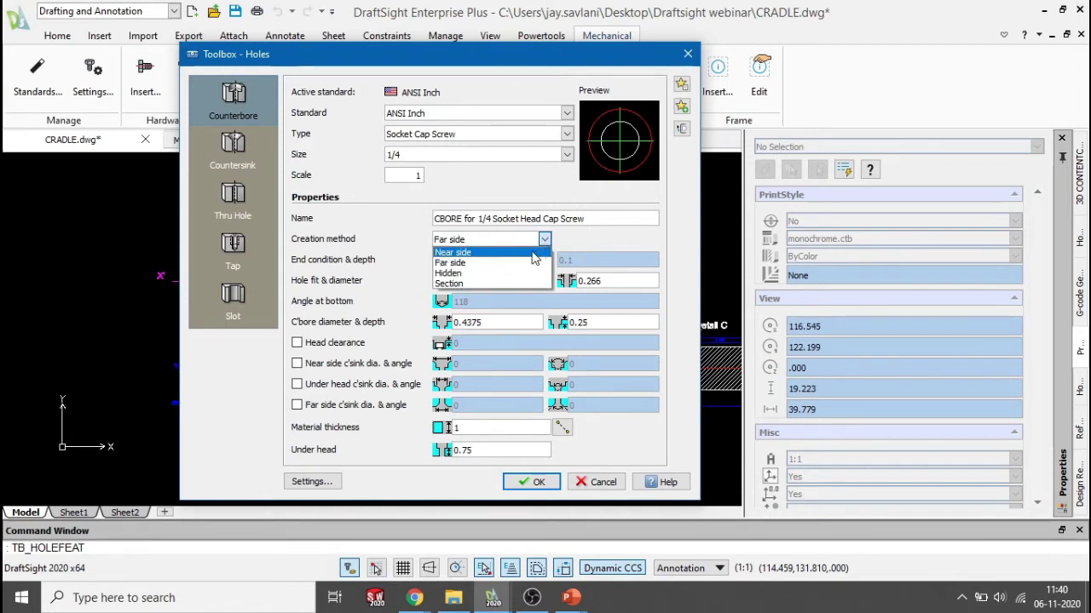
click(534, 258)
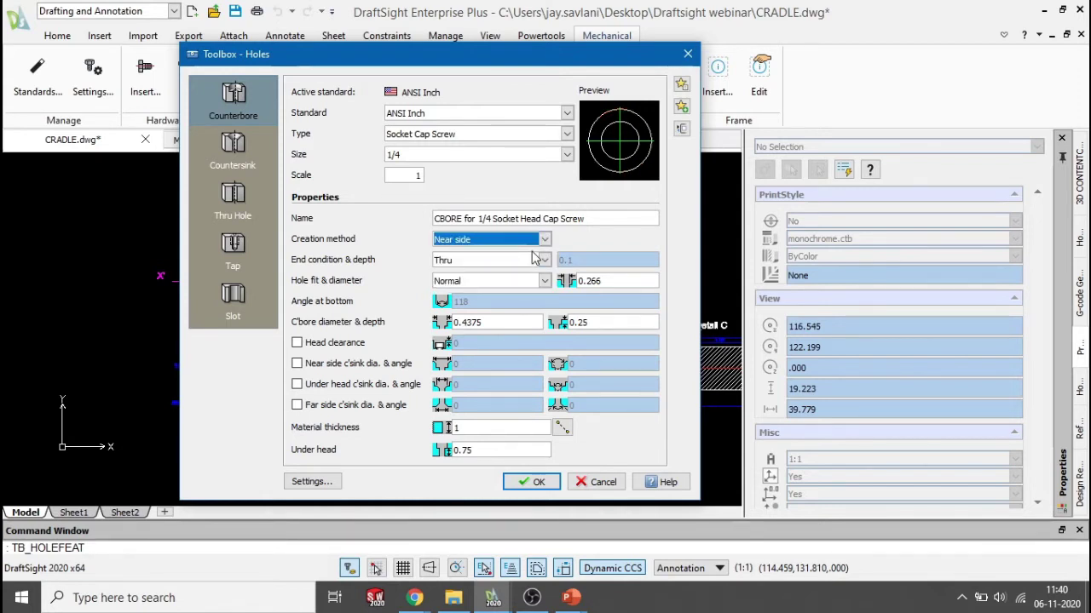
Step: Place the 1/4 counterbore hole at the point located by the .812 and 1.130 dimensions in the front view
click(536, 482)
scroll(353, 385, up, 5)
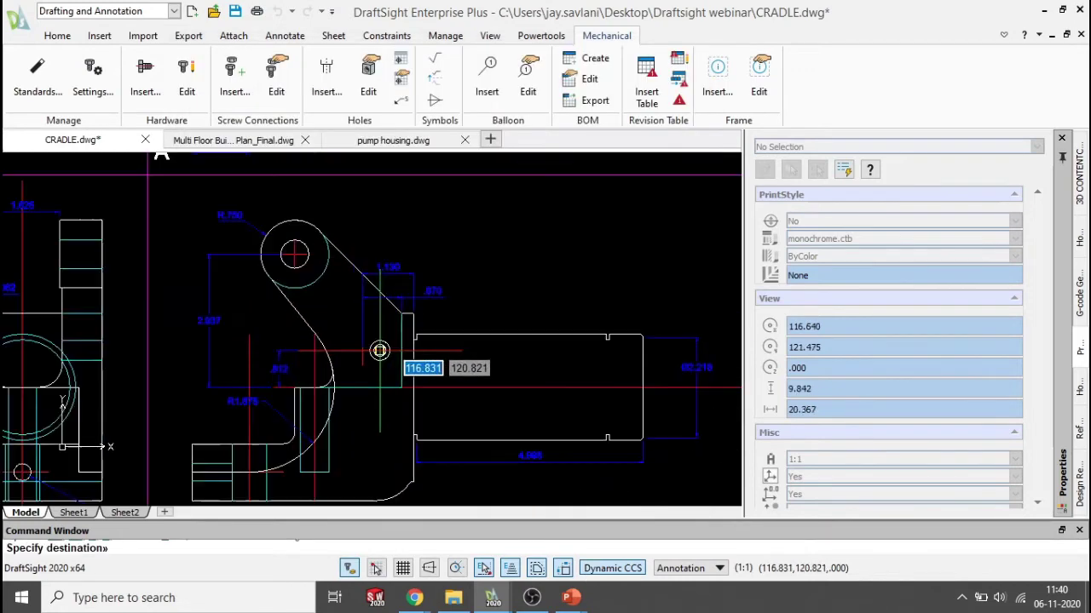
scroll(361, 357, up, 8)
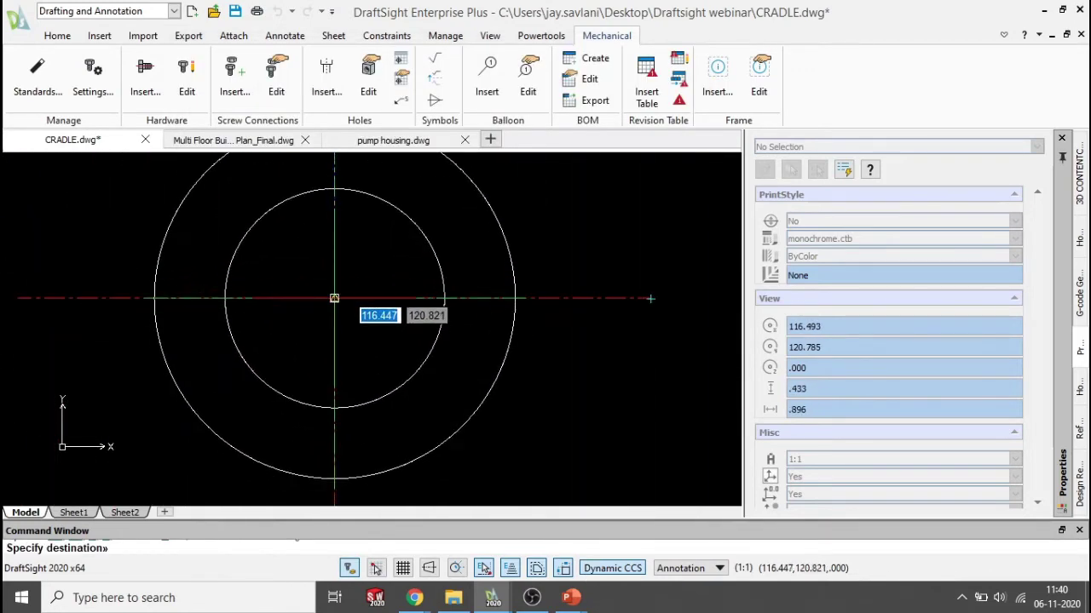
click(402, 271)
scroll(397, 281, down, 6)
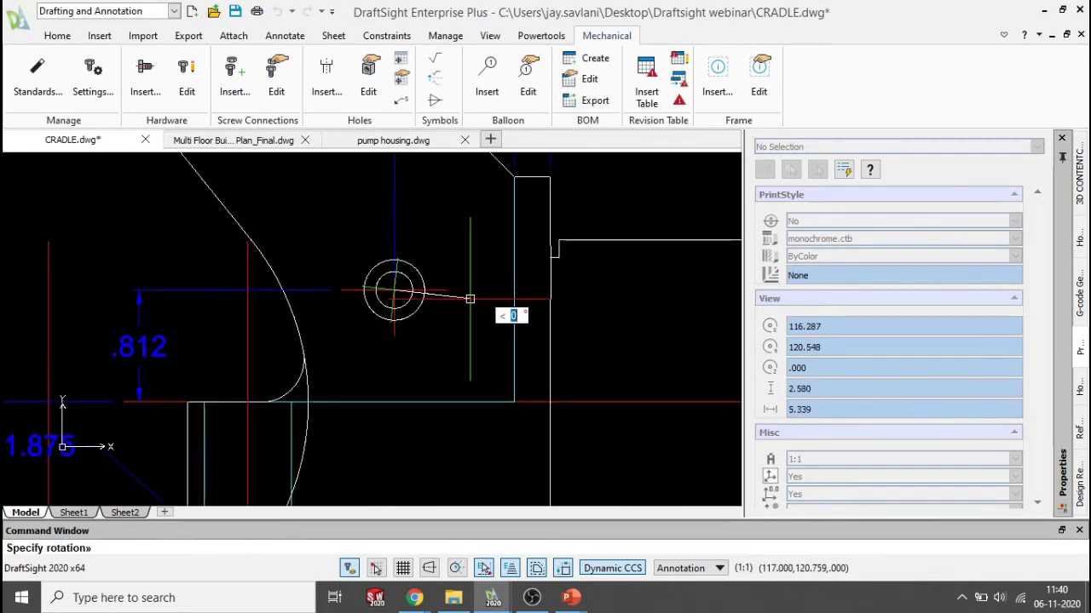
click(469, 299)
key(Escape)
scroll(469, 299, down, 3)
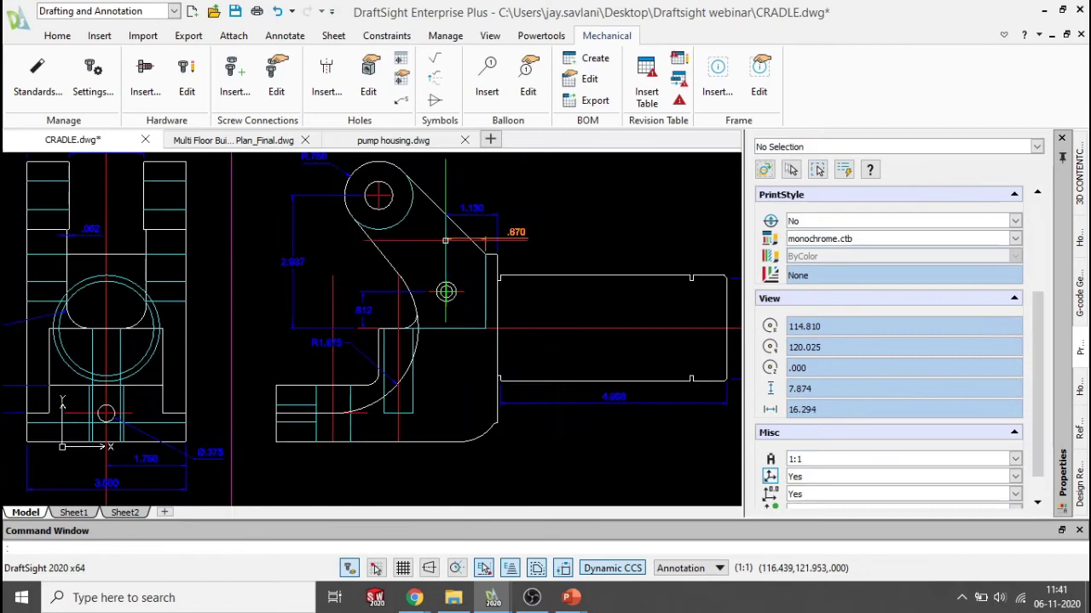
Step: Start another counterbore hole for a Socket Cap Screw with size 3/4 for the cradle's top view
scroll(434, 224, down, 6)
middle_drag(431, 211, 392, 392)
scroll(375, 349, up, 4)
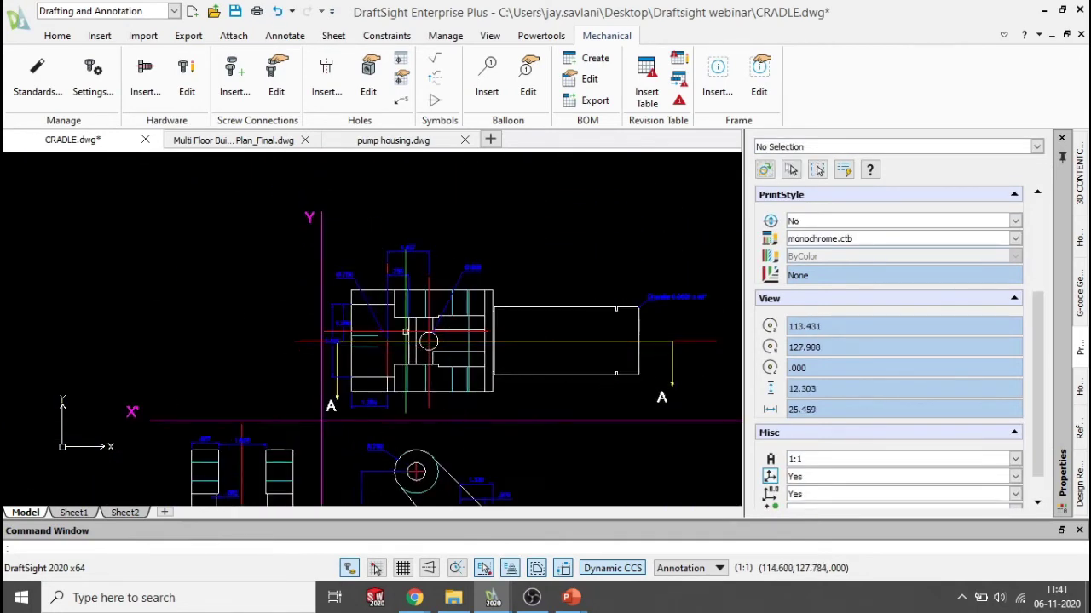
scroll(381, 339, up, 5)
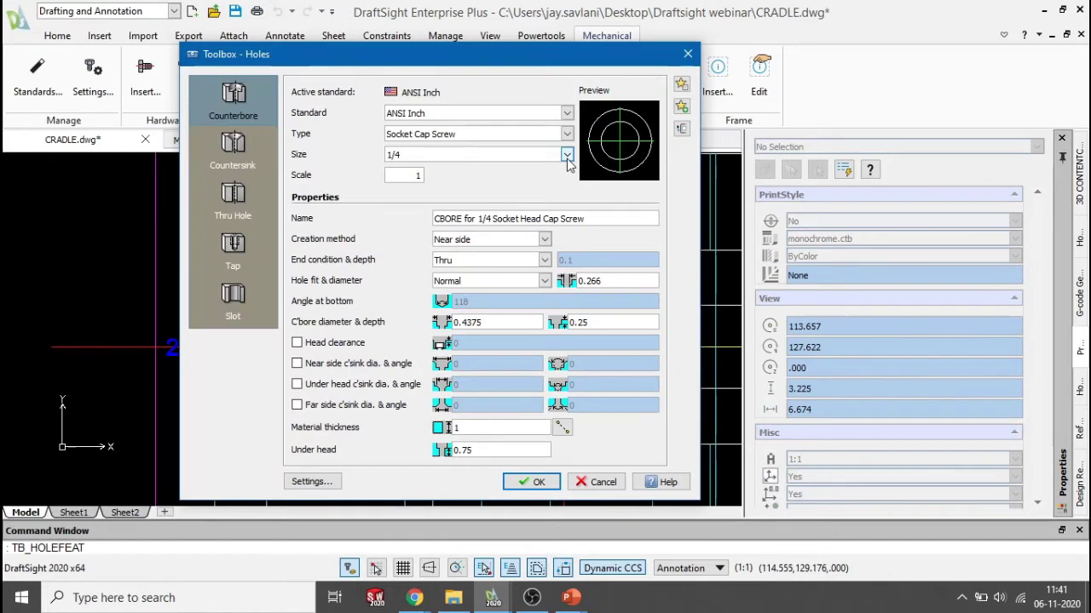
click(567, 155)
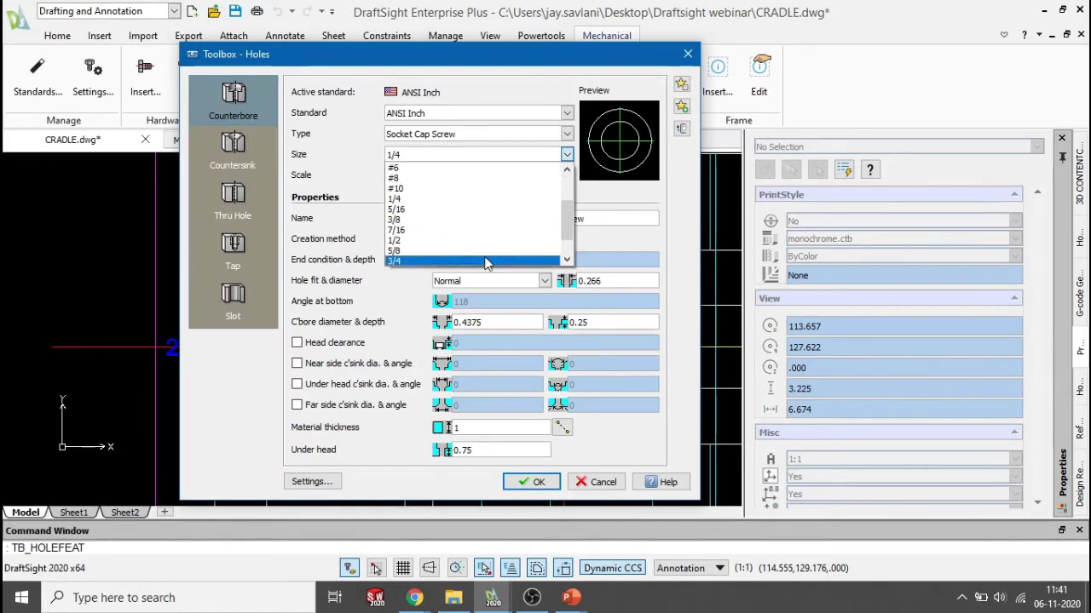
click(477, 260)
click(532, 482)
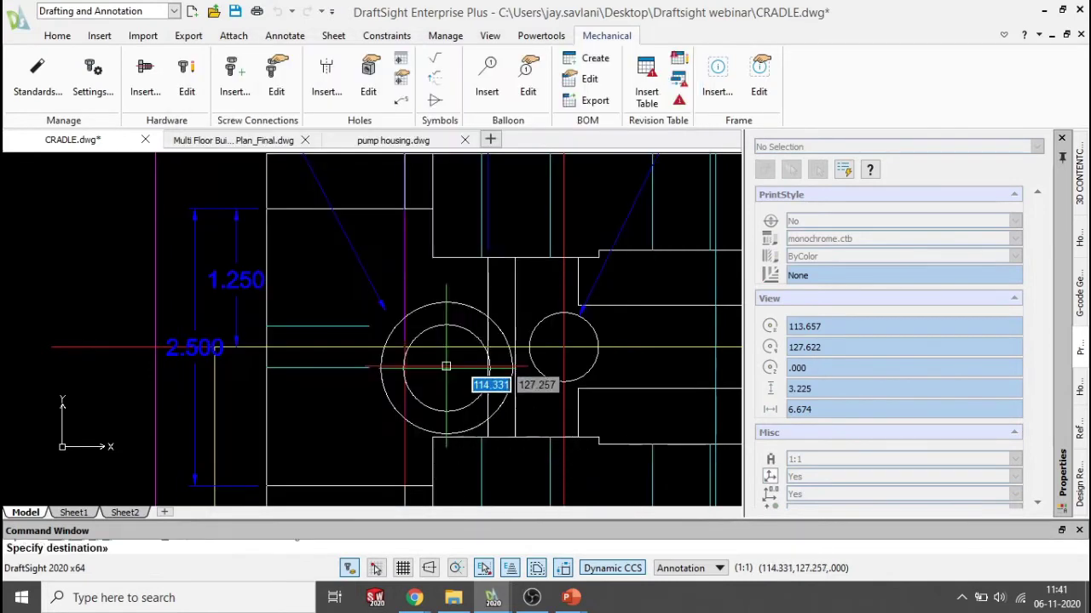
Step: Place the 3/4 counterbore hole where the centrelines cross at the Ø.750 leader in the top view, and end the insertion
scroll(445, 380, down, 2)
scroll(446, 343, up, 3)
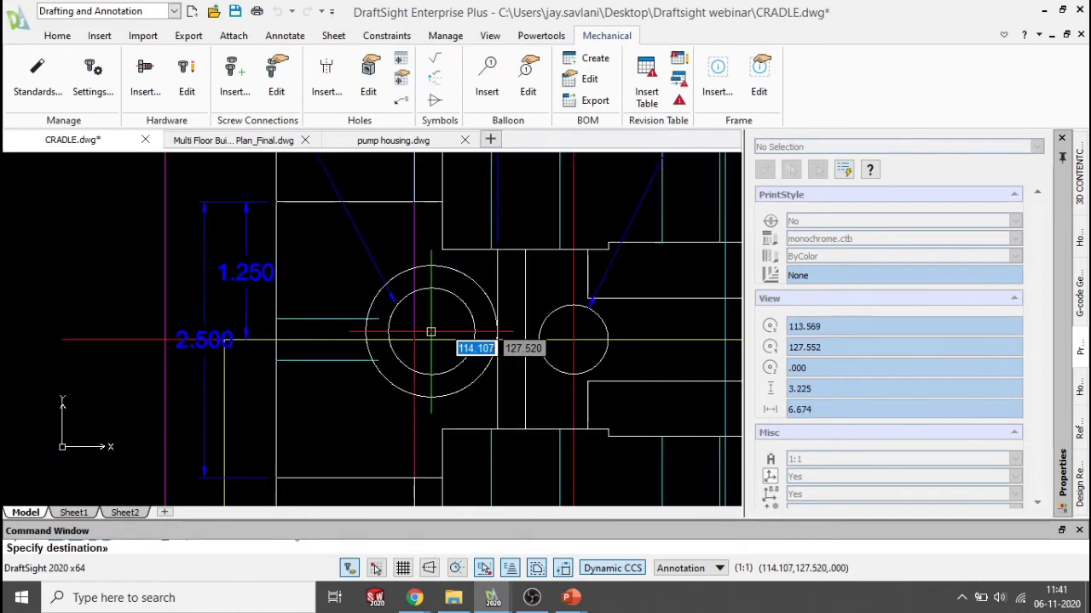
scroll(430, 332, up, 3)
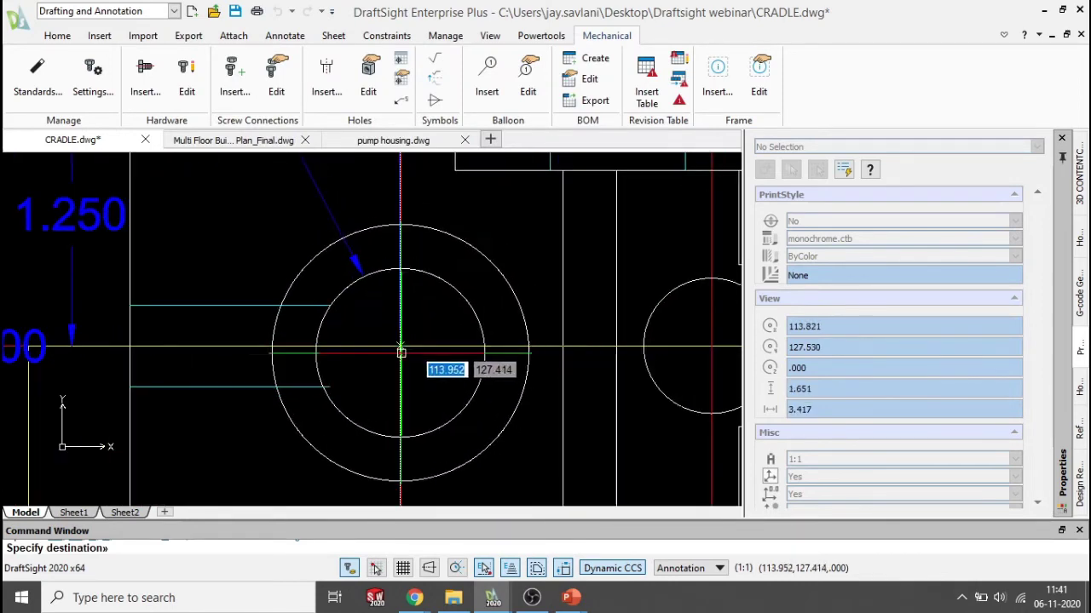
scroll(401, 352, up, 2)
click(397, 342)
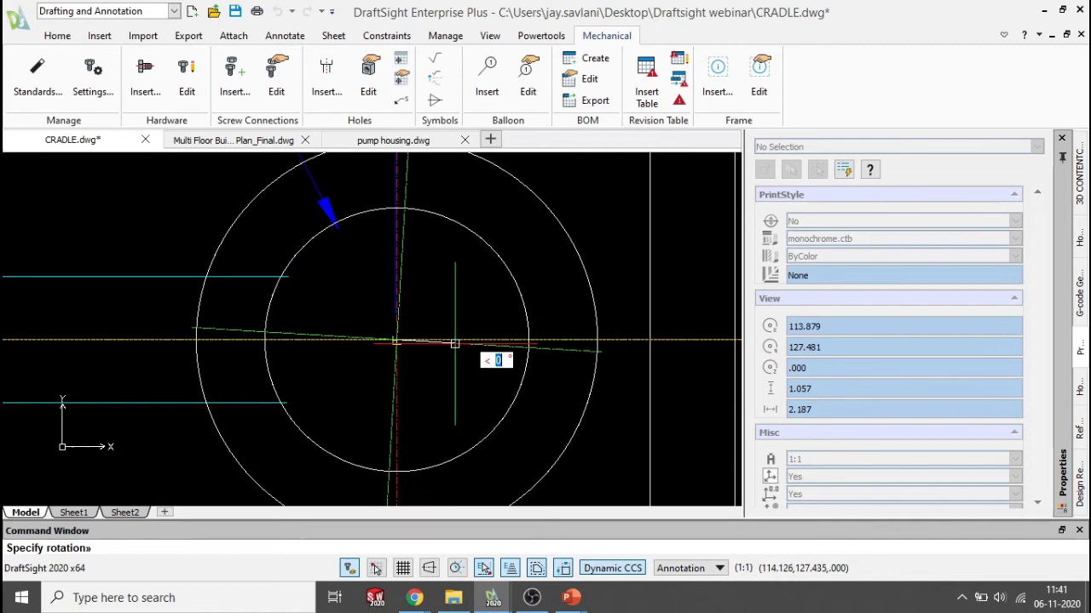
click(458, 343)
scroll(460, 349, down, 5)
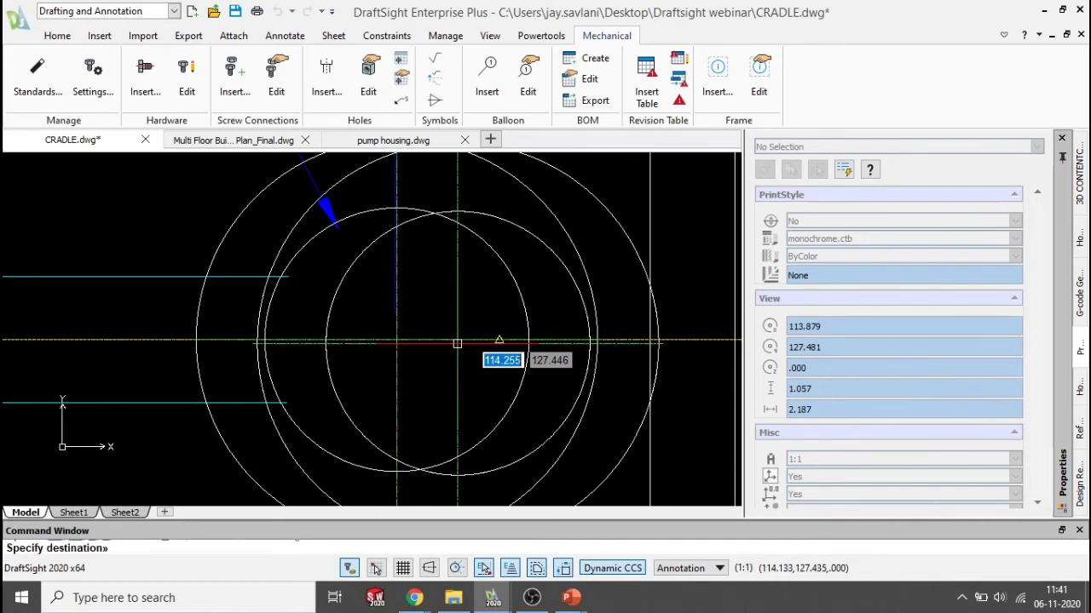
key(Escape)
middle_drag(458, 393, 455, 292)
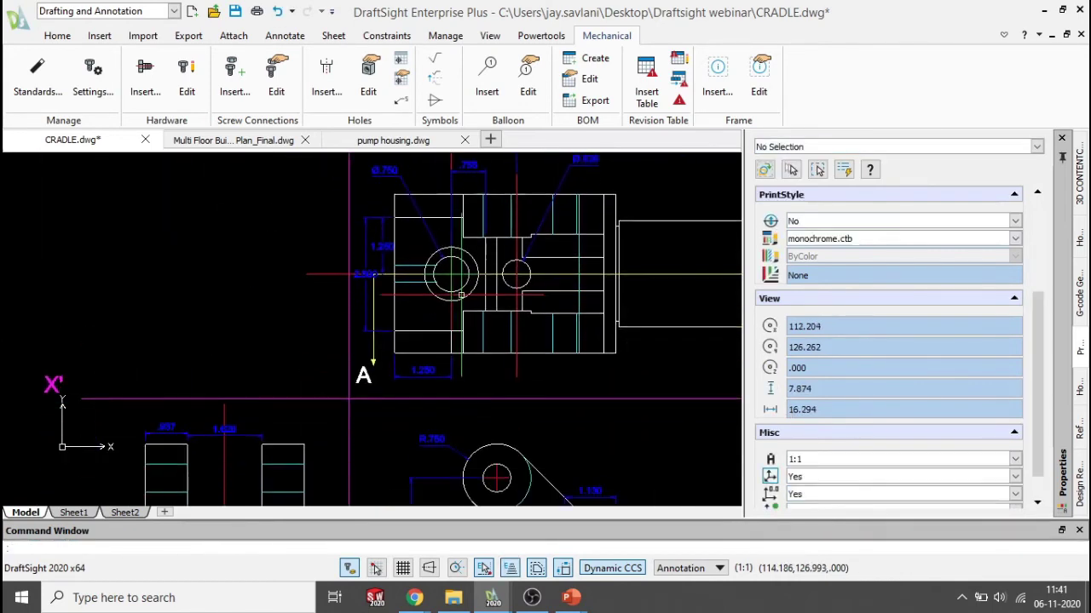
Step: Examine the inserted counterbore holes and the surrounding geometry in the cradle's top, front and side views
scroll(466, 319, down, 3)
scroll(549, 460, up, 2)
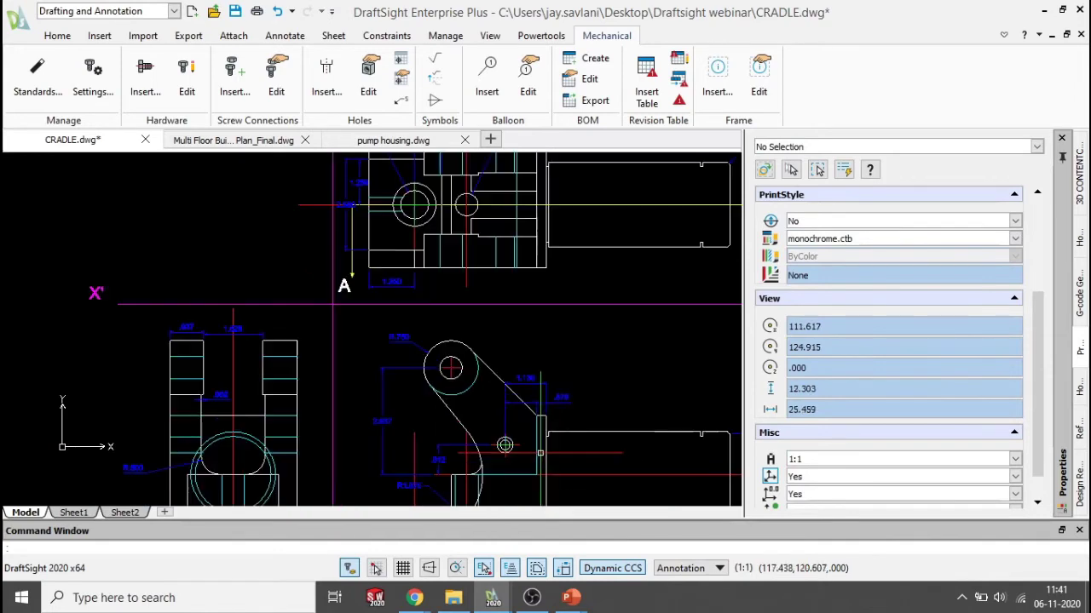
middle_drag(497, 448, 486, 449)
scroll(482, 447, down, 2)
middle_drag(371, 423, 426, 420)
scroll(452, 432, up, 1)
scroll(451, 433, up, 6)
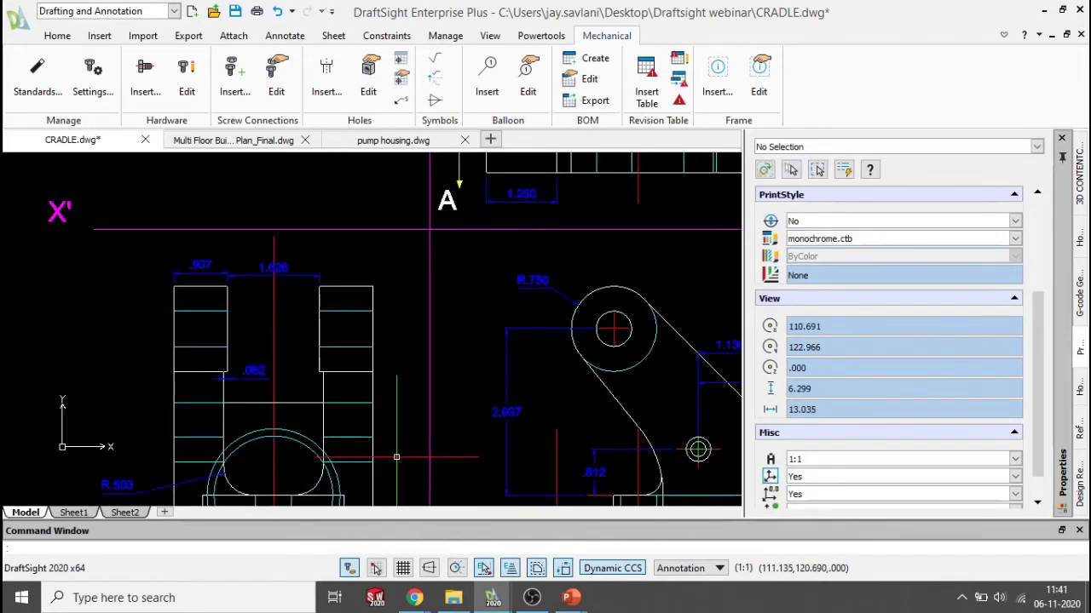
scroll(398, 428, down, 6)
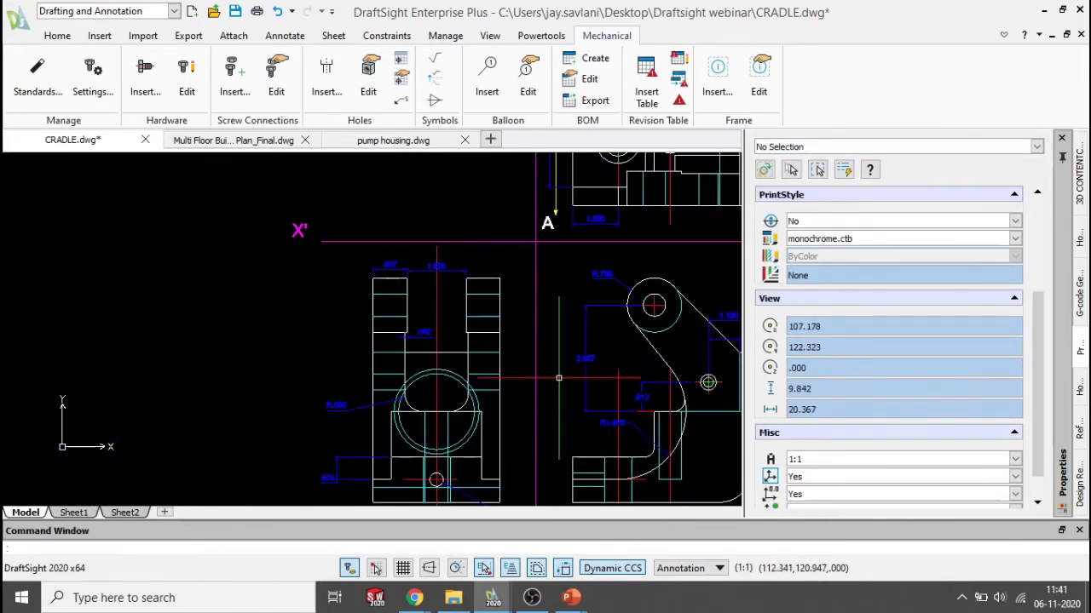
scroll(493, 363, up, 3)
scroll(493, 362, up, 1)
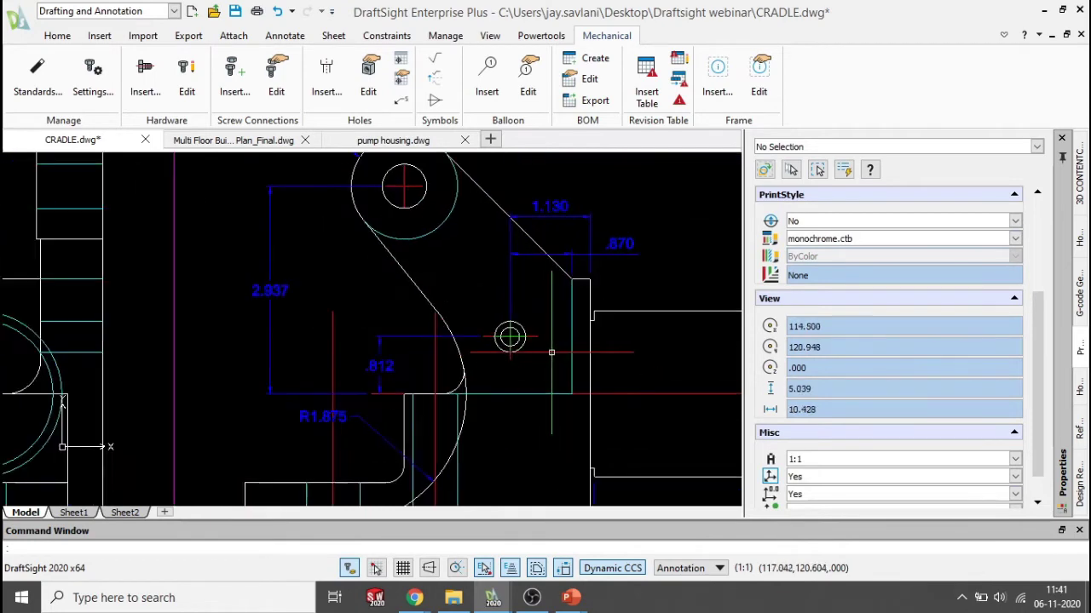
scroll(522, 359, down, 2)
scroll(506, 335, up, 2)
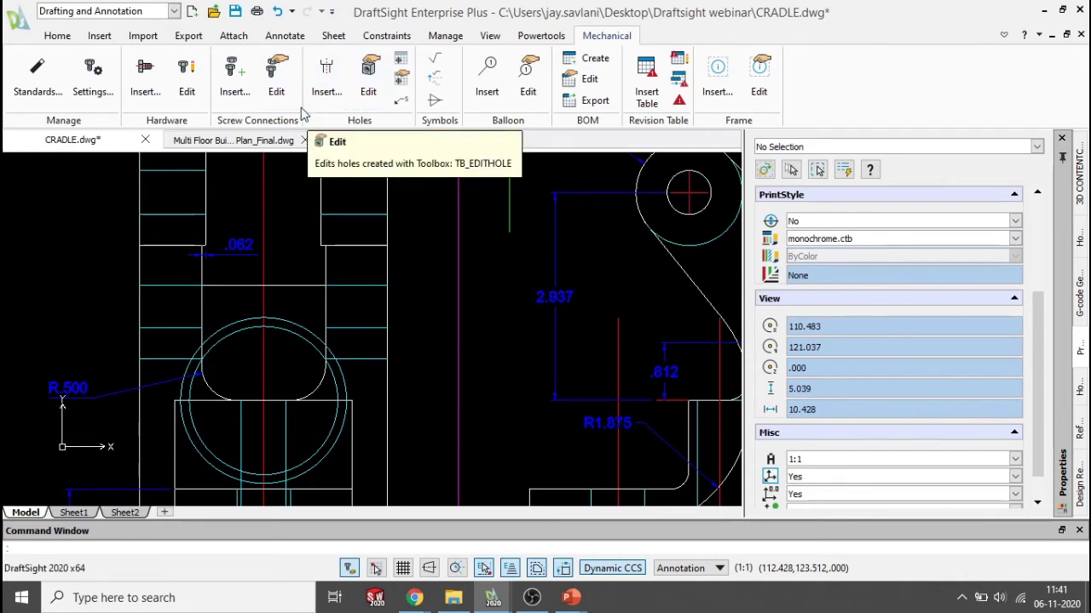
Step: Open the Toolbox hardware insertion, review the Nuts, Pins and Washers categories, and return to Bolts and Screws
click(150, 102)
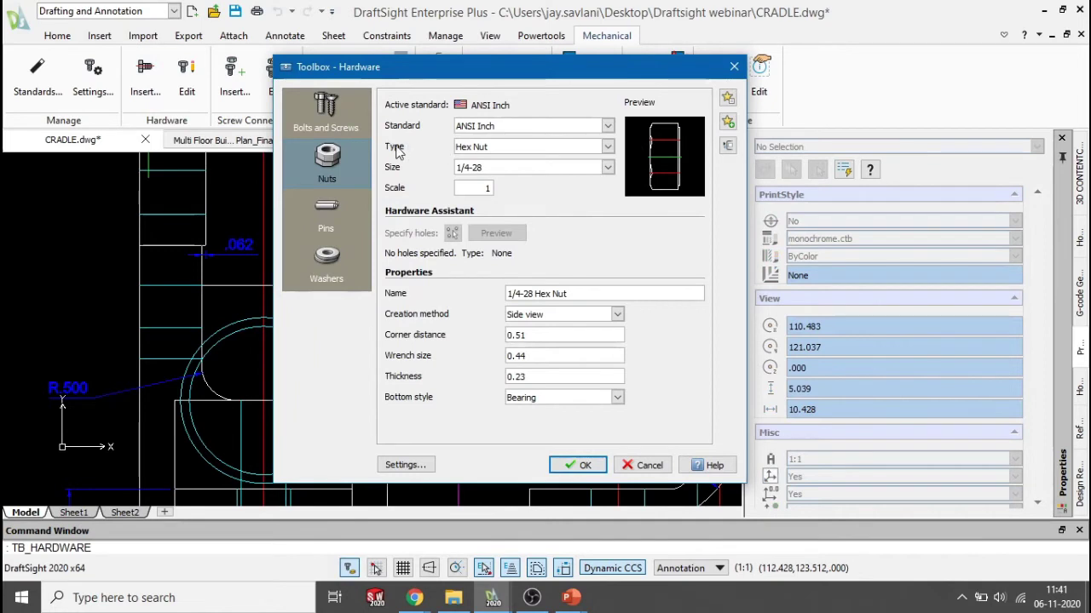
click(348, 131)
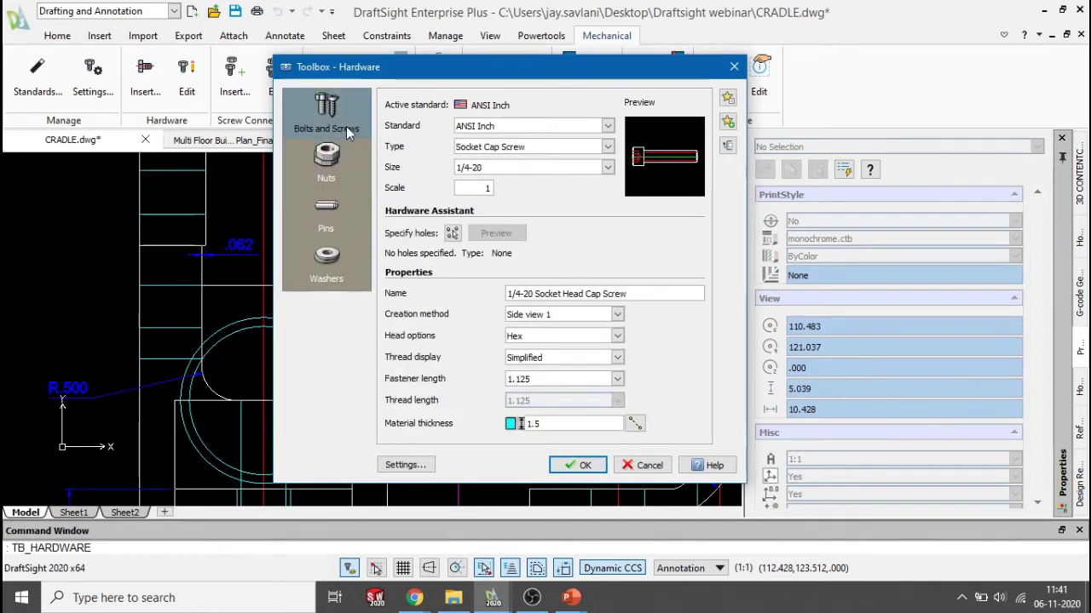
click(345, 158)
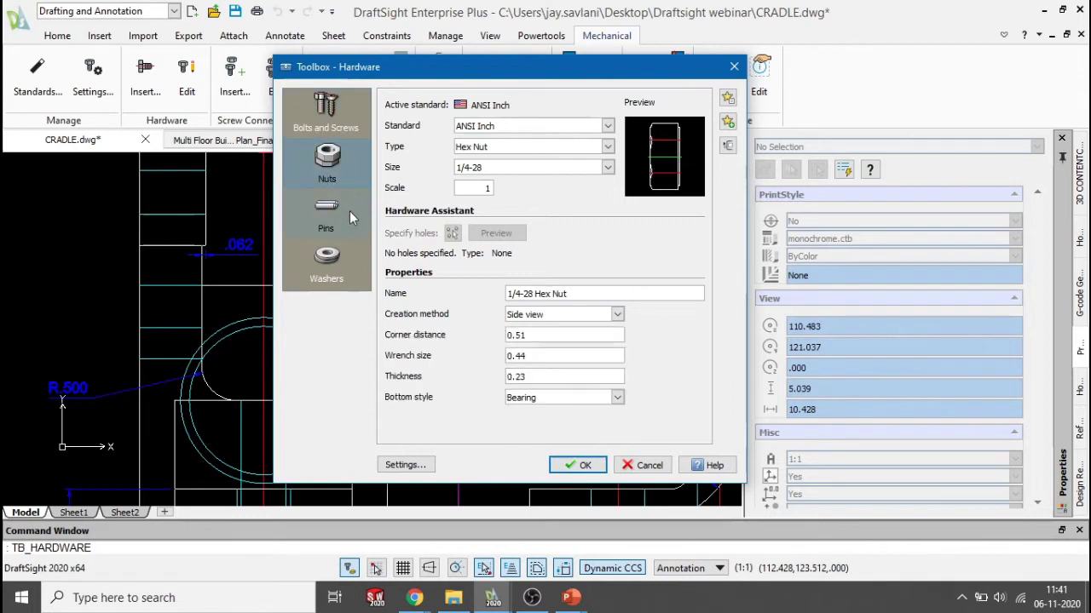
click(329, 222)
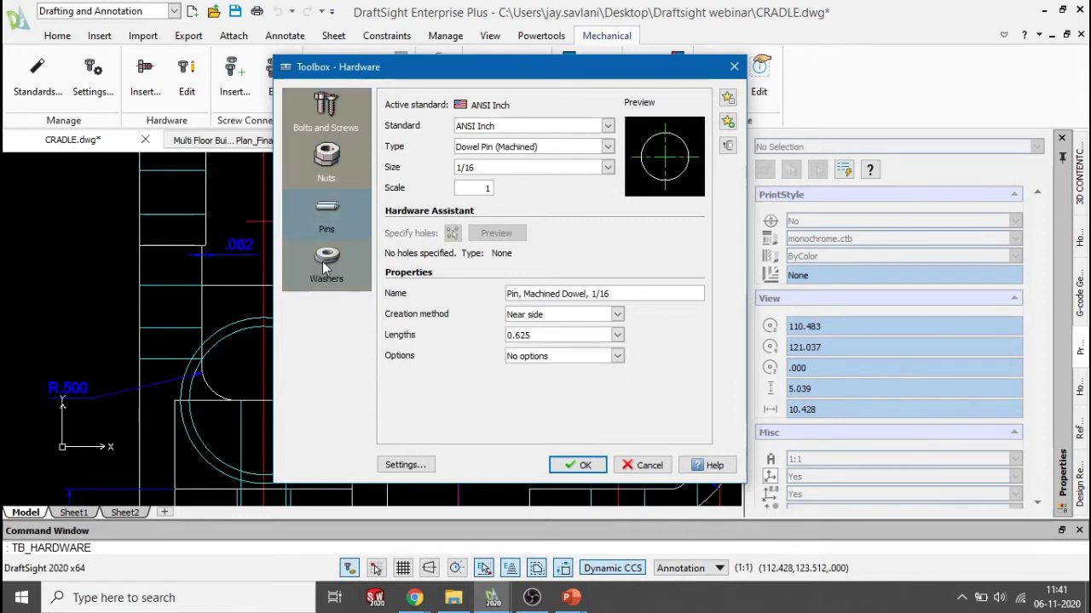
click(322, 261)
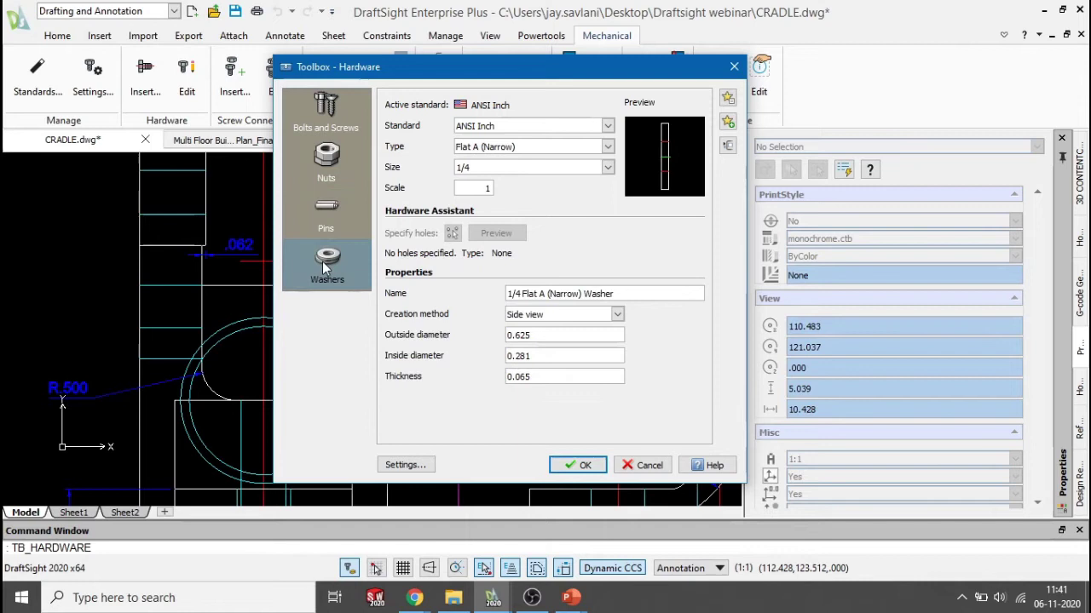
click(326, 115)
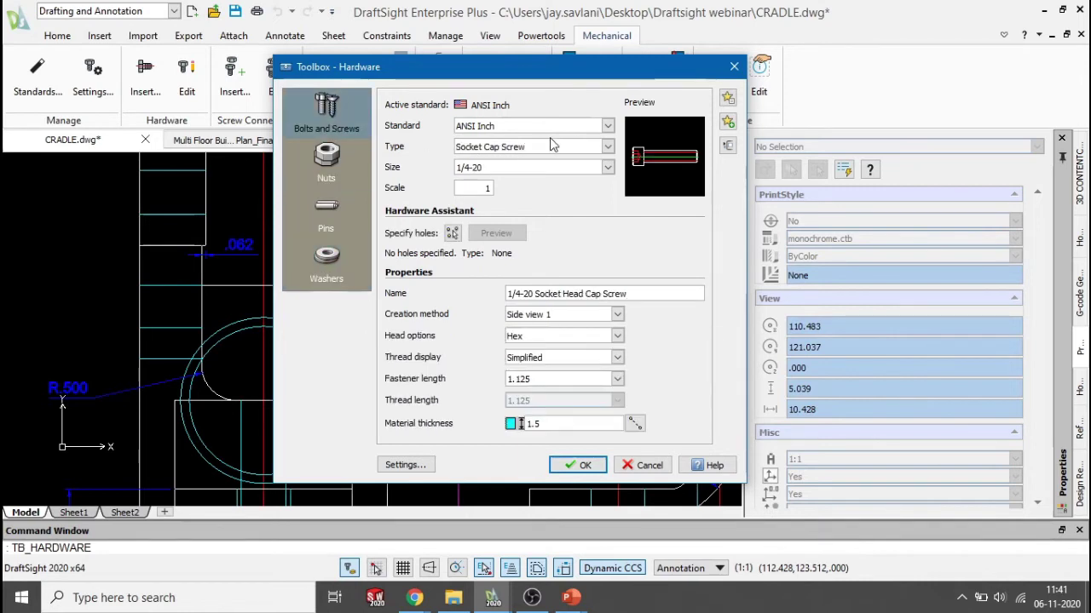
Step: Choose the ANSI Inch Socket Cap Screw in size 1/4-20 as the hardware to insert
click(607, 146)
click(608, 148)
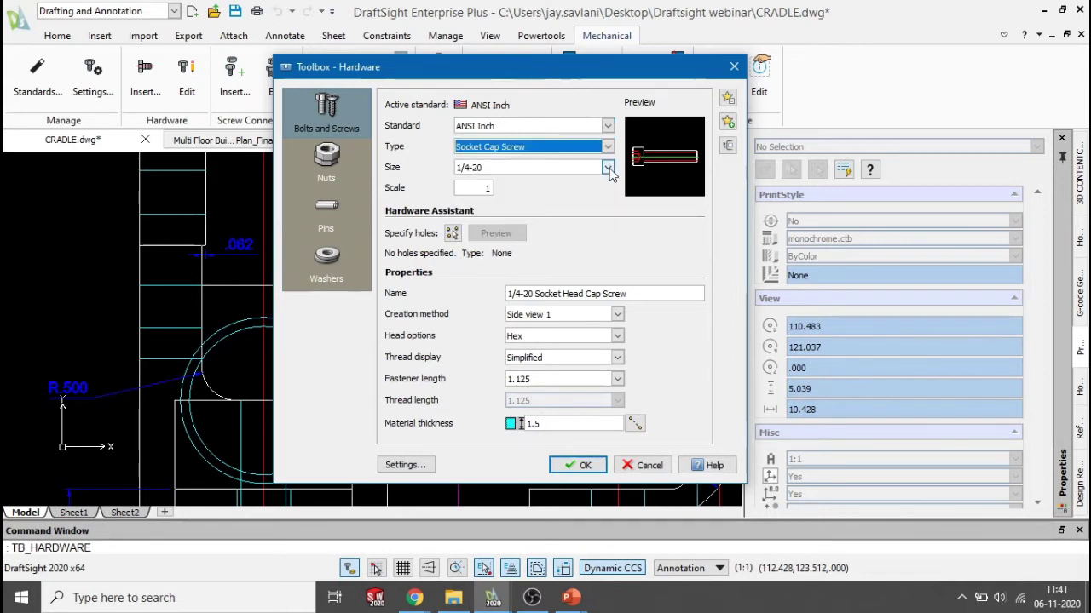
click(608, 167)
click(607, 167)
click(608, 168)
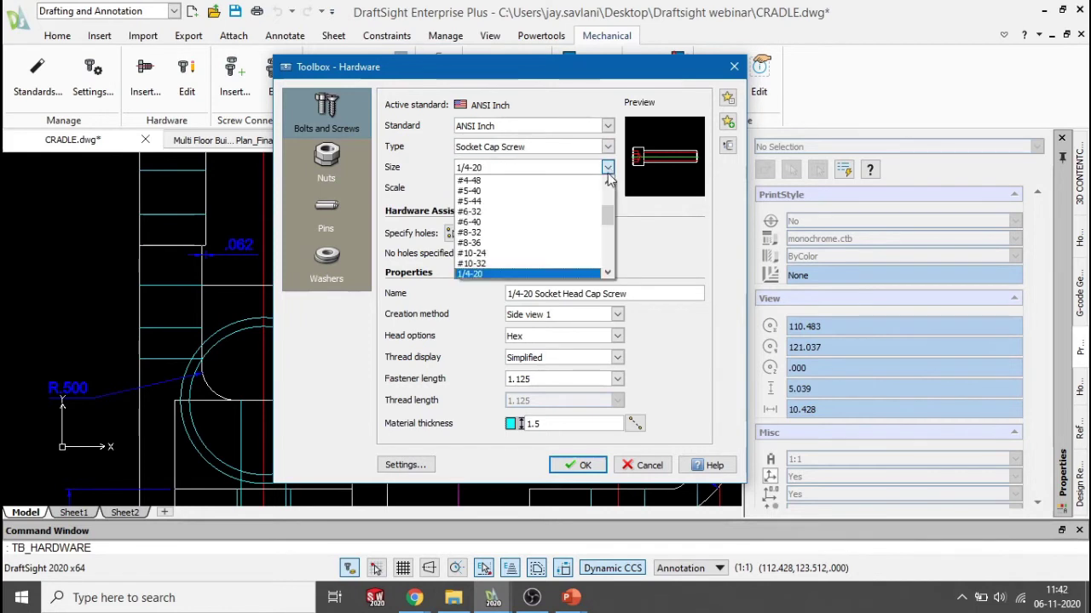
scroll(543, 221, down, 1)
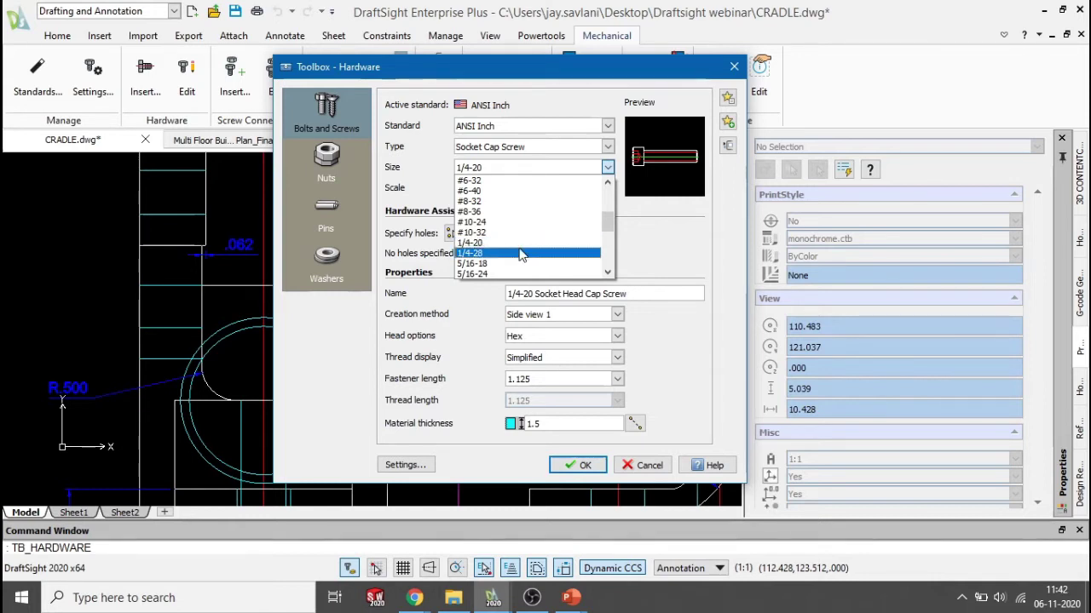
click(519, 245)
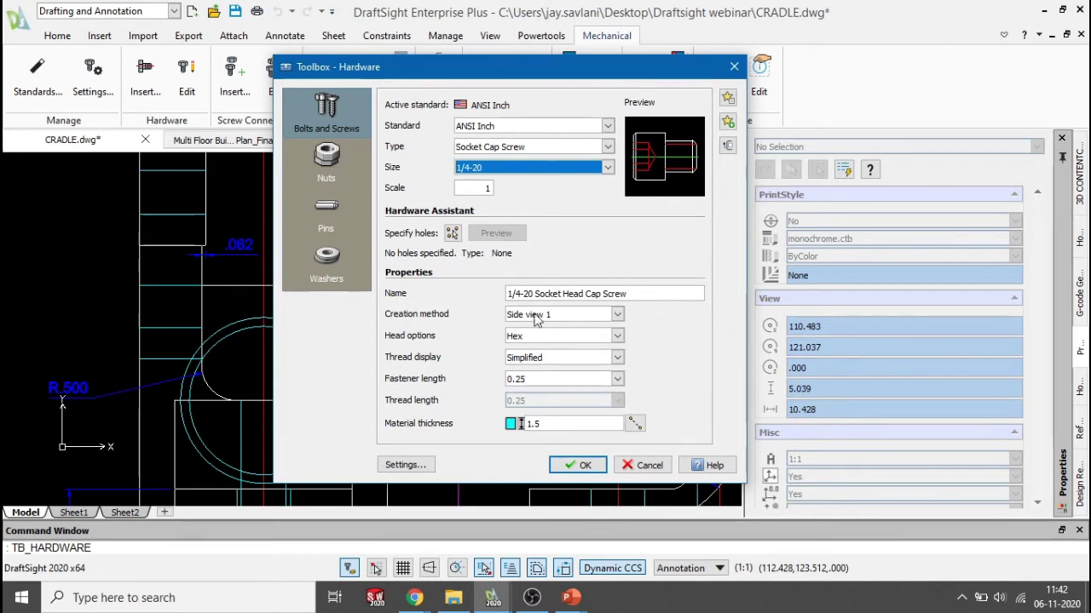
Step: Specify the counterbore holes in the cradle's front and top views and insert the 1/4-20 Socket Cap Screws into them
click(453, 232)
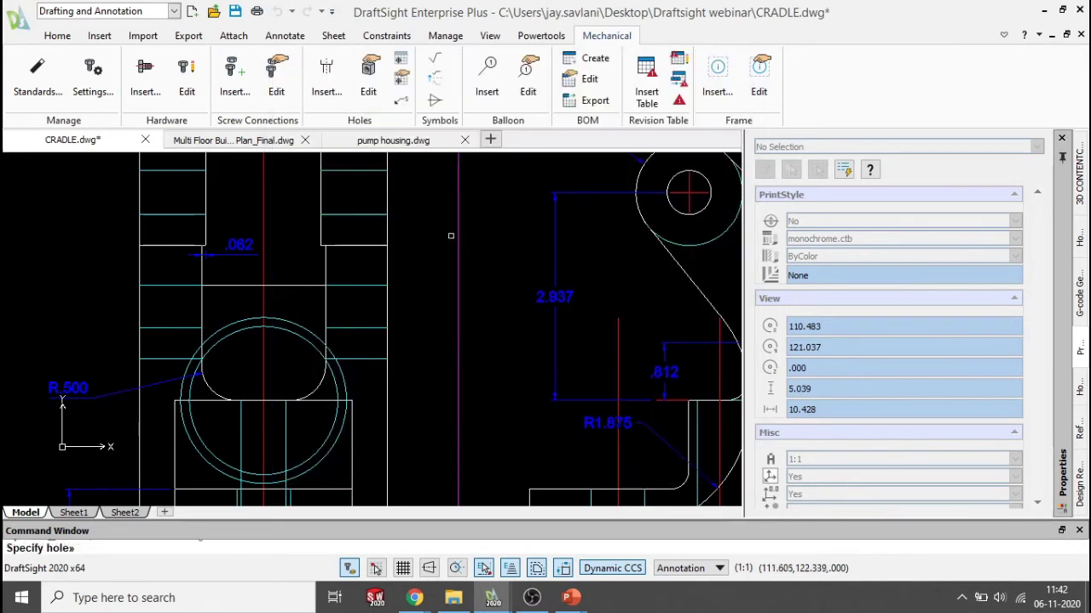
scroll(527, 357, down, 5)
scroll(528, 357, up, 10)
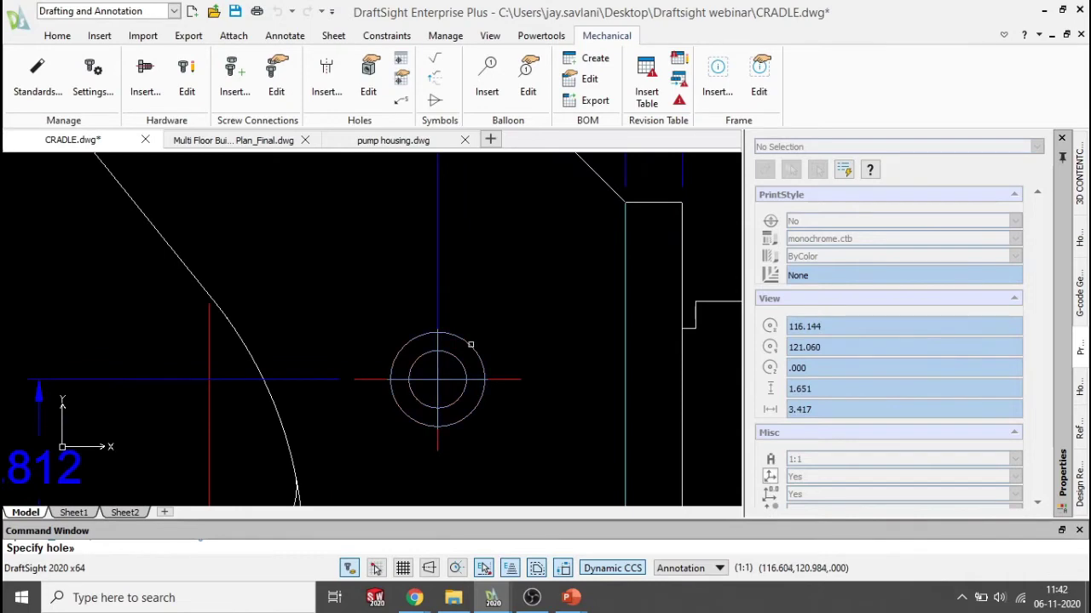
scroll(474, 343, down, 6)
scroll(412, 248, up, 4)
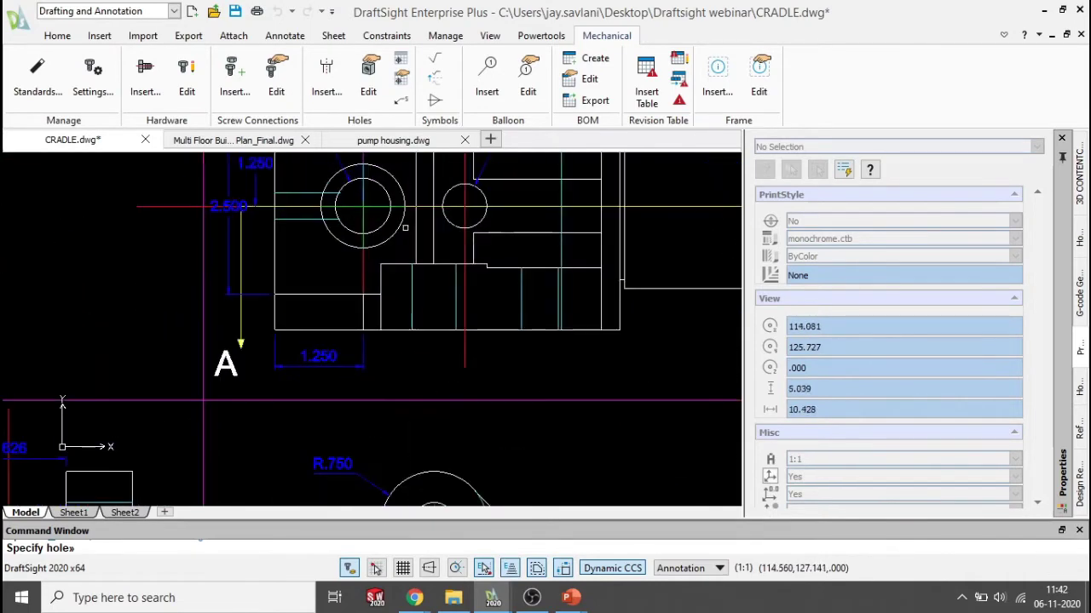
click(403, 226)
scroll(402, 227, down, 4)
key(Return)
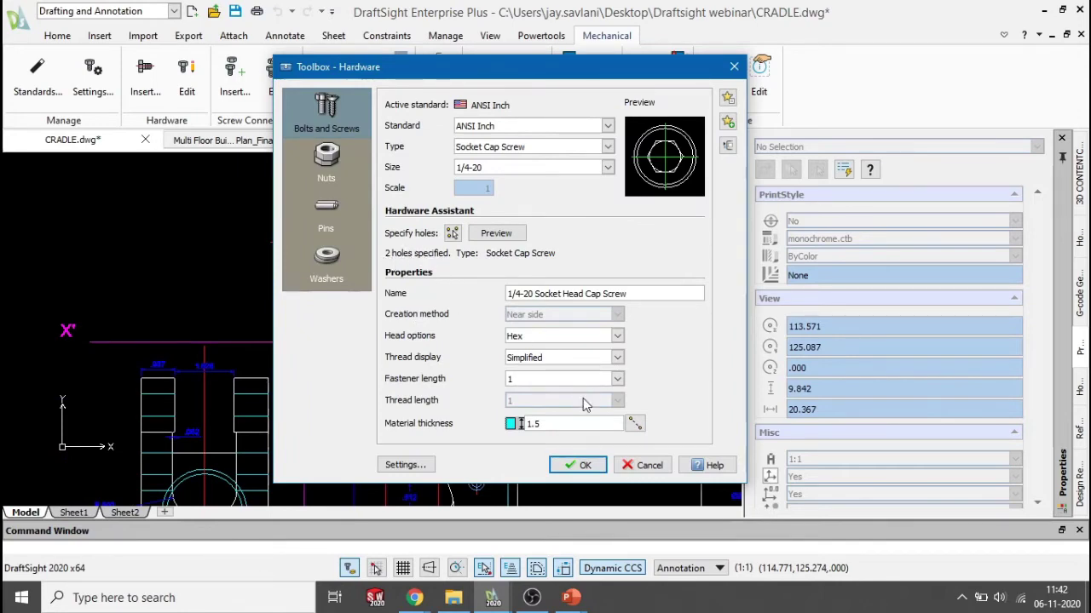
click(578, 462)
Step: Examine how the inserted cap screws sit in the counterbore holes of the front and top views
scroll(460, 341, down, 2)
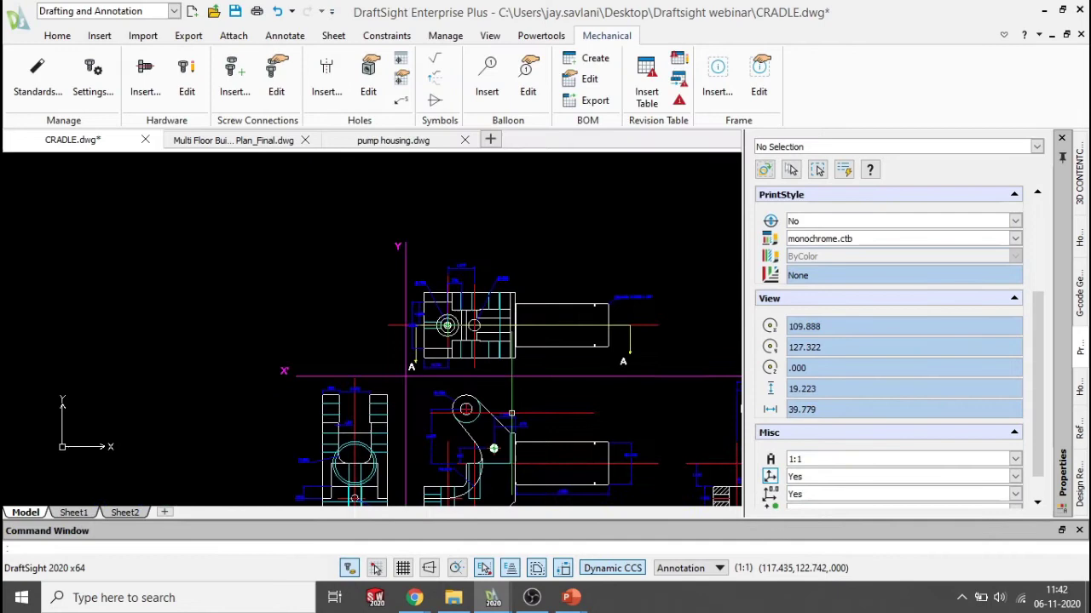
scroll(481, 441, up, 2)
scroll(481, 441, up, 5)
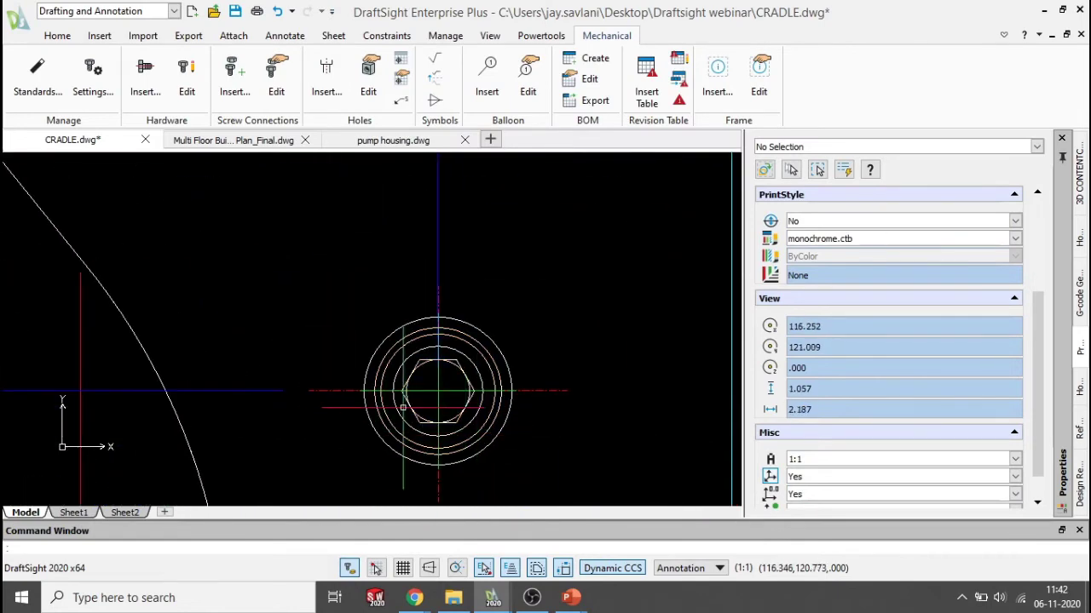
scroll(375, 407, down, 5)
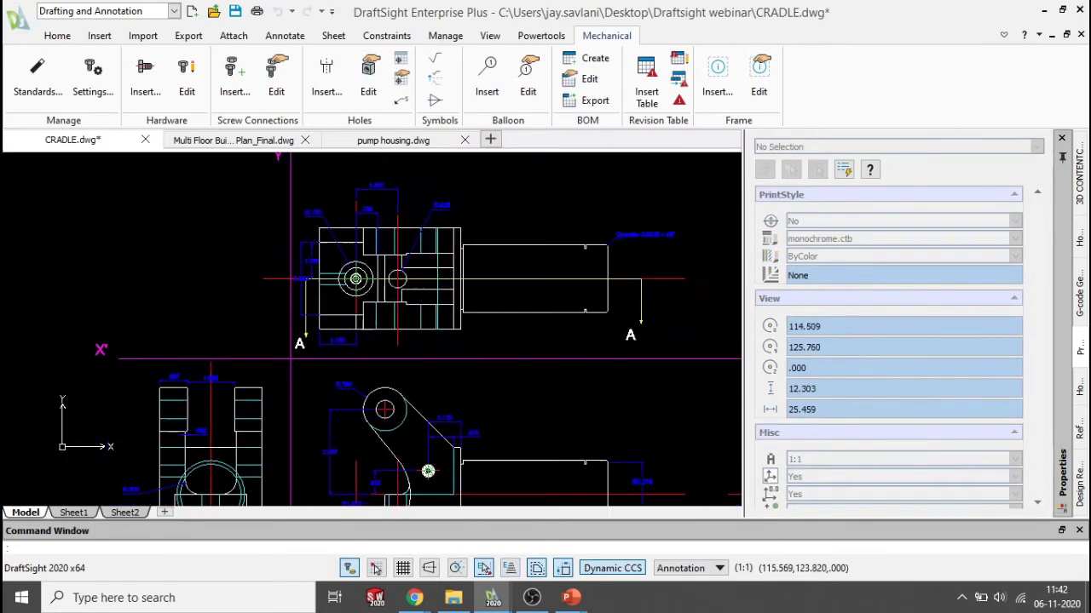
scroll(450, 231, up, 3)
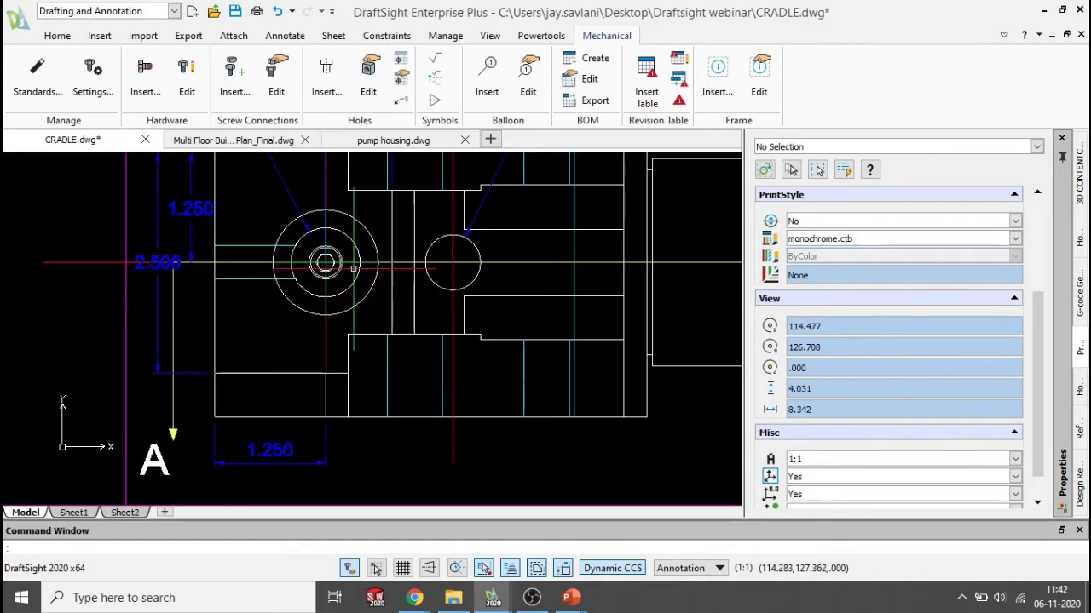
middle_drag(248, 301, 335, 299)
scroll(324, 260, up, 2)
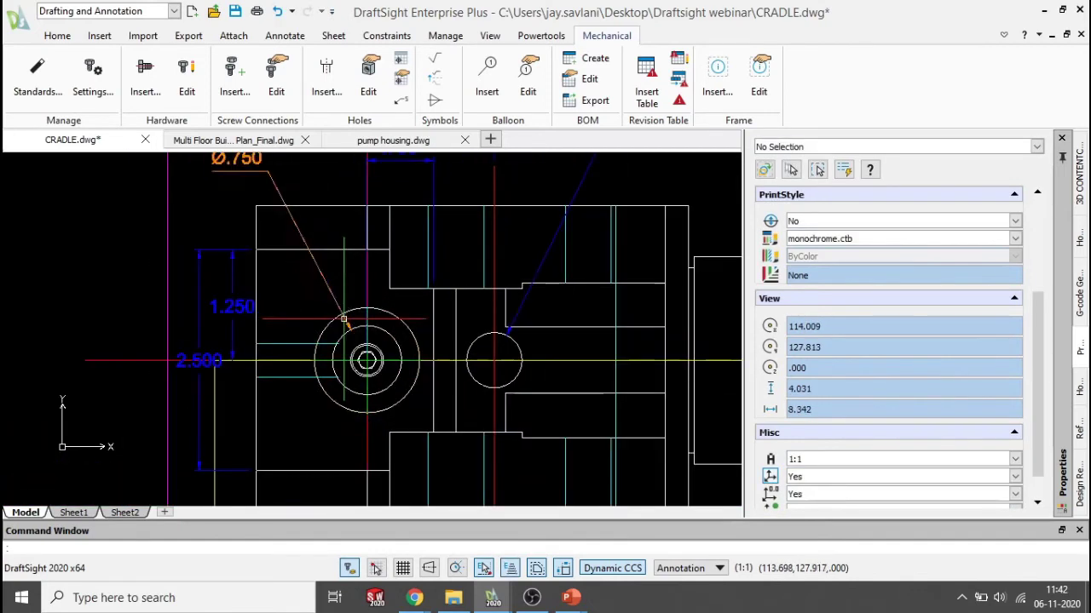
Step: Review the Toolbox definition properties of the socket cap screw in the top view, and close them without editing
click(179, 100)
scroll(385, 347, up, 3)
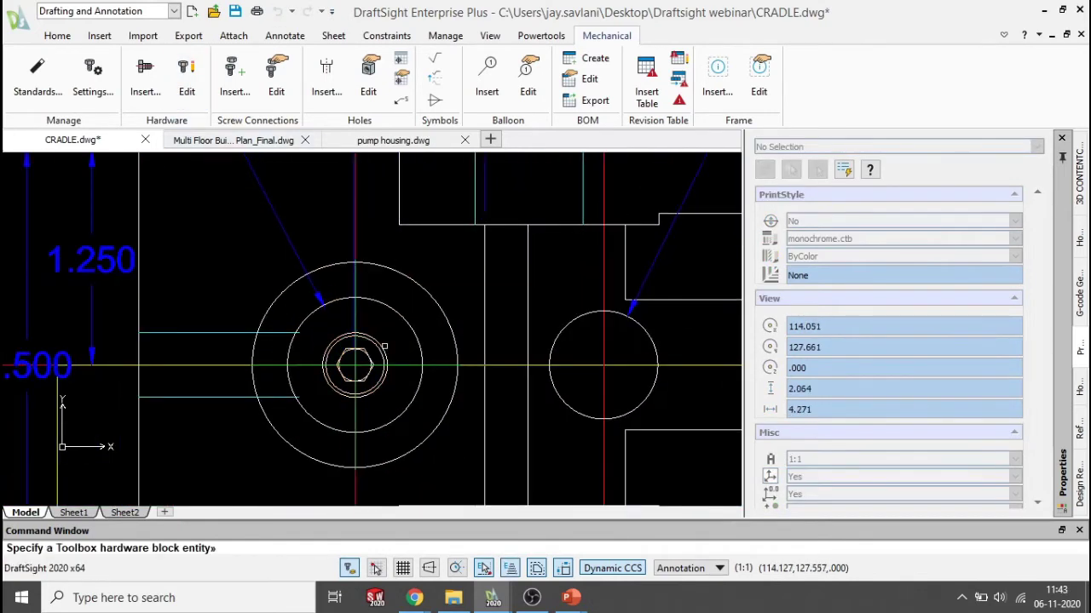
click(384, 347)
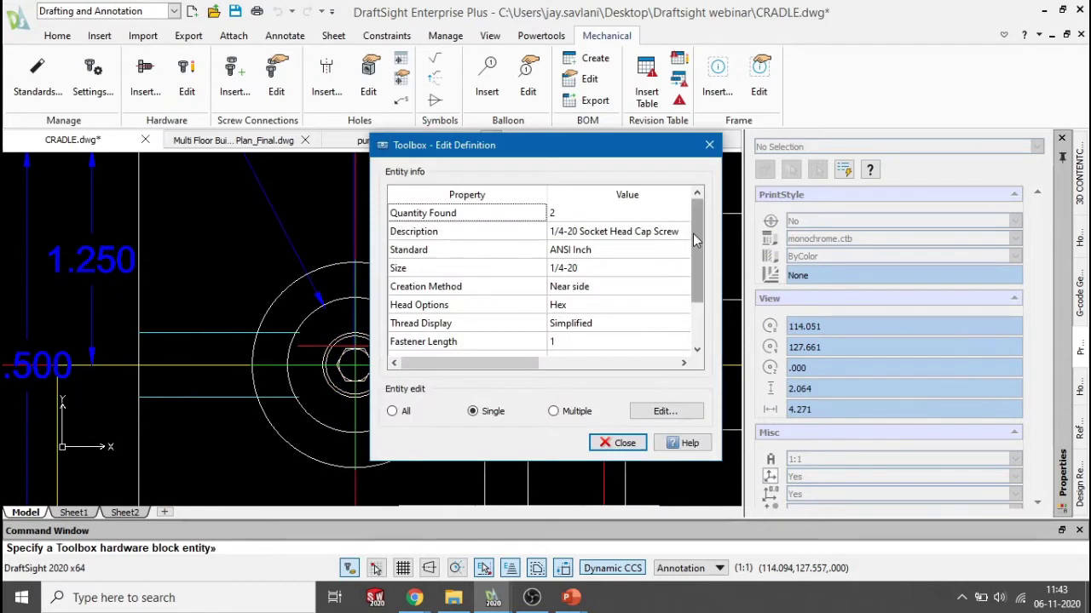
drag(697, 240, 699, 277)
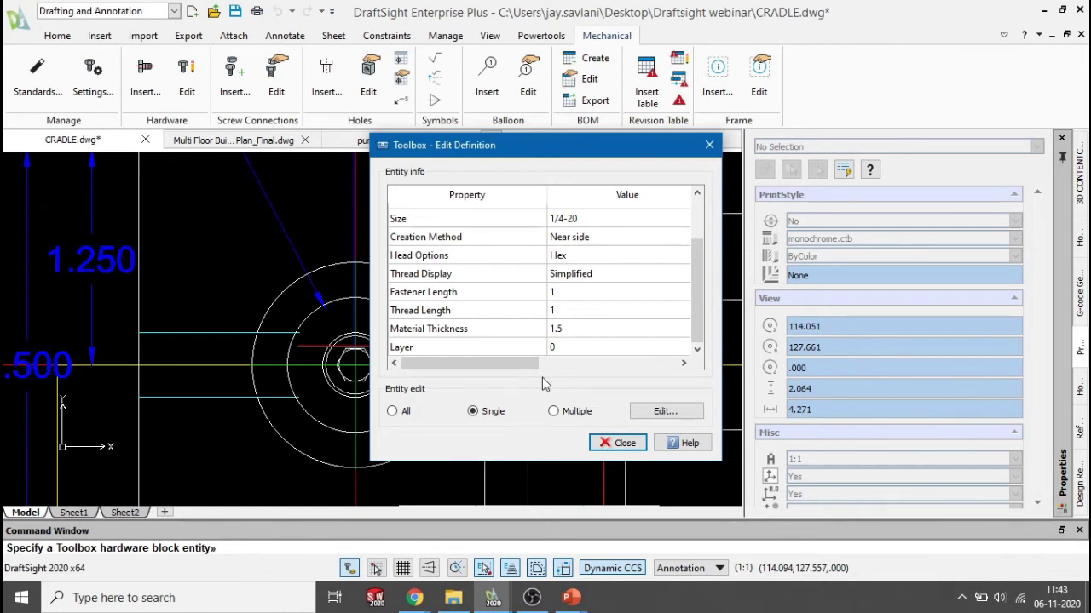
click(605, 443)
Step: Start inserting a 1/4-20 Socket Cap Screw for the cradle's side view with the creation method Side view 1
scroll(453, 278, down, 10)
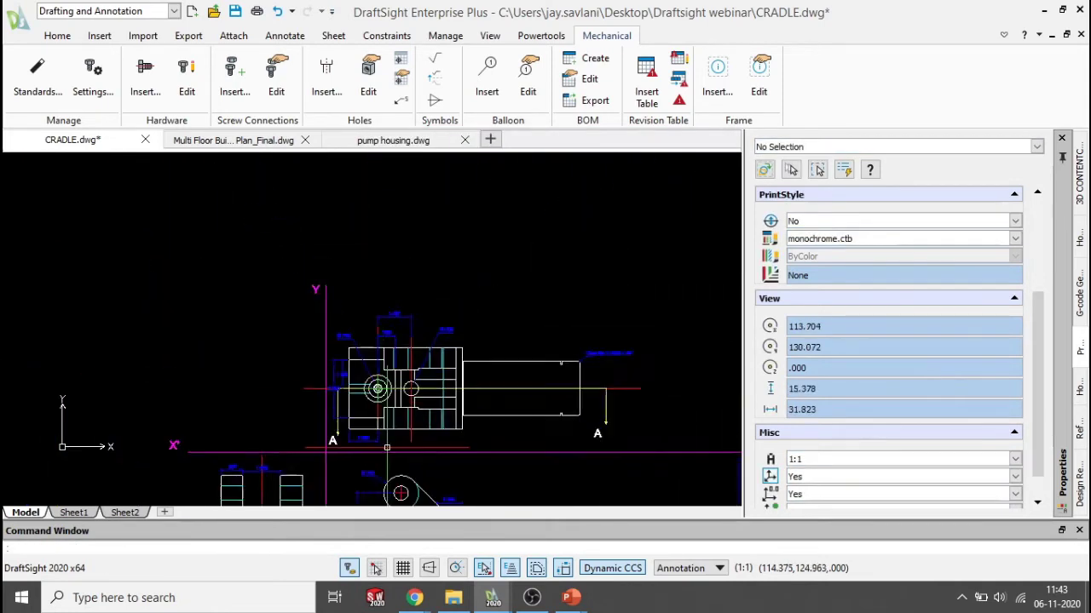
scroll(422, 310, up, 9)
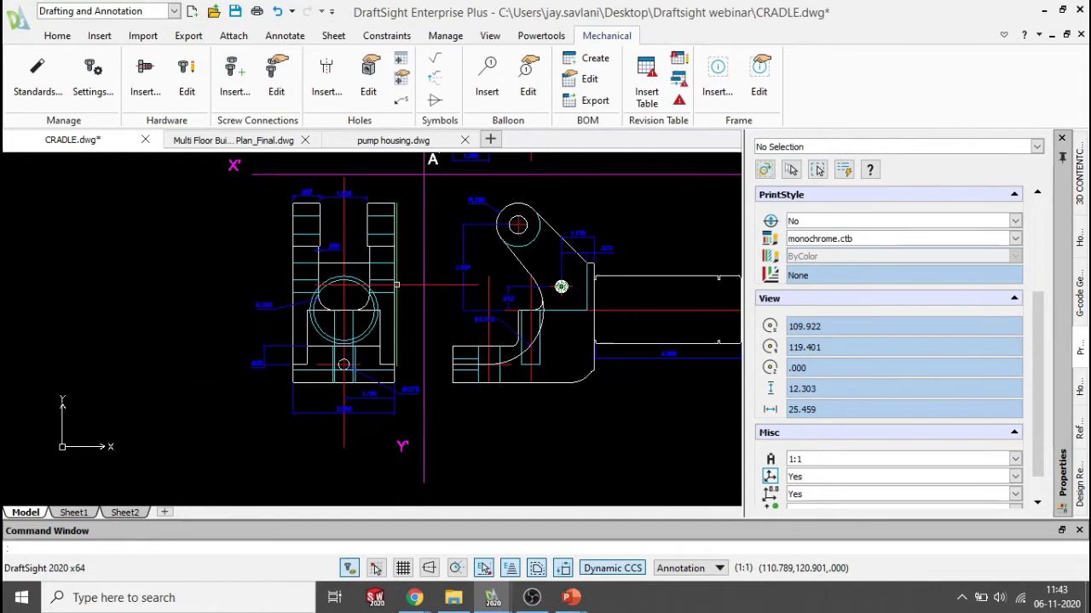
scroll(396, 285, up, 2)
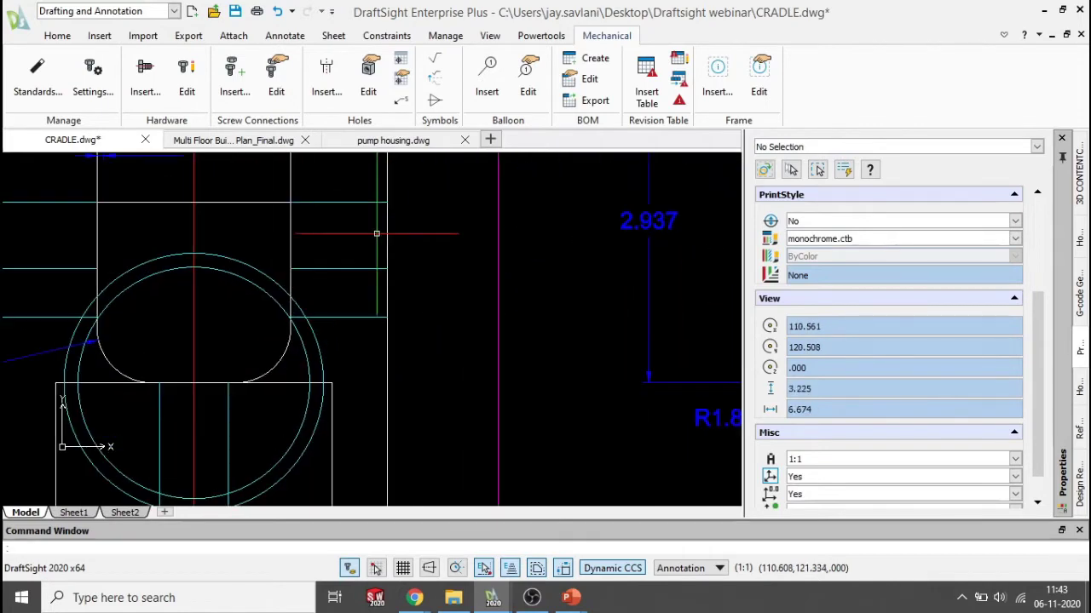
click(156, 101)
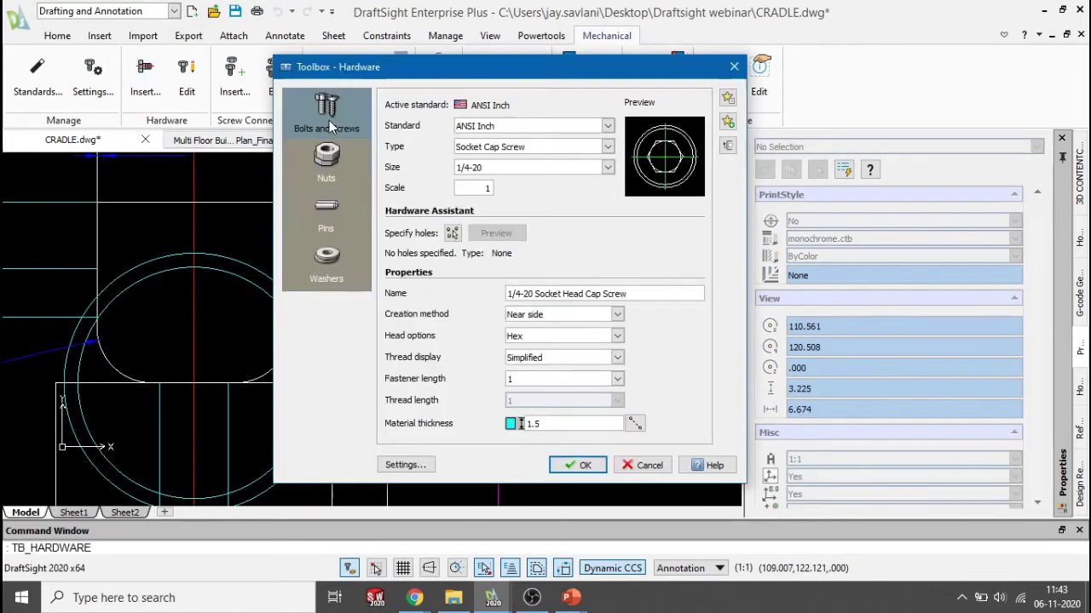
click(618, 315)
click(612, 345)
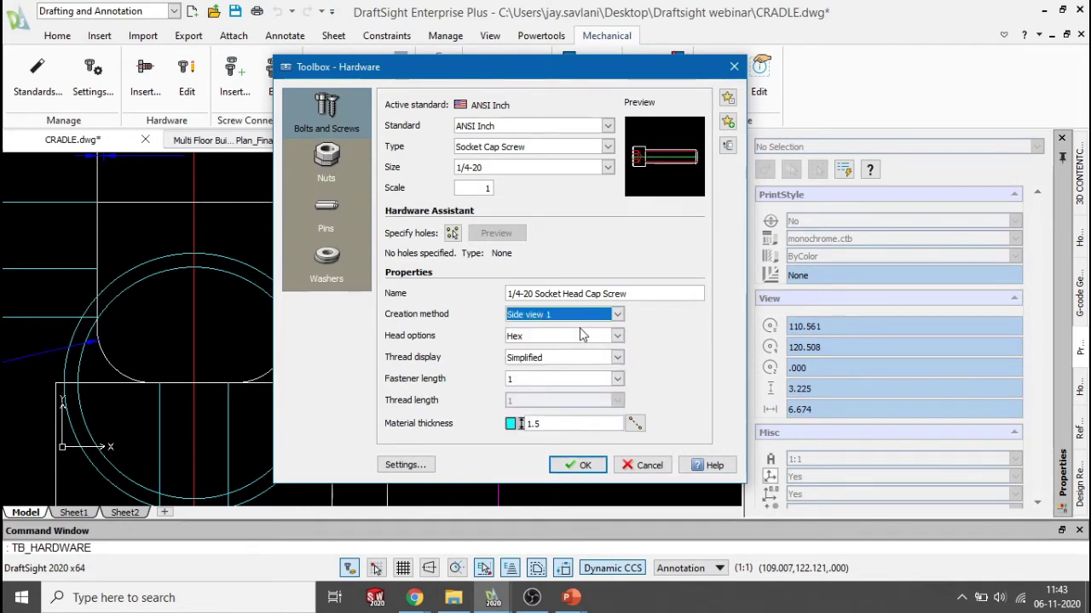
click(577, 465)
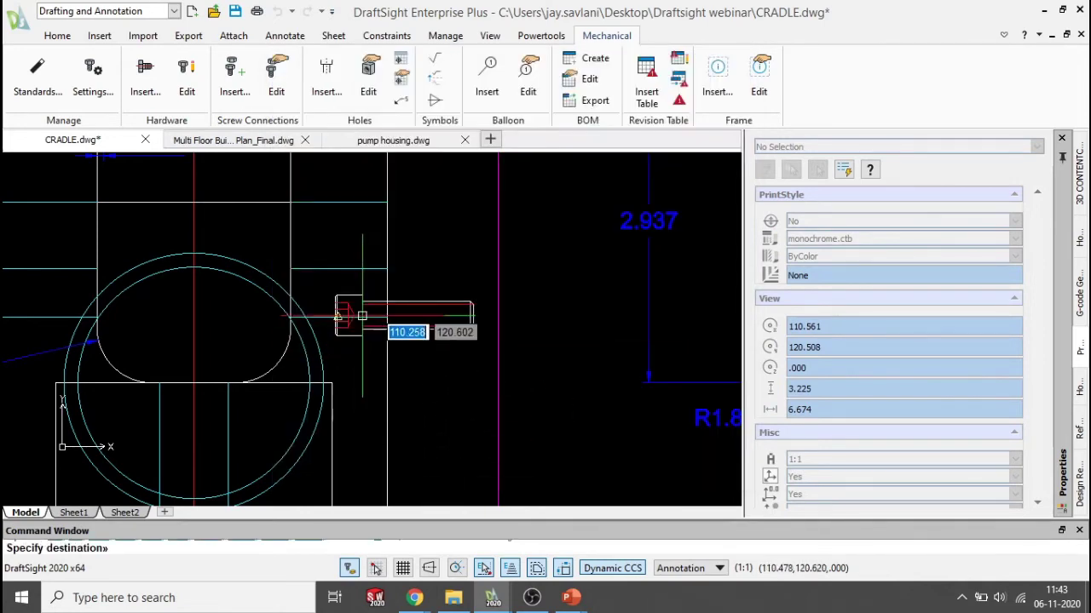
Step: Place the screw midway between the two hole-line endpoints on the side view's right outer edge, rotated 180°, and end the insertion
scroll(362, 316, up, 4)
shift+right_click(413, 307)
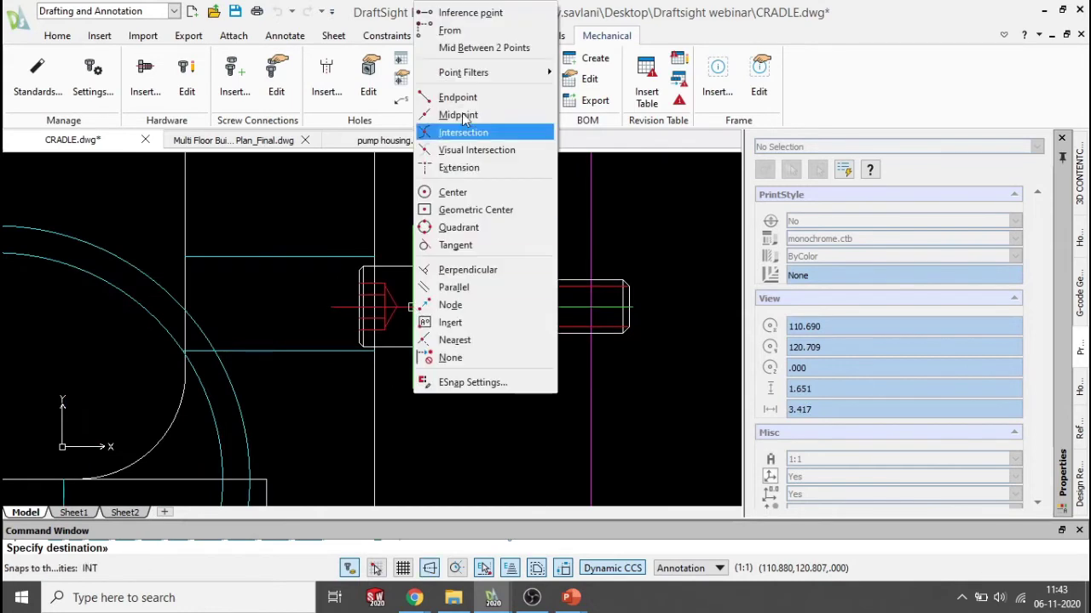
click(470, 49)
scroll(382, 263, up, 3)
click(359, 252)
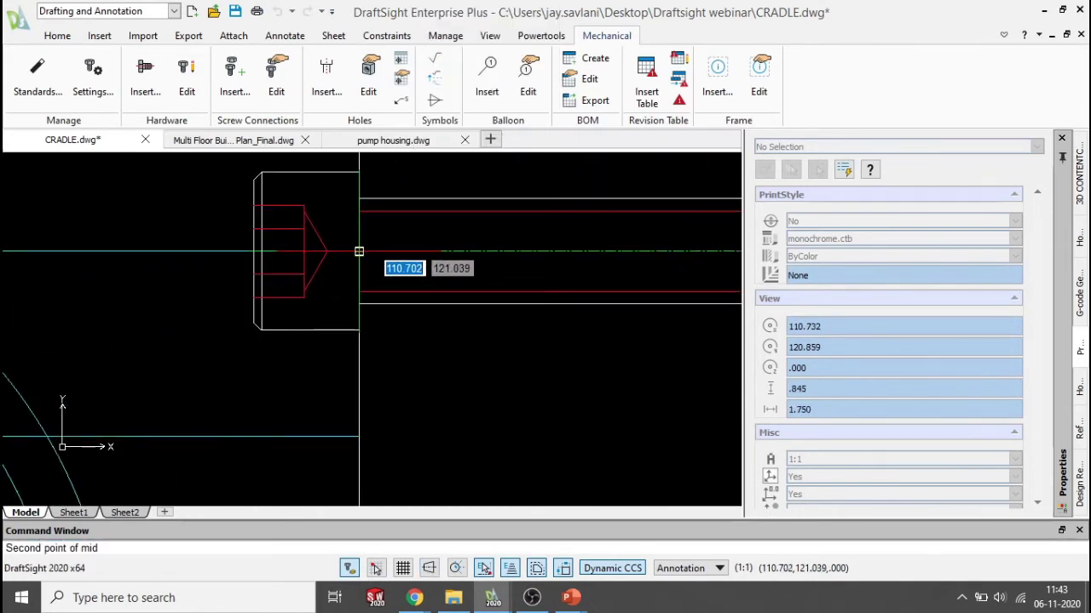
click(359, 436)
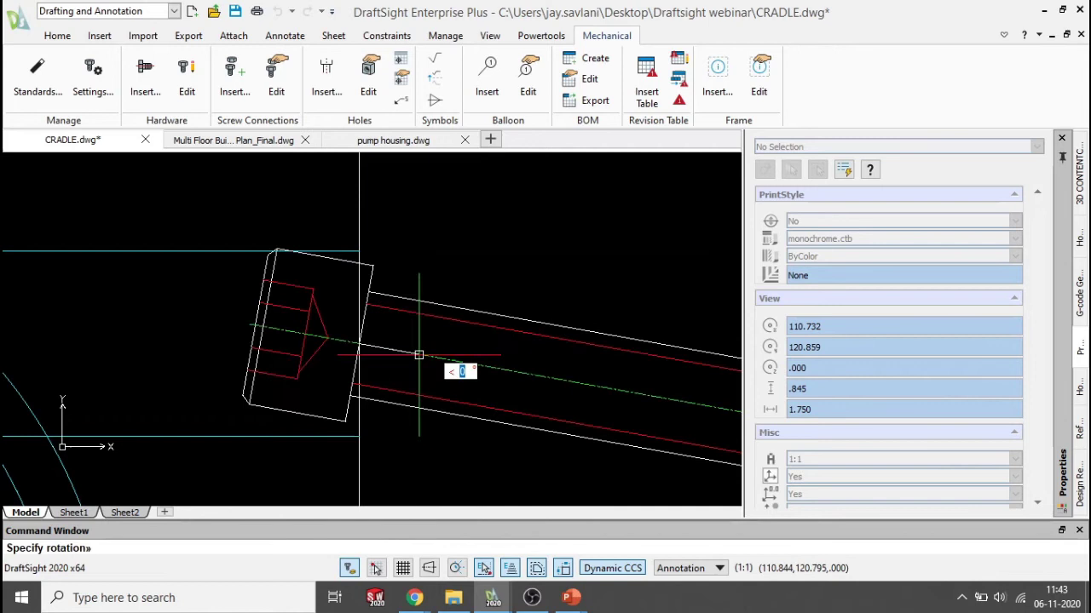
text(180)
key(Return)
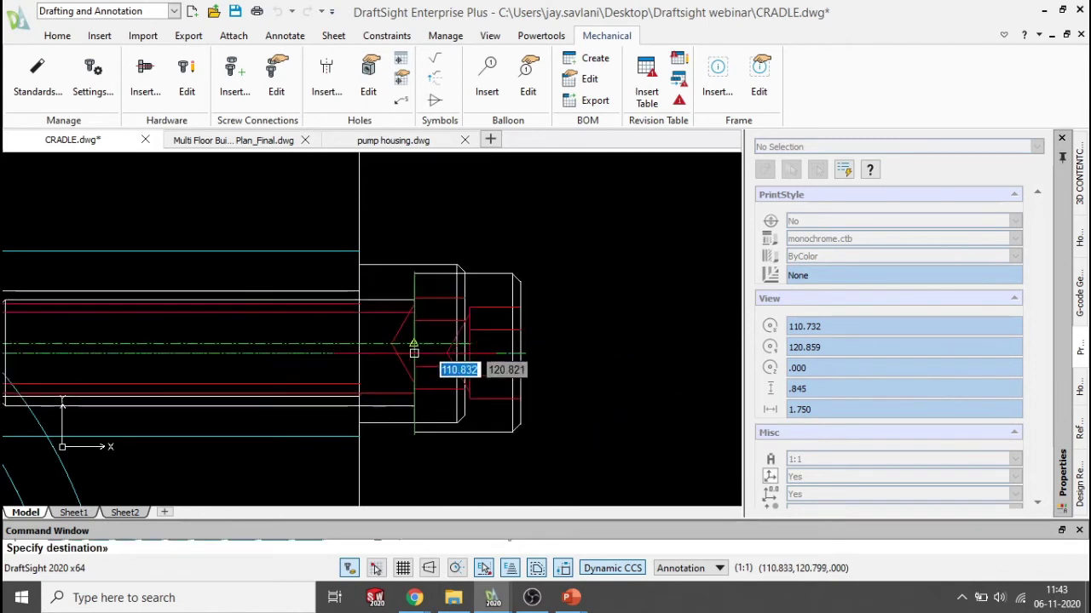
scroll(366, 345, down, 2)
middle_drag(365, 344, 458, 342)
scroll(417, 343, up, 2)
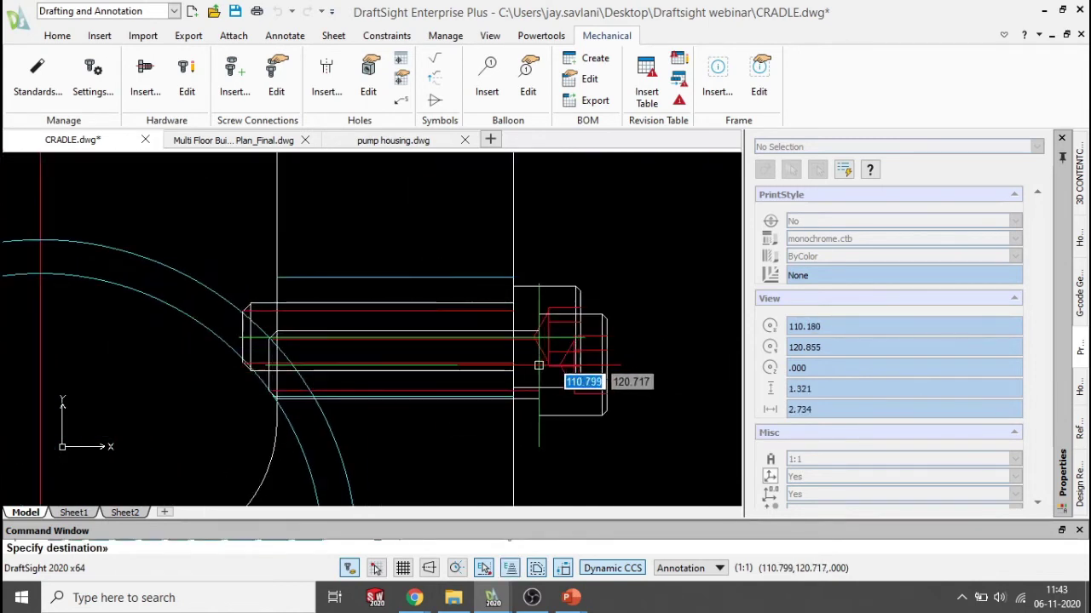
click(513, 338)
scroll(542, 340, down, 2)
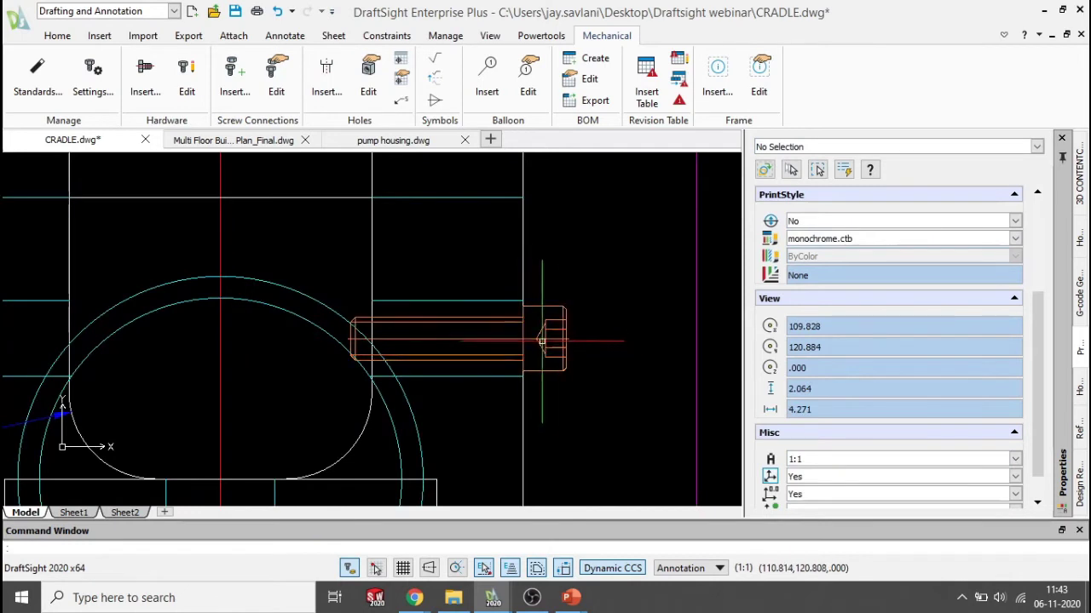
Step: Insert a 1/4-20 Hex Nut in side view on the cap screw's centerline, seated against the inner face of the side view's right arm
click(145, 78)
click(323, 175)
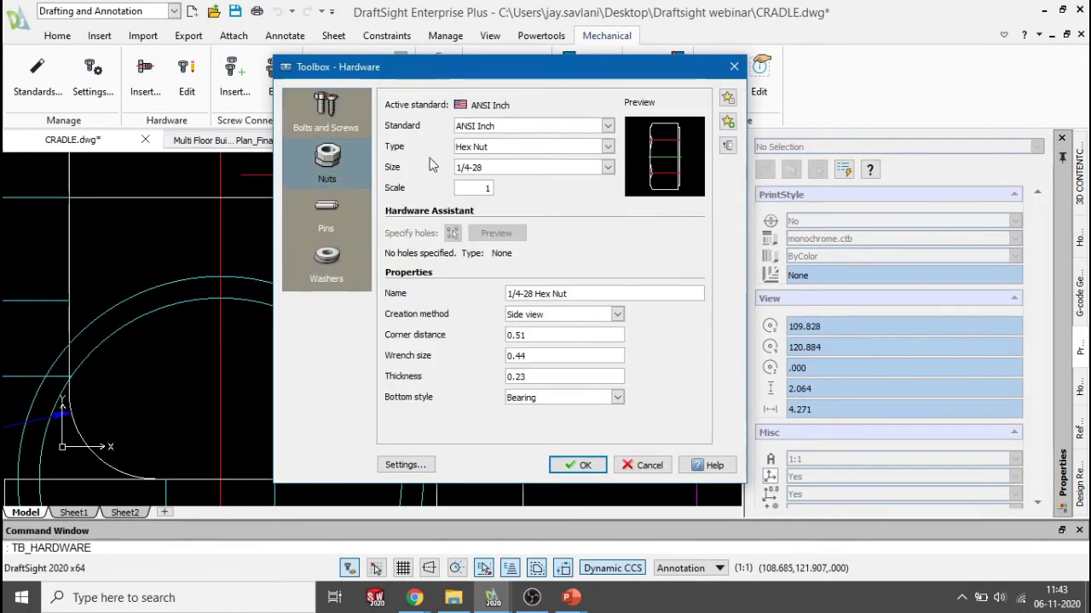
click(608, 168)
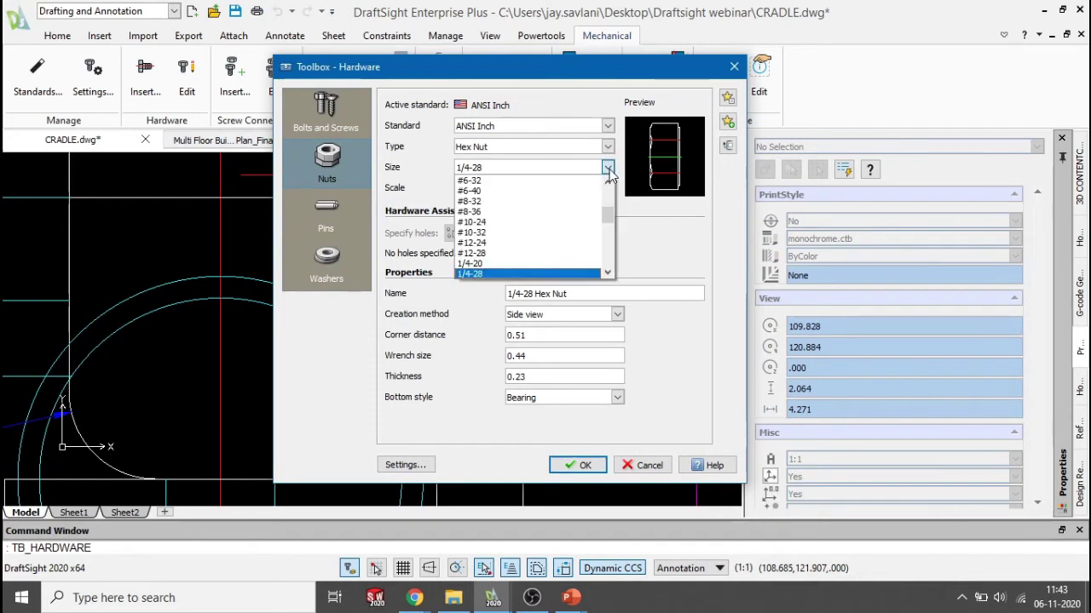
click(581, 269)
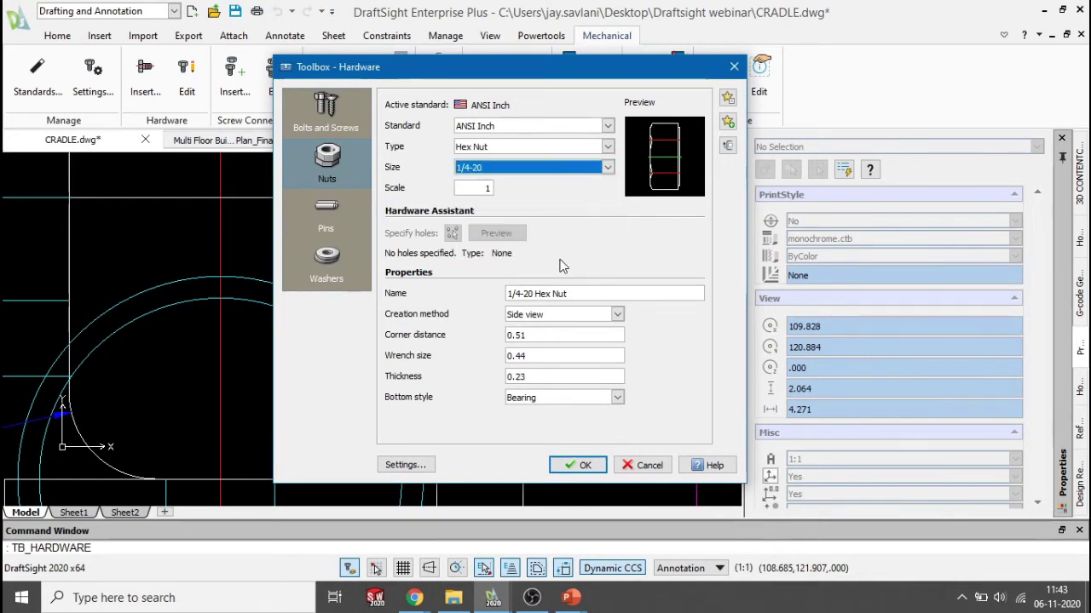
click(568, 466)
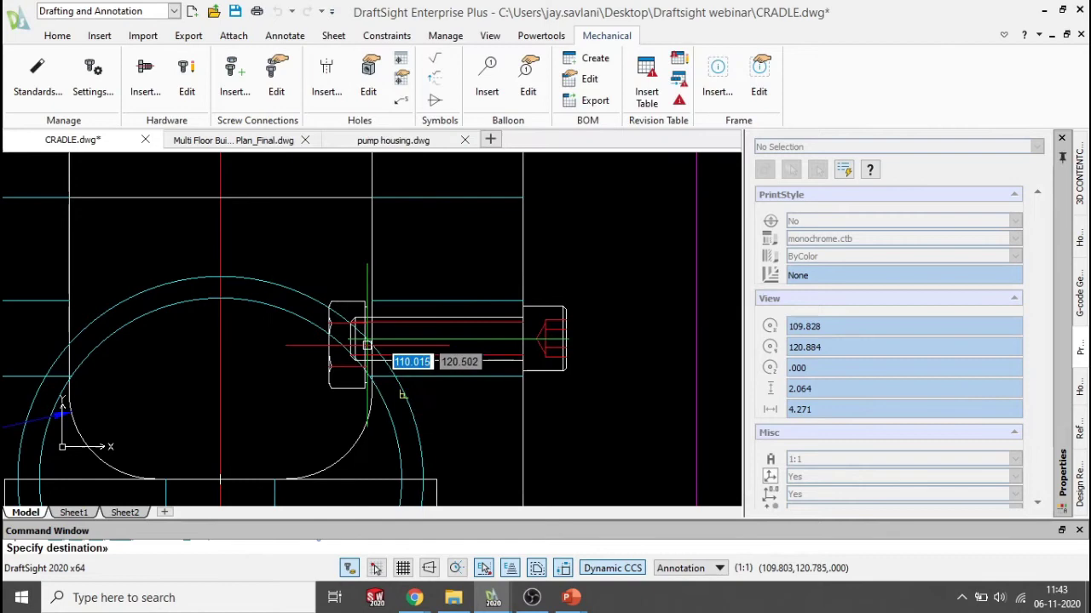
scroll(379, 336, up, 7)
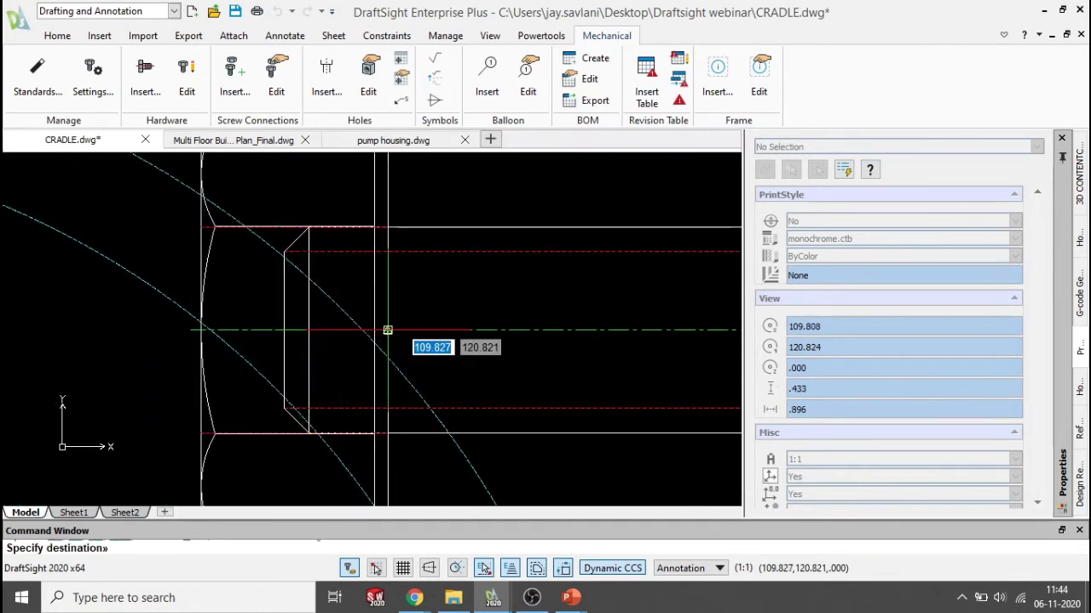
scroll(388, 330, down, 11)
click(388, 330)
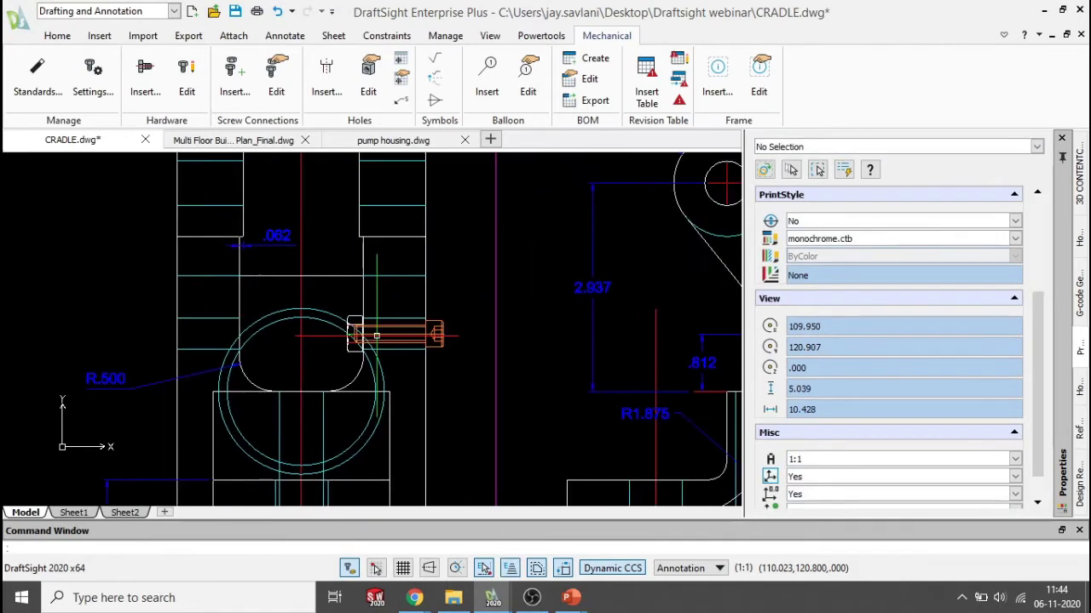
scroll(492, 338, down, 4)
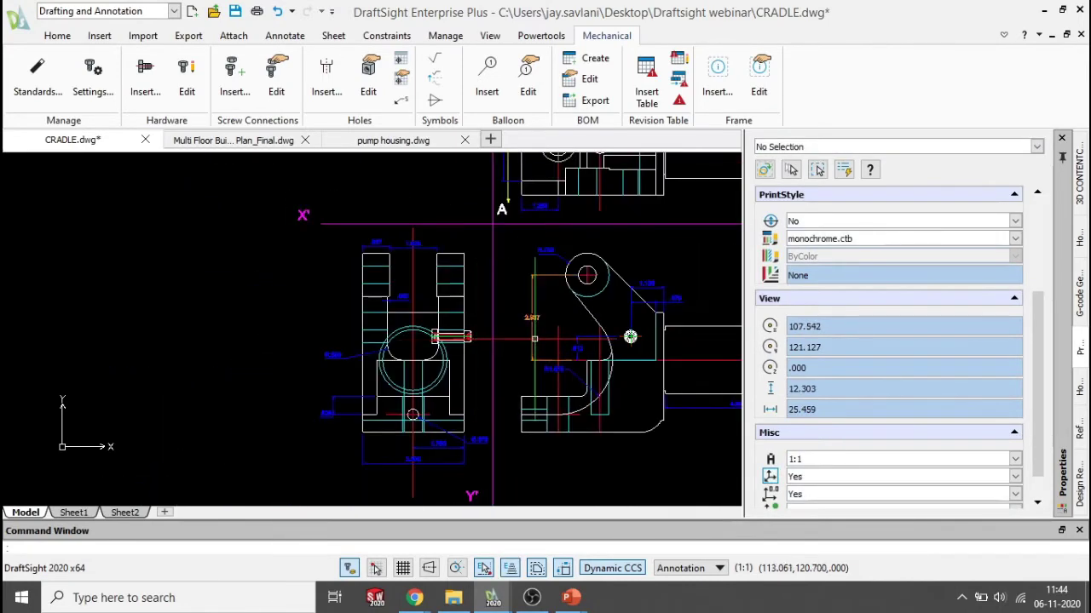
scroll(580, 314, down, 2)
middle_drag(579, 315, 386, 360)
scroll(397, 288, up, 1)
scroll(418, 400, up, 2)
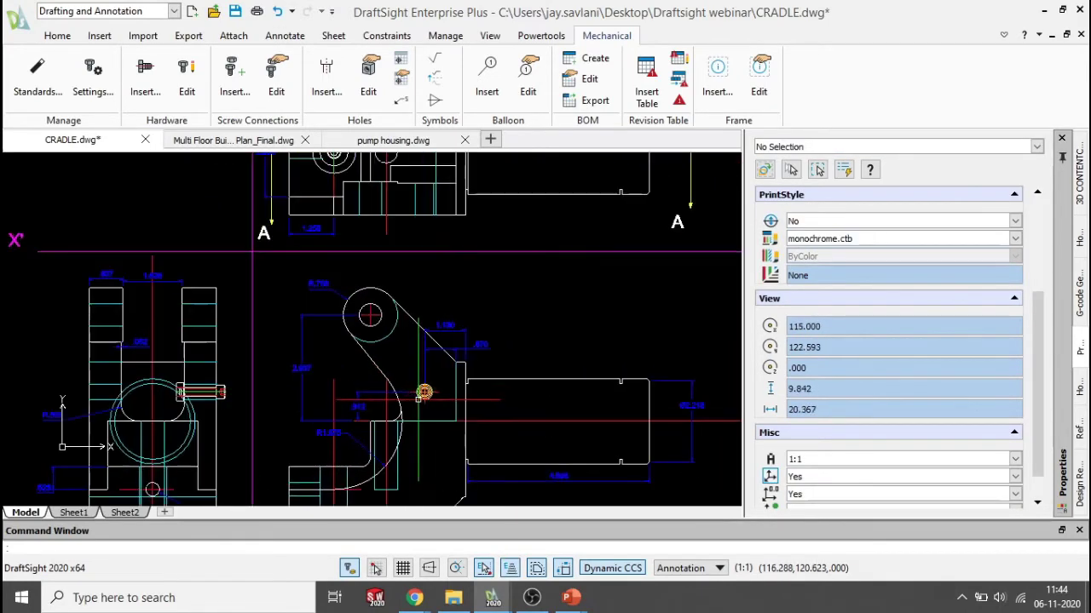
scroll(519, 338, down, 3)
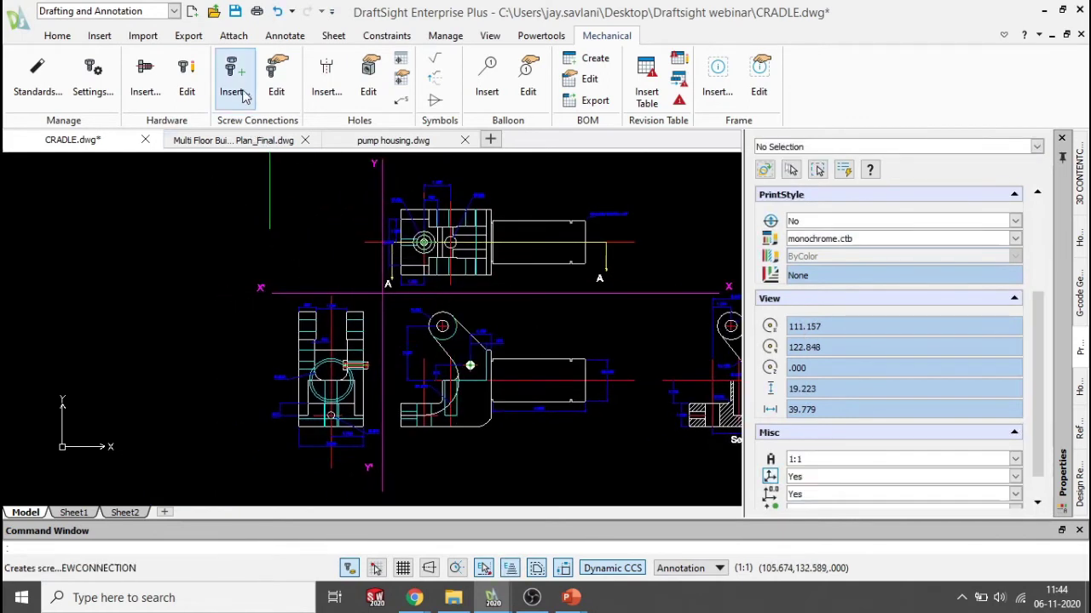
Step: Review the Toolbox screw connection options for standard, head, nut type and nut size, and close them without adding a connection
click(243, 95)
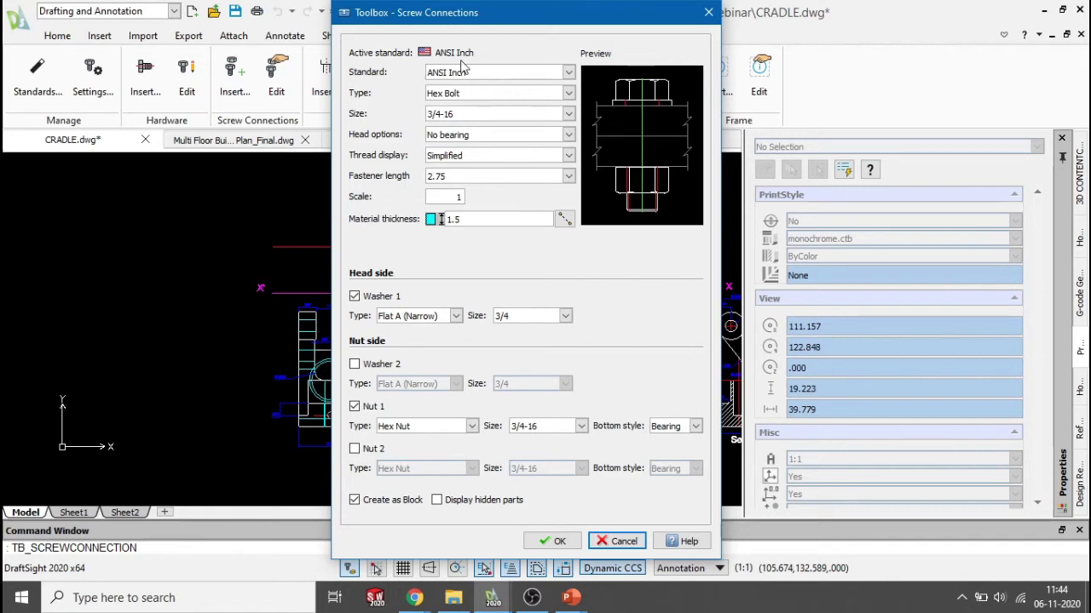
click(570, 75)
click(570, 76)
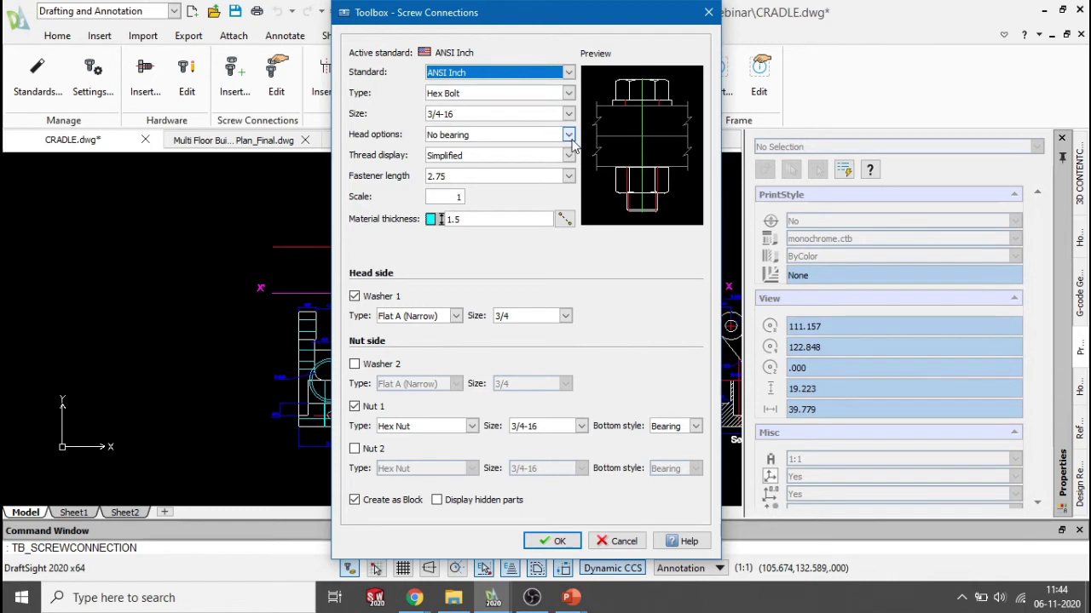
click(570, 135)
click(570, 134)
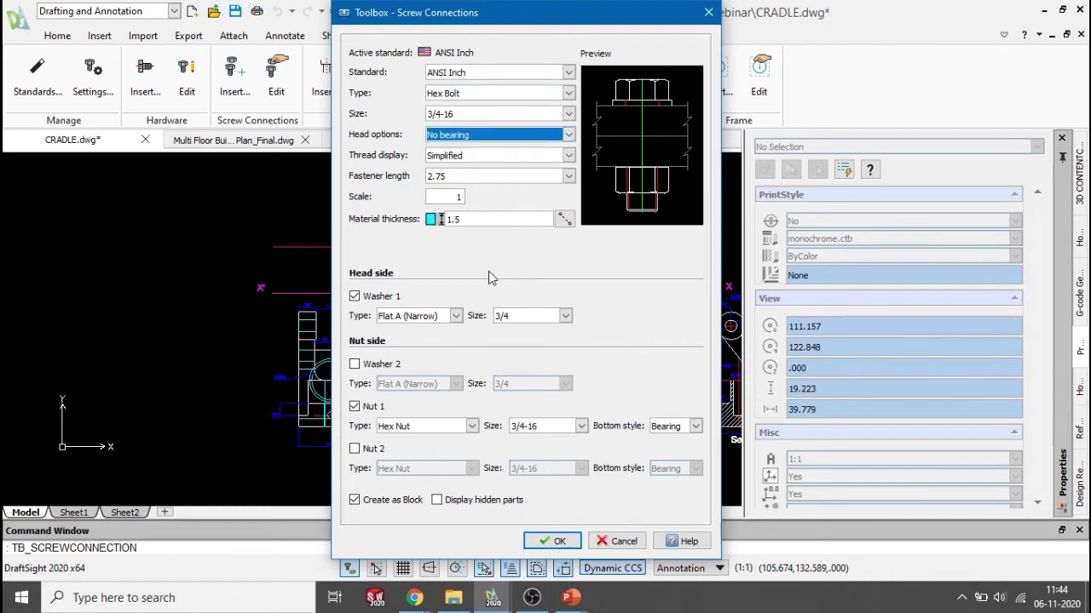
click(472, 427)
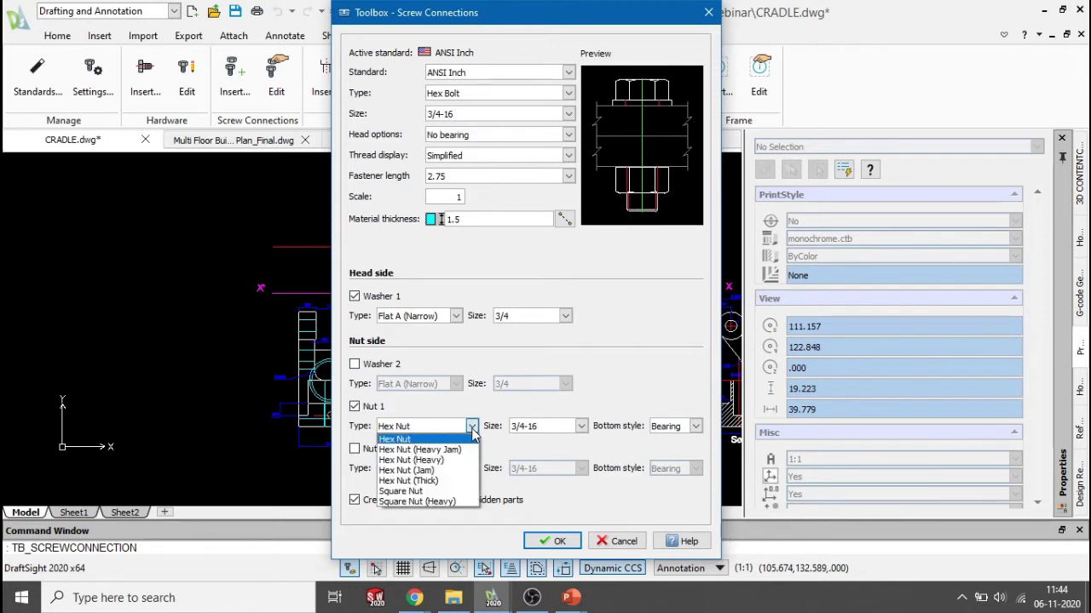
click(472, 427)
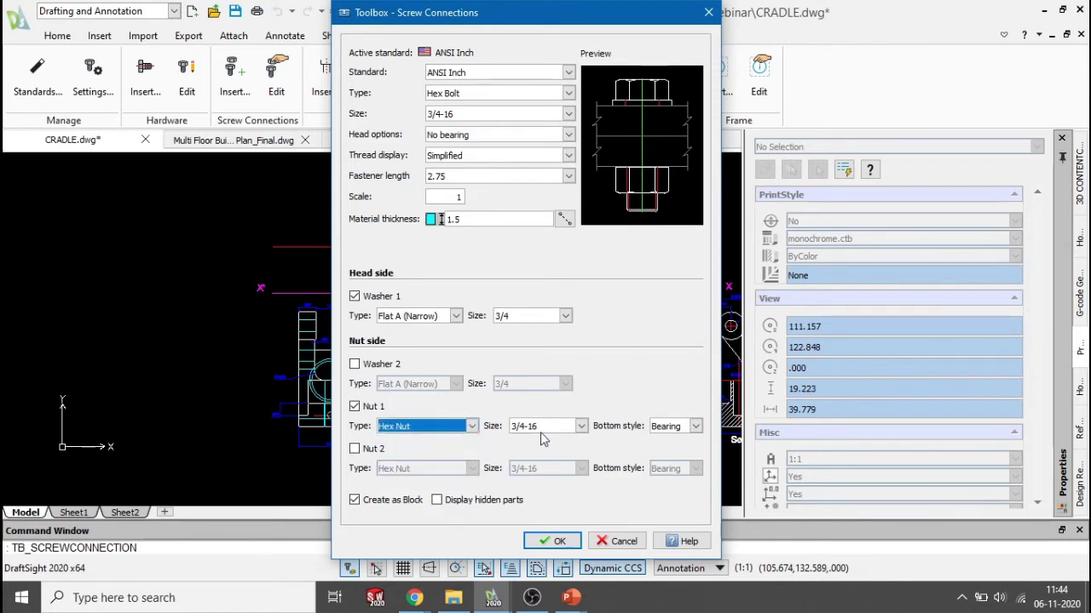
click(581, 428)
click(582, 430)
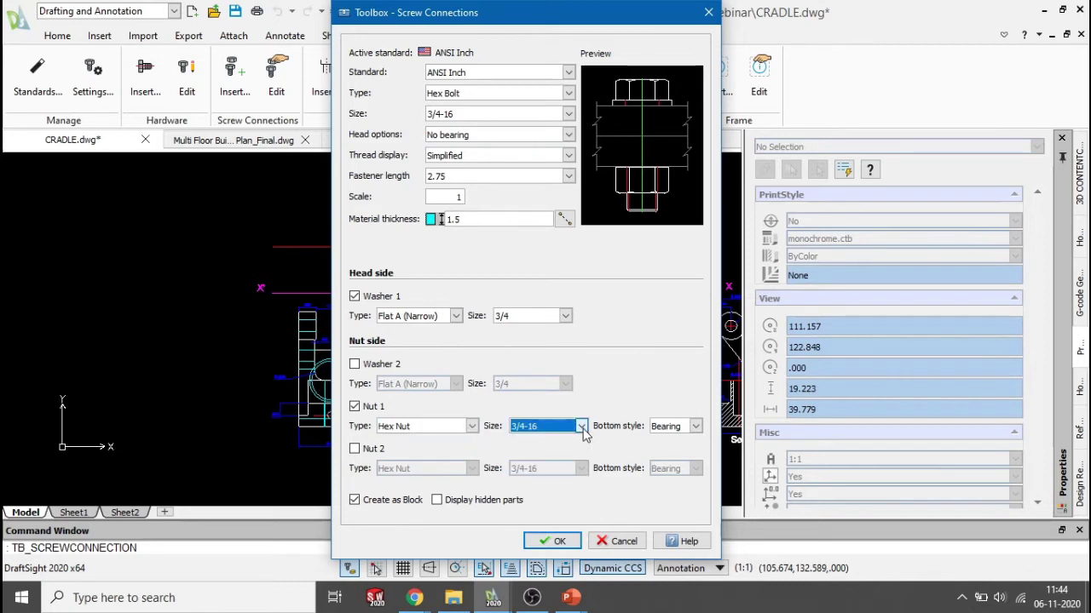
click(554, 541)
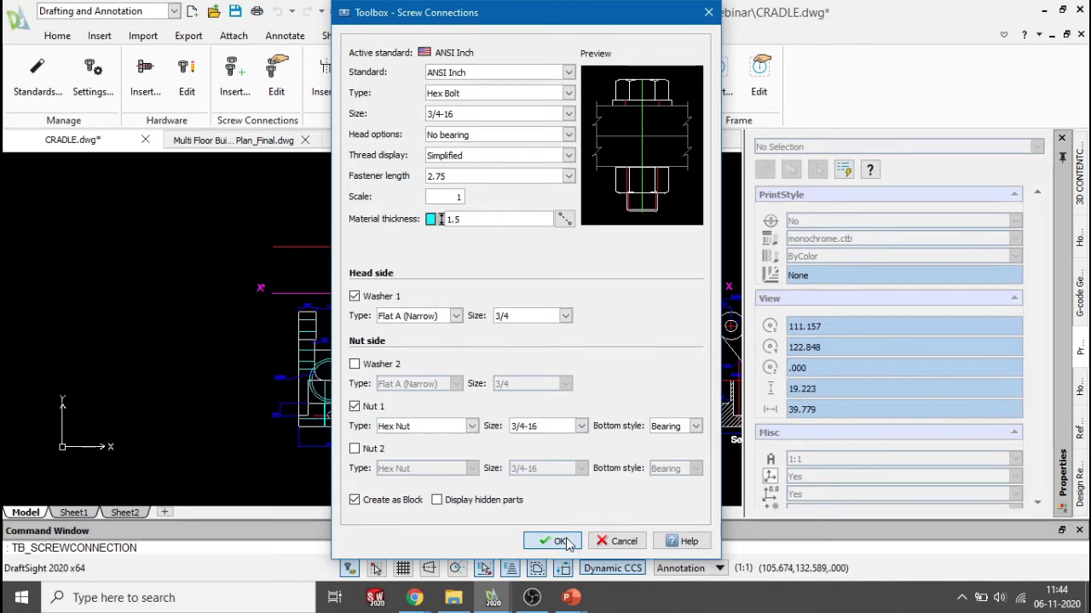
click(525, 347)
scroll(518, 326, down, 3)
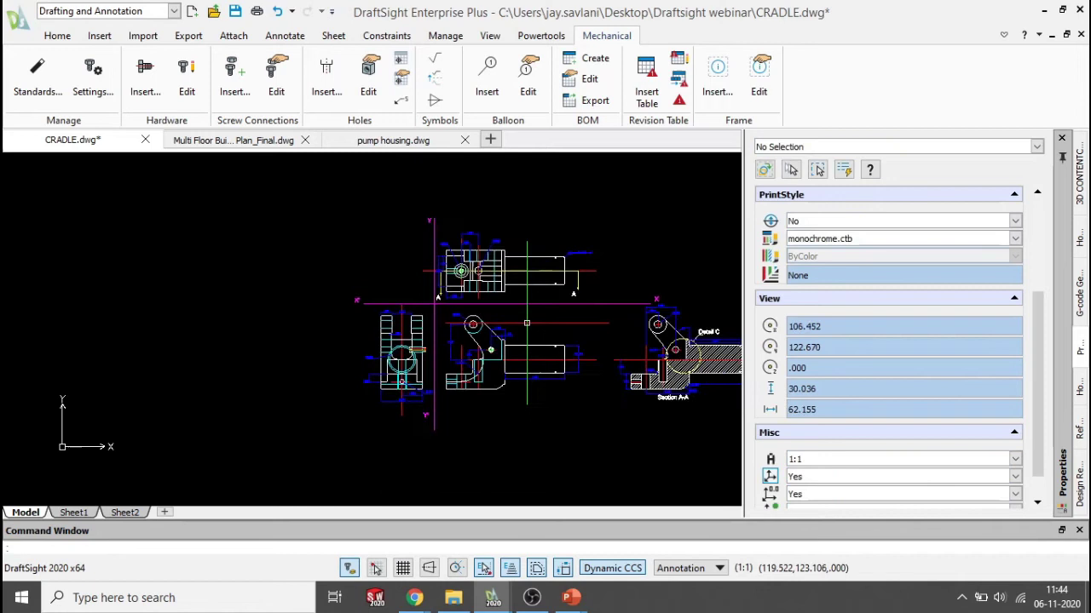
scroll(517, 325, up, 2)
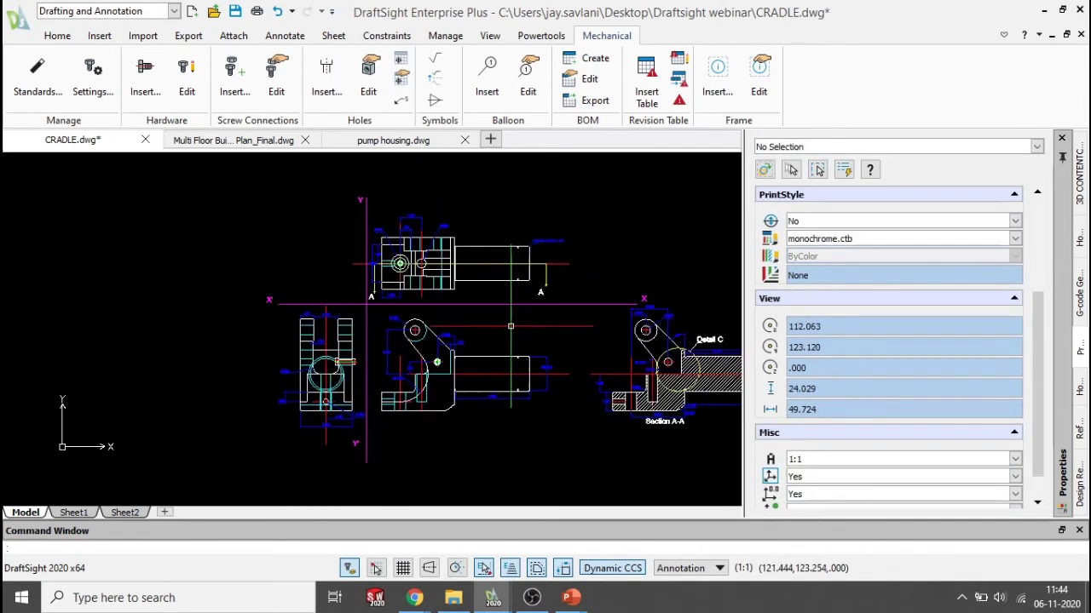
scroll(432, 290, up, 2)
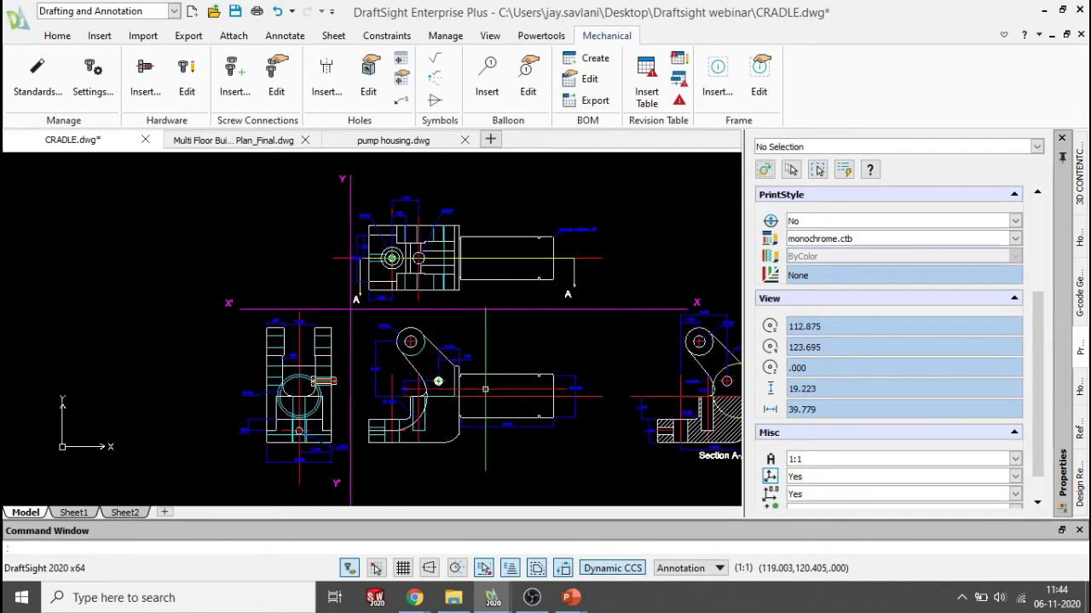
click(656, 529)
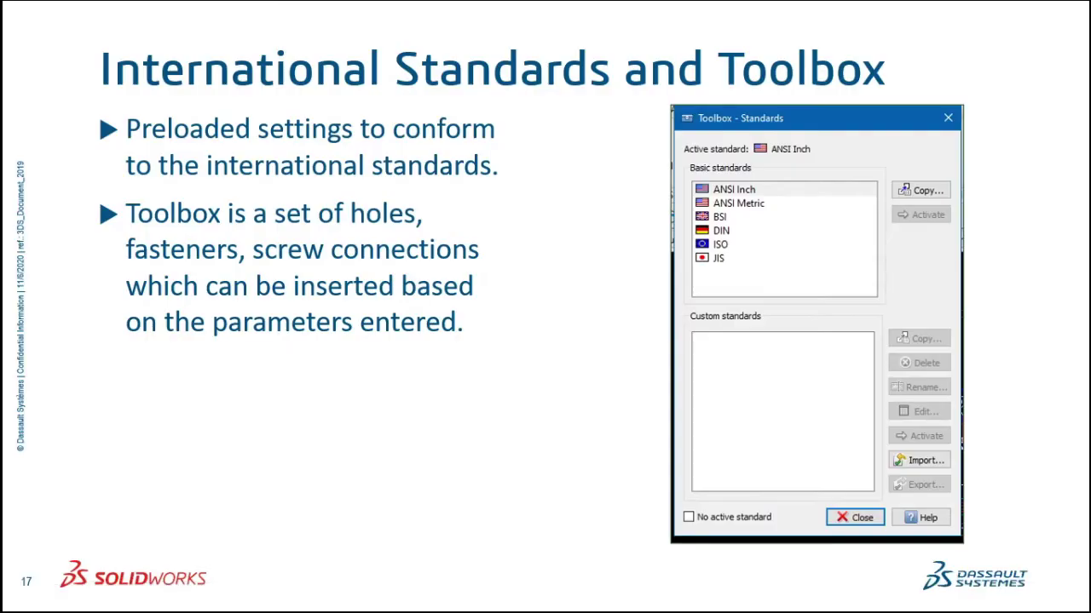
key(Right)
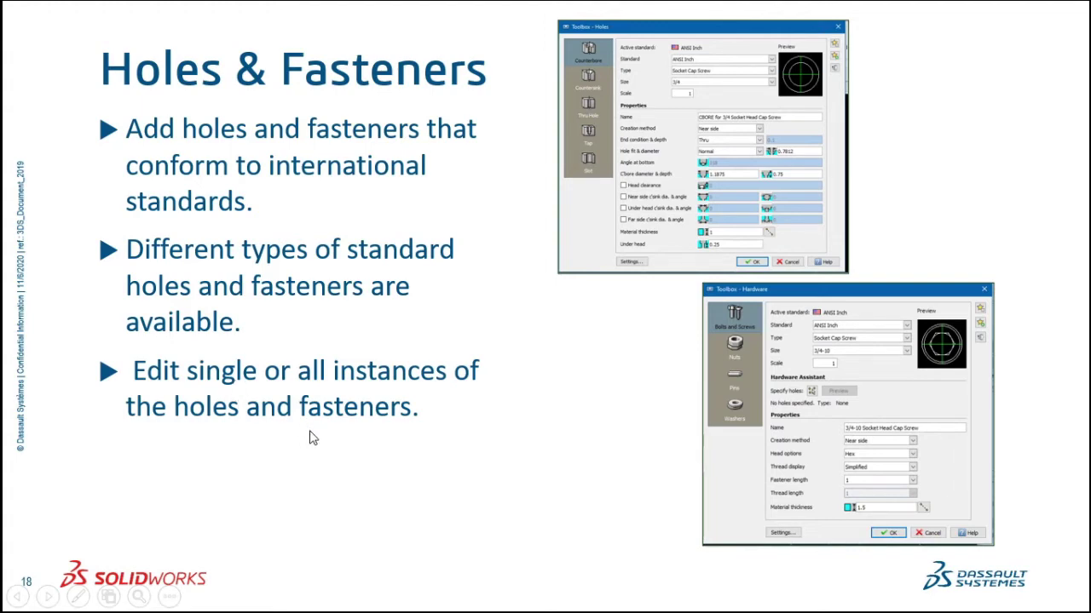
key(Right)
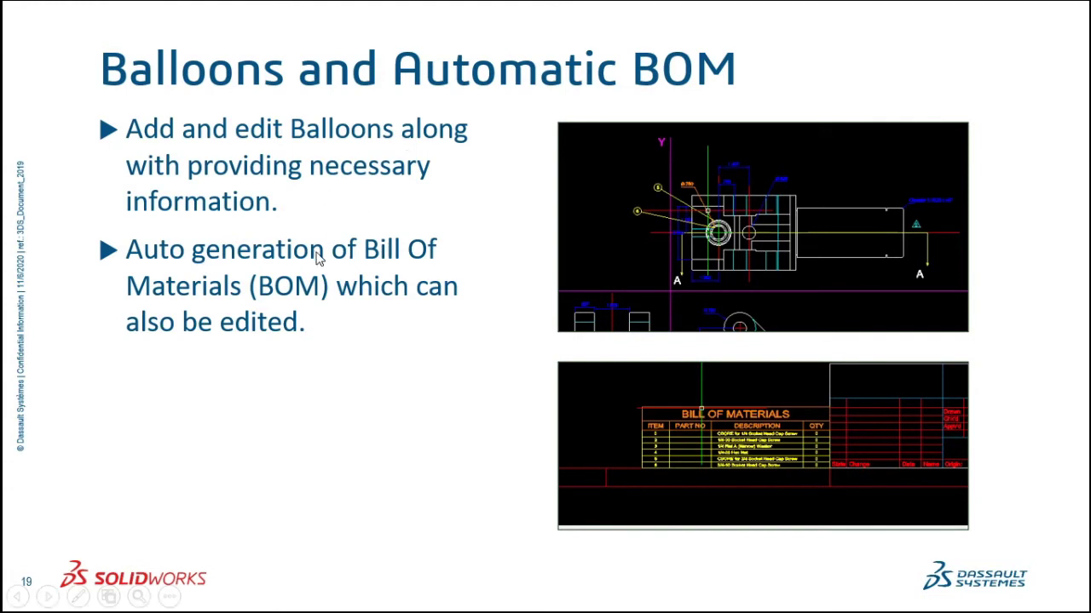
Step: Switch from the slide show back to CRADLE.dwg in DraftSight and bring the cradle's views into sight
key(alt+Tab)
key(Tab)
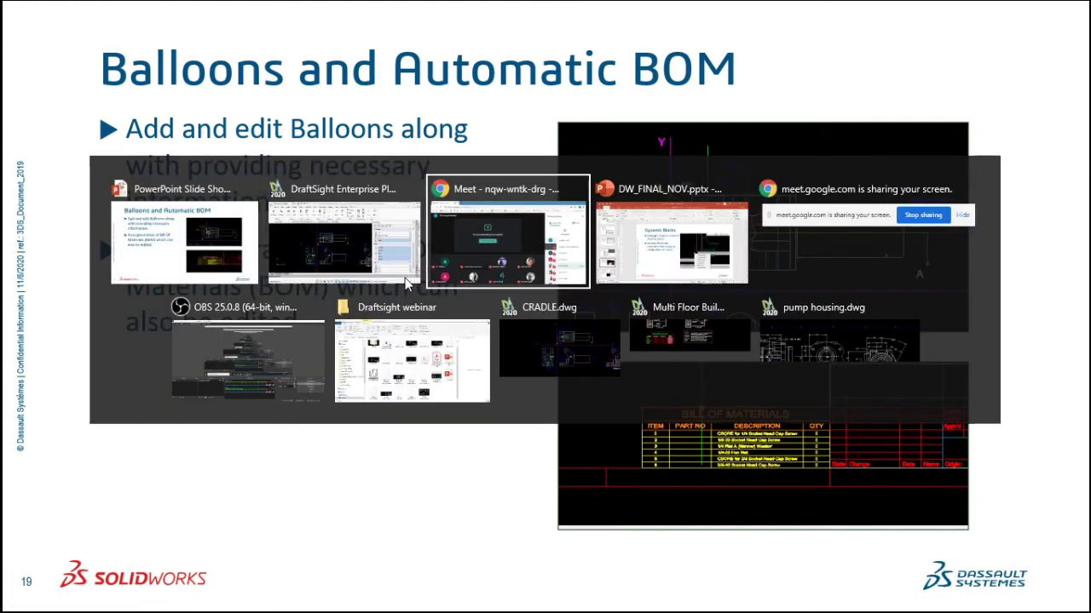
key(Tab)
key(Tab)
key(Tab)
key(Tab)
key(Tab)
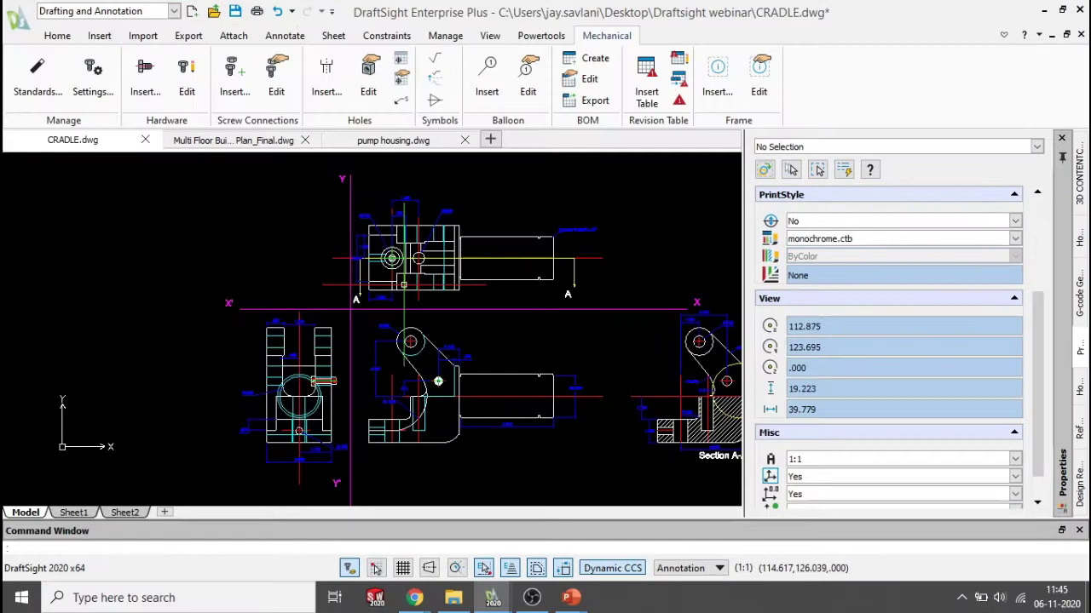
scroll(452, 312, down, 3)
scroll(531, 333, down, 3)
middle_drag(531, 333, 414, 346)
scroll(414, 345, up, 3)
scroll(295, 316, up, 2)
middle_drag(296, 318, 355, 279)
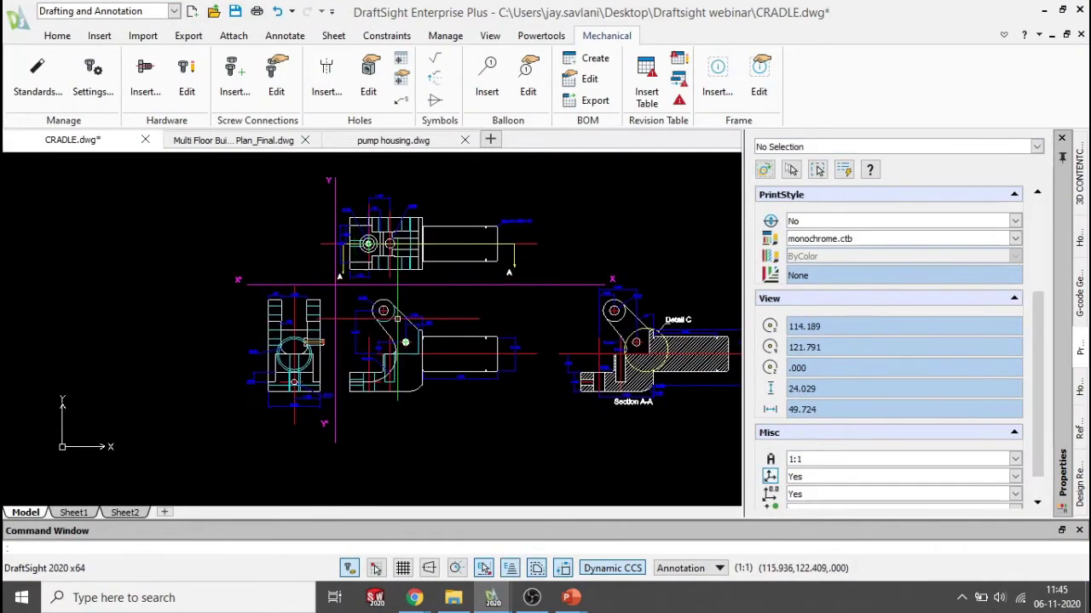
Step: Insert a balloon with quantity 2 on the counterbore hole in the front view, placing its circle up and to the right of the hole
click(489, 97)
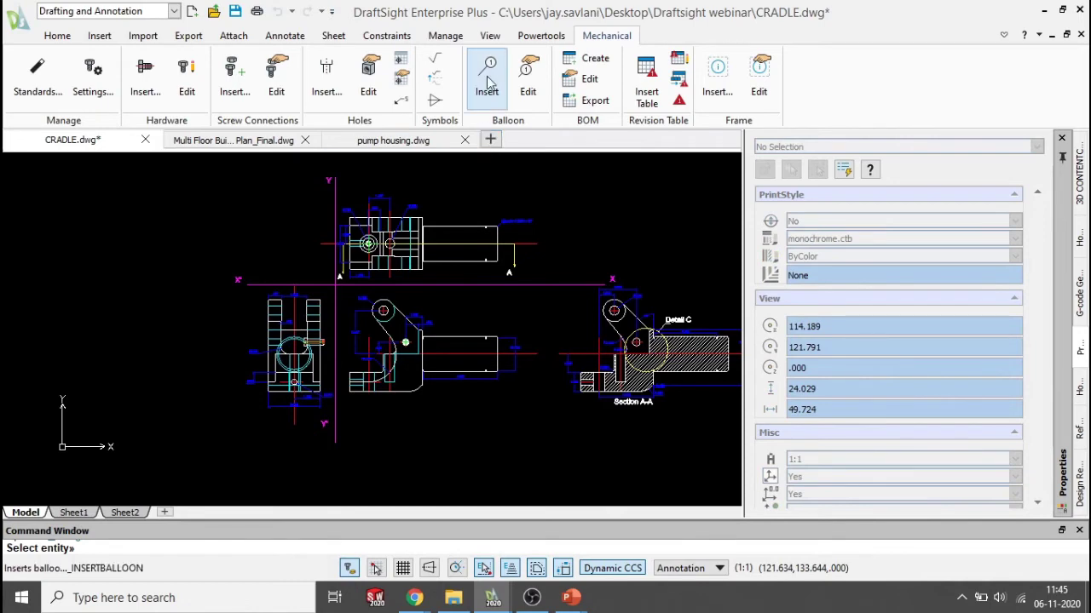
scroll(411, 365, up, 10)
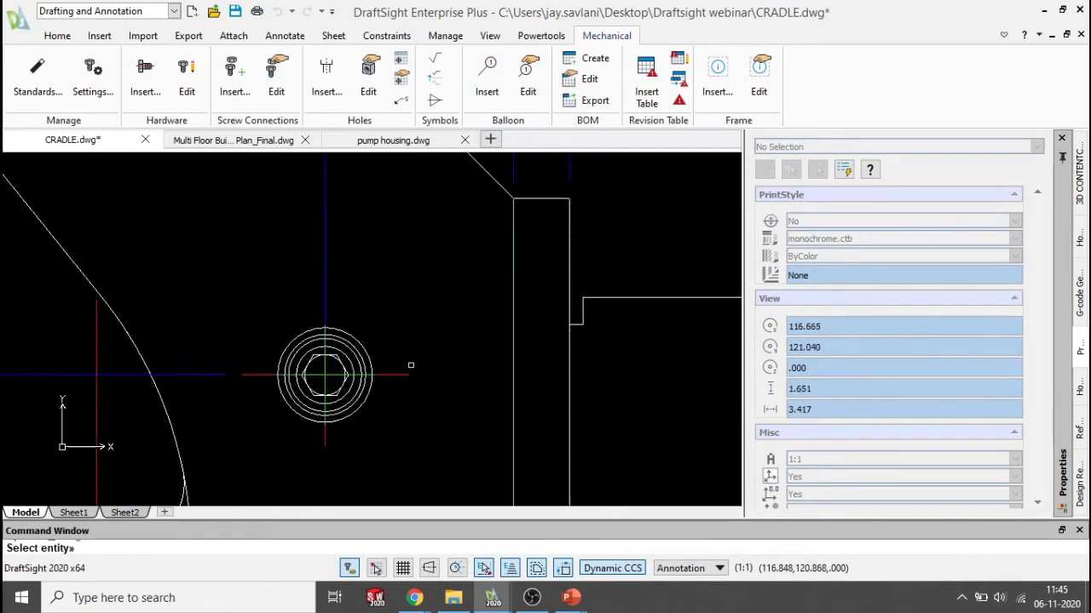
scroll(410, 365, up, 2)
click(344, 338)
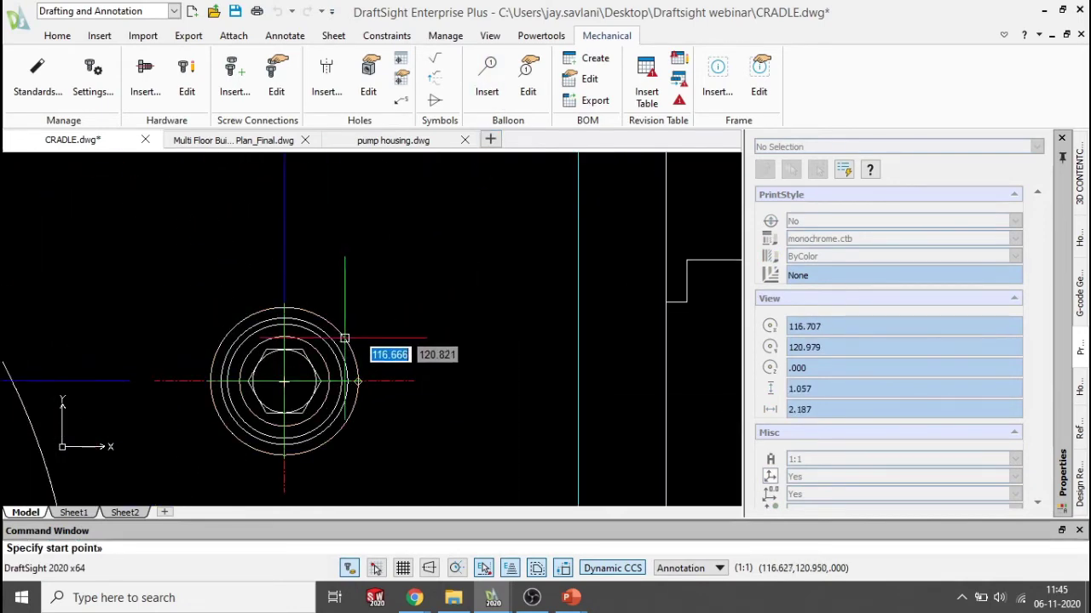
scroll(344, 338, up, 4)
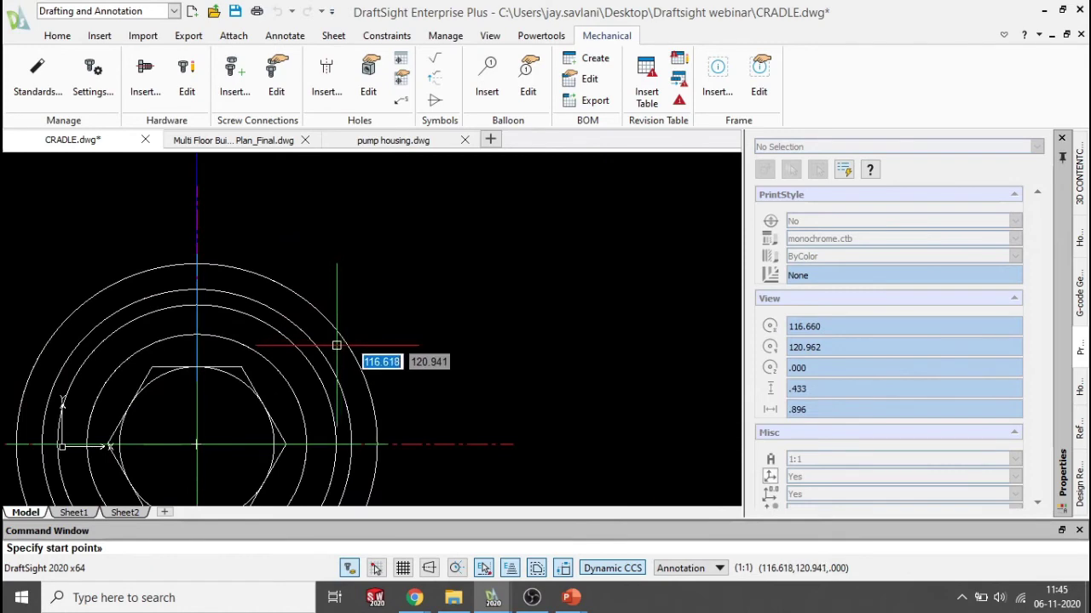
click(336, 345)
scroll(396, 270, down, 11)
middle_drag(422, 246, 401, 280)
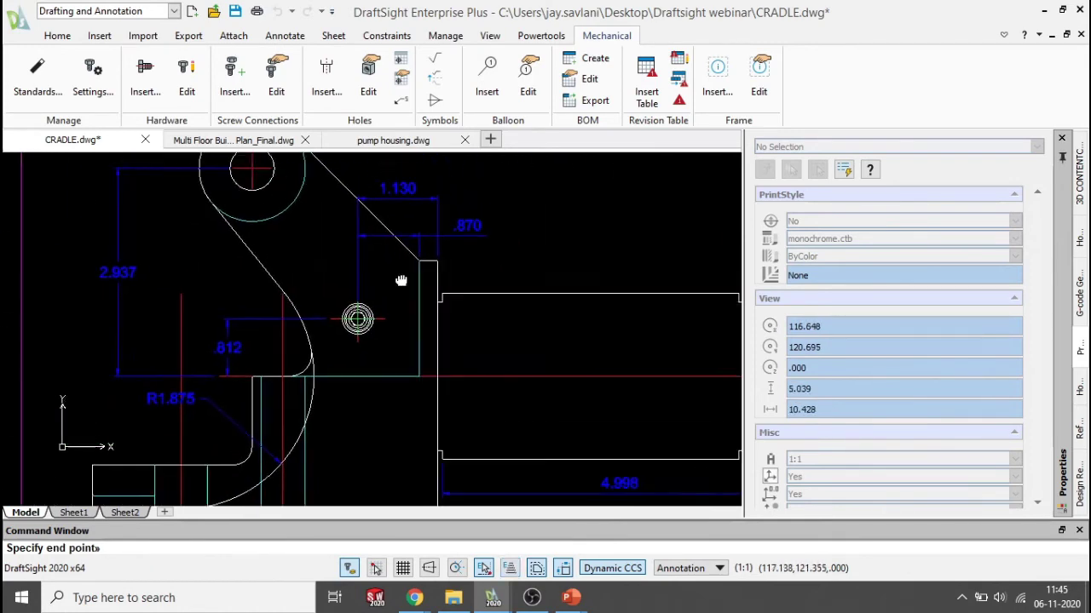
scroll(400, 280, up, 3)
click(426, 305)
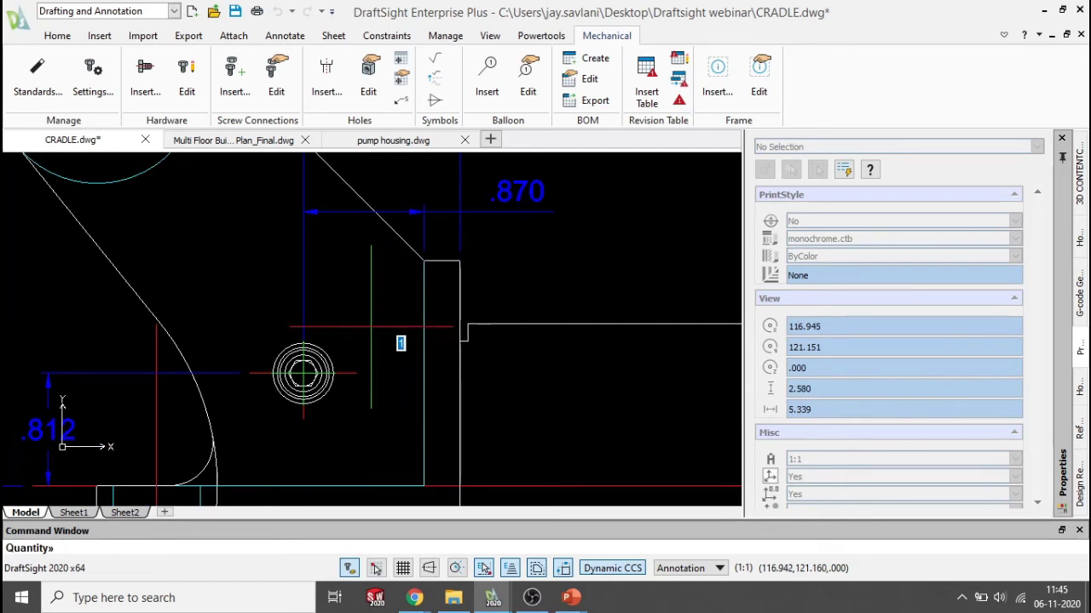
text(2)
key(Return)
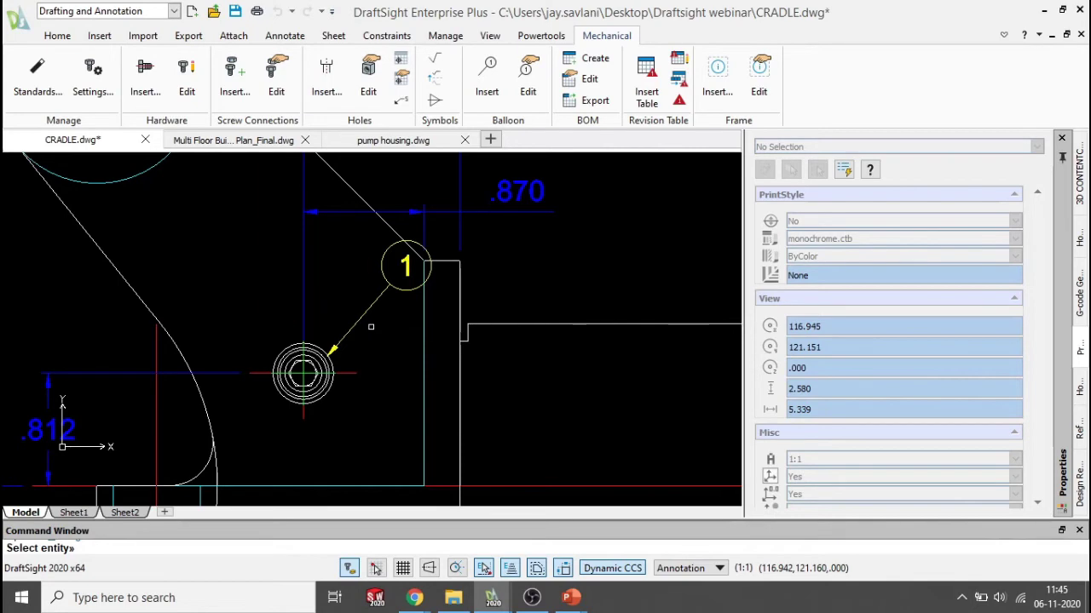
Step: Insert a balloon with quantity 2 on the cap screw in the front view, placing its circle up and to the left of the screw
scroll(371, 327, down, 5)
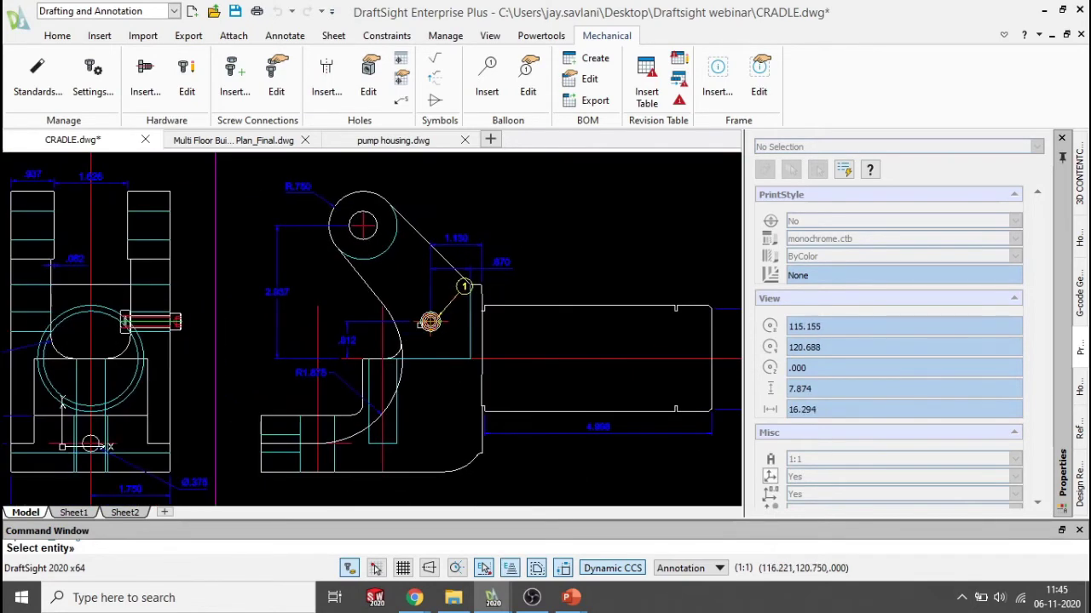
scroll(430, 322, up, 3)
scroll(428, 322, up, 3)
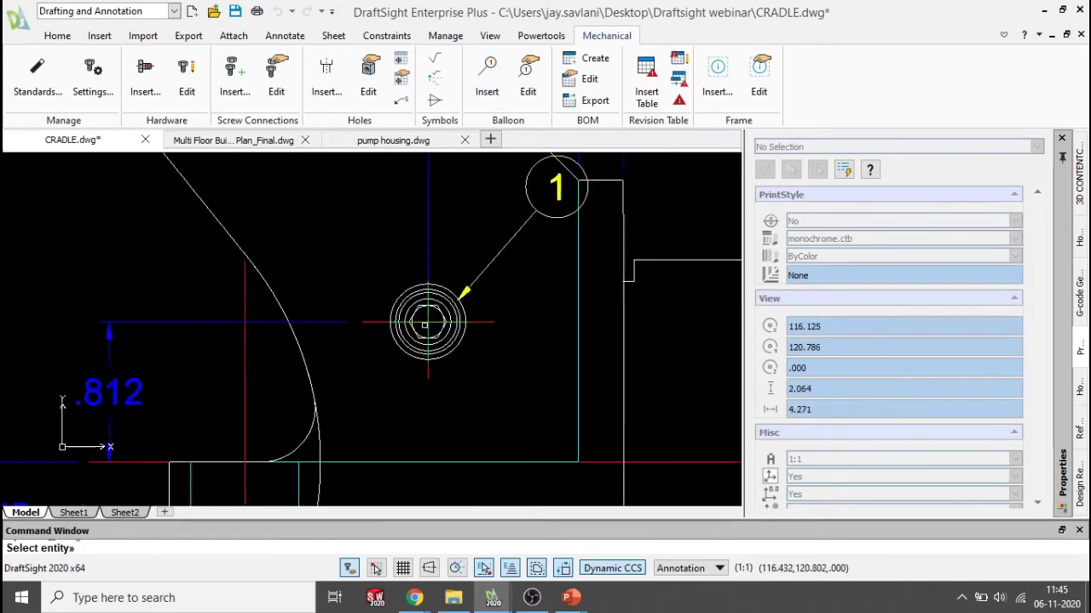
scroll(426, 324, up, 3)
click(404, 301)
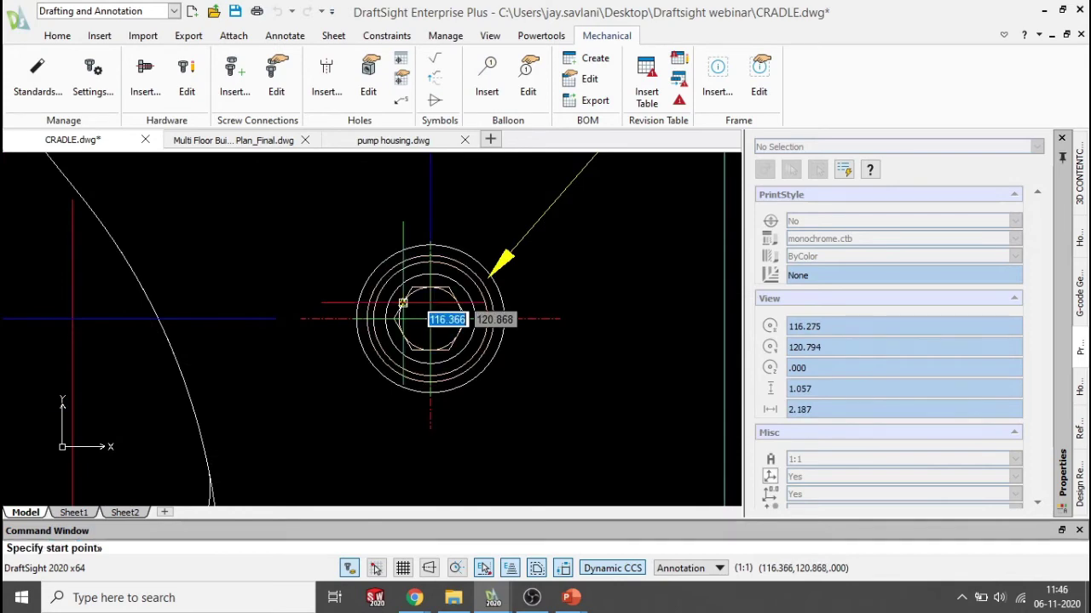
scroll(333, 260, down, 5)
middle_drag(334, 261, 354, 305)
scroll(364, 355, up, 4)
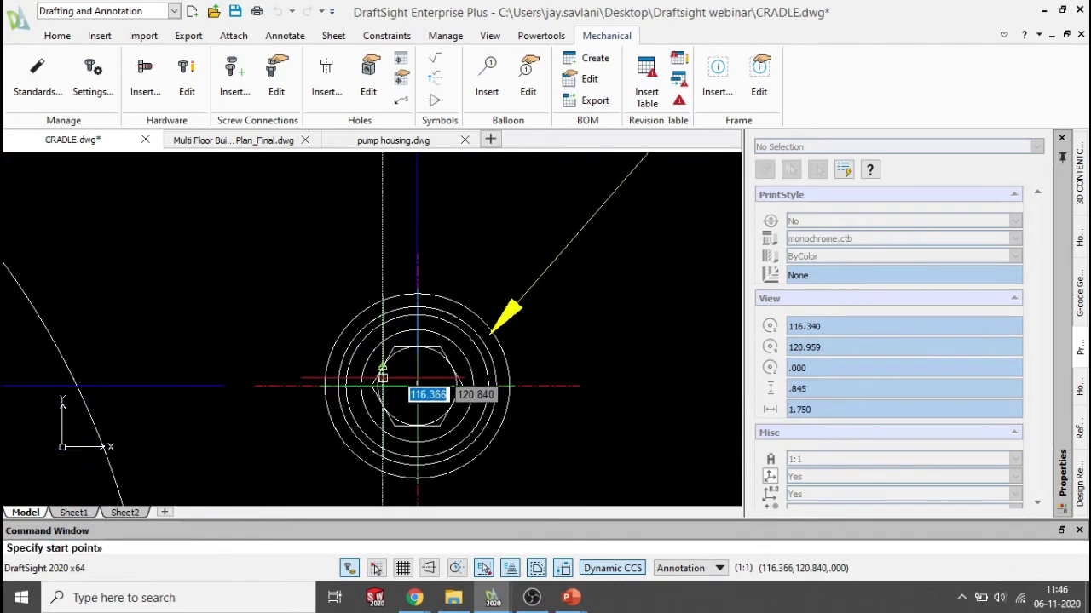
click(426, 388)
scroll(226, 270, down, 3)
scroll(226, 270, down, 3)
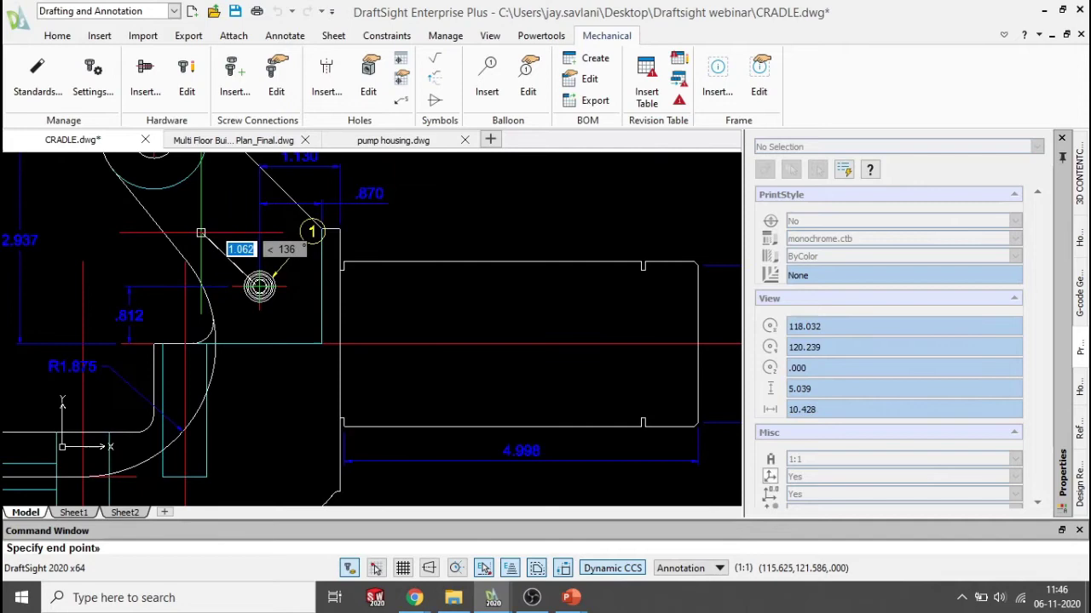
click(224, 266)
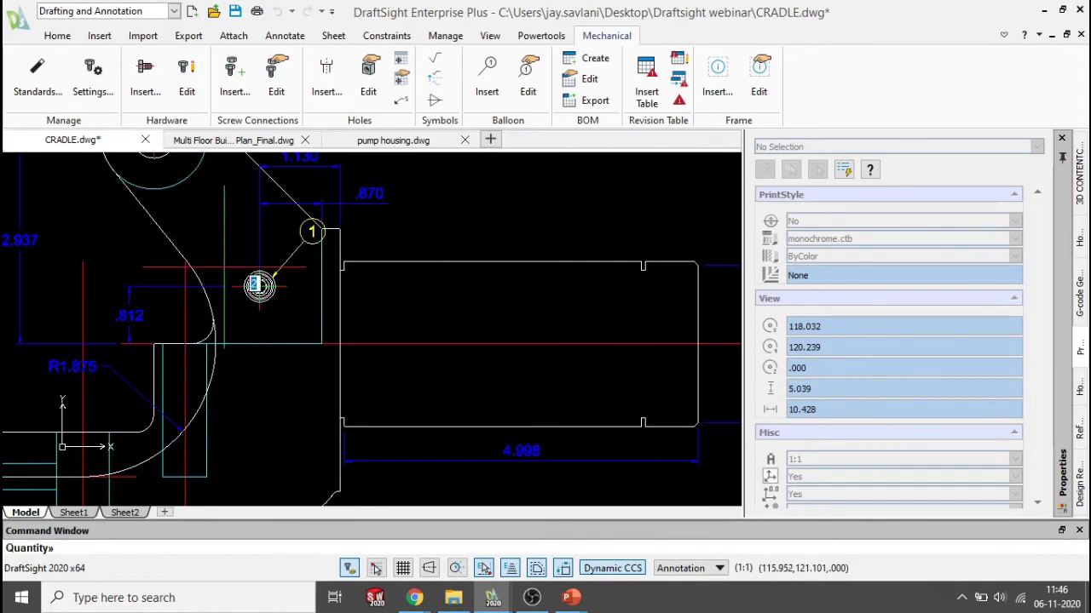
key(Return)
Step: Insert a balloon with quantity 3 on the large counterbore hole in the top view, placing its circle outside the view's upper-left corner
scroll(224, 267, down, 7)
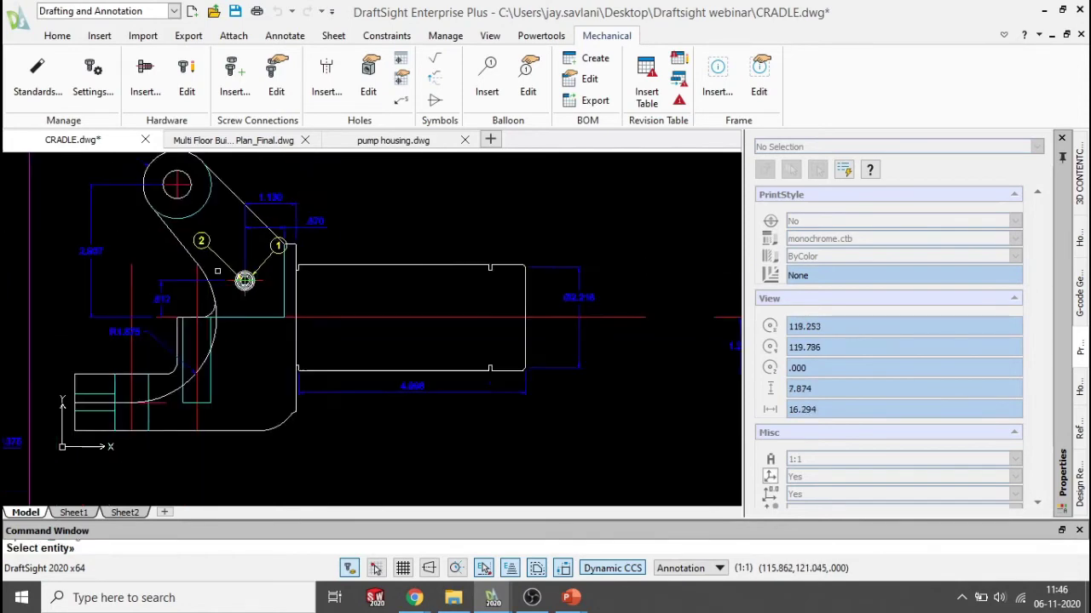
middle_drag(246, 208, 220, 328)
scroll(153, 288, up, 8)
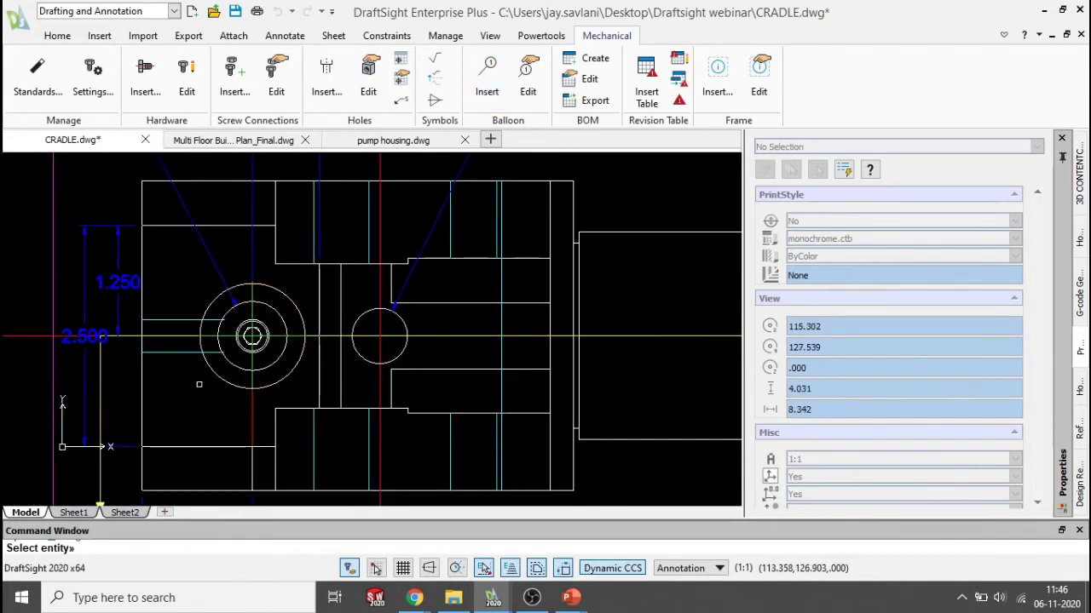
click(283, 295)
scroll(267, 312, down, 3)
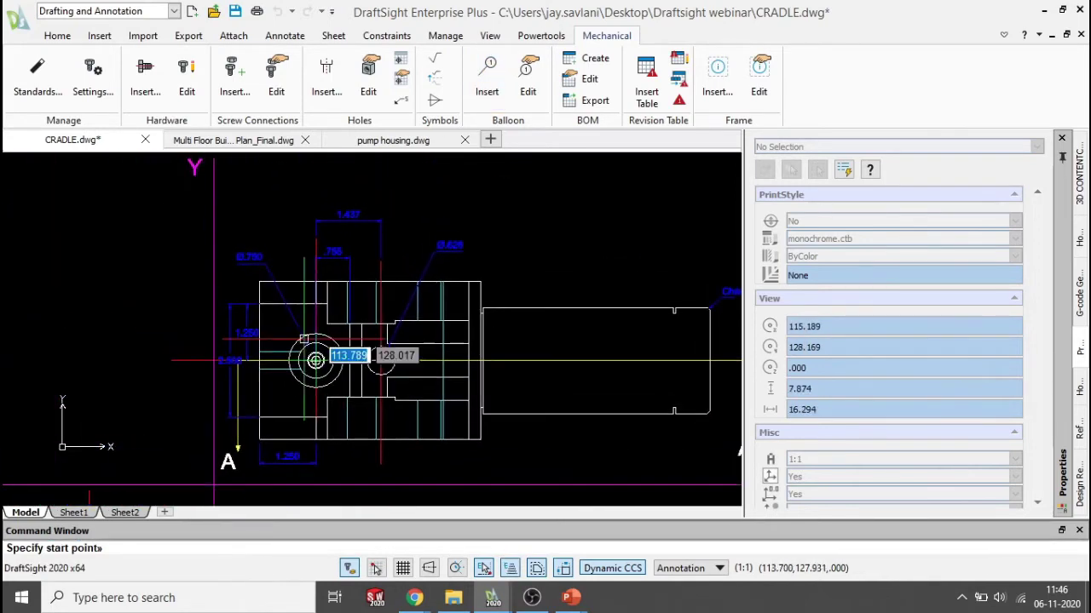
scroll(304, 356, up, 3)
scroll(316, 277, down, 1)
scroll(319, 309, up, 5)
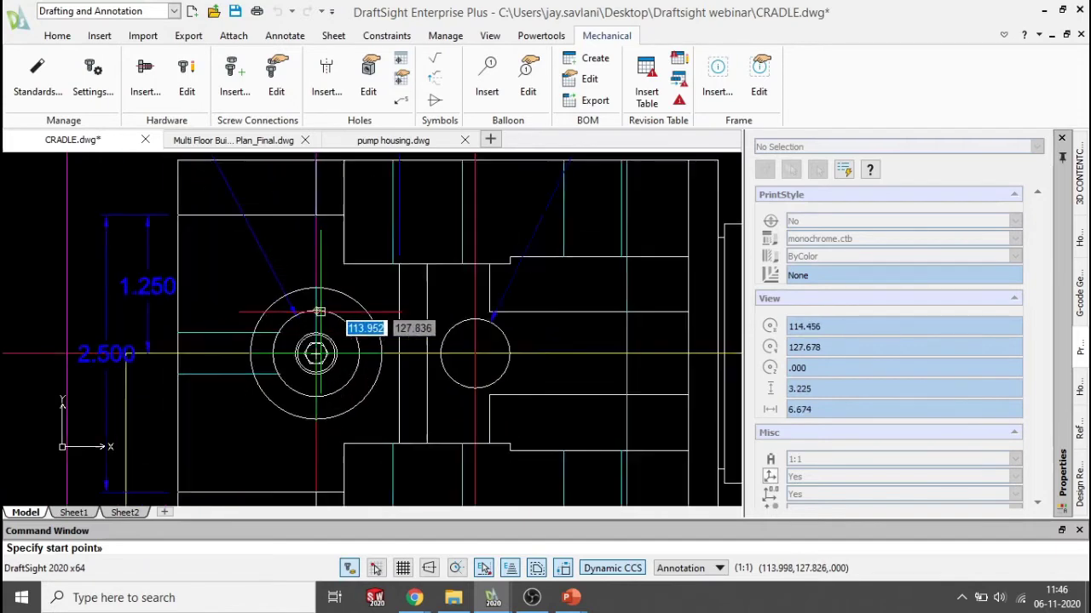
scroll(294, 309, down, 5)
scroll(290, 313, up, 2)
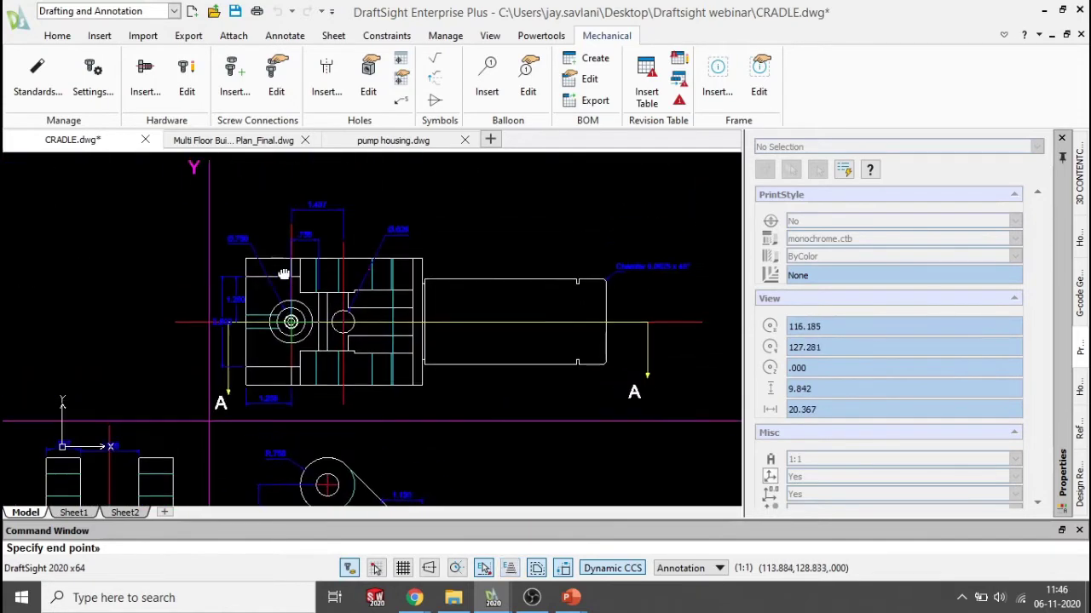
click(124, 249)
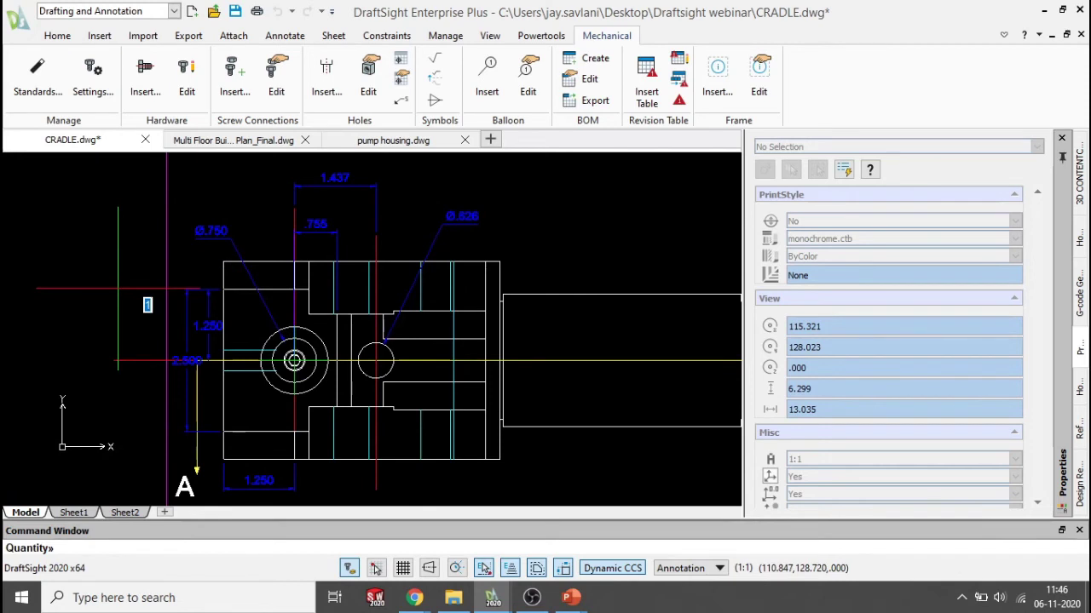
text(3)
key(Return)
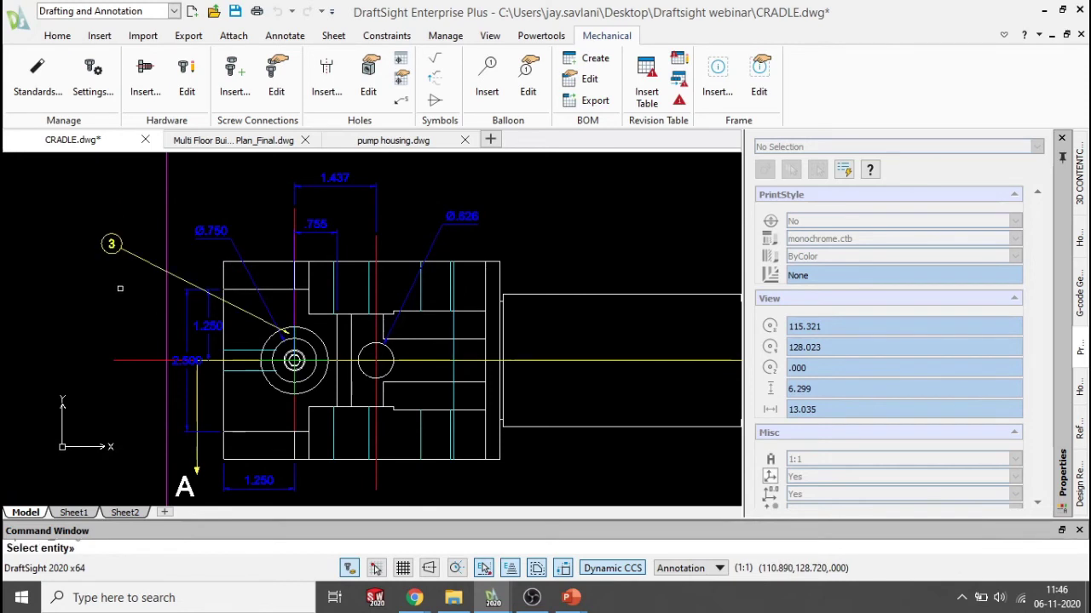
Step: Insert a balloon with quantity 3 on the cap screw in the top view, placing its circle just below balloon 3
scroll(290, 370, up, 2)
scroll(286, 367, up, 2)
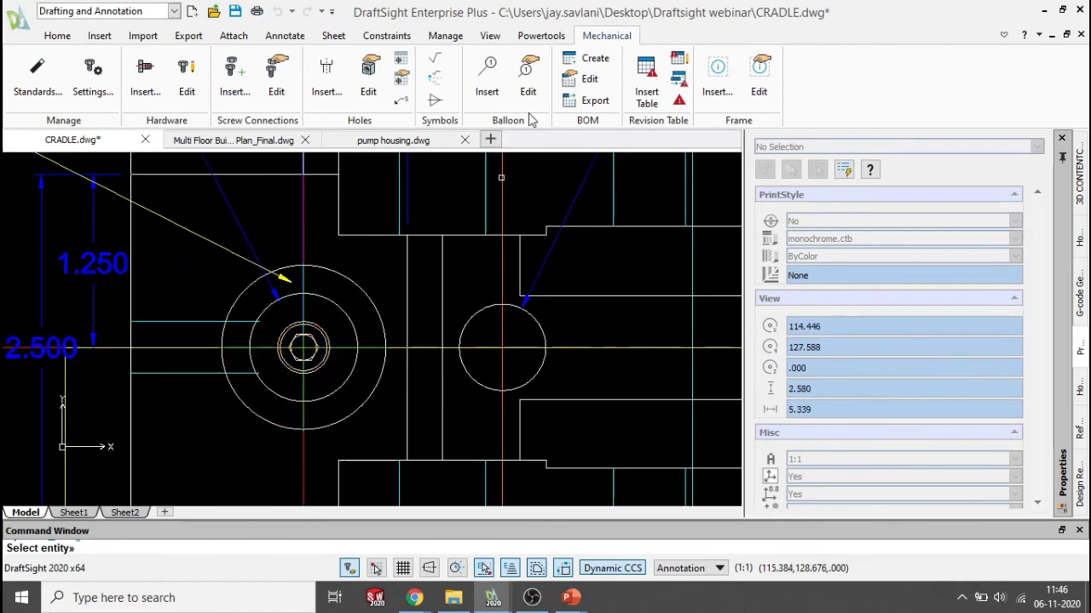
scroll(307, 364, up, 2)
click(312, 361)
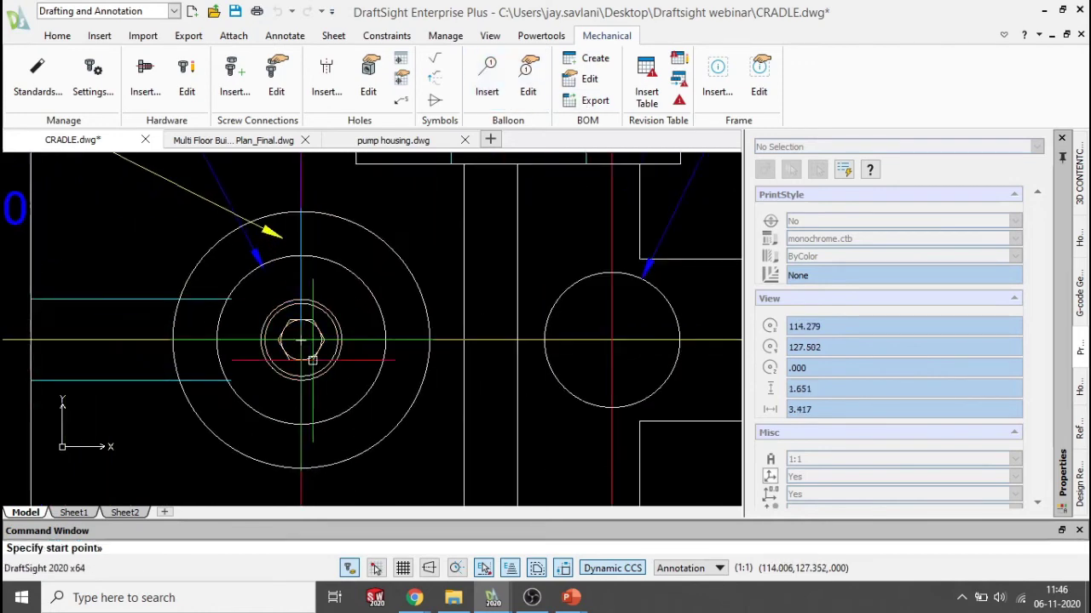
scroll(327, 365, up, 2)
click(327, 350)
scroll(327, 350, down, 10)
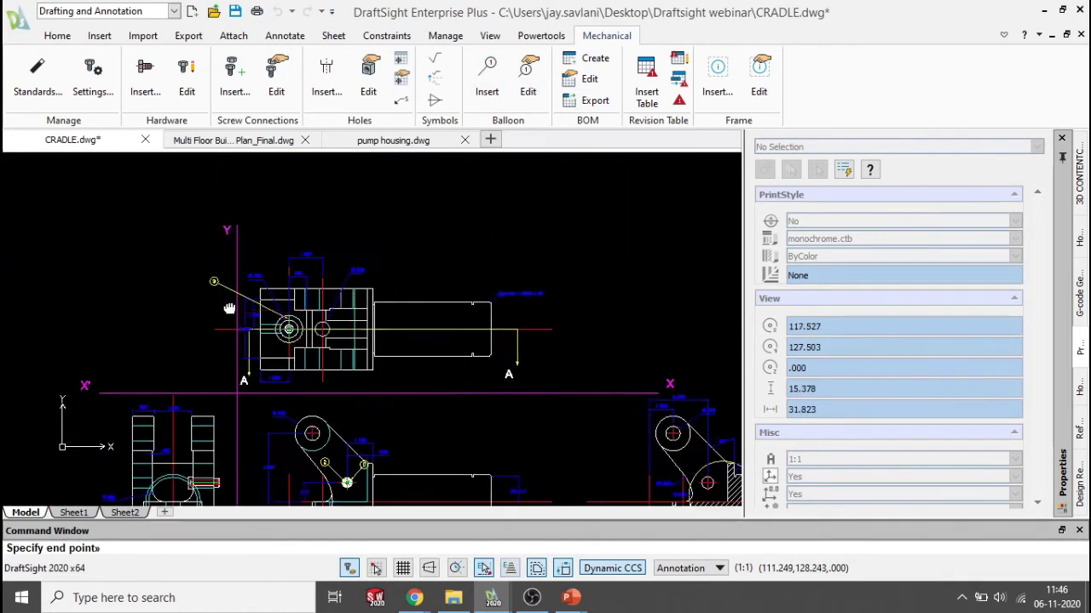
click(314, 313)
click(312, 339)
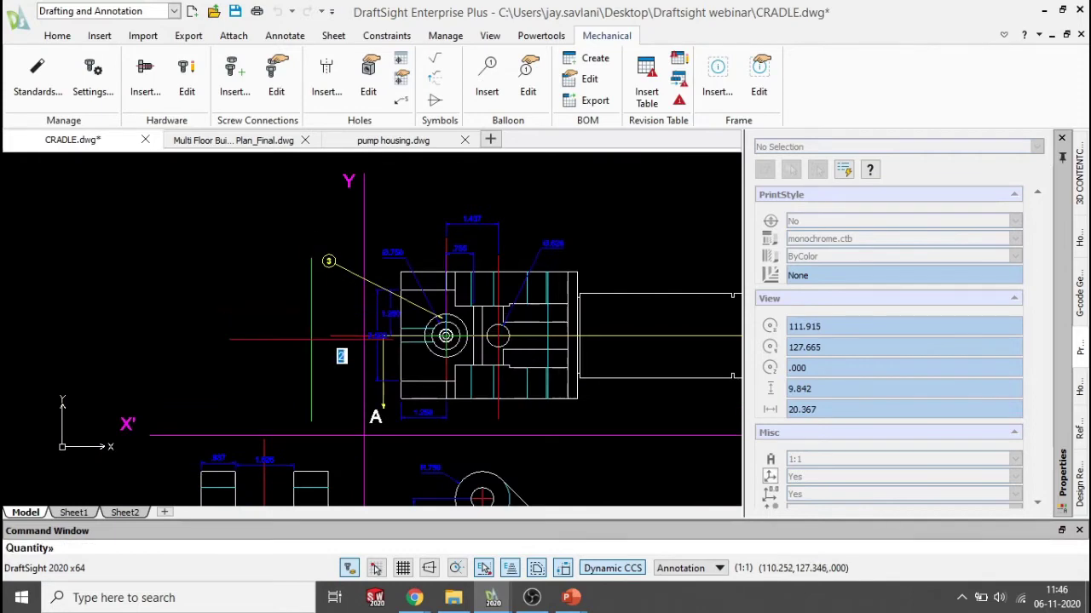
key(Return)
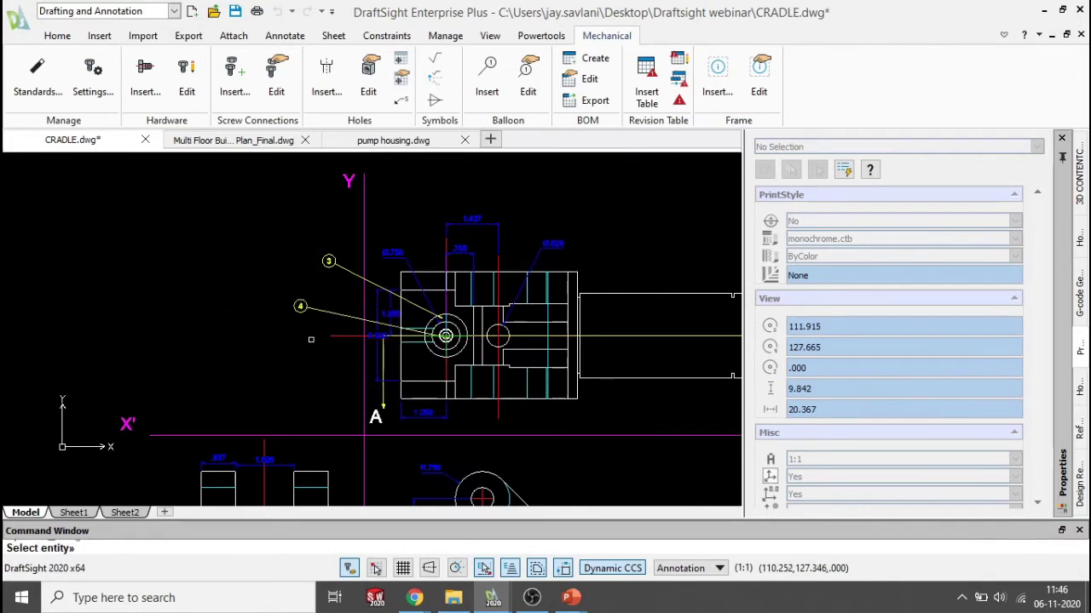
key(Escape)
Step: Edit balloon 3 in the top view, entering CRADLE ASSEMBLY as its assembly name
scroll(320, 331, down, 3)
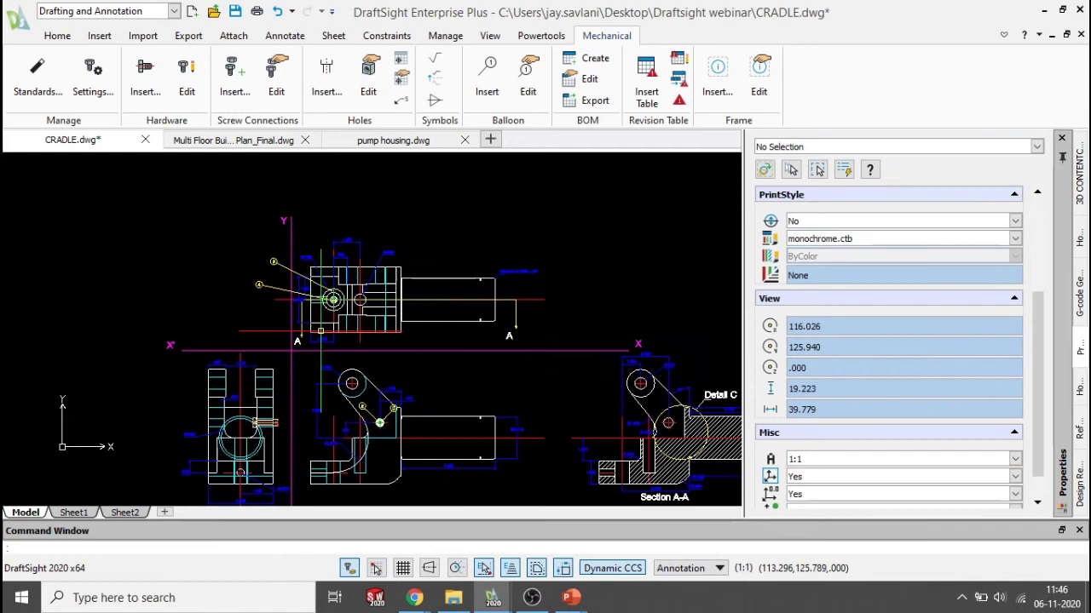
scroll(330, 283, up, 3)
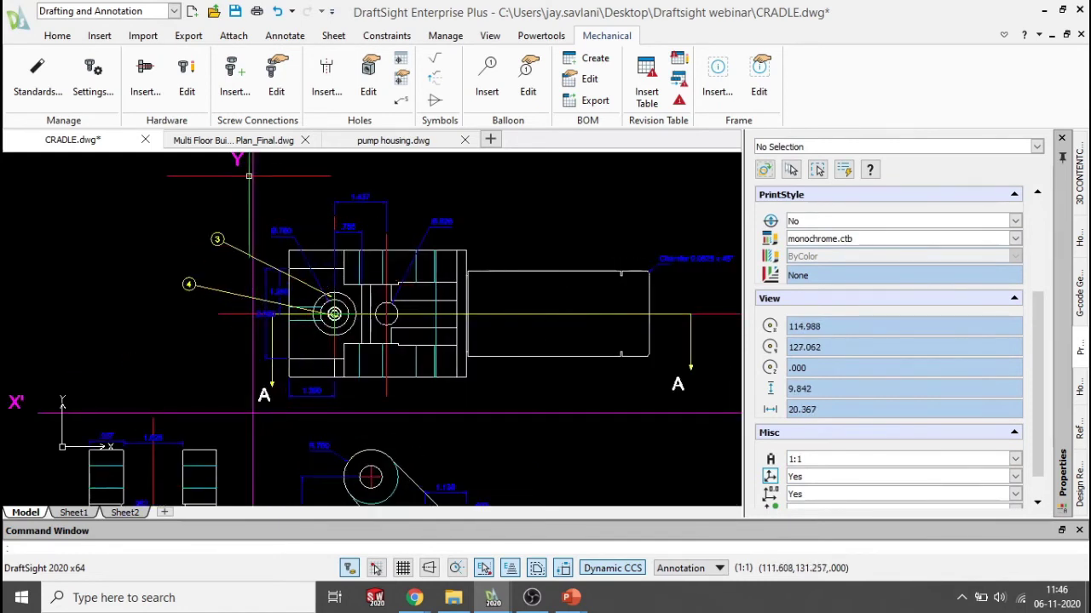
click(527, 81)
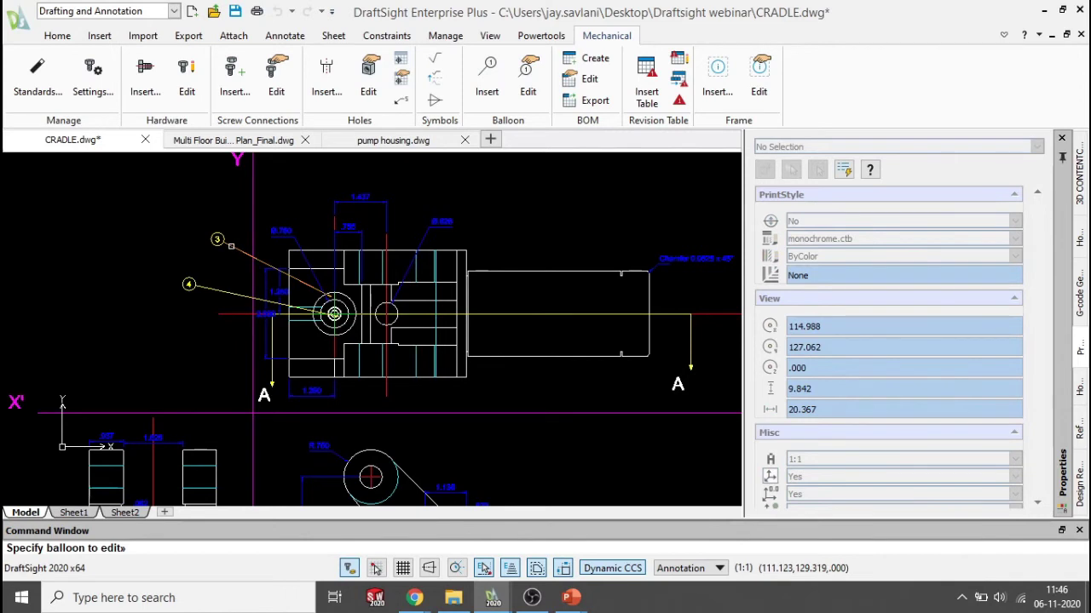
scroll(230, 245, up, 2)
click(216, 244)
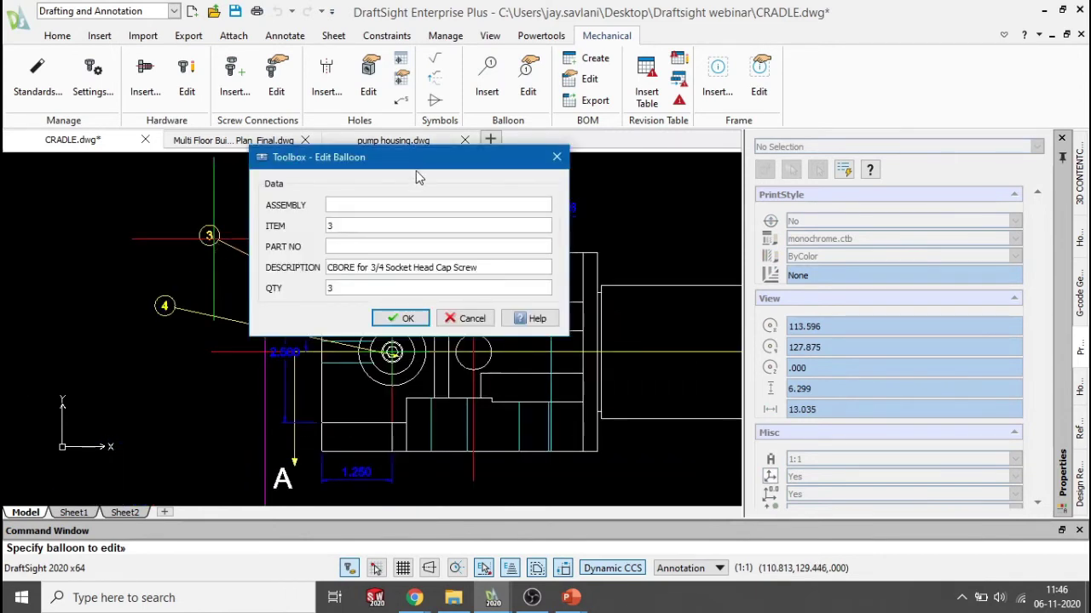
drag(417, 166, 435, 159)
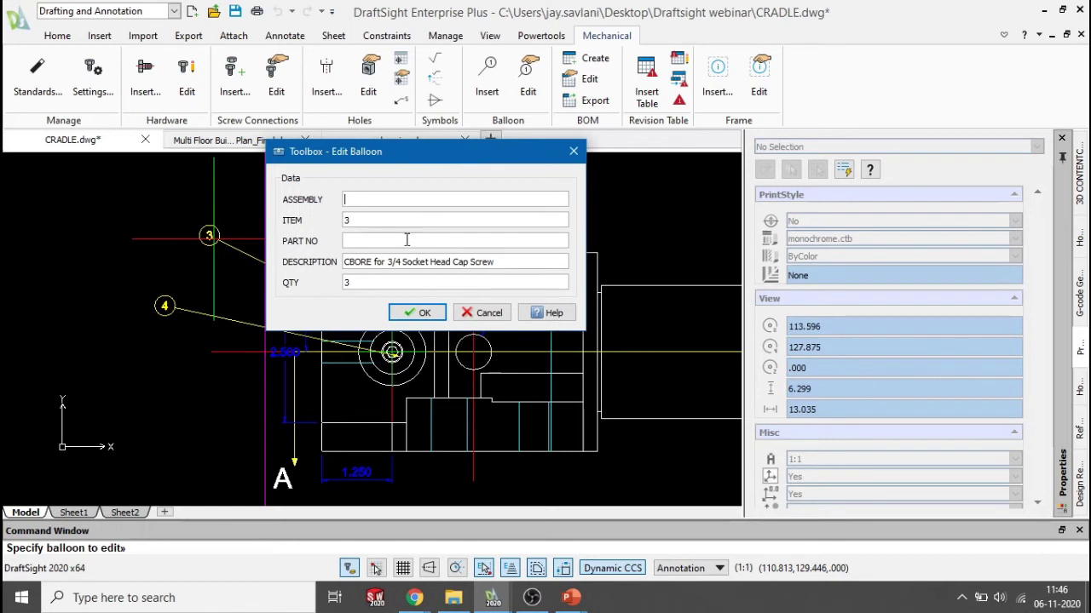
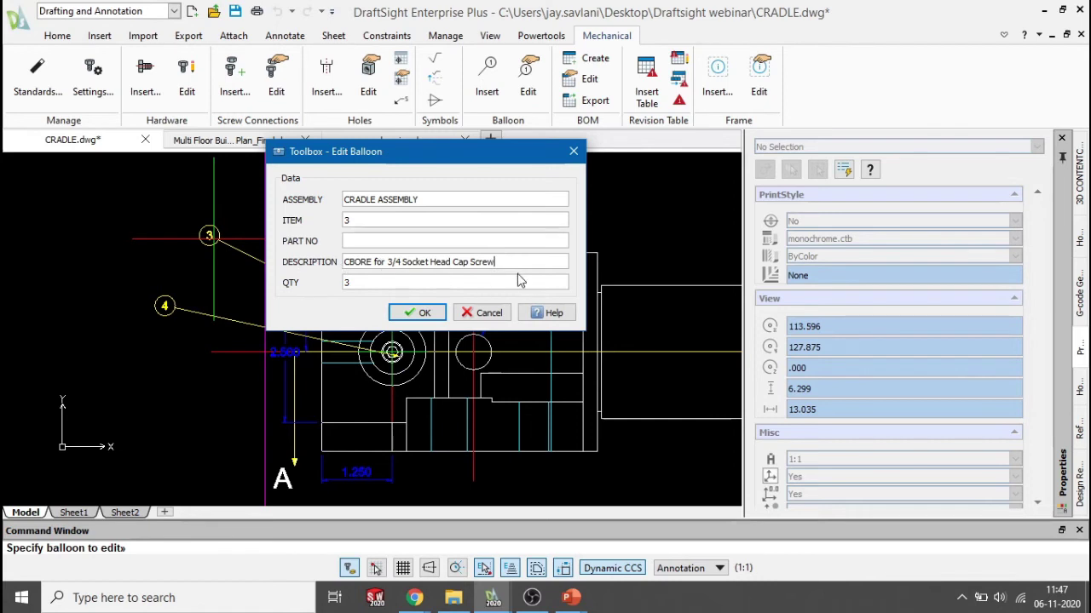
drag(477, 159, 455, 186)
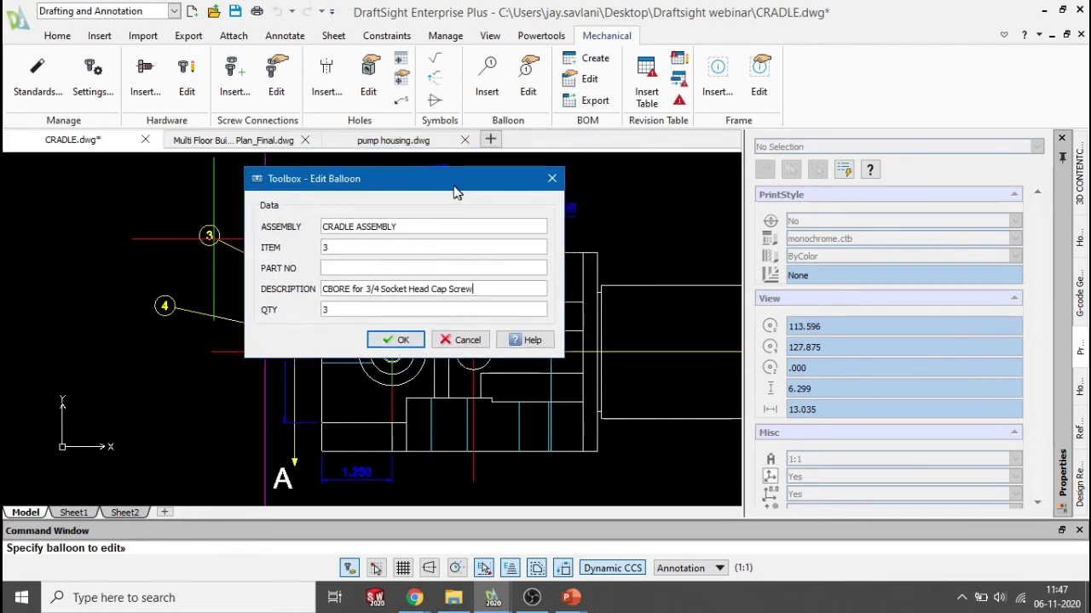
click(394, 339)
scroll(483, 349, down, 3)
scroll(484, 353, down, 5)
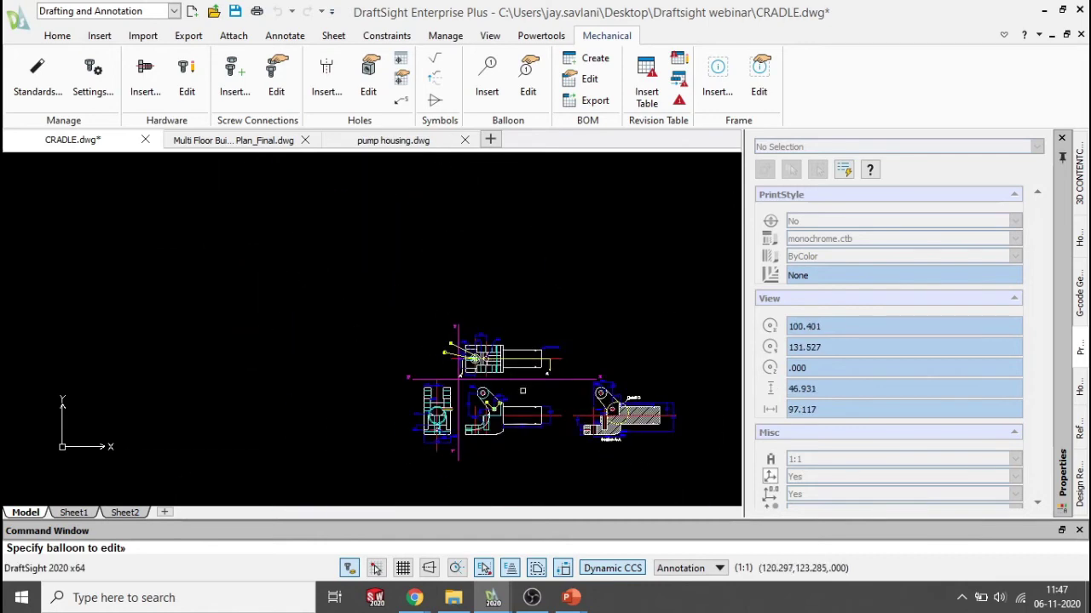
middle_drag(588, 419, 428, 375)
scroll(404, 342, up, 2)
key(Escape)
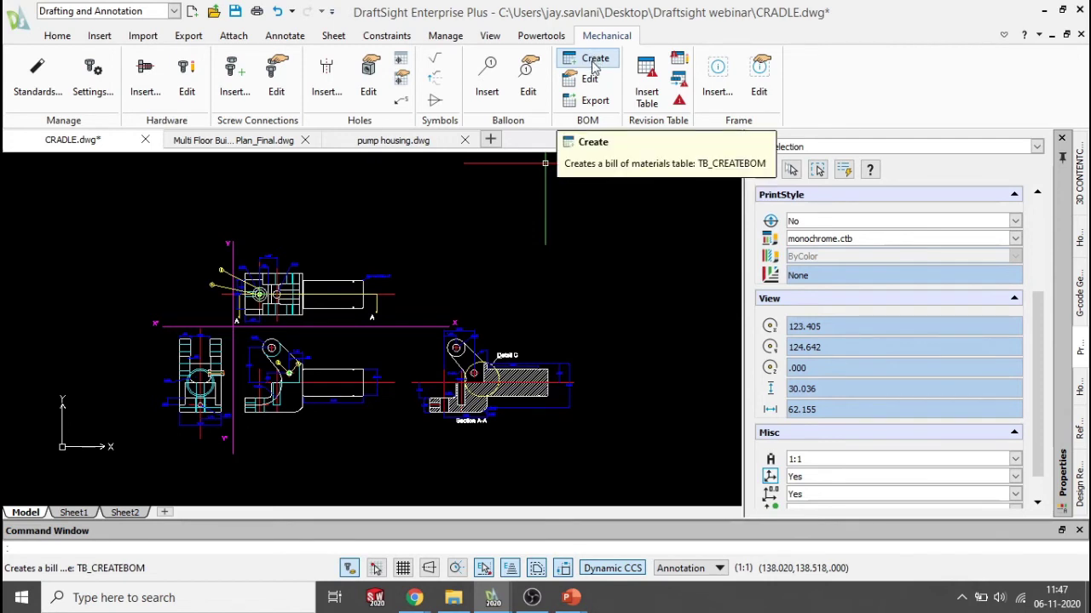
Step: Create a bill of materials table in the empty area below the section A-A view and inspect its rows
scroll(445, 397, down, 3)
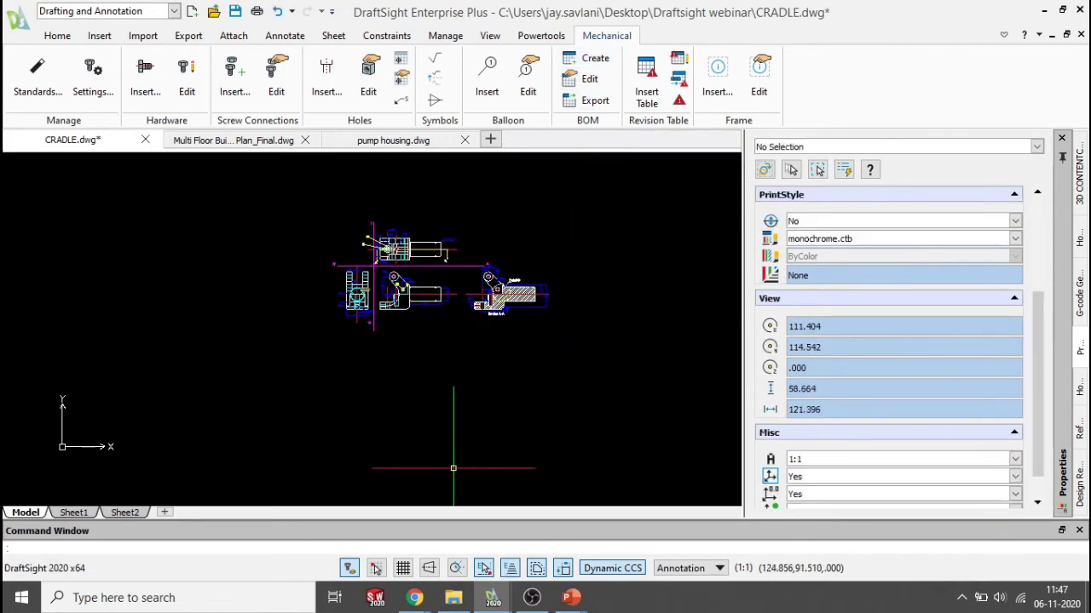
scroll(458, 275, up, 1)
scroll(458, 275, up, 1)
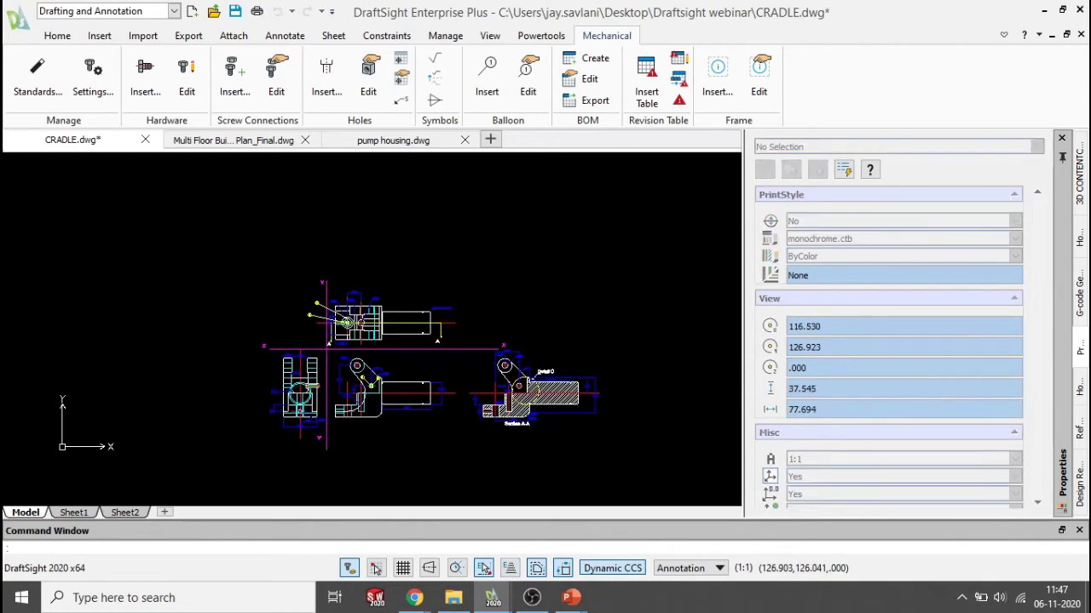
click(589, 58)
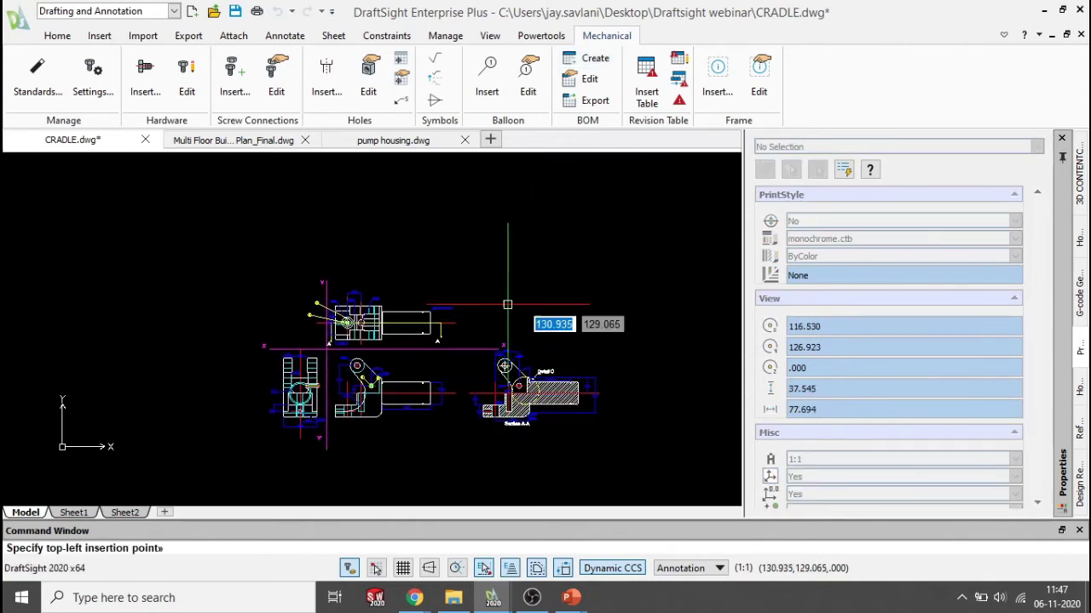
scroll(497, 399, down, 2)
middle_drag(496, 402, 506, 299)
scroll(522, 323, up, 1)
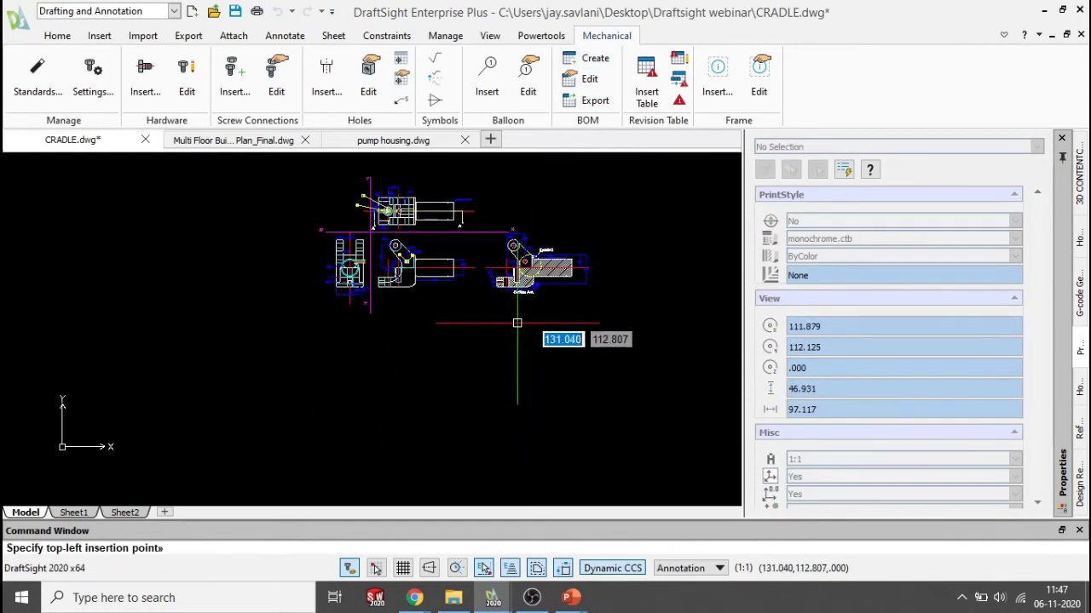
click(501, 320)
scroll(579, 336, up, 5)
scroll(579, 336, up, 5)
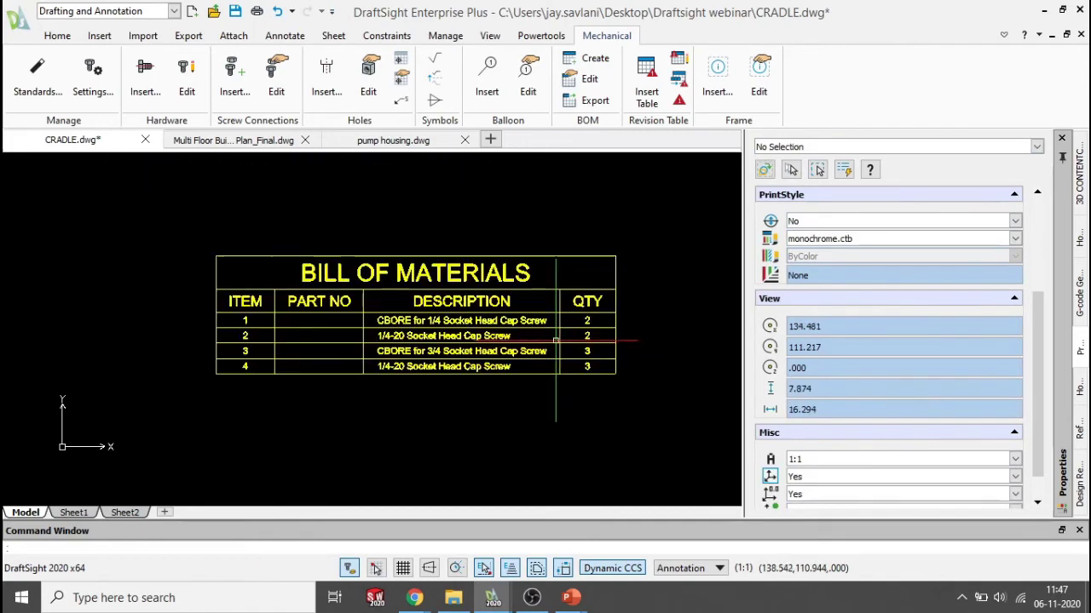
scroll(457, 351, down, 1)
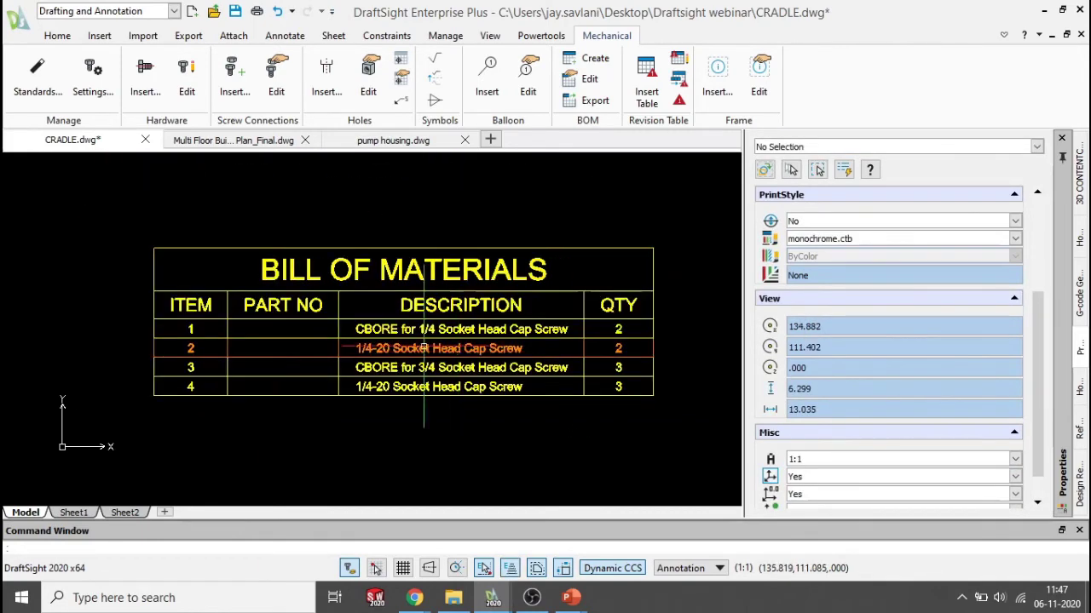
scroll(338, 346, up, 1)
middle_drag(338, 346, 344, 346)
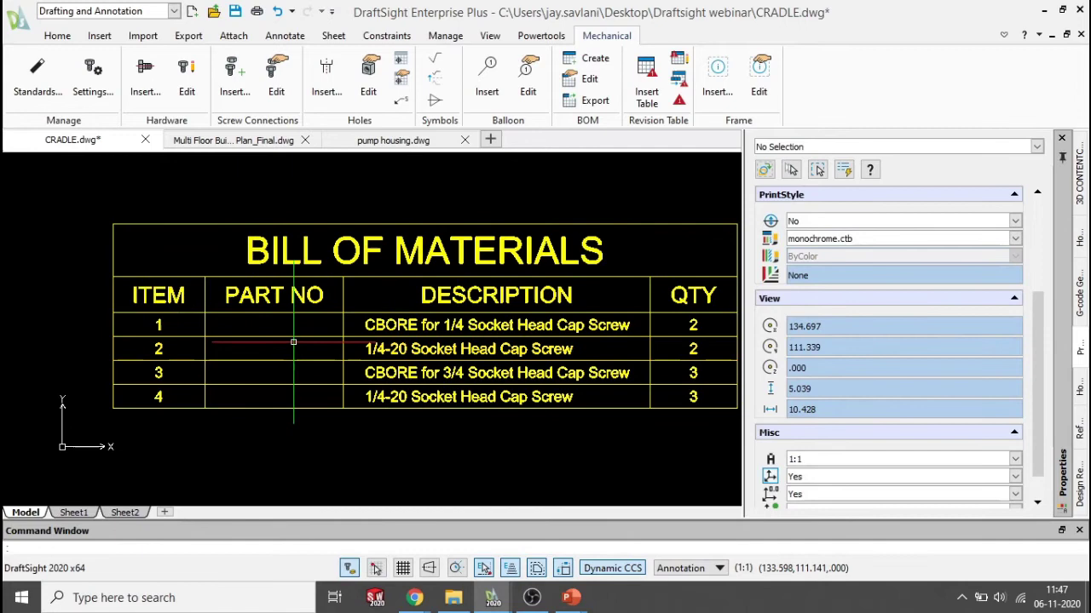
scroll(298, 343, down, 1)
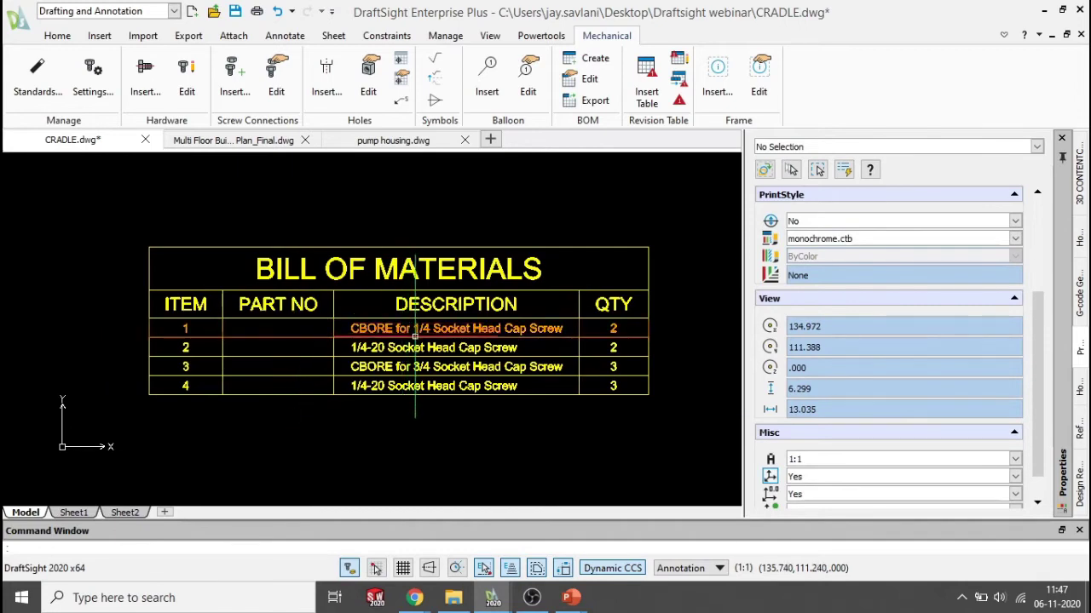
Step: Edit balloon 3 in the top view, entering 17-A4 as its part number
scroll(338, 348, down, 5)
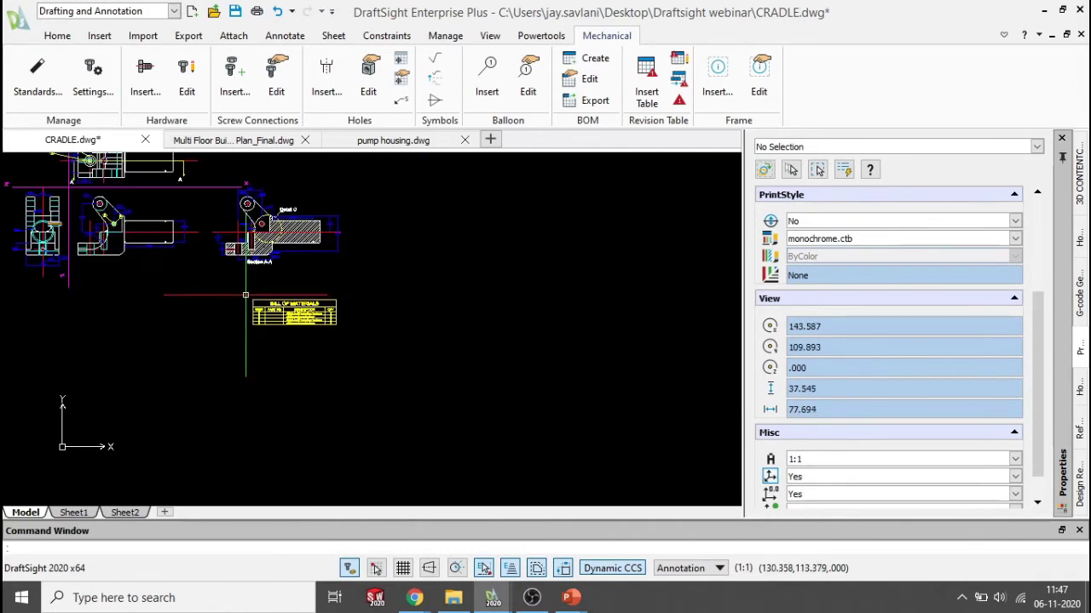
scroll(315, 341, up, 3)
scroll(324, 343, up, 9)
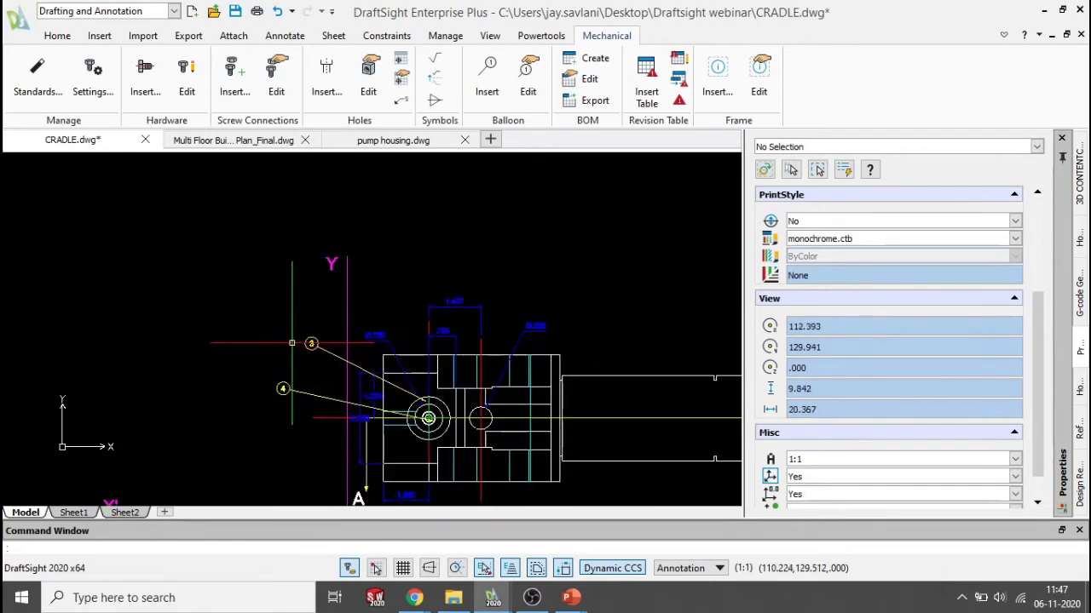
click(528, 78)
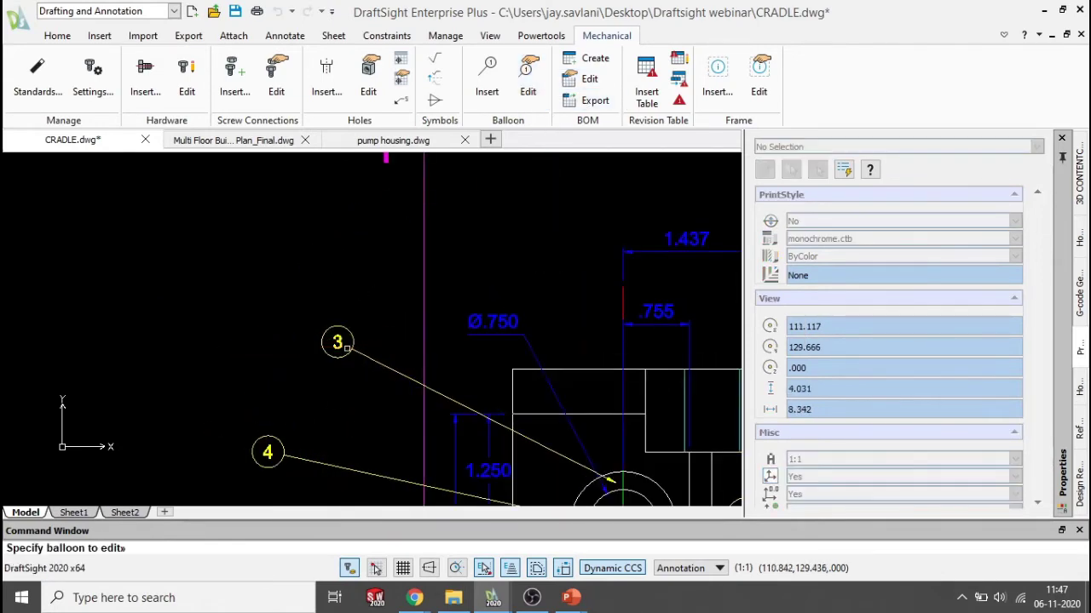
click(345, 348)
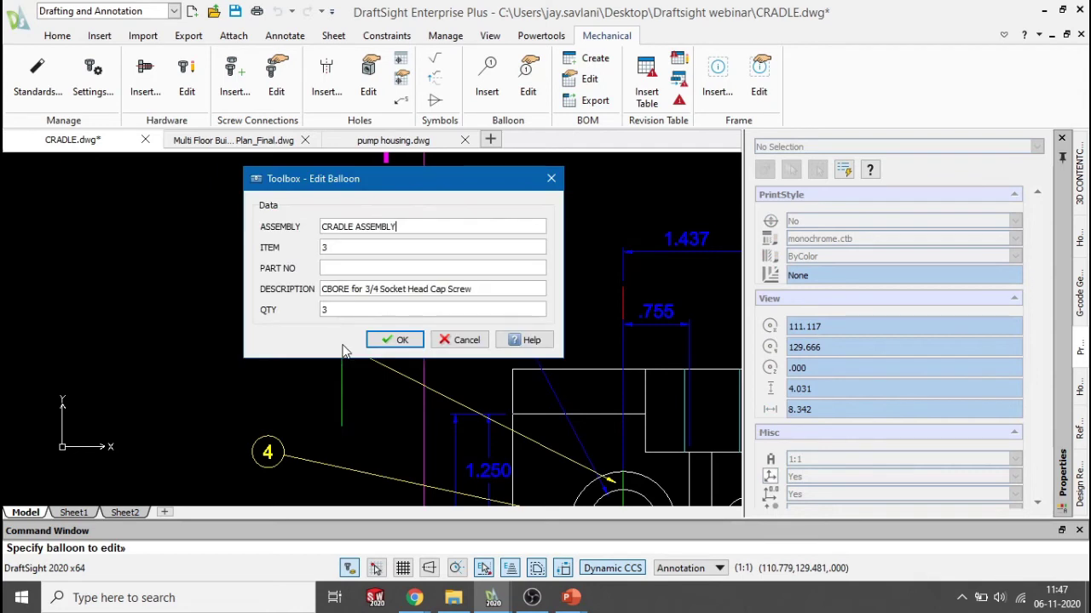
click(350, 264)
click(400, 340)
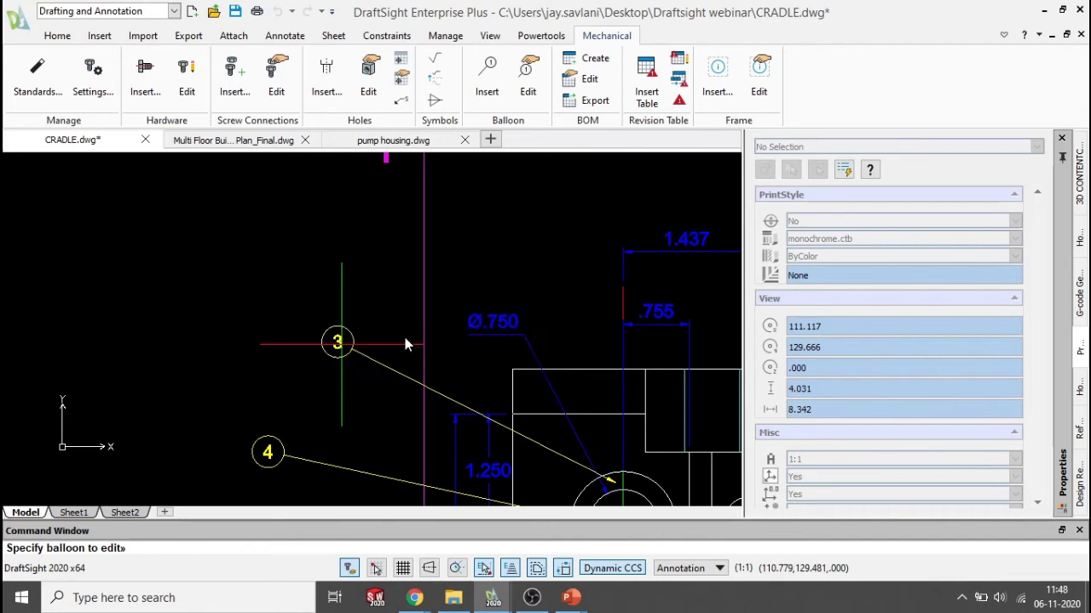
Step: Examine the part number column of the bill of materials table for the item 3 entry
scroll(293, 350, down, 10)
scroll(391, 428, up, 10)
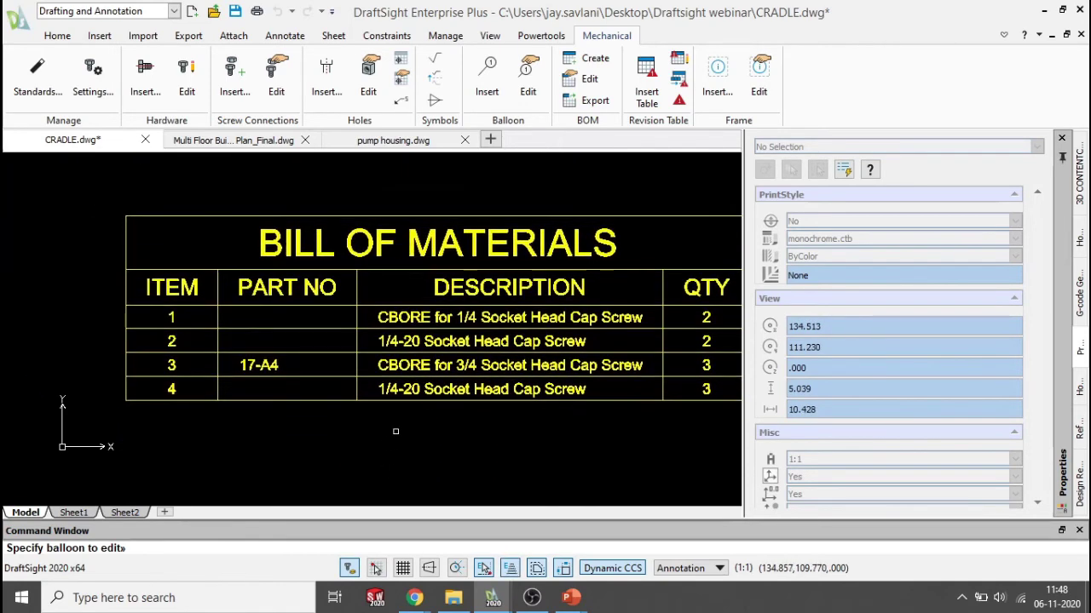
scroll(393, 430, down, 1)
key(Escape)
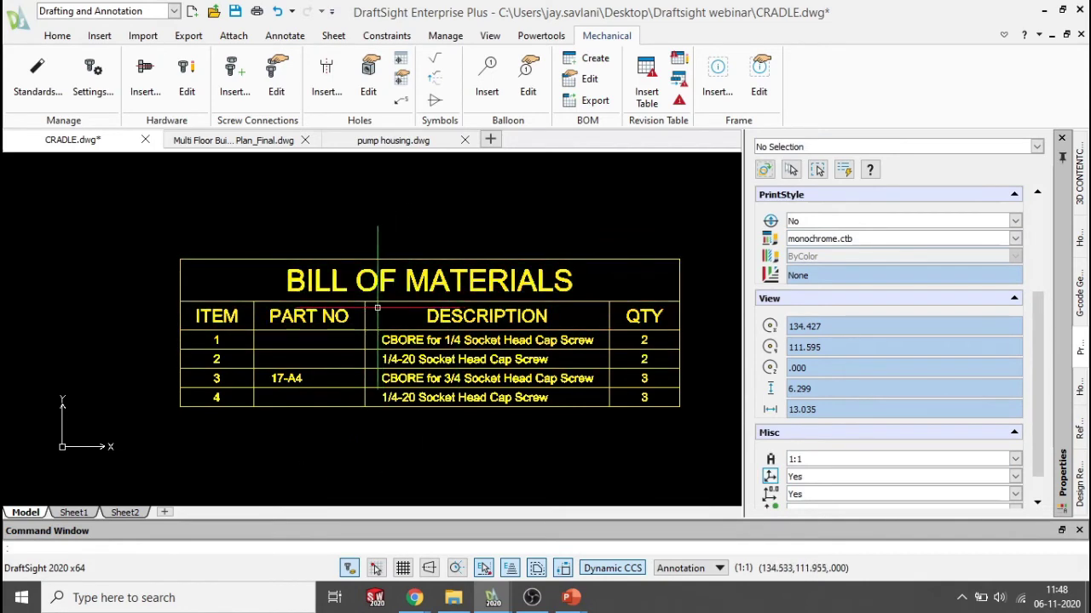
scroll(433, 320, down, 1)
middle_drag(433, 321, 382, 327)
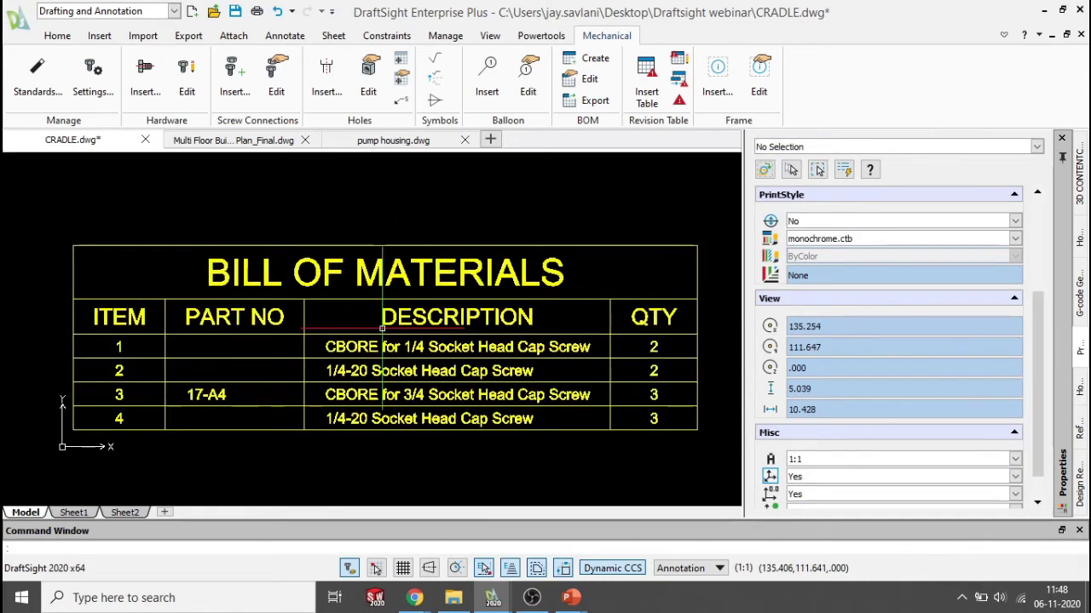
scroll(382, 328, down, 1)
scroll(367, 342, up, 1)
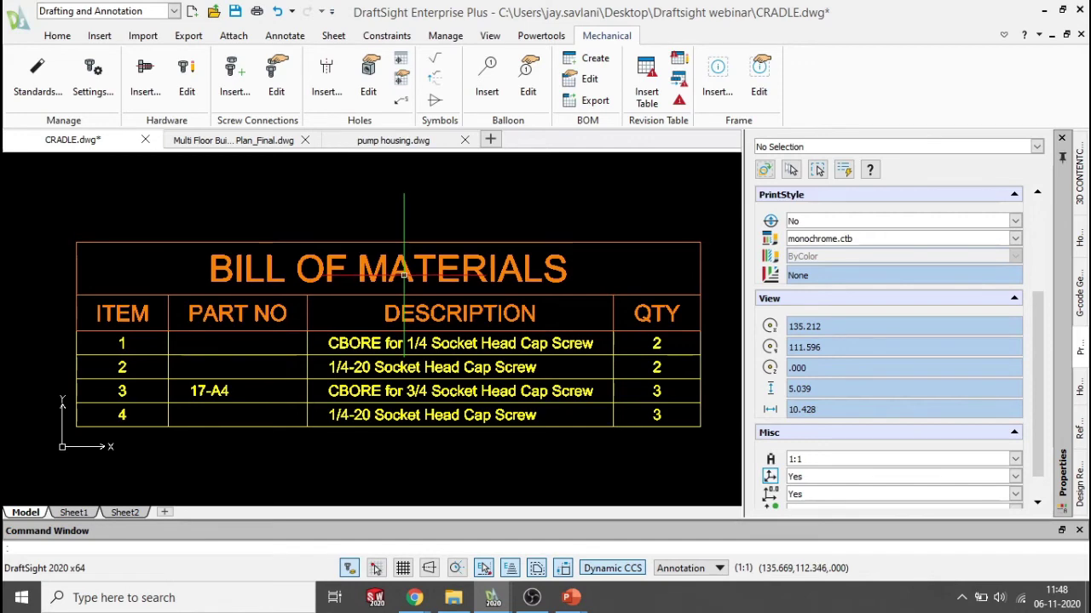
click(589, 79)
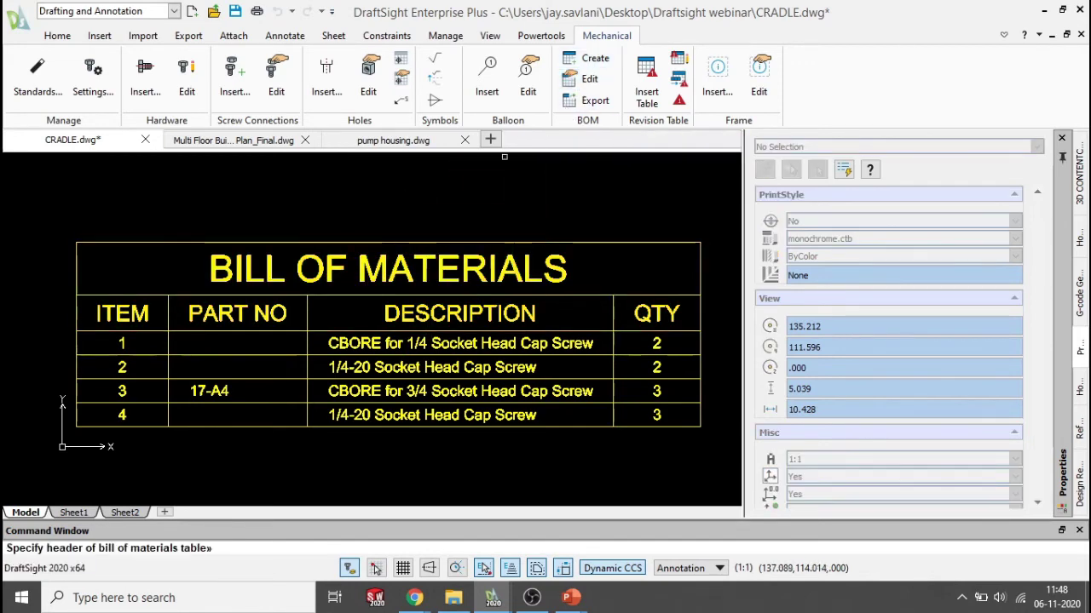
click(344, 259)
scroll(290, 383, up, 2)
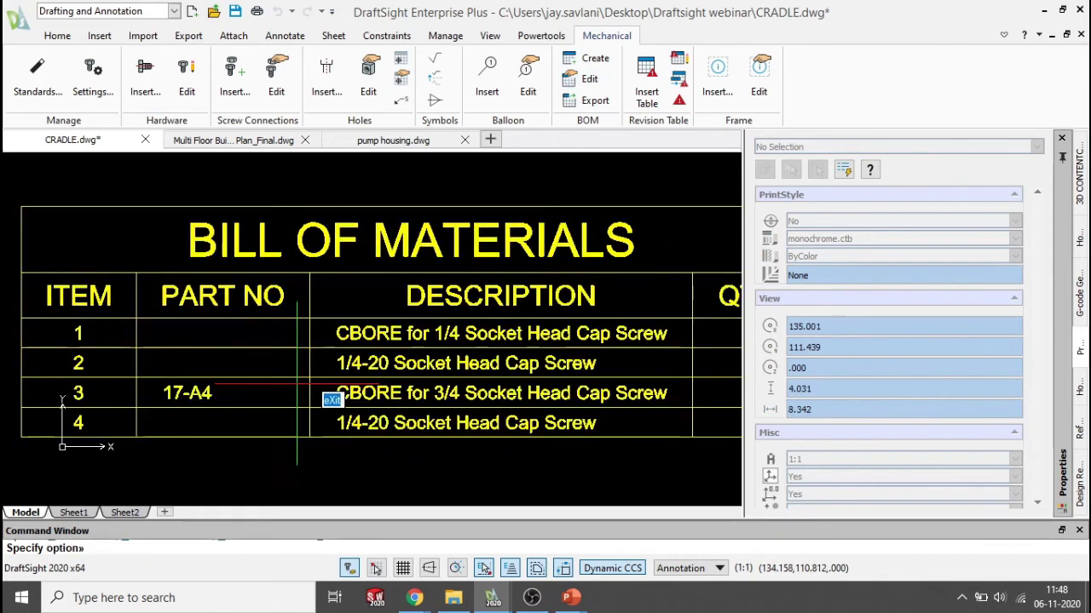
middle_drag(287, 377, 381, 354)
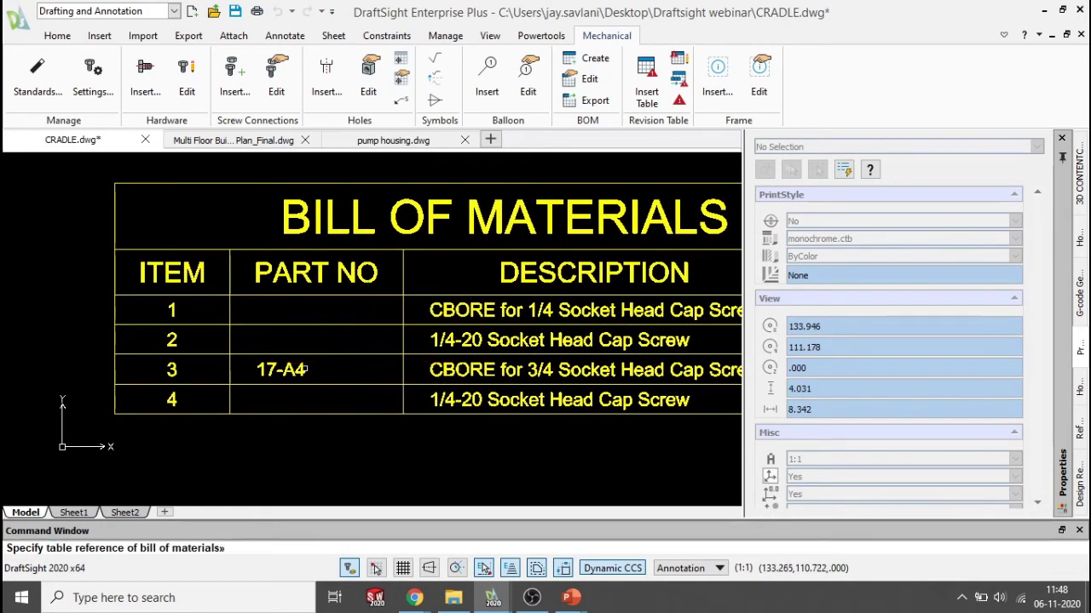
scroll(345, 370, down, 2)
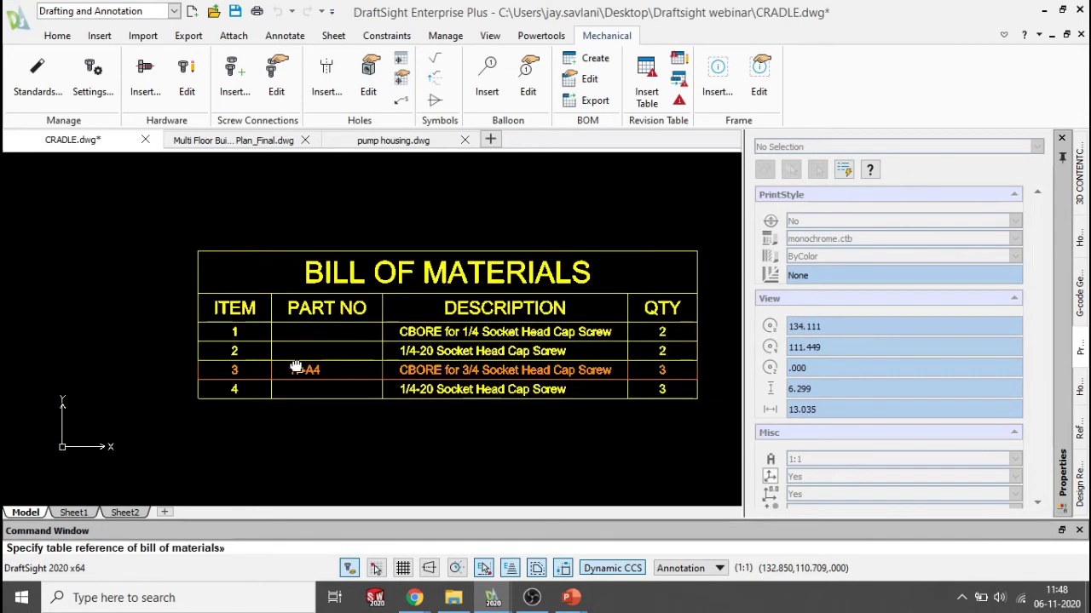
click(408, 351)
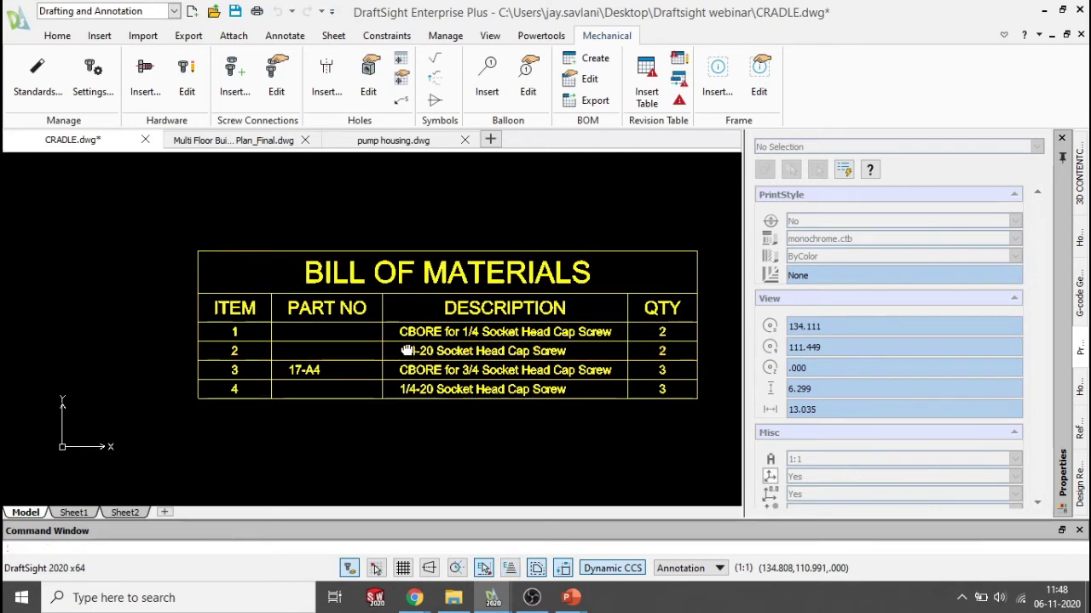
scroll(409, 351, up, 2)
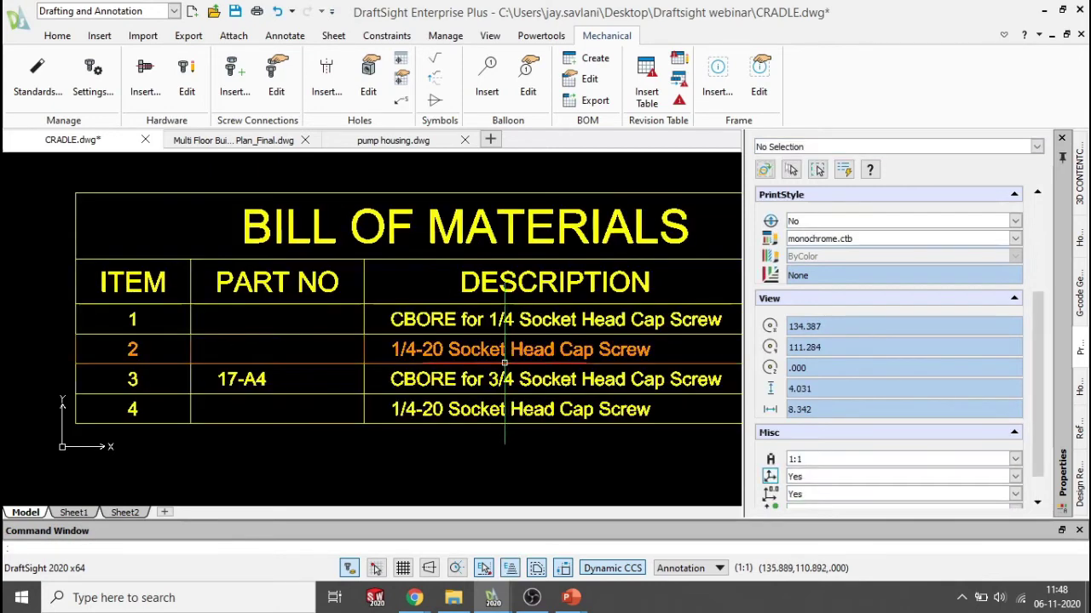
click(587, 79)
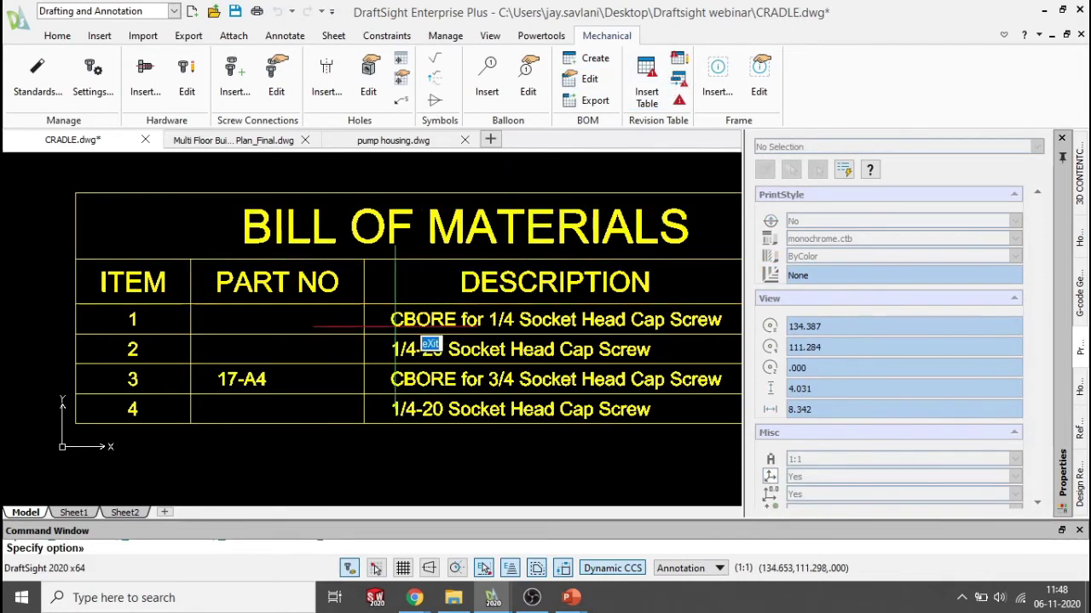
key(Return)
middle_drag(461, 347, 381, 344)
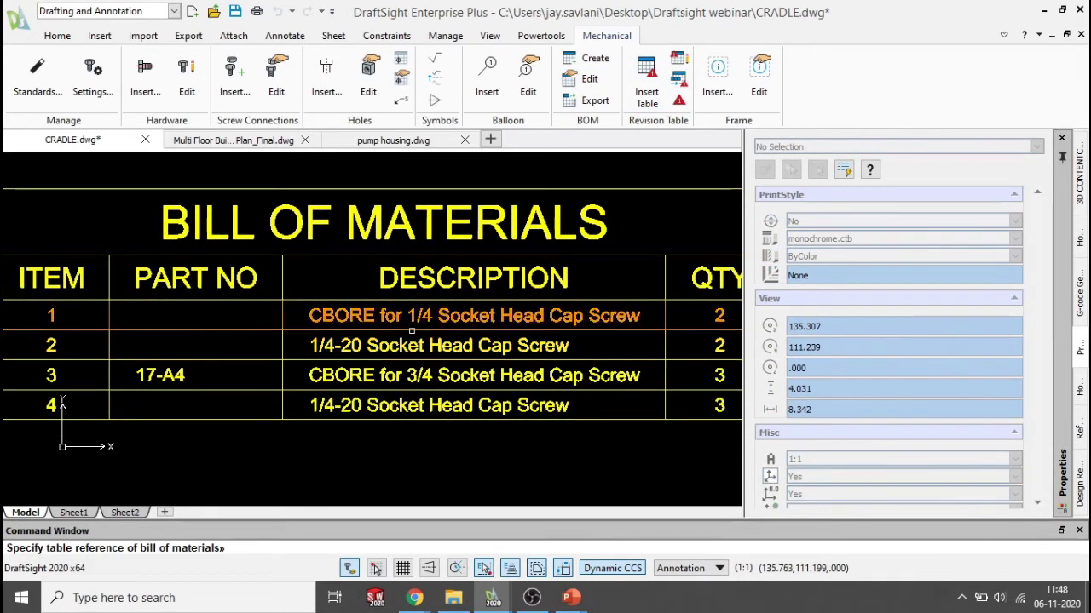
click(385, 317)
key(Escape)
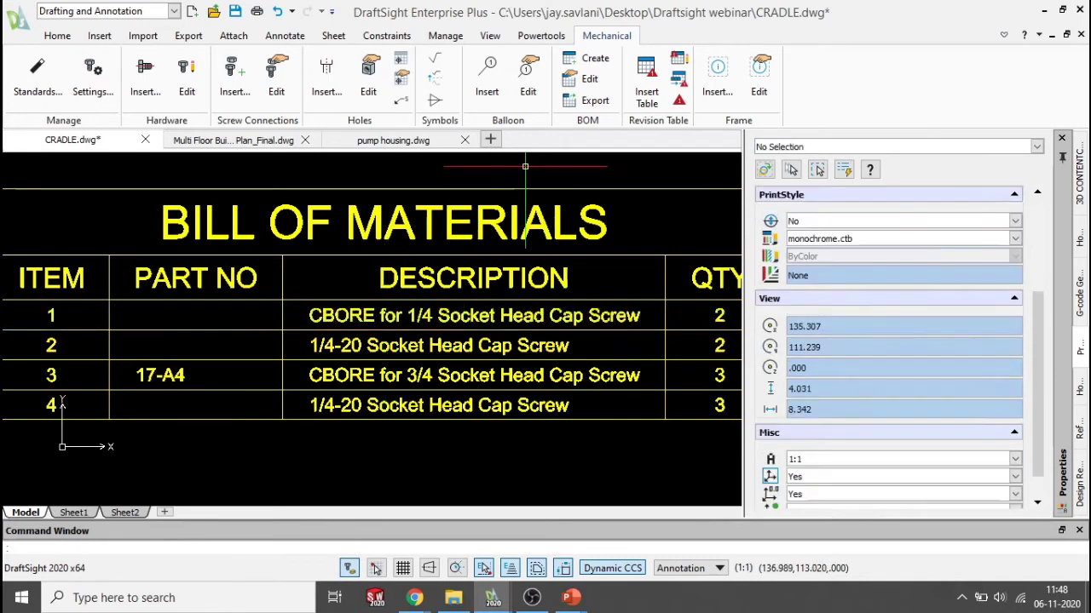
Step: Edit the bill of materials table, giving the item 1 row the part number 18-A4
click(588, 78)
click(397, 226)
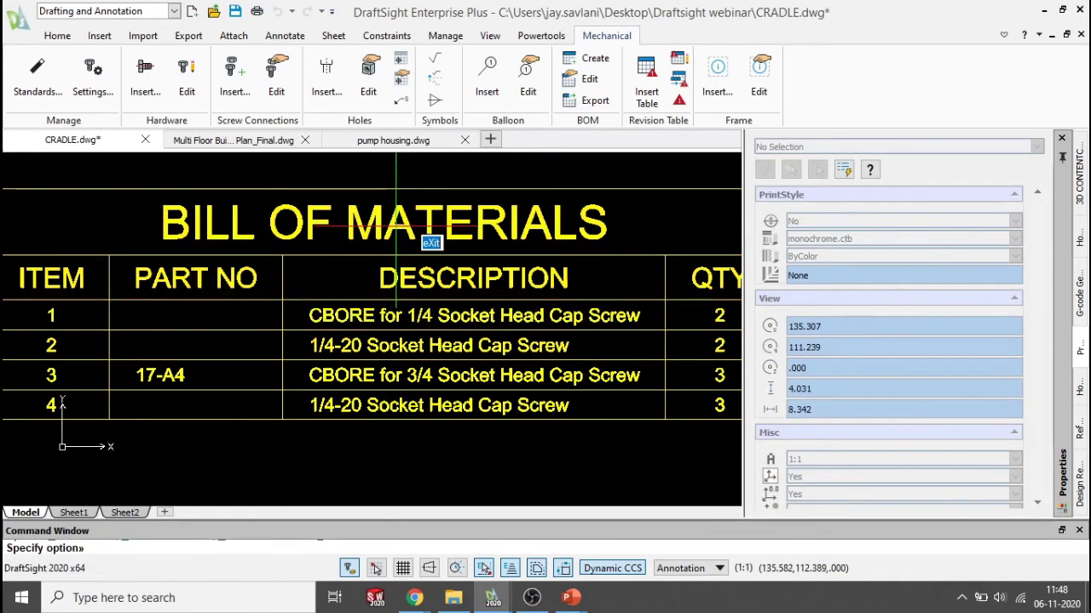
click(357, 315)
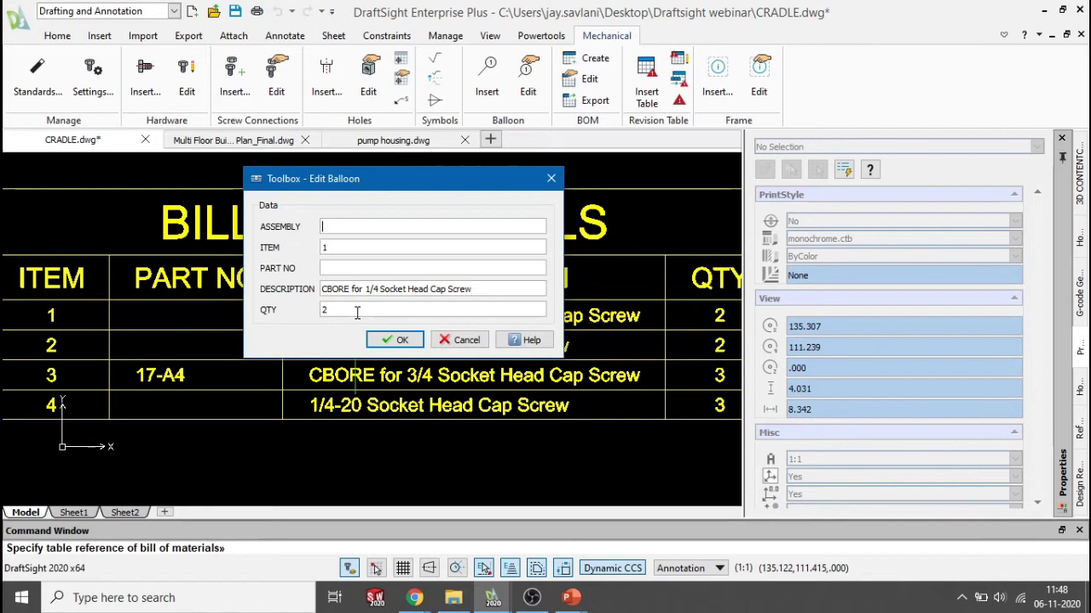
drag(368, 193, 400, 185)
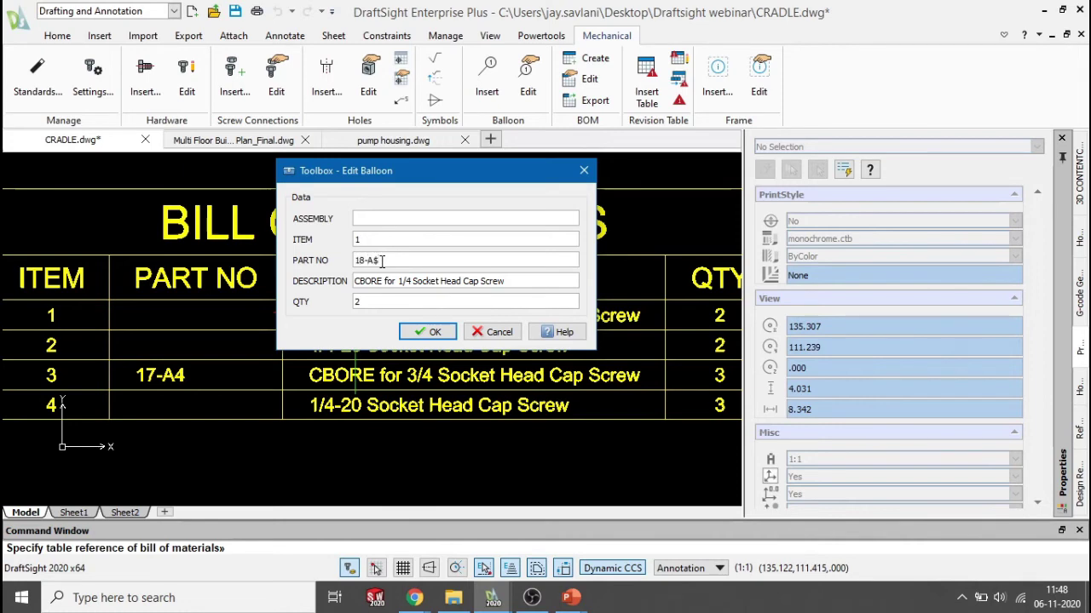
click(428, 332)
scroll(417, 396, down, 4)
scroll(328, 345, up, 3)
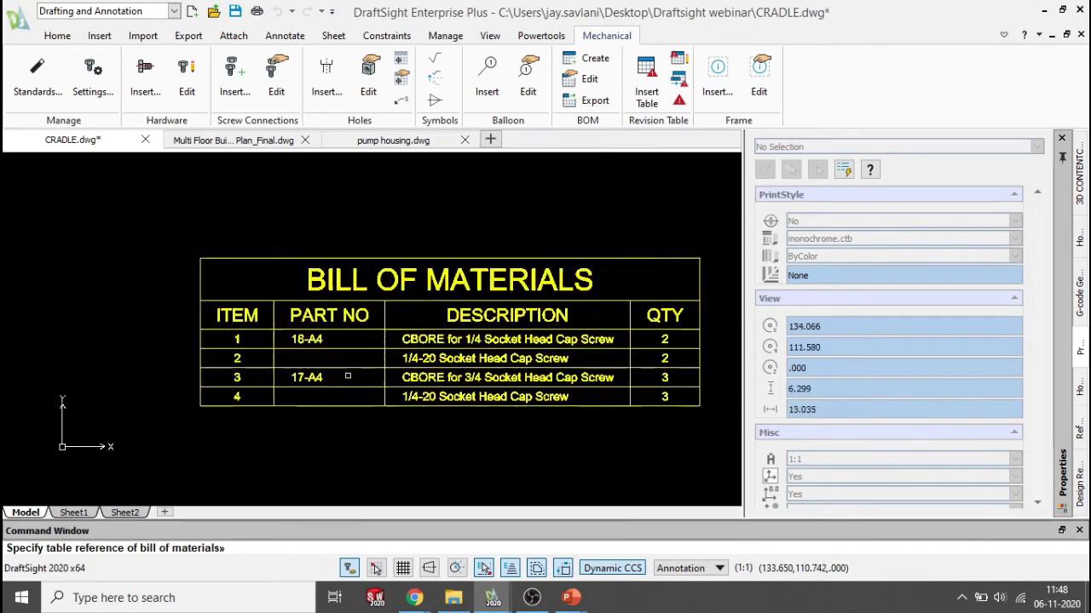
scroll(328, 345, down, 6)
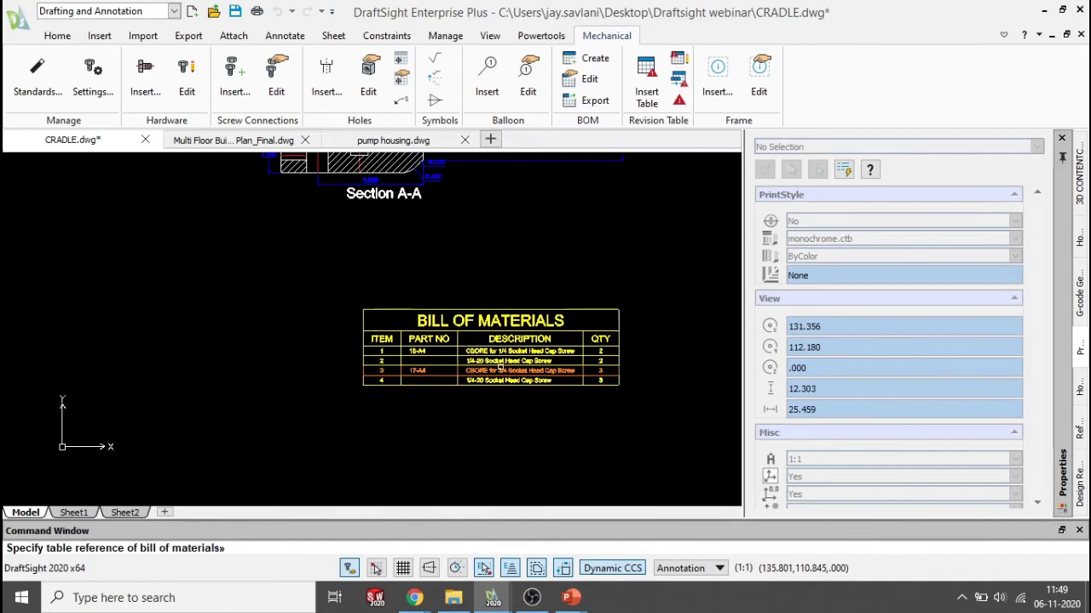
scroll(490, 338, down, 2)
scroll(418, 329, up, 1)
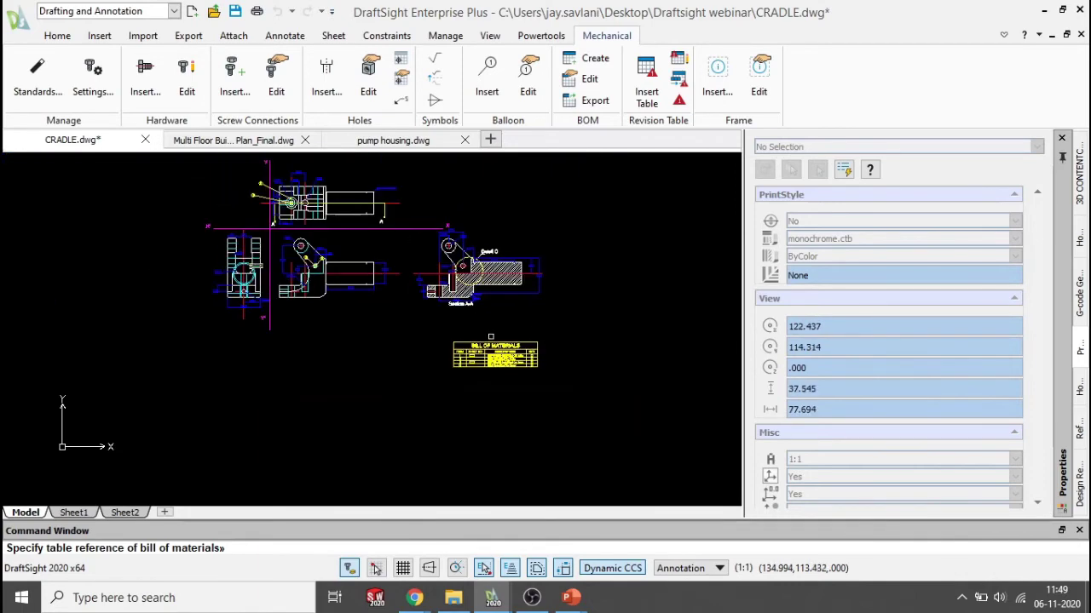
scroll(418, 329, down, 2)
key(Escape)
scroll(346, 288, up, 3)
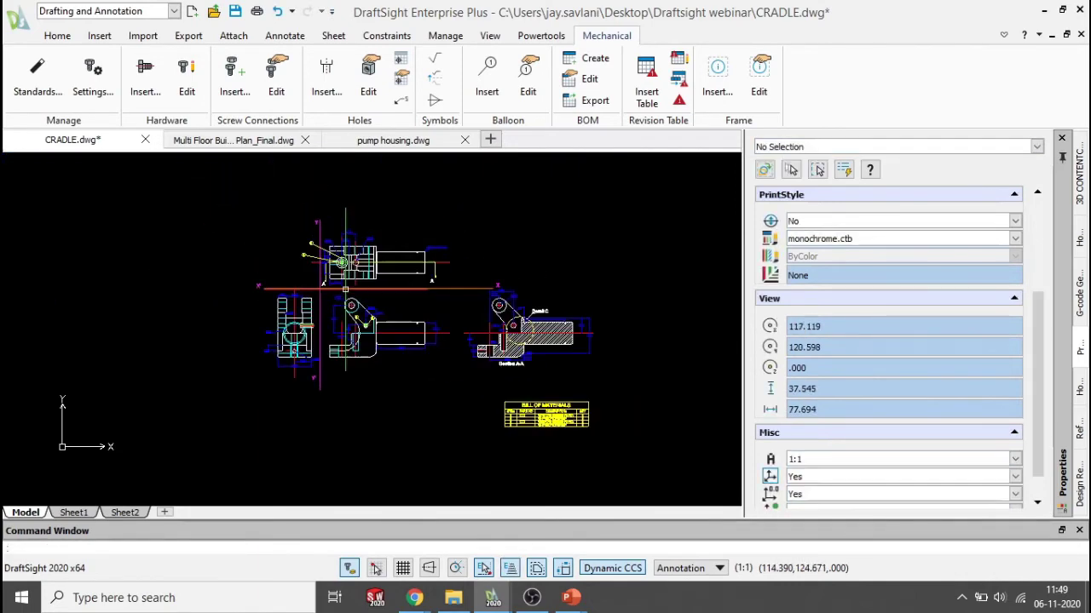
scroll(448, 287, down, 2)
middle_drag(456, 289, 440, 285)
scroll(497, 288, up, 2)
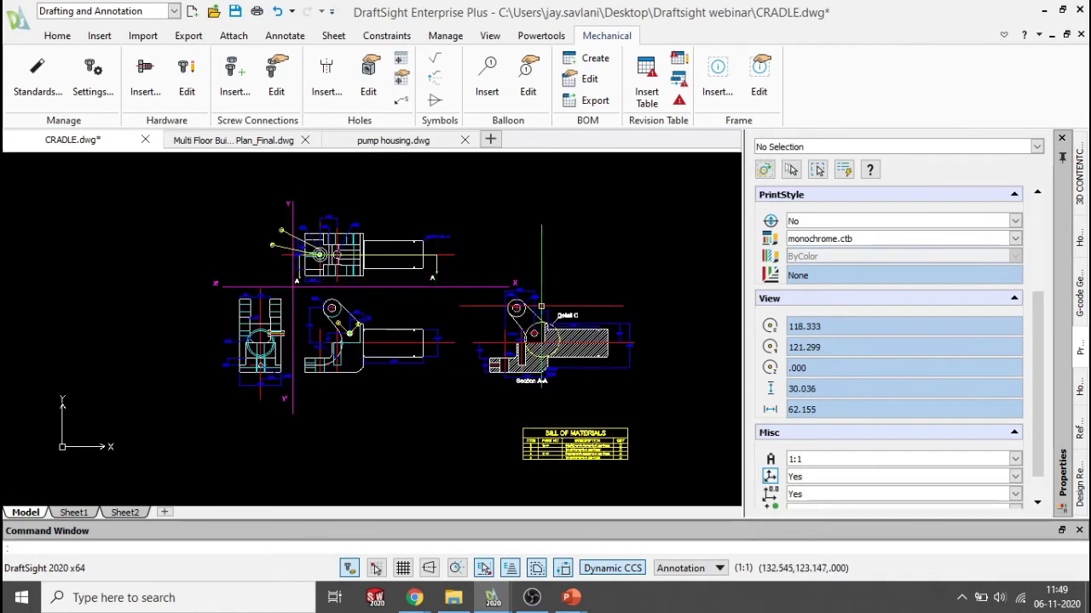
scroll(608, 454, up, 2)
scroll(571, 415, down, 2)
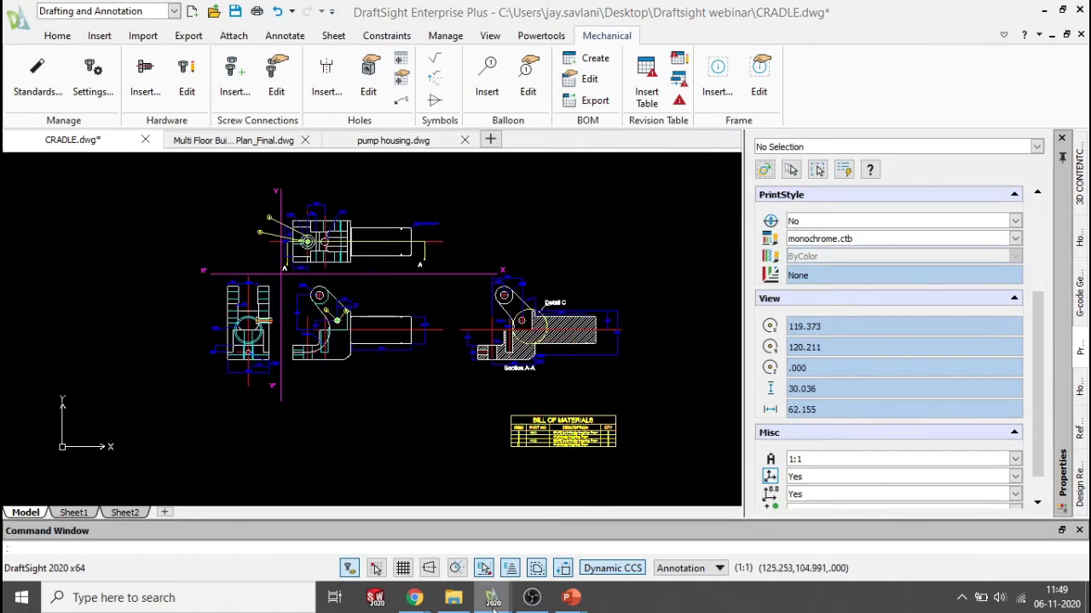
Step: Switch to the PowerPoint slideshow and advance to the Revision Table slide
mouse_move(567, 603)
click(650, 556)
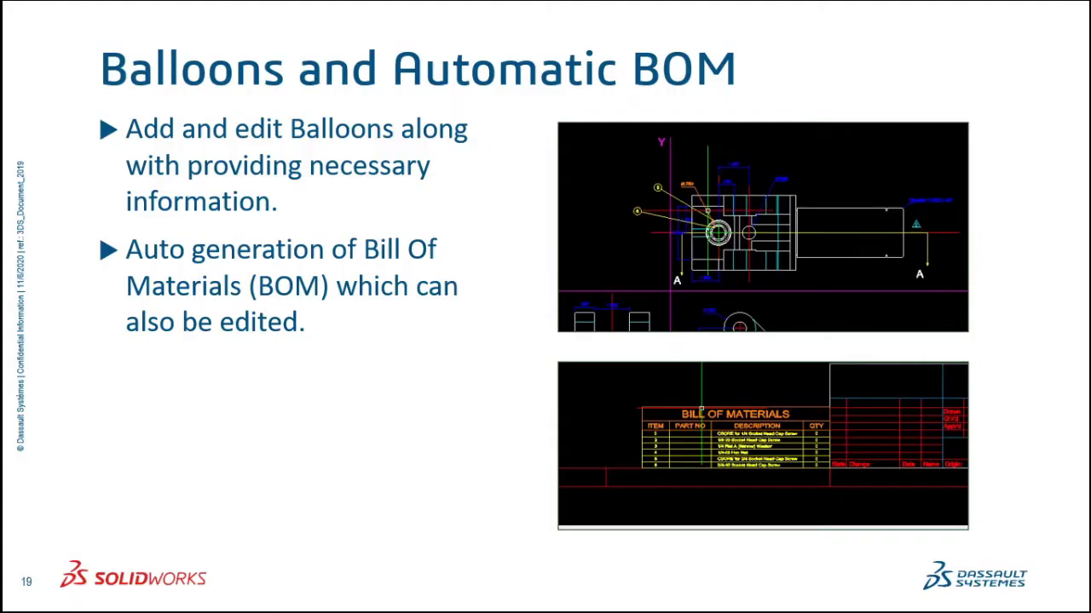
key(Right)
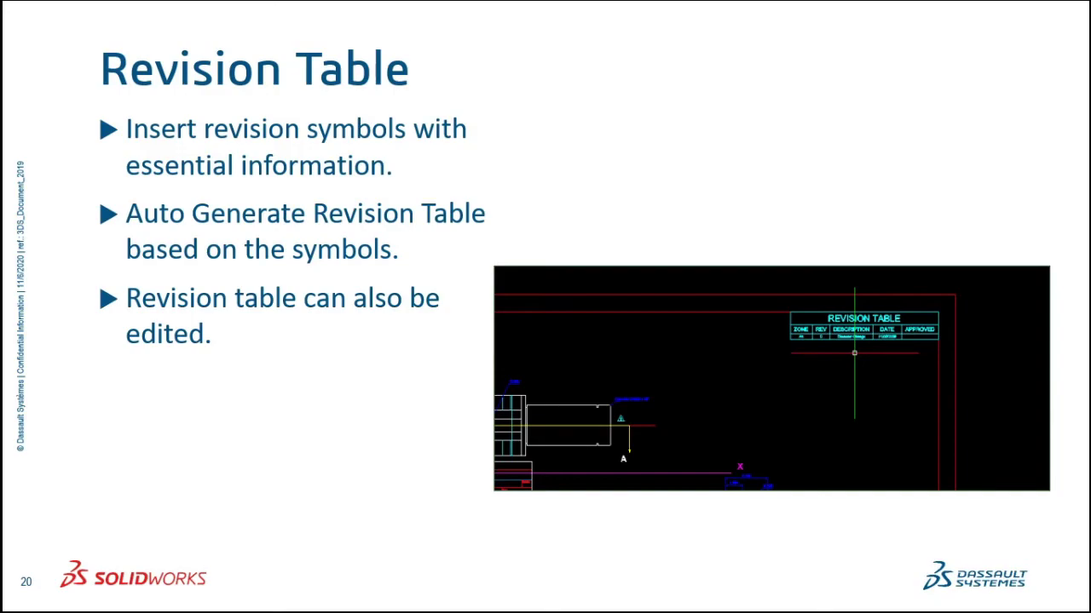
Step: End the slideshow and switch back to the CRADLE.dwg drawing in DraftSight with its window maximized
key(Escape)
mouse_move(504, 602)
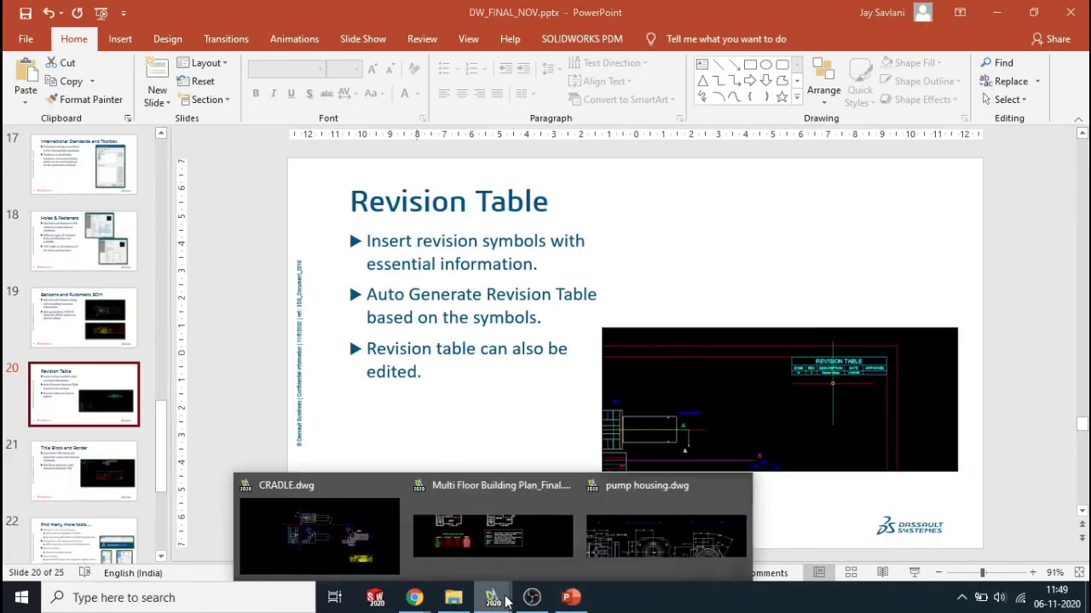
click(320, 532)
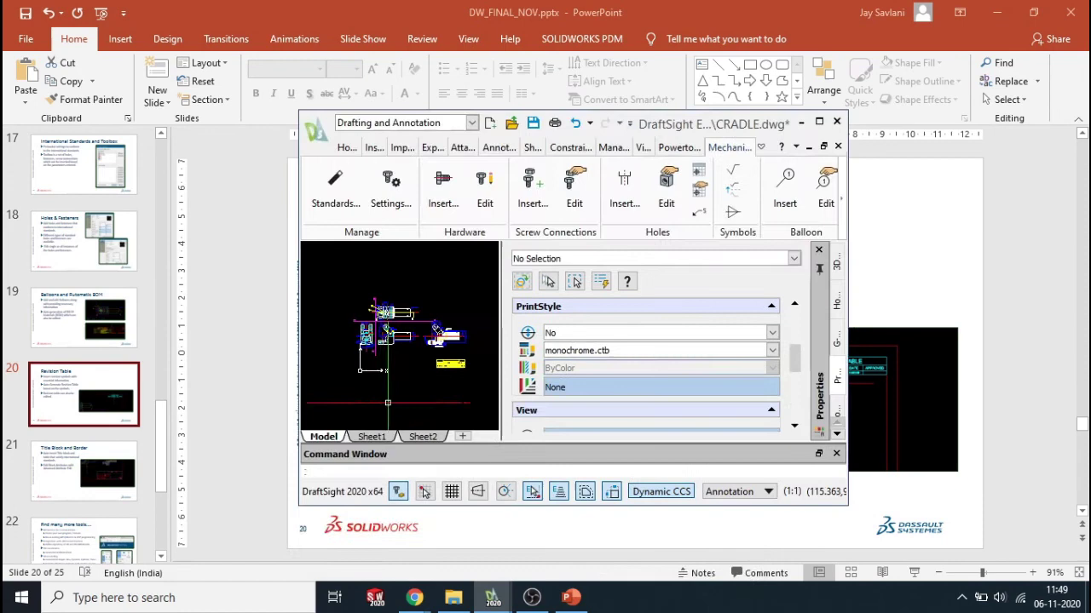
key(super+Up)
Step: Insert a revision table in the empty area above the Section A-A view and choose Yes to add a revision
scroll(631, 346, down, 3)
middle_drag(461, 268, 357, 253)
scroll(432, 285, up, 2)
scroll(409, 251, down, 2)
middle_drag(452, 248, 472, 309)
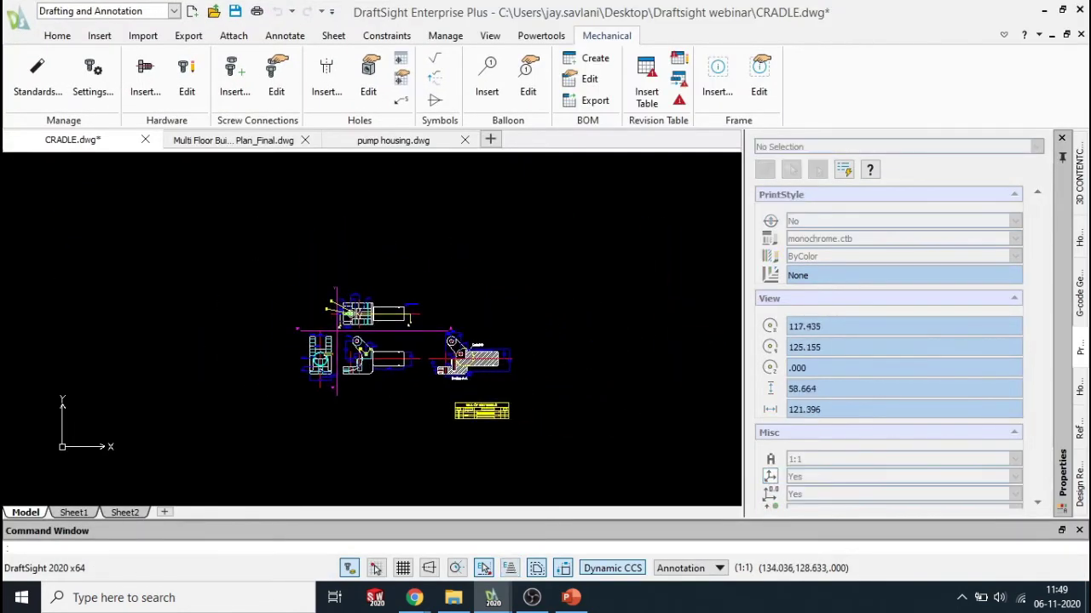
scroll(469, 303, up, 1)
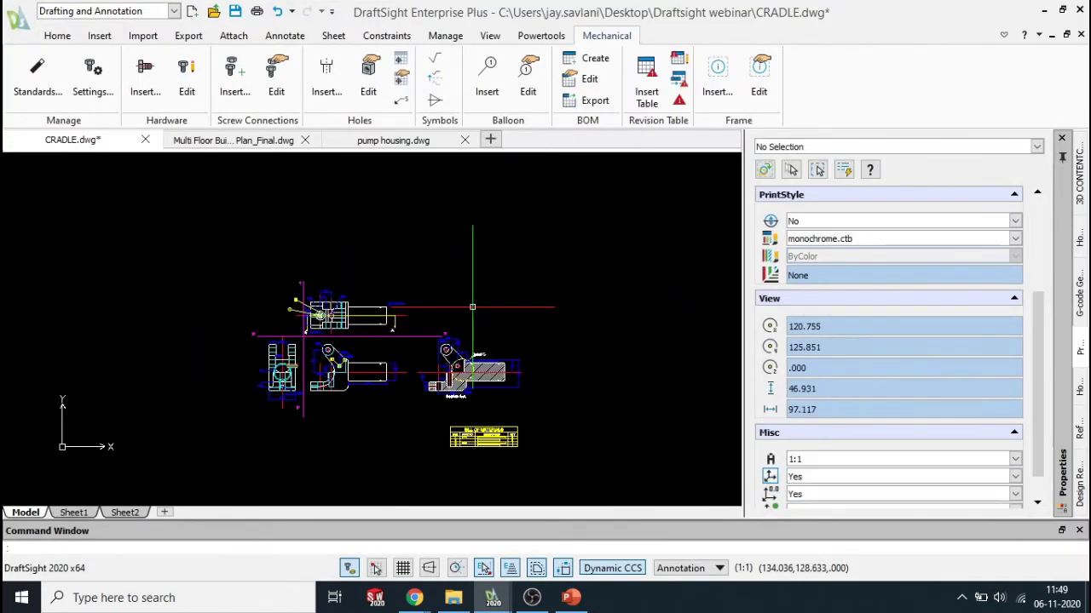
click(660, 101)
scroll(497, 305, up, 2)
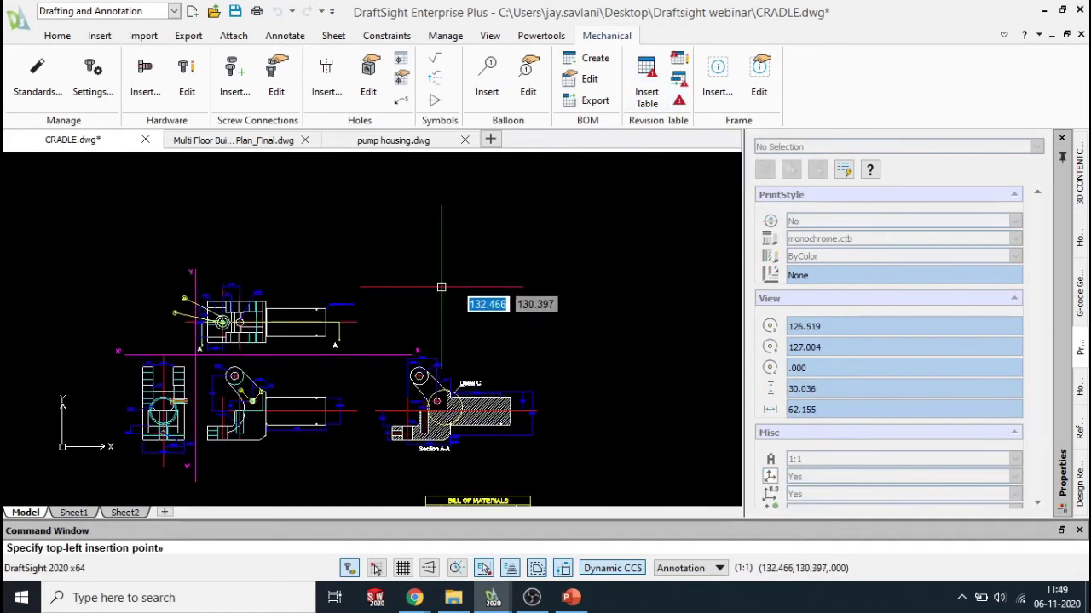
click(440, 266)
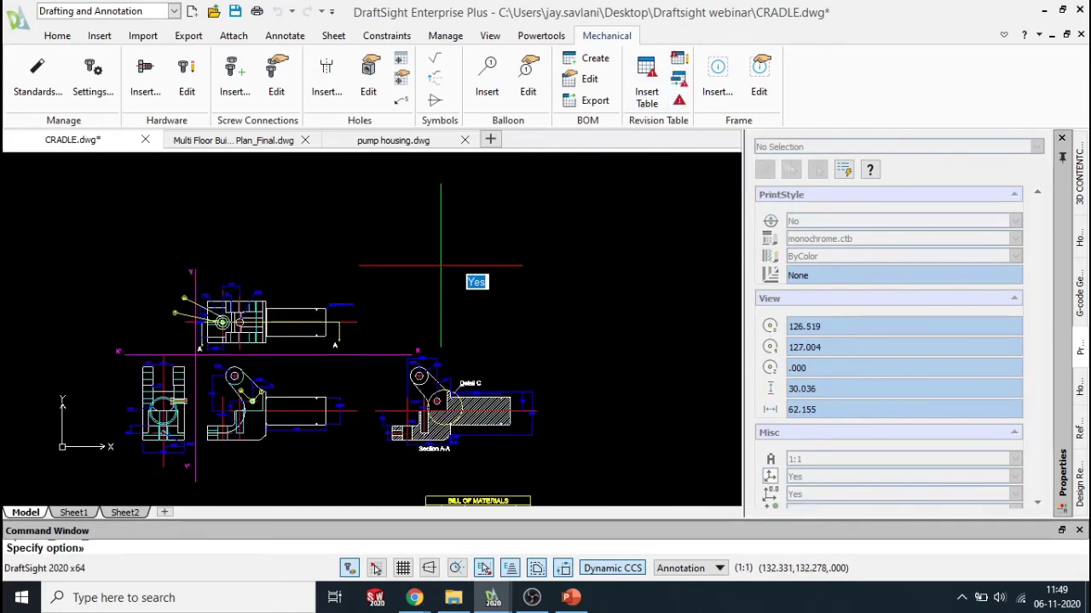
key(Return)
Step: Add revision 1 for zone A3 dated 11/06/2020 with the description Surface Finish Changed
drag(599, 219, 567, 189)
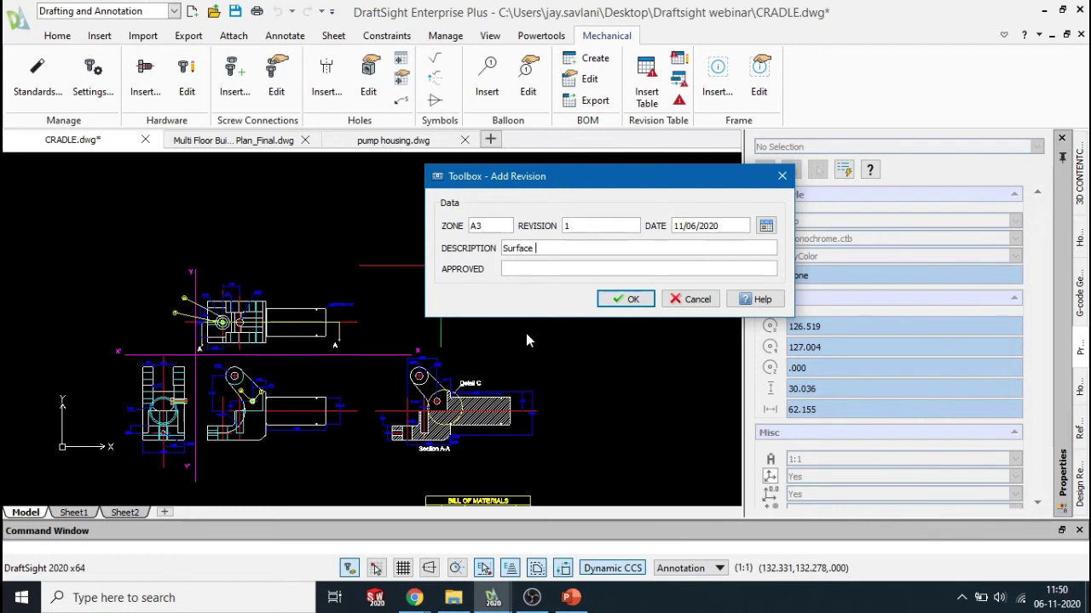
text(Finish Changed)
click(626, 299)
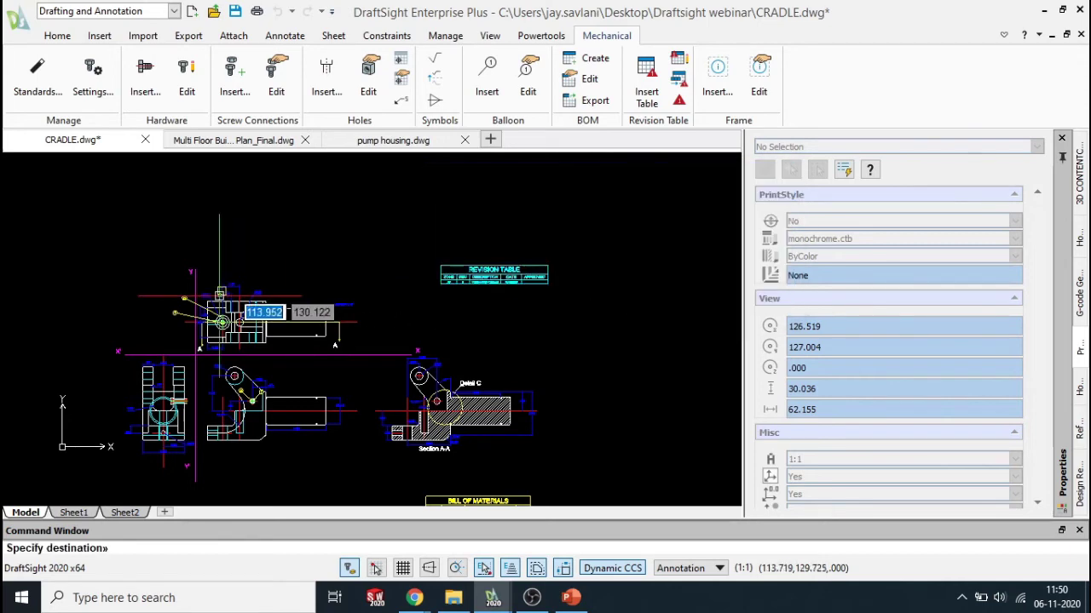
Step: Place one revision 1 symbol just above the cylindrical shaft in the upper view of the cradle
scroll(460, 282, up, 5)
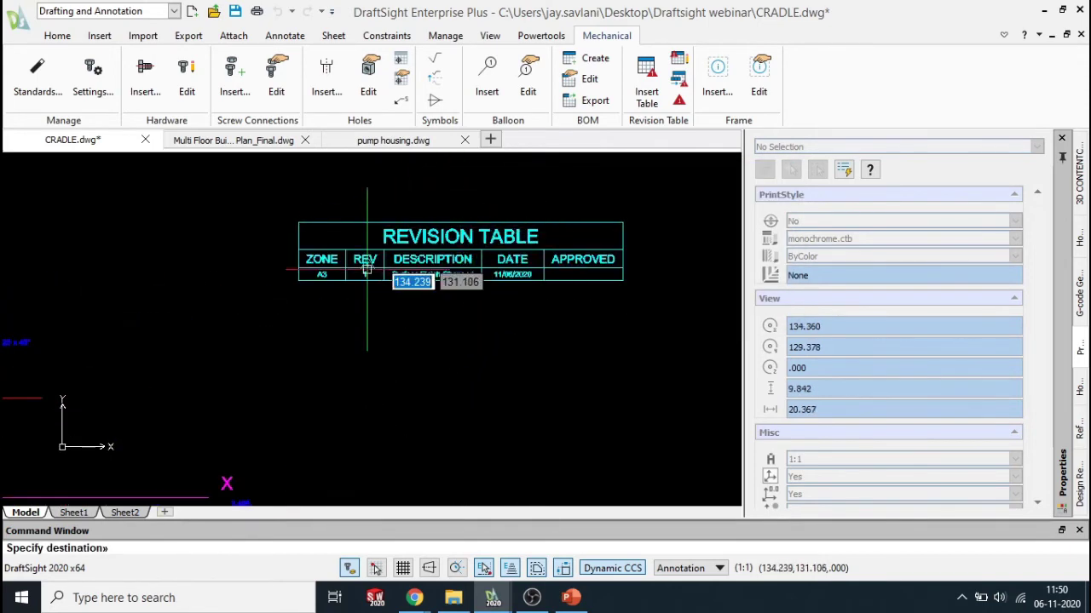
scroll(445, 305, up, 2)
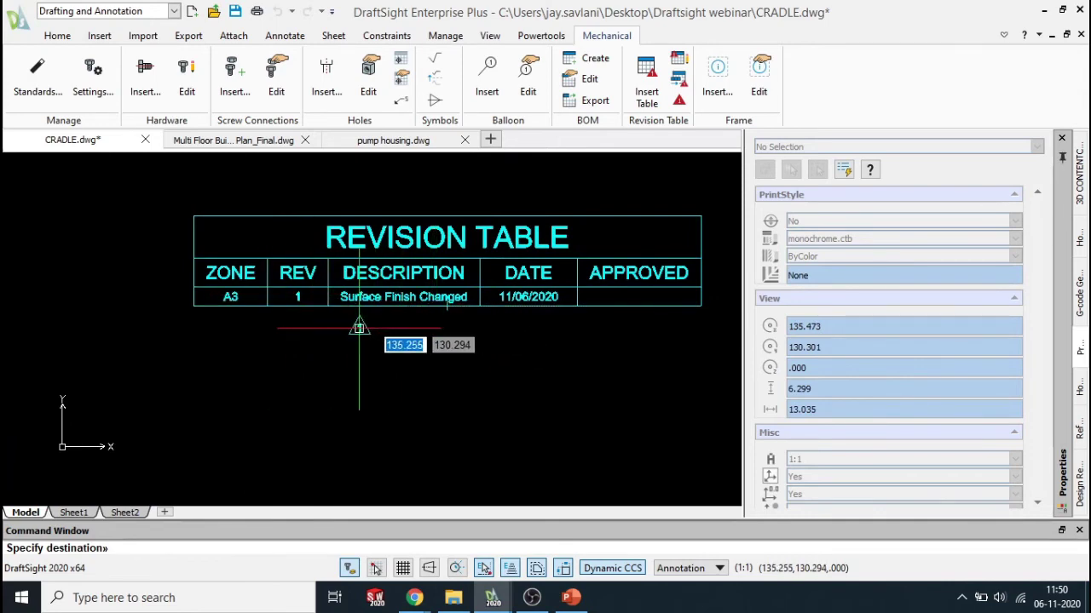
scroll(359, 327, down, 6)
scroll(182, 347, up, 3)
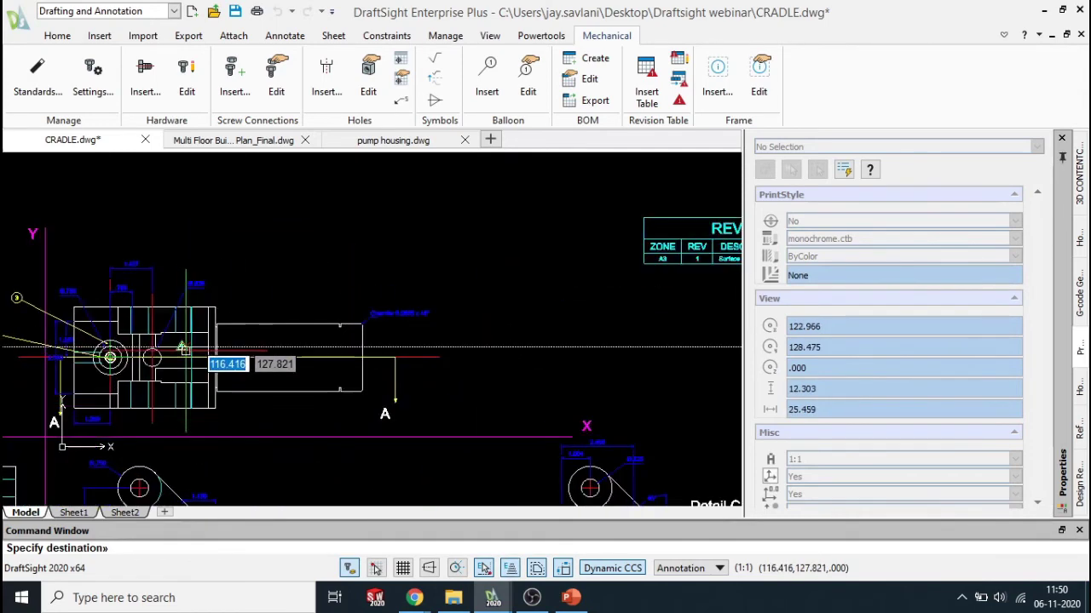
scroll(180, 312, up, 4)
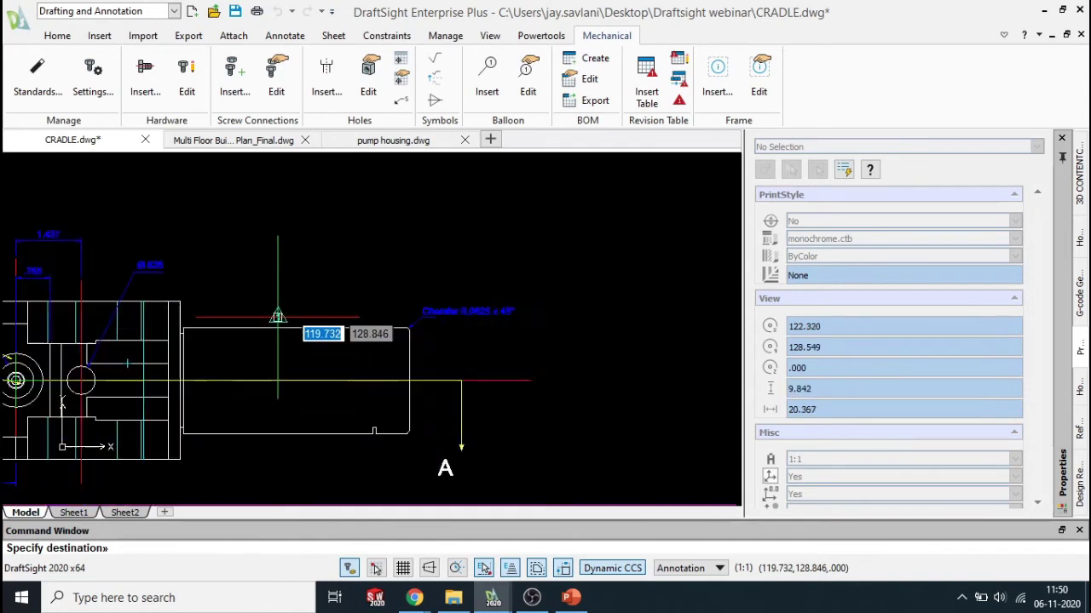
click(172, 310)
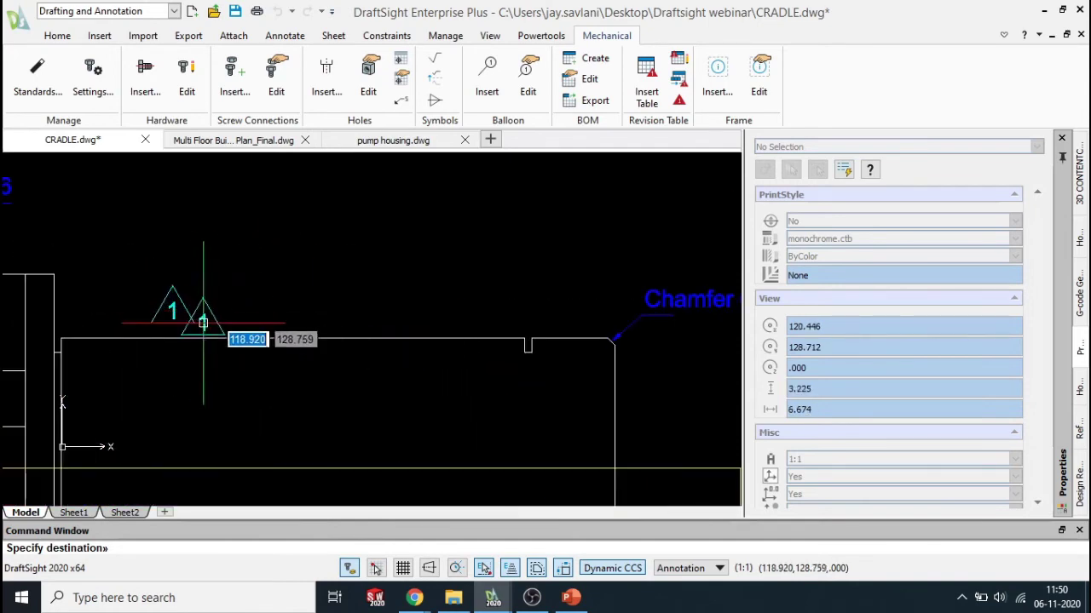
scroll(290, 366, down, 5)
key(Escape)
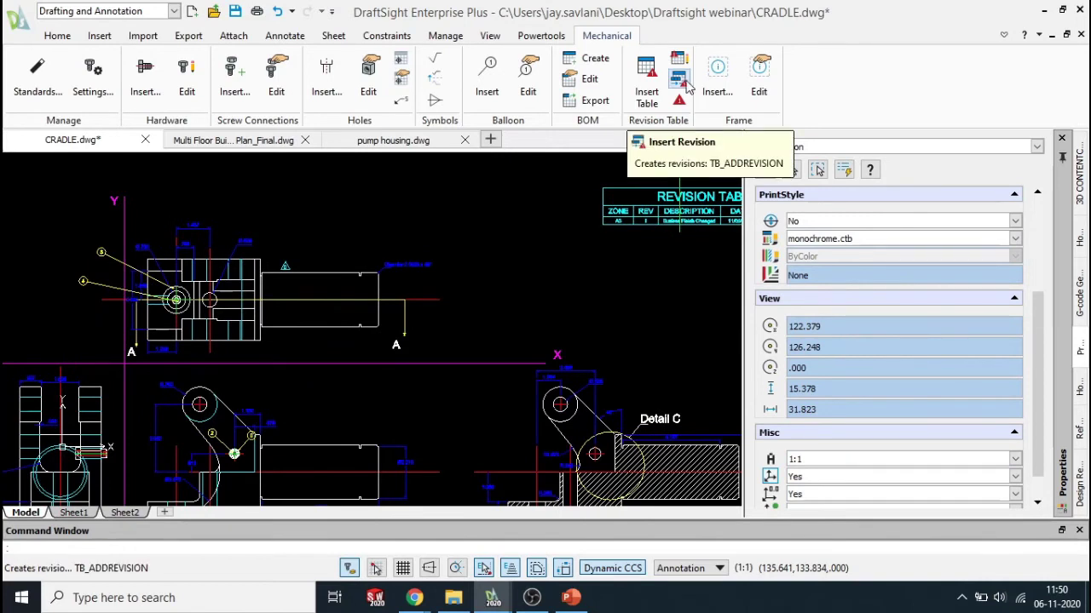
Step: Add revision 2 for zone C4 with the description Ream Tool Changed
click(687, 86)
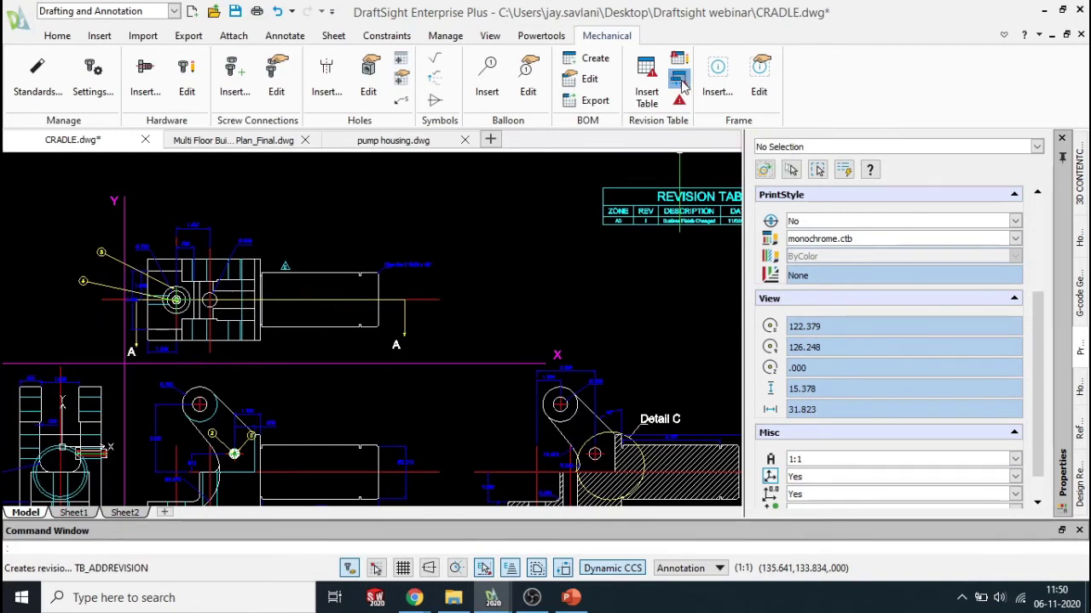
text(C)
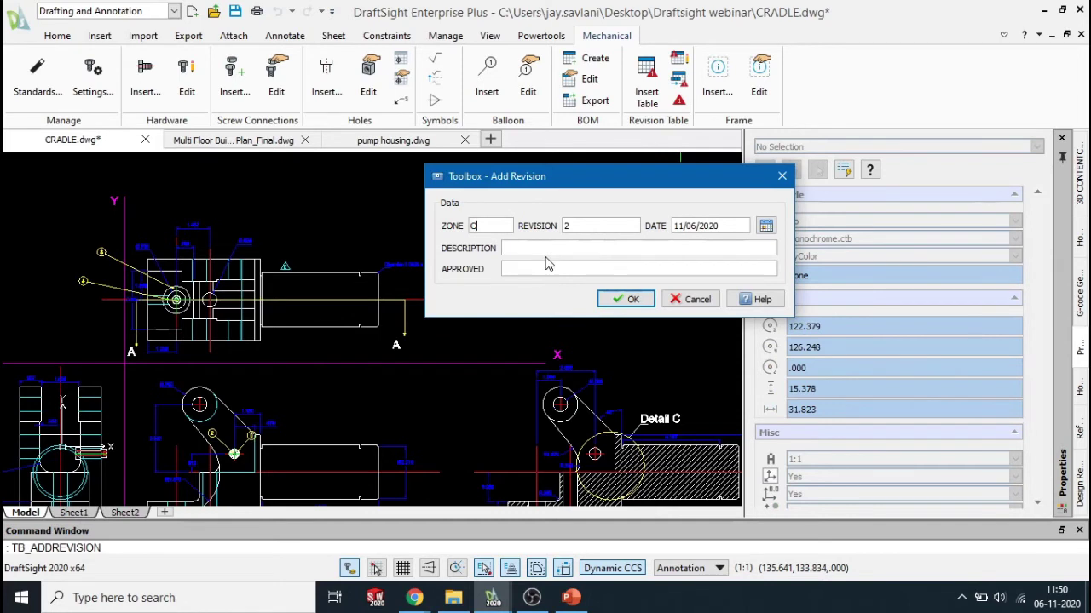
text(4)
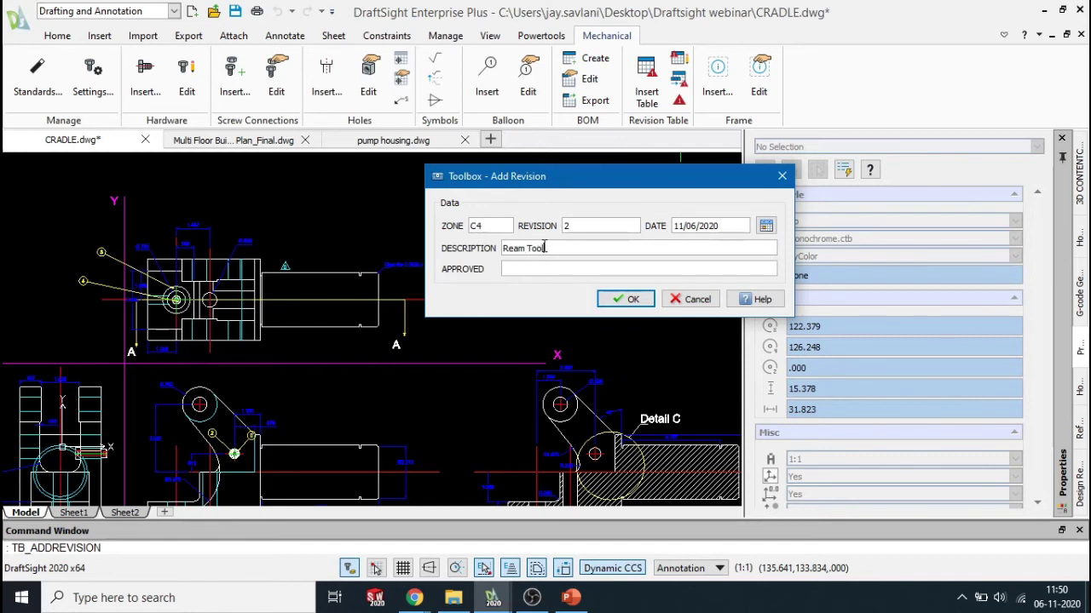
text(hanged)
click(631, 299)
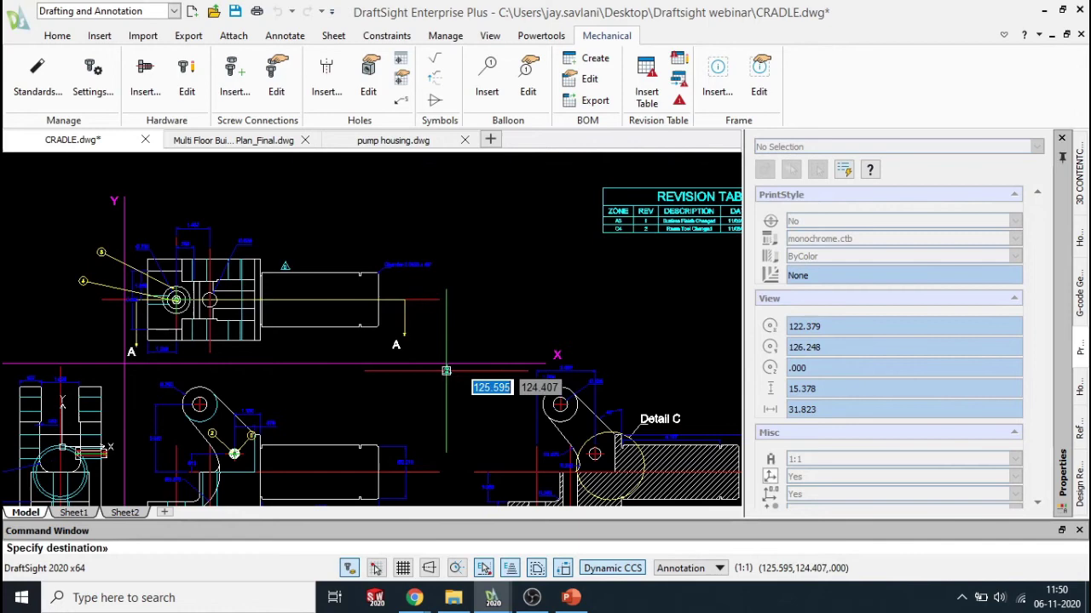
Step: Place one revision 2 symbol beside the R.750 rounded lug in the front view of the cradle
scroll(287, 423, up, 2)
scroll(287, 424, up, 6)
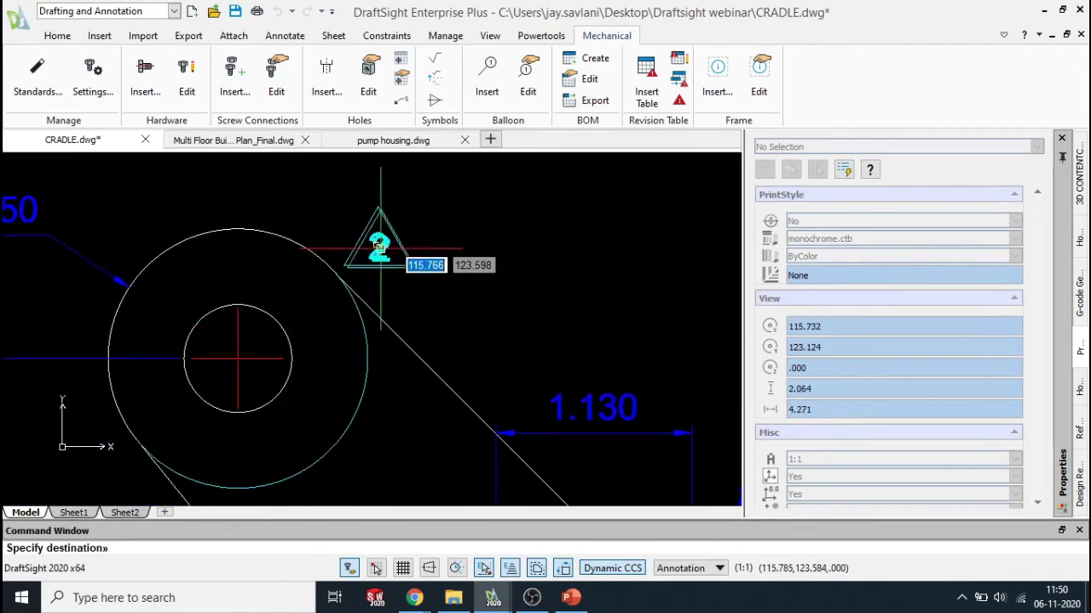
click(378, 245)
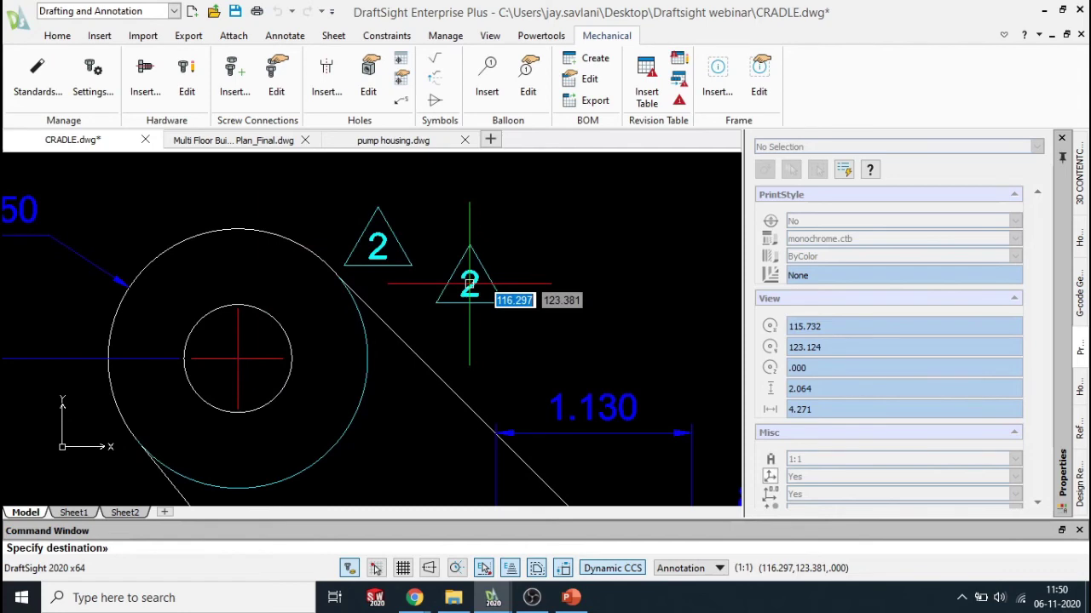
scroll(469, 284, down, 9)
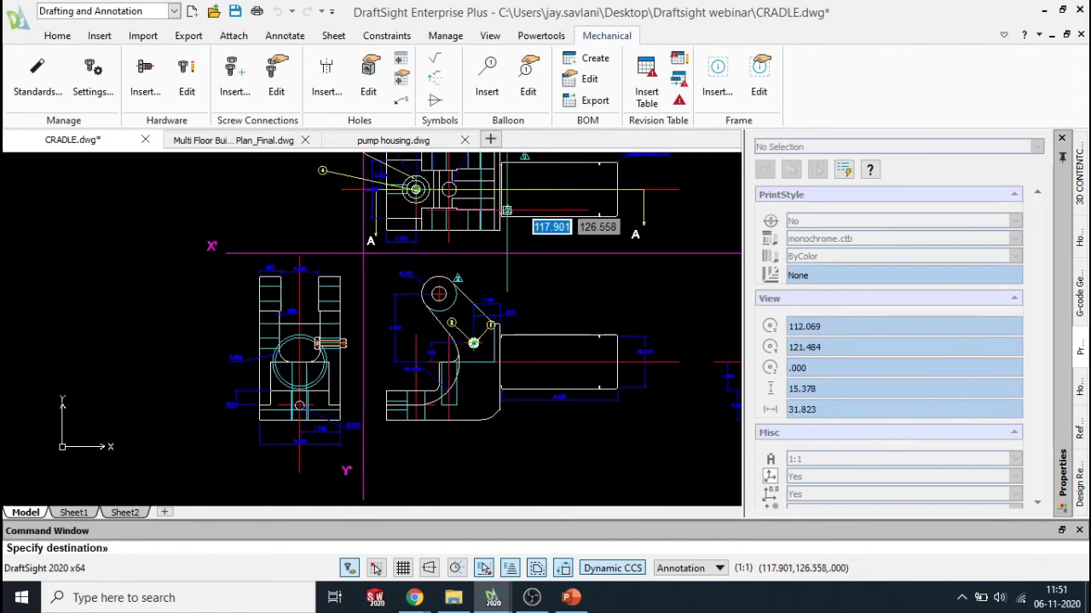
middle_drag(505, 209, 469, 280)
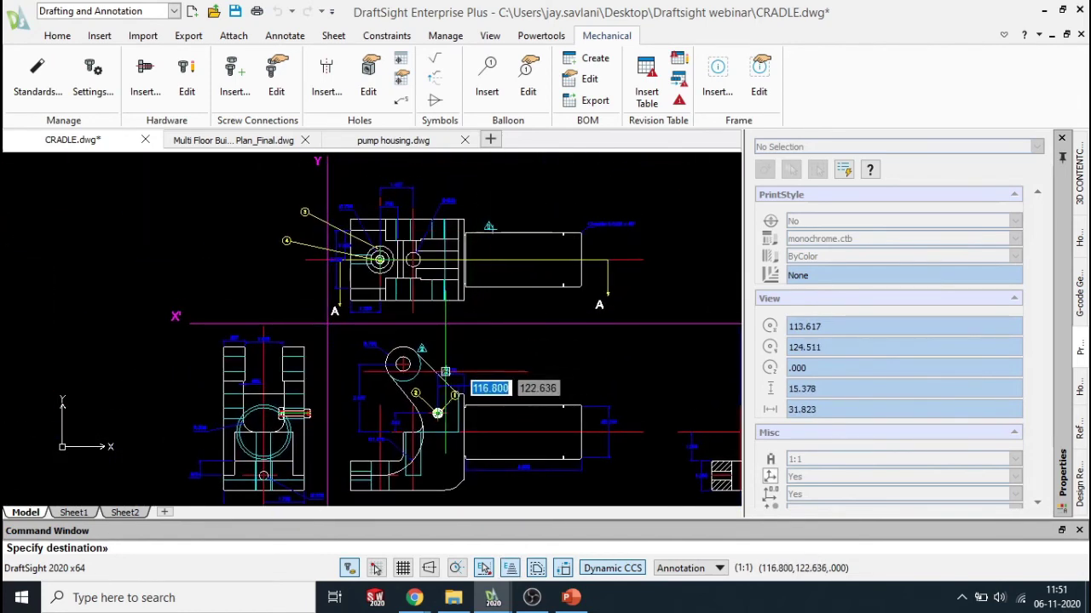
scroll(445, 372, up, 6)
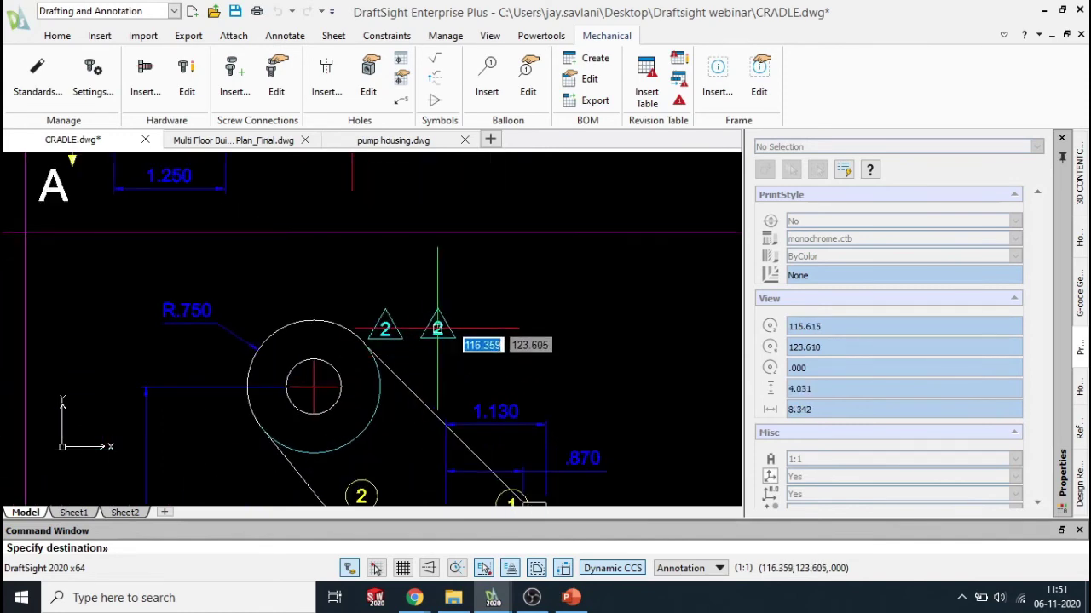
key(Escape)
Step: Open the Surface Finish Changed entry of the revision table for editing and accept its existing data
scroll(507, 308, down, 11)
middle_drag(595, 280, 222, 350)
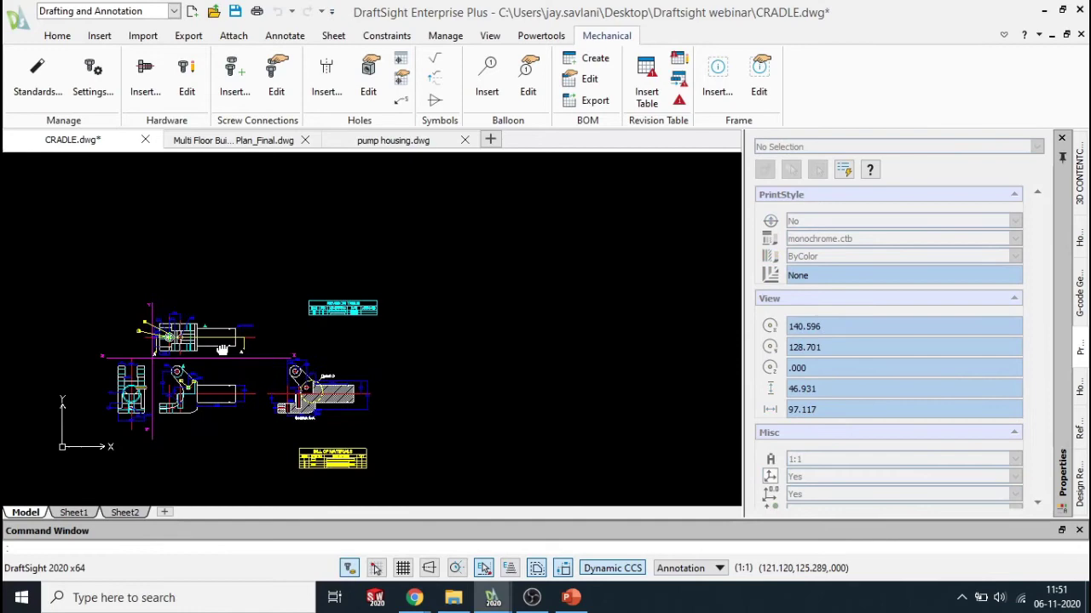
scroll(374, 294, up, 10)
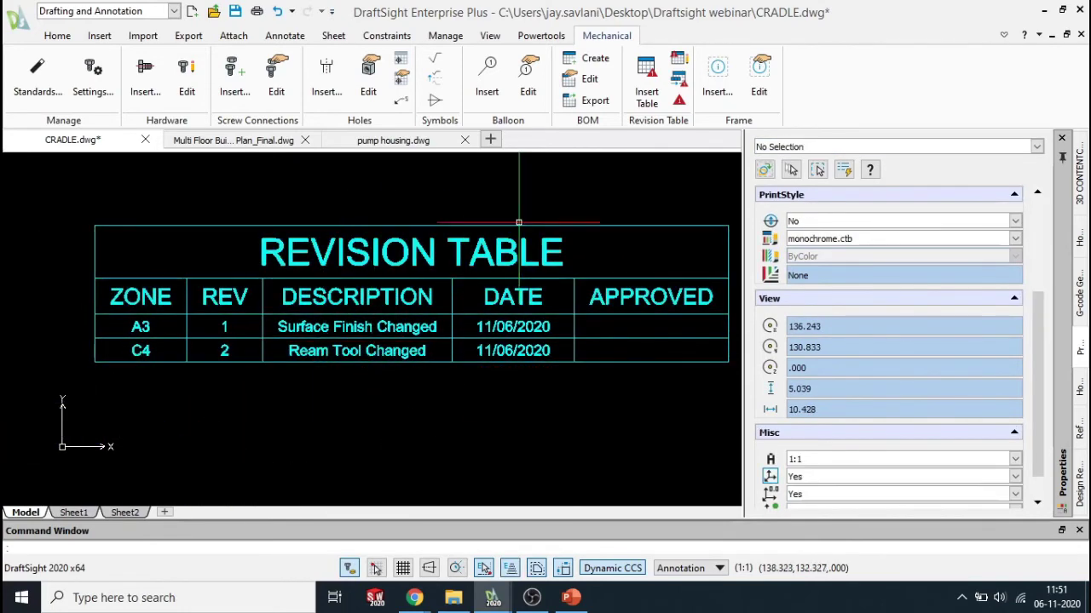
click(681, 70)
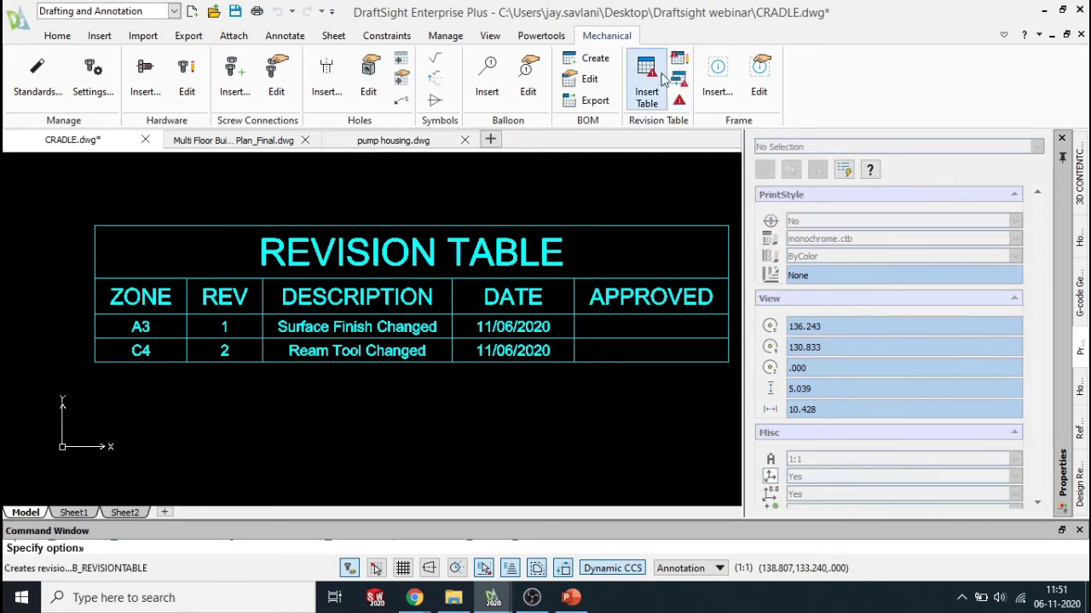
click(397, 252)
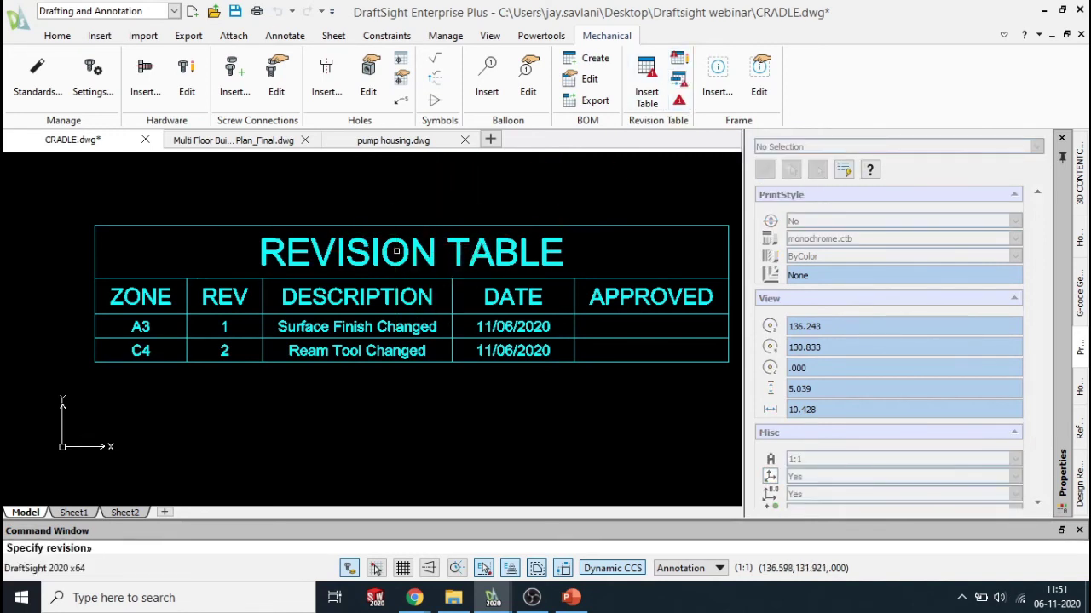
click(329, 331)
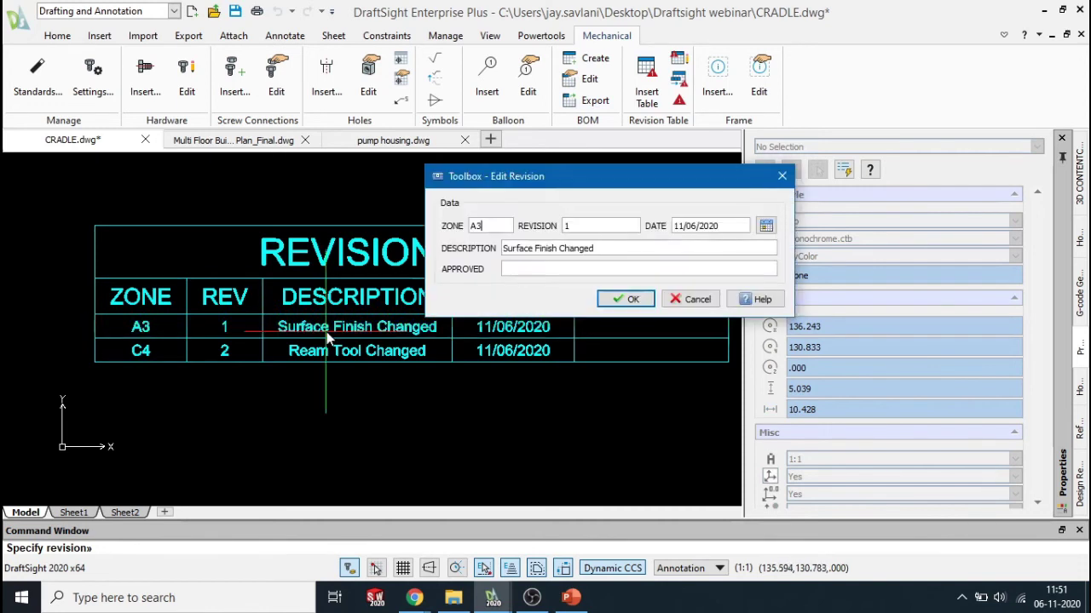
drag(546, 185, 522, 180)
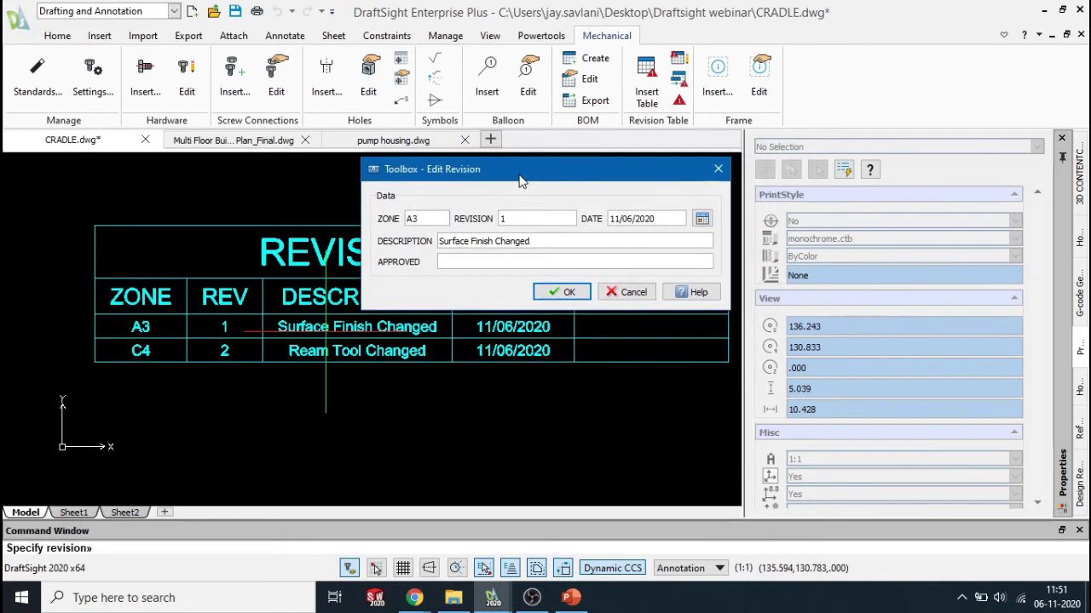
click(564, 291)
scroll(456, 382, down, 5)
scroll(456, 382, down, 2)
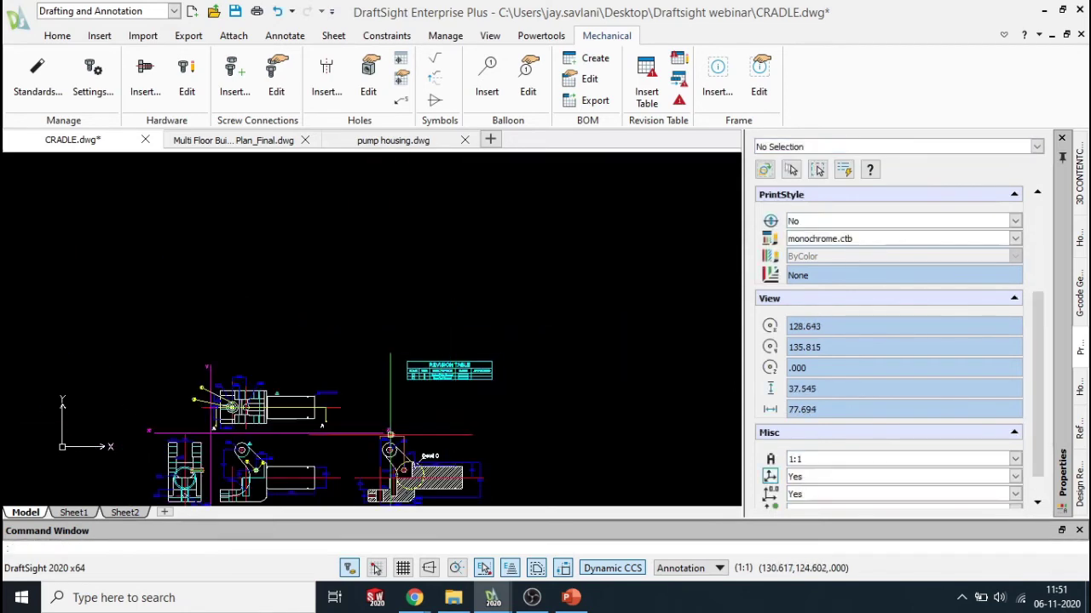
Step: Switch to PowerPoint, start the slideshow from the Revision Table slide and advance to the Title Block and Border slide
click(571, 597)
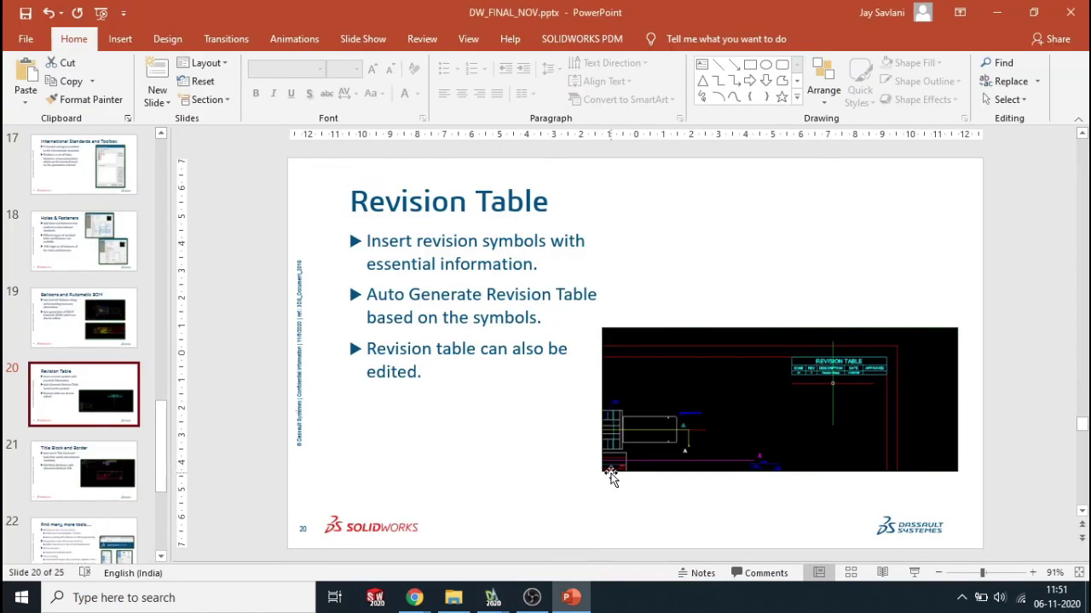
click(568, 599)
click(564, 599)
click(910, 599)
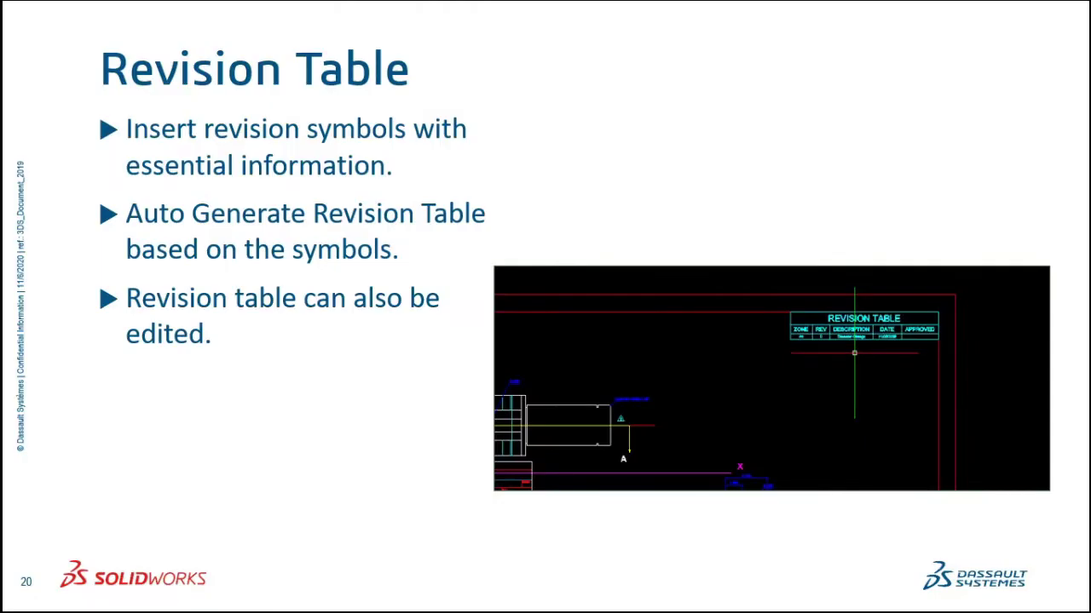
key(Right)
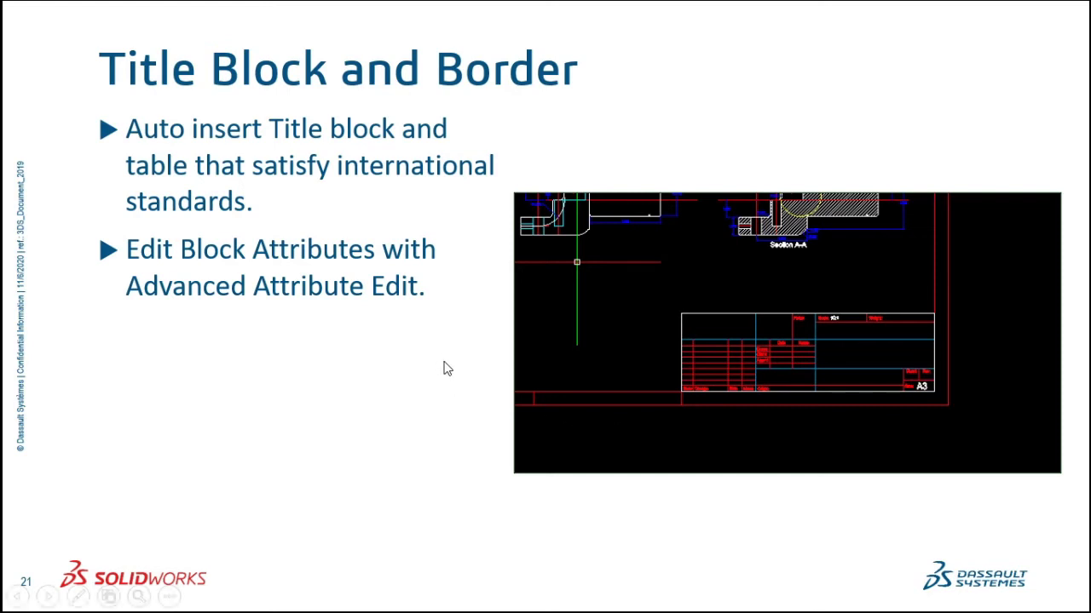
Step: Switch to the Google Meet window and admit the participant waiting to join the meeting
key(alt+Tab)
key(alt+Tab)
key(alt+Tab)
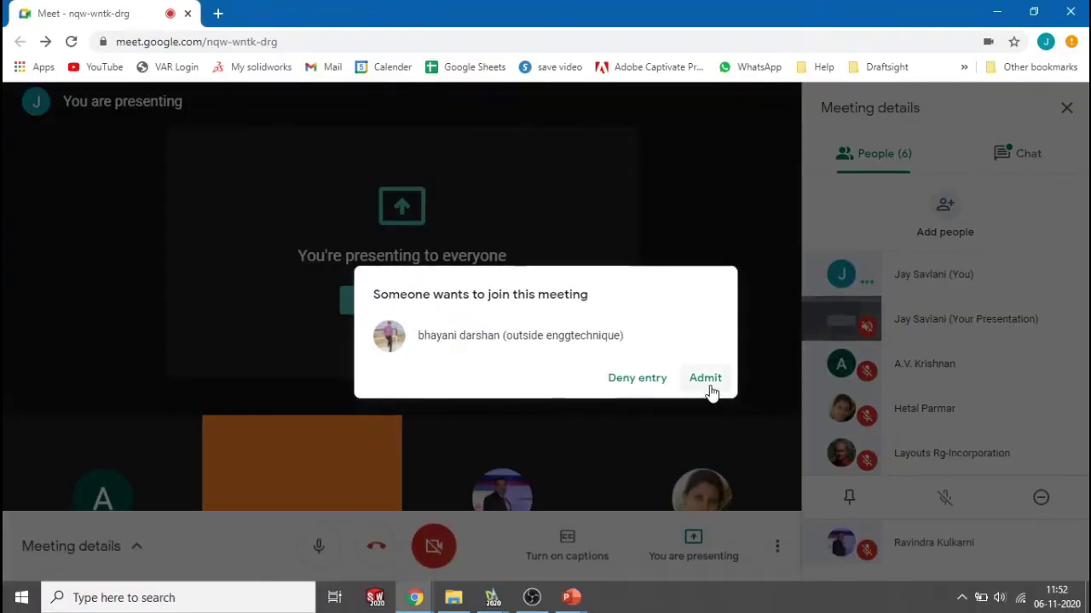
click(705, 378)
Step: Switch back to the CRADLE.dwg drawing in DraftSight and bring all views and both tables into view
mouse_move(492, 598)
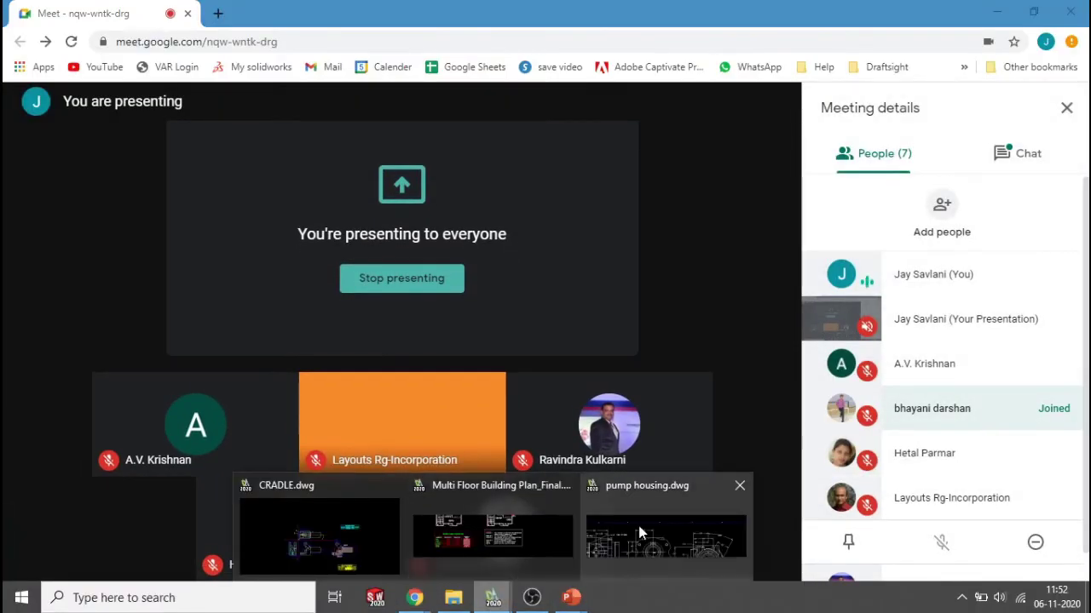
click(388, 555)
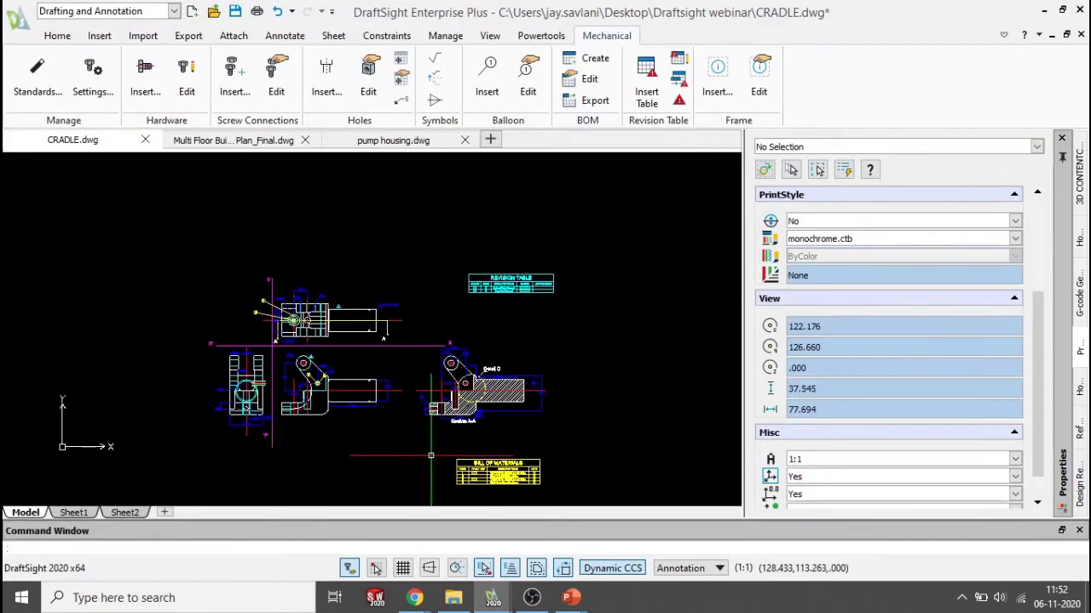
scroll(444, 455, down, 2)
scroll(506, 418, up, 1)
middle_drag(411, 415, 453, 356)
scroll(453, 356, down, 1)
scroll(522, 358, up, 1)
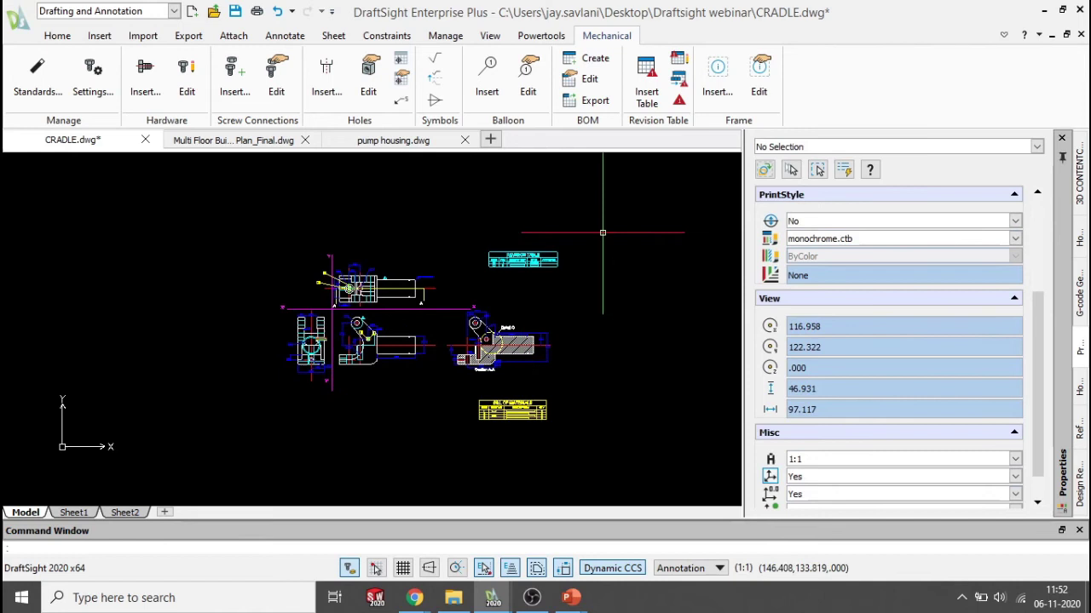
Step: Start inserting a frame and title block, reviewing the choices and keeping ISO standard, A3 420 x 297 MM frame and ISO title block
click(718, 97)
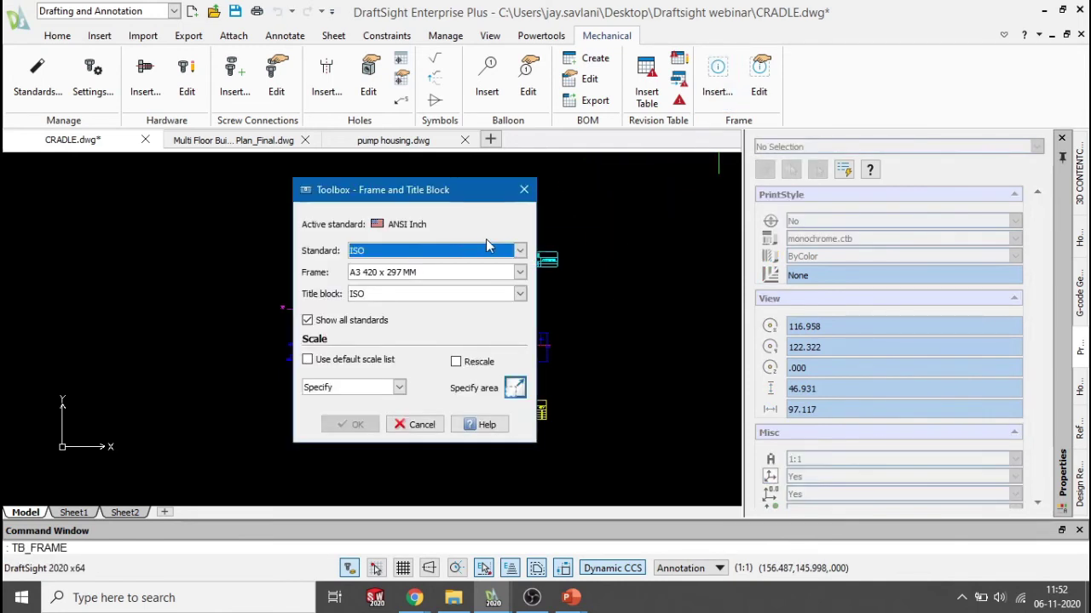
click(519, 251)
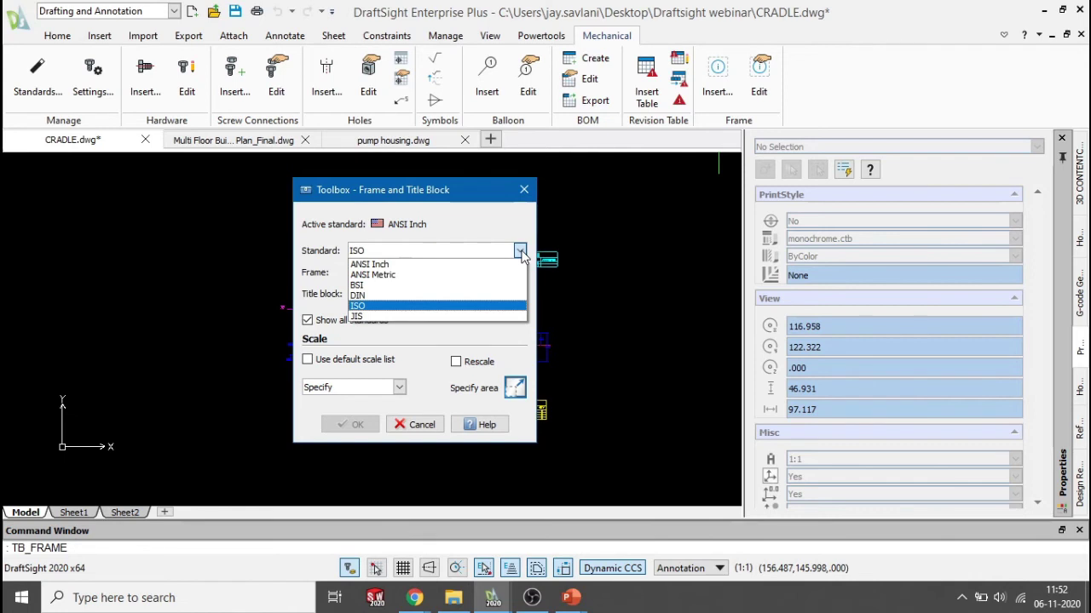
click(520, 252)
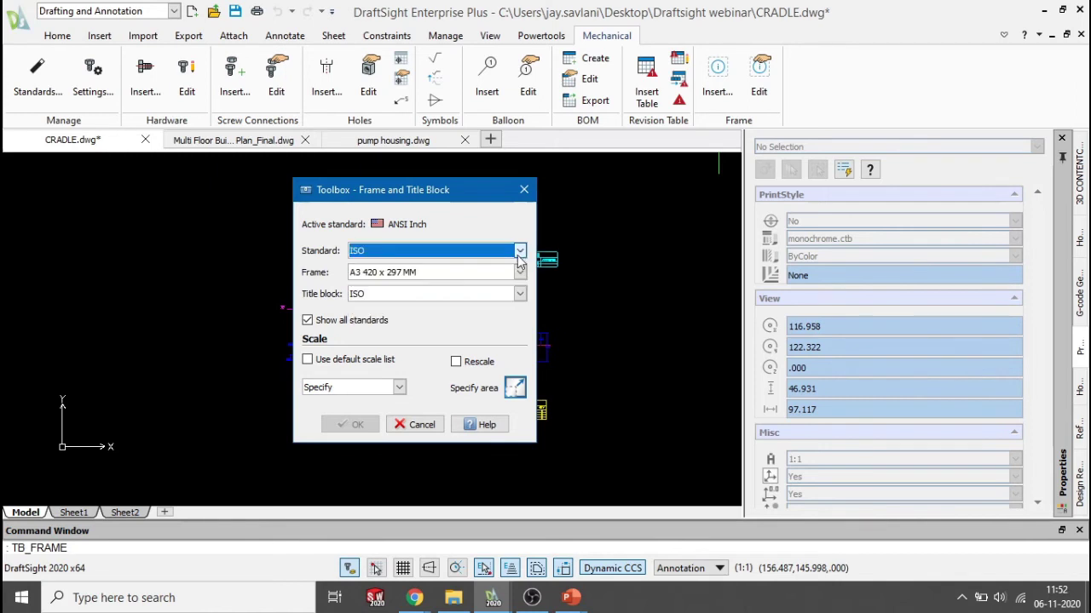
click(519, 273)
click(519, 276)
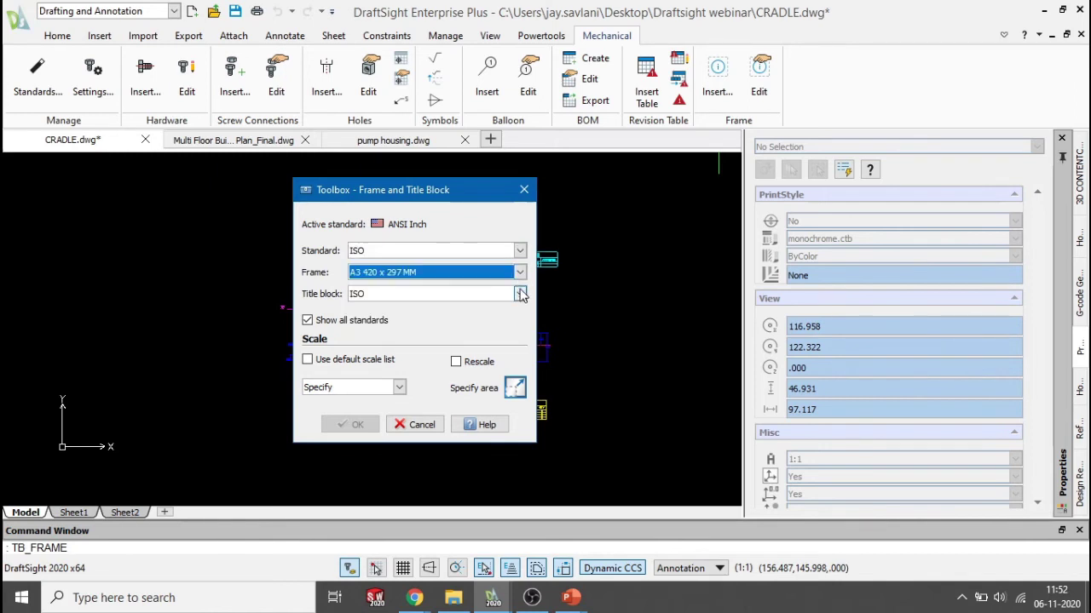
click(520, 295)
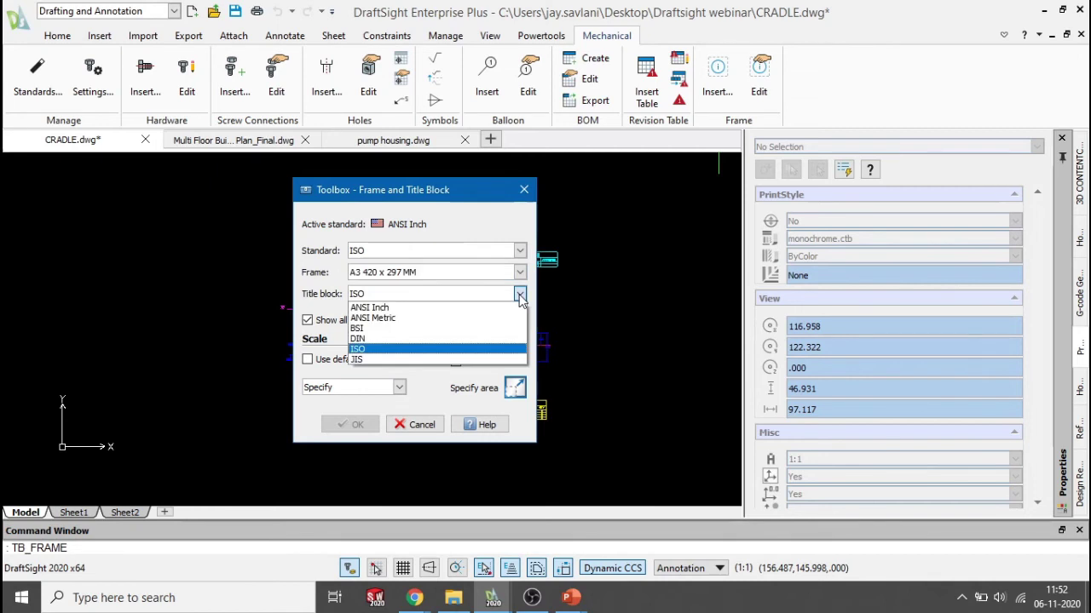
click(520, 295)
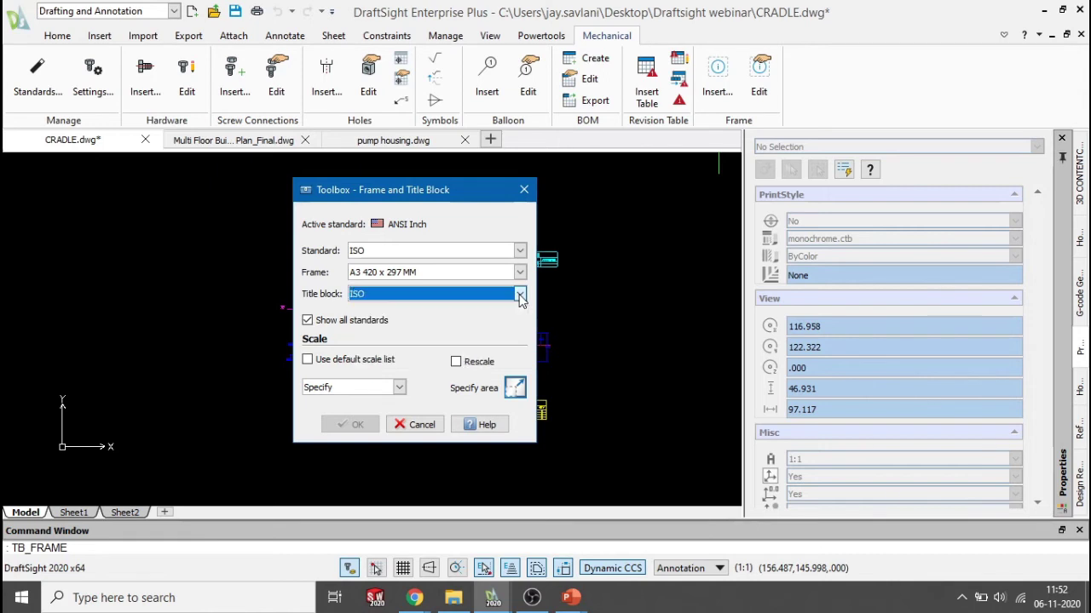
Step: Specify a rectangular area enclosing all views and both tables, and insert the frame and title block at the automatic 5:1 scale
click(514, 389)
scroll(507, 397, down, 2)
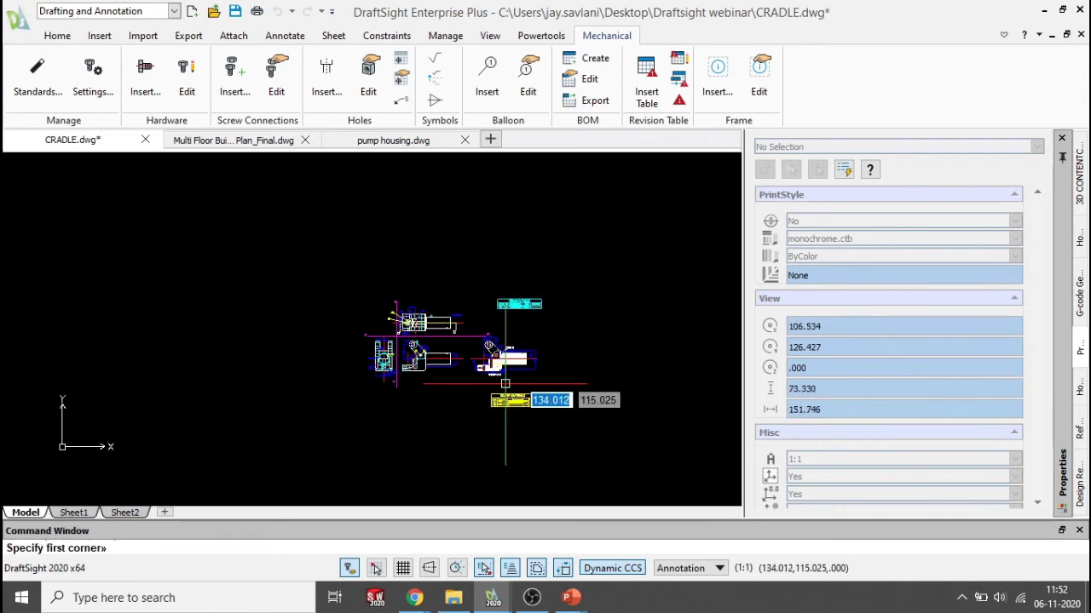
click(576, 429)
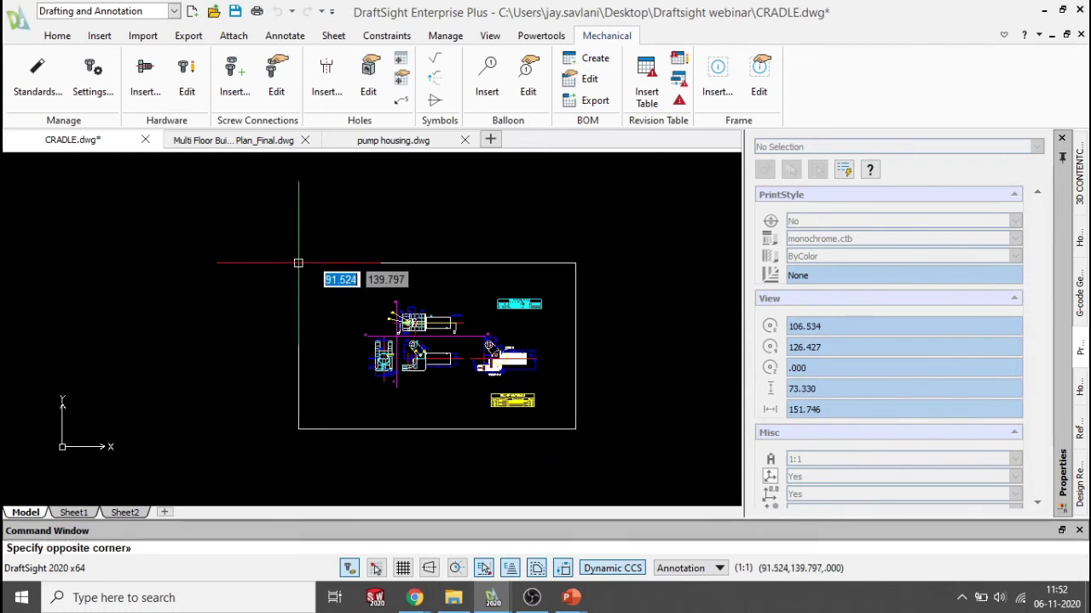
click(321, 259)
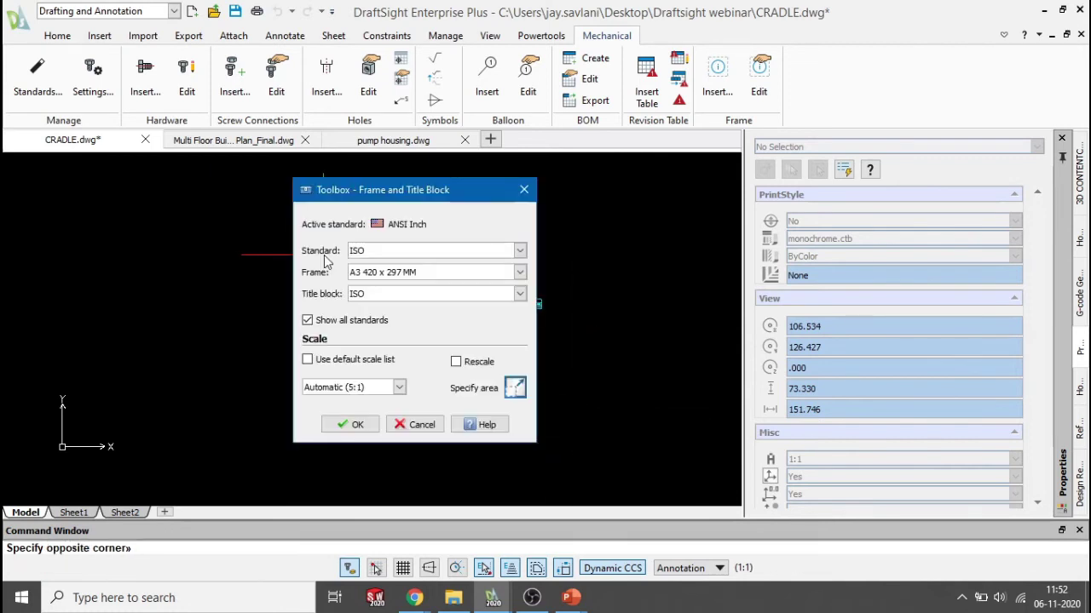
click(351, 420)
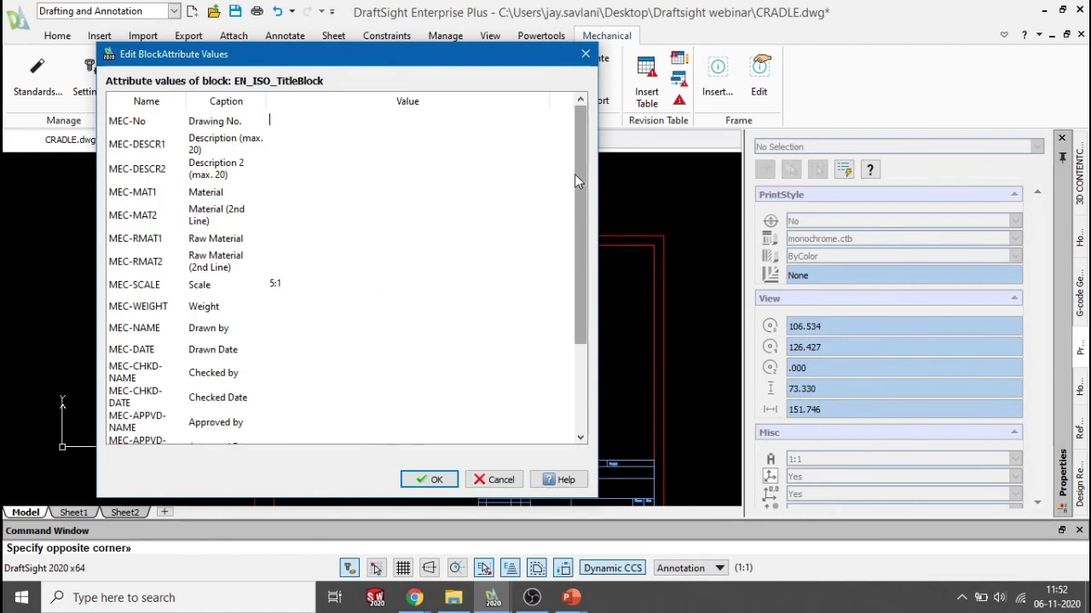
Step: Enter A-CRADLE as the title block's drawing number and MS as its material
mouse_move(574, 174)
mouse_down()
mouse_move(581, 272)
mouse_move(581, 167)
mouse_up()
drag(348, 61, 429, 57)
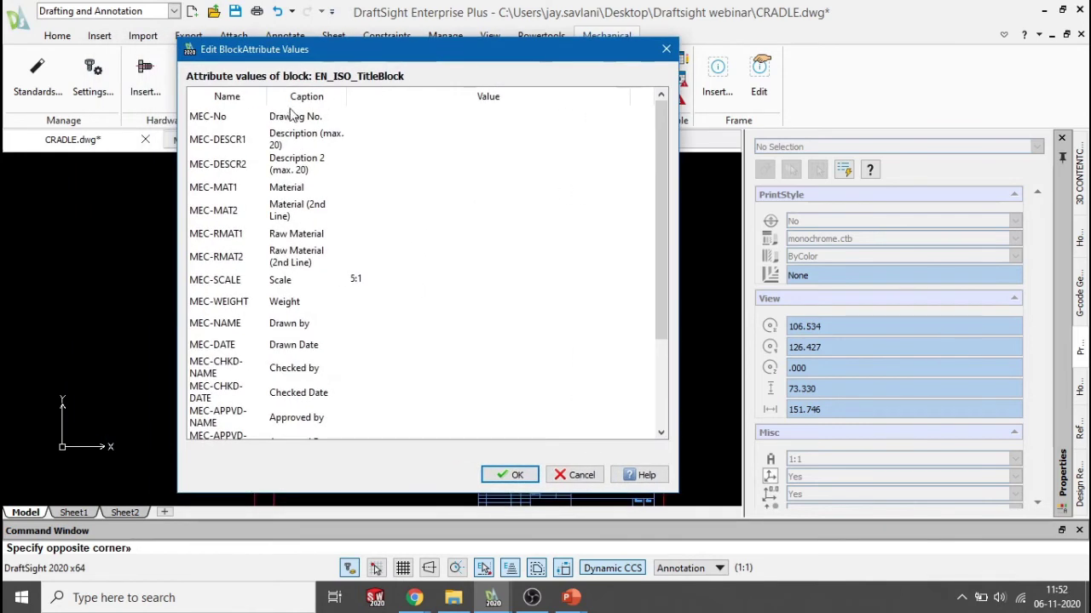
click(367, 119)
text(A-CRADLE)
click(353, 188)
text(MS)
Step: Enter the drafter's full name in the Drawn by attribute and accept the title block values
scroll(367, 300, down, 1)
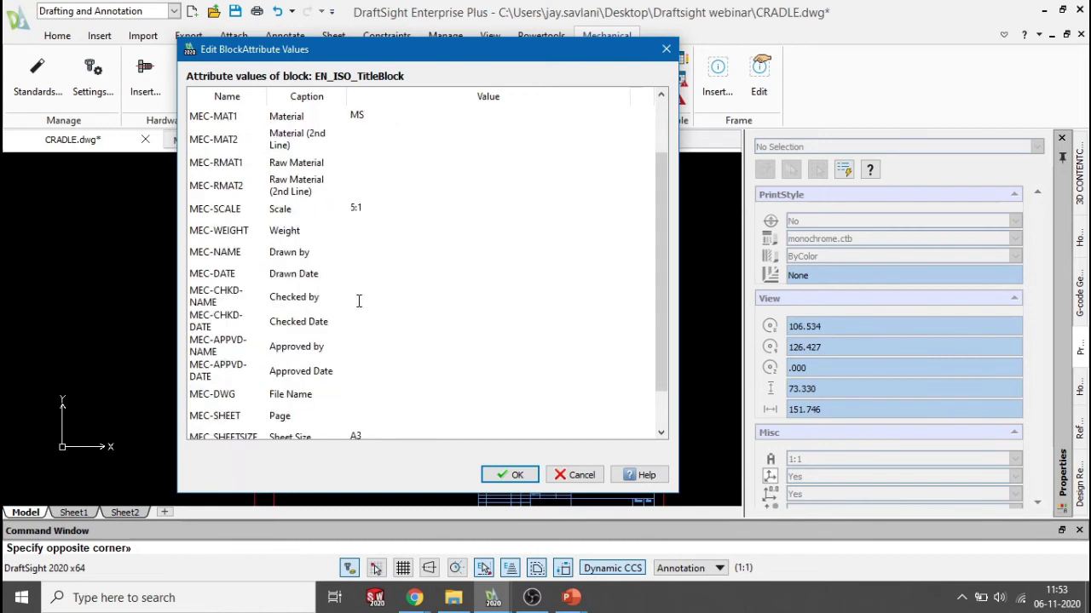
click(357, 254)
text(Jay Savlani)
scroll(372, 300, down, 1)
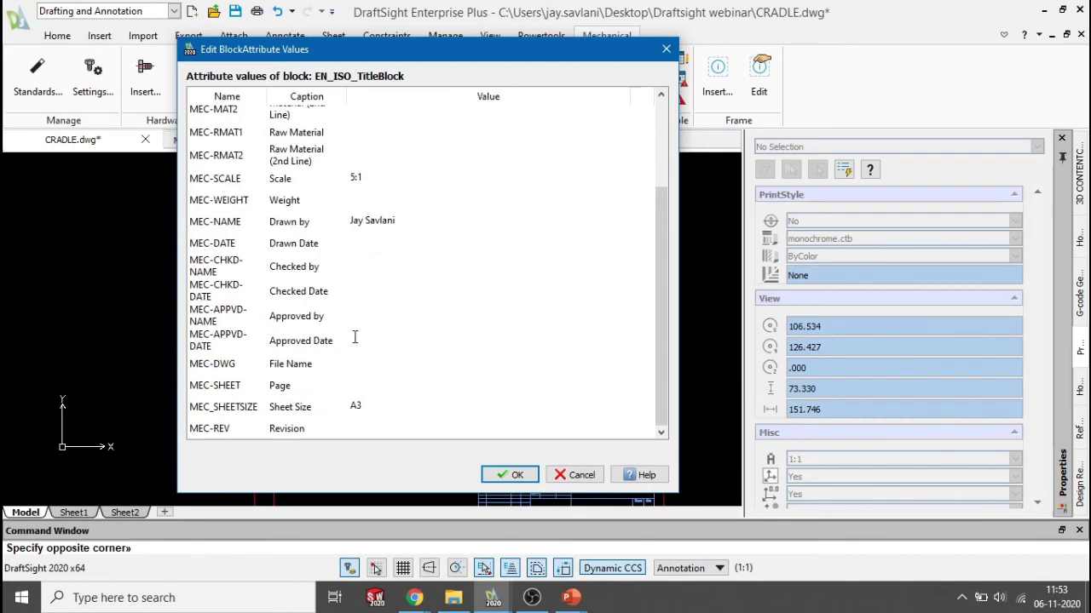
scroll(355, 338, up, 1)
scroll(355, 337, down, 1)
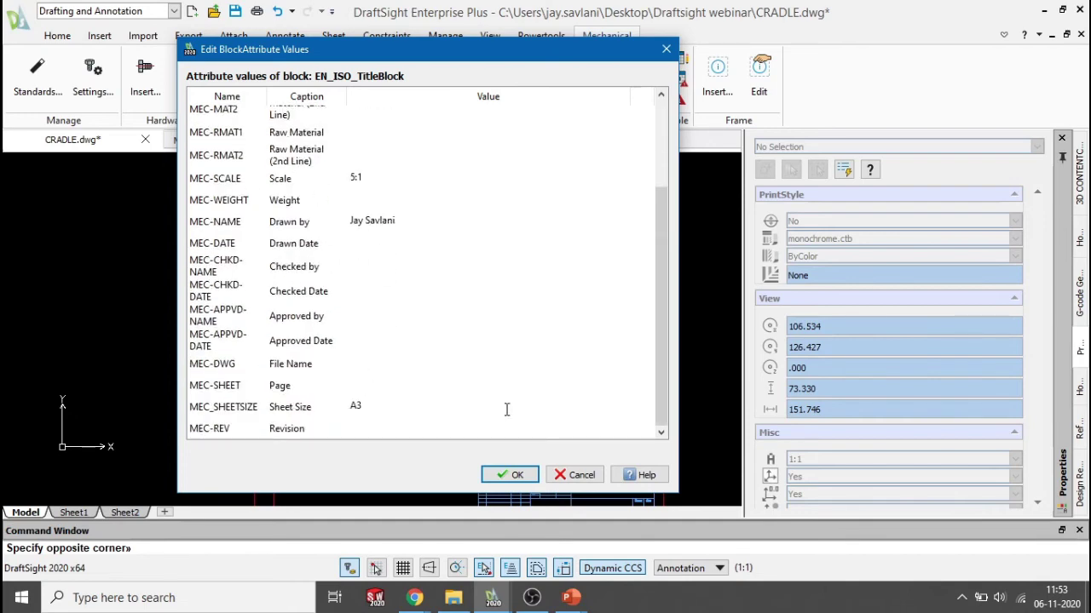
click(511, 474)
Step: Examine the entries filled into the title block and how the new frame encloses the drawing
scroll(494, 411, up, 4)
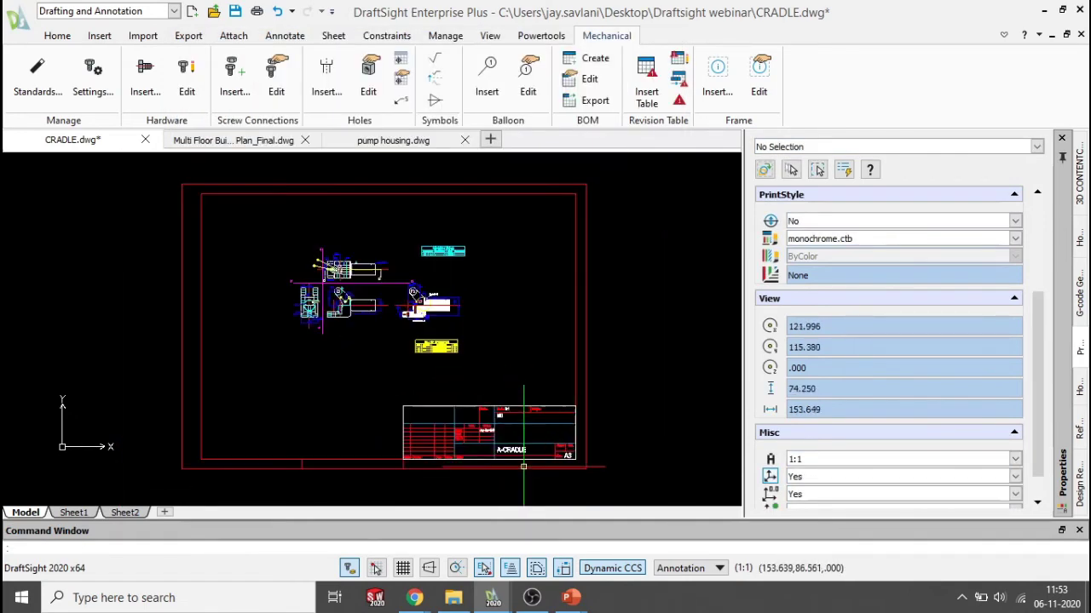
scroll(430, 428, up, 2)
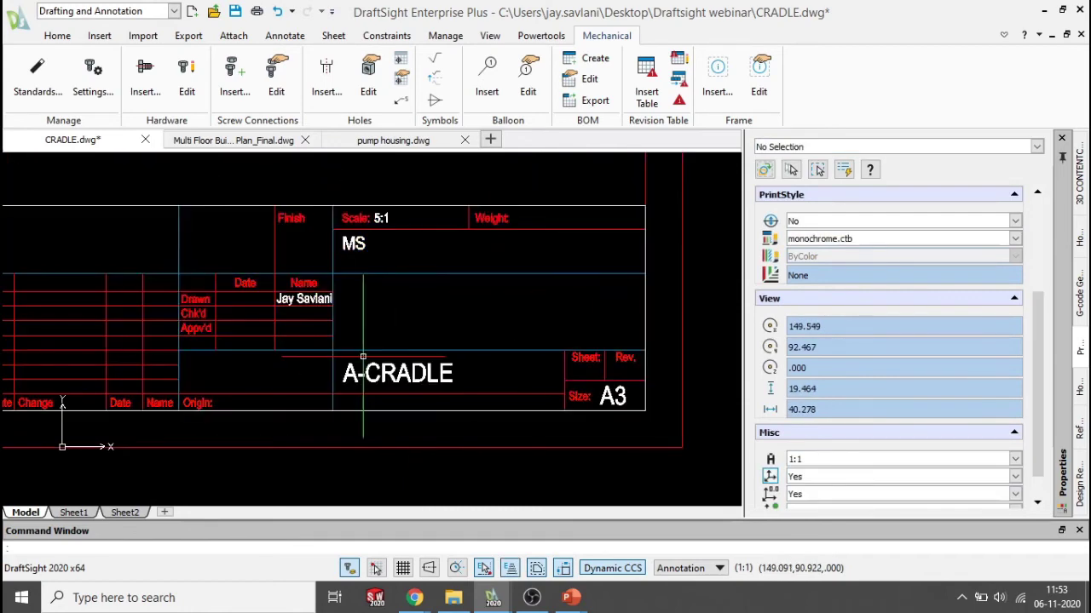
scroll(340, 366, down, 8)
scroll(363, 358, down, 1)
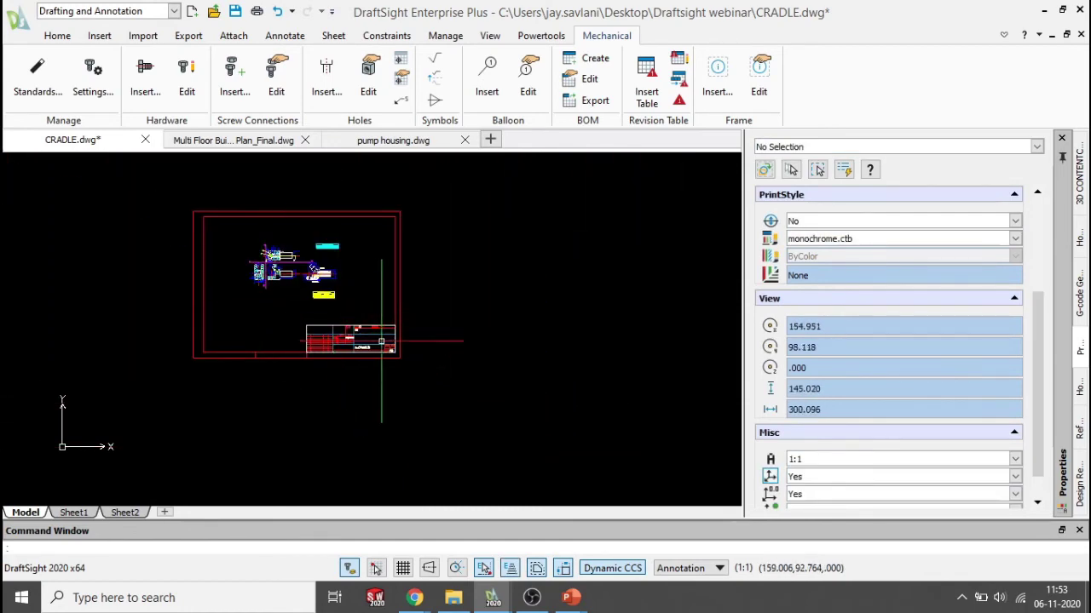
scroll(426, 334, up, 5)
mouse_move(434, 329)
middle_down()
mouse_move(514, 317)
mouse_move(454, 308)
middle_up()
scroll(510, 330, up, 2)
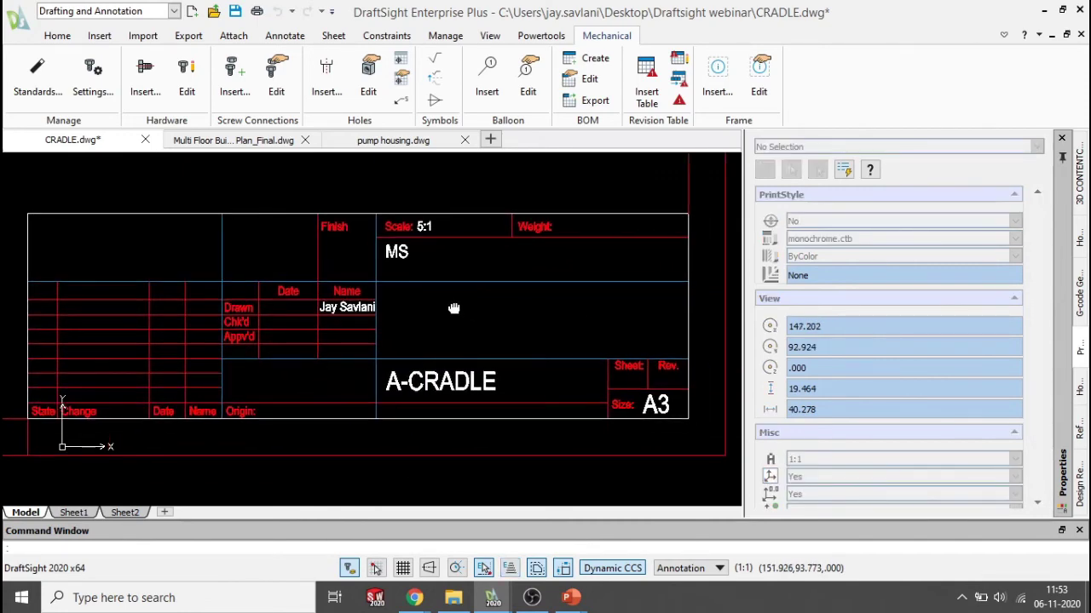
Step: Open the title block in Advanced Attribute Edit, review its attributes and the layer and line style options, and close the editor
click(221, 264)
double_click(222, 267)
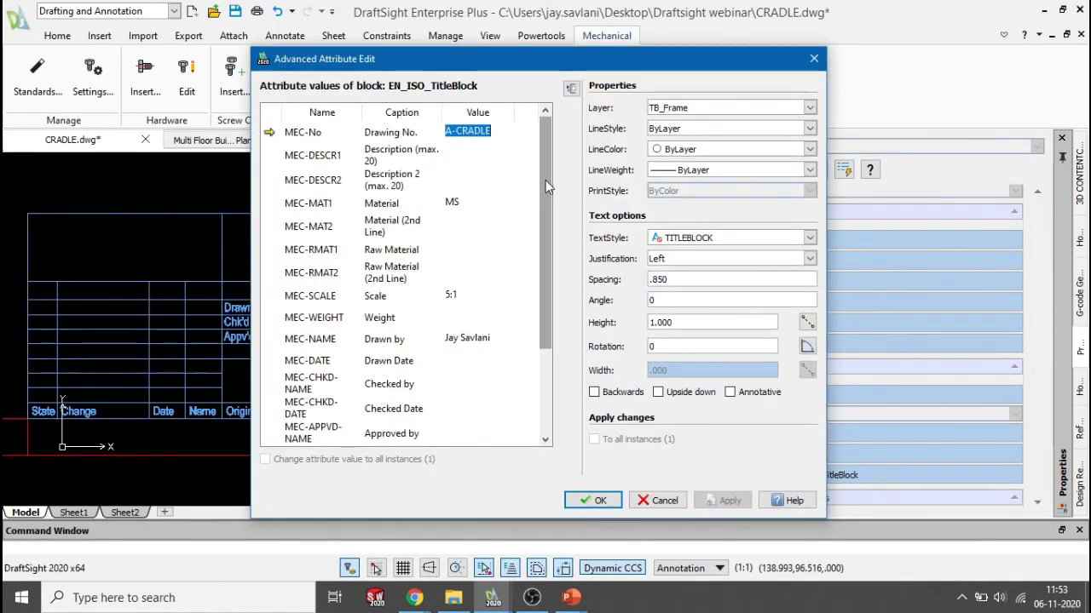
mouse_move(546, 183)
mouse_down()
mouse_move(548, 242)
mouse_move(550, 172)
mouse_up()
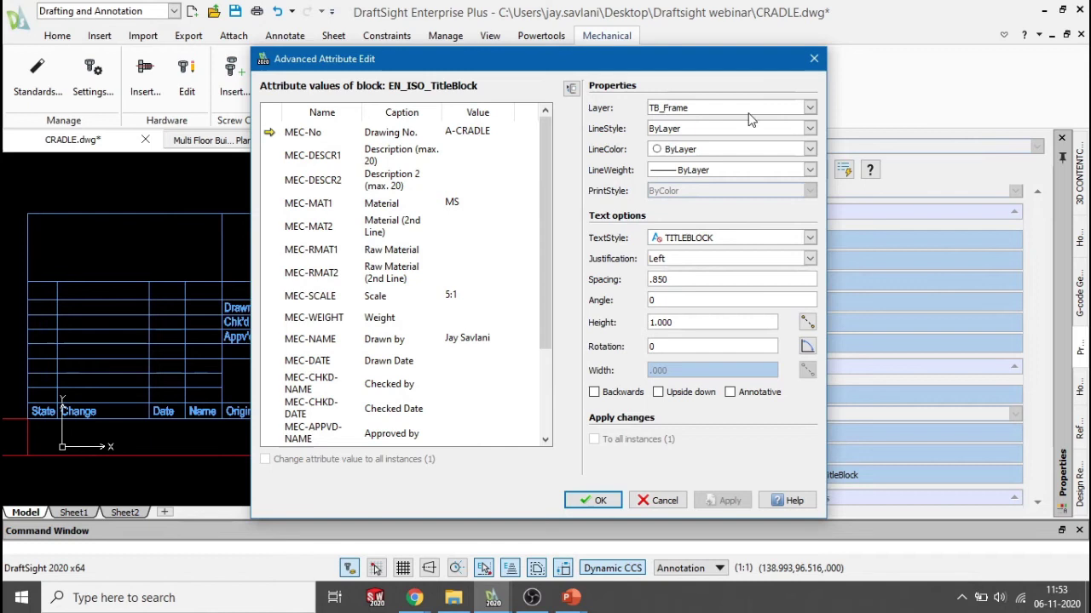
click(811, 108)
click(811, 108)
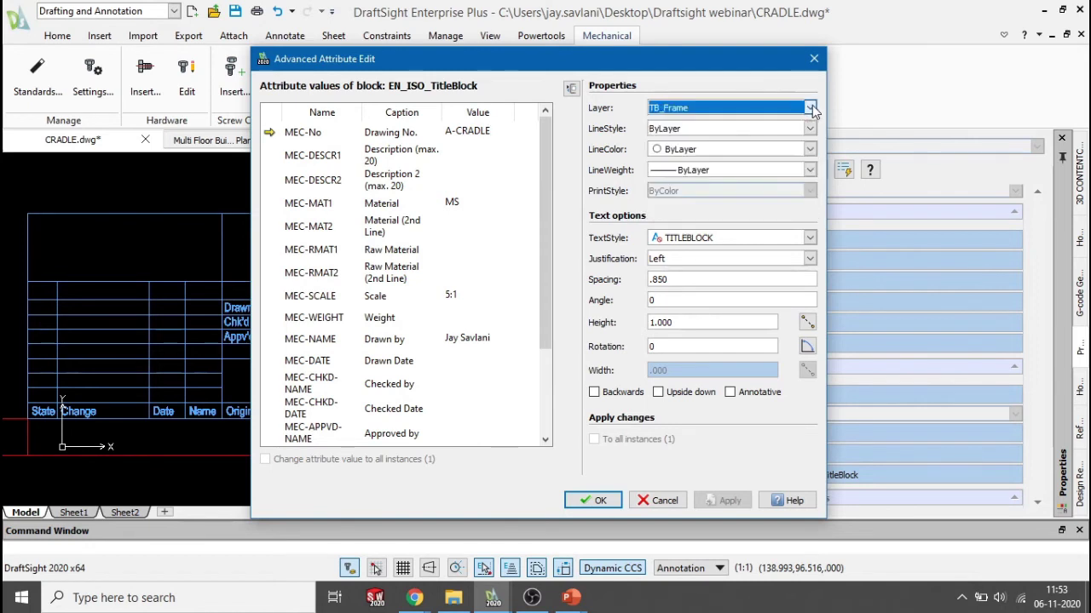
click(811, 129)
click(811, 129)
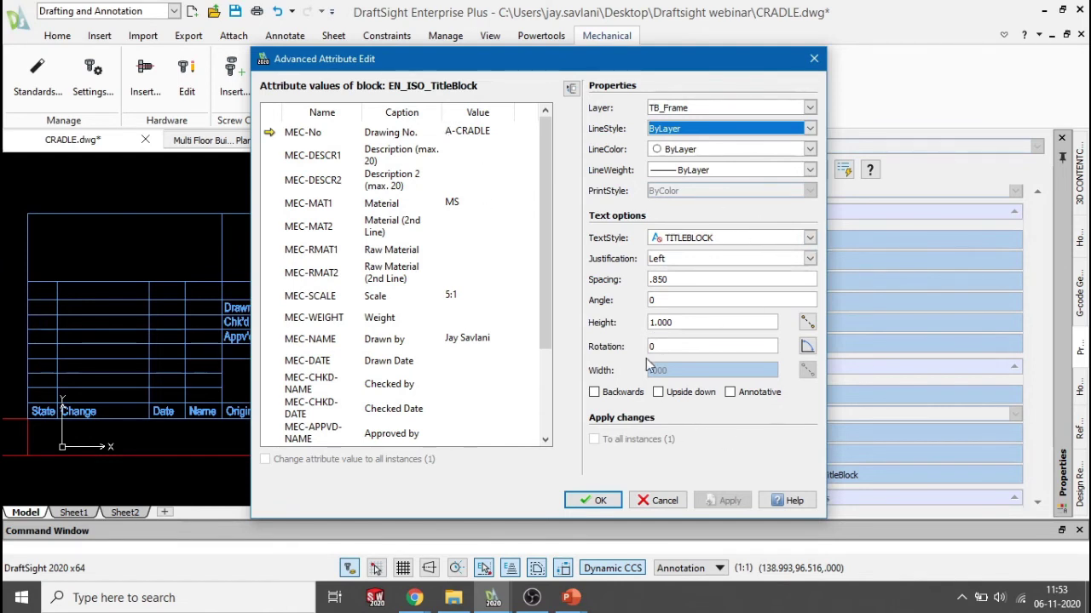
click(579, 500)
key(Escape)
Step: Review the complete framed sheet, including the views, both tables and the title block, at overall and close range
scroll(545, 426, down, 7)
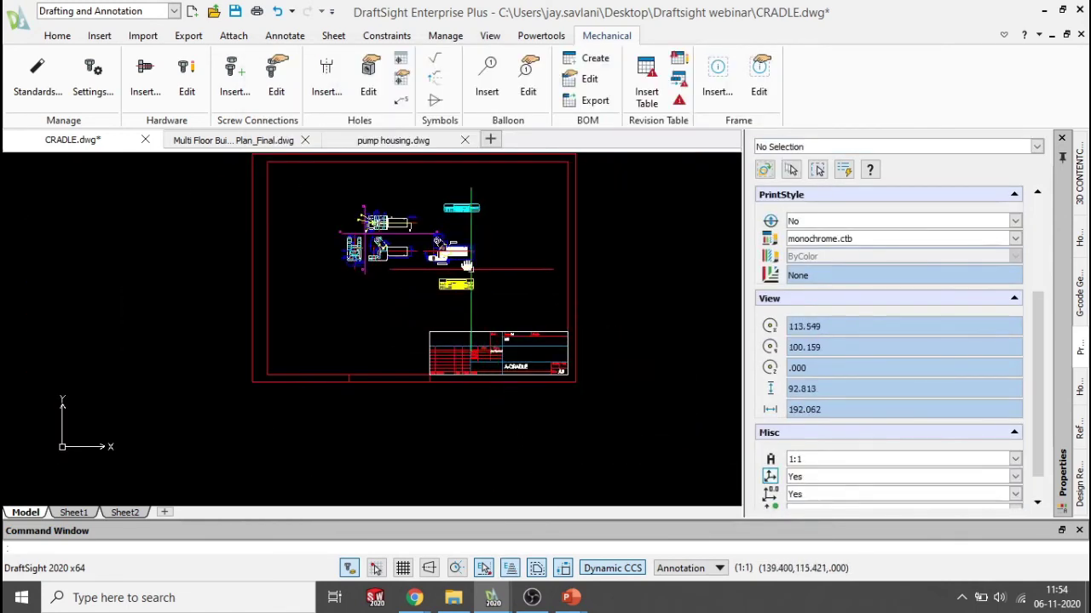
middle_drag(471, 270, 466, 320)
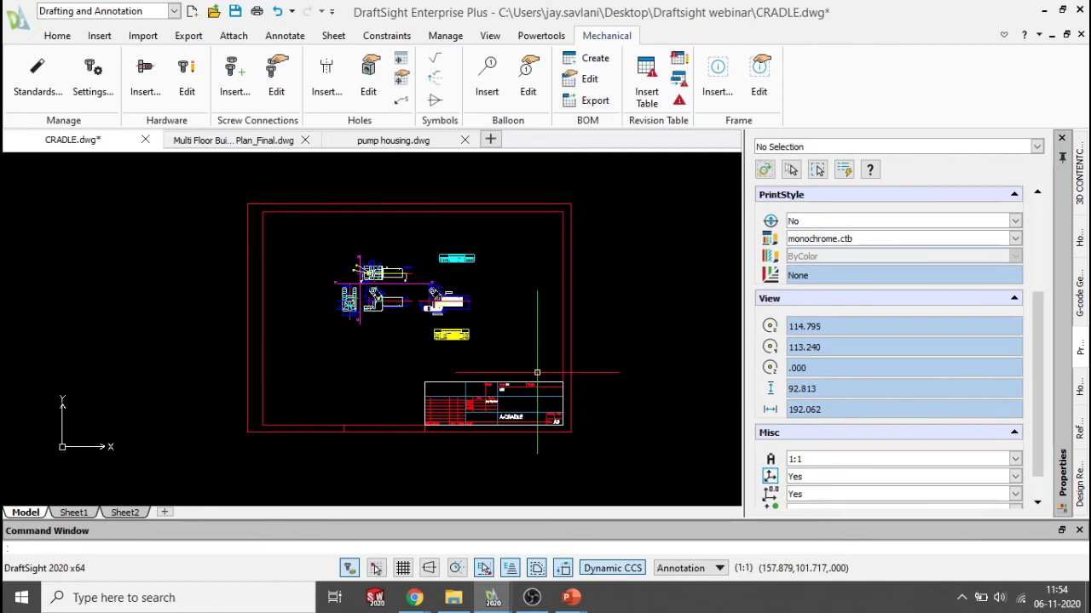
scroll(537, 372, up, 1)
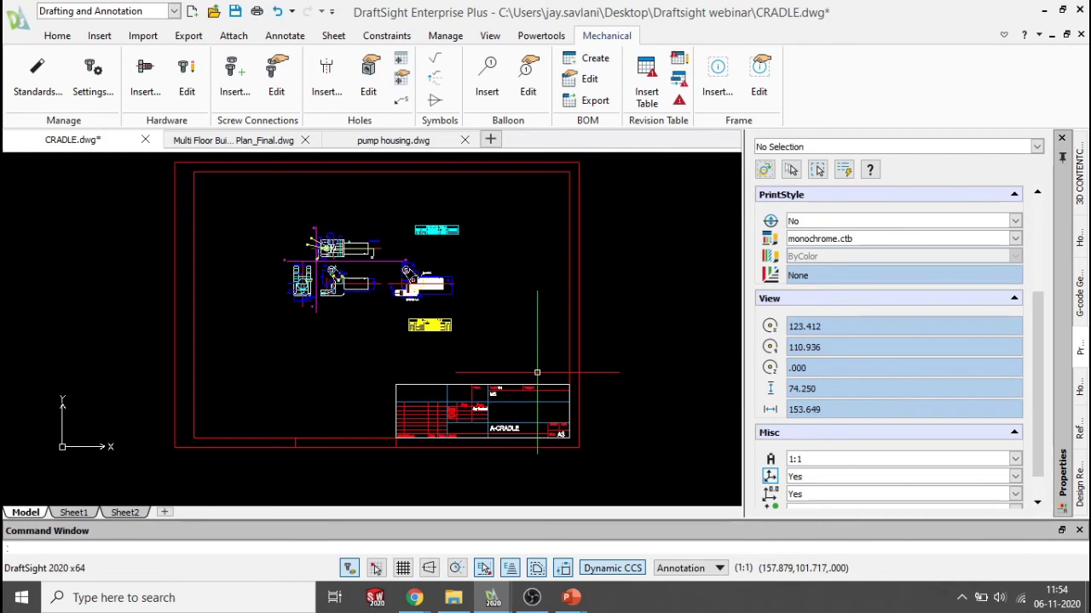
scroll(537, 372, down, 2)
scroll(570, 392, up, 4)
middle_drag(565, 405, 541, 373)
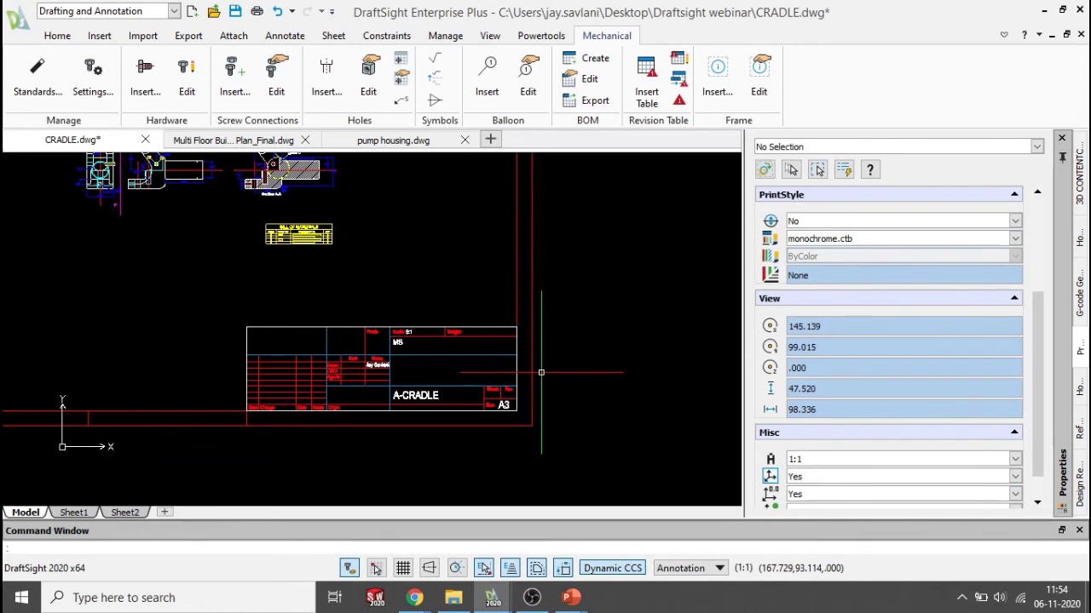
scroll(541, 373, down, 2)
scroll(516, 367, up, 3)
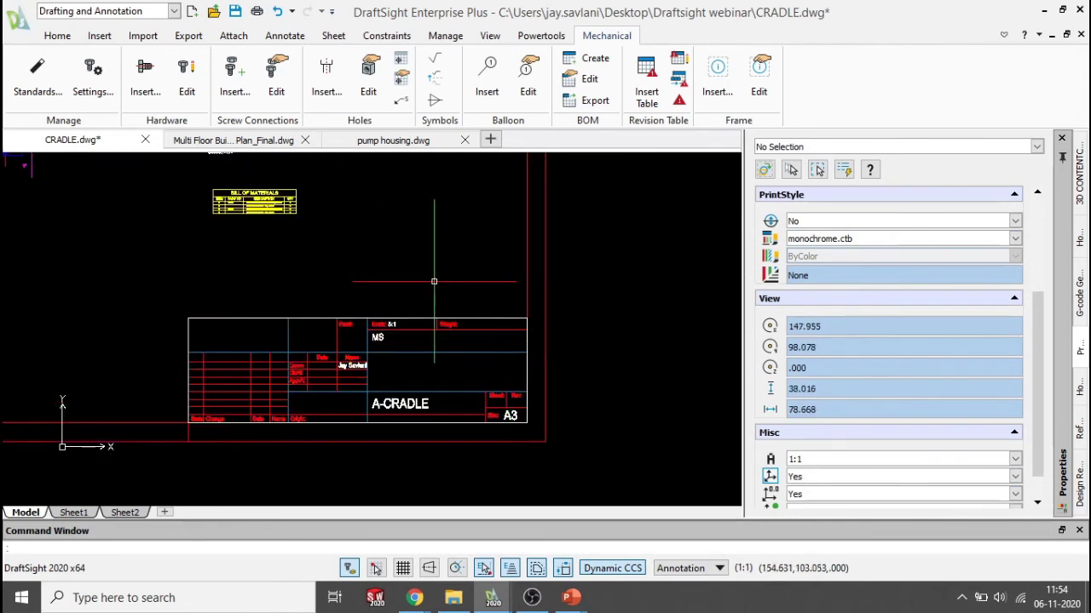
scroll(452, 310, down, 1)
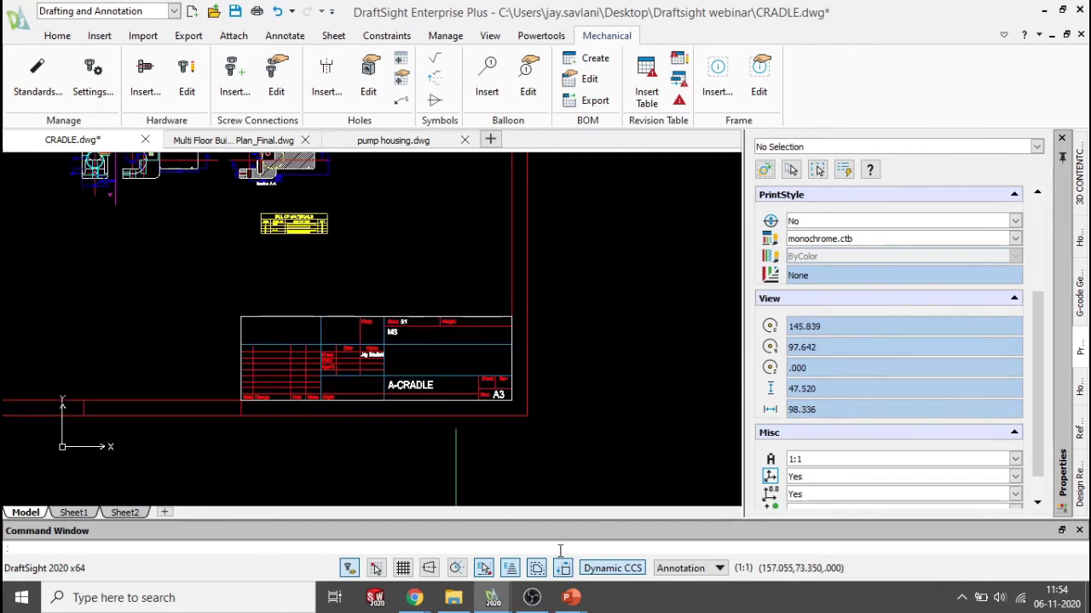
Step: Switch to the PowerPoint slideshow and advance from the Title Block and Border slide to the "And many more tools...." slide
mouse_move(571, 597)
click(657, 545)
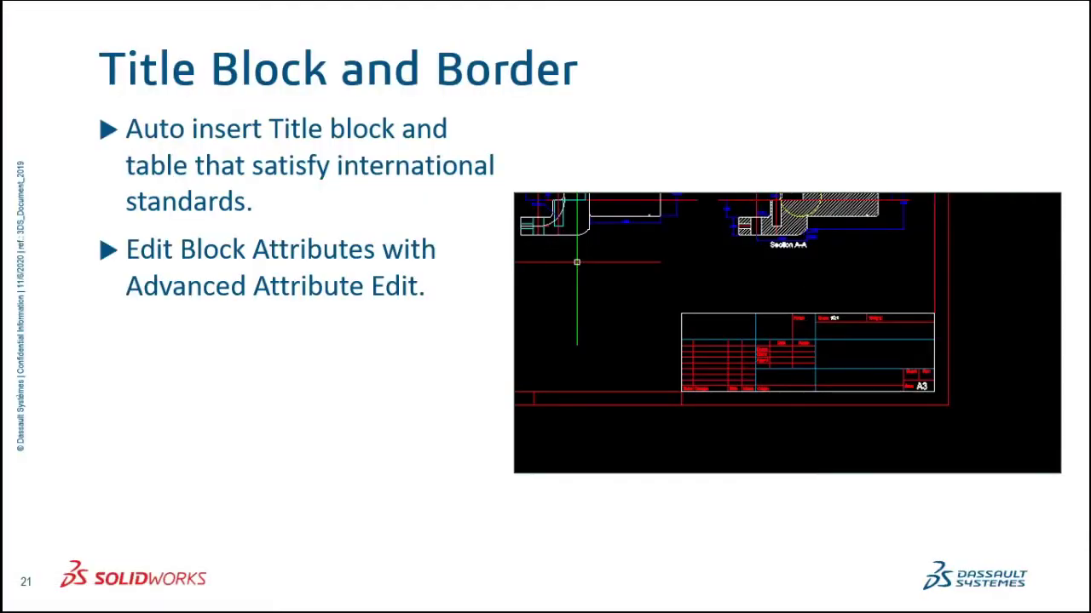
key(Right)
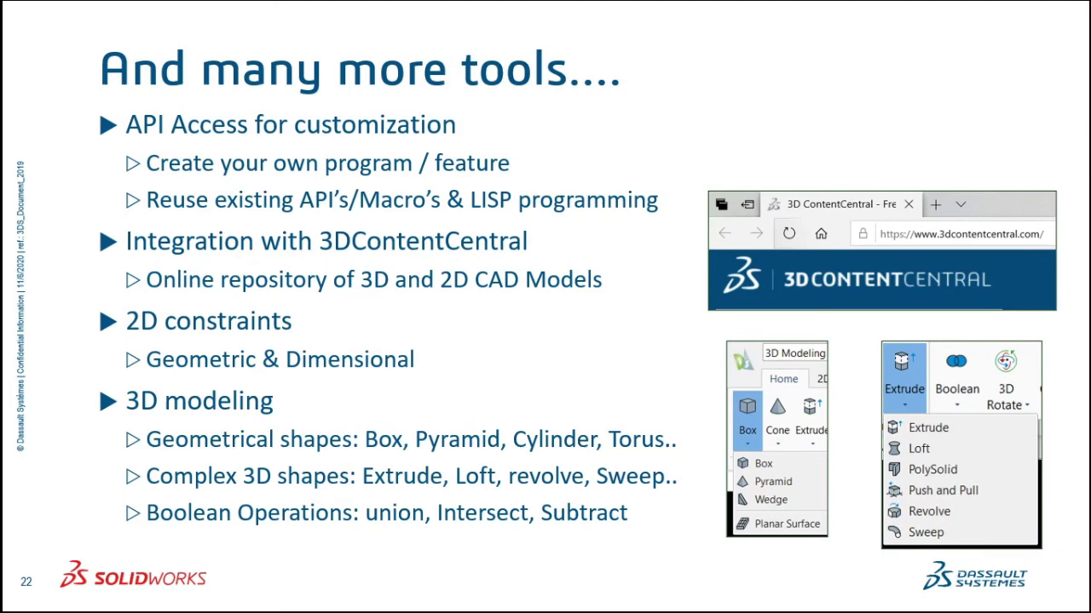